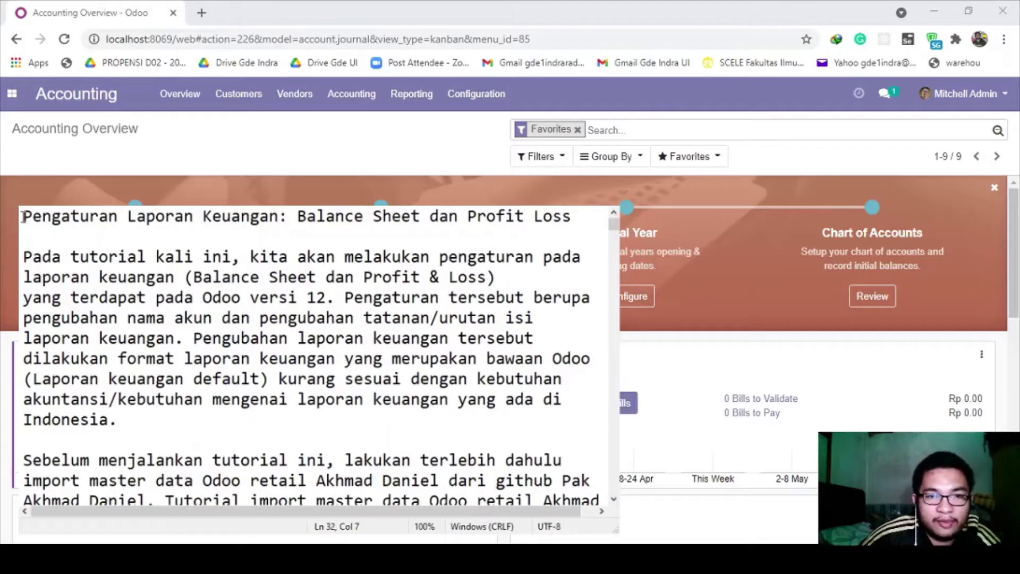
# Read the notes' title and introduction on adjusting the Balance Sheet and Profit & Loss reports in Odoo 12
pyautogui.moveTo(23, 216); pyautogui.dragTo(588, 216)
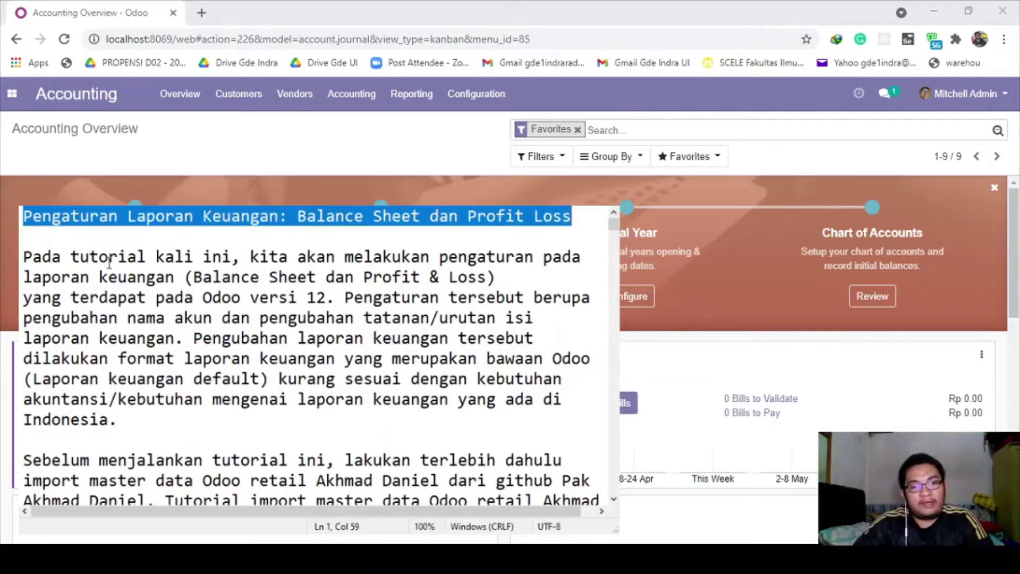
pyautogui.click(91, 257)
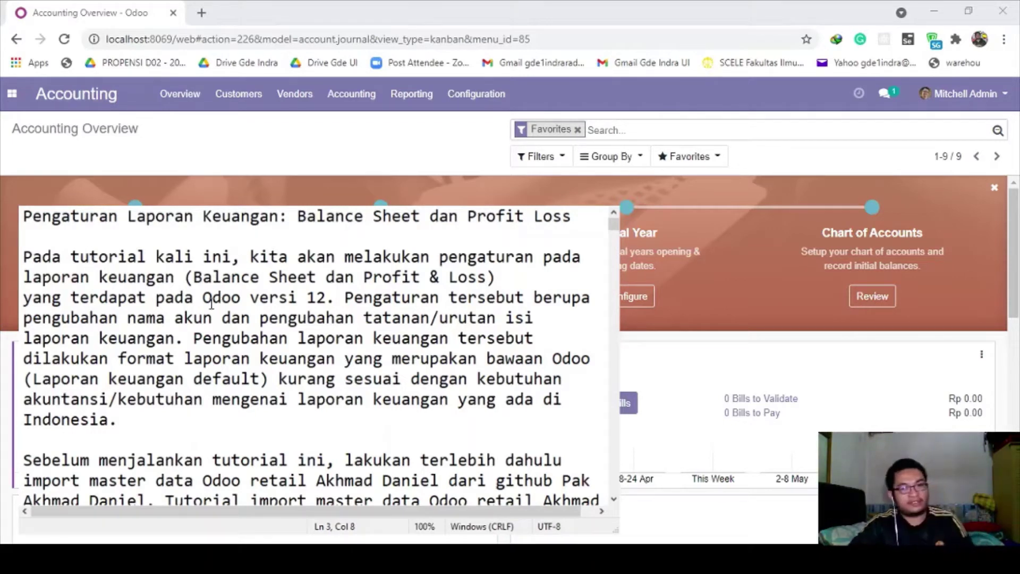
pyautogui.moveTo(202, 297); pyautogui.dragTo(223, 319)
pyautogui.click(300, 296)
pyautogui.click(250, 318)
pyautogui.moveTo(288, 318); pyautogui.dragTo(335, 318)
pyautogui.click(156, 319)
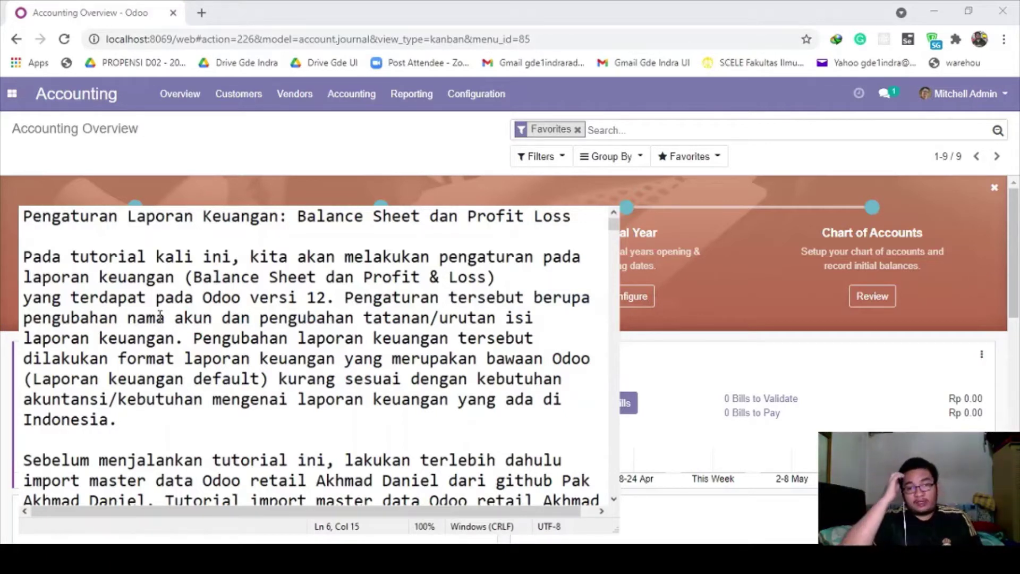
pyautogui.moveTo(184, 358); pyautogui.dragTo(524, 359)
pyautogui.click(187, 382)
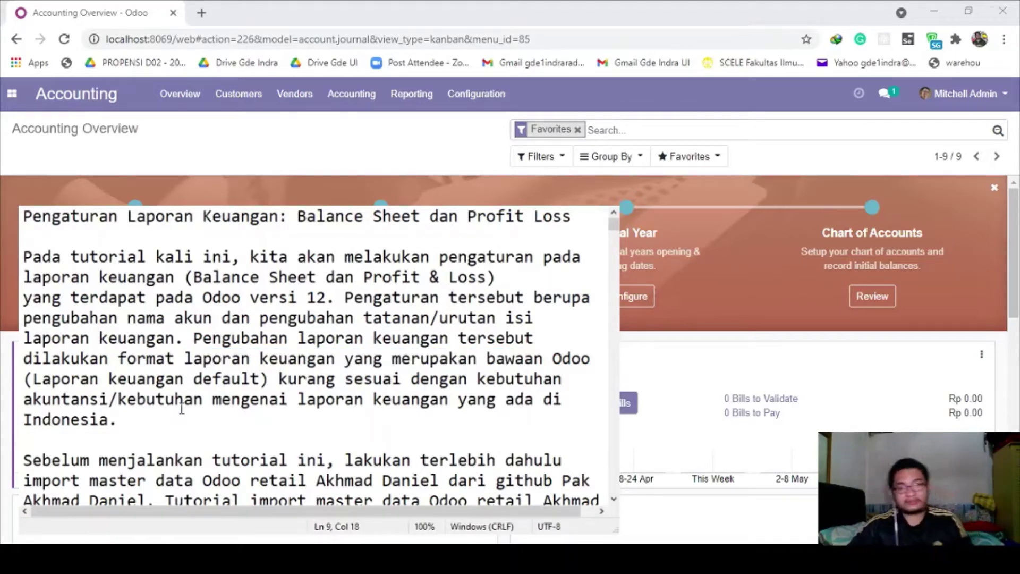
pyautogui.moveTo(119, 399); pyautogui.dragTo(412, 414)
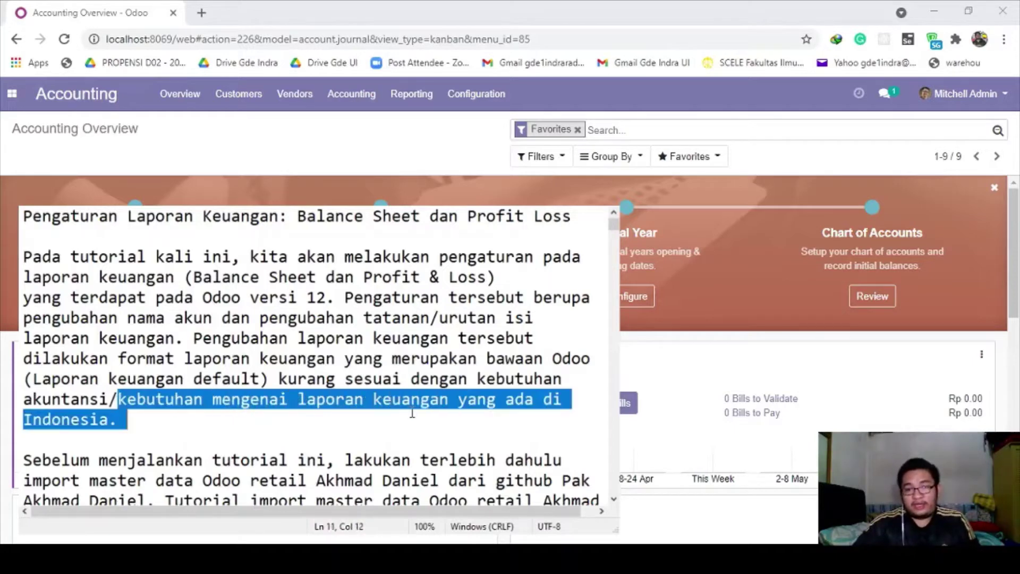
pyautogui.click(381, 412)
# Read the notes' prerequisite about importing the Odoo retail master data and the lead-in to the numbered instructions
pyautogui.scroll(-2, 360, 405)
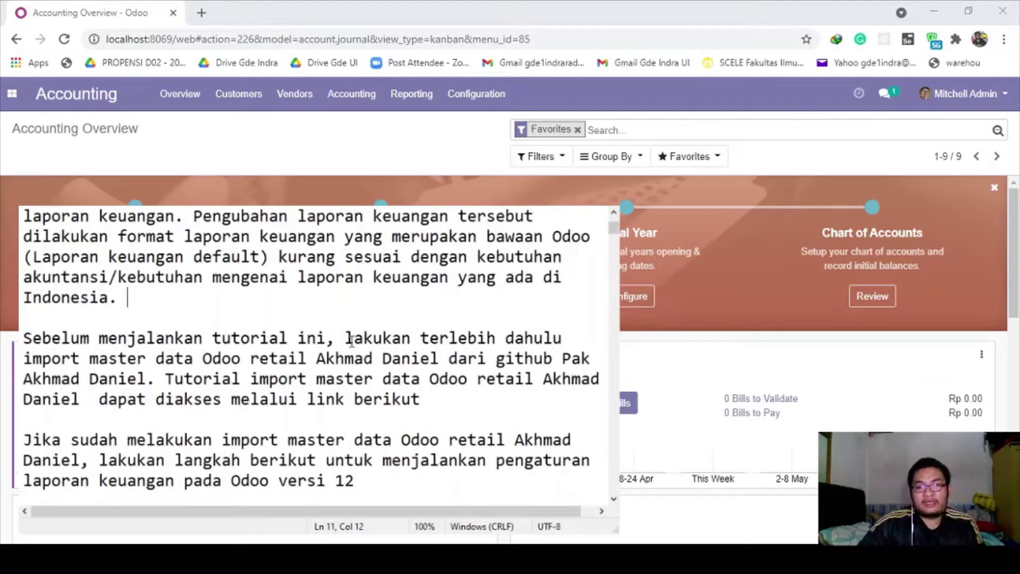
pyautogui.moveTo(345, 338); pyautogui.dragTo(504, 359)
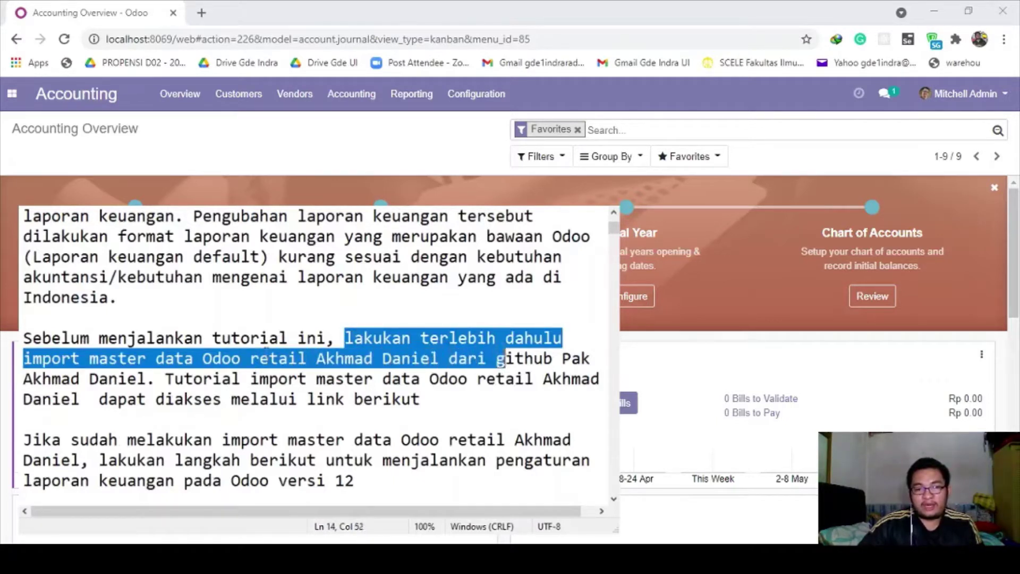
pyautogui.click(213, 358)
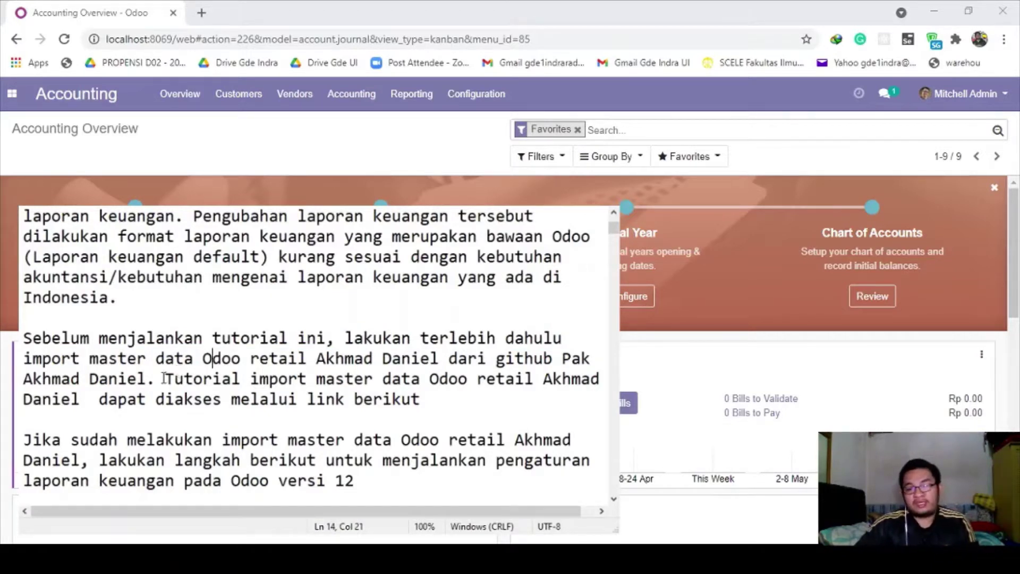
pyautogui.moveTo(166, 379); pyautogui.dragTo(546, 392)
pyautogui.click(489, 391)
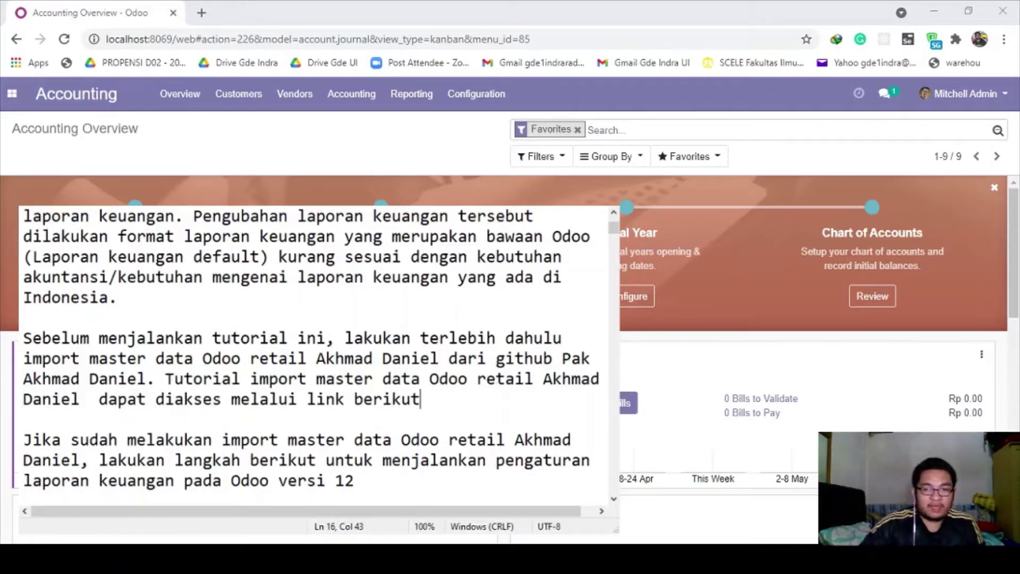
pyautogui.scroll(-1, 109, 443)
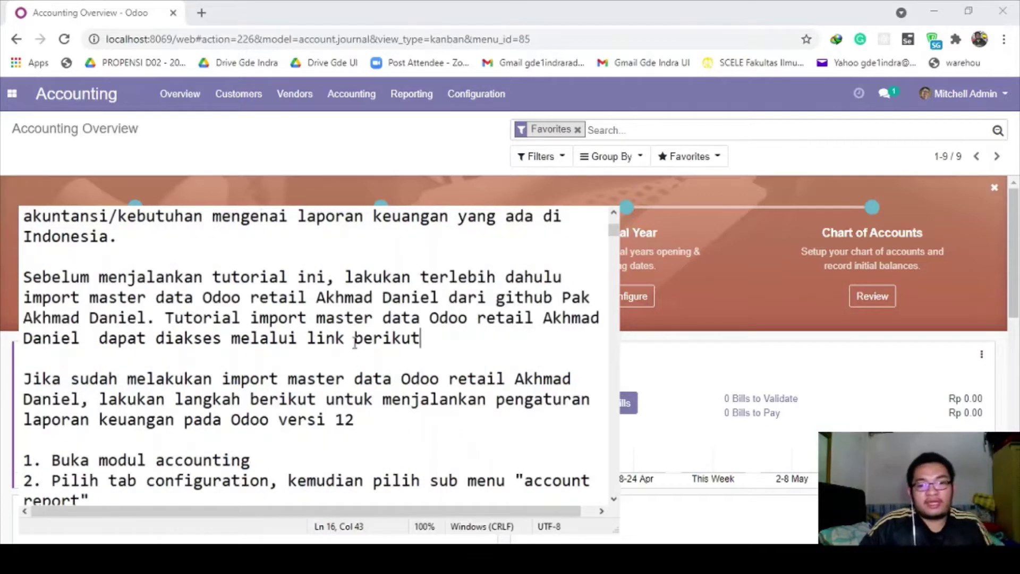
pyautogui.moveTo(23, 379); pyautogui.dragTo(366, 413)
pyautogui.scroll(3, 366, 413)
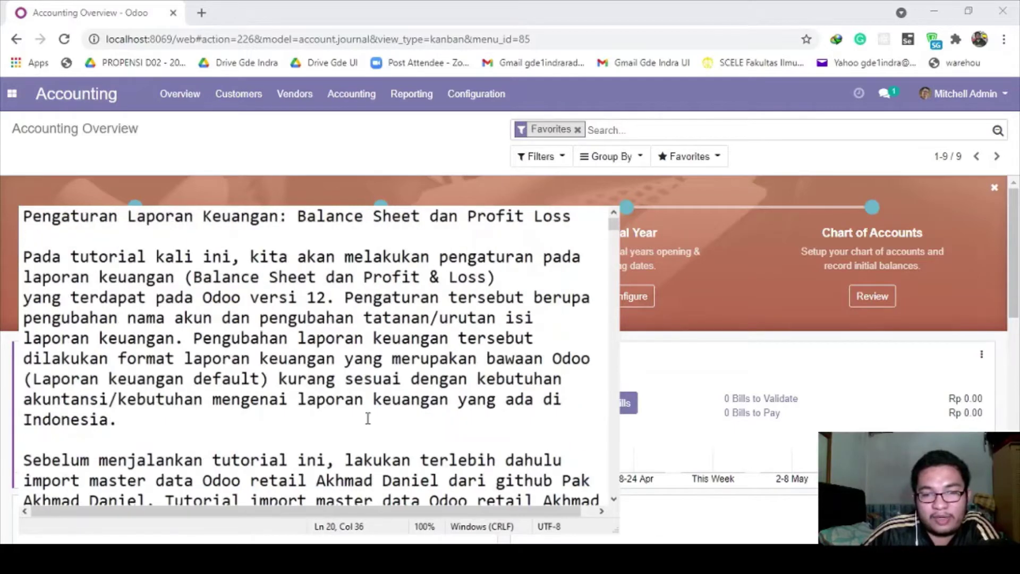
pyautogui.scroll(-4, 366, 413)
pyautogui.click(333, 384)
pyautogui.scroll(-1, 333, 384)
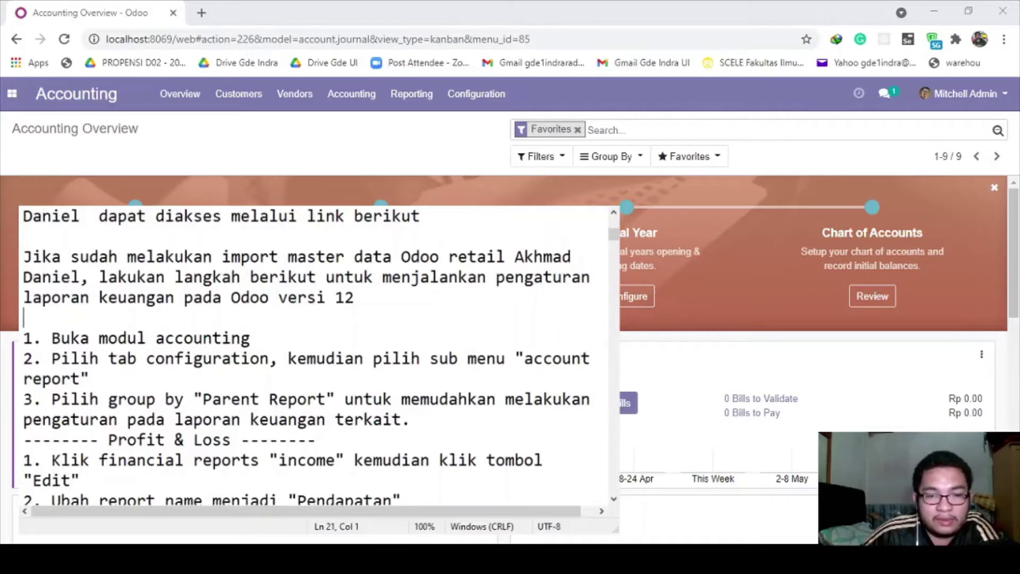
# Switch to Odoo in the browser and open the Accounting module
pyautogui.hotkey('alt', 'Tab')
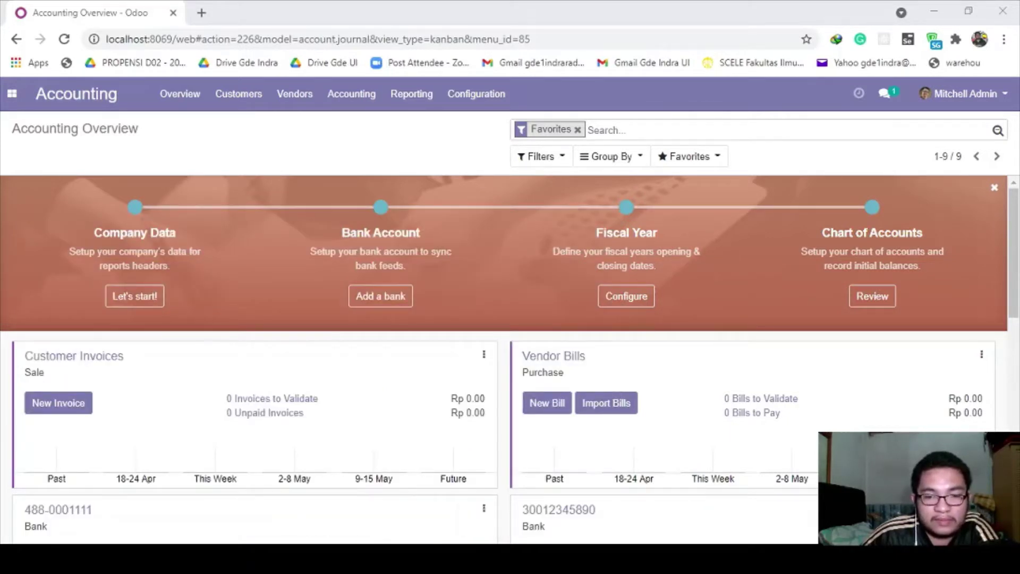
pyautogui.click(11, 93)
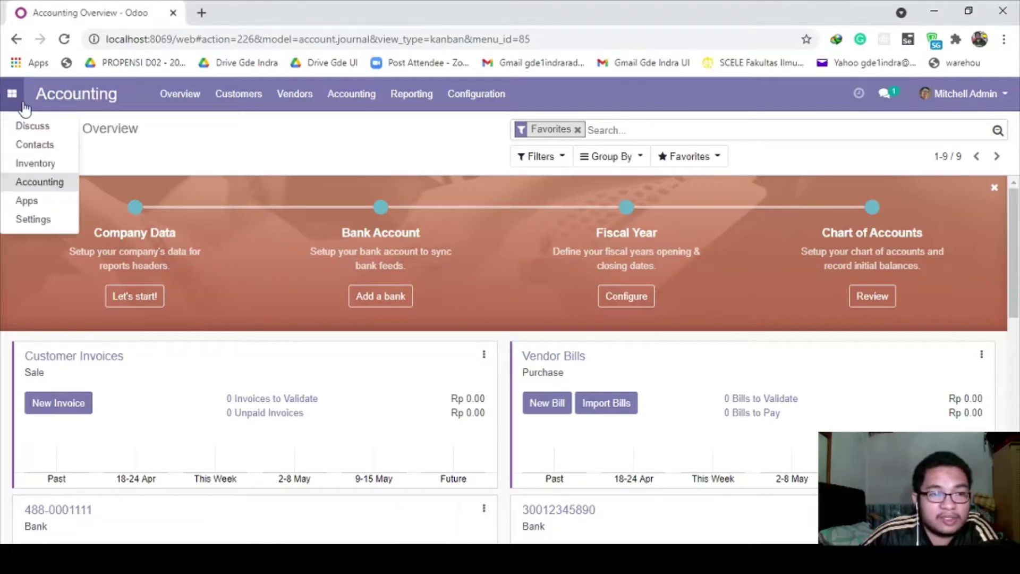
pyautogui.click(37, 187)
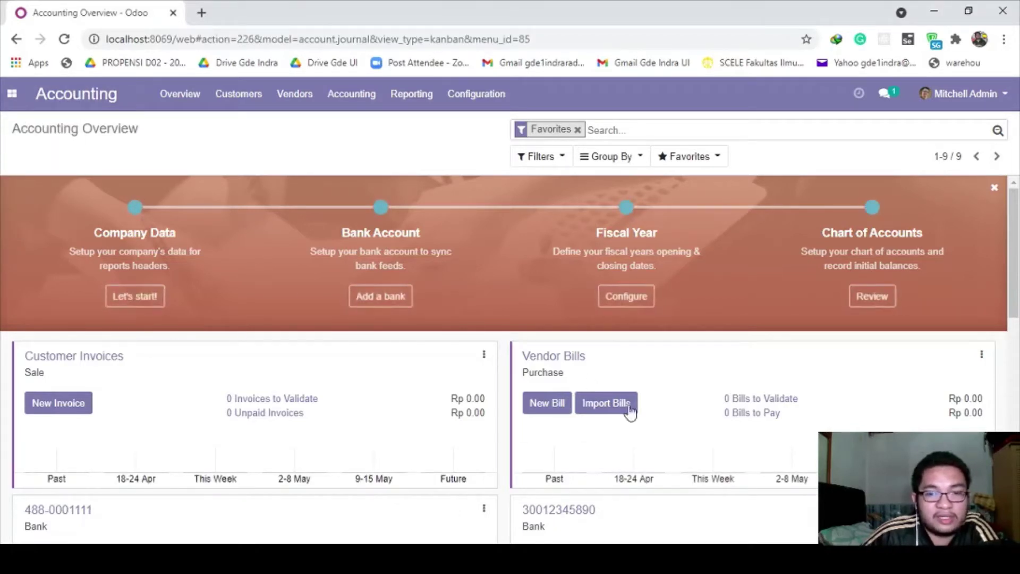
pyautogui.click(605, 403)
# Return to the text notes and read instructions 2 and 3 on opening Account Reports and grouping by Parent Report
pyautogui.click(101, 558)
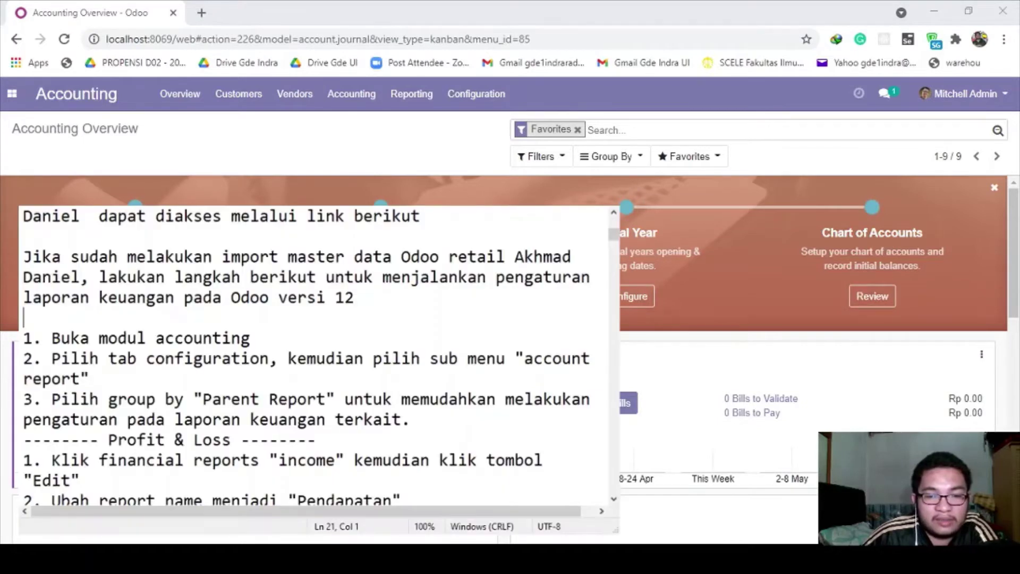
pyautogui.click(81, 397)
pyautogui.moveTo(49, 363); pyautogui.dragTo(150, 374)
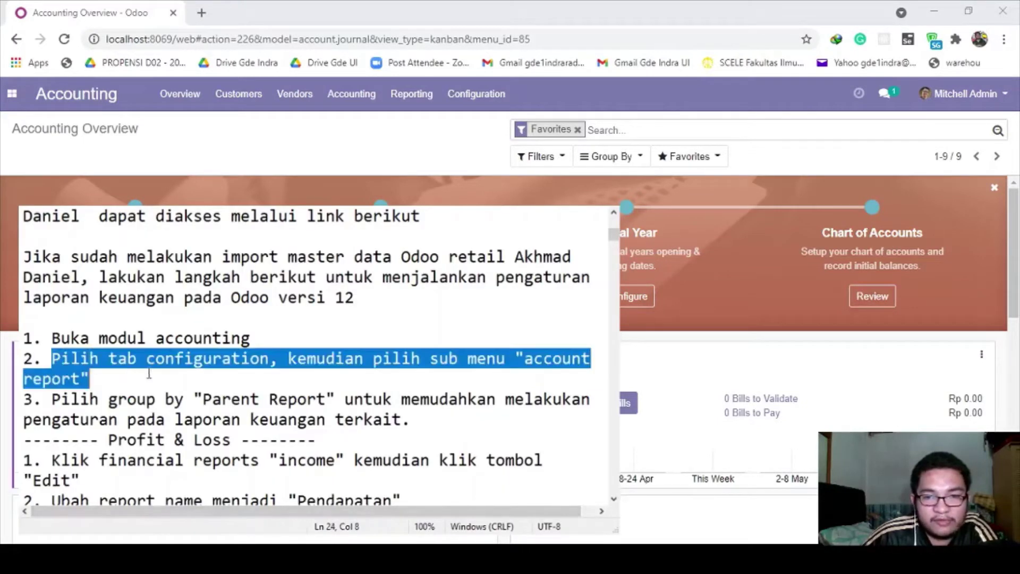
pyautogui.click(510, 373)
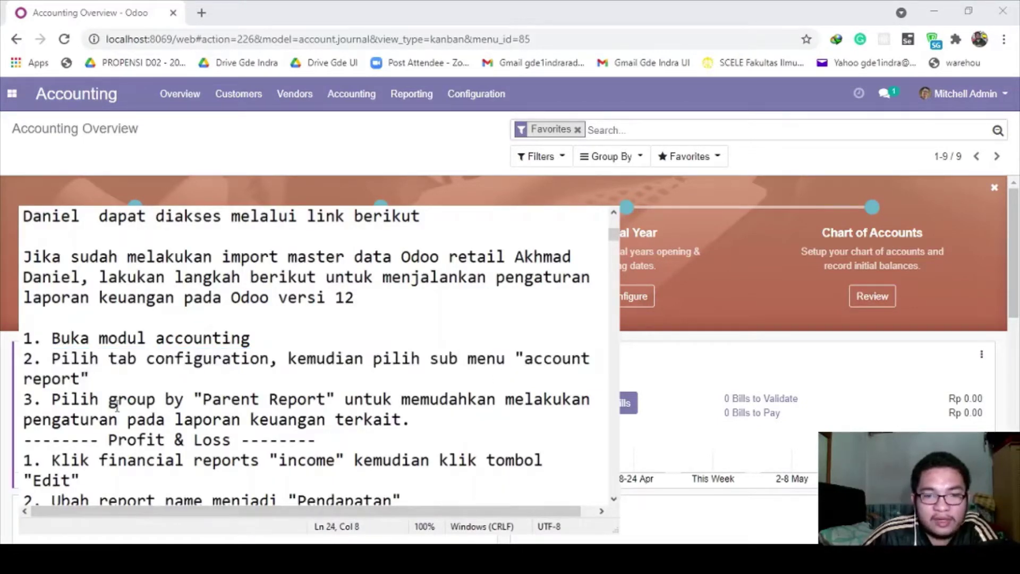
pyautogui.moveTo(51, 398); pyautogui.dragTo(412, 419)
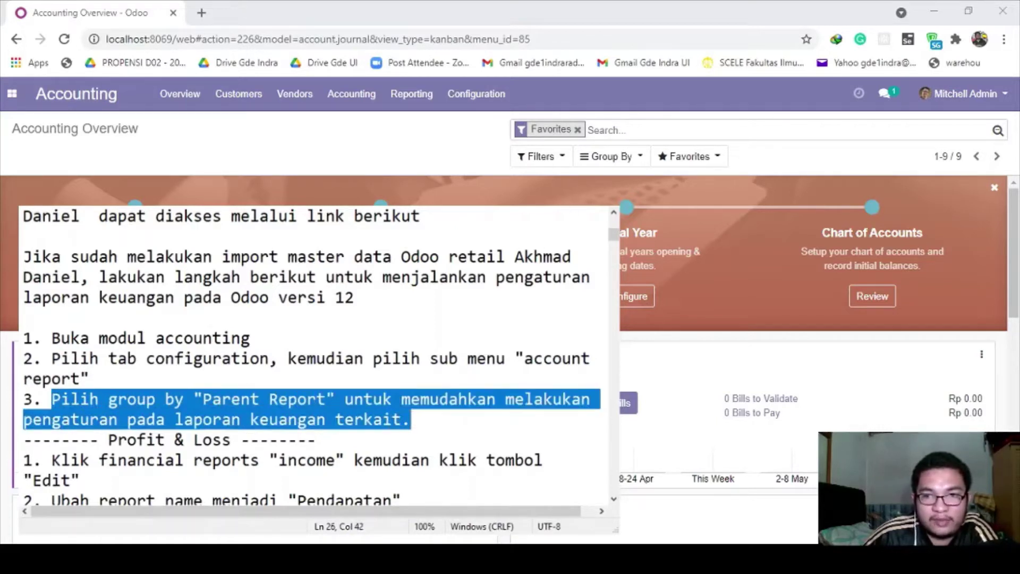
pyautogui.click(146, 361)
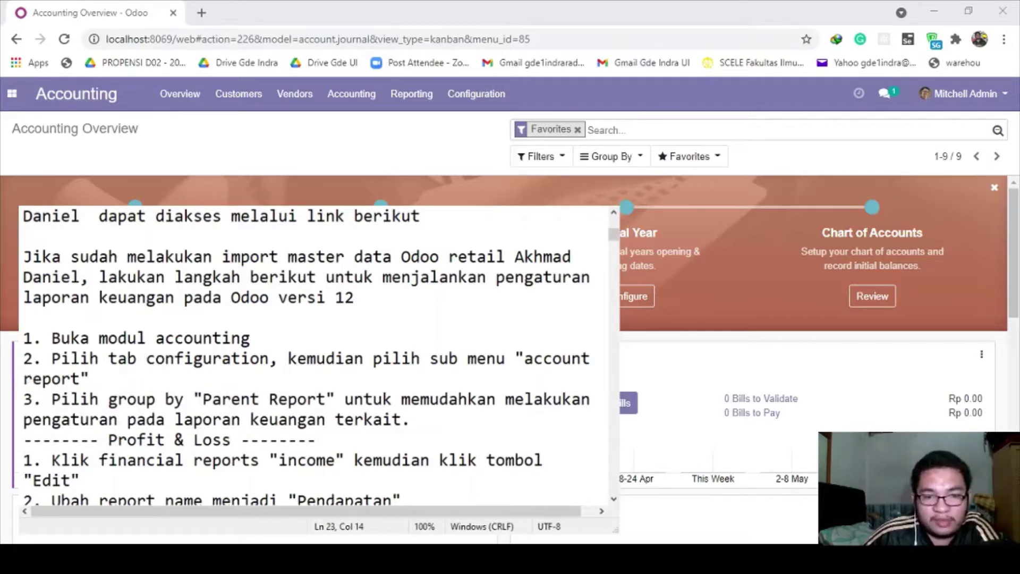
# Switch to Odoo, open the Account Reports configuration list and group it by Parent Report
pyautogui.hotkey('alt', 'Tab')
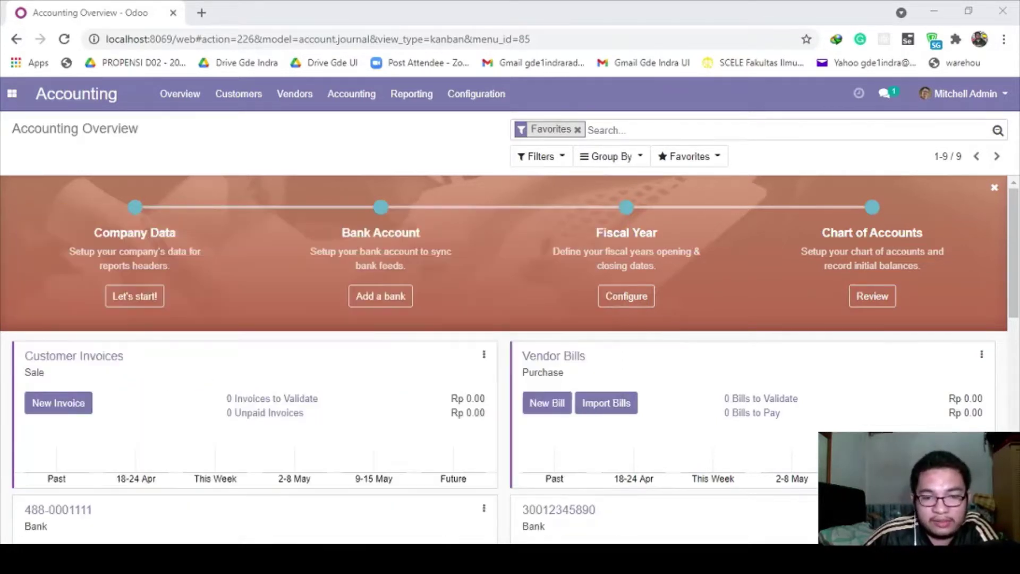
pyautogui.click(476, 94)
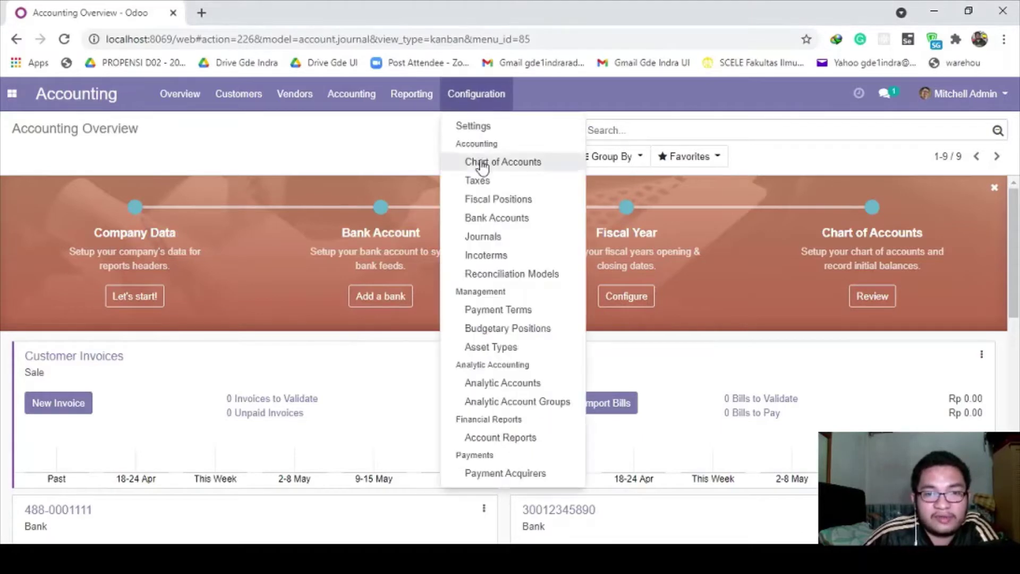
pyautogui.click(506, 438)
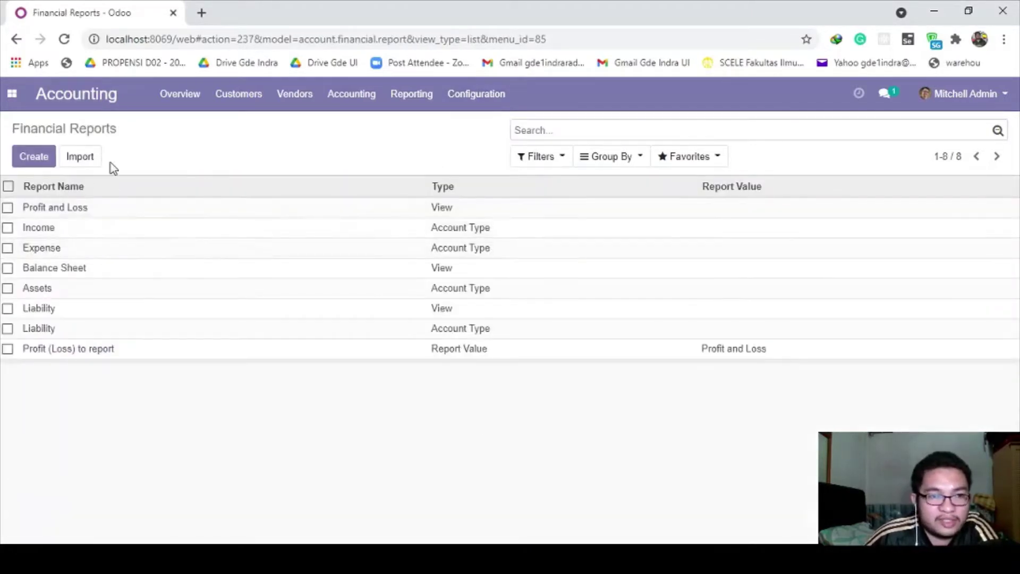
pyautogui.click(619, 156)
pyautogui.click(621, 182)
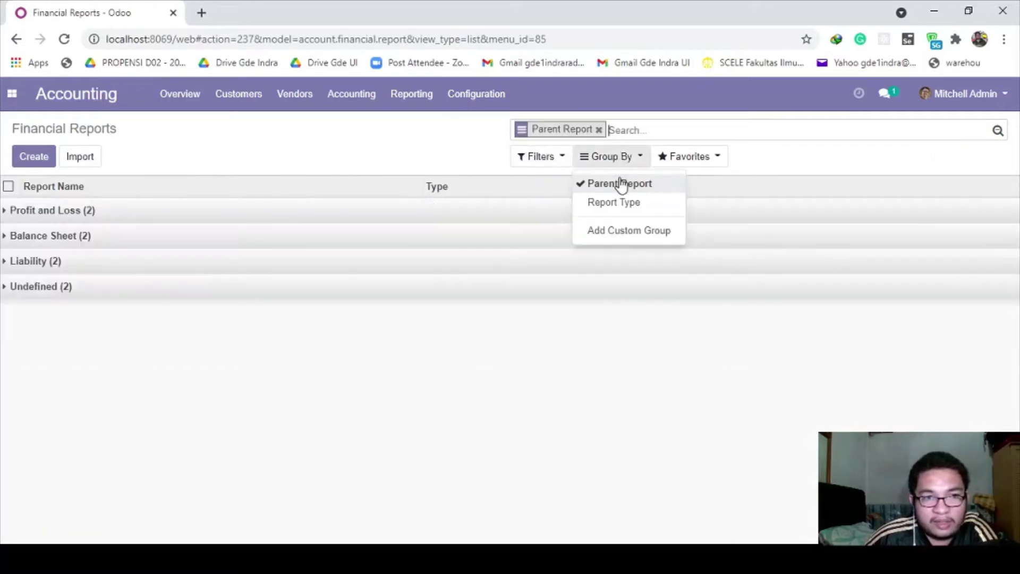
# Expand the Profit and Loss and Balance Sheet groups to examine the reports they contain, and collapse both again
pyautogui.click(89, 213)
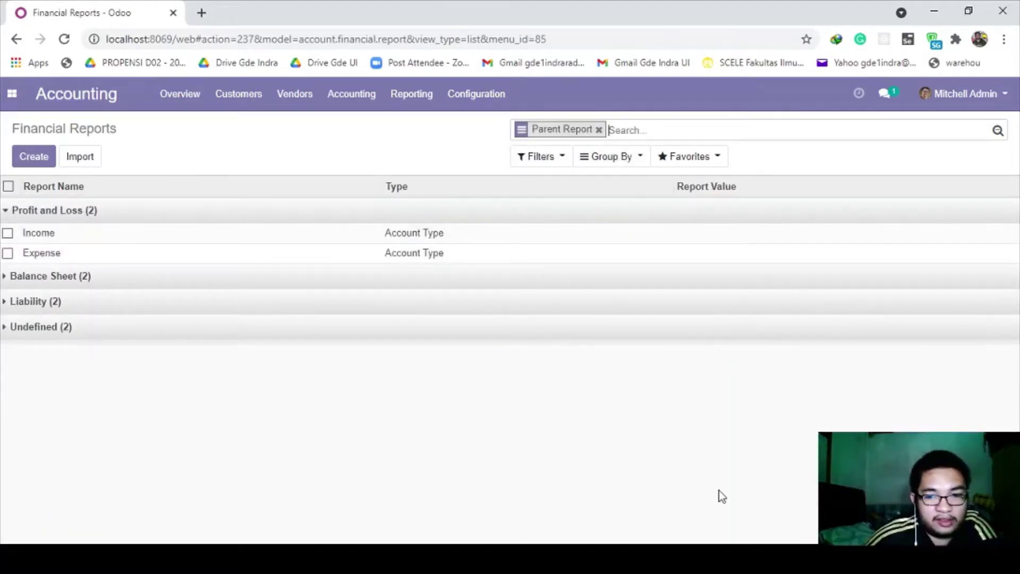
pyautogui.click(754, 559)
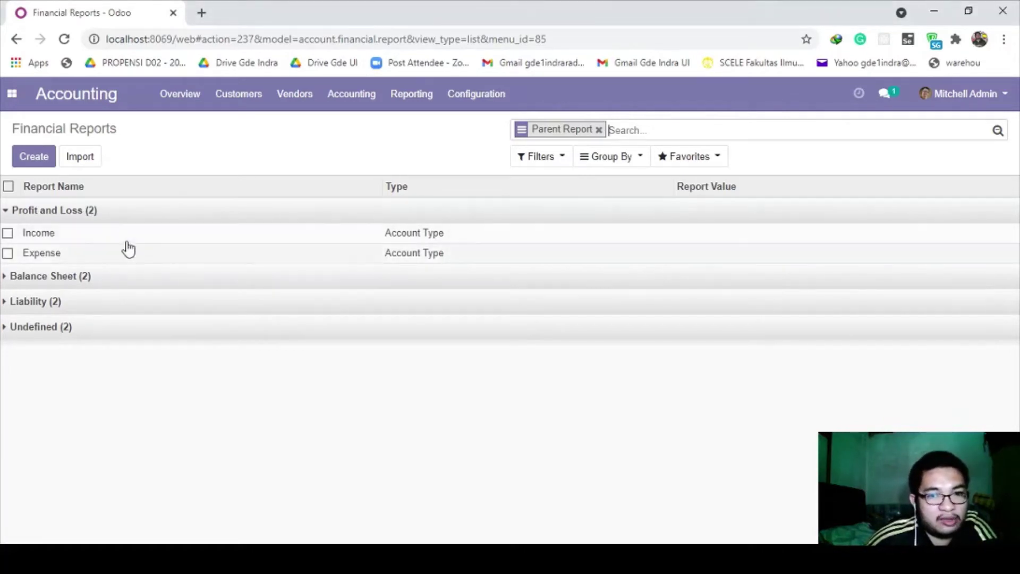
pyautogui.click(120, 276)
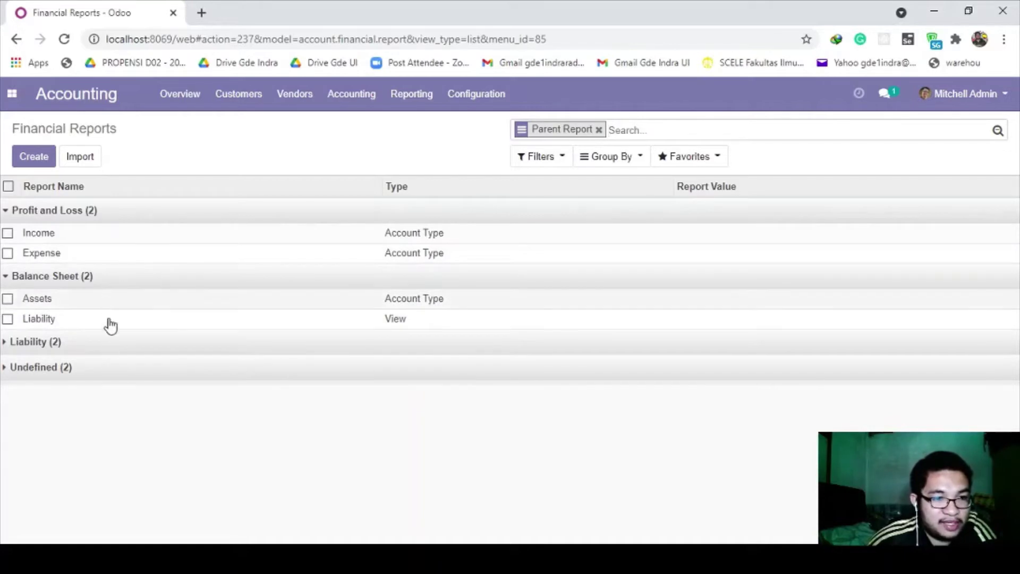
pyautogui.click(81, 275)
pyautogui.click(85, 212)
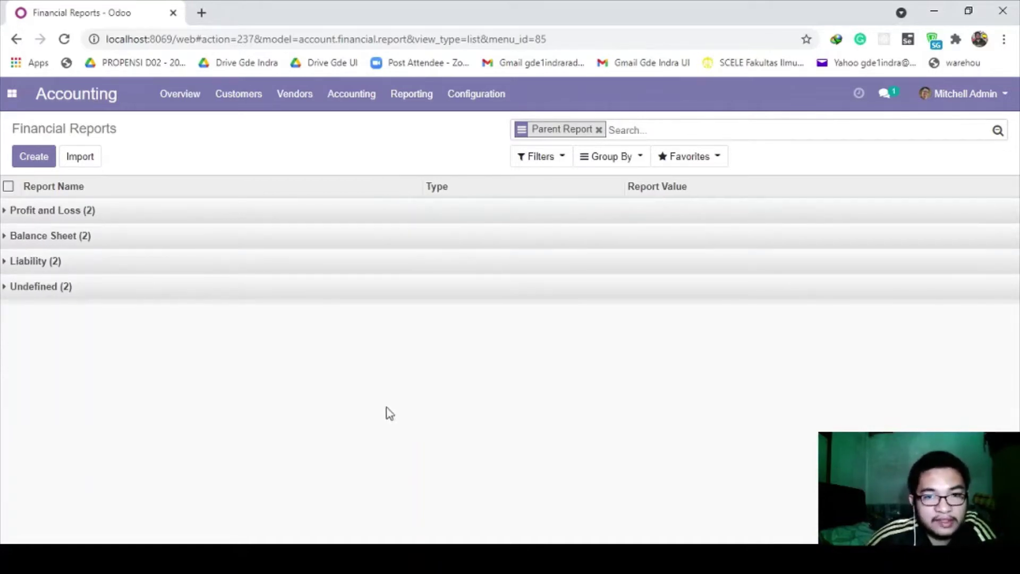
# Switch to the text notes and read the Profit & Loss instructions on editing and renaming the Income report
pyautogui.hotkey('alt', 'Tab')
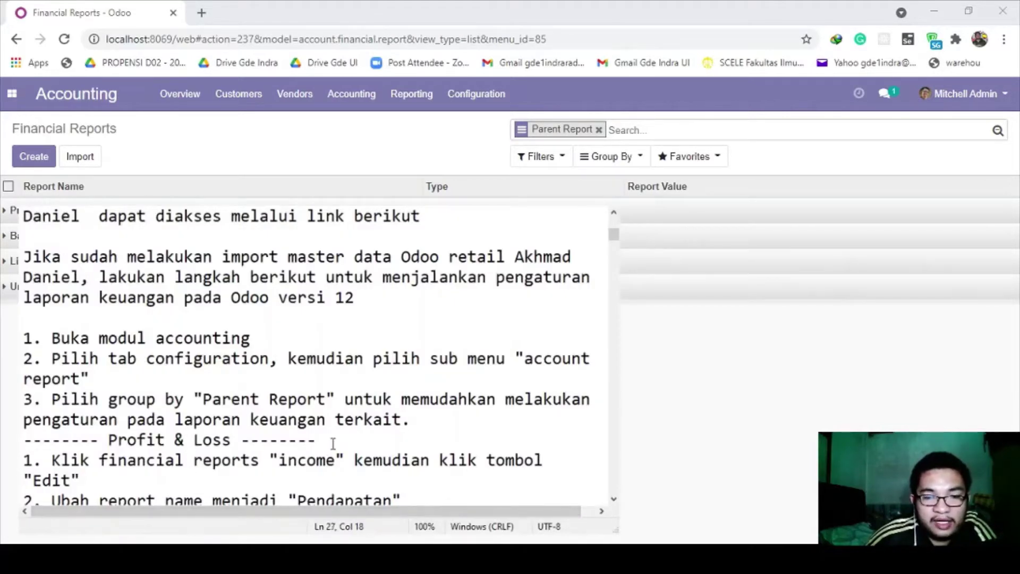
pyautogui.moveTo(317, 440); pyautogui.dragTo(24, 440)
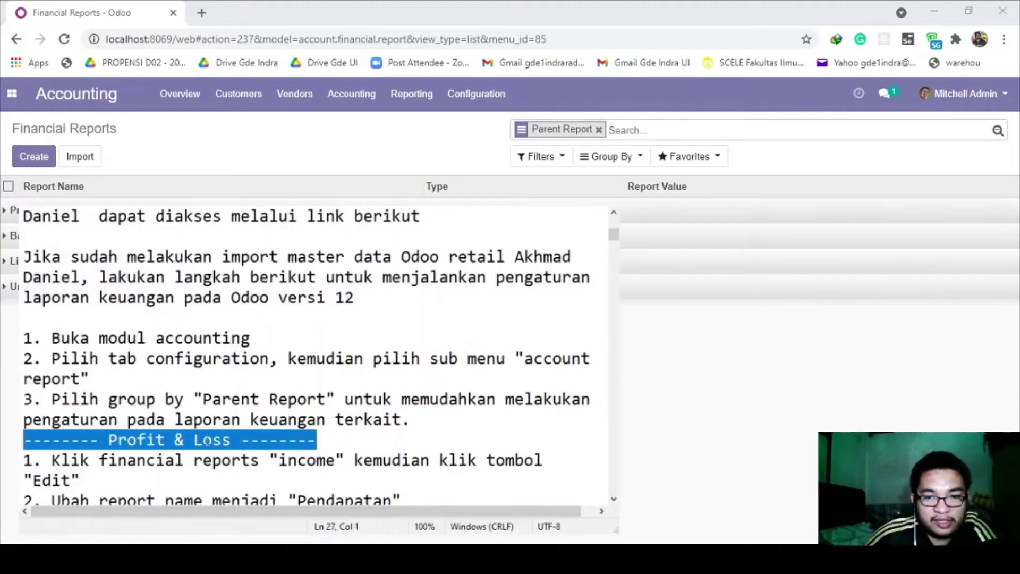
pyautogui.click(212, 439)
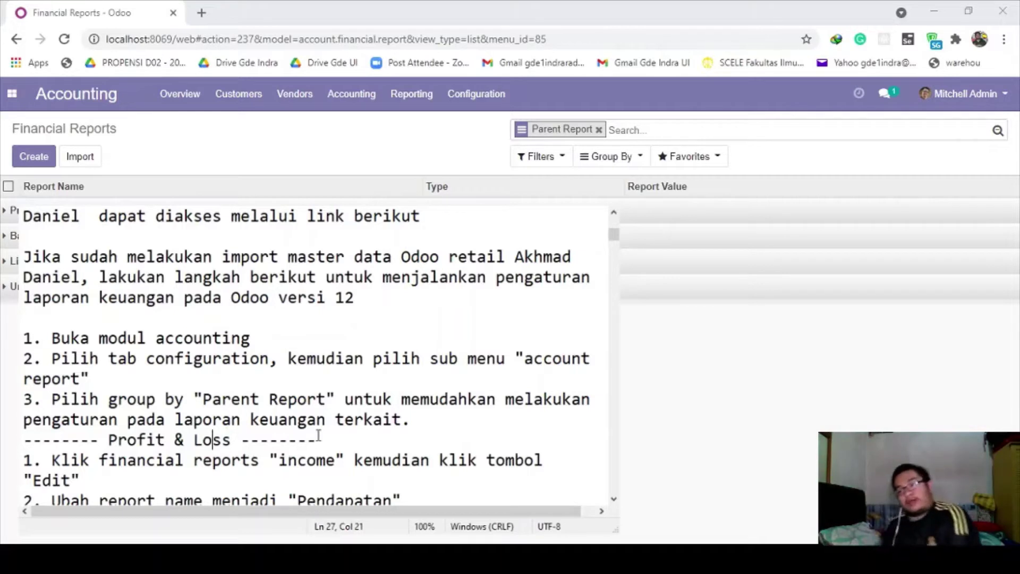
pyautogui.scroll(-1, 287, 432)
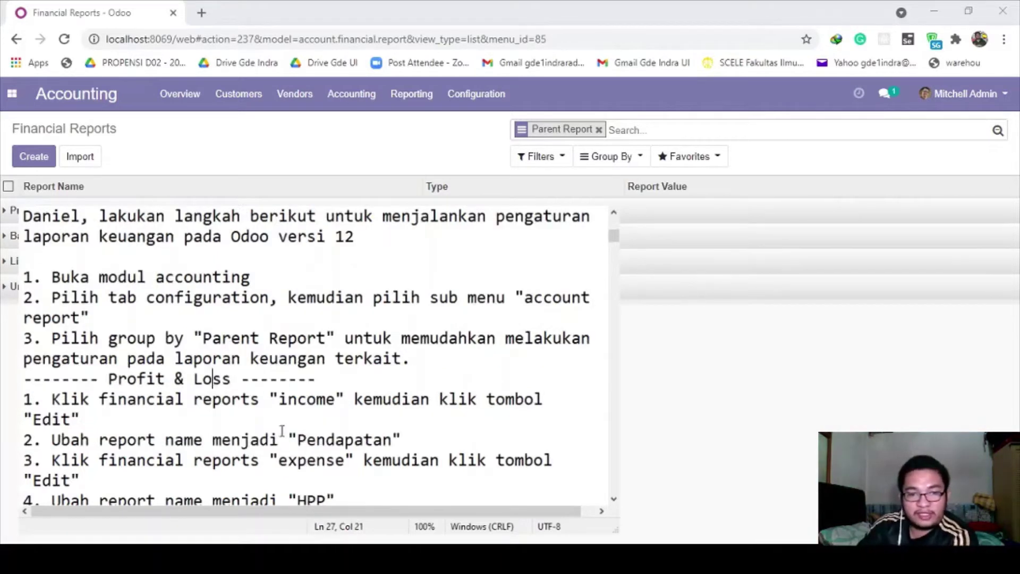
pyautogui.moveTo(51, 399); pyautogui.dragTo(171, 417)
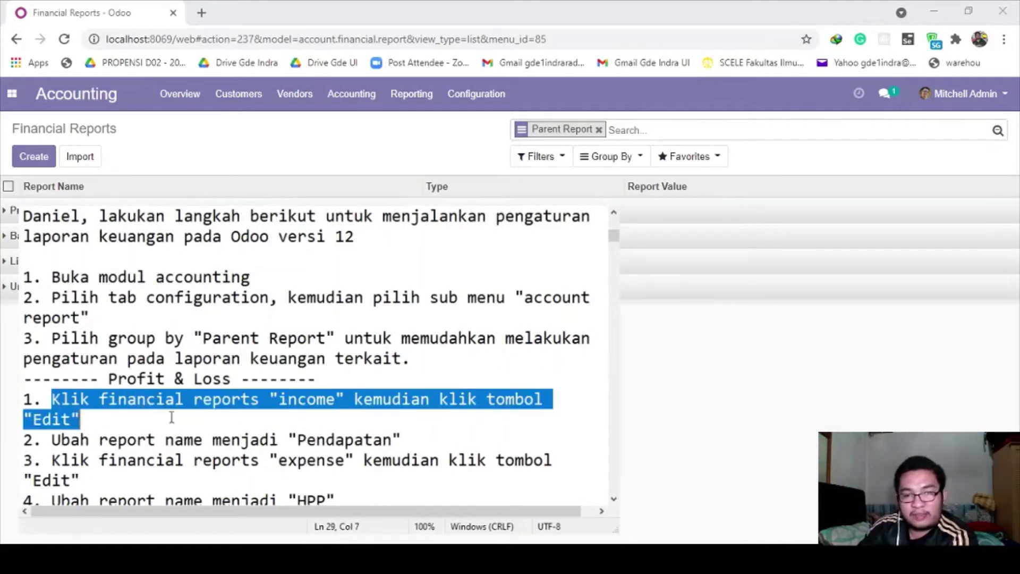
pyautogui.click(201, 423)
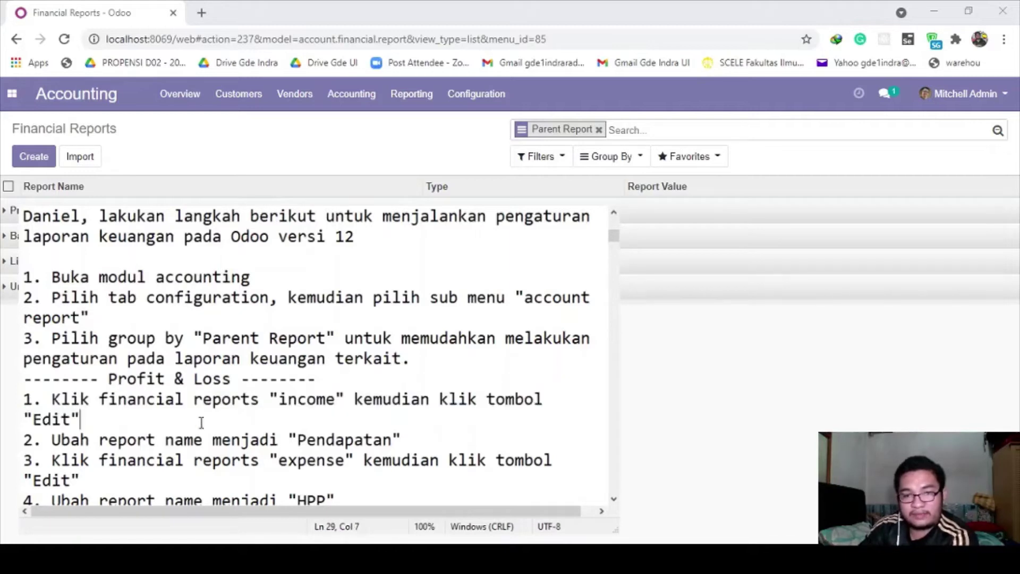
pyautogui.moveTo(62, 440); pyautogui.dragTo(409, 440)
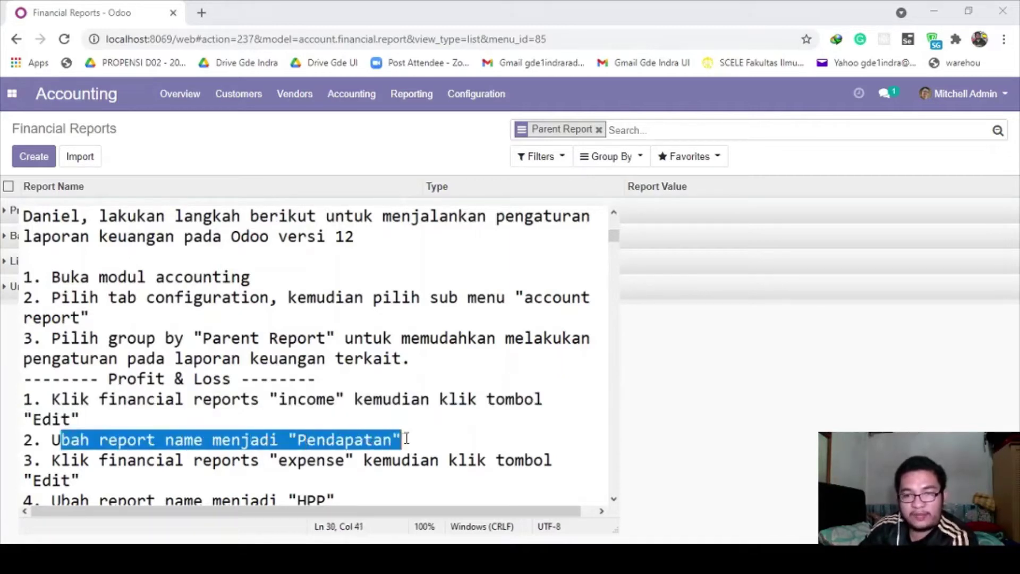
# Return to Odoo and print the Profit and Loss report for all posted entries
pyautogui.click(293, 440)
pyautogui.click(215, 420)
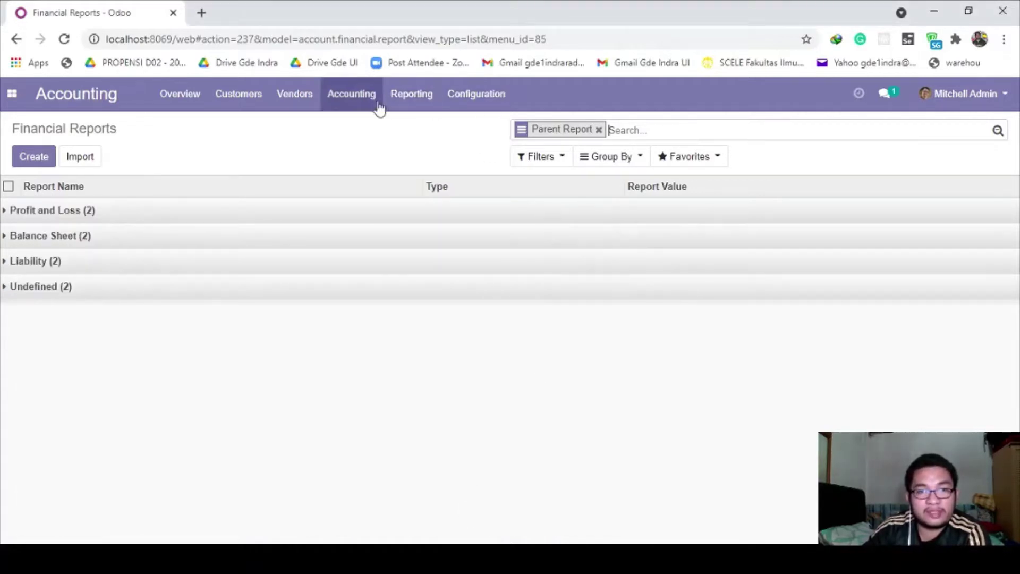
pyautogui.click(407, 103)
pyautogui.click(437, 312)
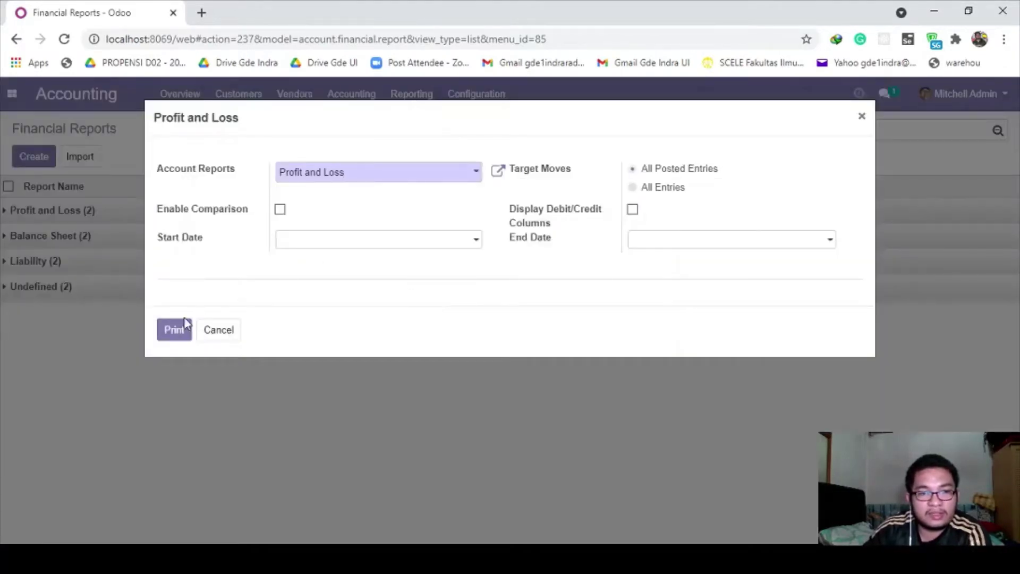
pyautogui.click(180, 329)
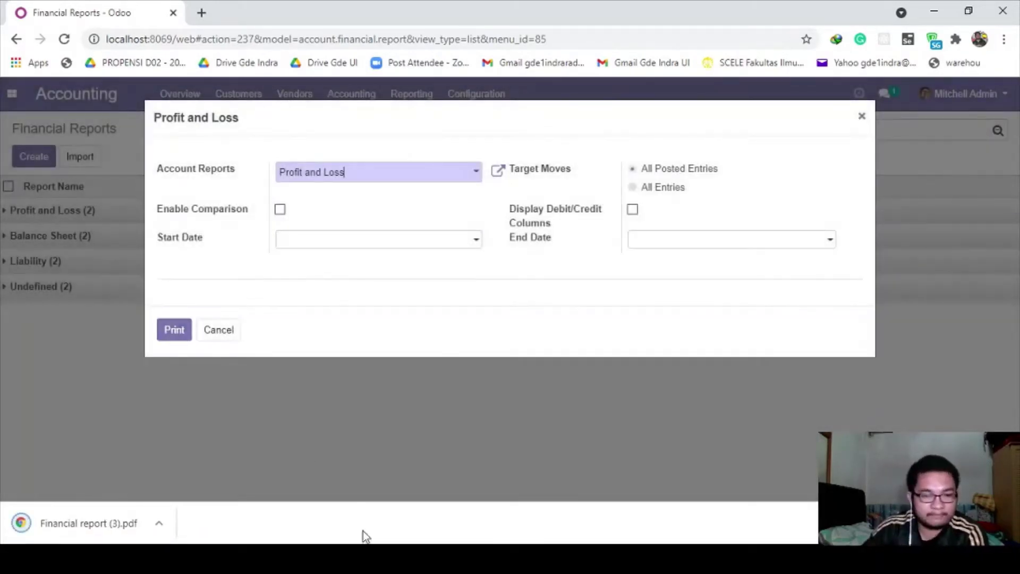
# Open Profit and Loss Sebelum Pengaturan.pdf and examine the accounts listed under Income and Expense
pyautogui.click(364, 558)
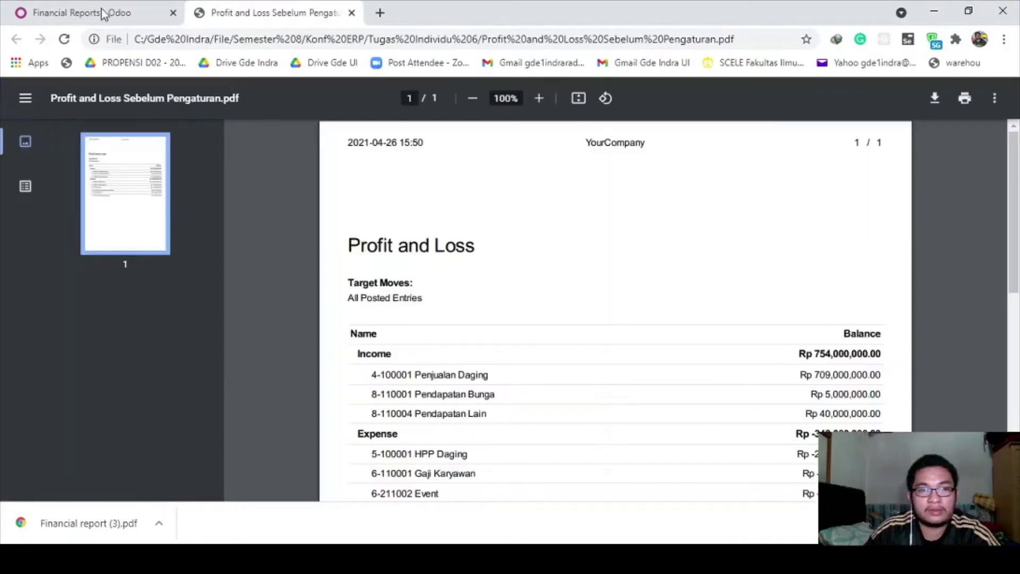
pyautogui.click(101, 11)
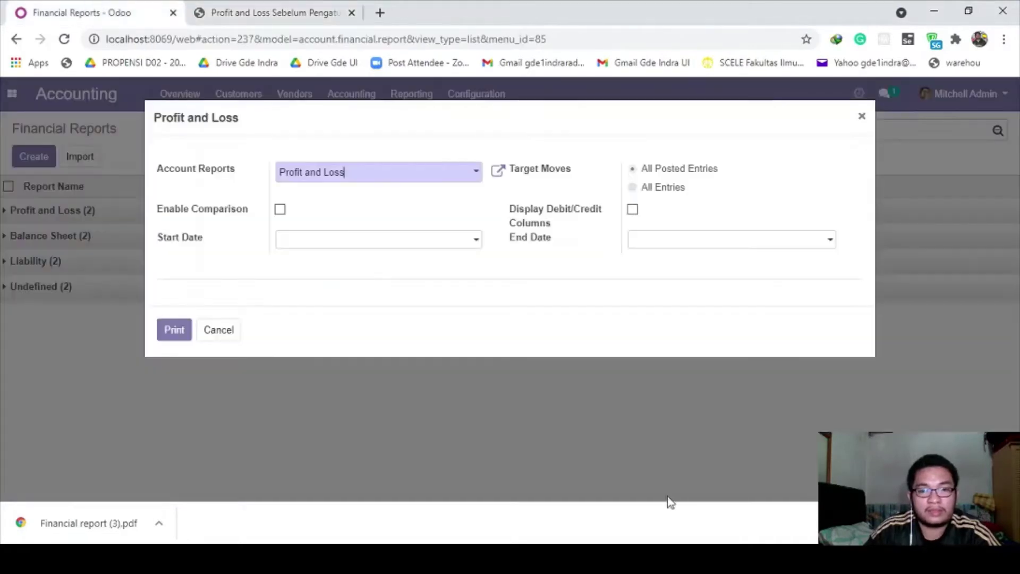
pyautogui.click(743, 556)
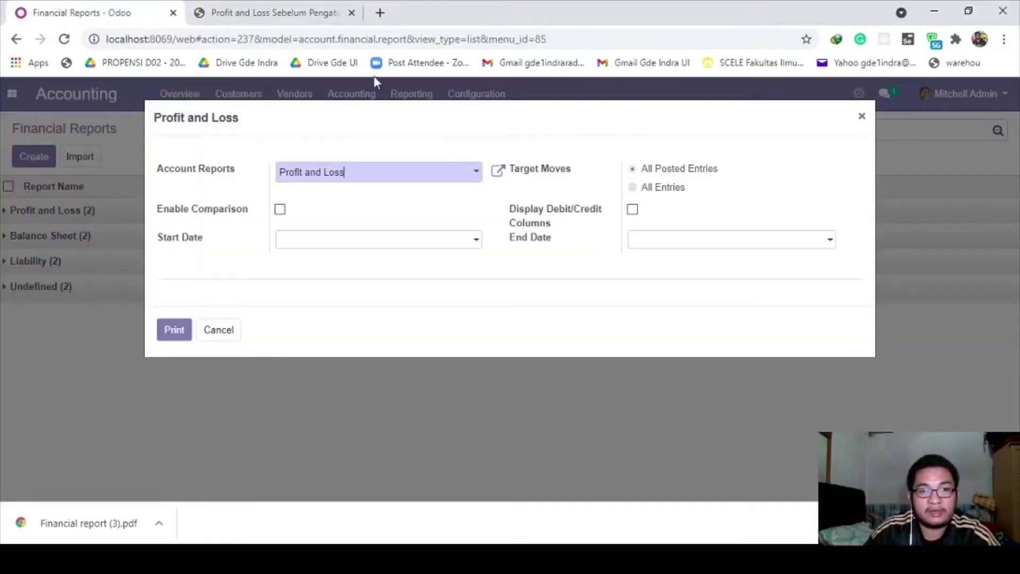
pyautogui.click(273, 13)
pyautogui.scroll(-2, 554, 310)
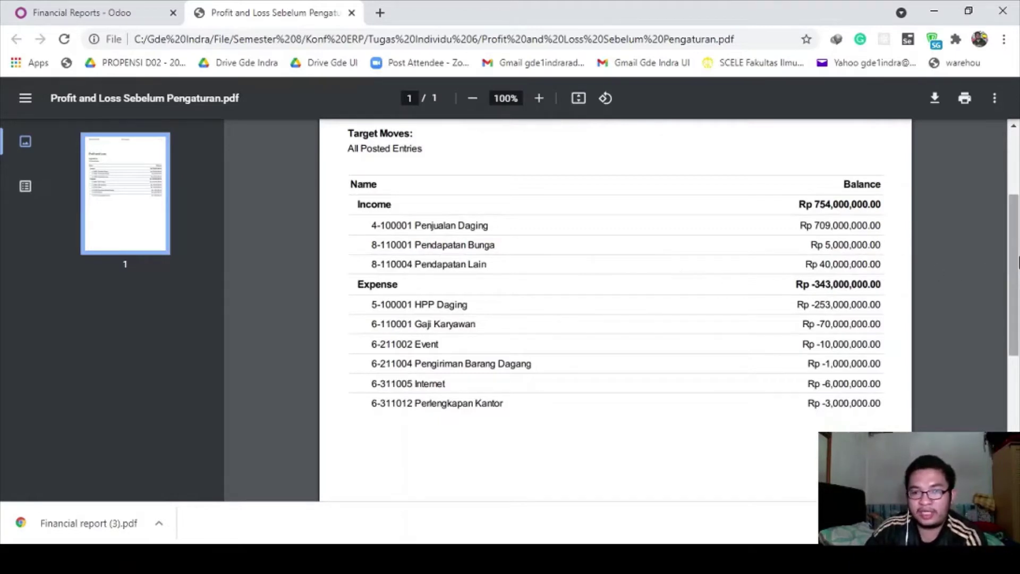
pyautogui.scroll(1, 1017, 247)
pyautogui.scroll(-1, 1017, 247)
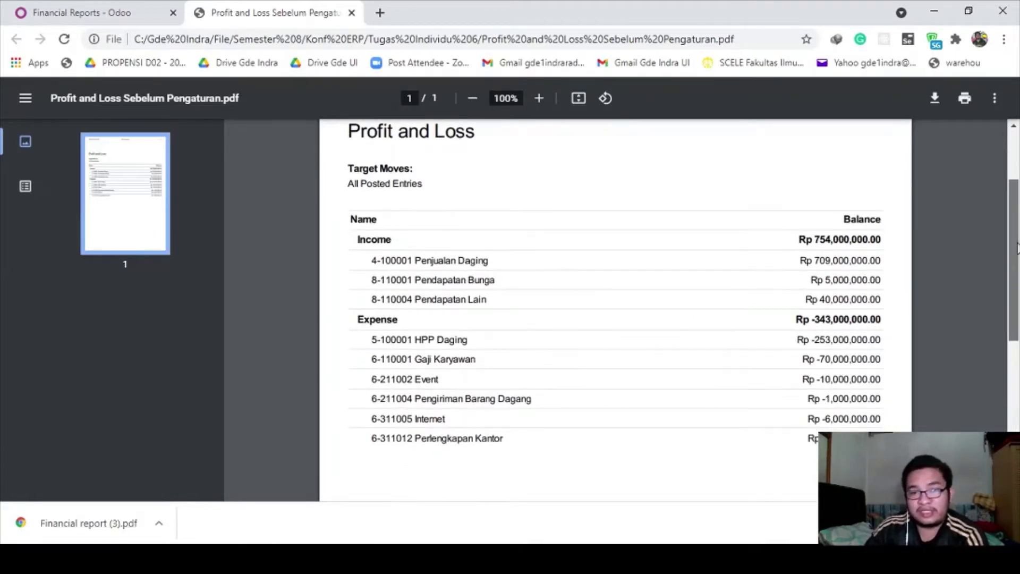
# Switch to Laporan Keuangan.xlsx in Excel and look through the Neraca and Laba Rugi sheets
pyautogui.hotkey('alt', 'Tab')
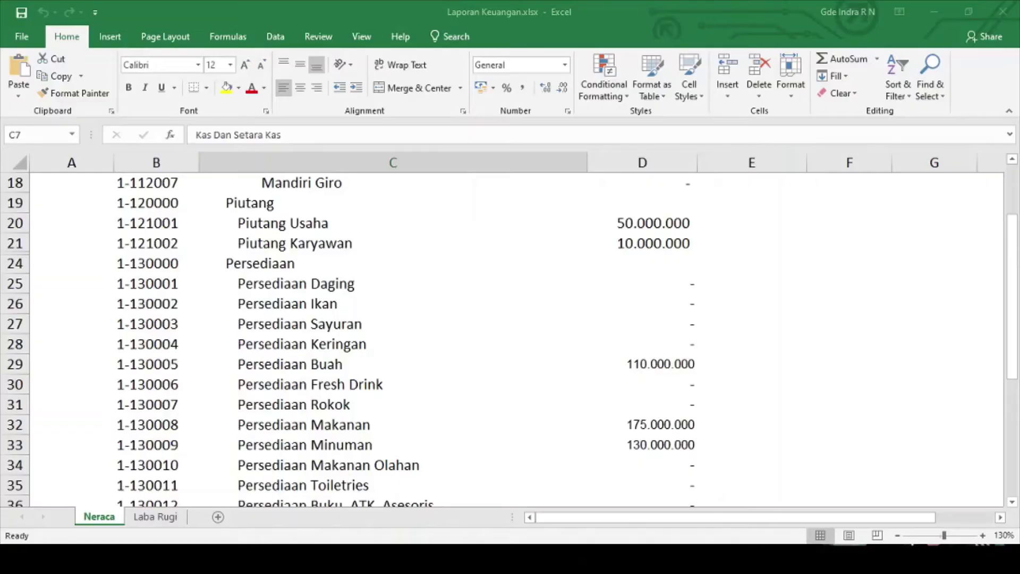
pyautogui.scroll(6, 319, 346)
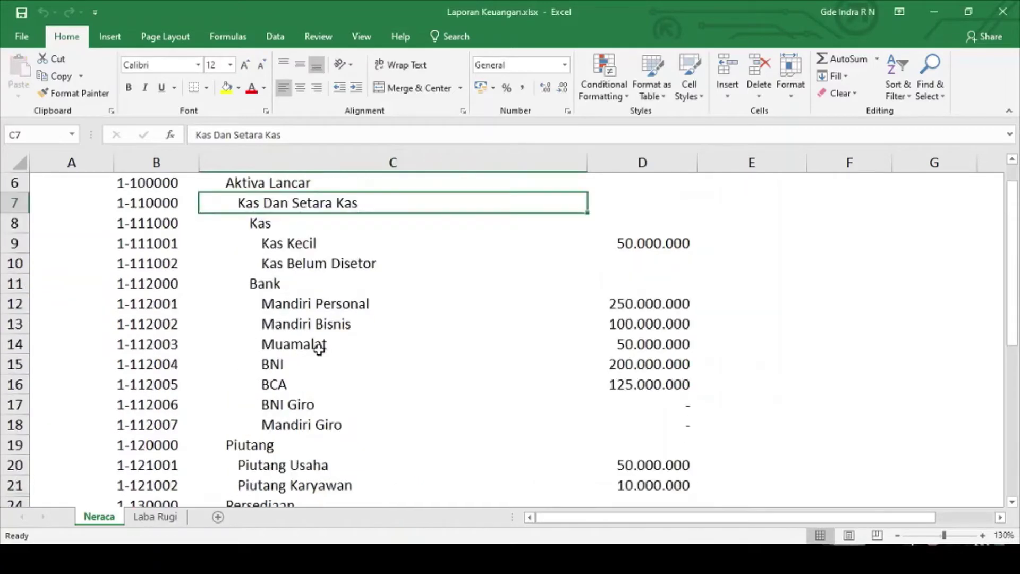
pyautogui.scroll(-13, 218, 255)
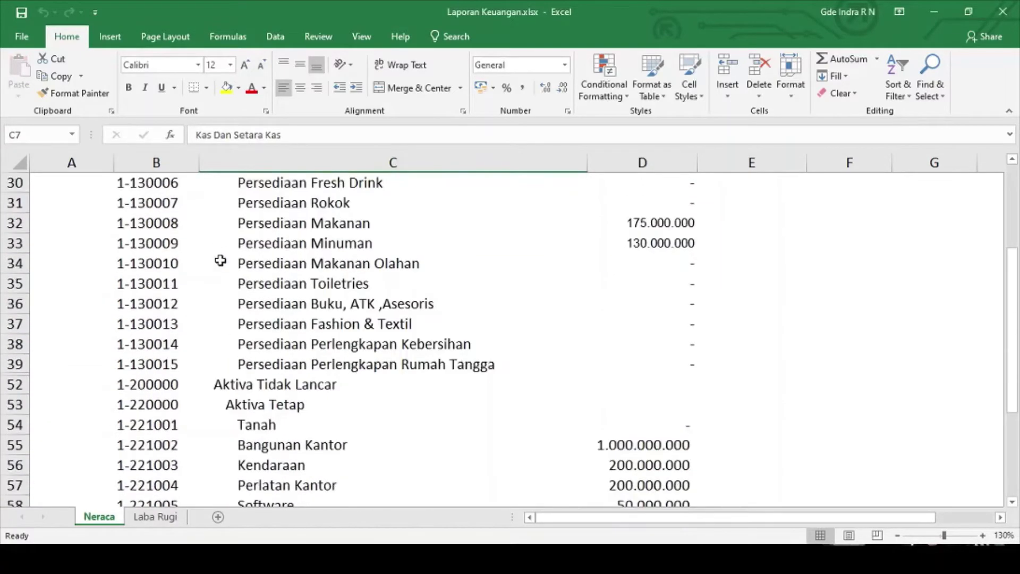
pyautogui.click(155, 516)
pyautogui.scroll(12, 267, 411)
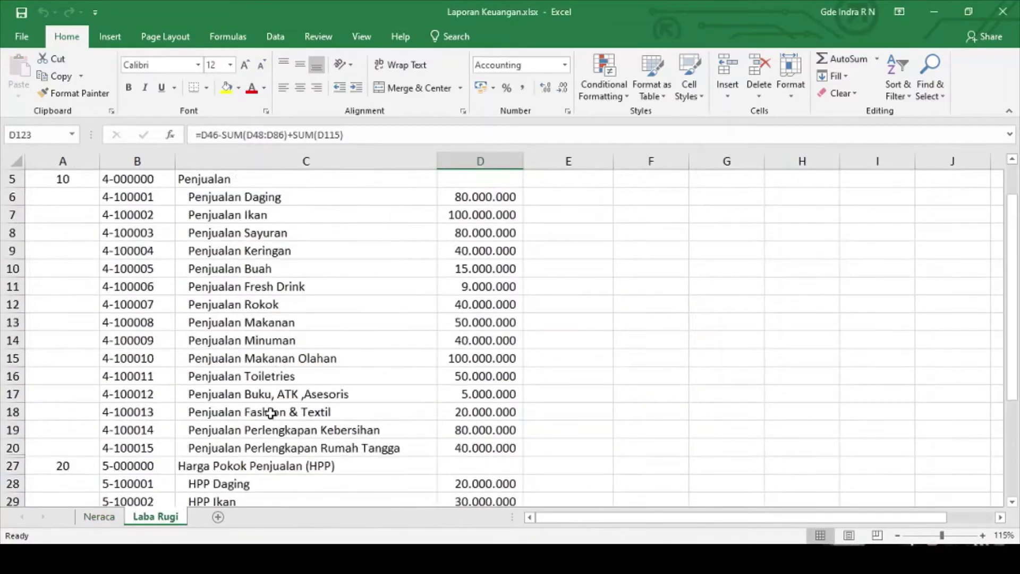
pyautogui.scroll(-2, 267, 410)
pyautogui.scroll(2, 230, 387)
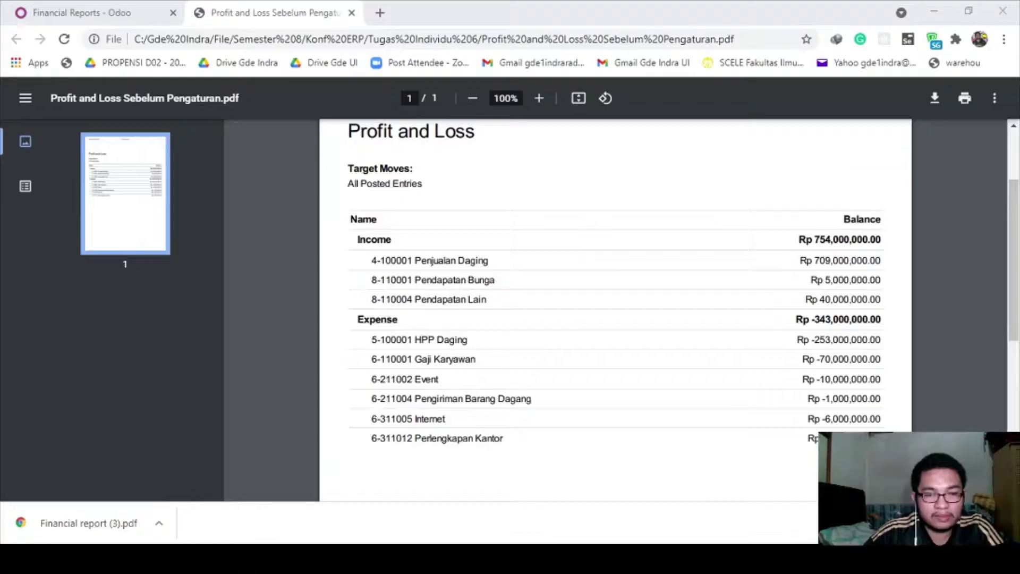
# Return to the Profit and Loss PDF and inspect the three accounts grouped under Income
pyautogui.scroll(2, 449, 366)
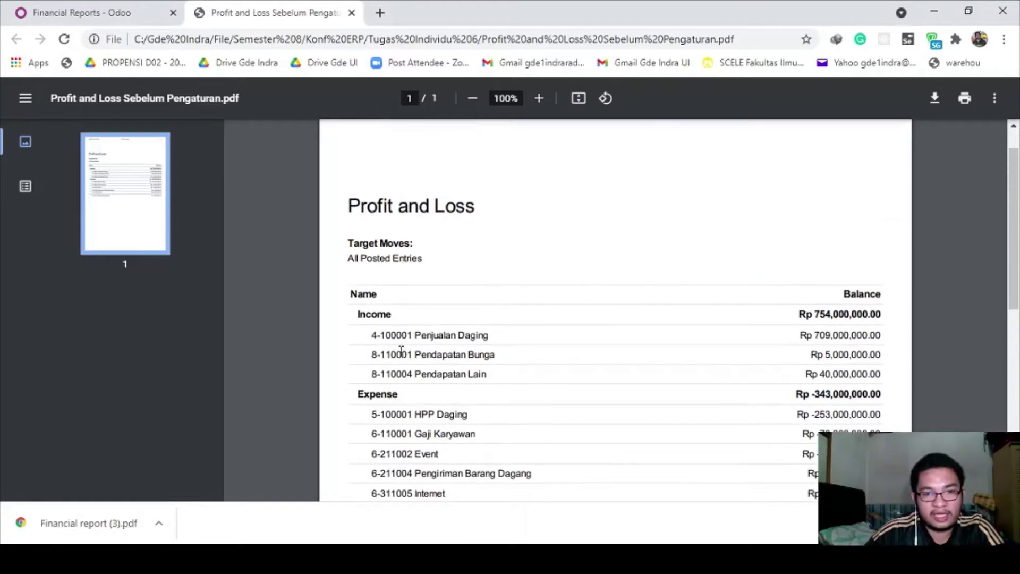
pyautogui.moveTo(371, 335); pyautogui.dragTo(507, 342)
pyautogui.click(508, 342)
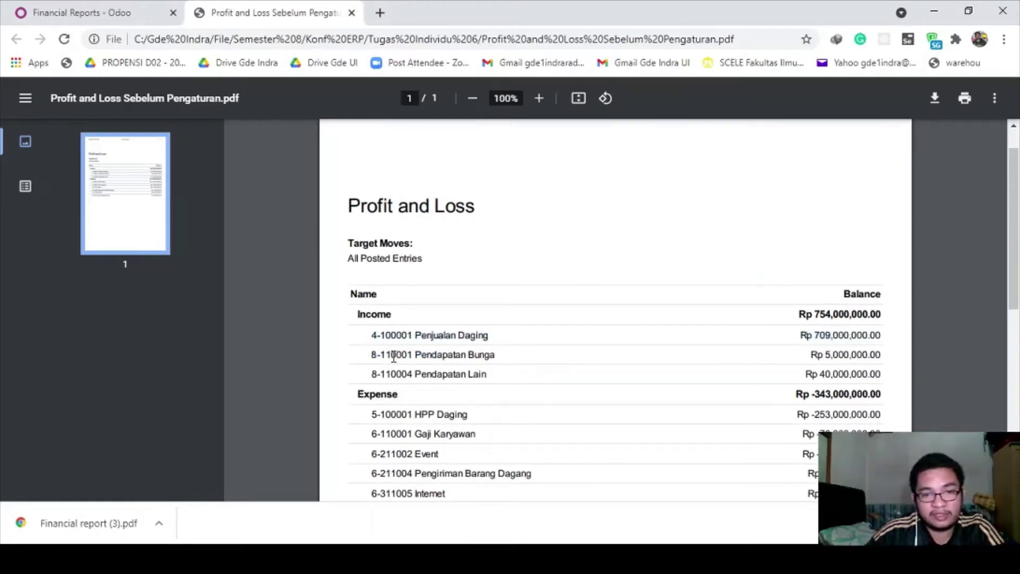
pyautogui.moveTo(373, 355); pyautogui.dragTo(494, 358)
pyautogui.click(374, 375)
pyautogui.moveTo(374, 375); pyautogui.dragTo(489, 372)
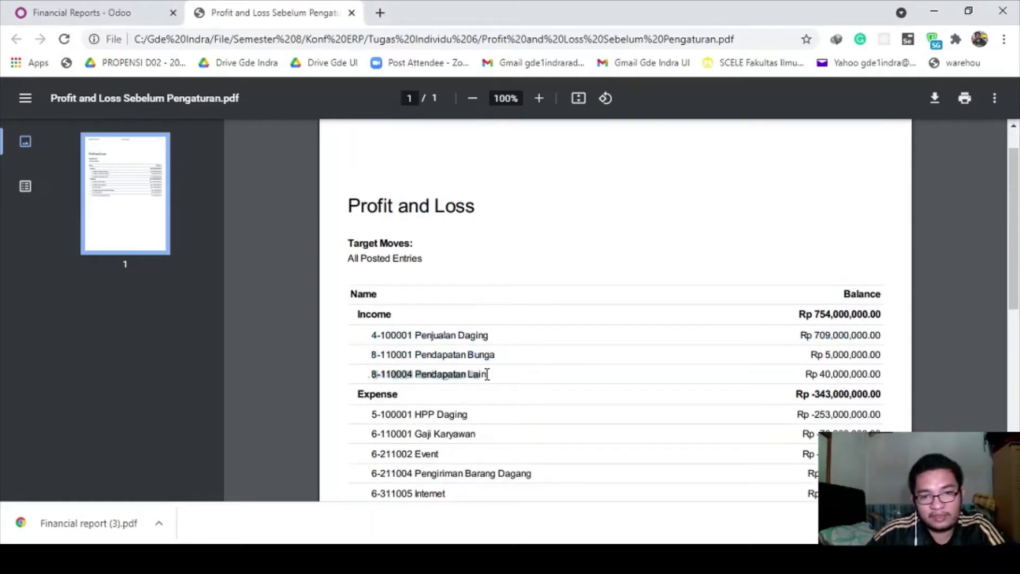
pyautogui.click(499, 372)
# Switch to the Laba Rugi sheet in Excel and examine the Pendapatan Lain - lain section and the order of the other sections
pyautogui.hotkey('alt', 'Tab')
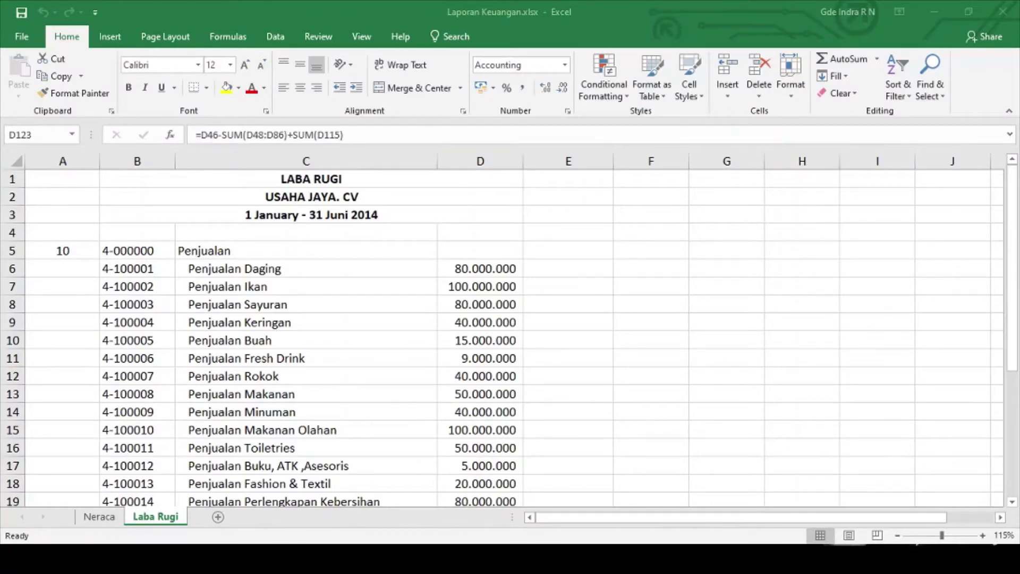
pyautogui.scroll(-14, 210, 287)
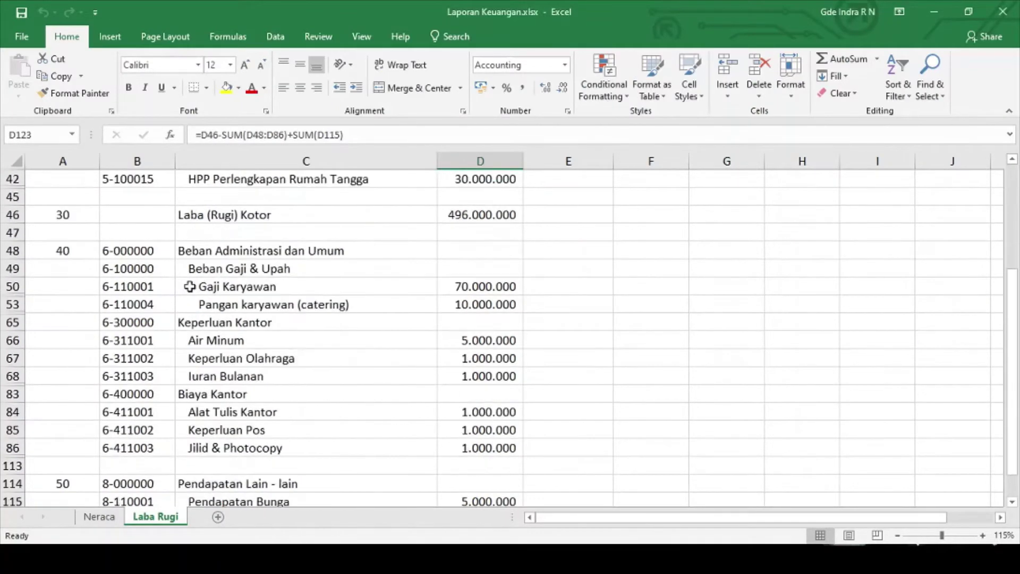
pyautogui.scroll(-3, 190, 287)
pyautogui.click(221, 344)
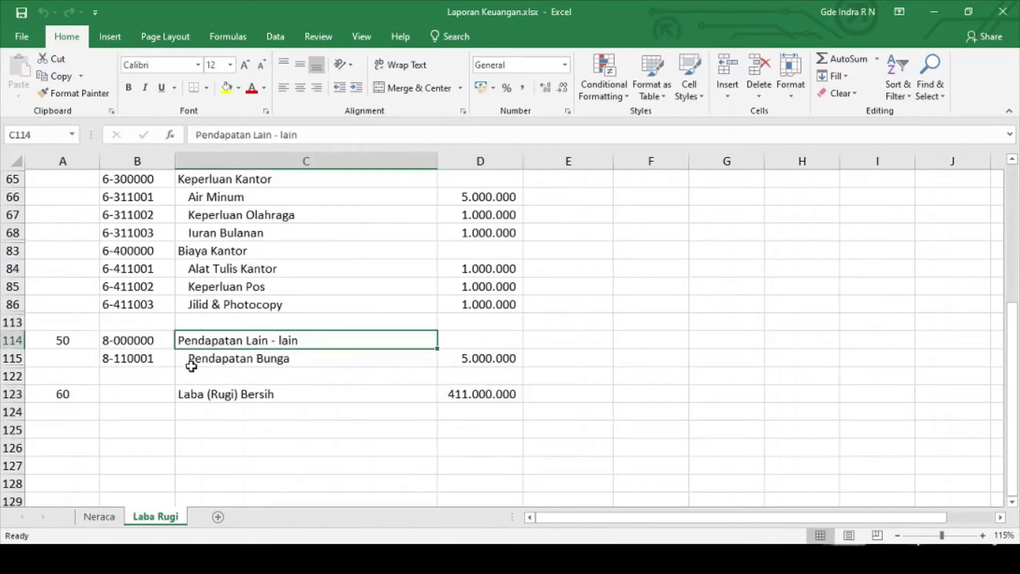
pyautogui.click(191, 363)
pyautogui.scroll(18, 202, 356)
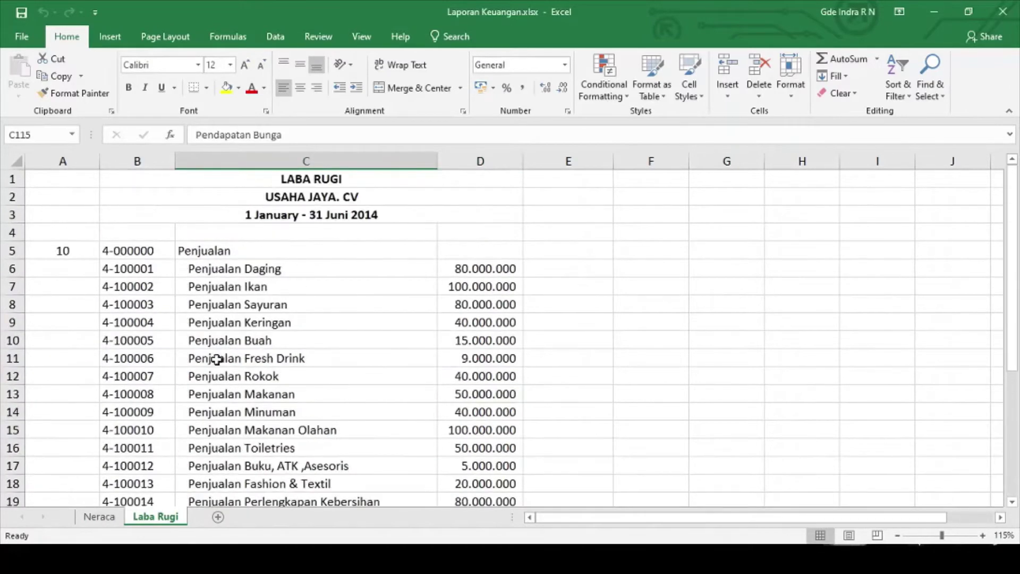
pyautogui.scroll(-1, 216, 359)
pyautogui.scroll(1, 217, 359)
pyautogui.scroll(-11, 166, 296)
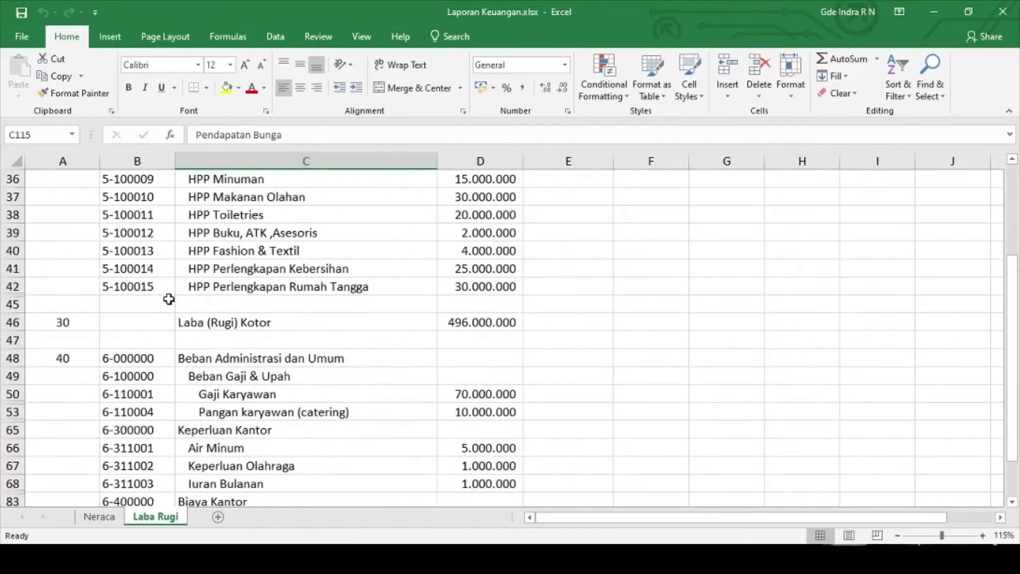
pyautogui.scroll(11, 169, 299)
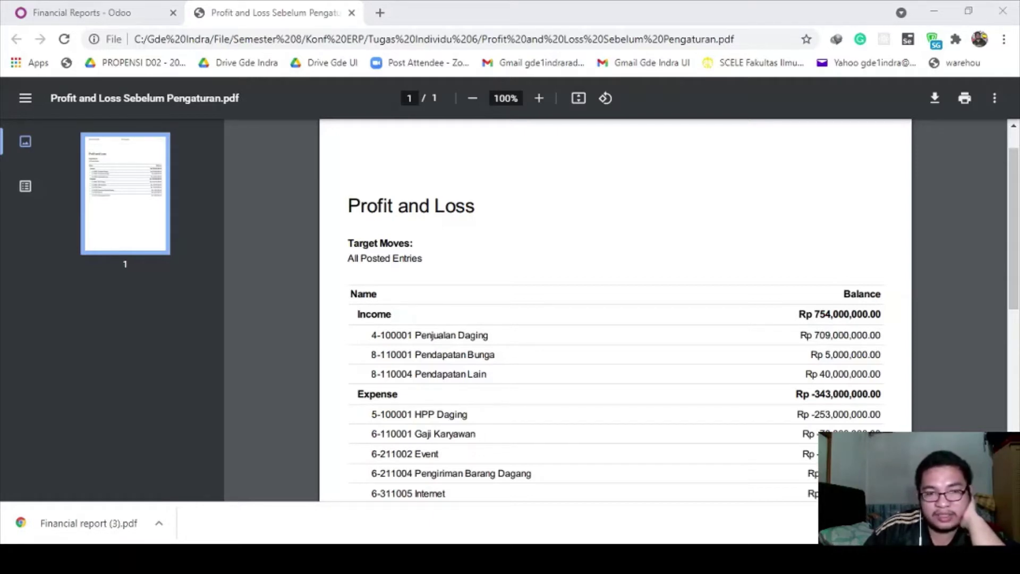
# Read Profit & Loss instructions 1 and 2 in the text notes and compare them with the Laba Rugi sheet in Excel
pyautogui.hotkey('alt', 'Tab')
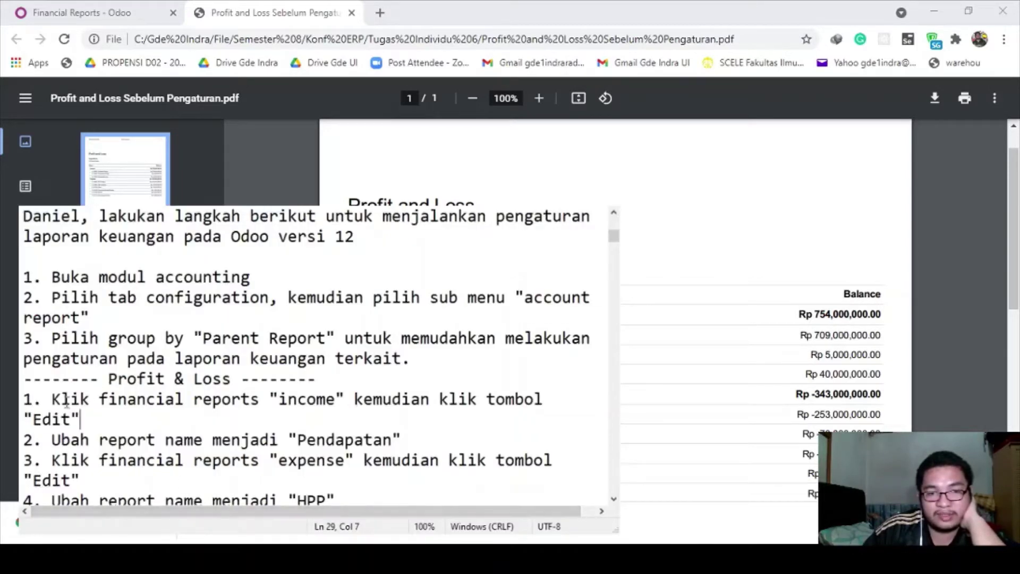
pyautogui.moveTo(42, 401); pyautogui.dragTo(357, 445)
pyautogui.click(335, 441)
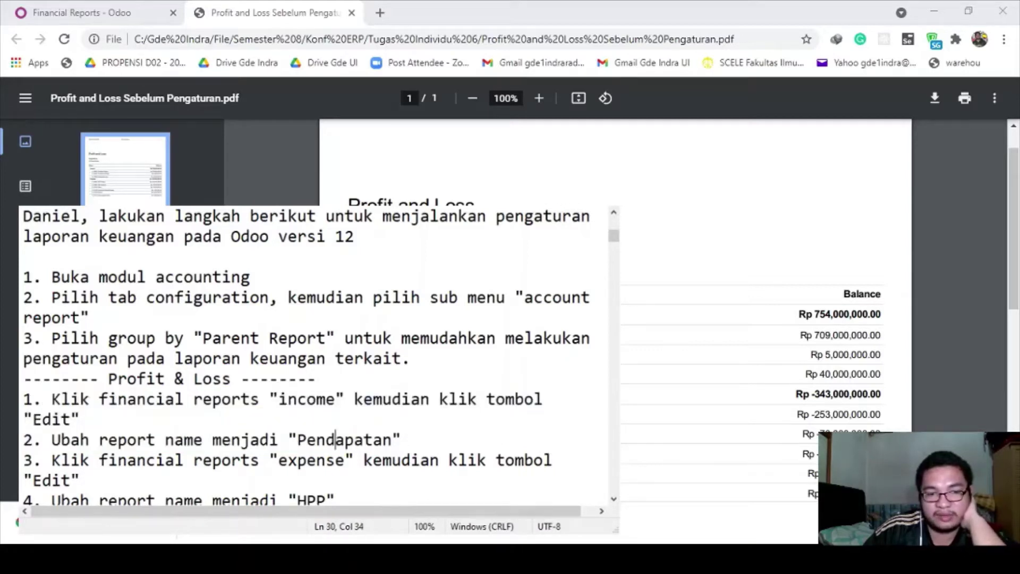
pyautogui.click(418, 177)
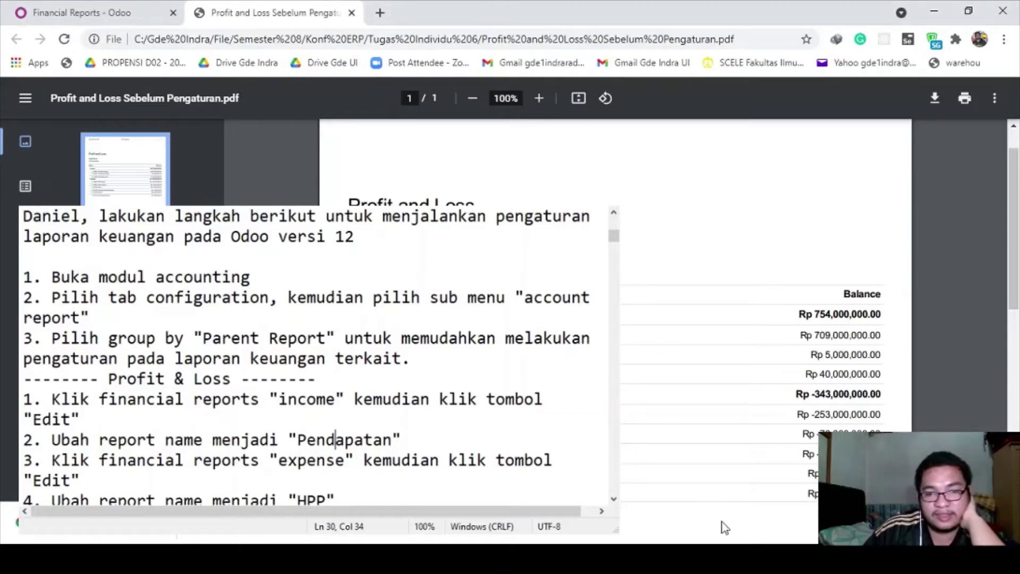
pyautogui.click(727, 558)
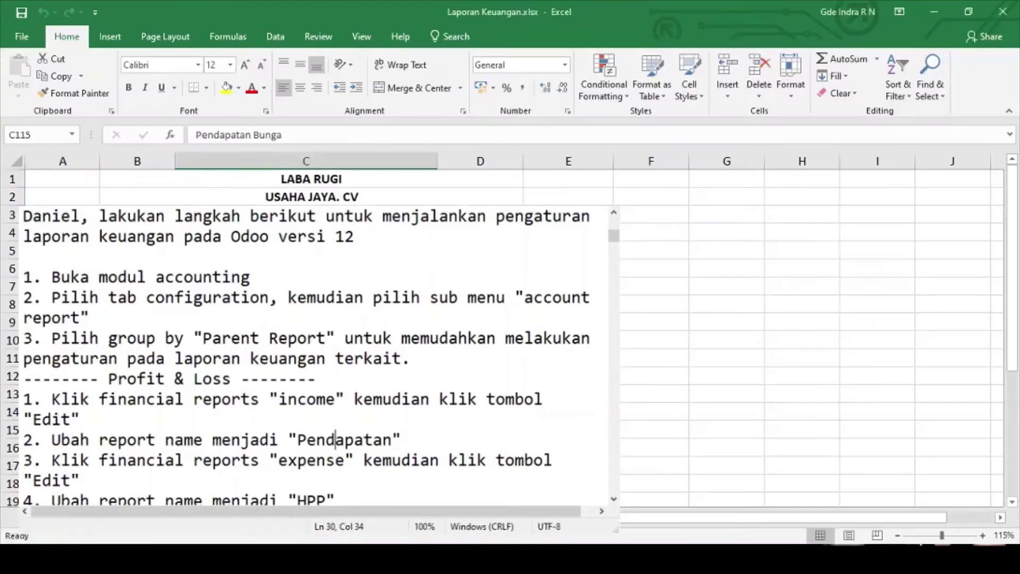
pyautogui.scroll(-3, 670, 417)
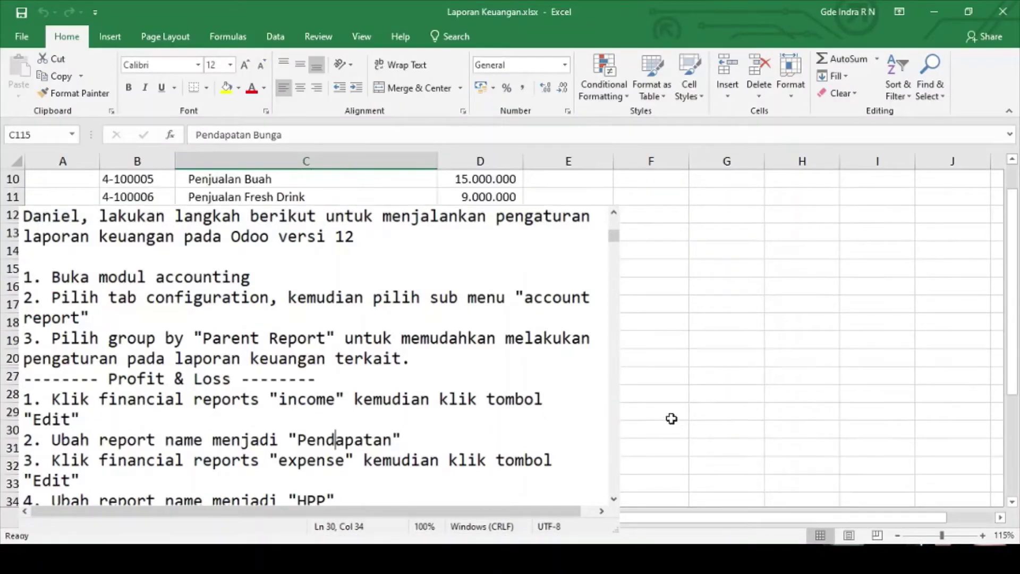
pyautogui.scroll(3, 662, 414)
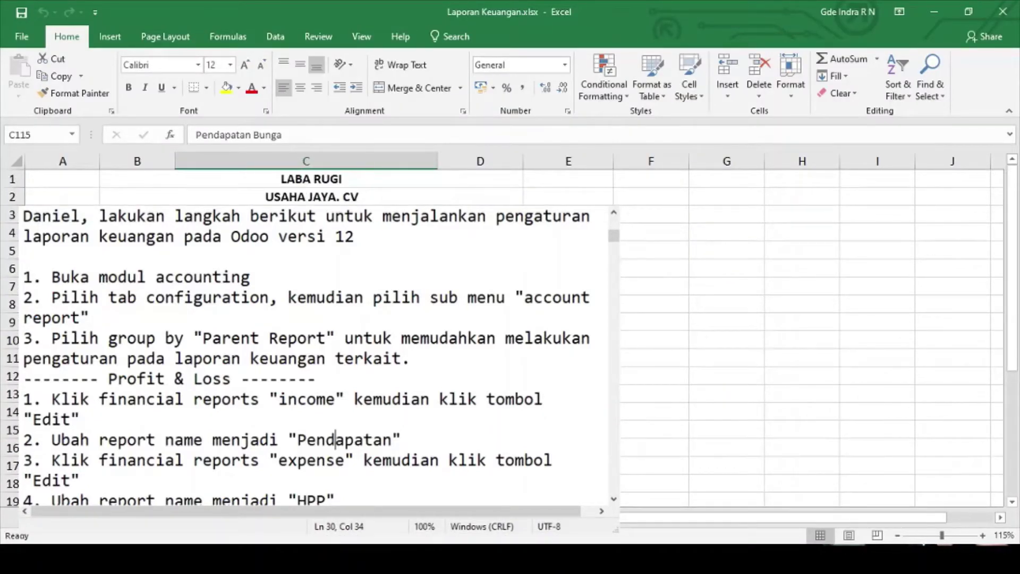
pyautogui.click(982, 545)
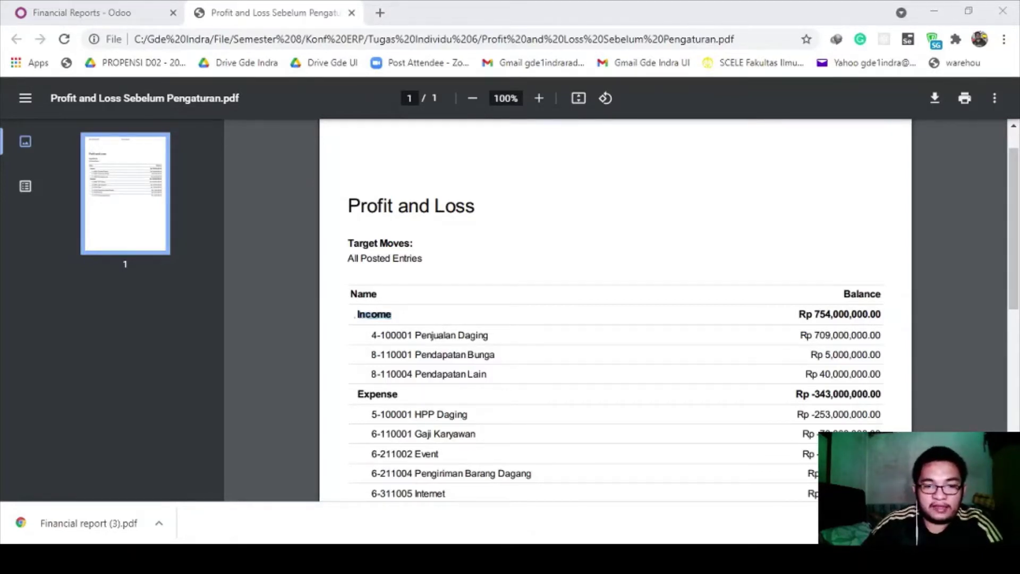
# Return to Odoo, dismiss the print dialog, and rename the Income report under Profit and Loss to Penjualan, saving the change
pyautogui.click(80, 12)
pyautogui.click(218, 332)
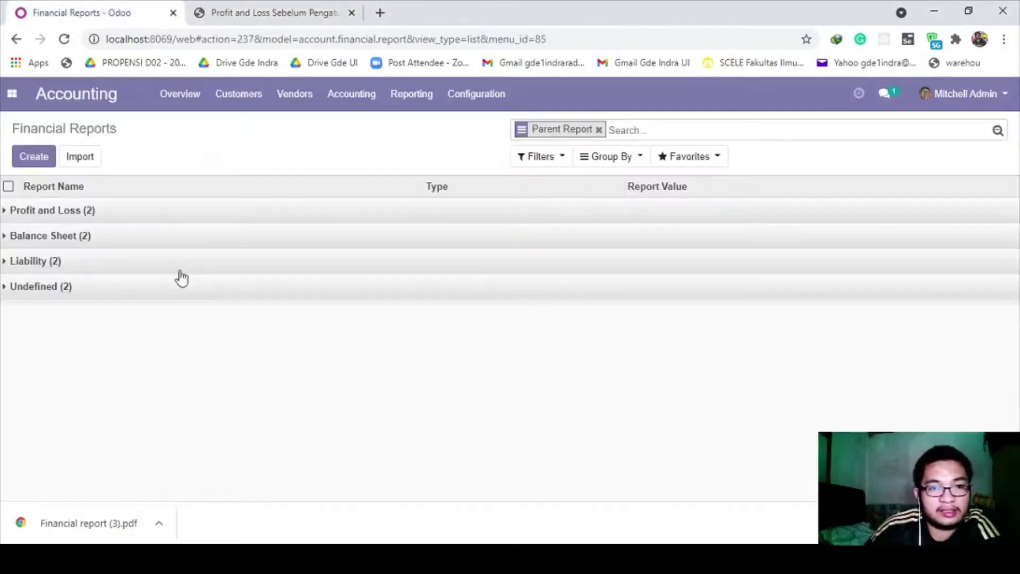
pyautogui.click(95, 211)
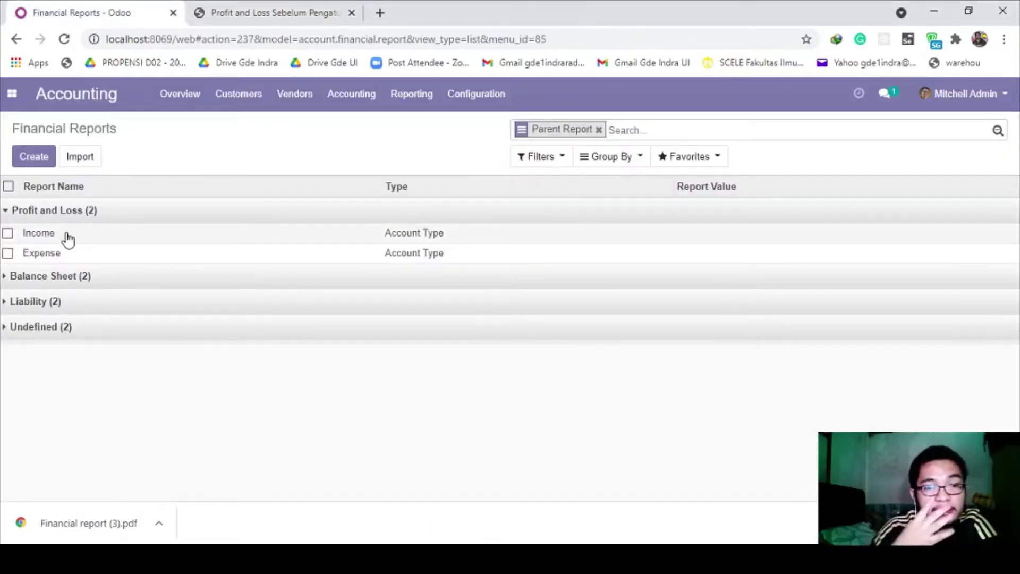
pyautogui.click(67, 237)
pyautogui.click(27, 156)
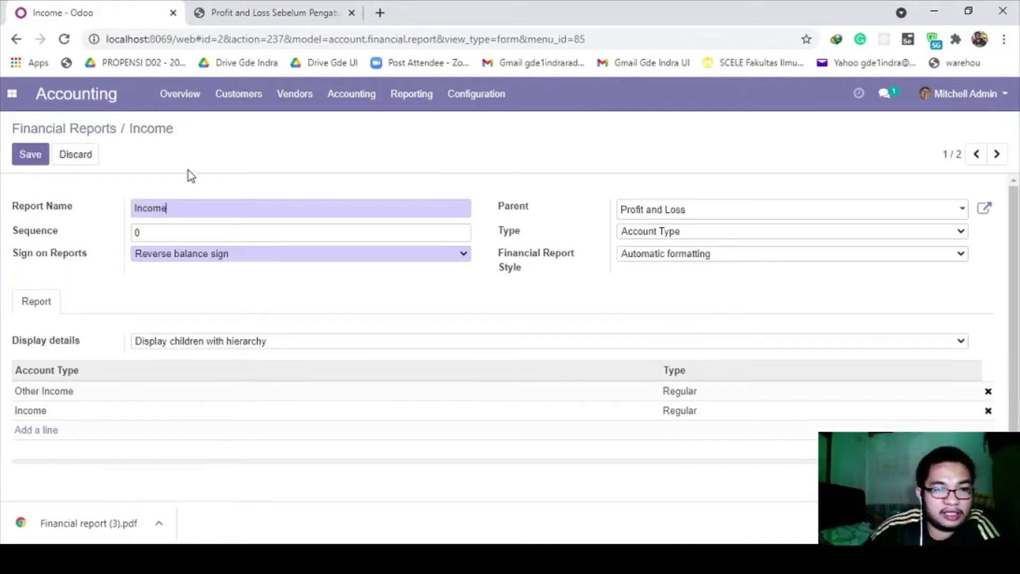
pyautogui.moveTo(217, 212); pyautogui.dragTo(14, 194)
pyautogui.write('Penjua')
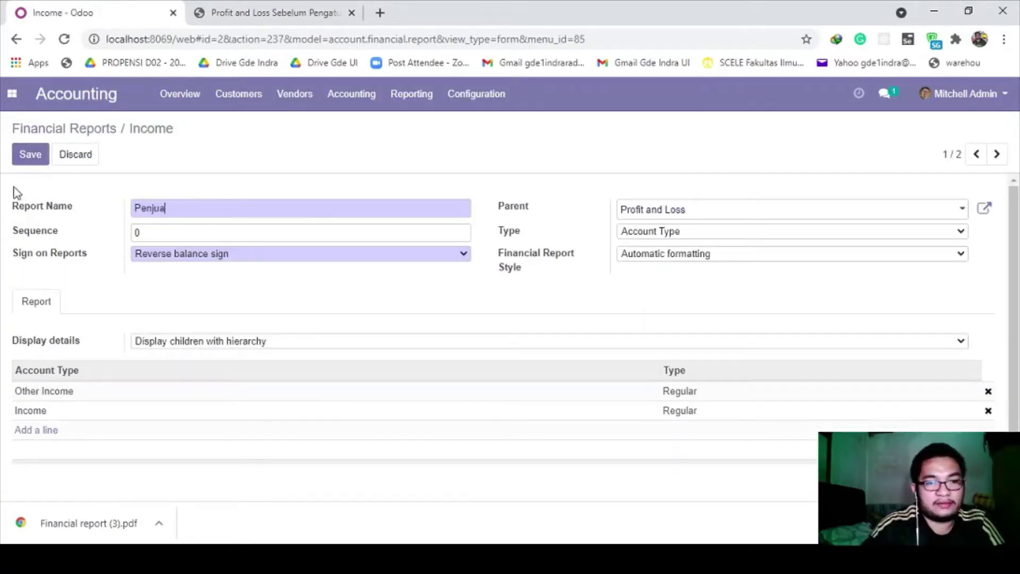
pyautogui.write('lan')
pyautogui.click(30, 153)
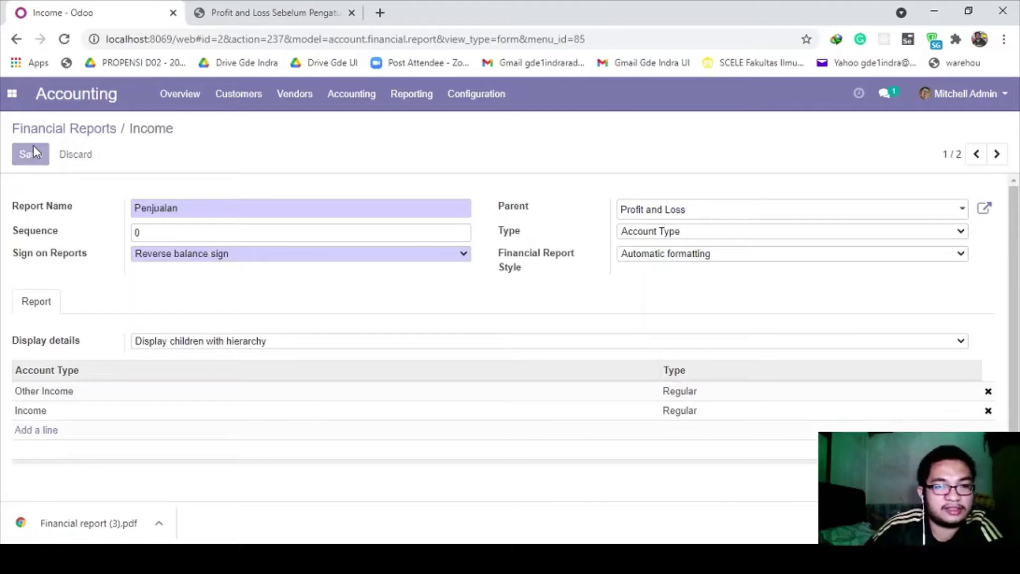
# Switch to the text notes and read Profit & Loss instructions 3 and 4 about renaming expense to HPP
pyautogui.hotkey('alt', 'Tab')
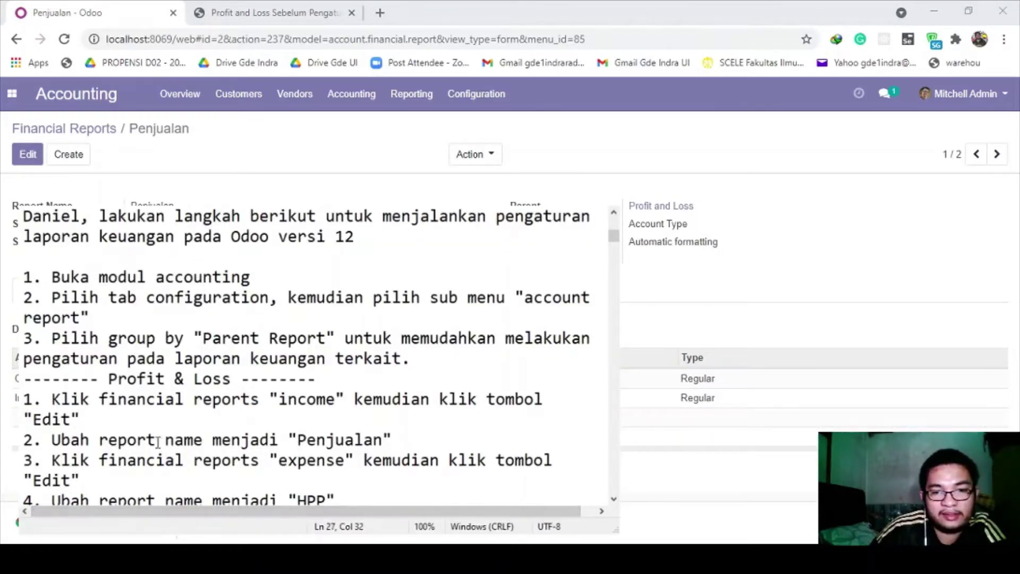
pyautogui.click(157, 441)
pyautogui.scroll(-1, 158, 440)
pyautogui.moveTo(278, 399); pyautogui.dragTo(346, 401)
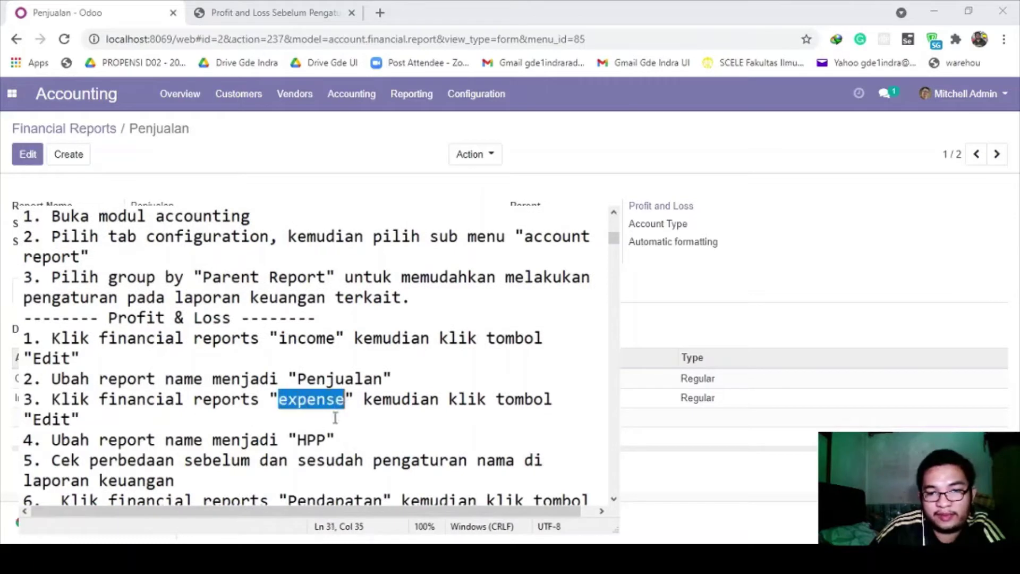
pyautogui.moveTo(298, 440); pyautogui.dragTo(326, 443)
pyautogui.click(296, 418)
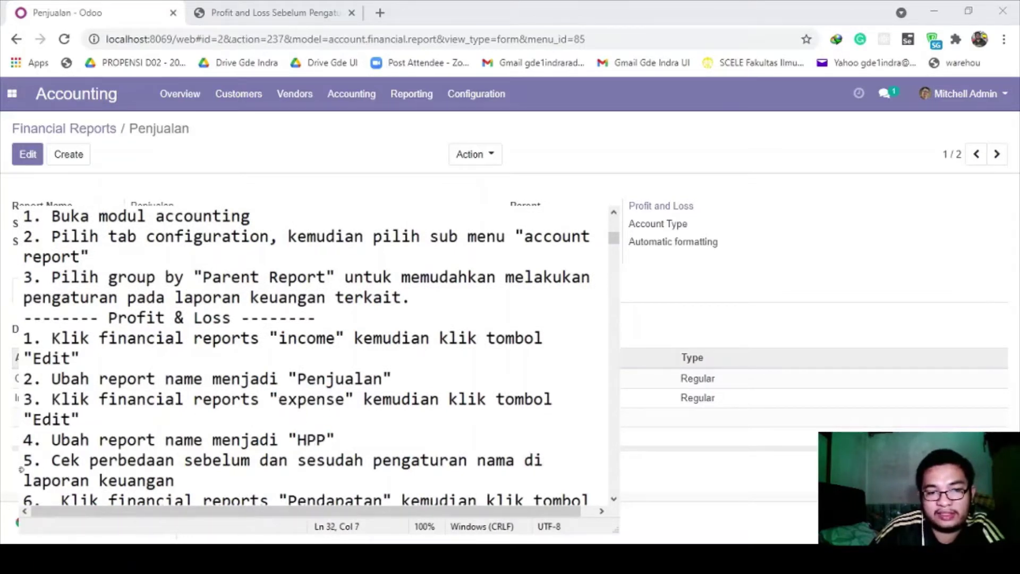
pyautogui.hotkey('alt', 'Tab')
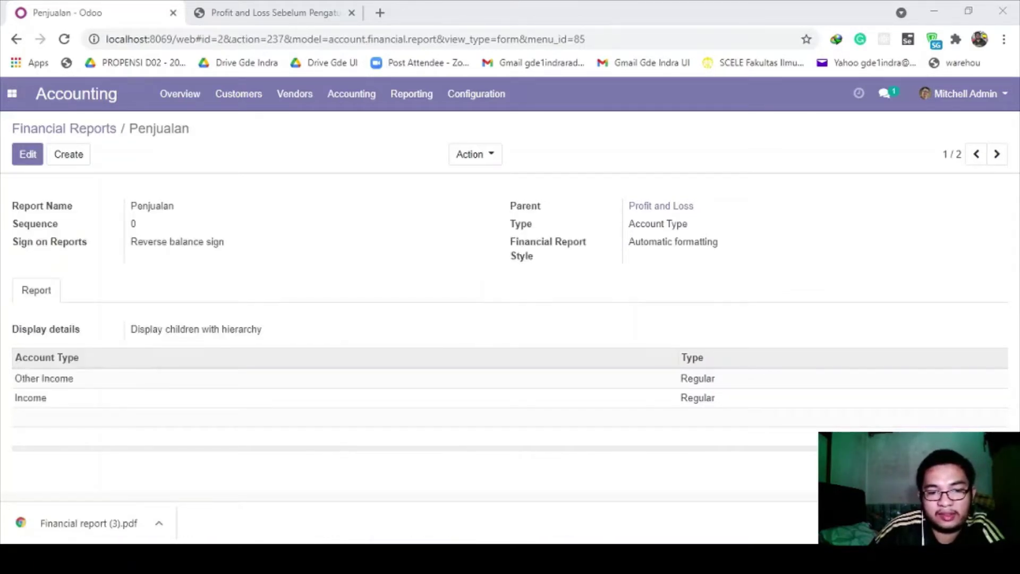
# Inspect the accounts grouped under Expense in the Profit and Loss Sebelum Pengaturan PDF, and return to Odoo
pyautogui.click(313, 13)
pyautogui.scroll(-3, 420, 335)
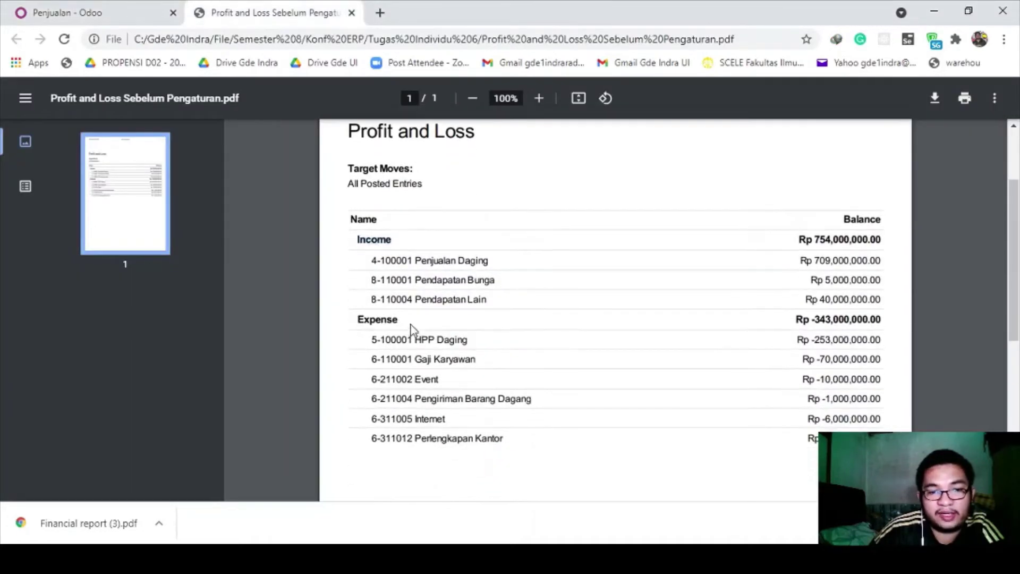
pyautogui.click(118, 21)
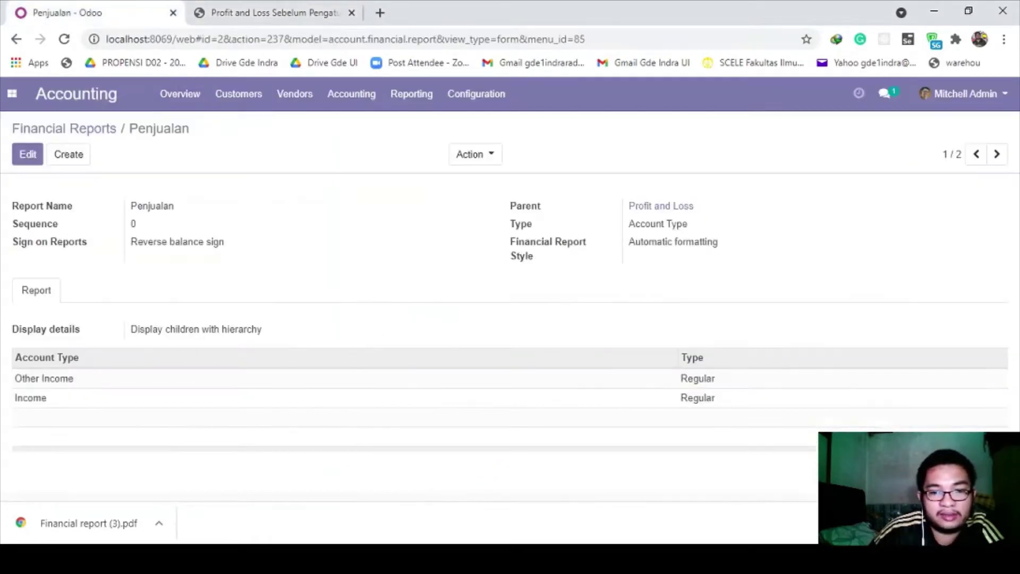
# Switch to the Laba Rugi sheet in Excel, locate the Harga Pokok Penjualan (HPP) heading below Penjualan, and return to Odoo
pyautogui.hotkey('alt', 'Tab')
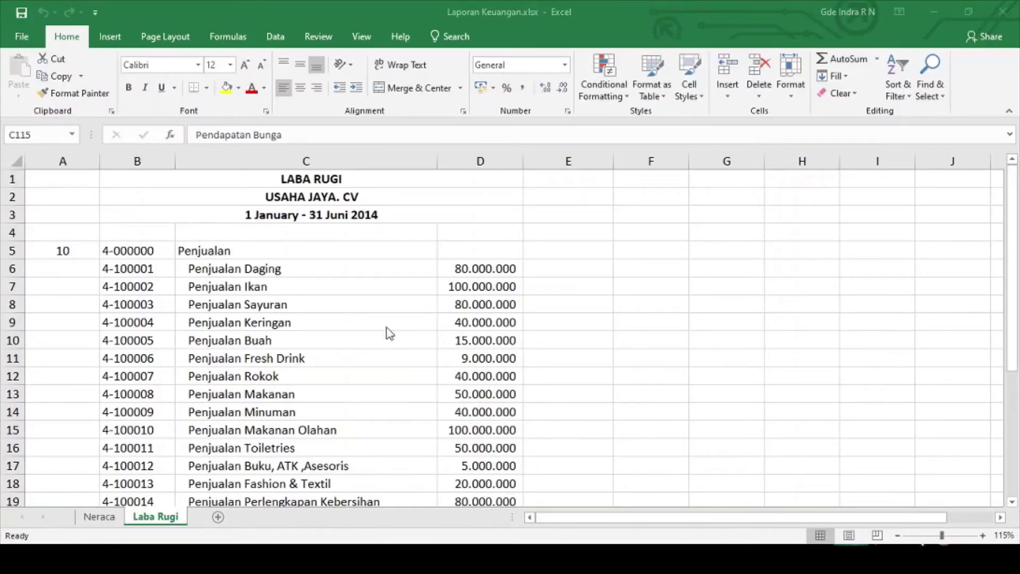
pyautogui.scroll(-3, 386, 335)
pyautogui.click(261, 382)
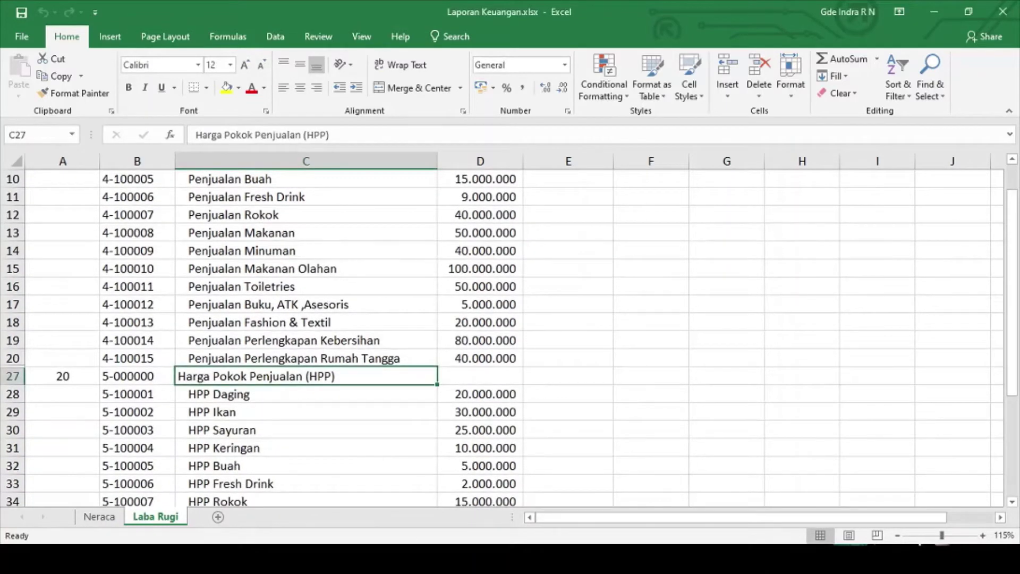
pyautogui.hotkey('alt', 'Tab')
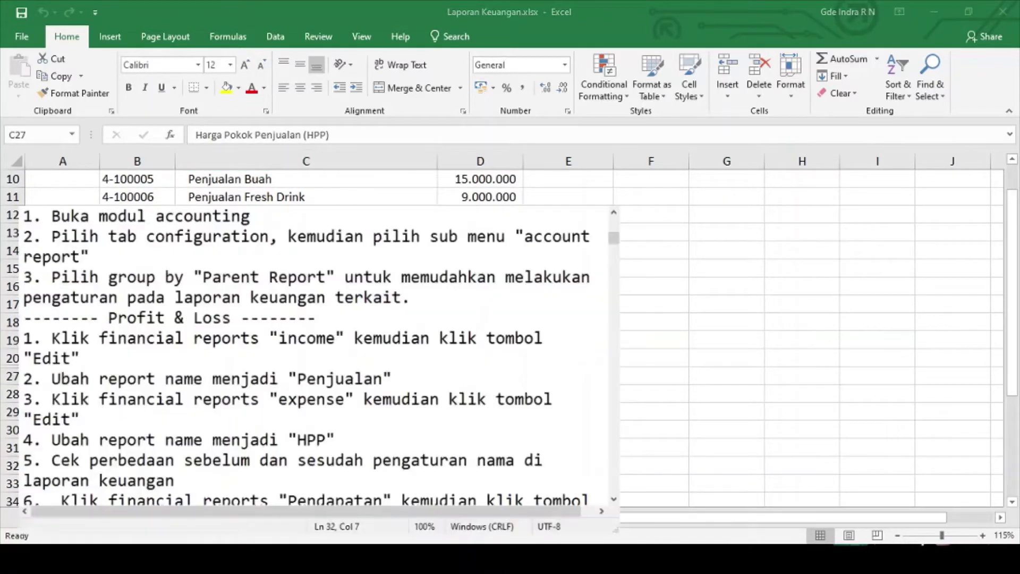
pyautogui.hotkey('alt', 'Tab')
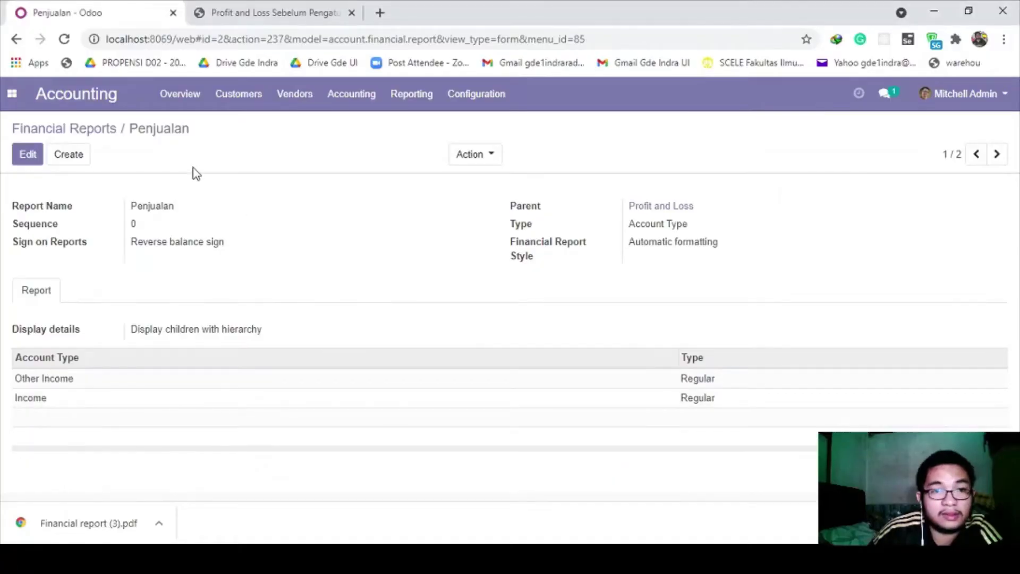
# Return to the Financial Reports list and open the Expense report under Profit and Loss
pyautogui.click(30, 155)
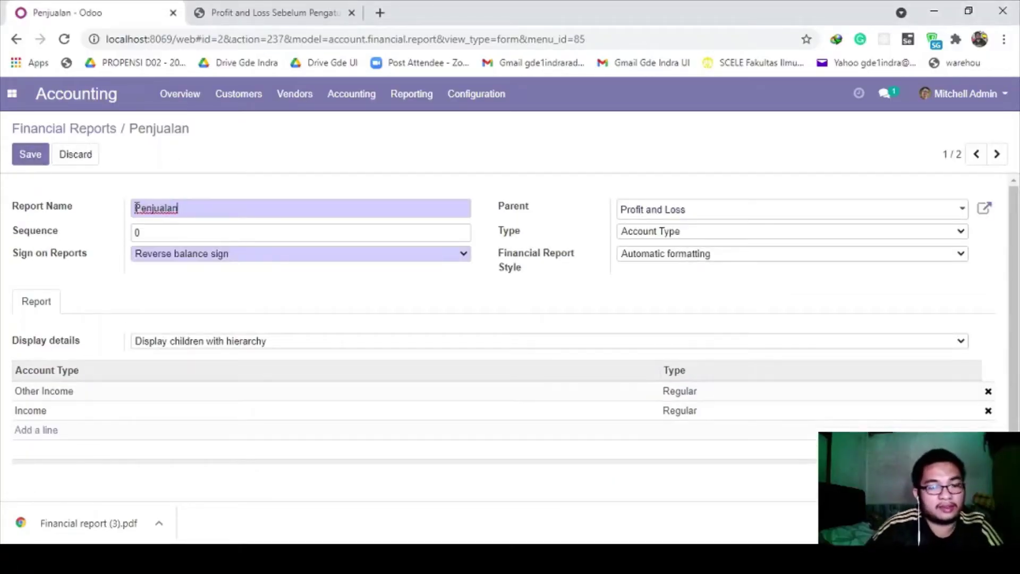
pyautogui.click(86, 131)
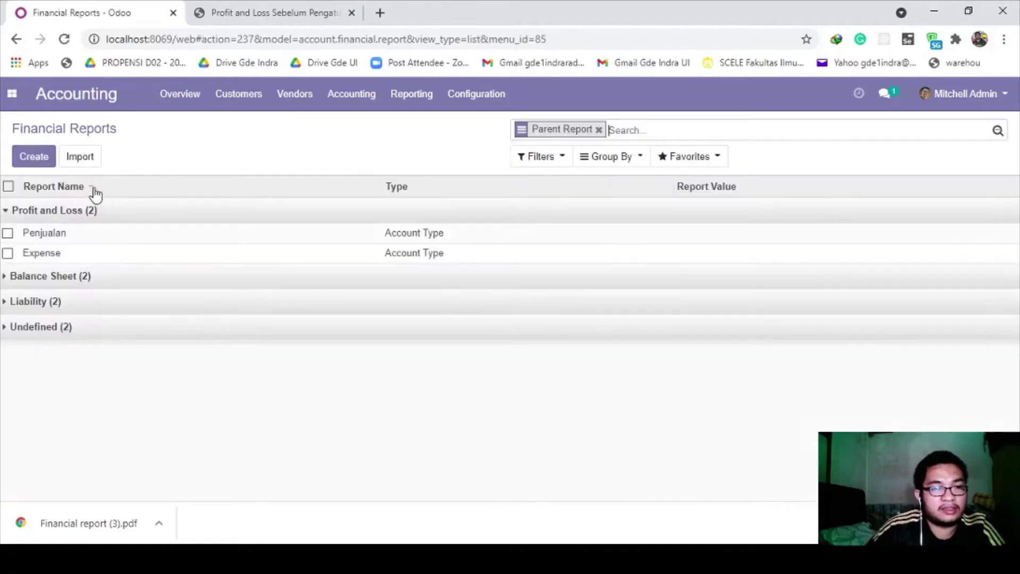
pyautogui.click(60, 255)
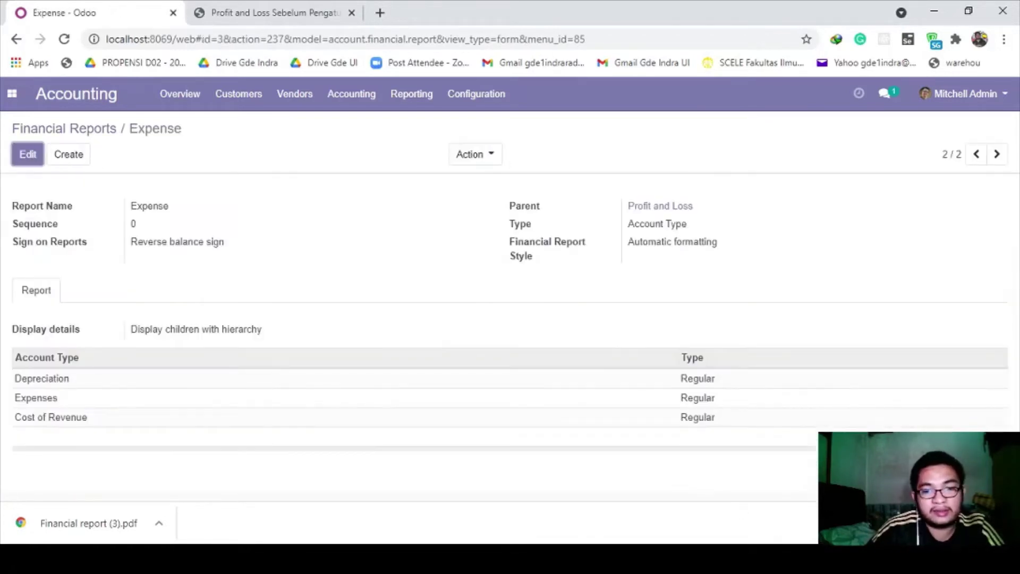
pyautogui.click(339, 430)
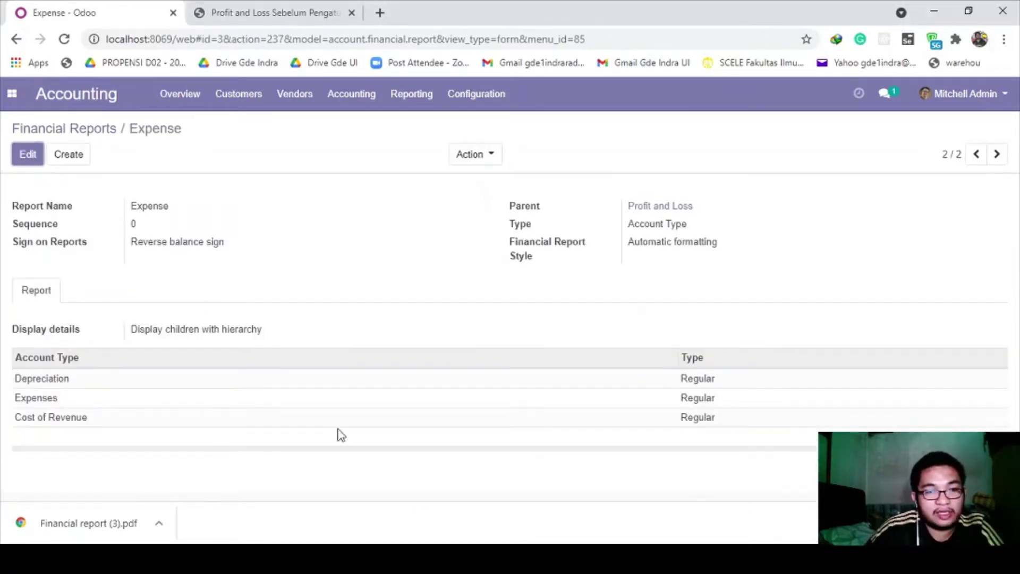
# Rename the Expense report to Harga Pokok Penjualan (HPP) and save the change
pyautogui.click(30, 156)
pyautogui.moveTo(199, 211); pyautogui.dragTo(2, 201)
pyautogui.write('Harga P')
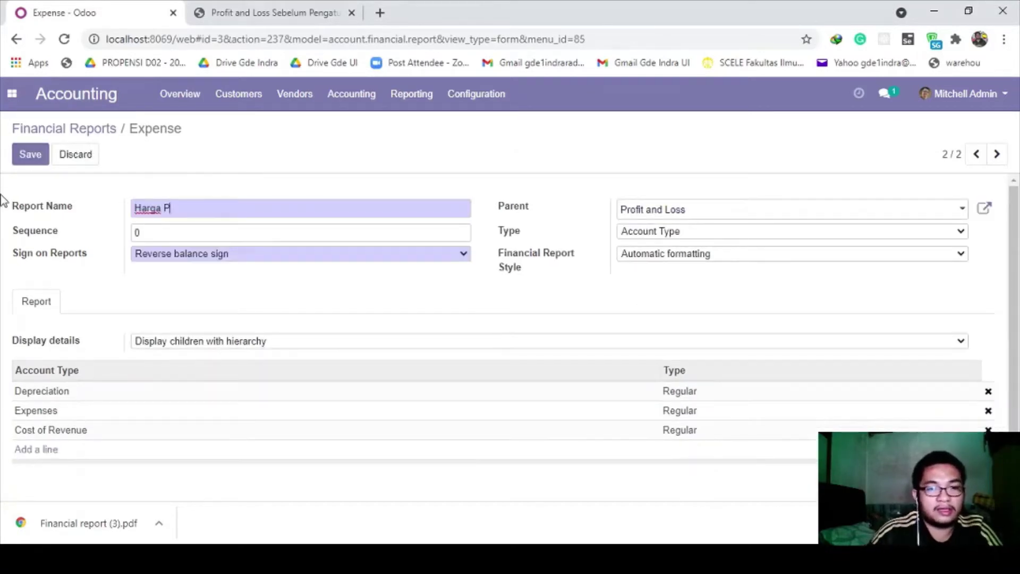
pyautogui.write('okok Penualan')
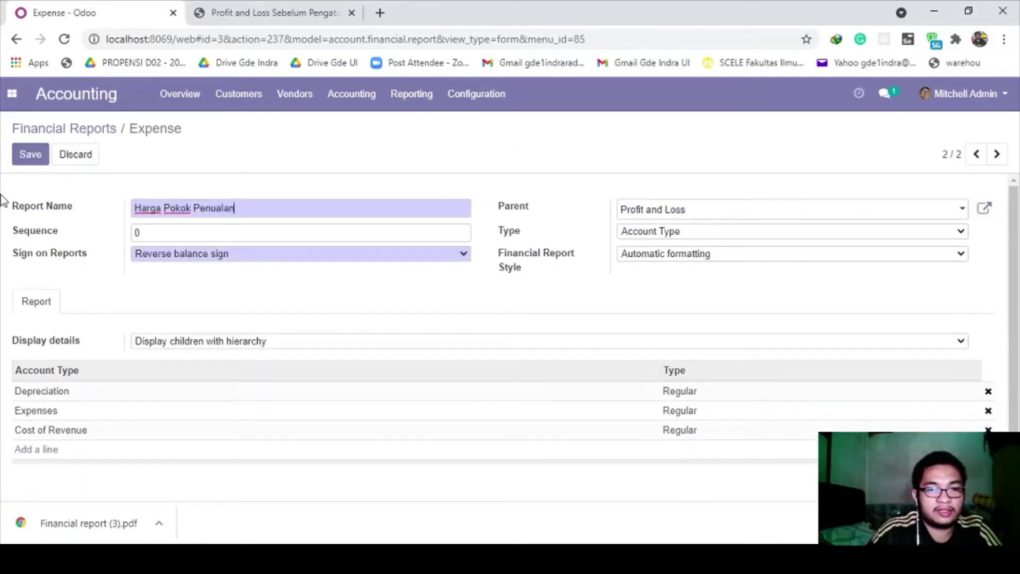
pyautogui.press('BackSpace')
pyautogui.press('BackSpace')
pyautogui.press('BackSpace')
pyautogui.press('BackSpace')
pyautogui.press('BackSpace')
pyautogui.write('jualan (')
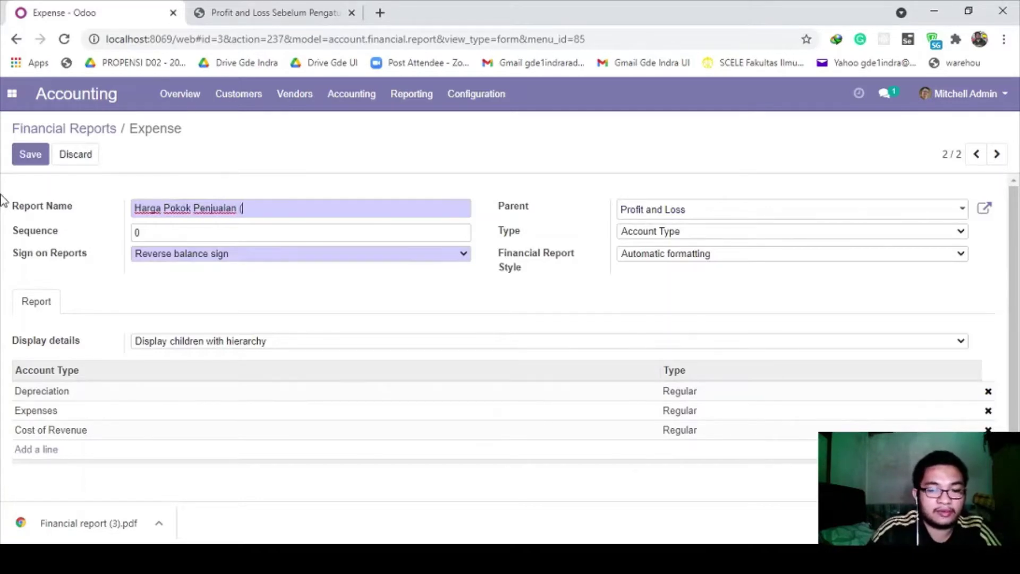
pyautogui.write('HPP)')
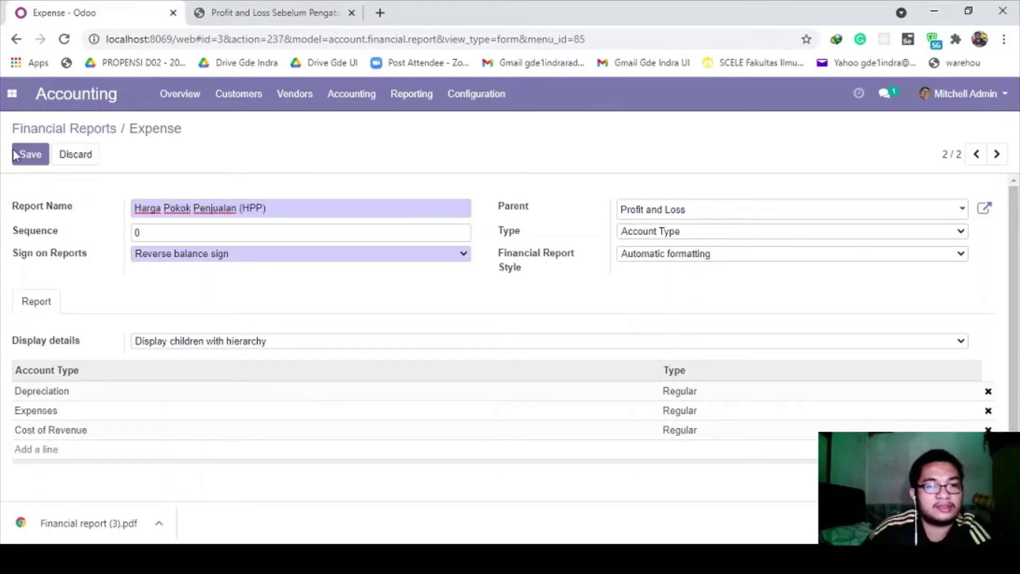
pyautogui.click(30, 153)
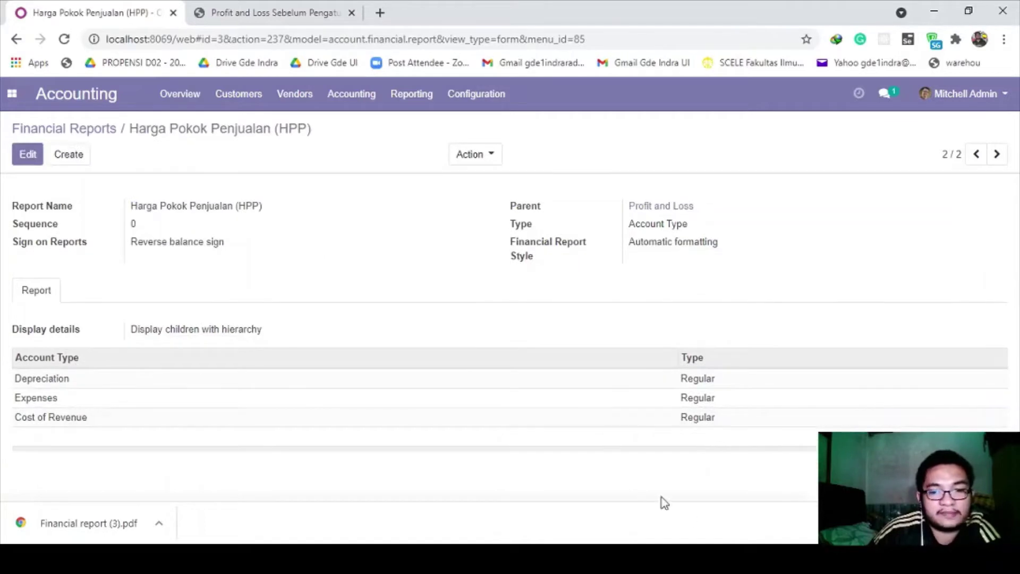
# Switch to the text notes and read instruction 5 about checking the financial report before and after the name changes
pyautogui.click(680, 557)
pyautogui.hotkey('alt', 'Tab')
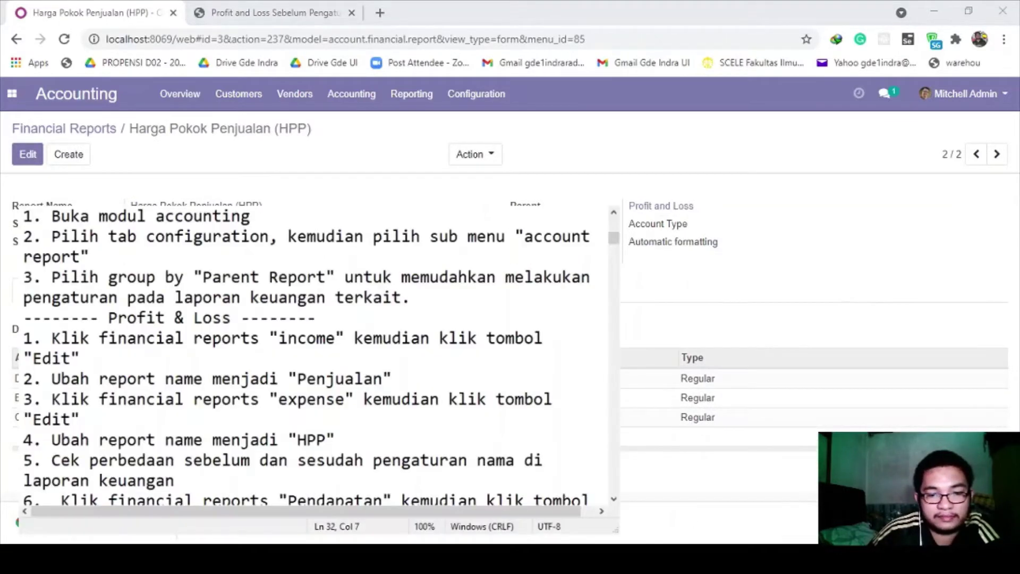
pyautogui.scroll(-1, 137, 439)
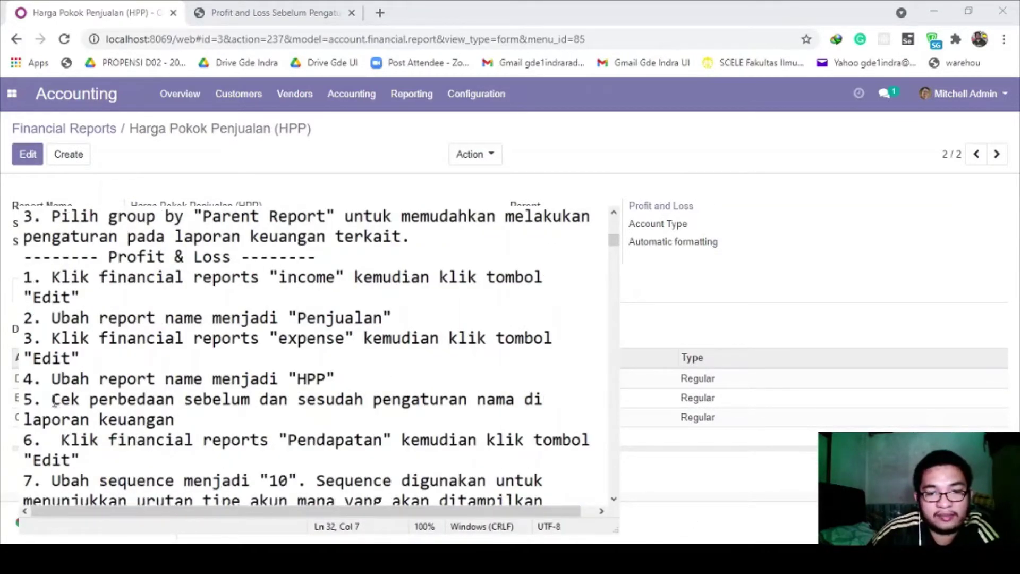
pyautogui.moveTo(52, 399); pyautogui.dragTo(191, 416)
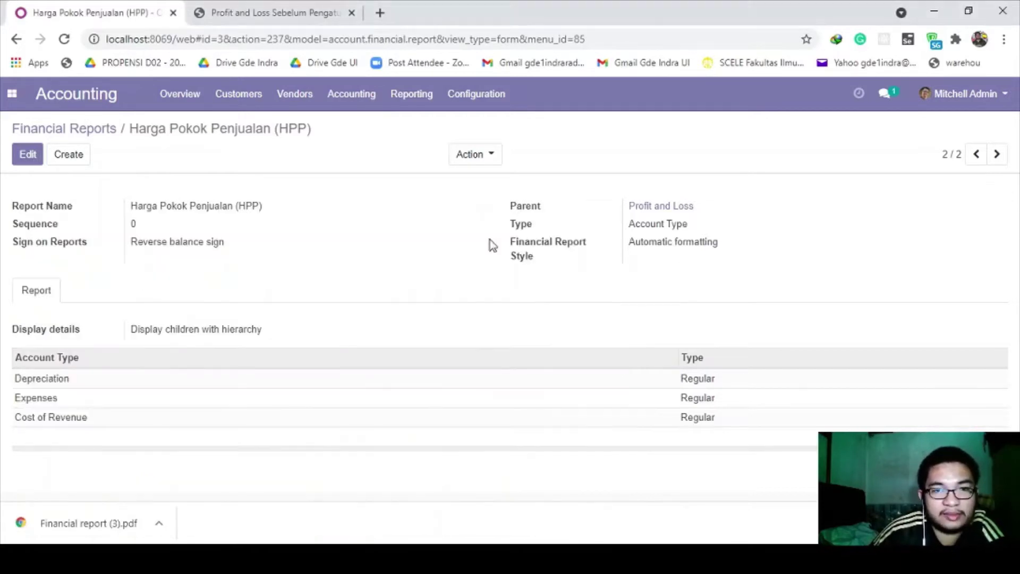
# Print the Profit and Loss report from Odoo for all posted entries and open it as Perubahan Nama.pdf
pyautogui.click(408, 101)
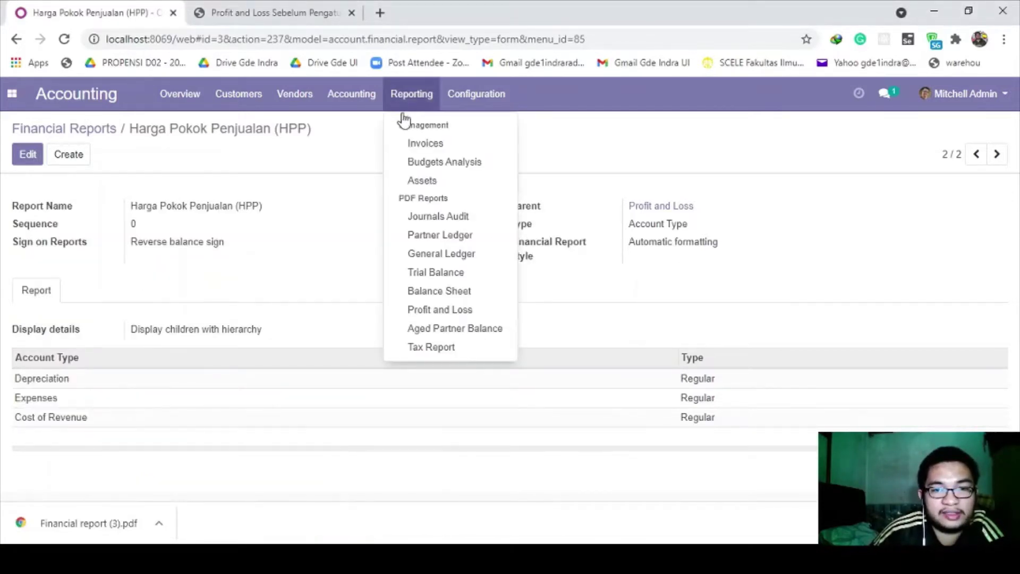
pyautogui.click(437, 310)
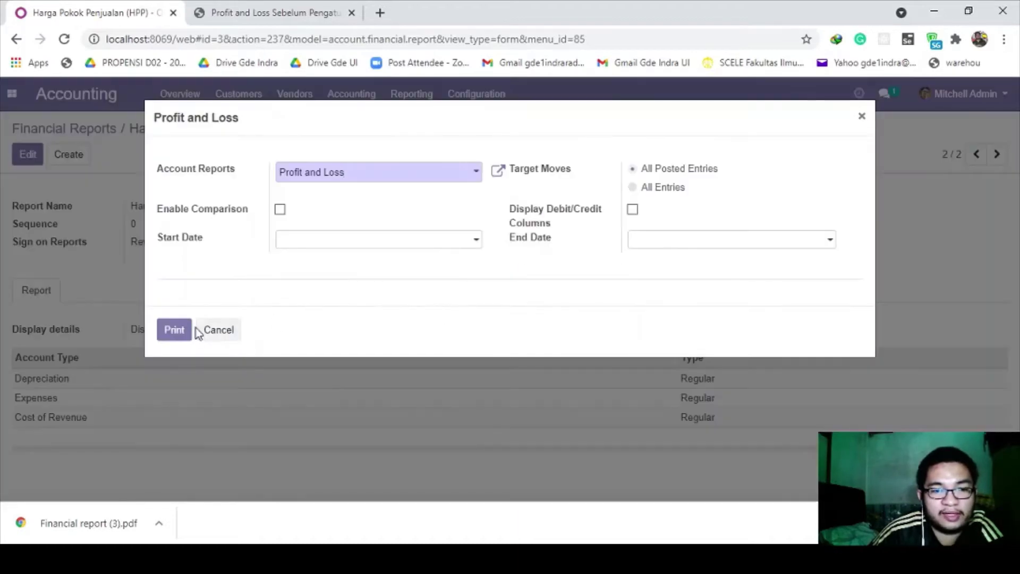
pyautogui.click(189, 329)
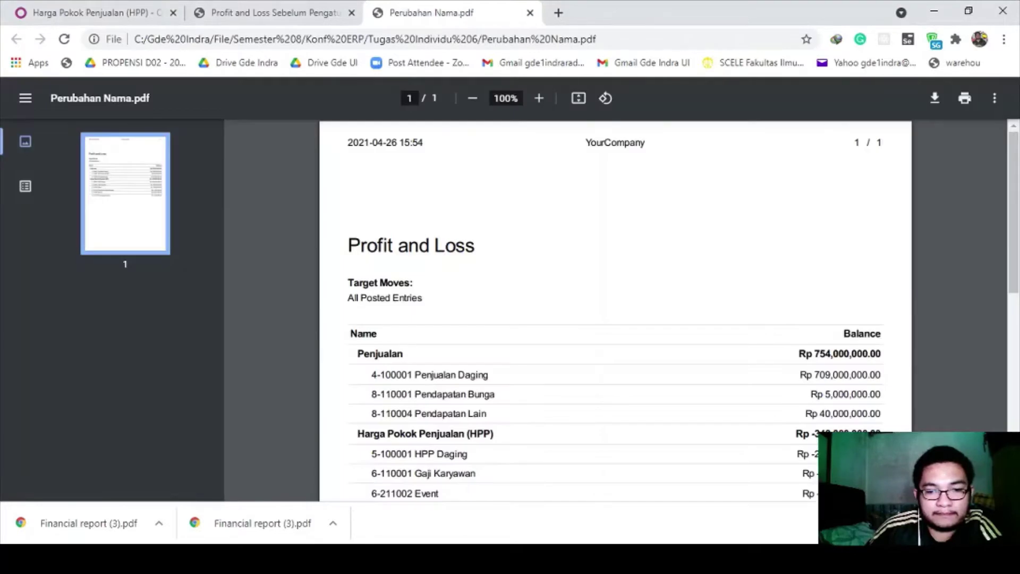
# Compare the group names in Profit and Loss Sebelum Pengaturan.pdf with those in Perubahan Nama.pdf
pyautogui.click(290, 16)
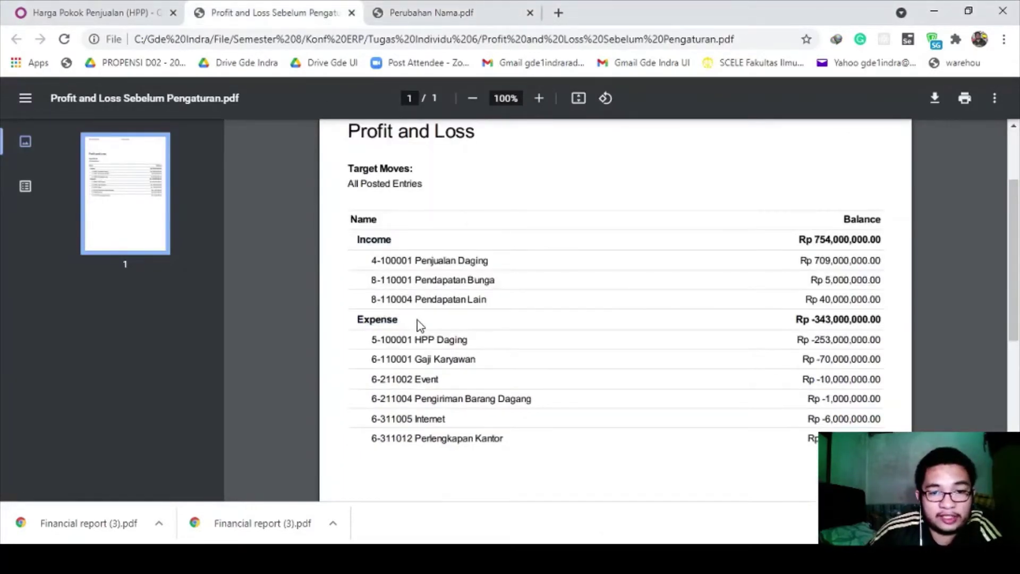
pyautogui.hotkey('ctrl', 'Tab')
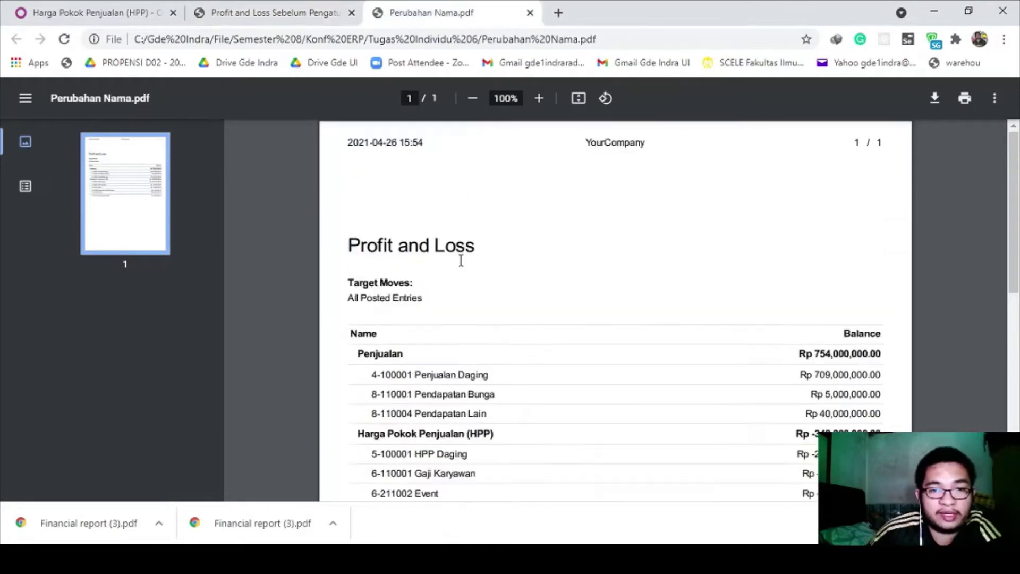
pyautogui.scroll(-2, 460, 266)
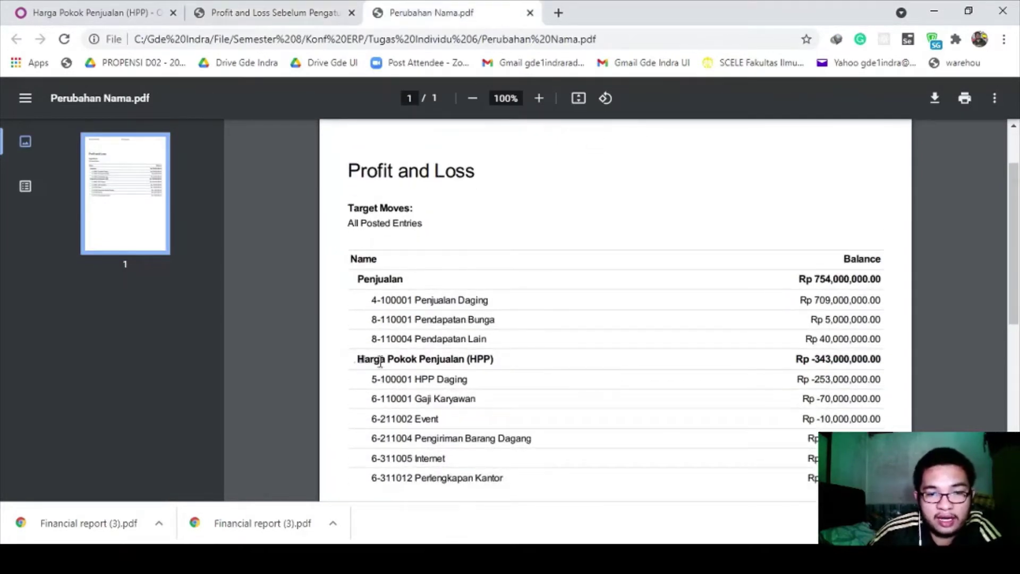
# Switch to the text notes and read instructions 6 to 9 about setting the report sequences to 10 and 20
pyautogui.click(602, 558)
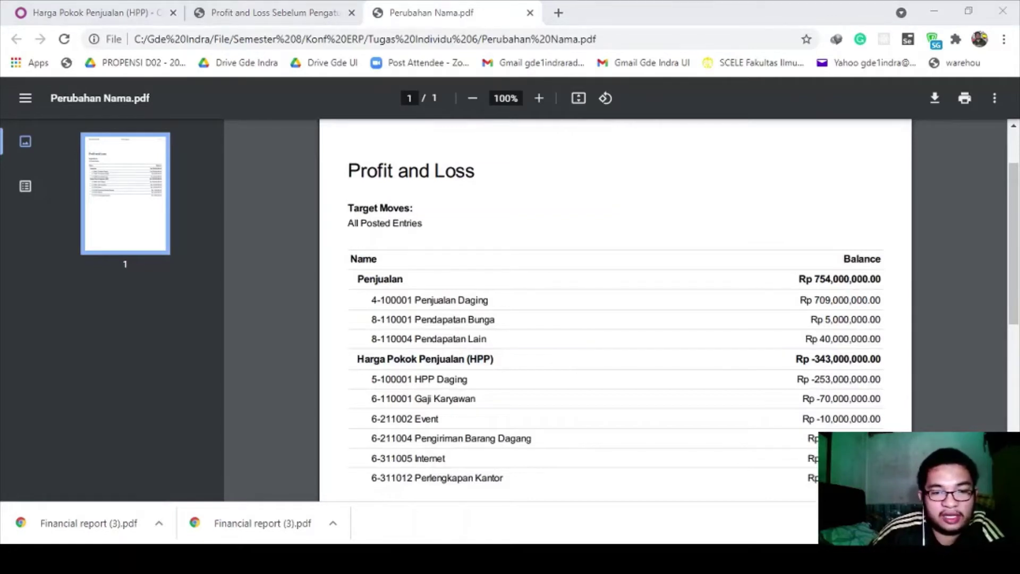
pyautogui.click(96, 458)
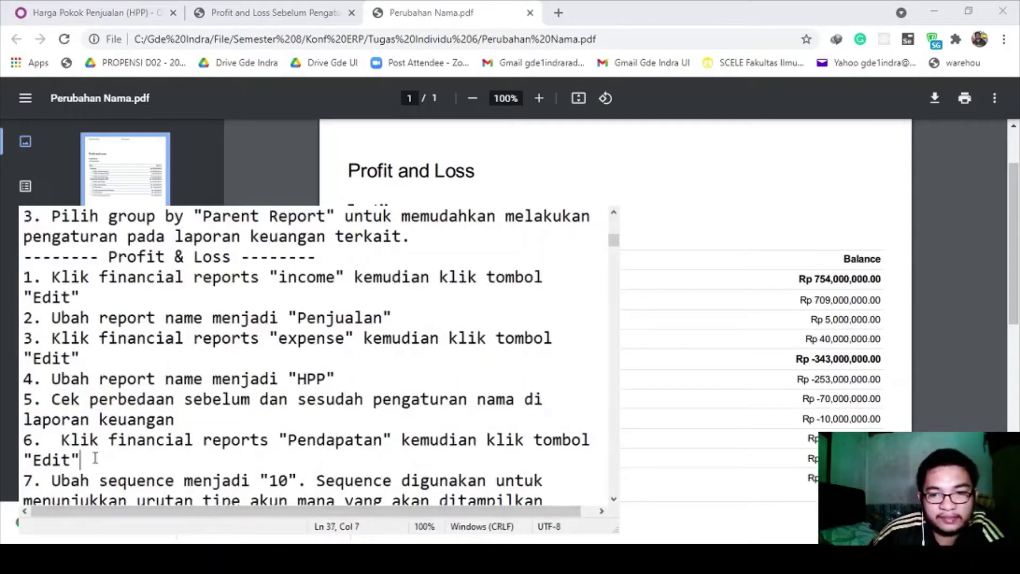
pyautogui.scroll(-1, 101, 454)
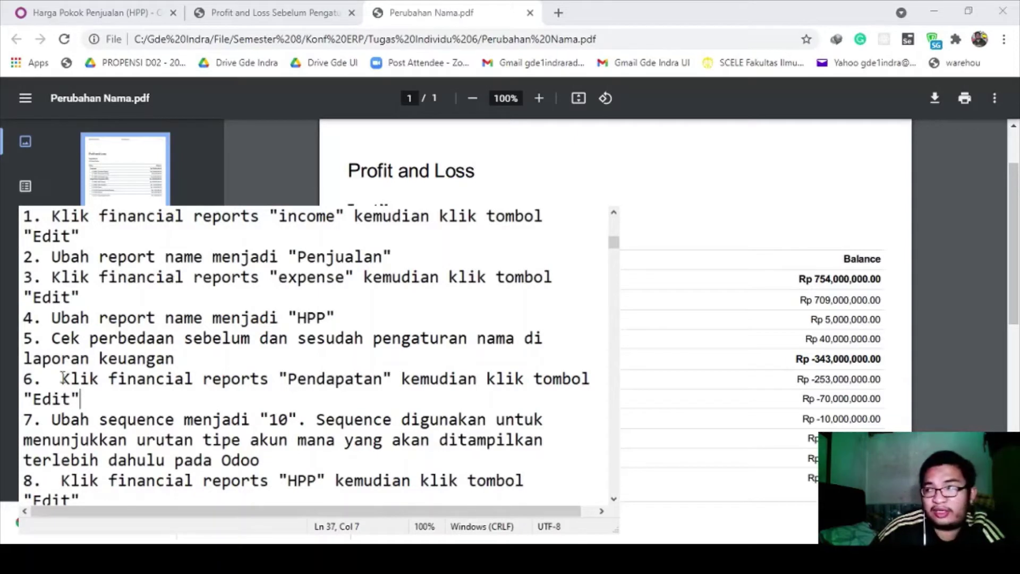
pyautogui.moveTo(62, 379); pyautogui.dragTo(175, 395)
pyautogui.click(174, 395)
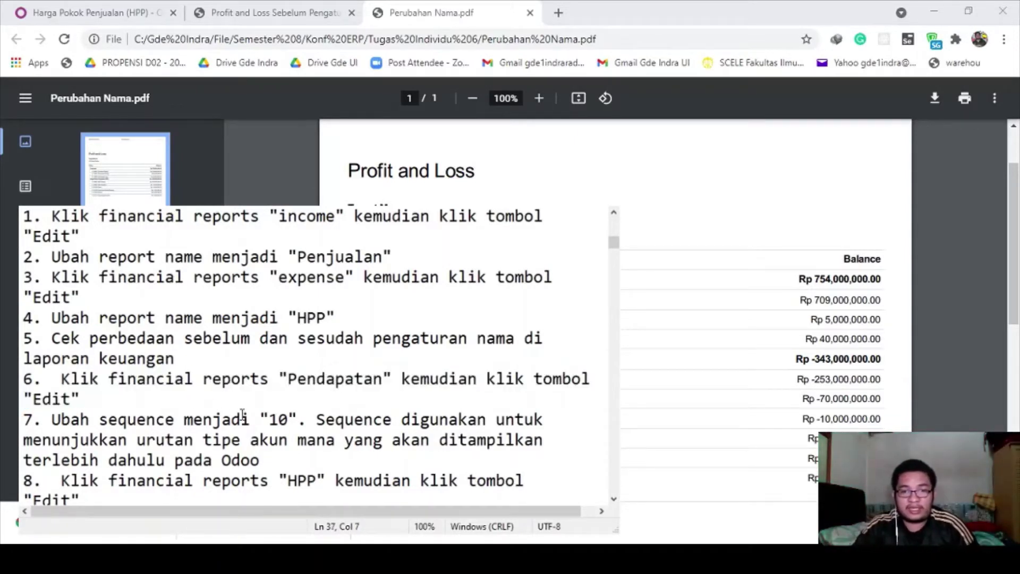
pyautogui.scroll(-1, 243, 414)
pyautogui.click(251, 358)
pyautogui.scroll(-1, 316, 335)
pyautogui.scroll(1, 315, 335)
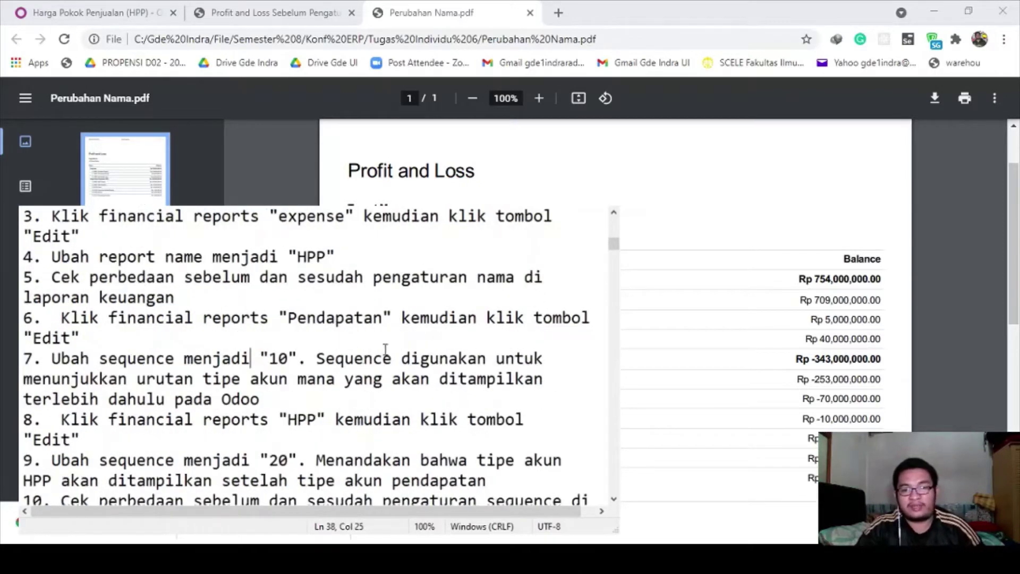
# Change the report names in the notes to "Penjualan" in instruction 6 and "Harga Pokok Penjualan (HPP)" in instruction 8
pyautogui.moveTo(384, 318); pyautogui.dragTo(288, 326)
pyautogui.write('Penjualan')
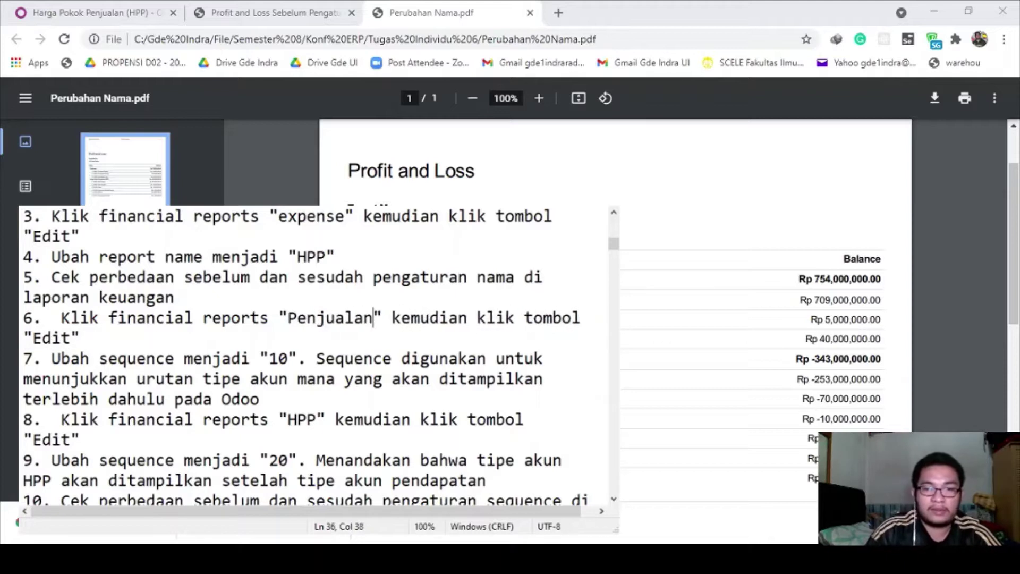
pyautogui.click(298, 419)
pyautogui.write('arga')
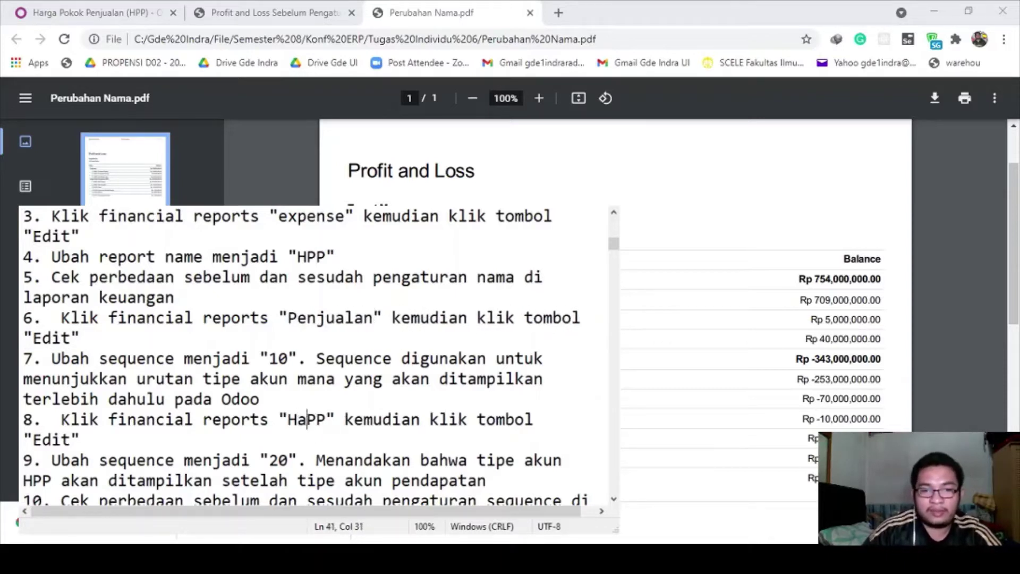
pyautogui.press('Delete')
pyautogui.write('Poko')
pyautogui.press('Delete')
pyautogui.write('k Penjualan (')
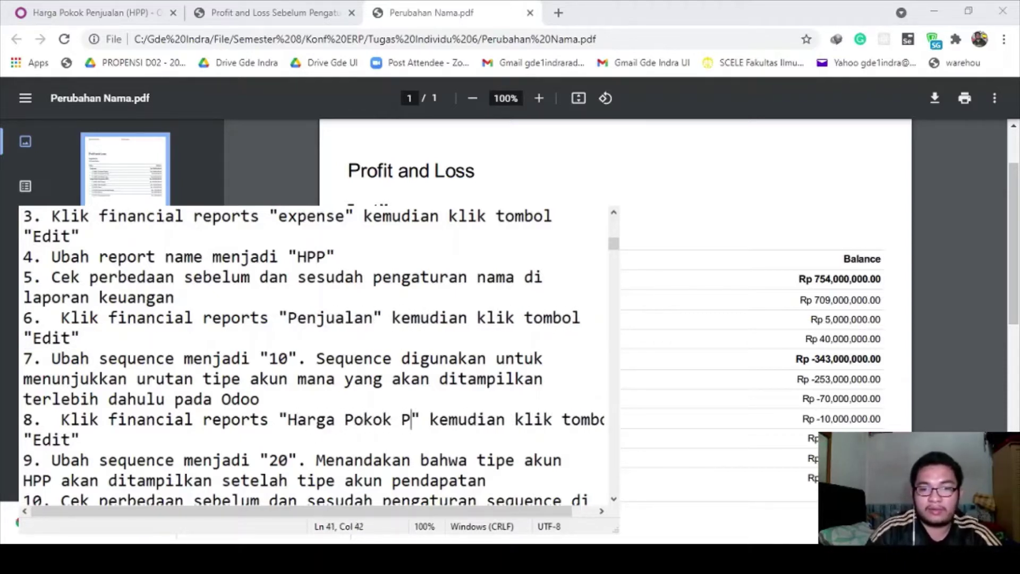
pyautogui.write('HPP')
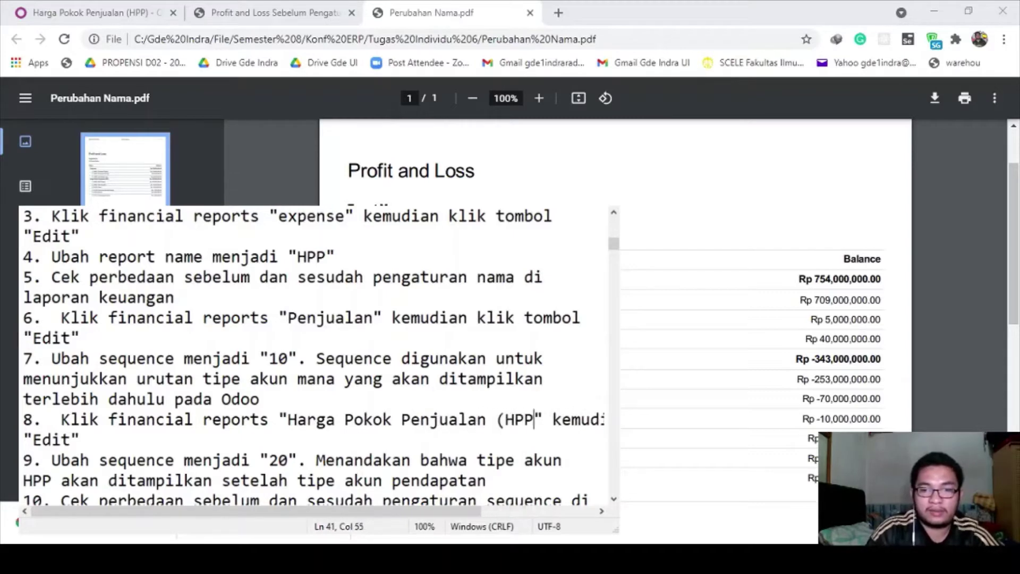
pyautogui.write(')')
# Rewrap instruction 8 so that "kemudian klik tombol "Edit"" sits together on its own line
pyautogui.press('Right')
pyautogui.press('Right')
pyautogui.press('Return')
pyautogui.press('Down')
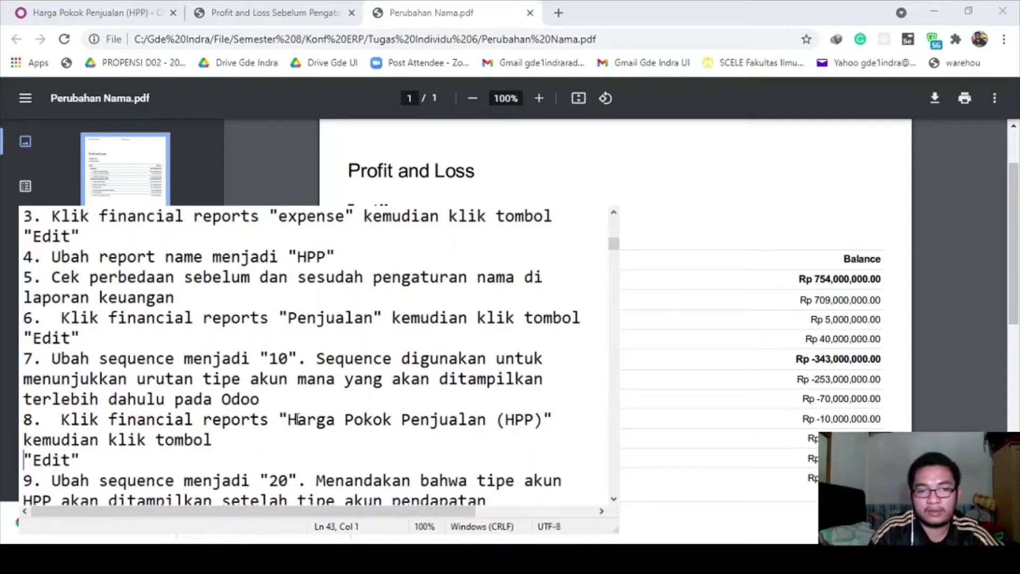
pyautogui.press('BackSpace')
pyautogui.scroll(-1, 297, 419)
pyautogui.scroll(1, 298, 417)
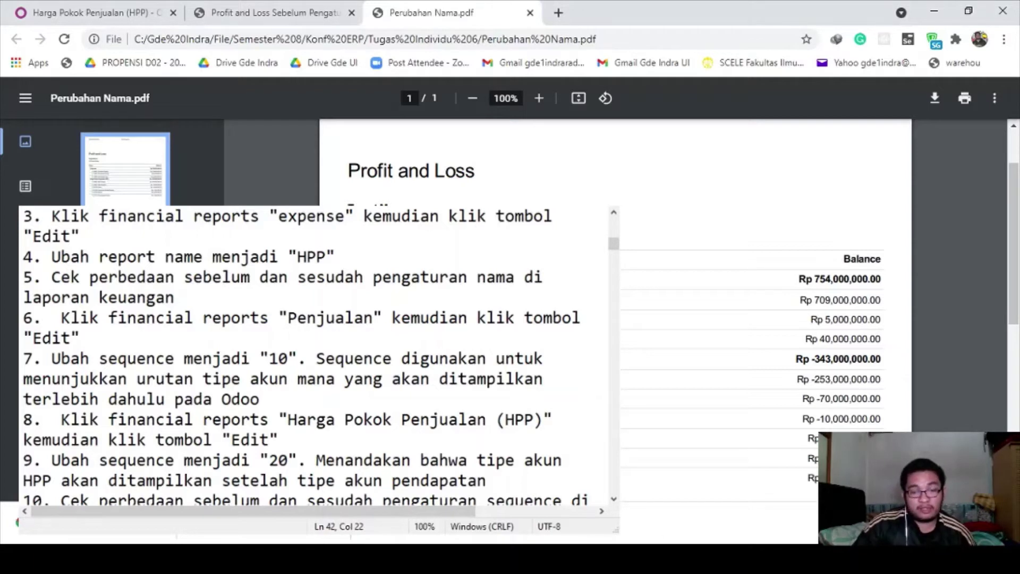
# Close Profit and Loss Sebelum Pengaturan.pdf in the browser and return to Odoo with the notes out of the way
pyautogui.click(228, 558)
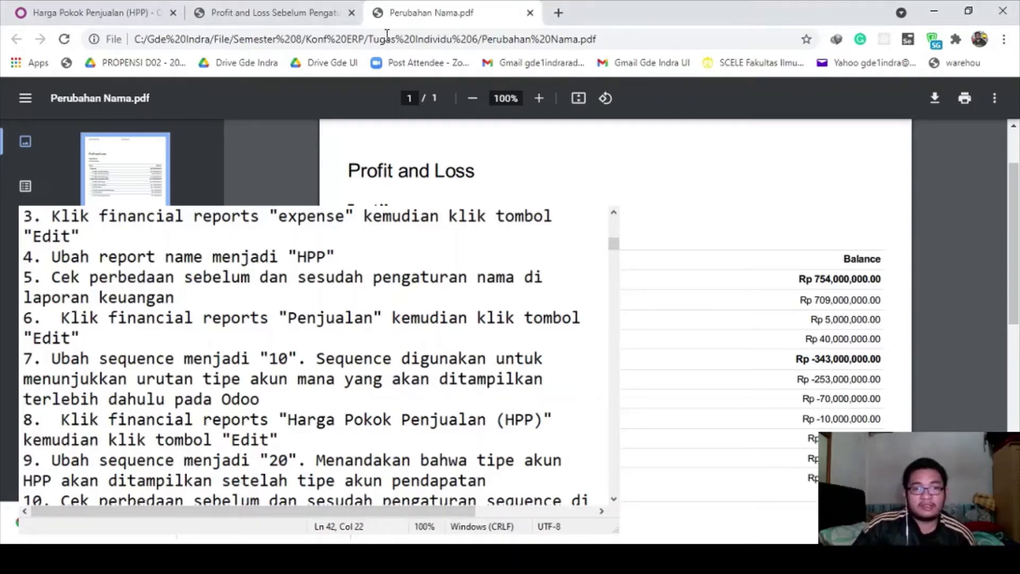
pyautogui.click(316, 13)
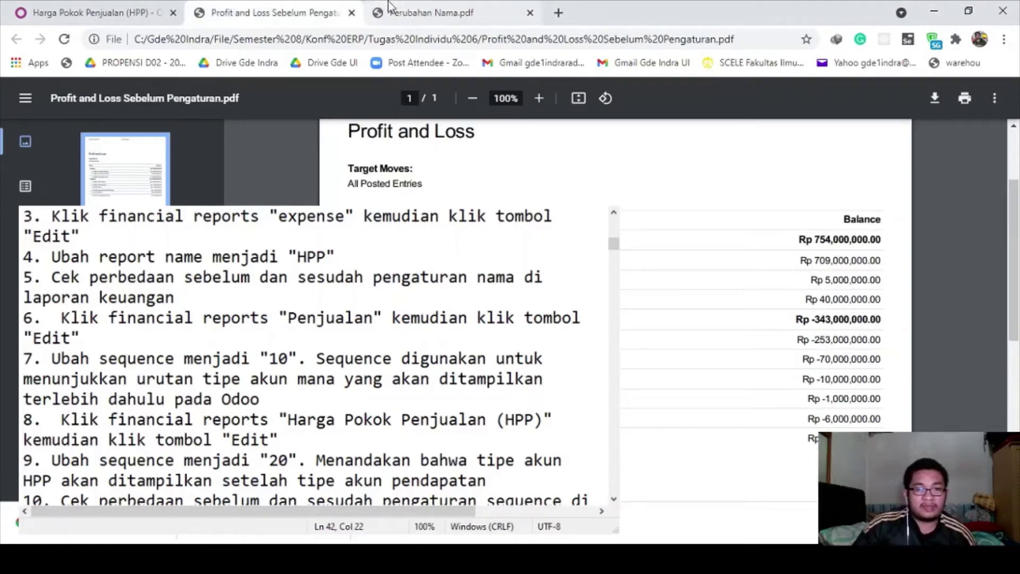
pyautogui.click(351, 13)
pyautogui.click(82, 15)
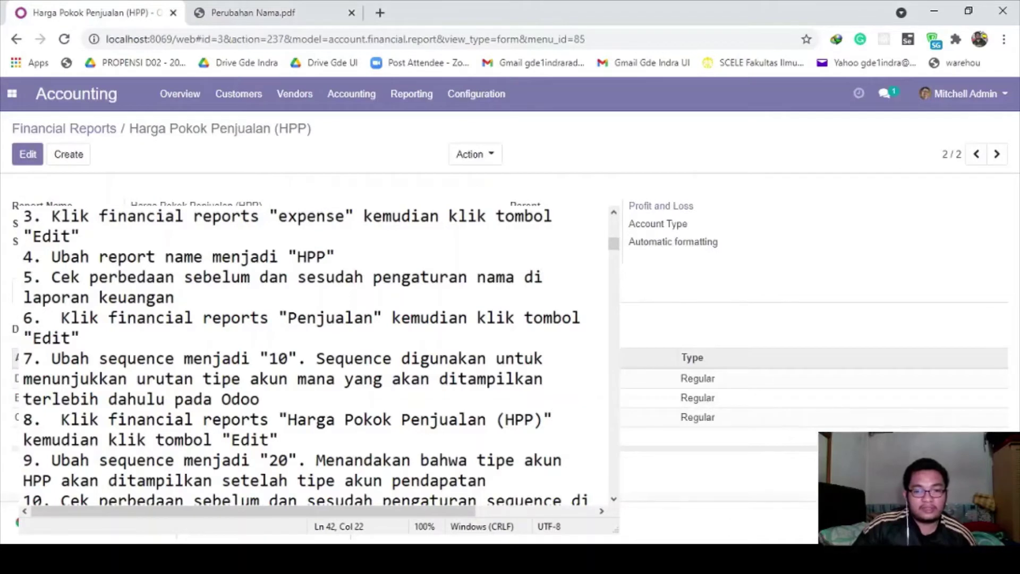
pyautogui.hotkey('alt', 'Tab')
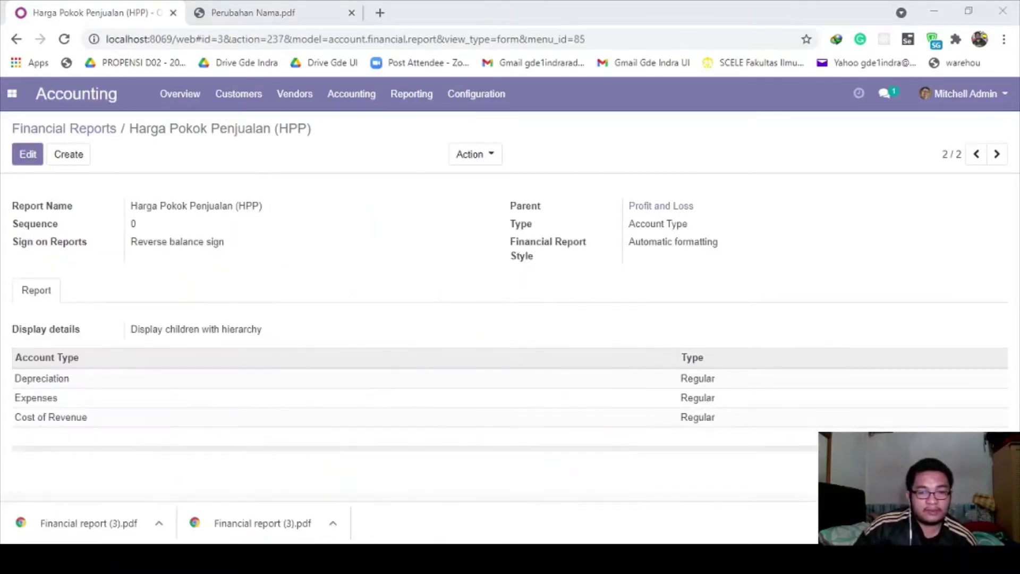
pyautogui.click(432, 470)
# Open the Penjualan financial report from the list, set its sequence to 20 and save it
pyautogui.click(93, 130)
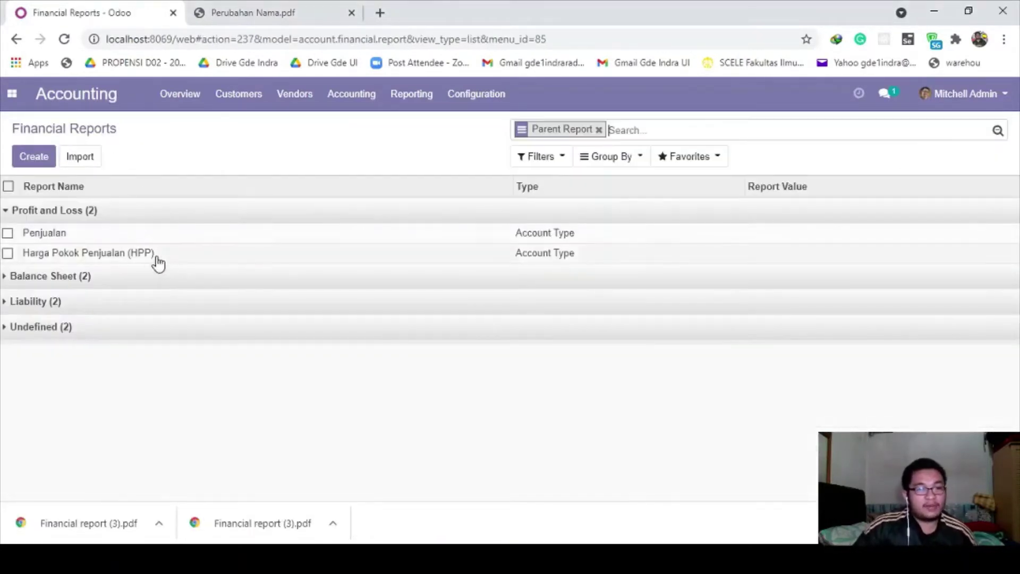
pyautogui.click(99, 234)
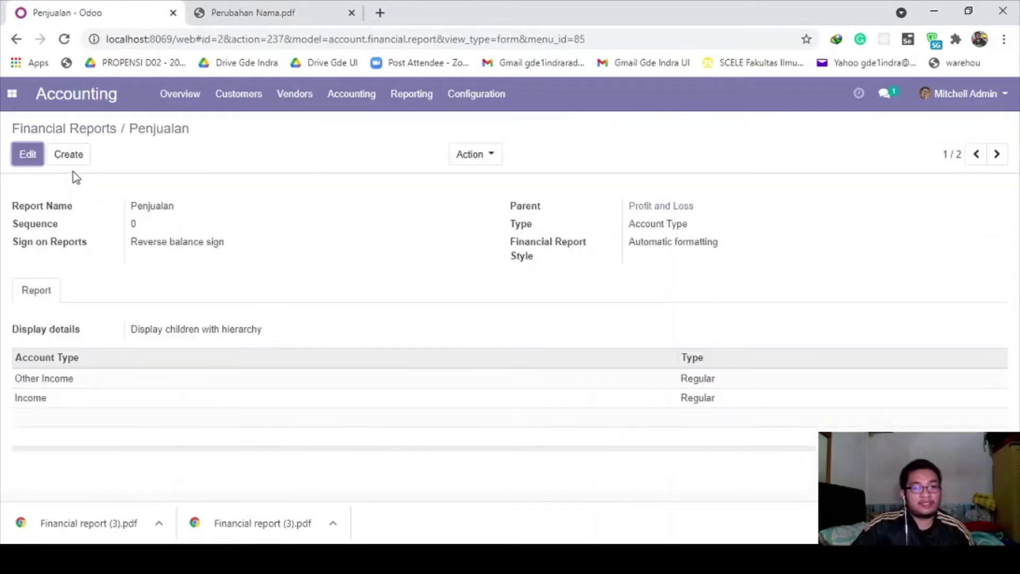
pyautogui.click(30, 155)
pyautogui.click(159, 227)
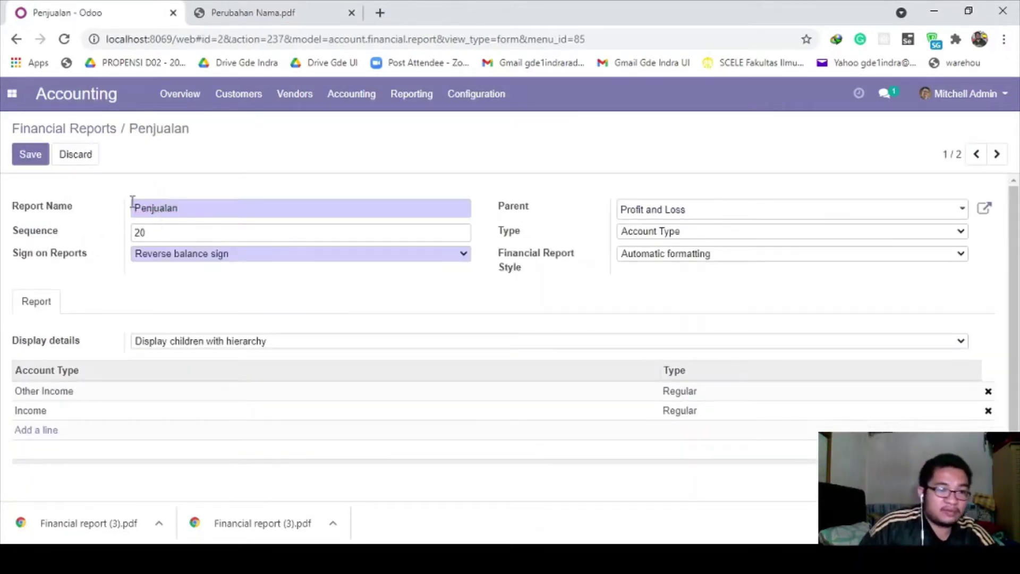
pyautogui.click(30, 158)
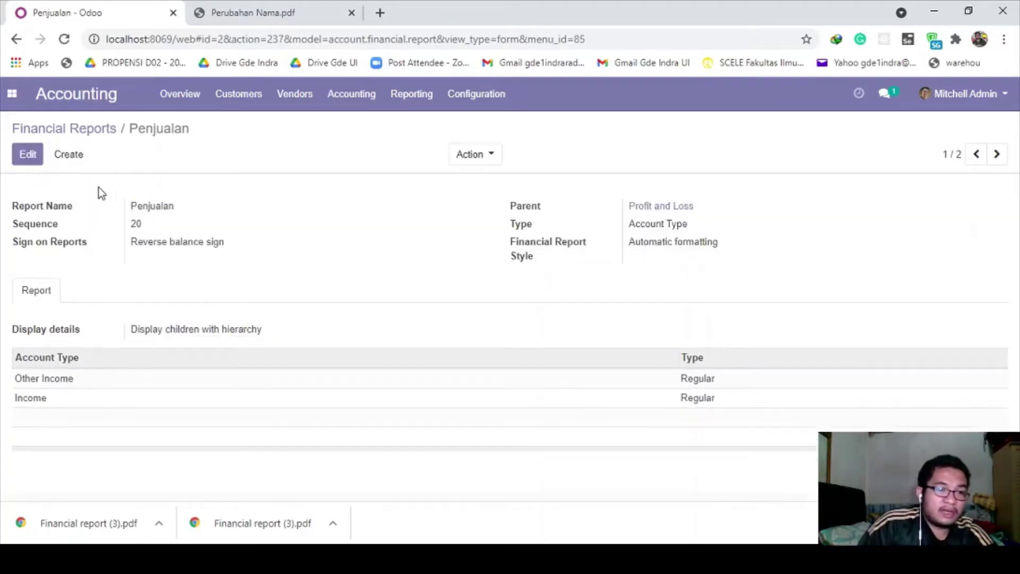
# Set the sequence of the Harga Pokok Penjualan (HPP) financial report to 10 and save it
pyautogui.click(100, 134)
pyautogui.click(112, 259)
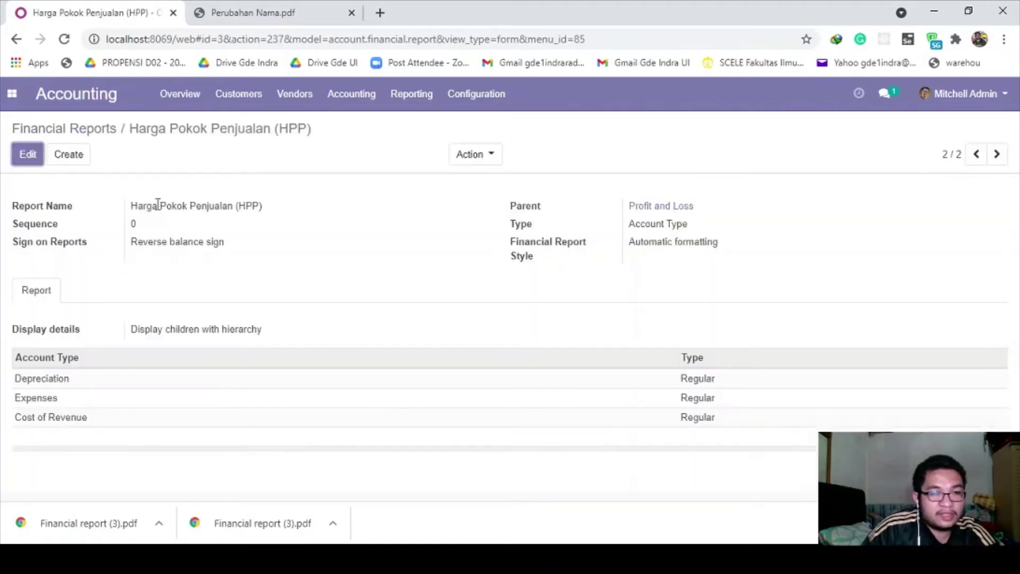
pyautogui.click(28, 154)
pyautogui.click(161, 239)
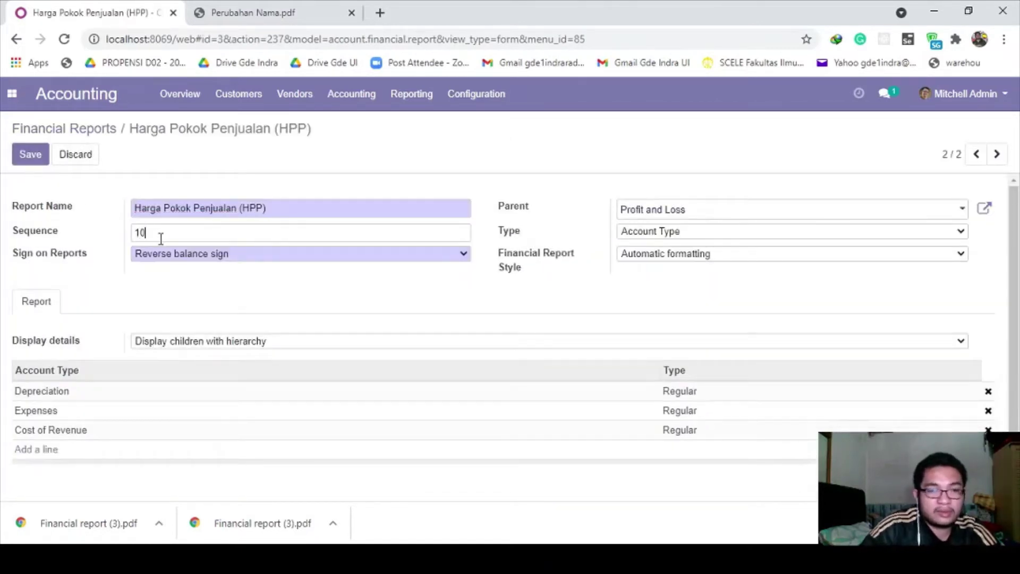
pyautogui.click(30, 155)
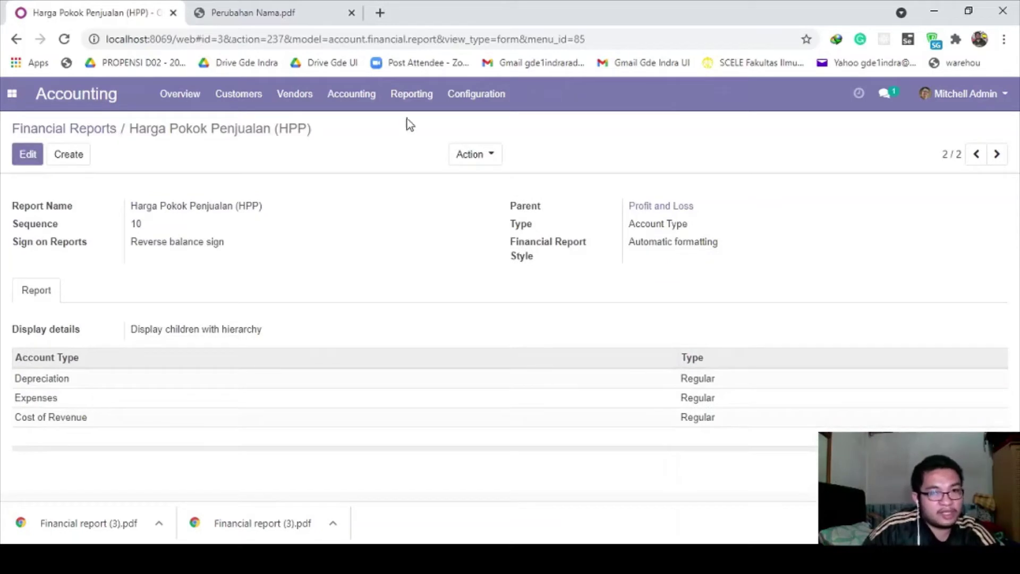
# Print the Profit and Loss report for all posted entries and open it as sequence terbalik.pdf
pyautogui.click(411, 94)
pyautogui.click(422, 307)
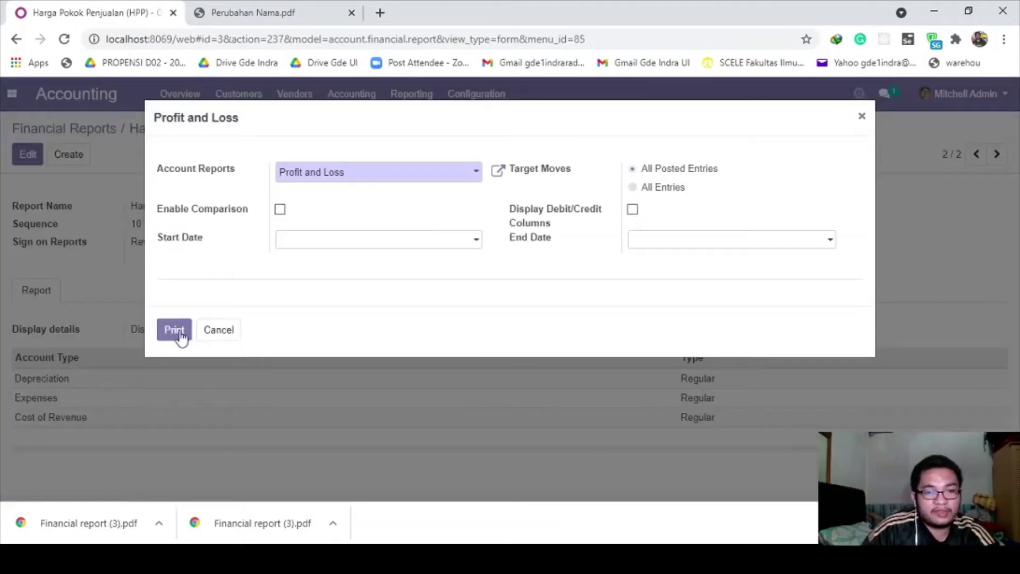
pyautogui.click(175, 330)
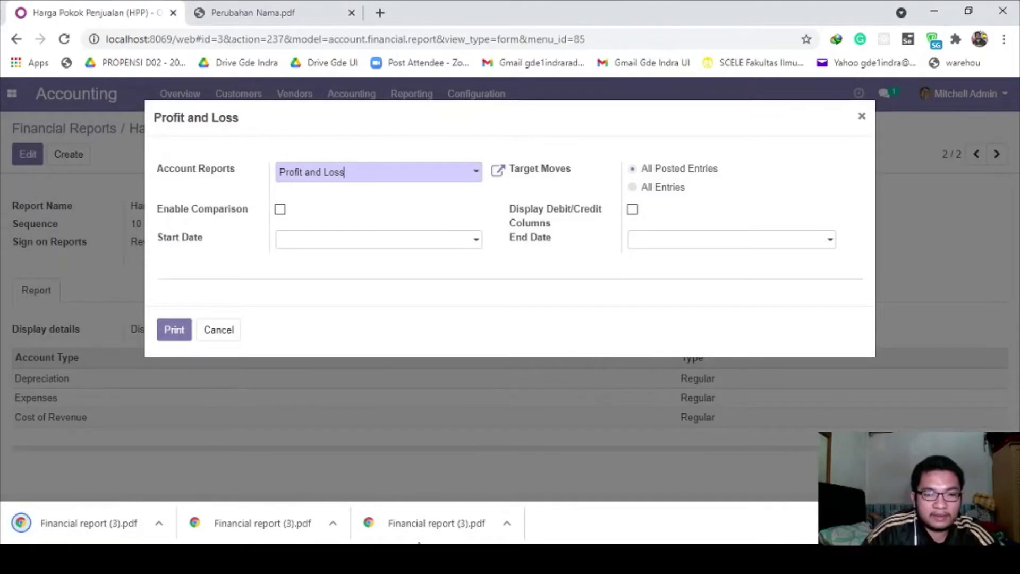
pyautogui.click(125, 521)
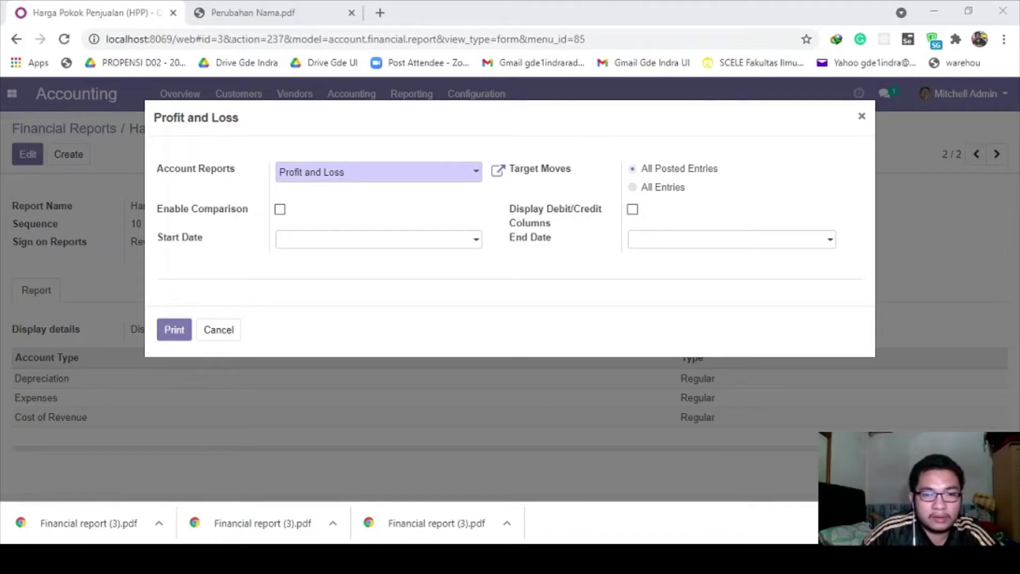
pyautogui.click(405, 528)
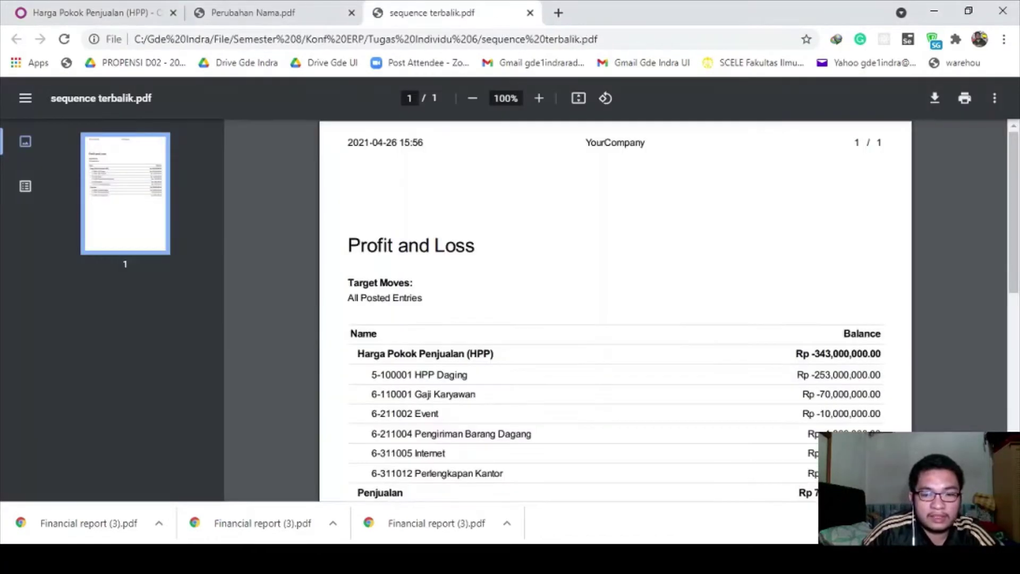
# Compare the order of the Penjualan and Harga Pokok Penjualan (HPP) groups in Perubahan Nama.pdf and sequence terbalik.pdf
pyautogui.click(252, 14)
pyautogui.scroll(-3, 494, 308)
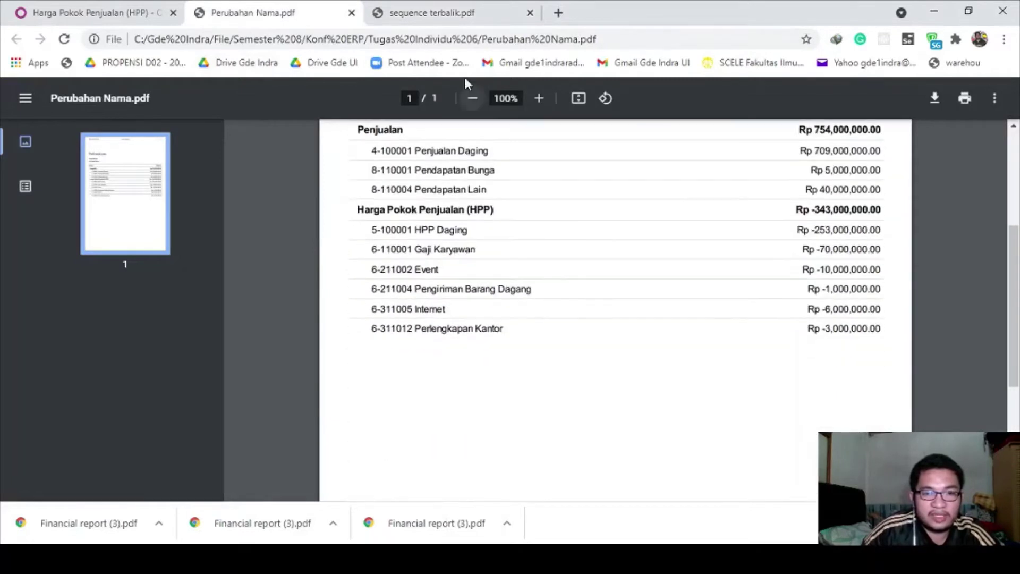
pyautogui.click(457, 14)
pyautogui.scroll(-3, 469, 257)
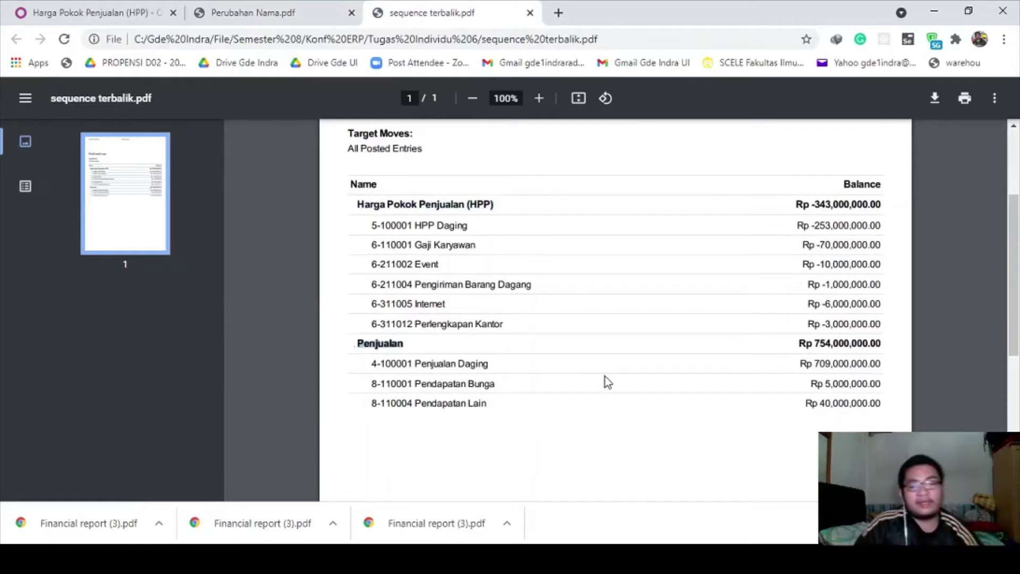
# Switch to Laporan Keuangan.xlsx in Excel and check the sequence numbers for Penjualan and Harga Pokok Penjualan (HPP) on the Laba Rugi sheet
pyautogui.click(762, 558)
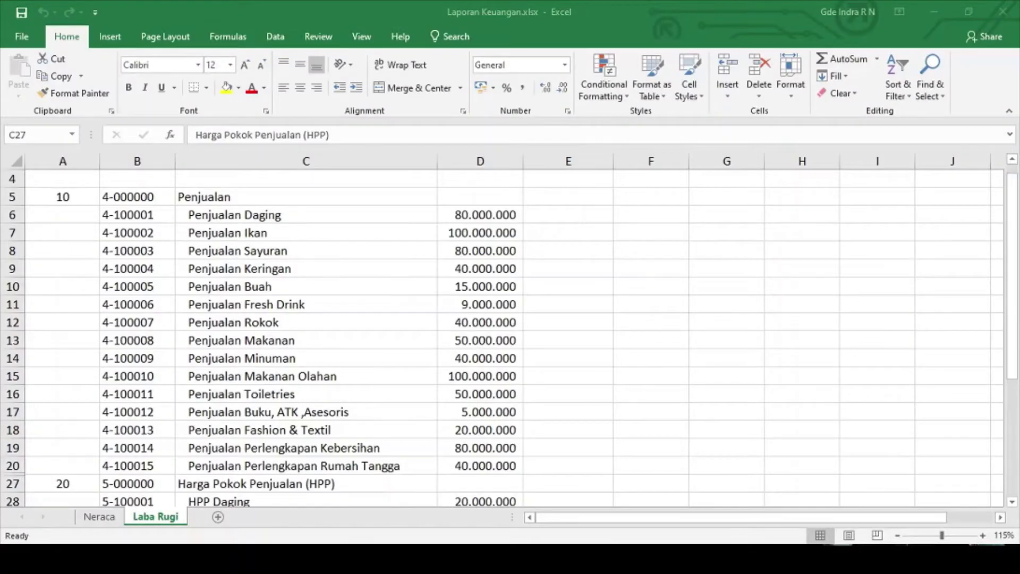
pyautogui.scroll(1, 374, 292)
pyautogui.scroll(-2, 269, 198)
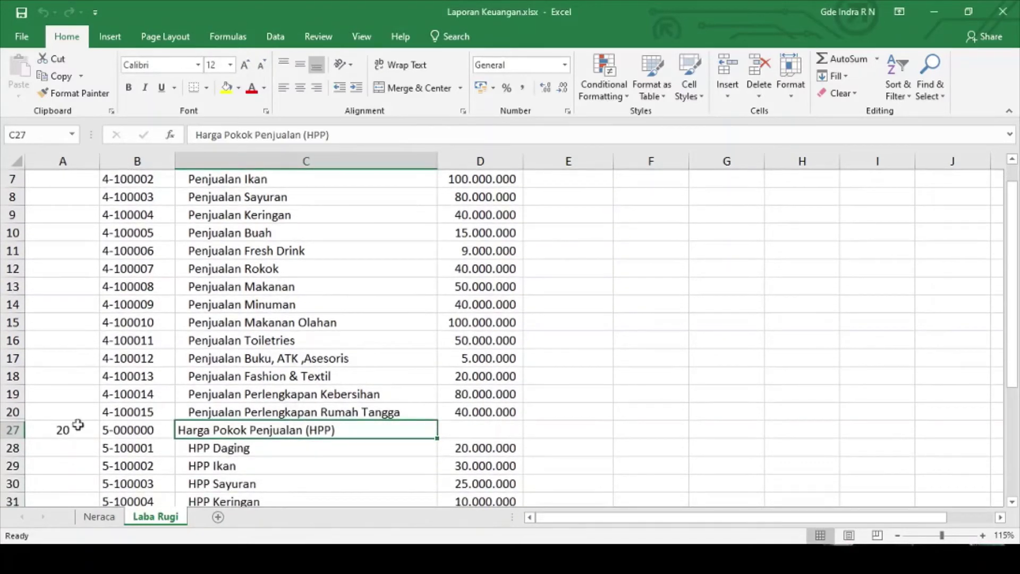
pyautogui.click(61, 430)
pyautogui.scroll(2, 60, 428)
pyautogui.click(62, 252)
pyautogui.scroll(-1, 63, 251)
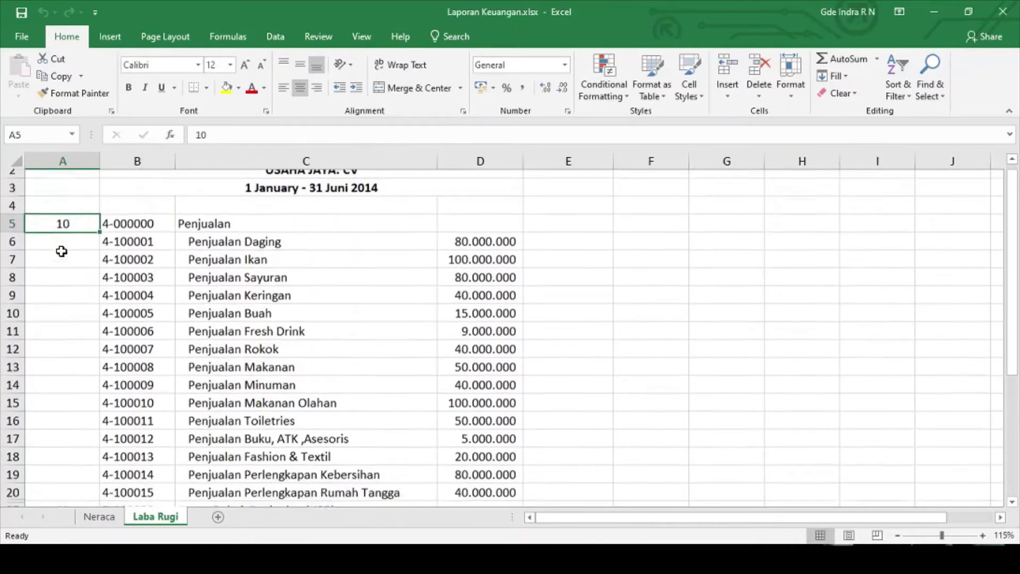
pyautogui.scroll(1, 79, 439)
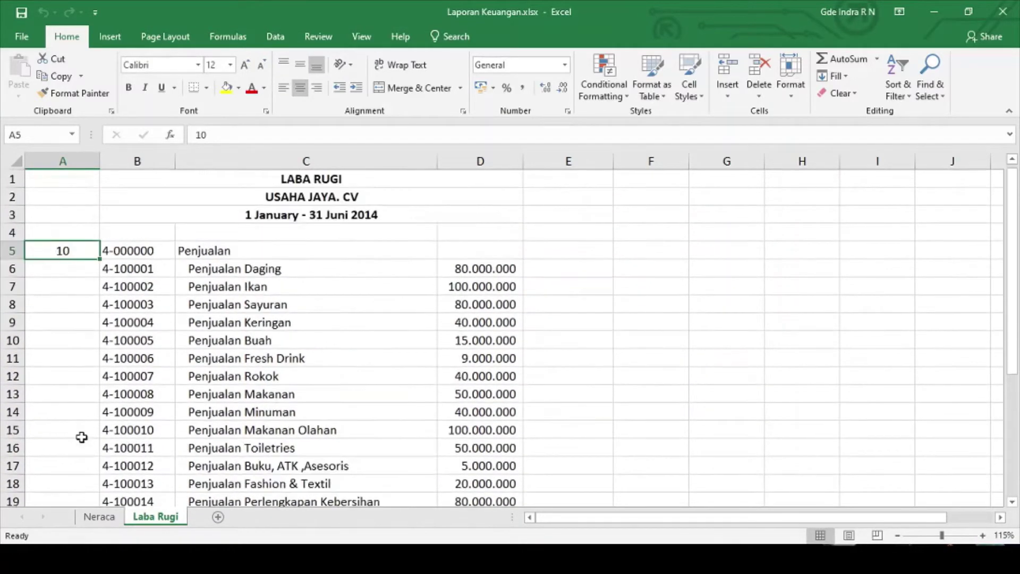
pyautogui.scroll(-2, 188, 417)
pyautogui.click(207, 432)
pyautogui.click(71, 425)
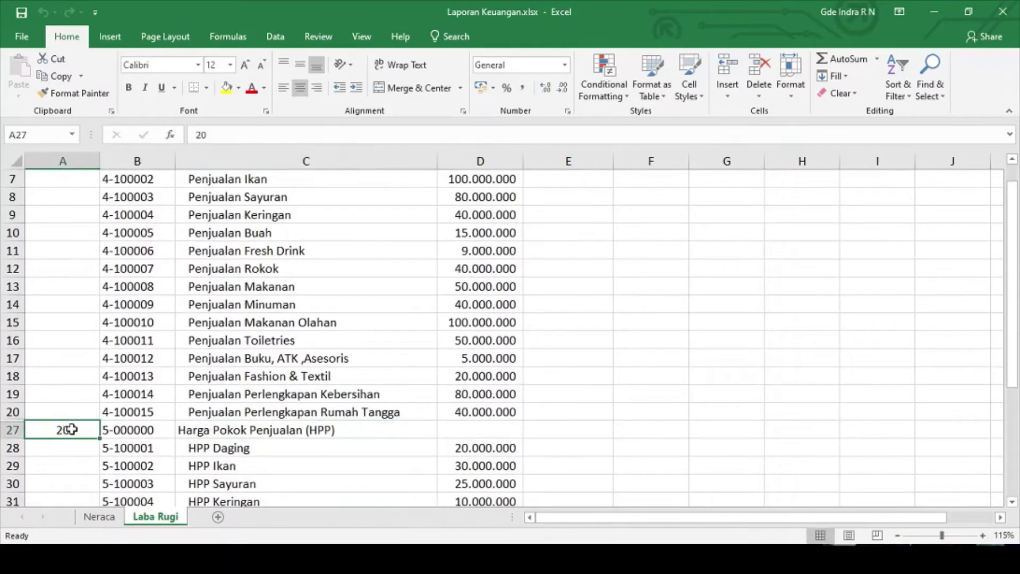
pyautogui.scroll(2, 101, 420)
pyautogui.click(67, 250)
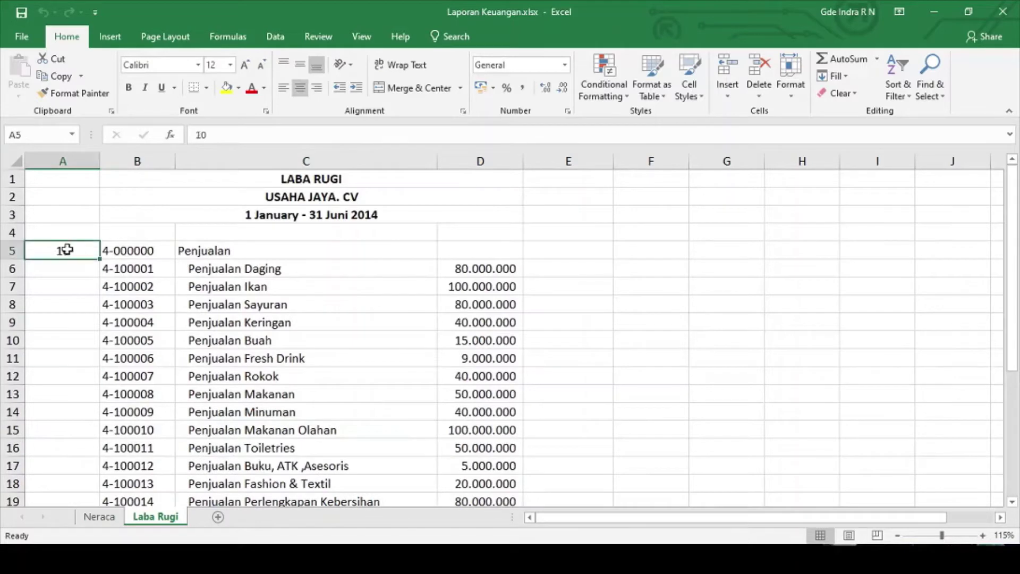
pyautogui.click(189, 253)
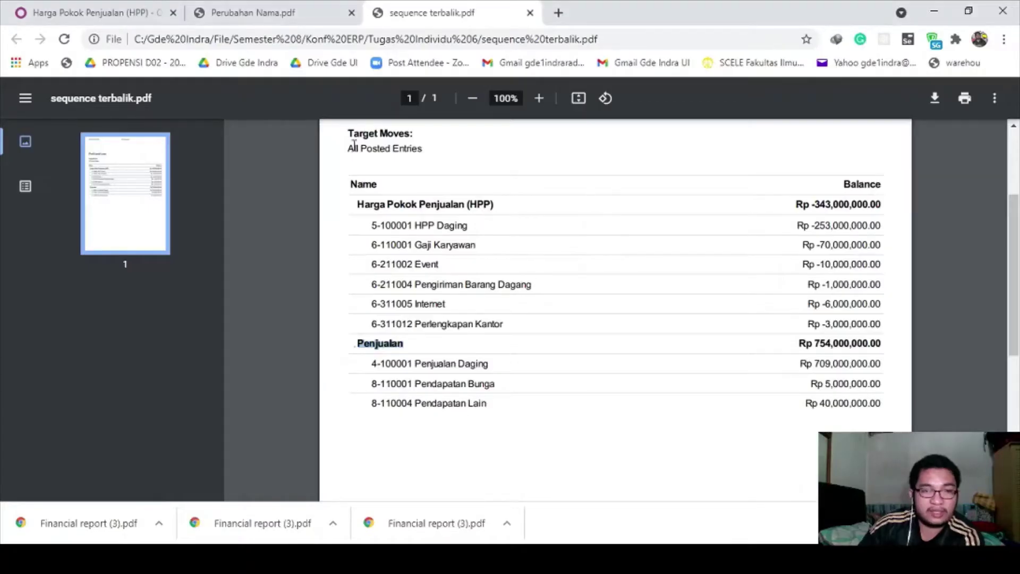
# Return to Odoo, dismiss the Profit and Loss print dialog, and set the Harga Pokok Penjualan (HPP) report's sequence to 20
pyautogui.click(85, 12)
pyautogui.click(219, 330)
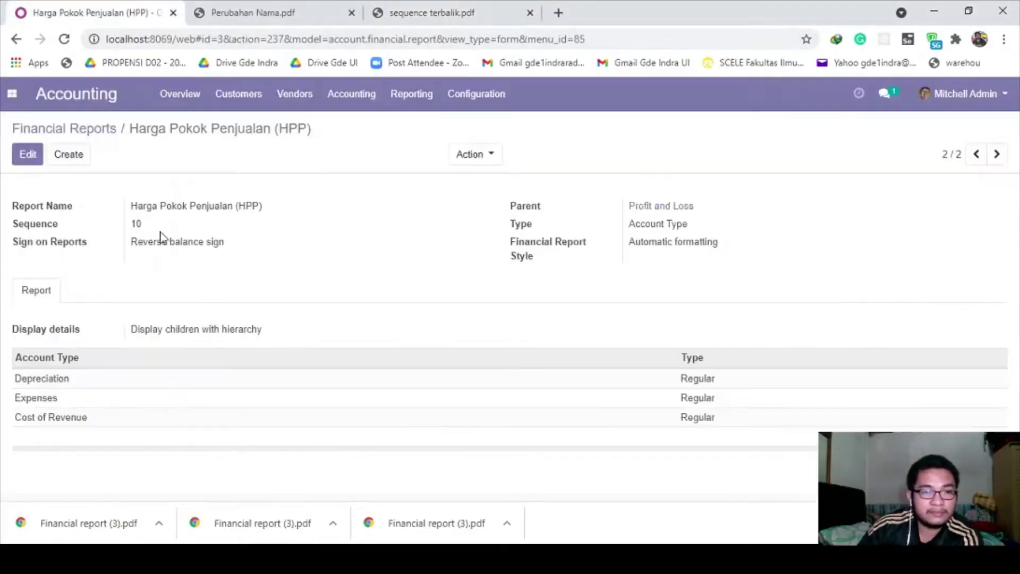
pyautogui.click(27, 154)
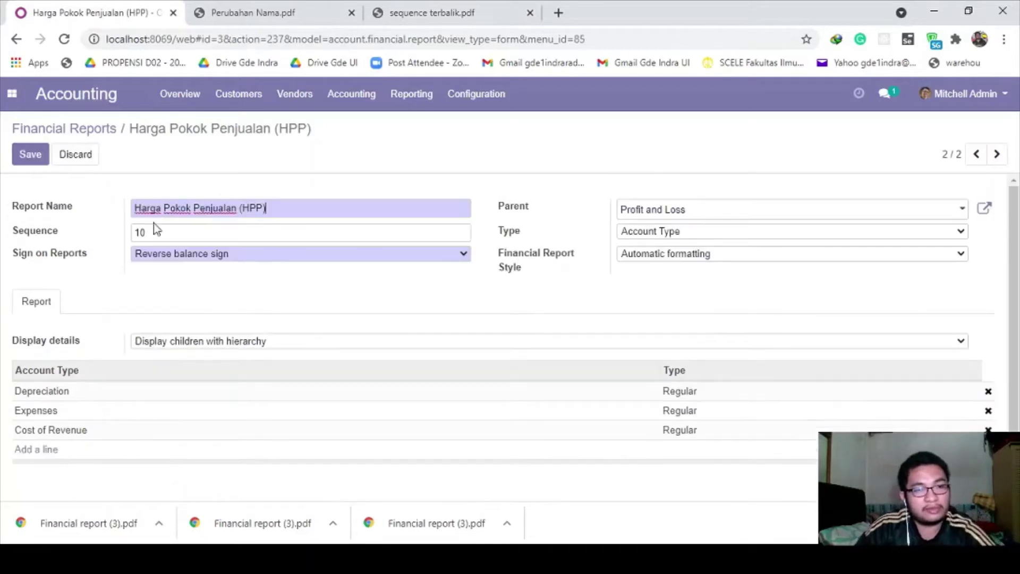
pyautogui.click(155, 229)
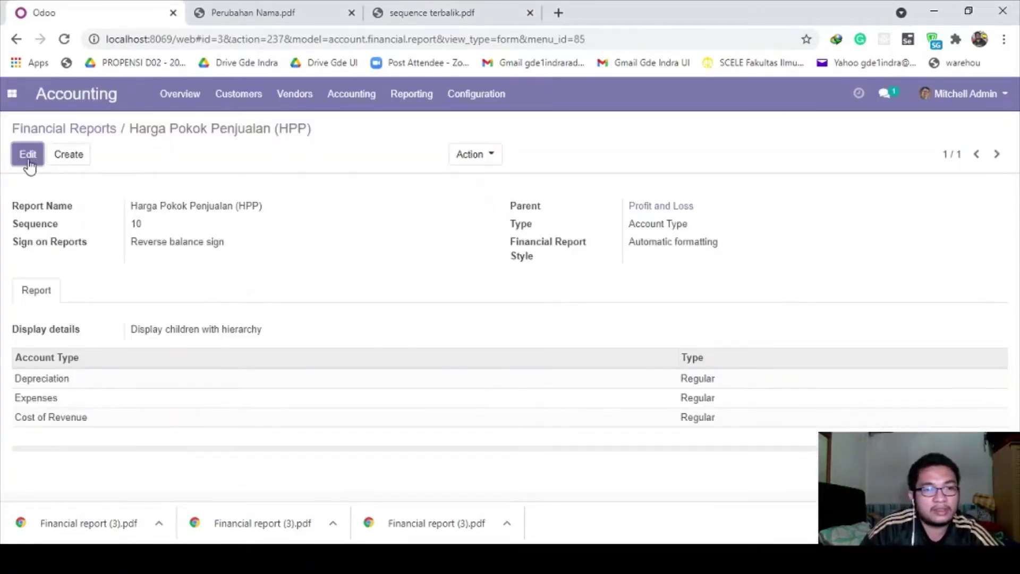
pyautogui.click(27, 155)
pyautogui.click(166, 233)
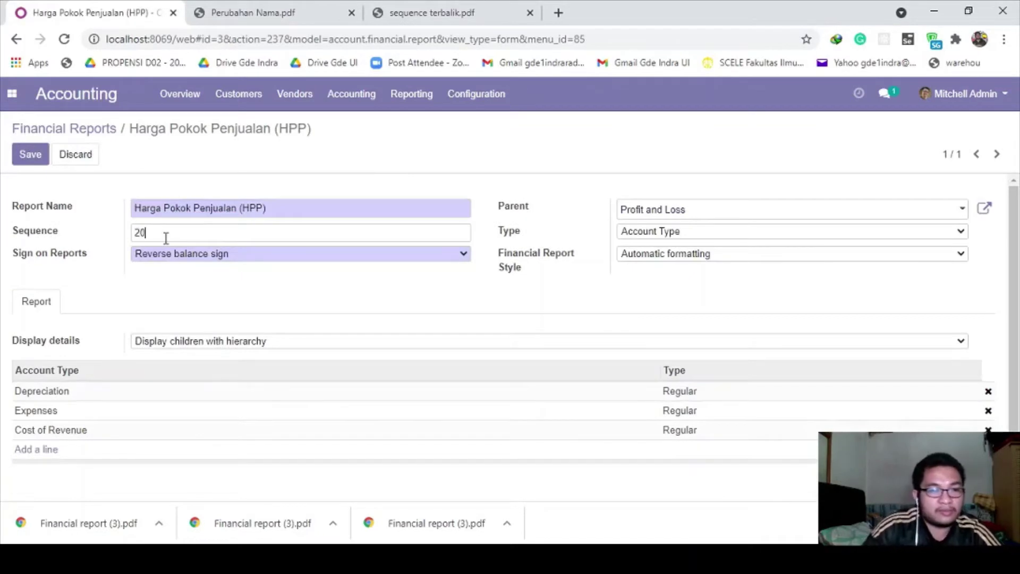
pyautogui.click(30, 153)
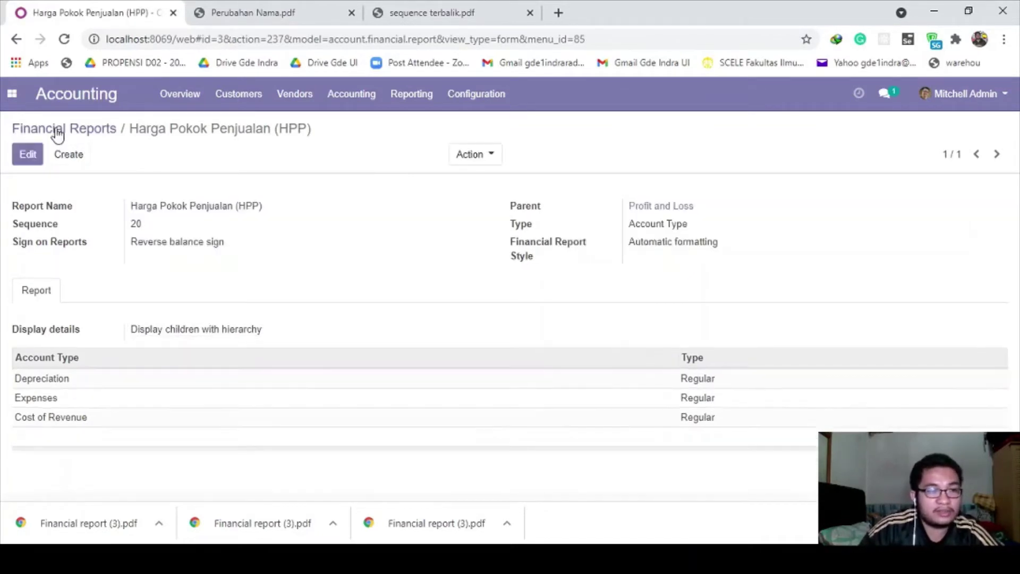
# Group the Financial Reports list by Parent Report and open Penjualan from the Profit and Loss group
pyautogui.click(59, 129)
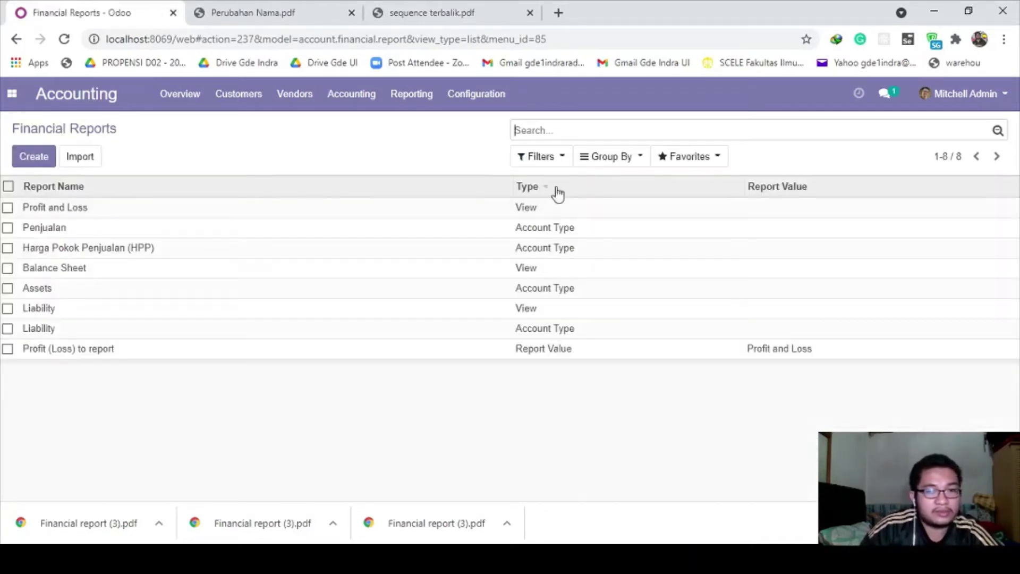
pyautogui.click(606, 162)
pyautogui.click(611, 184)
pyautogui.click(52, 212)
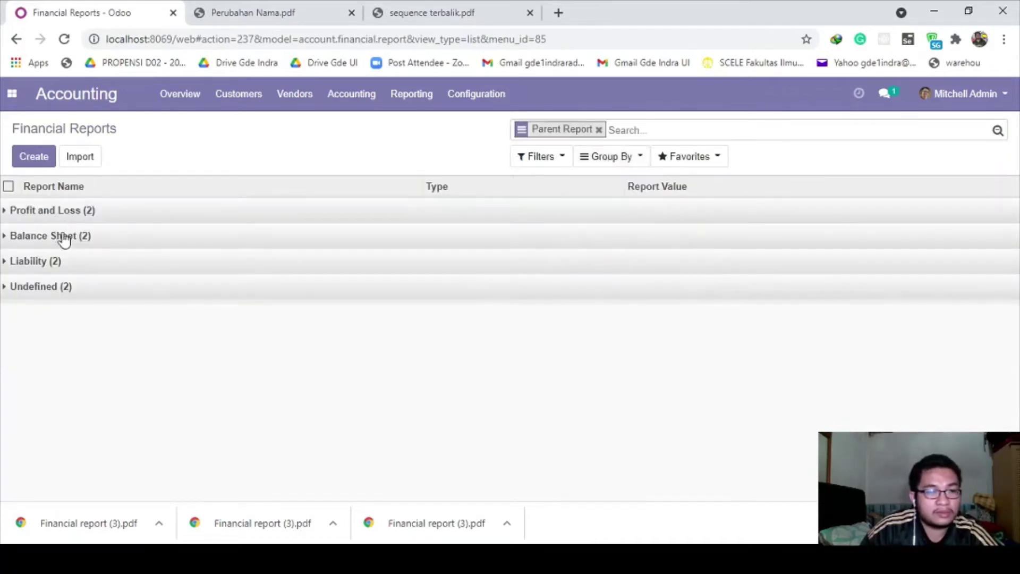
pyautogui.click(68, 233)
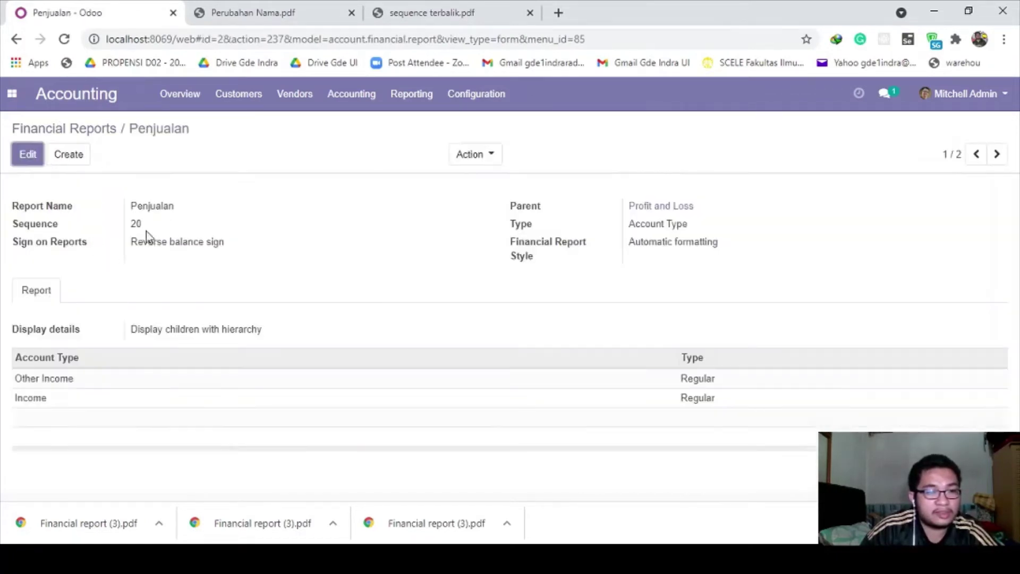
# Set the Penjualan report's sequence to 10 and save the record
pyautogui.click(19, 157)
pyautogui.click(164, 235)
pyautogui.press('BackSpace')
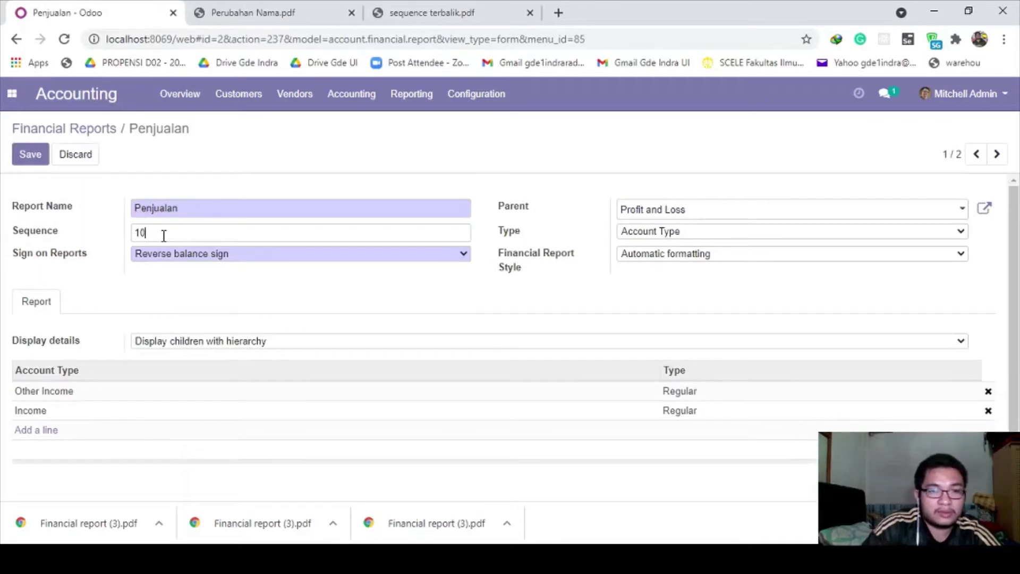
pyautogui.click(37, 155)
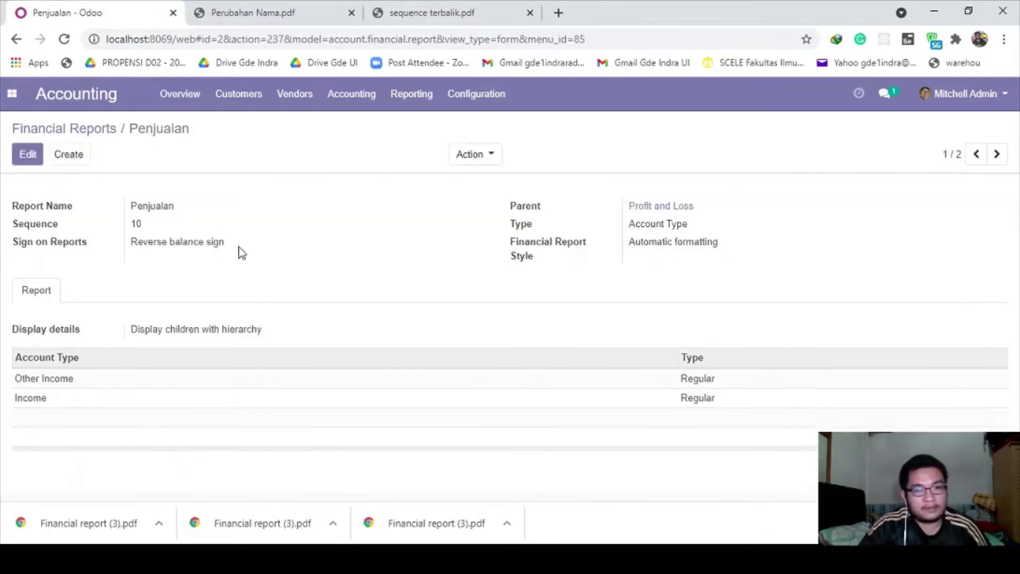
# Print the Profit and Loss report for all posted entries and open it as sequence sesuai.pdf
pyautogui.click(422, 99)
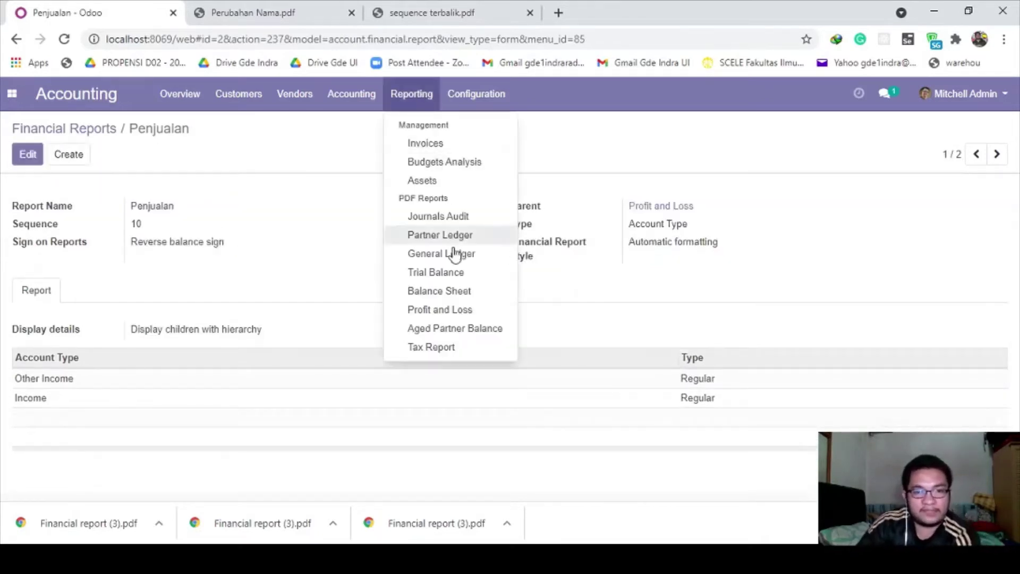
pyautogui.click(451, 313)
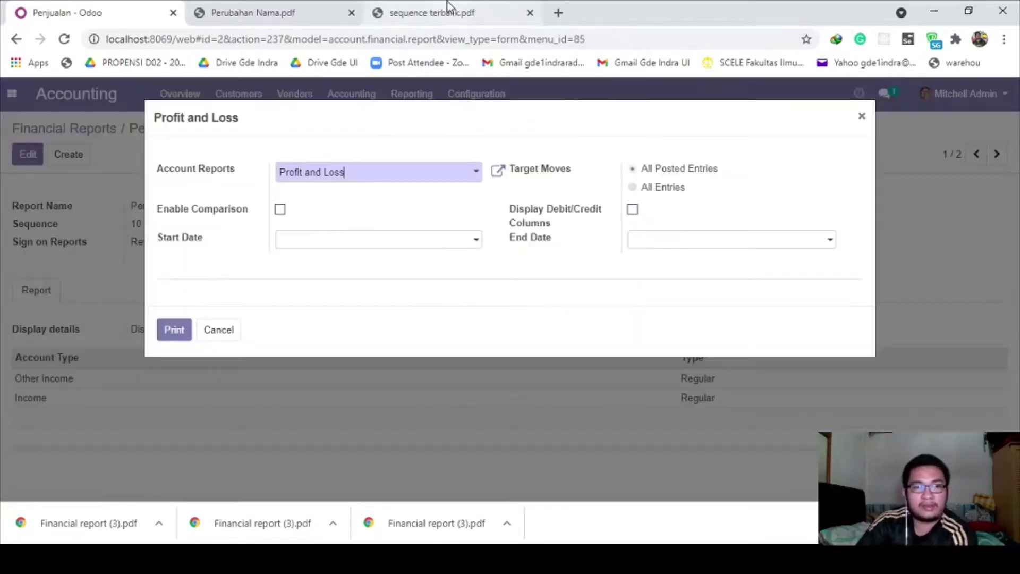
pyautogui.click(181, 335)
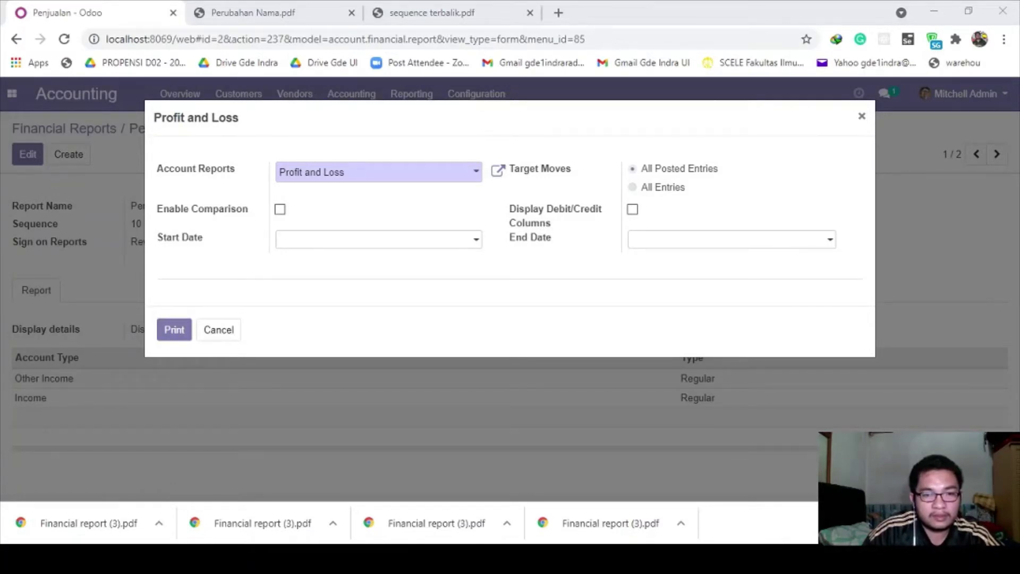
pyautogui.doubleClick(435, 508)
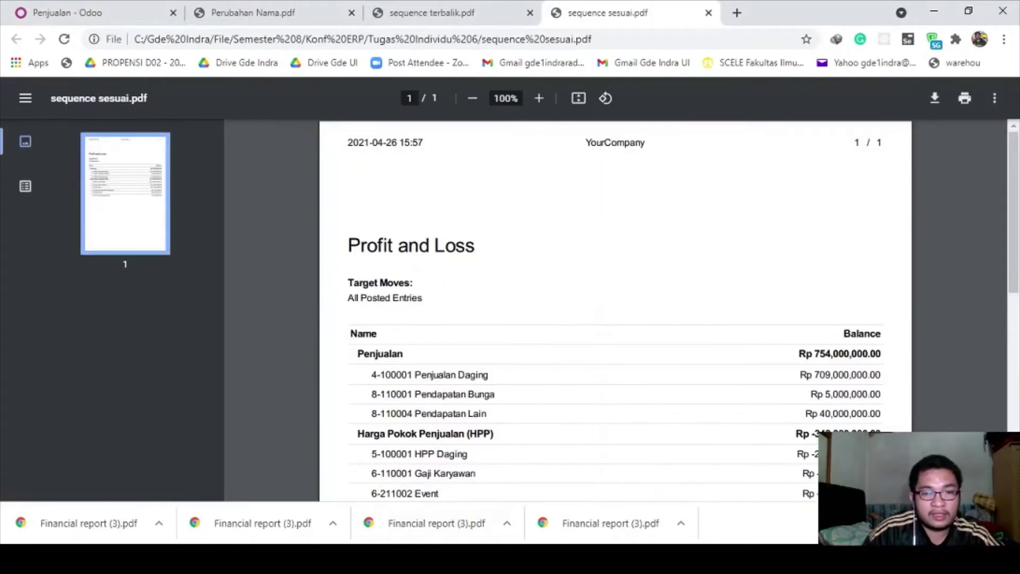
# Compare the order of the Penjualan and Harga Pokok Penjualan (HPP) groups across sequence terbalik.pdf, sequence sesuai.pdf and Perubahan Nama.pdf
pyautogui.hotkey('alt', 'Tab')
pyautogui.hotkey('alt', 'Tab')
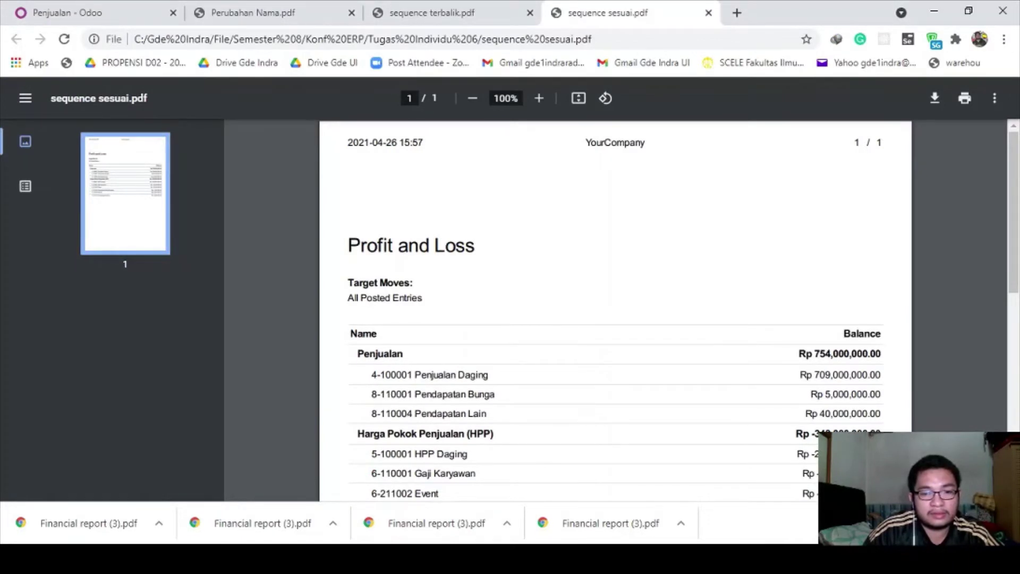
pyautogui.hotkey('alt', 'Tab')
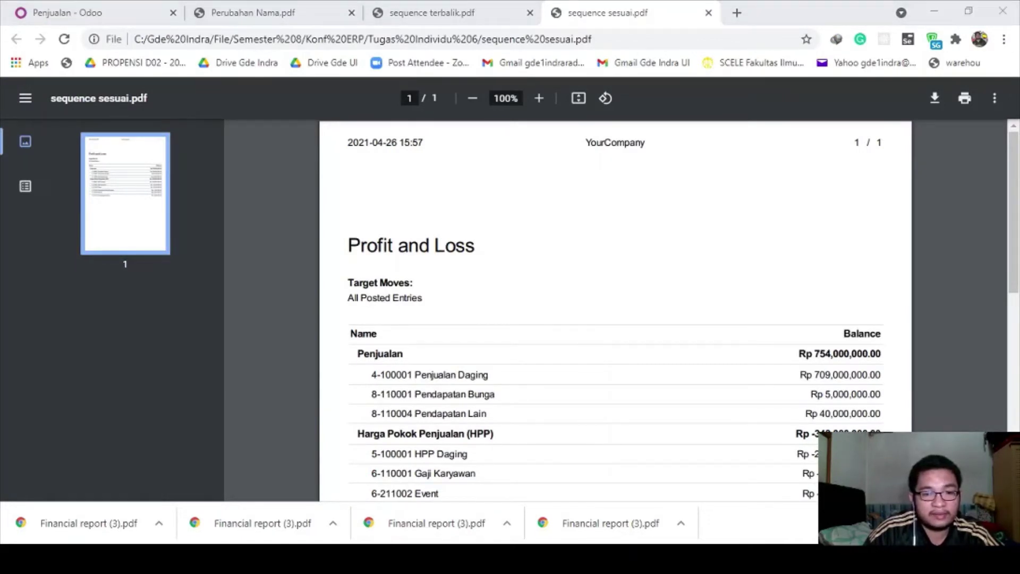
pyautogui.hotkey('alt', 'Tab')
pyautogui.click(432, 8)
pyautogui.scroll(1, 475, 207)
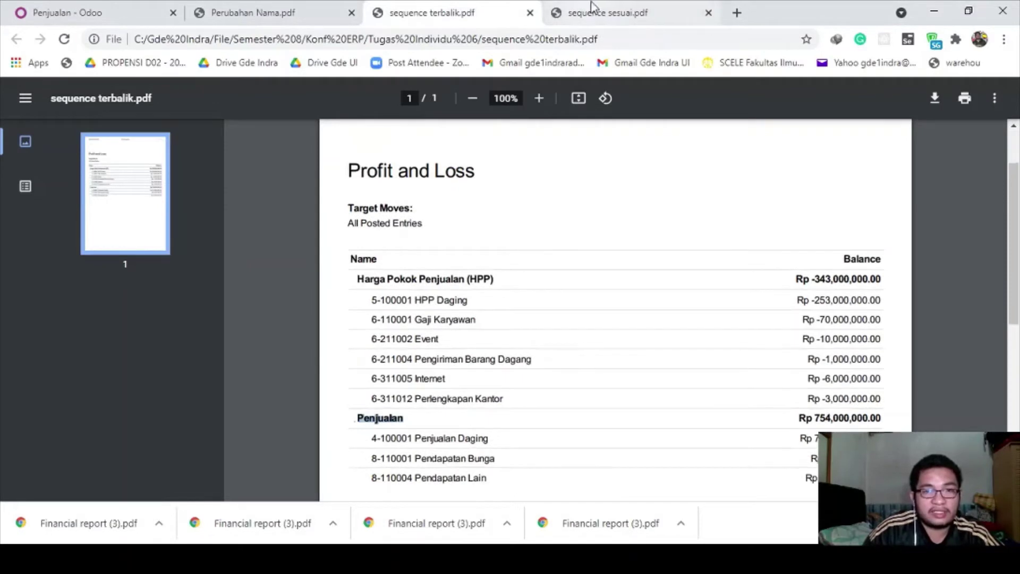
pyautogui.click(605, 12)
pyautogui.scroll(-1, 513, 296)
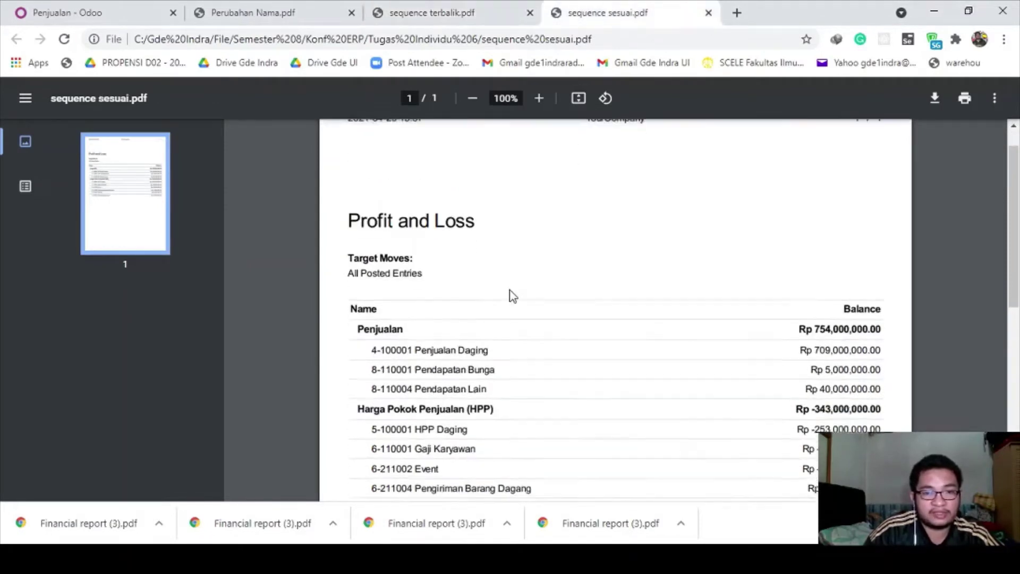
pyautogui.scroll(-2, 513, 295)
pyautogui.click(308, 14)
pyautogui.scroll(1, 486, 232)
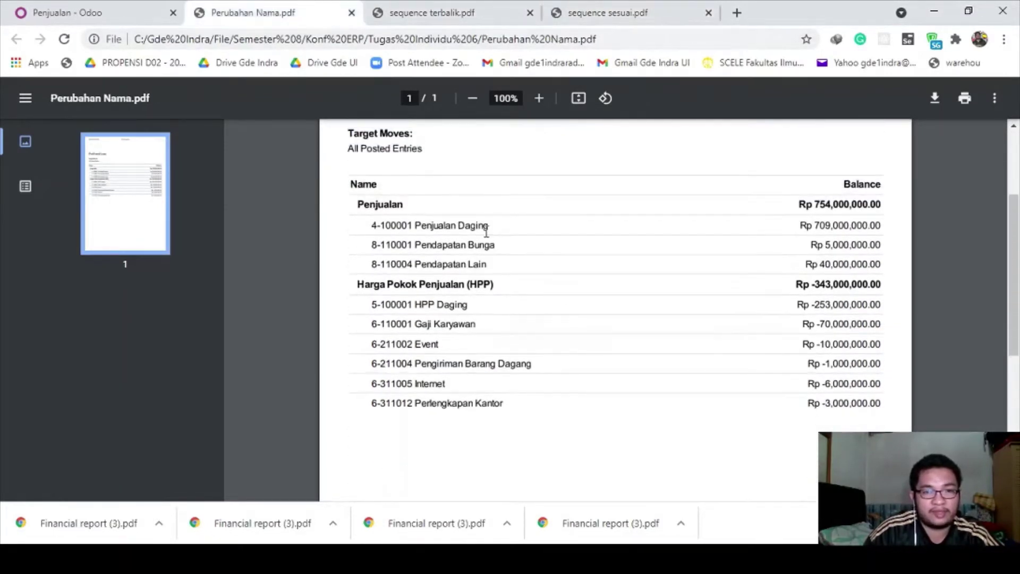
# Close sequence terbalik.pdf and sequence sesuai.pdf, keeping Perubahan Nama.pdf open
pyautogui.click(585, 18)
pyautogui.click(523, 18)
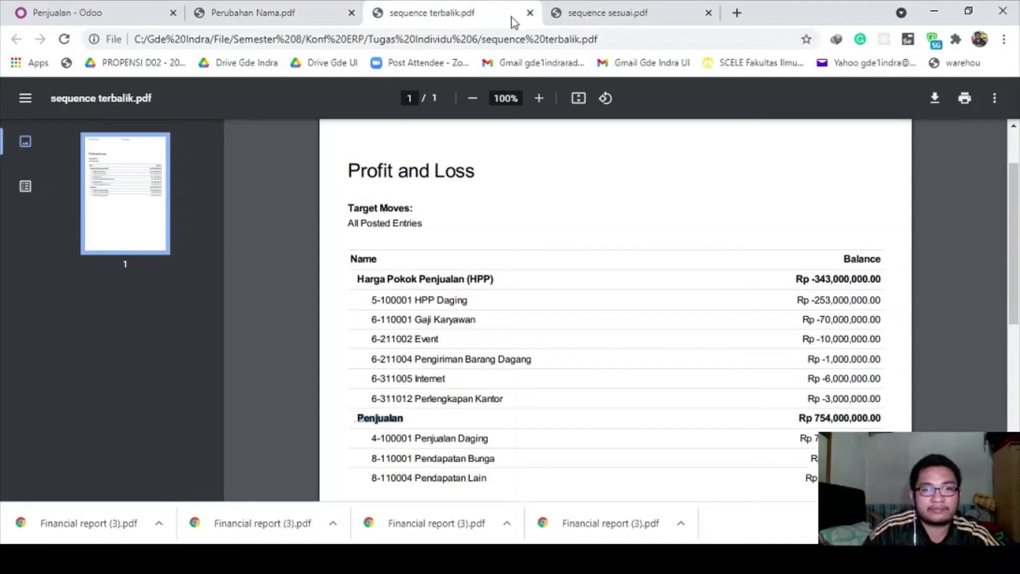
pyautogui.click(530, 13)
pyautogui.click(530, 13)
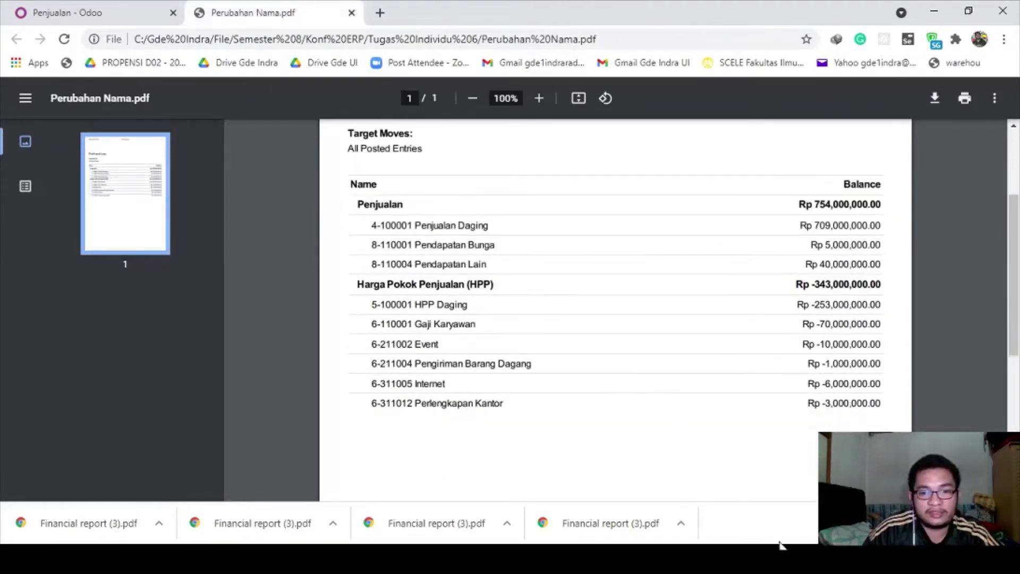
# Switch to the instruction notes in Notepad and replace the report name "Pendapatan" with "Penjualan" in step 11
pyautogui.click(787, 561)
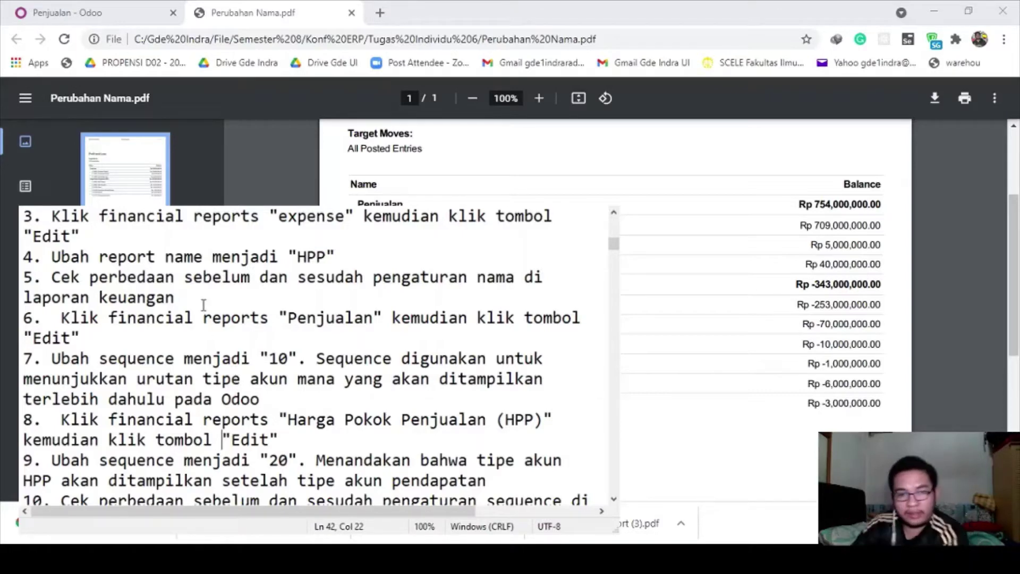
pyautogui.scroll(-3, 204, 305)
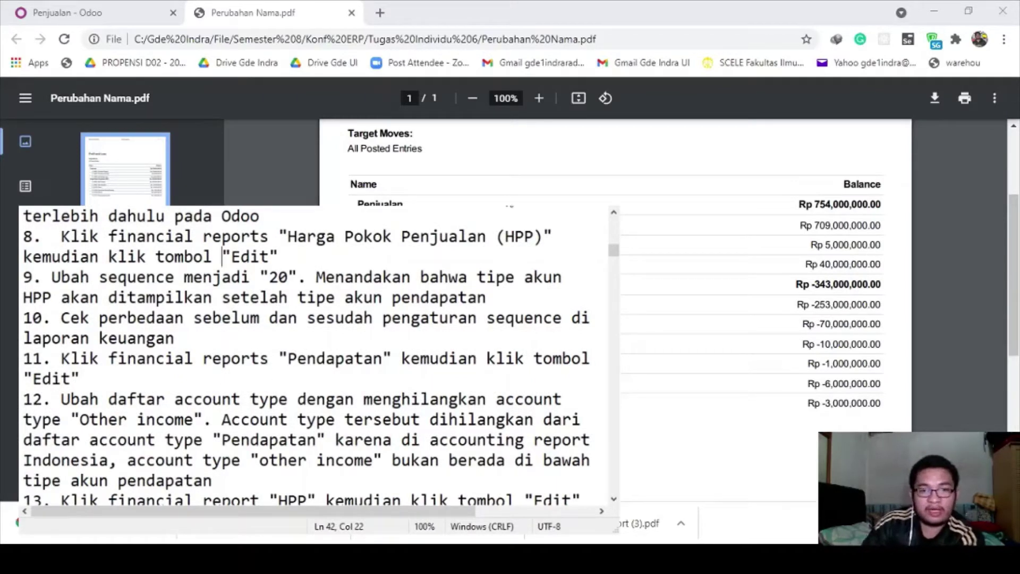
pyautogui.moveTo(24, 358); pyautogui.dragTo(211, 480)
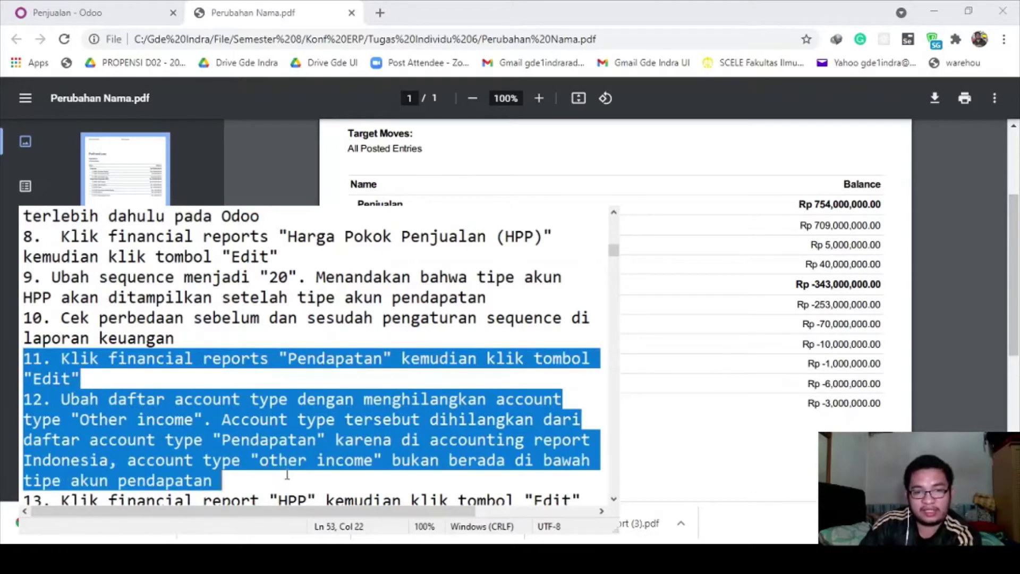
pyautogui.click(221, 440)
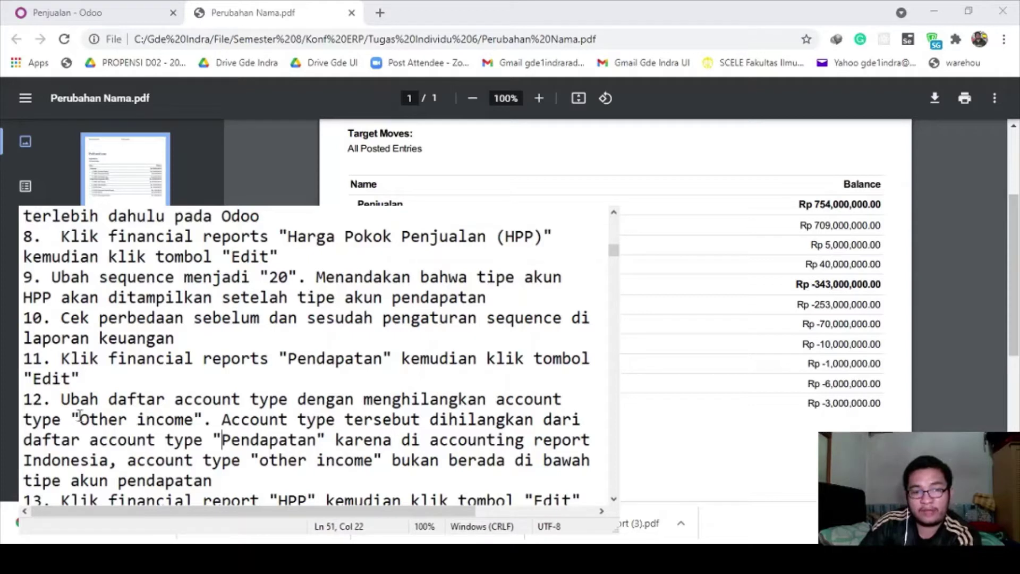
pyautogui.moveTo(287, 359); pyautogui.dragTo(375, 362)
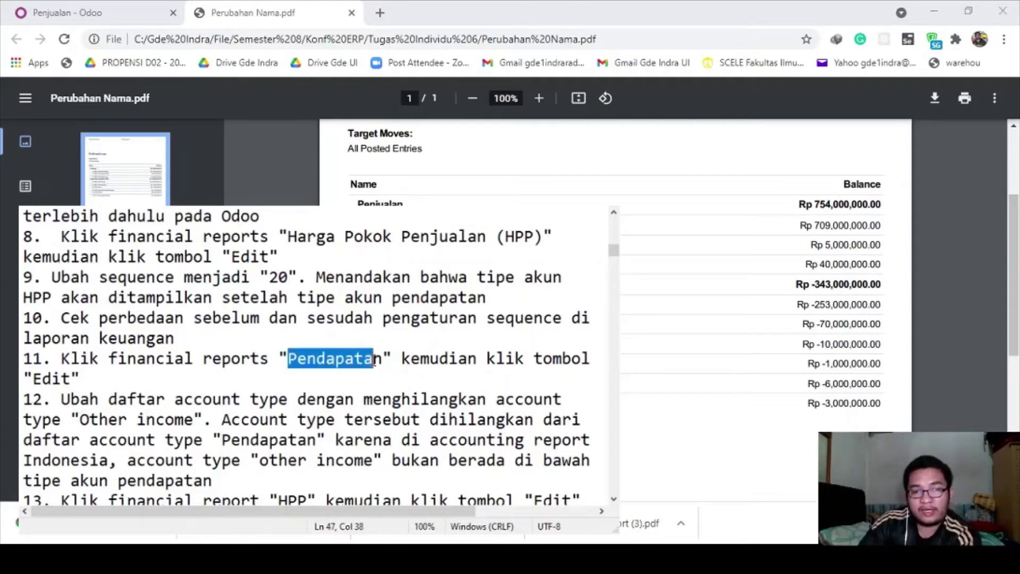
pyautogui.click(379, 361)
pyautogui.press('BackSpace')
pyautogui.press('BackSpace')
pyautogui.press('BackSpace')
pyautogui.press('BackSpace')
pyautogui.press('BackSpace')
pyautogui.press('BackSpace')
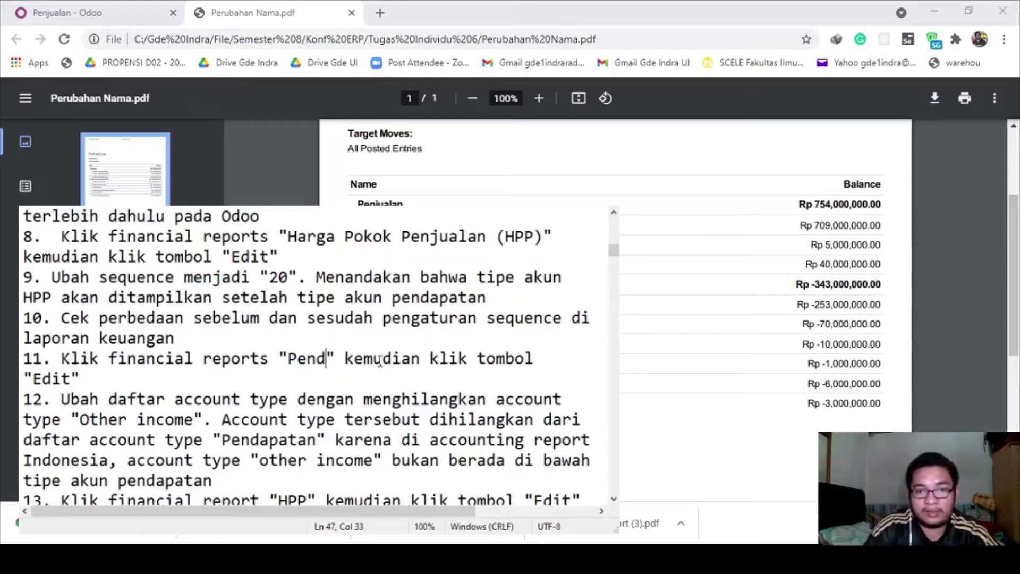
pyautogui.press('BackSpace')
pyautogui.write('jualan')
pyautogui.scroll(2, 363, 274)
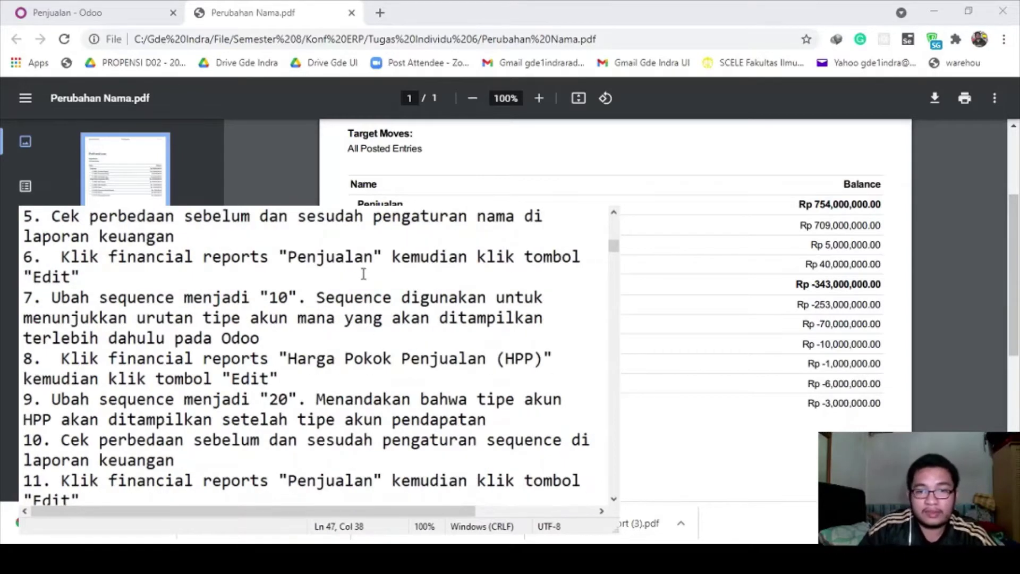
pyautogui.scroll(-3, 363, 274)
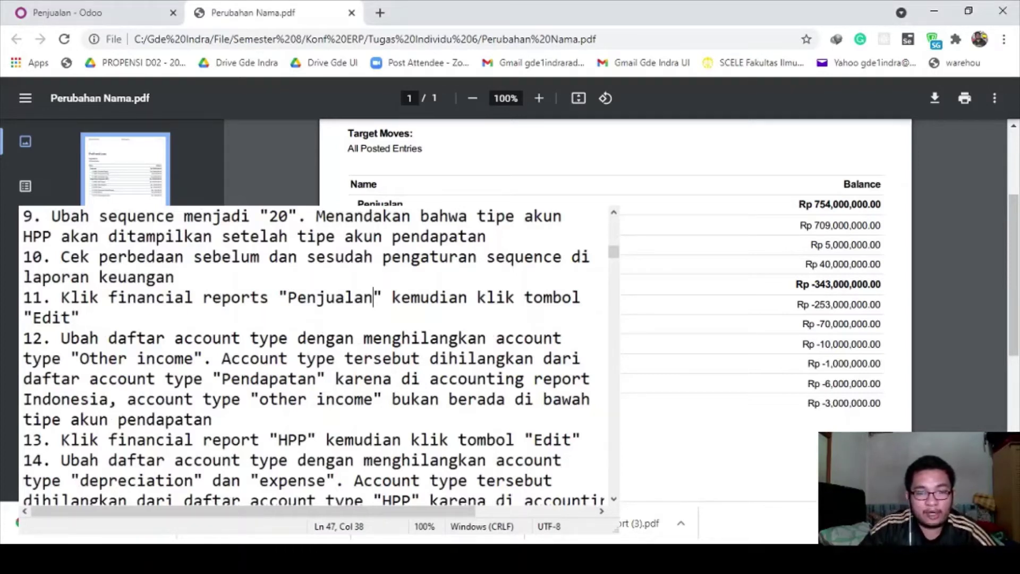
# Return to Perubahan Nama.pdf and examine the Pendapatan Bunga and Pendapatan Lain lines listed under Penjualan
pyautogui.click(719, 558)
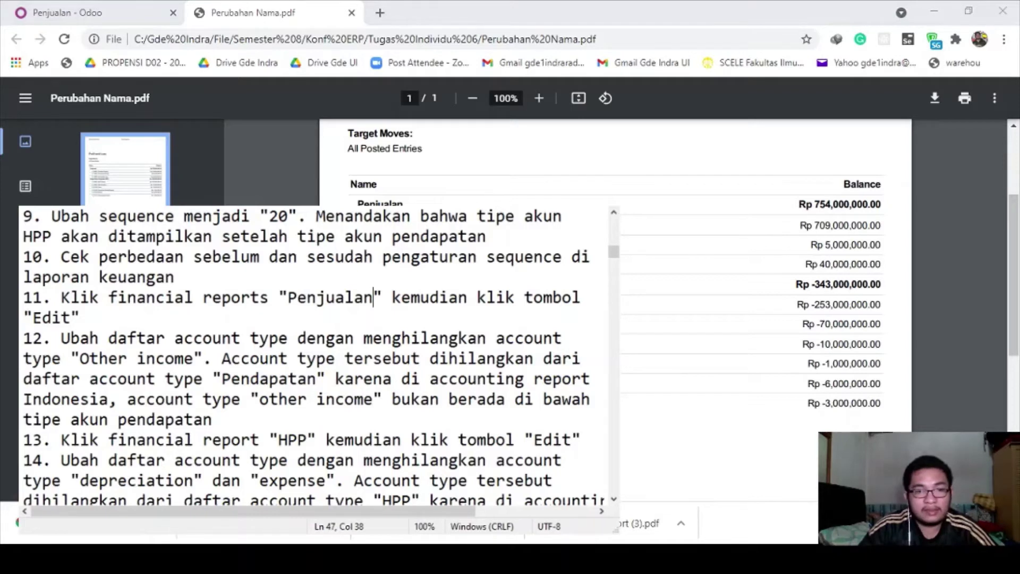
pyautogui.click(719, 558)
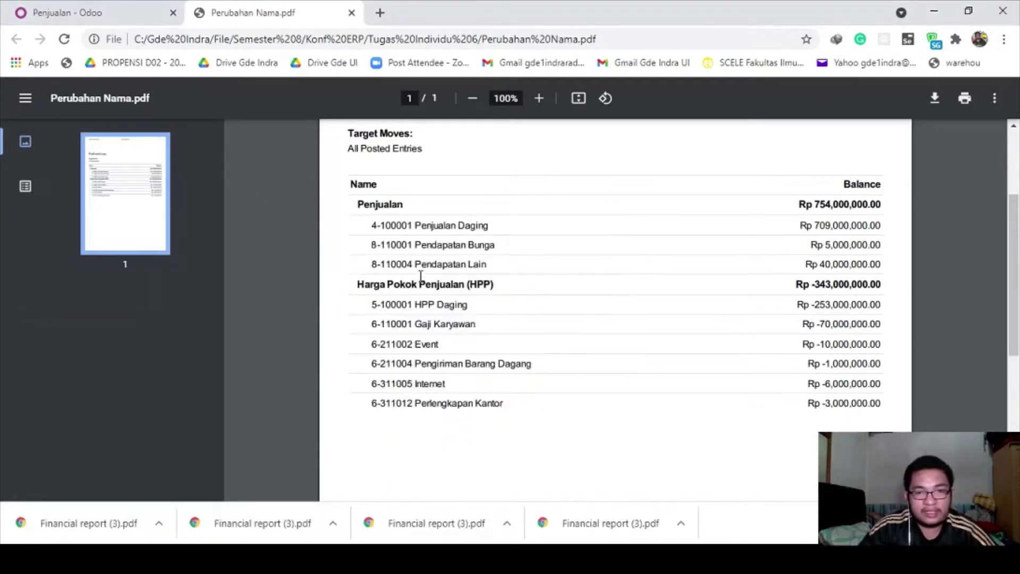
pyautogui.moveTo(370, 242); pyautogui.dragTo(497, 262)
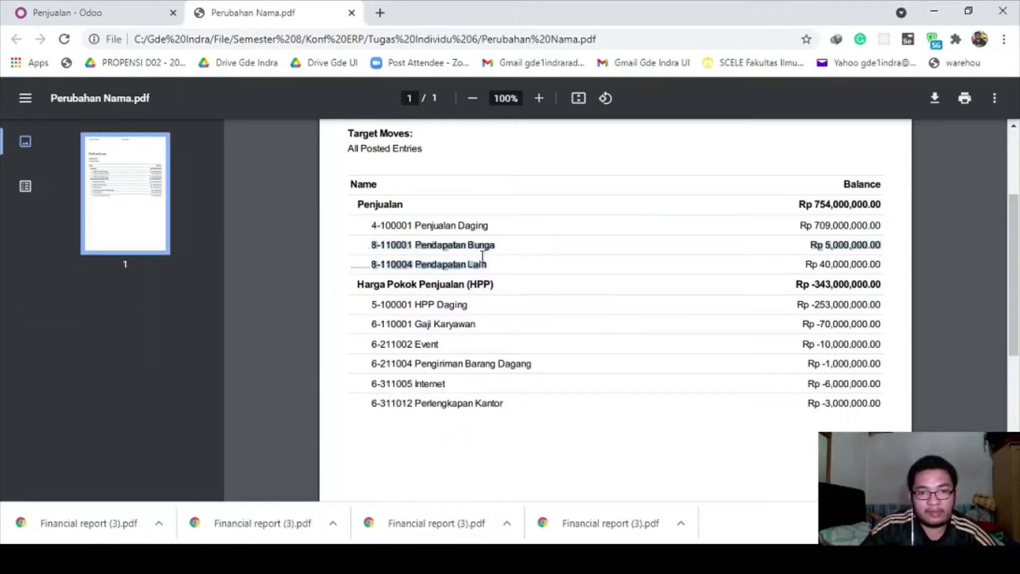
pyautogui.click(482, 257)
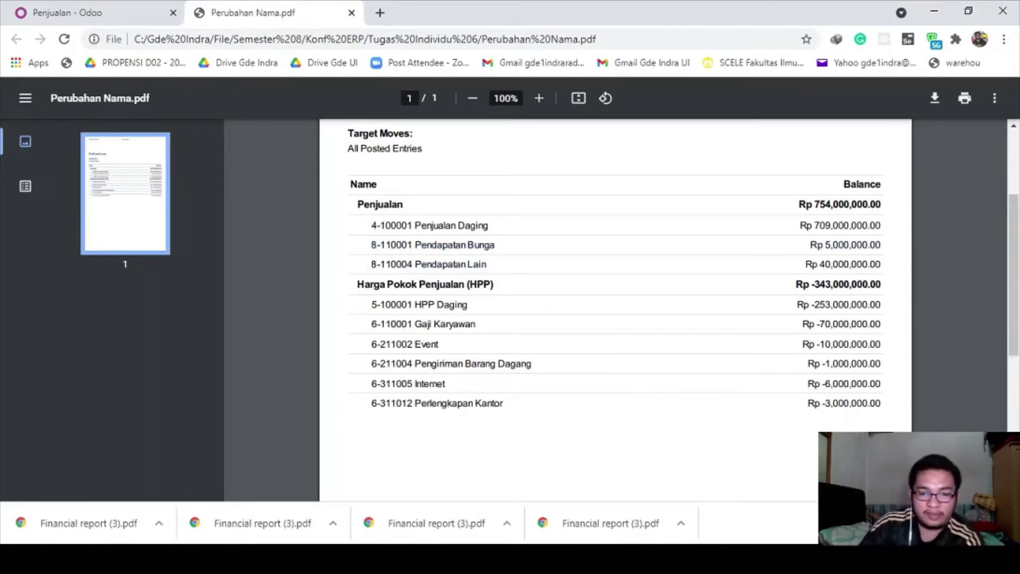
# Switch back to the notes in Notepad and change the closing words of step 12 to "tipe akun penjualan"
pyautogui.hotkey('alt', 'Tab')
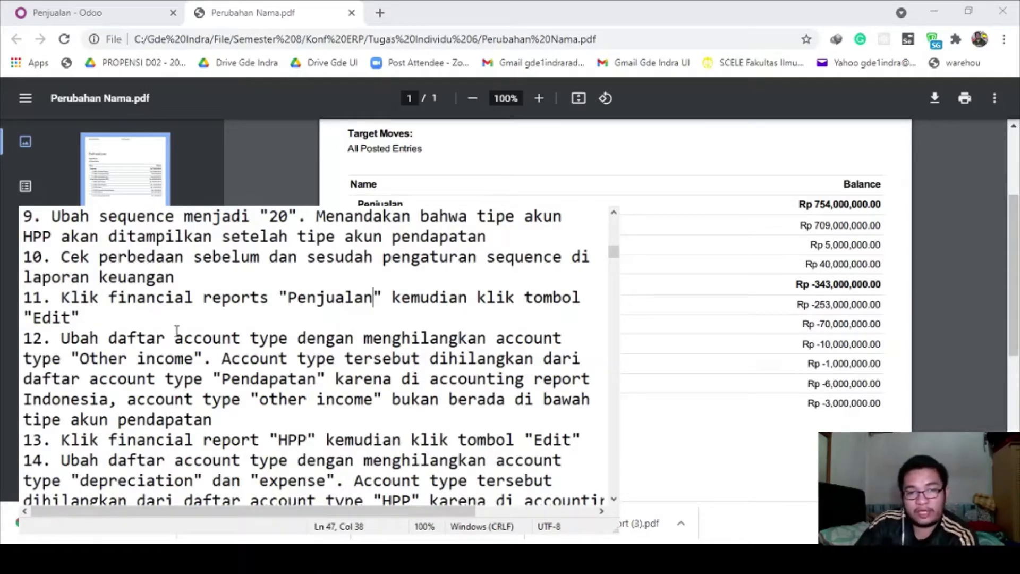
pyautogui.moveTo(80, 358); pyautogui.dragTo(214, 362)
pyautogui.click(212, 372)
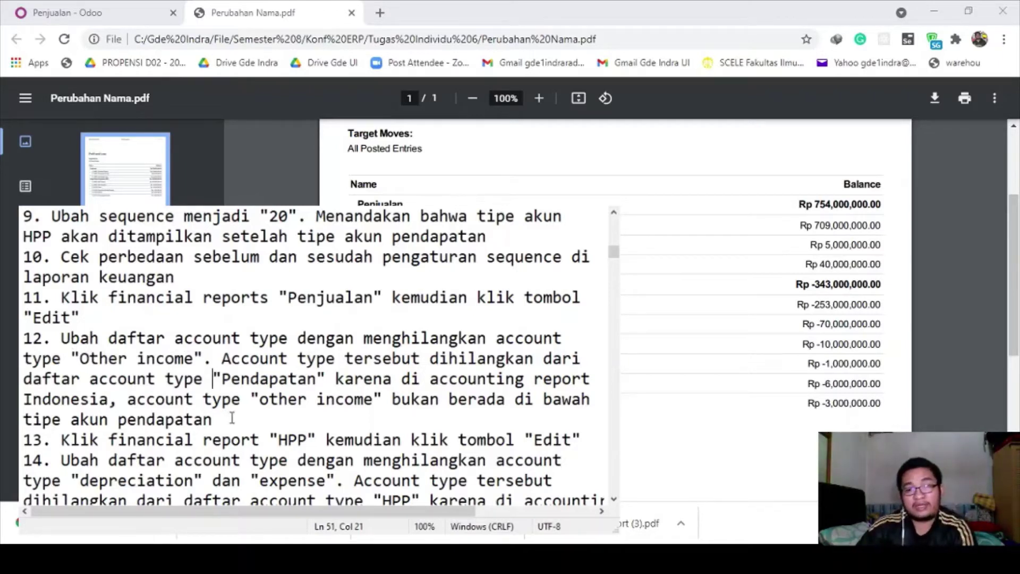
pyautogui.click(217, 424)
pyautogui.press('BackSpace')
pyautogui.press('BackSpace')
pyautogui.press('BackSpace')
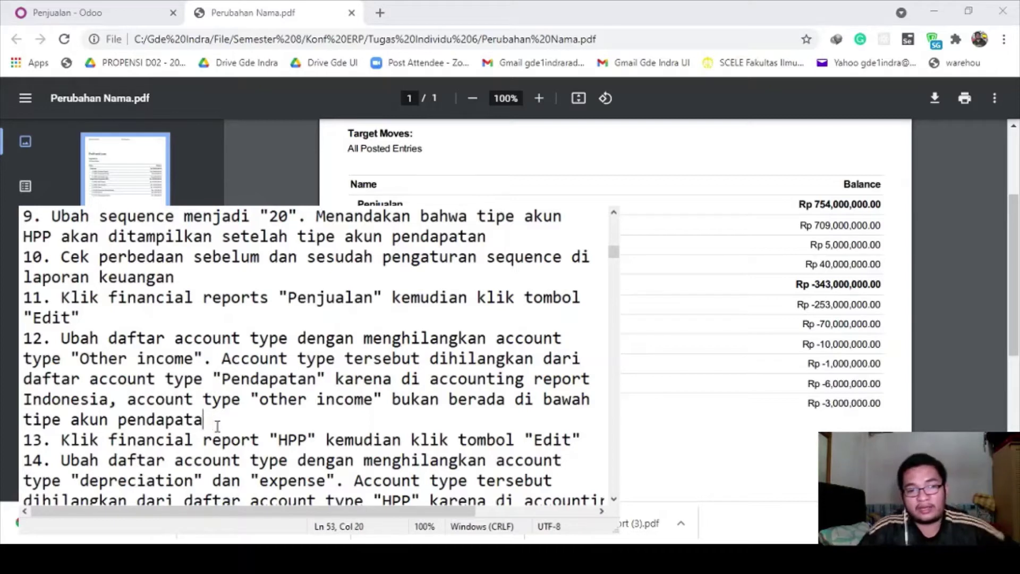
pyautogui.press('BackSpace')
pyautogui.press('BackSpace')
pyautogui.press('BackSpace')
pyautogui.press('BackSpace')
pyautogui.write('jualan')
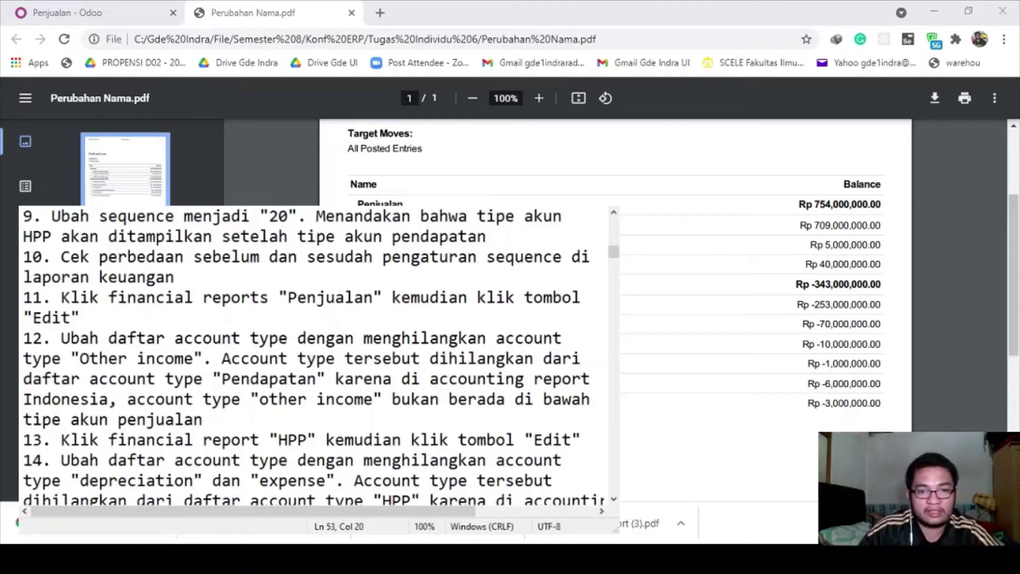
# Return to Odoo, dismiss the Profit and Loss print dialog, and go back to the Financial Reports list
pyautogui.hotkey('alt', 'Tab')
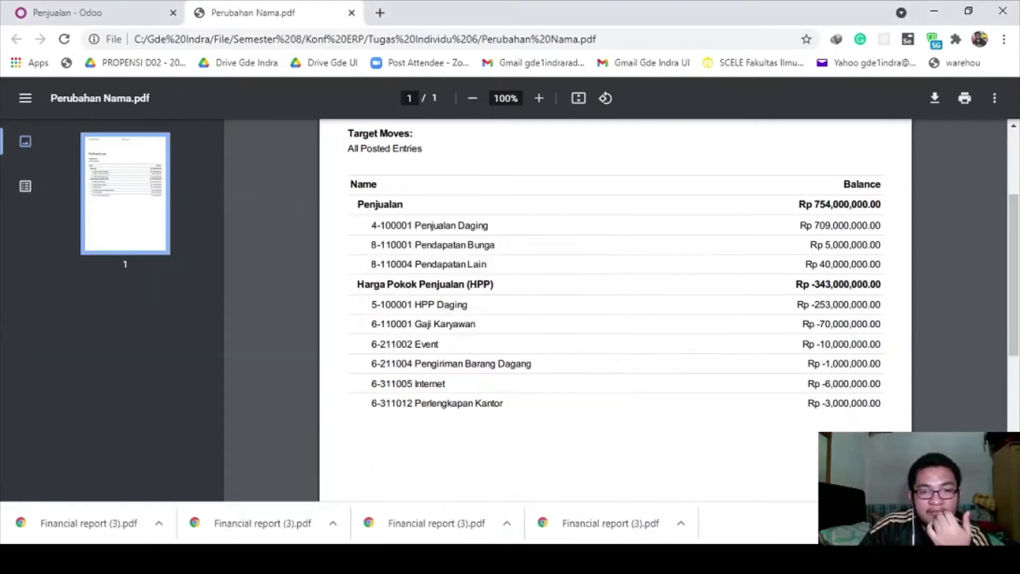
pyautogui.click(81, 10)
pyautogui.click(218, 330)
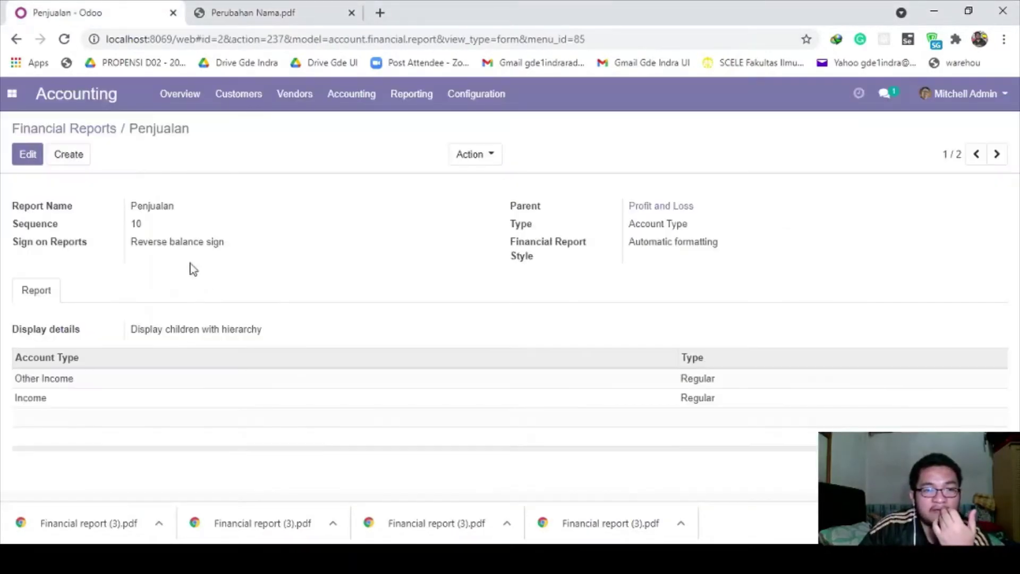
pyautogui.click(90, 128)
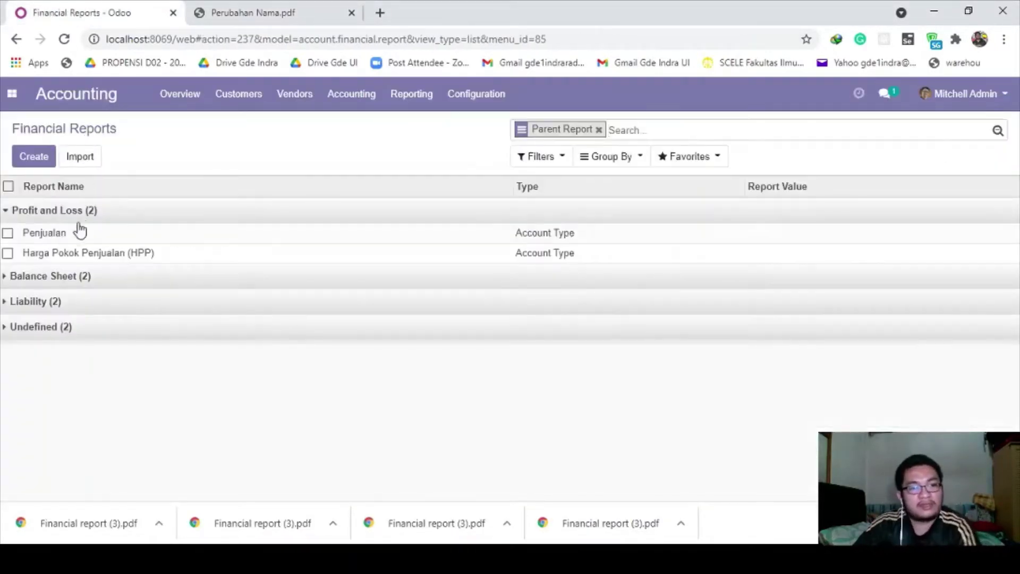
# Open the Penjualan financial report, remove the Other Income account type from its list, and save the record
pyautogui.click(85, 237)
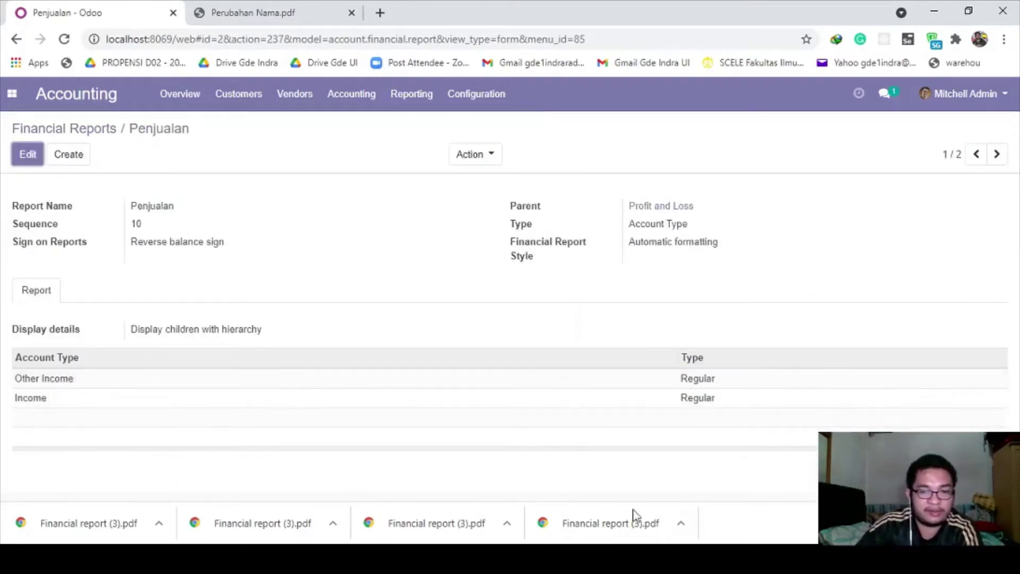
pyautogui.click(43, 158)
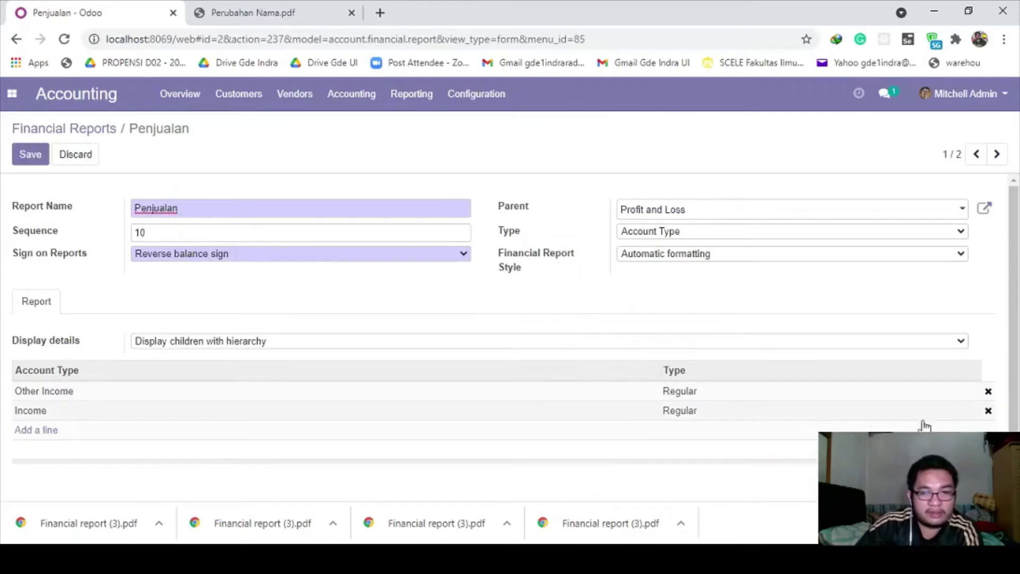
pyautogui.click(982, 394)
pyautogui.click(24, 156)
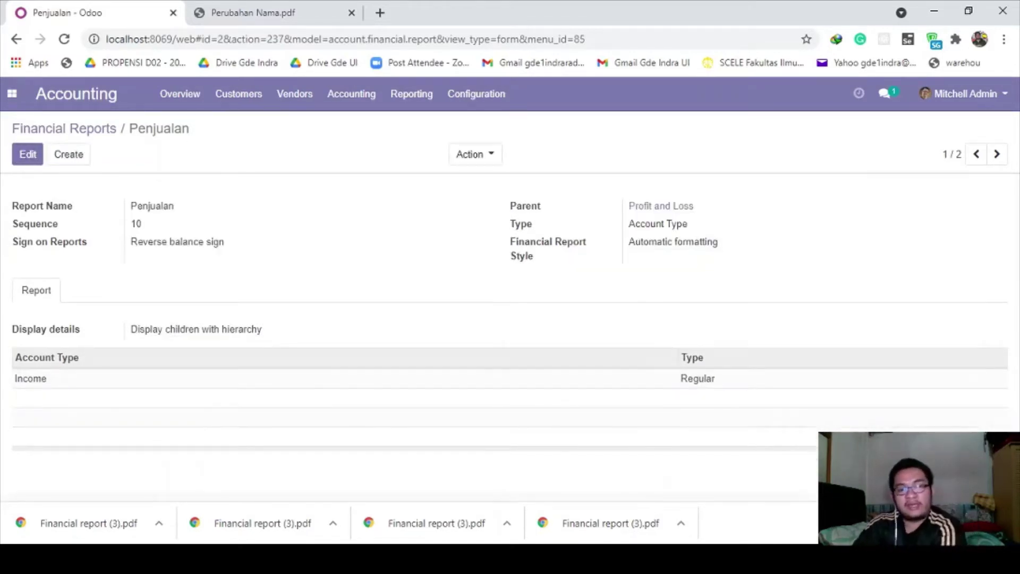
# Switch to the notes in Notepad and read step 14 on which account types to remove from the HPP report
pyautogui.hotkey('alt', 'Tab')
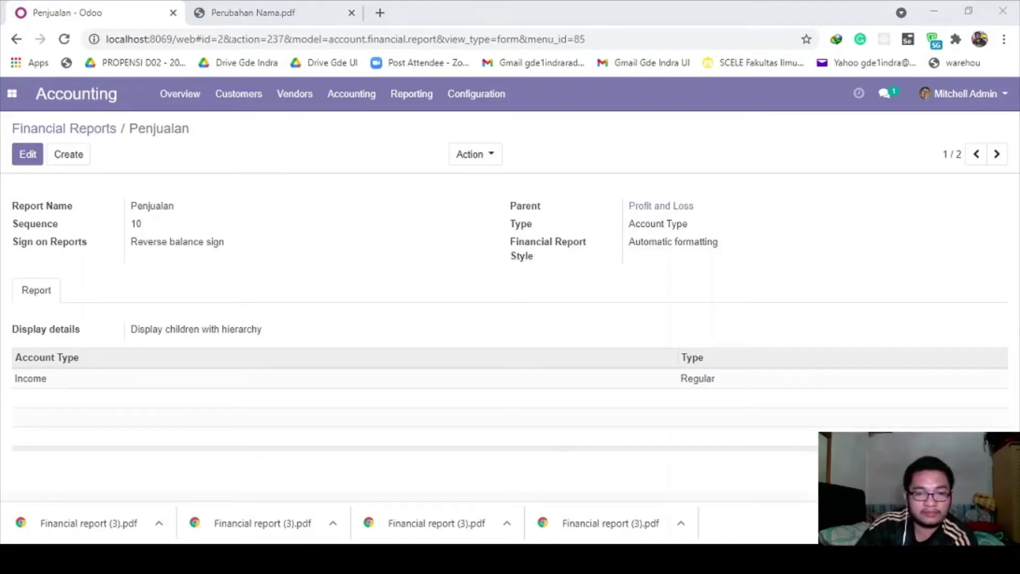
pyautogui.click(208, 418)
pyautogui.scroll(-1, 210, 414)
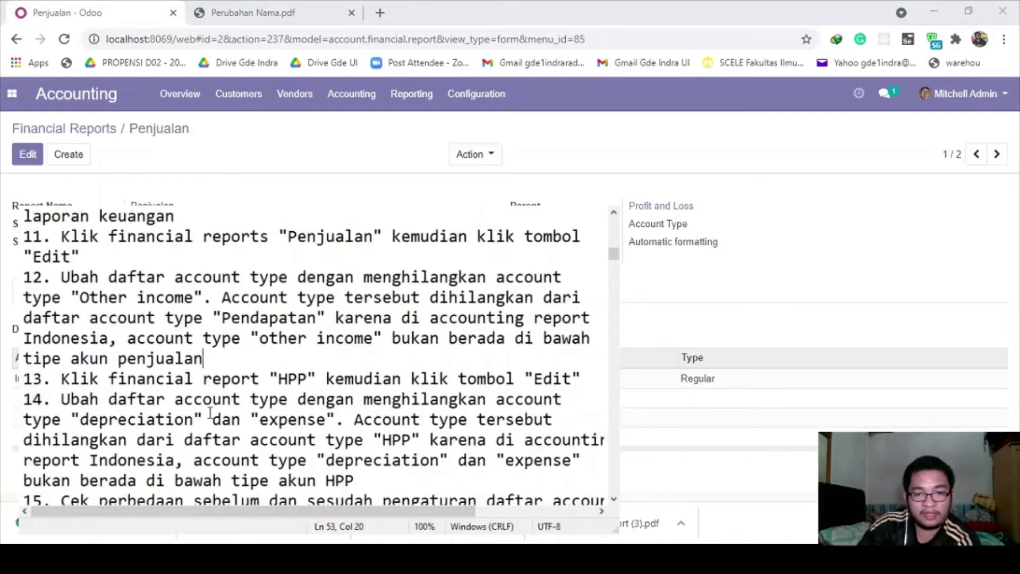
pyautogui.moveTo(81, 420); pyautogui.dragTo(336, 428)
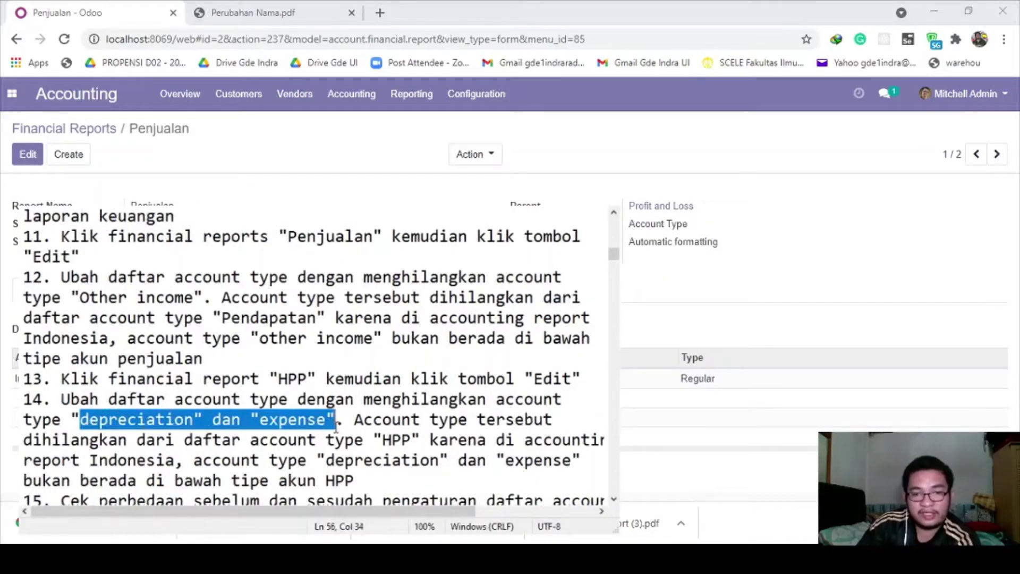
# Return to Odoo, remove the Depreciation and Expenses account types from the Harga Pokok Penjualan (HPP) report, and save the record
pyautogui.hotkey('alt', 'Tab')
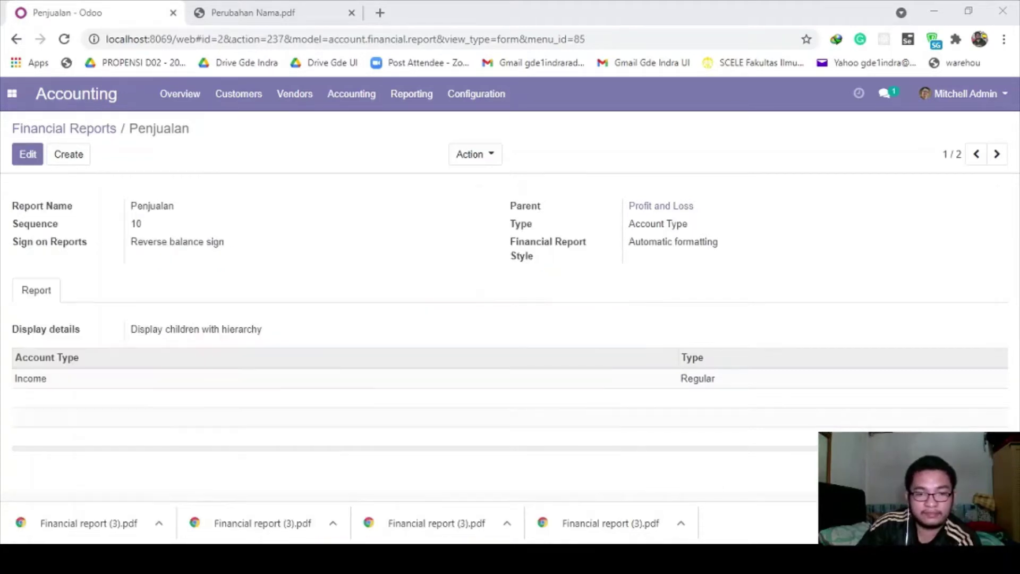
pyautogui.click(86, 134)
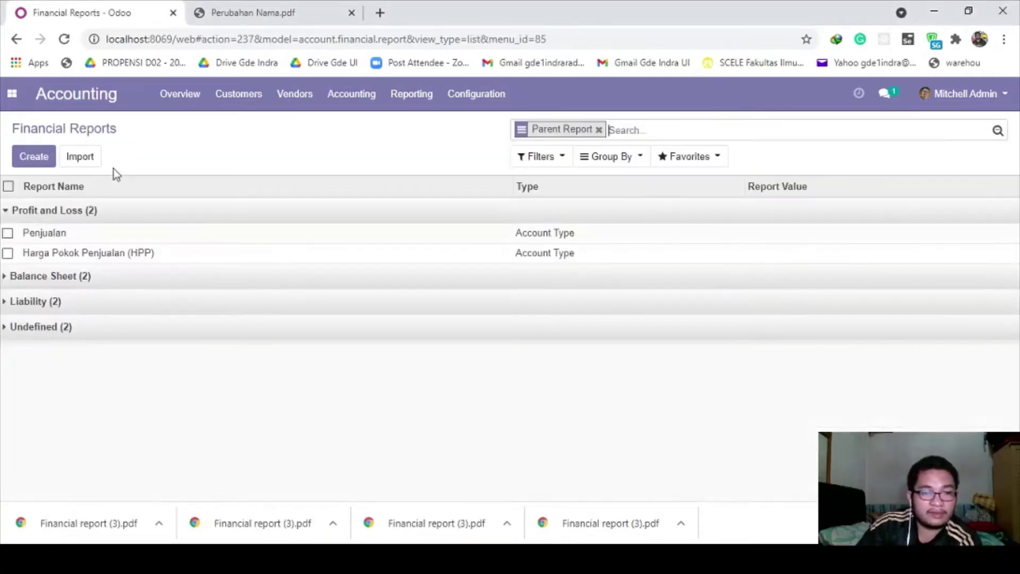
pyautogui.click(116, 255)
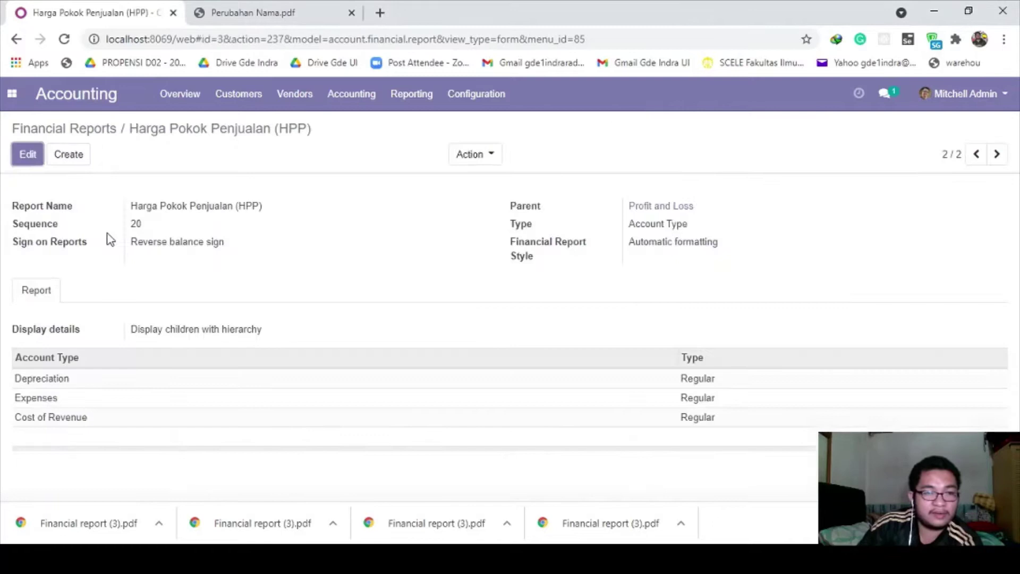
pyautogui.click(25, 155)
pyautogui.click(988, 391)
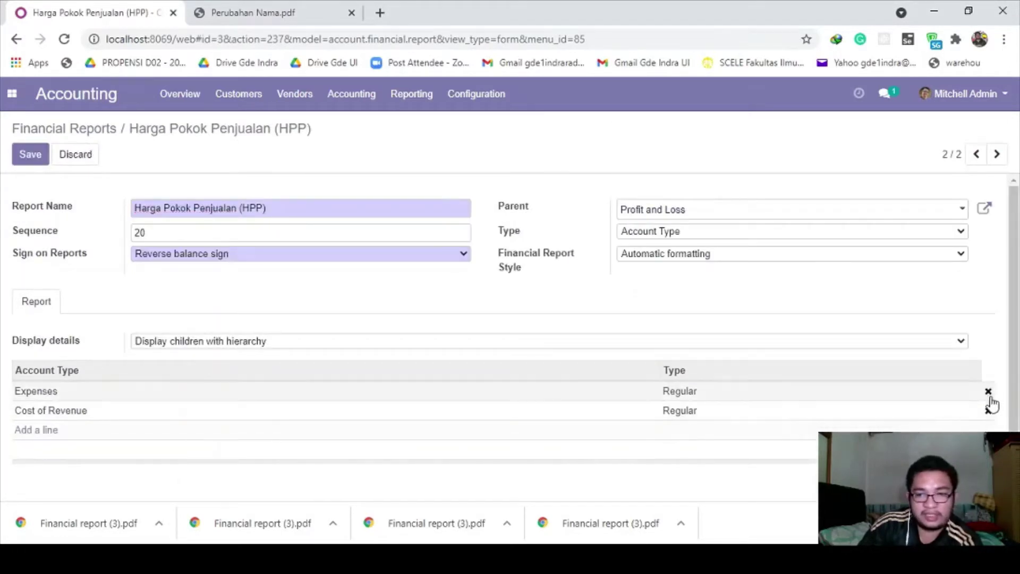
pyautogui.click(988, 391)
pyautogui.click(30, 157)
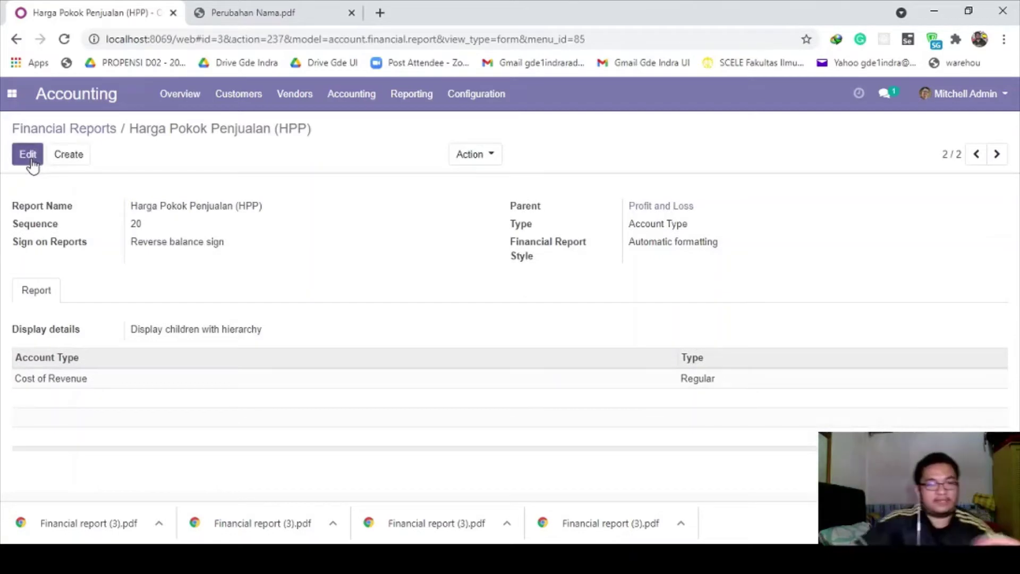
# Print the Profit and Loss report for all posted entries, consulting step 15 of the Notepad notes before printing
pyautogui.click(394, 106)
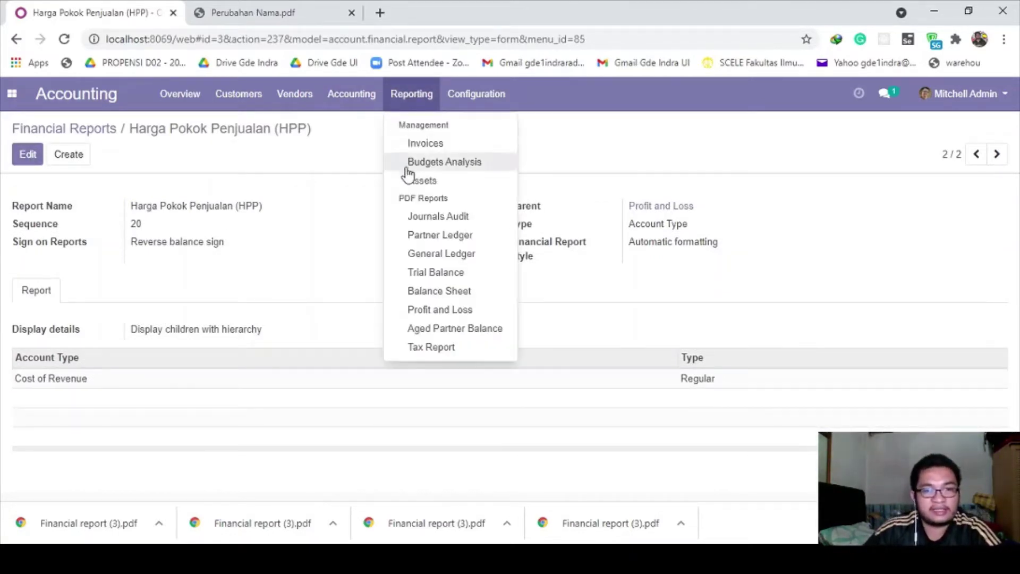
pyautogui.click(441, 311)
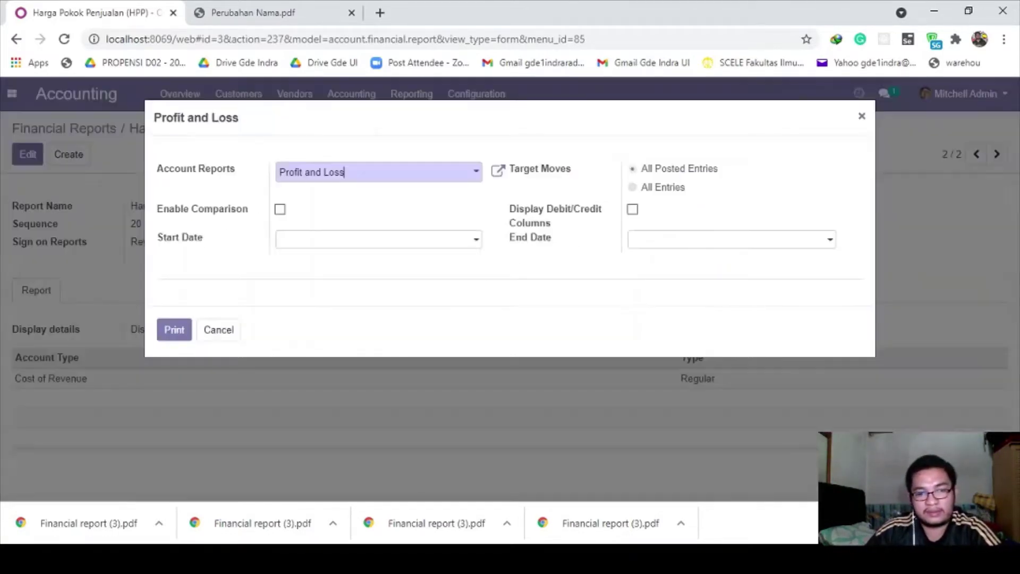
pyautogui.hotkey('alt', 'Tab')
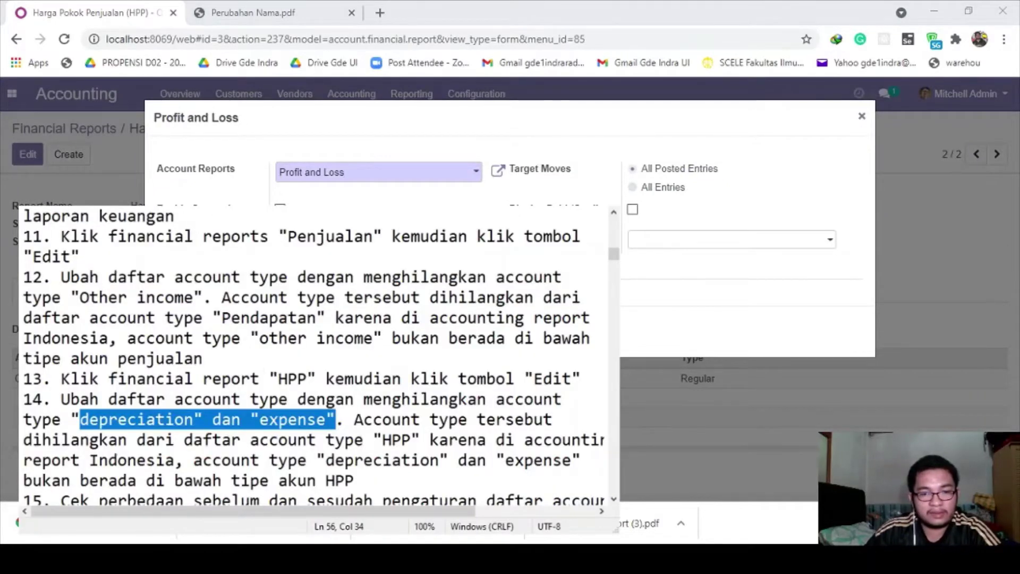
pyautogui.scroll(-1, 97, 442)
pyautogui.moveTo(61, 440); pyautogui.dragTo(302, 455)
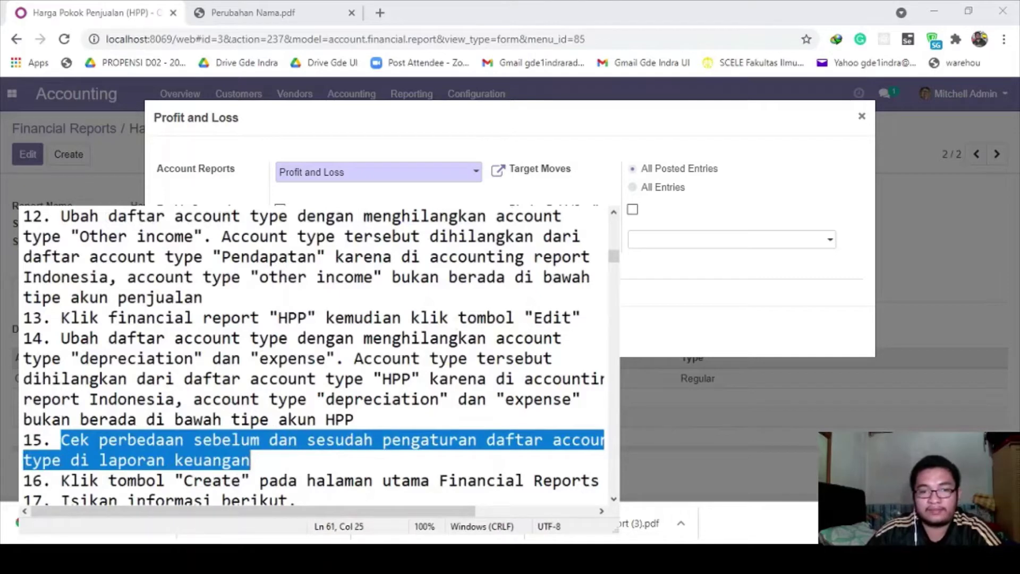
pyautogui.hotkey('alt', 'Tab')
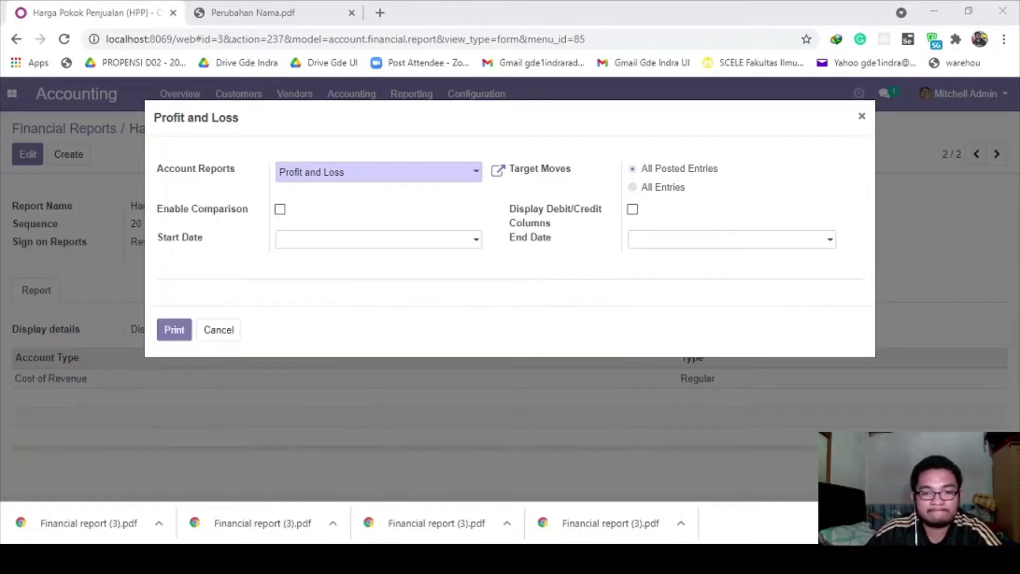
pyautogui.click(178, 330)
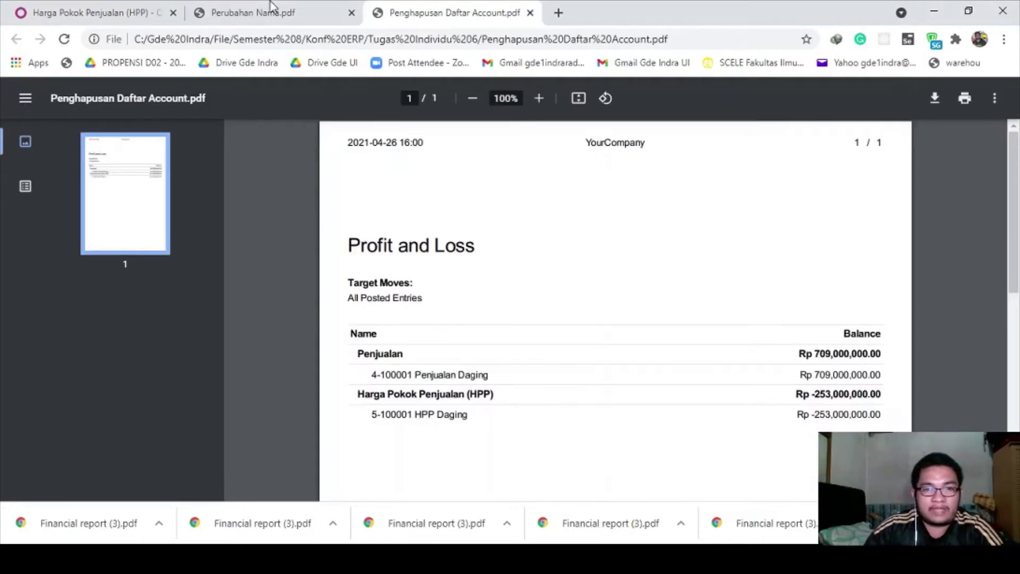
# Compare Perubahan Nama.pdf with Penghapusan Daftar Account.pdf, checking the account lines under Penjualan and Harga Pokok Penjualan (HPP)
pyautogui.click(270, 11)
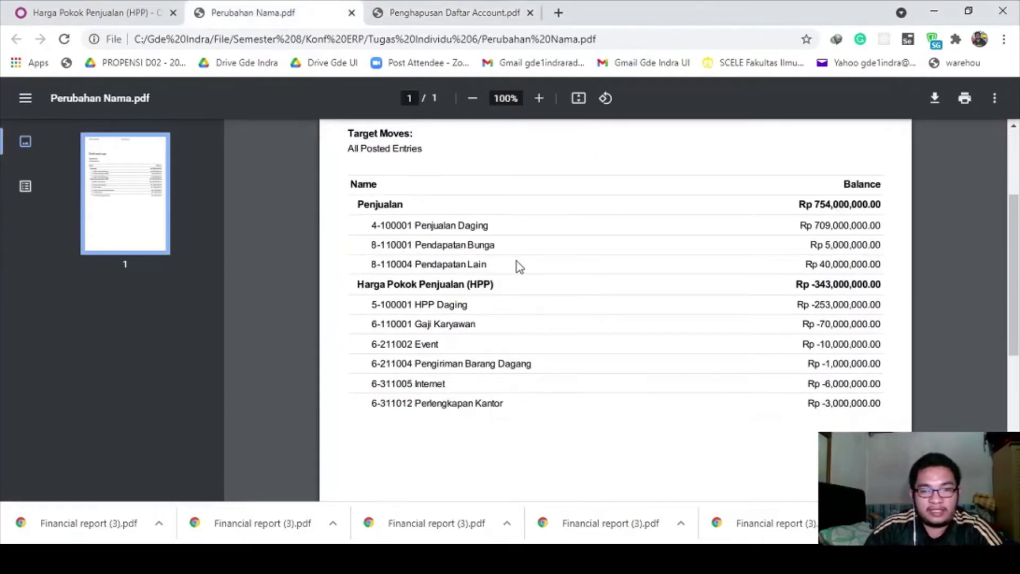
pyautogui.click(481, 12)
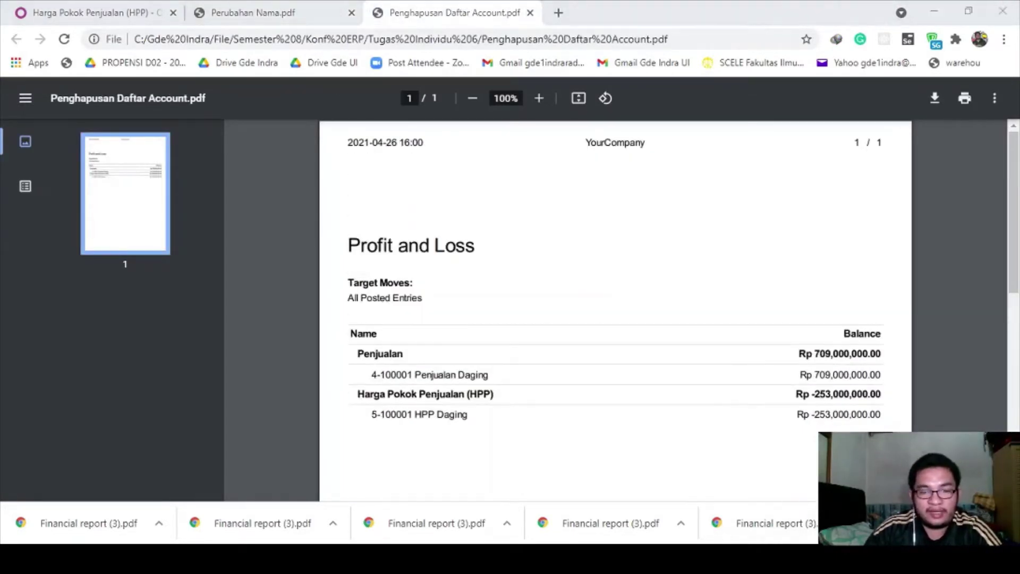
pyautogui.click(502, 399)
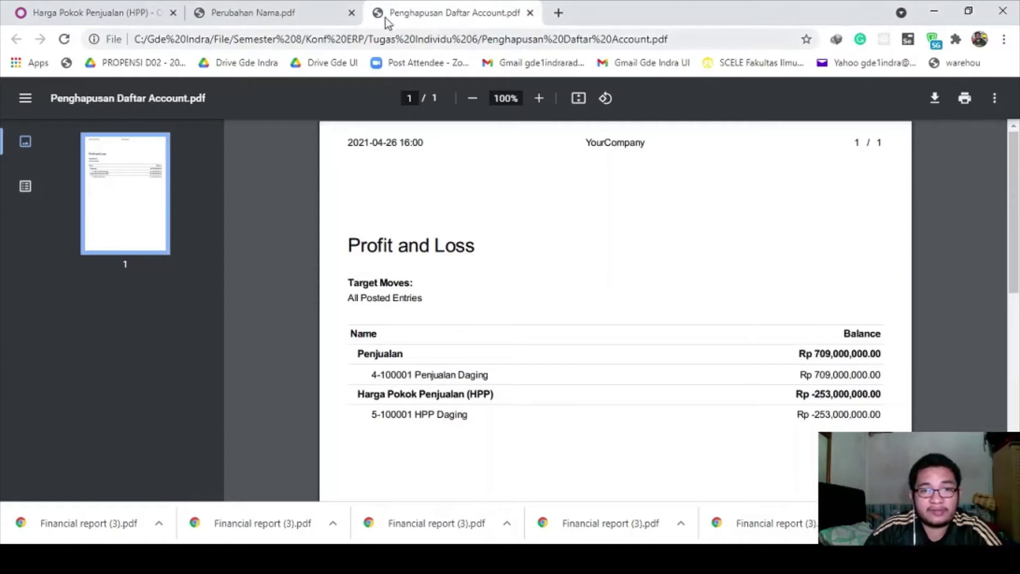
pyautogui.moveTo(366, 380); pyautogui.dragTo(536, 376)
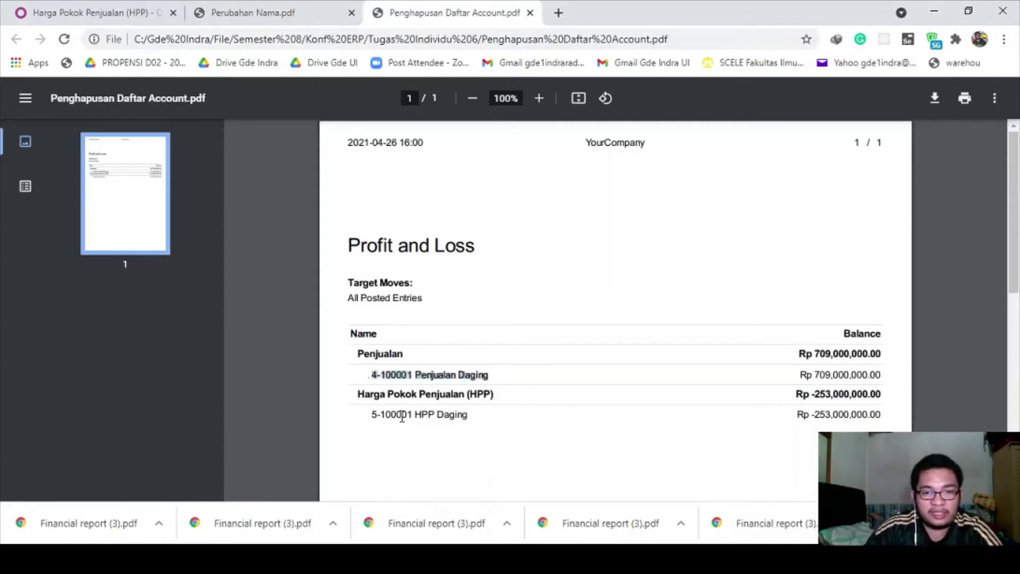
pyautogui.moveTo(372, 415); pyautogui.dragTo(482, 411)
pyautogui.click(482, 411)
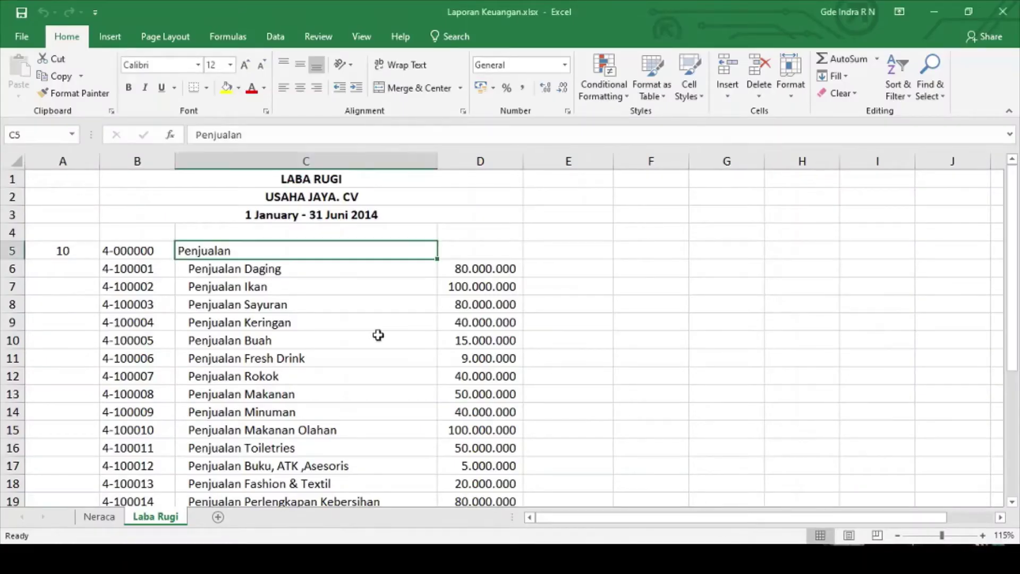
# Switch to Laporan Keuangan.xlsx in Excel and examine the Penjualan account lines and amounts on the Laba Rugi sheet
pyautogui.scroll(-1, 136, 258)
pyautogui.scroll(1, 138, 259)
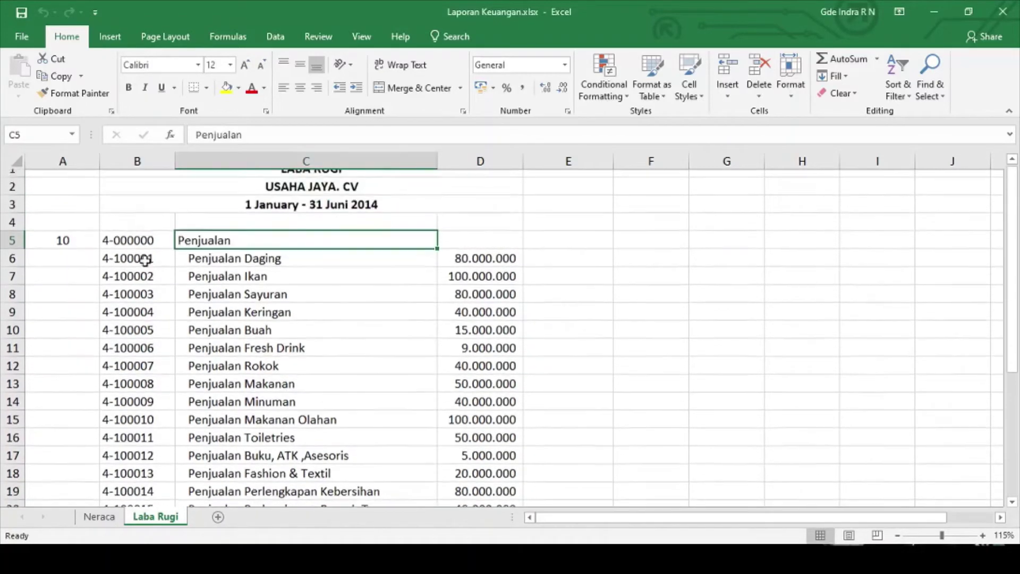
pyautogui.click(193, 268)
pyautogui.click(462, 270)
pyautogui.scroll(-2, 460, 304)
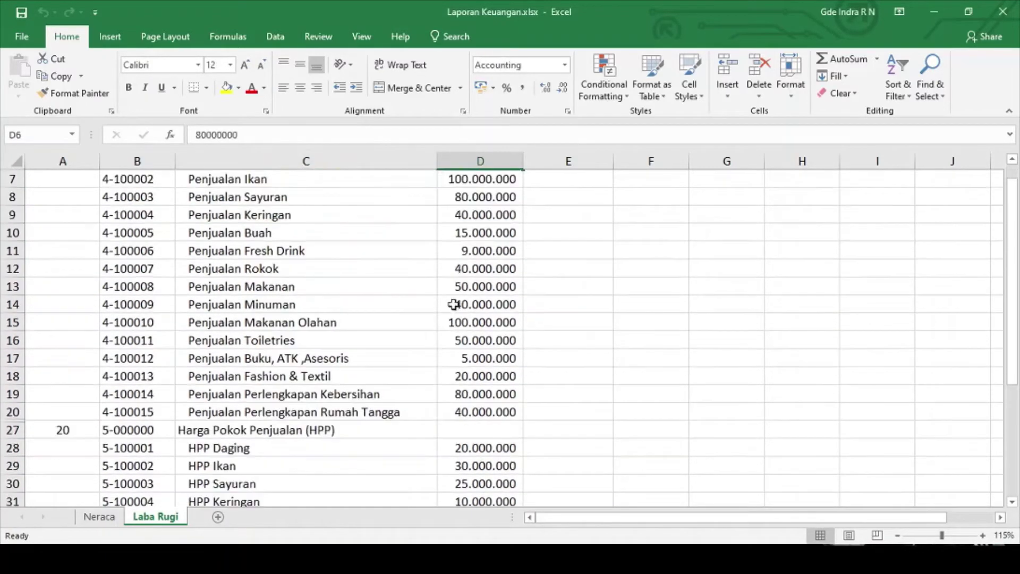
pyautogui.scroll(2, 451, 305)
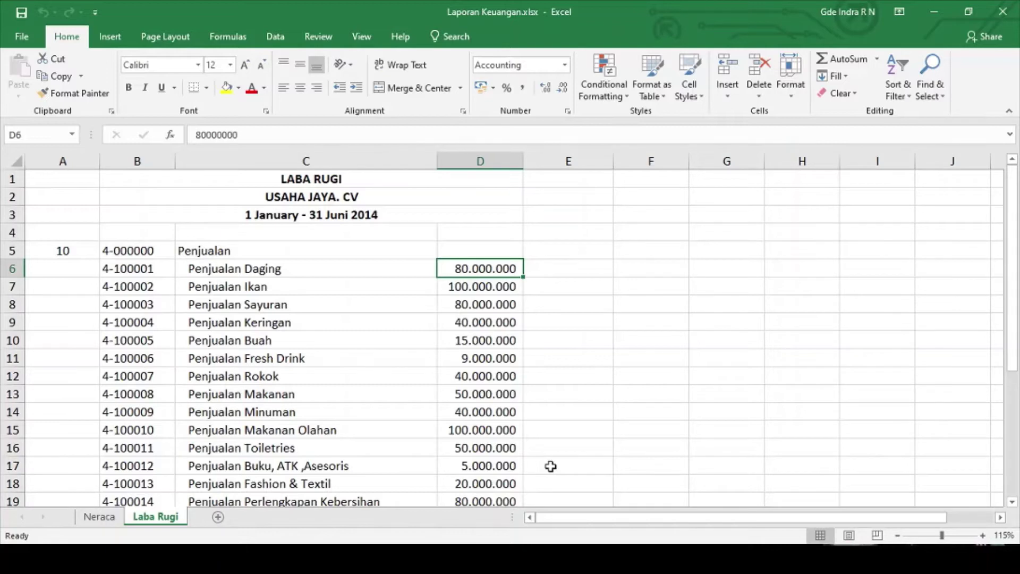
pyautogui.click(254, 286)
pyautogui.click(271, 269)
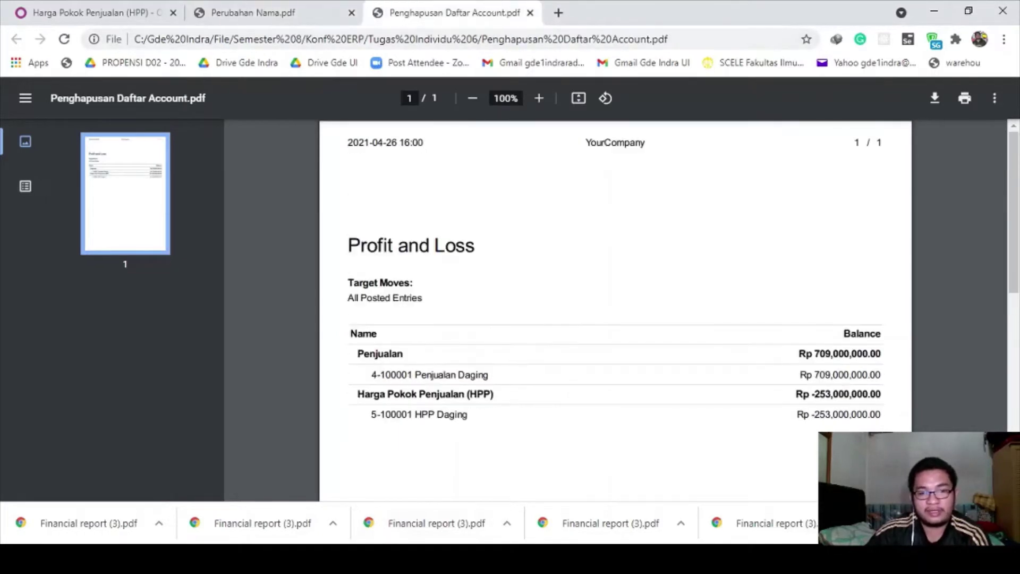
# Switch to the Notepad notes and read steps 16 and 17 on the name and sequence for creating the gross profit report
pyautogui.click(730, 556)
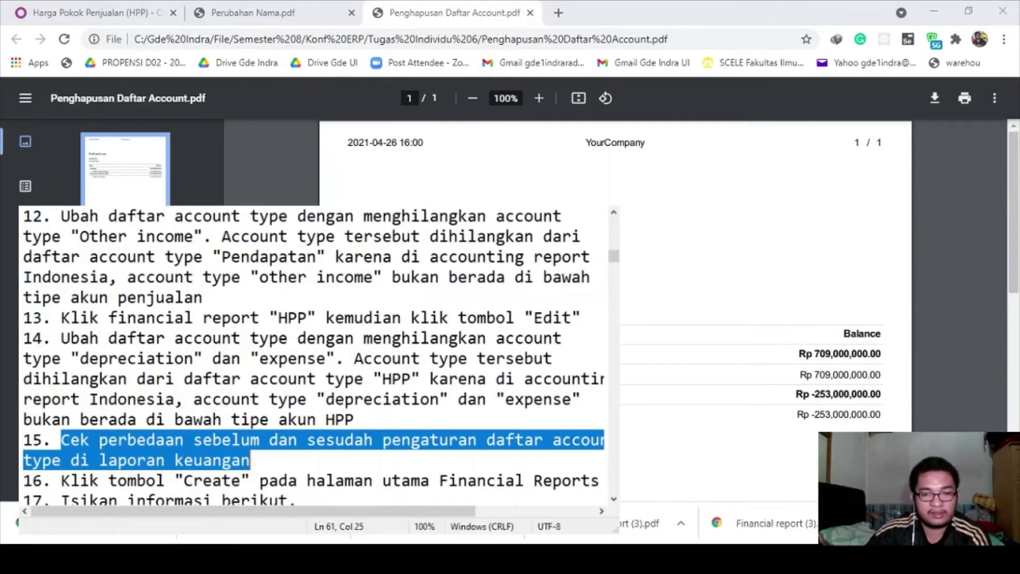
pyautogui.click(113, 478)
pyautogui.scroll(-1, 117, 477)
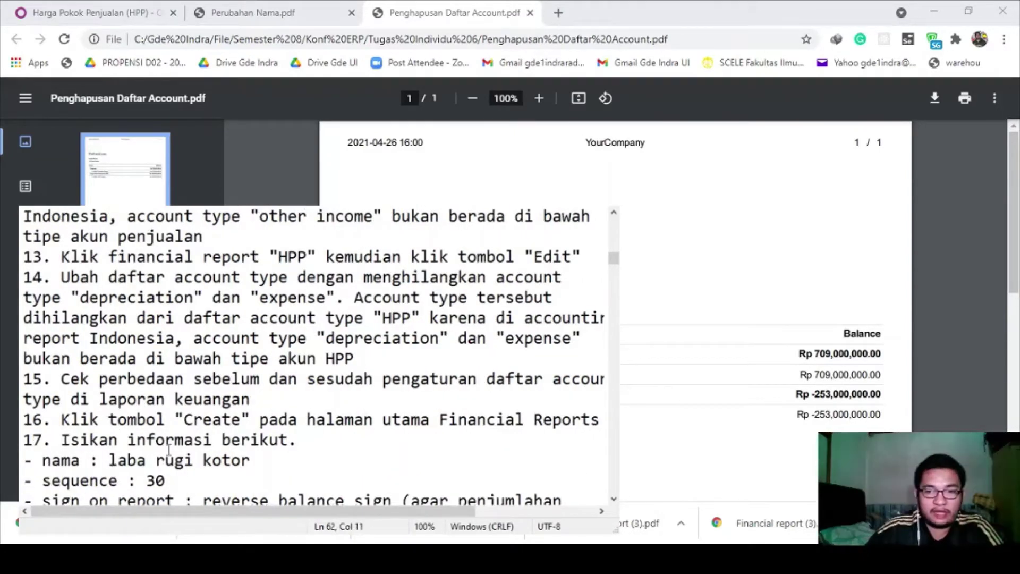
pyautogui.scroll(-1, 66, 427)
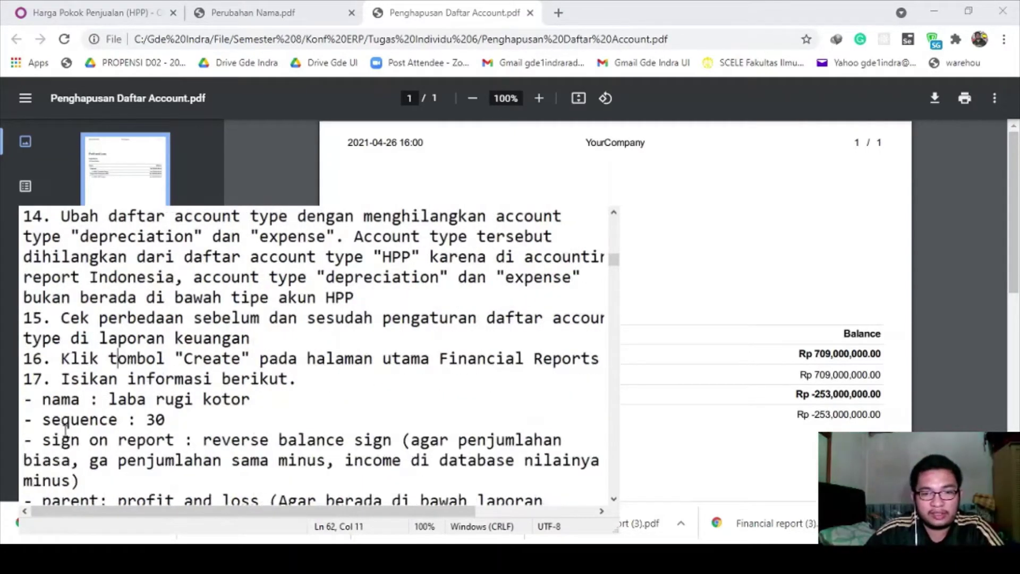
pyautogui.moveTo(71, 379); pyautogui.dragTo(257, 421)
pyautogui.click(204, 406)
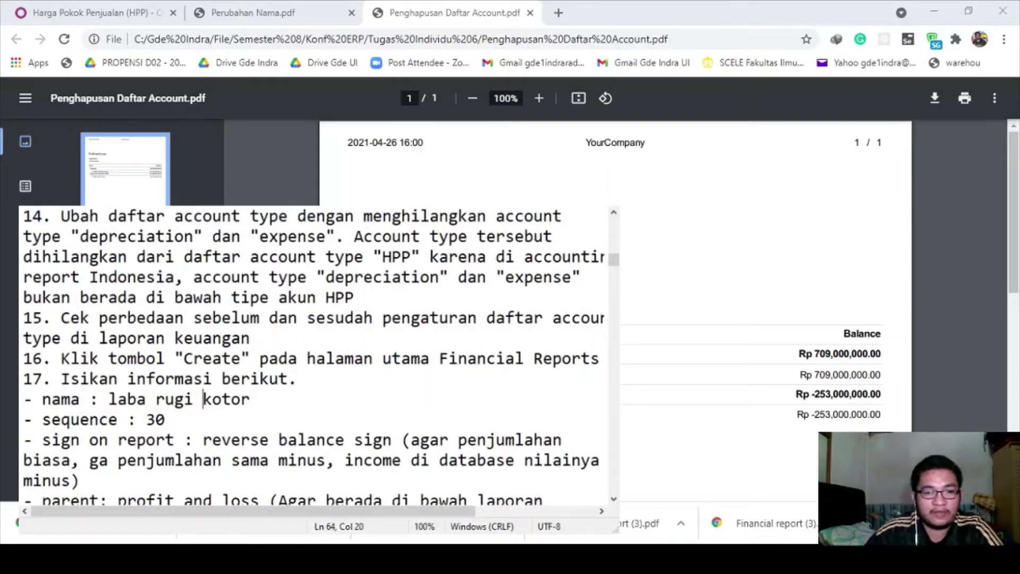
# Return to the Laba Rugi sheet in Excel and examine the Laba (Rugi) Kotor row and its amount
pyautogui.hotkey('alt', 'Tab')
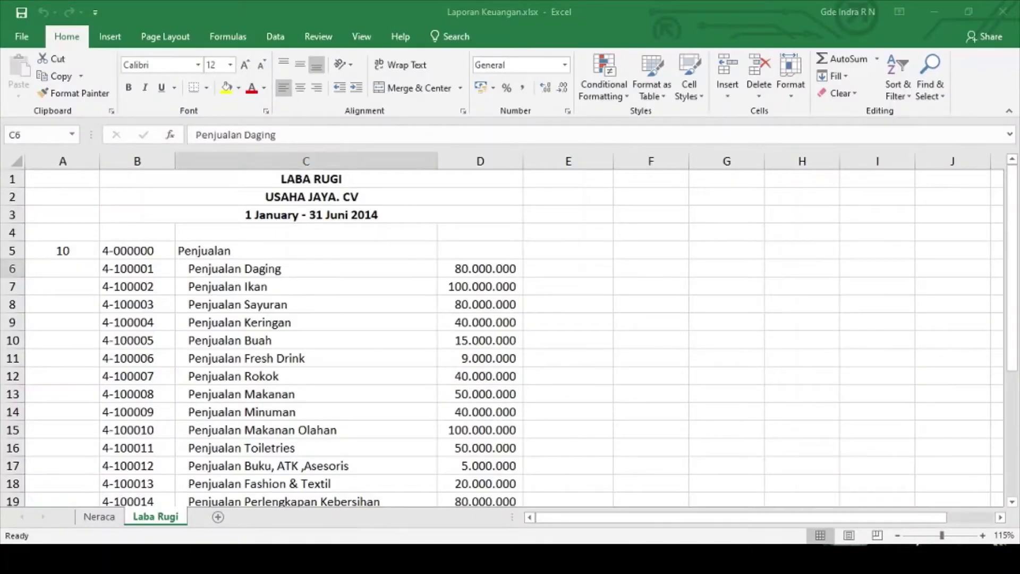
pyautogui.scroll(-4, 372, 401)
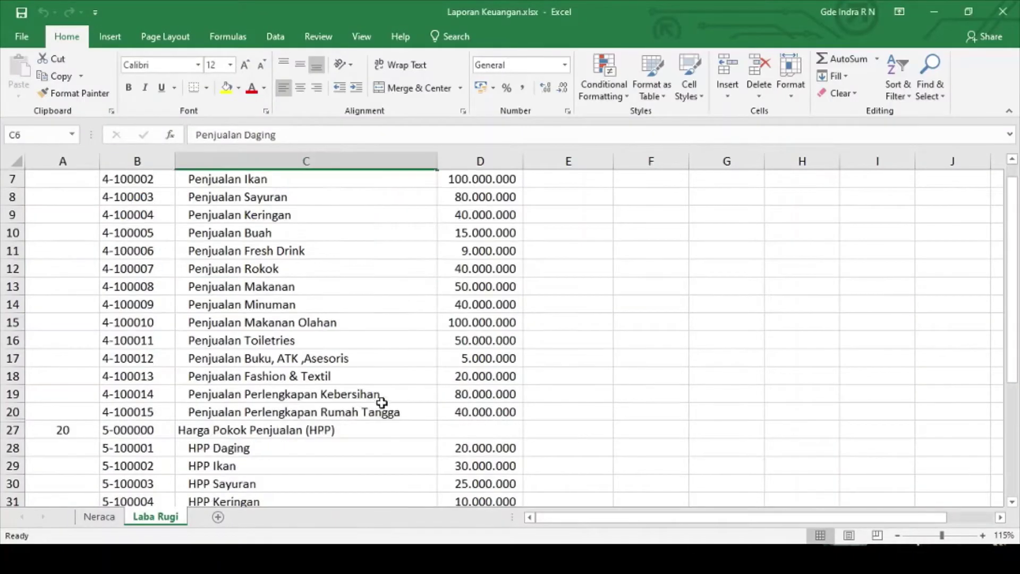
pyautogui.scroll(-6, 366, 399)
pyautogui.click(228, 429)
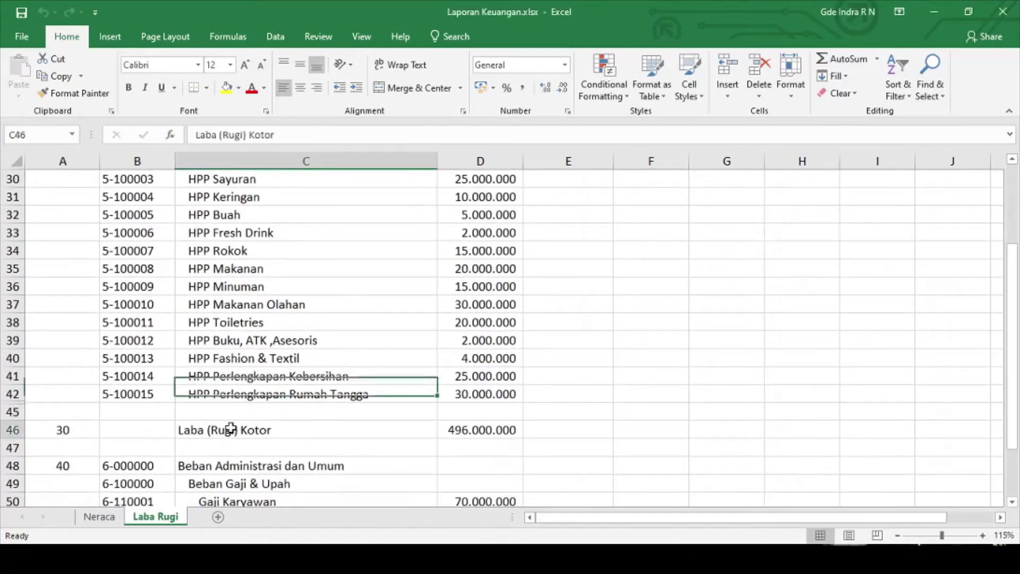
pyautogui.click(452, 428)
pyautogui.click(360, 427)
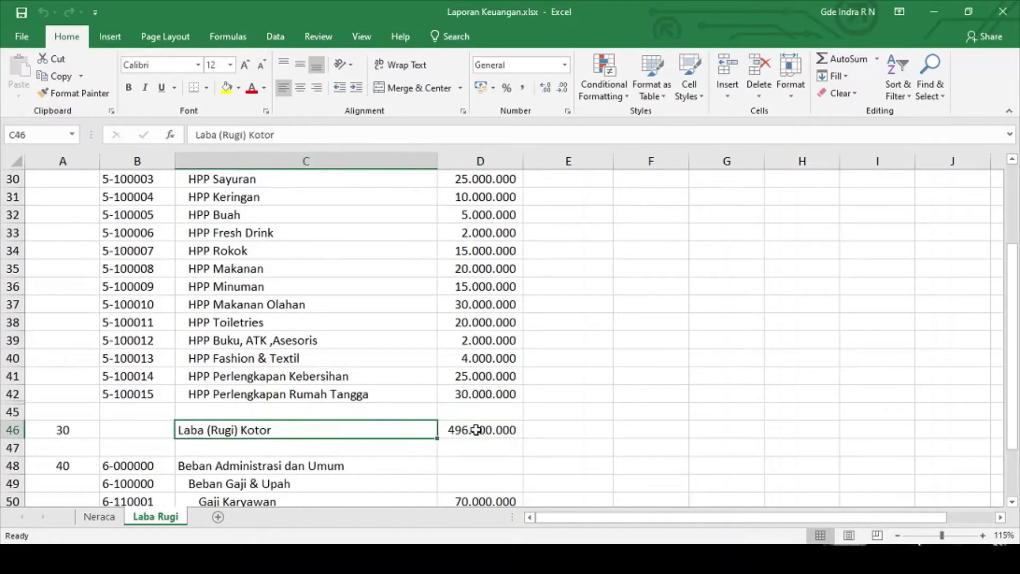
pyautogui.click(462, 427)
pyautogui.click(379, 429)
pyautogui.hotkey('alt', 'Tab')
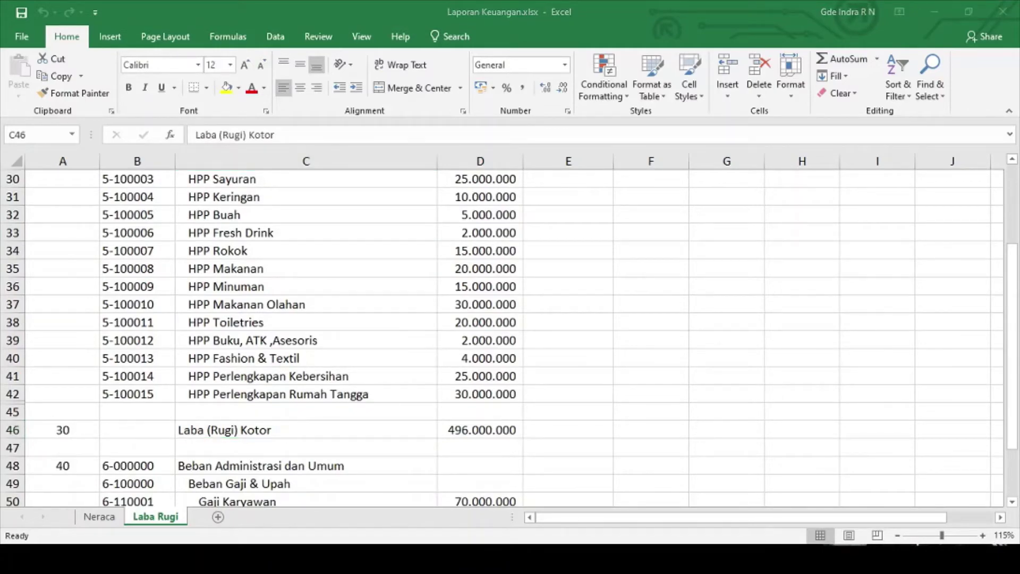
# Switch to the Notepad notes and read step 17's name, sequence, sign, parent, display detail and account type settings for laba rugi kotor
pyautogui.hotkey('alt', 'Tab')
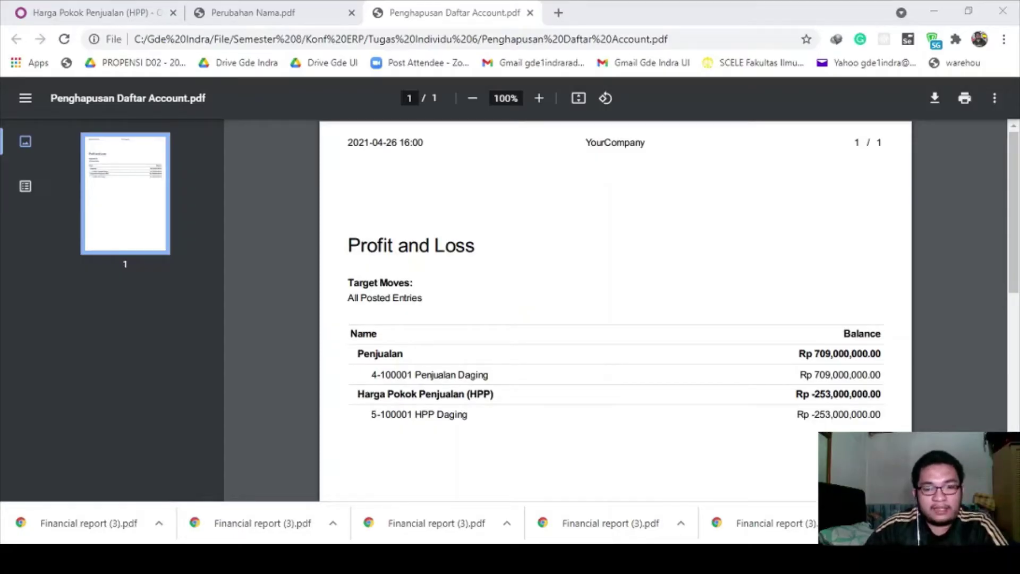
pyautogui.hotkey('alt', 'Tab')
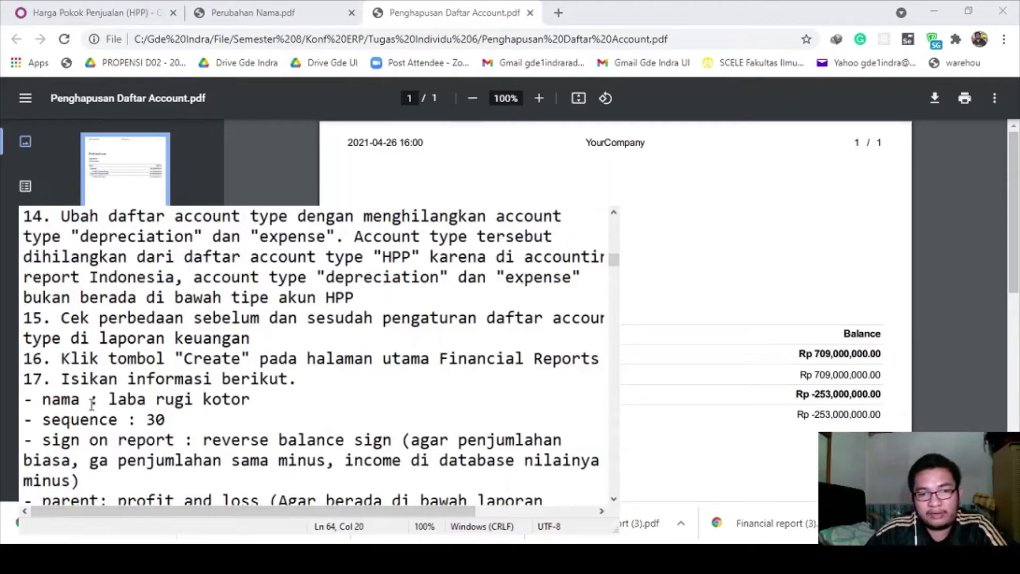
pyautogui.moveTo(24, 398); pyautogui.dragTo(194, 399)
pyautogui.click(193, 399)
pyautogui.scroll(-2, 125, 385)
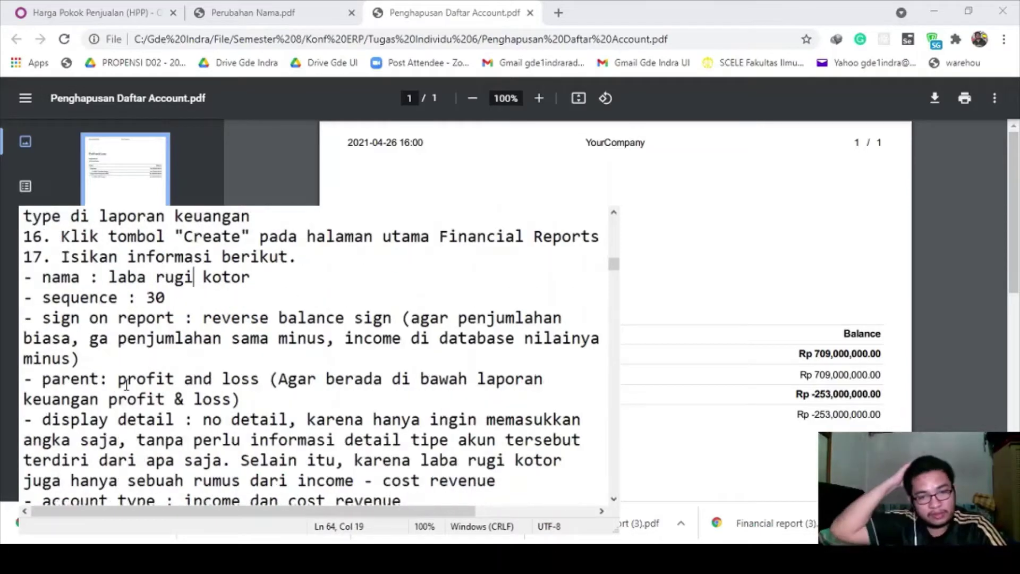
pyautogui.scroll(-1, 127, 386)
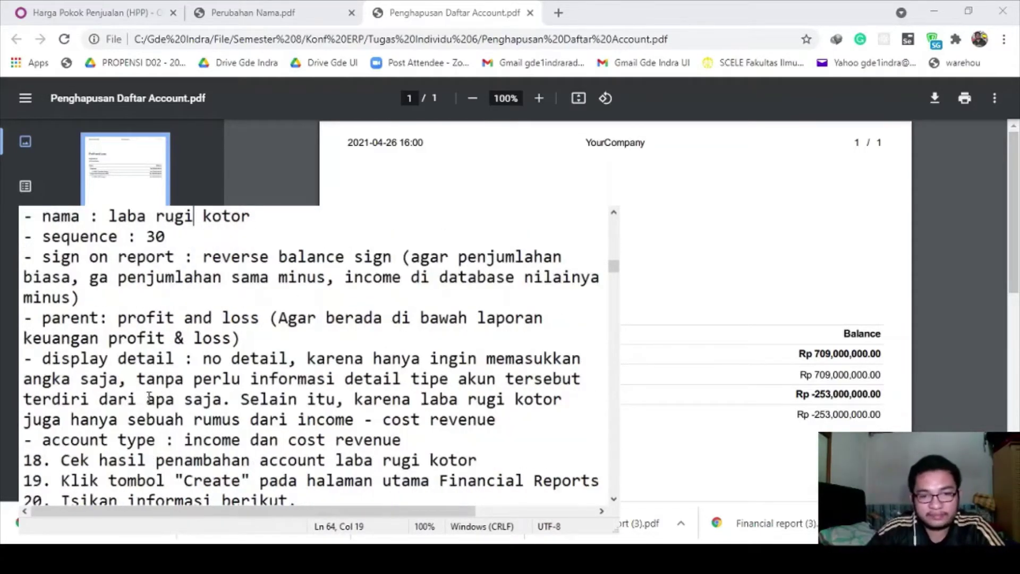
pyautogui.scroll(3, 158, 403)
pyautogui.scroll(-1, 171, 421)
pyautogui.scroll(3, 171, 421)
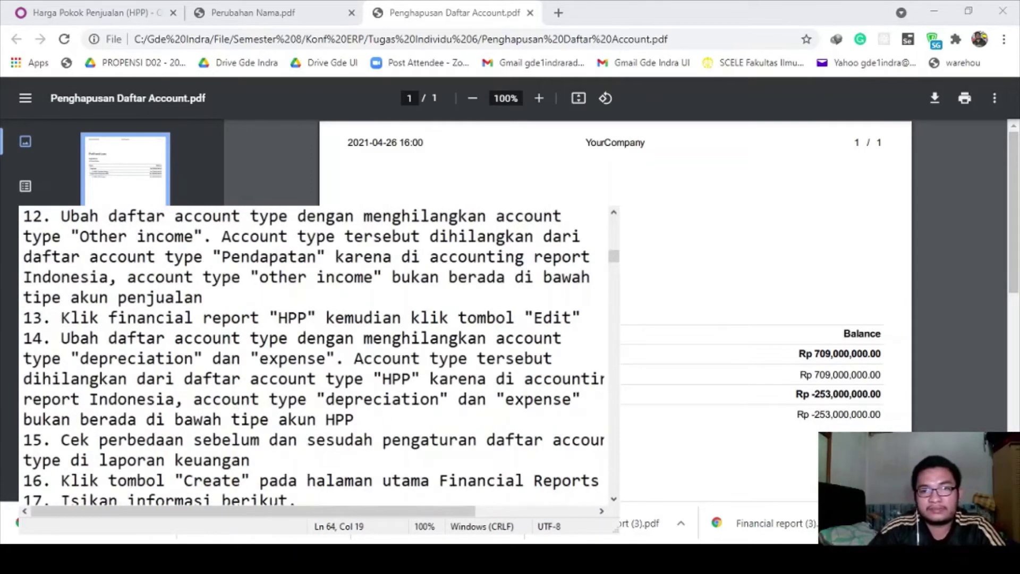
pyautogui.hotkey('alt', 'Tab')
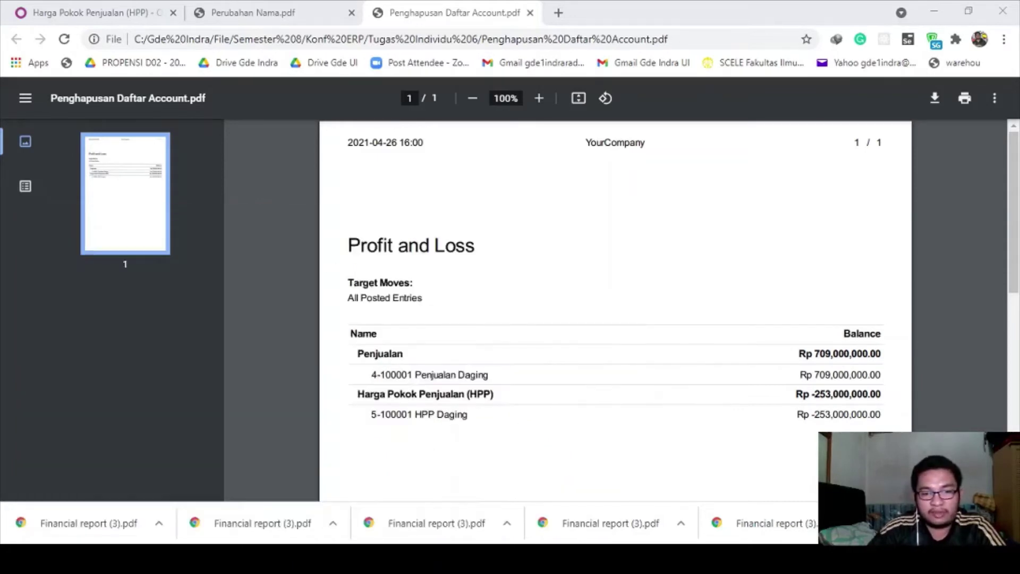
# Return to Odoo's Financial Reports and start a new report named laba rugi kotor with sequence 30
pyautogui.click(118, 10)
pyautogui.click(222, 328)
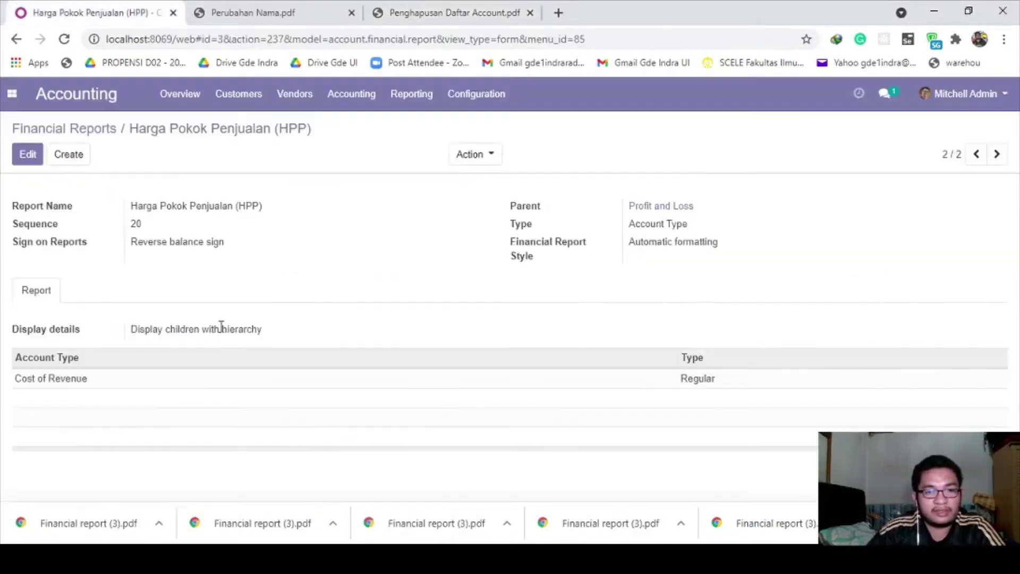
pyautogui.click(97, 131)
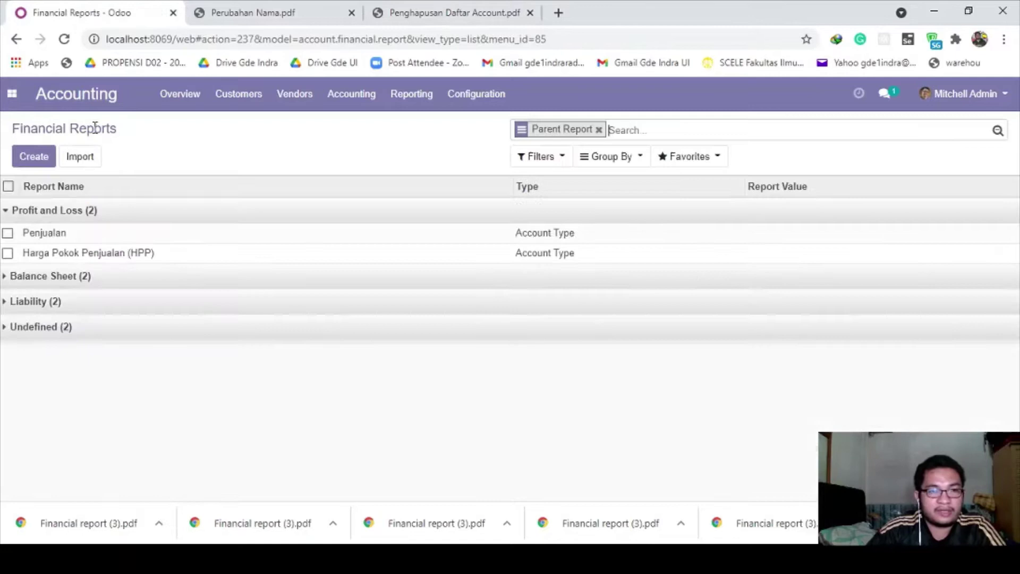
pyautogui.click(35, 155)
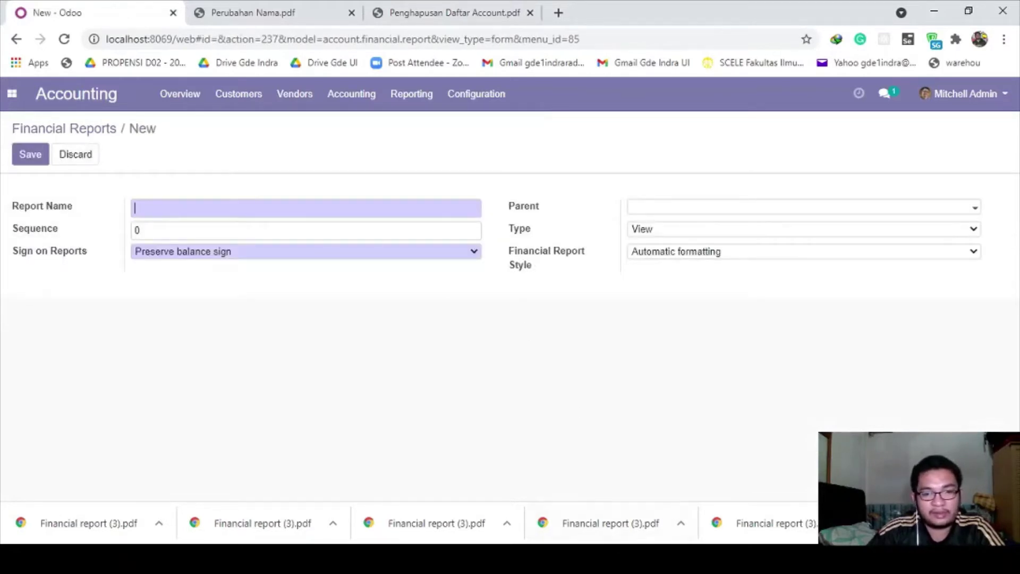
pyautogui.hotkey('alt', 'Tab')
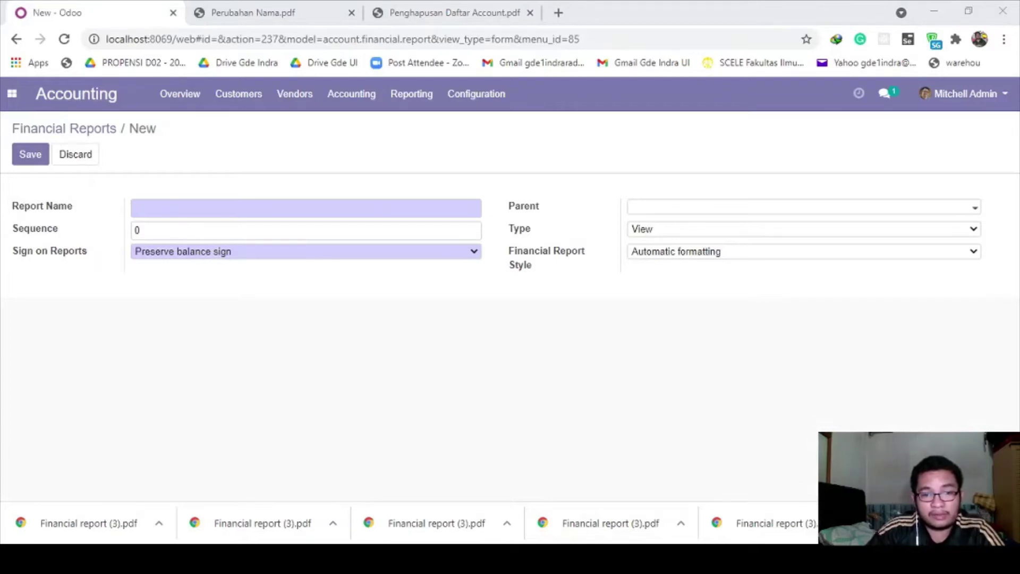
pyautogui.click(154, 202)
pyautogui.write('laba rugi kotor')
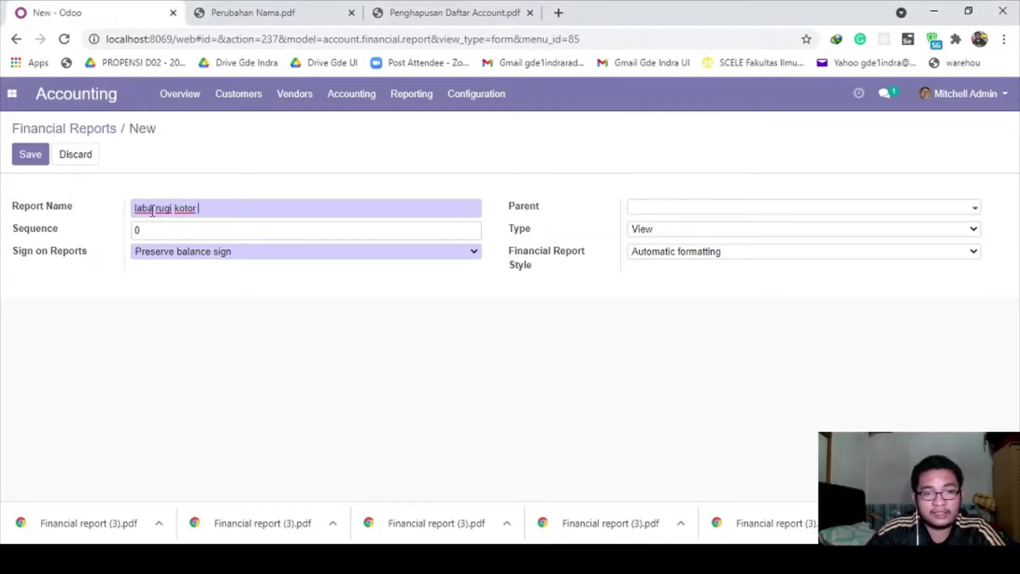
pyautogui.click(153, 230)
pyautogui.press('BackSpace')
pyautogui.write('30')
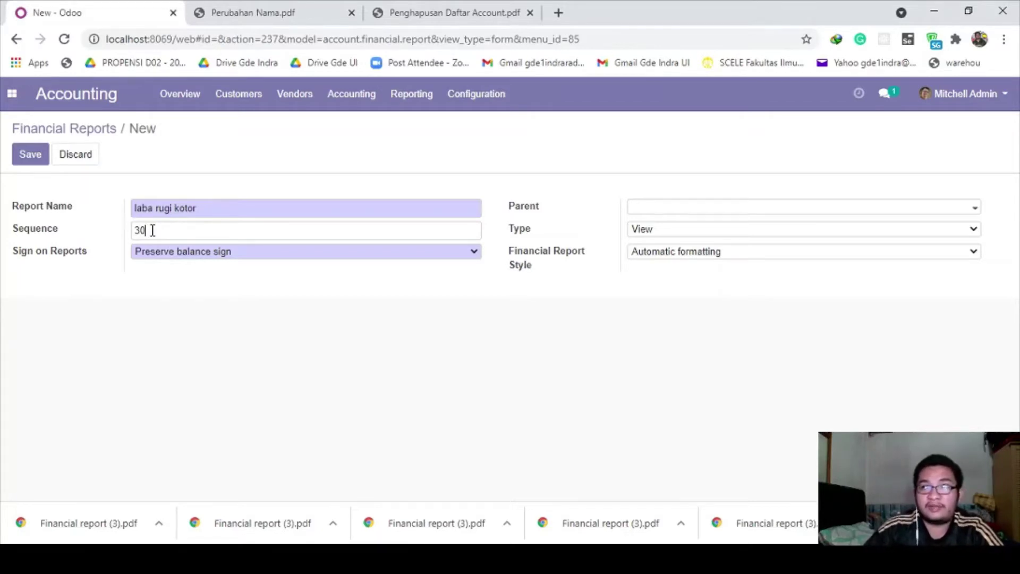
# Set the new report's sign to Reverse balance sign, its parent to Profit and Loss and its type to Account Type
pyautogui.click(183, 254)
pyautogui.click(182, 268)
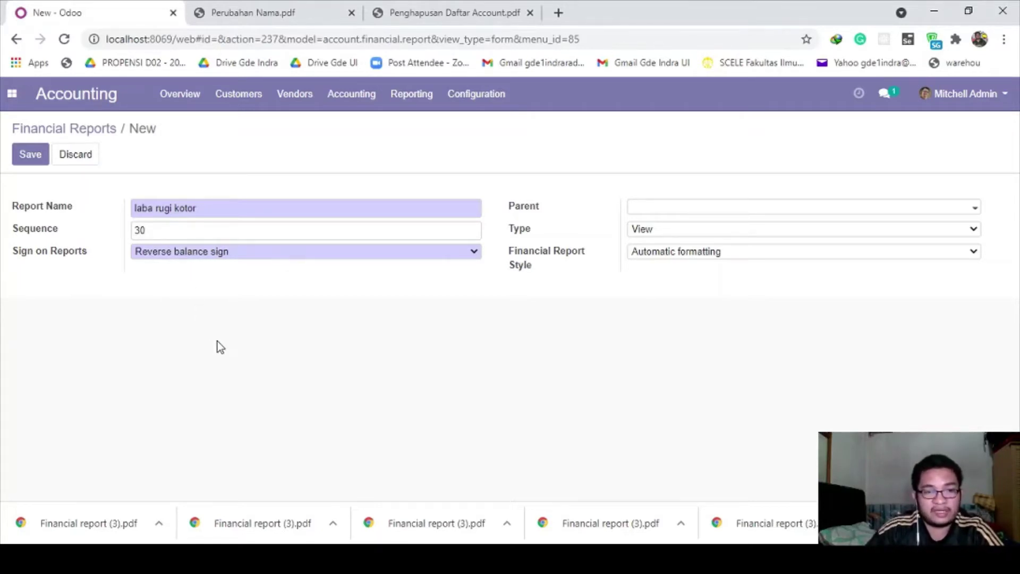
pyautogui.click(654, 211)
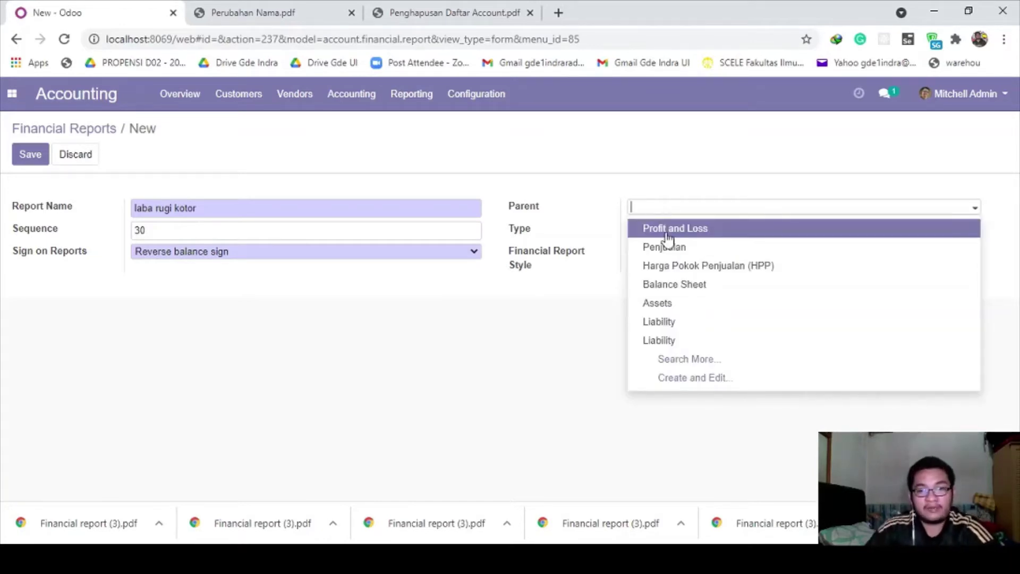
pyautogui.click(667, 231)
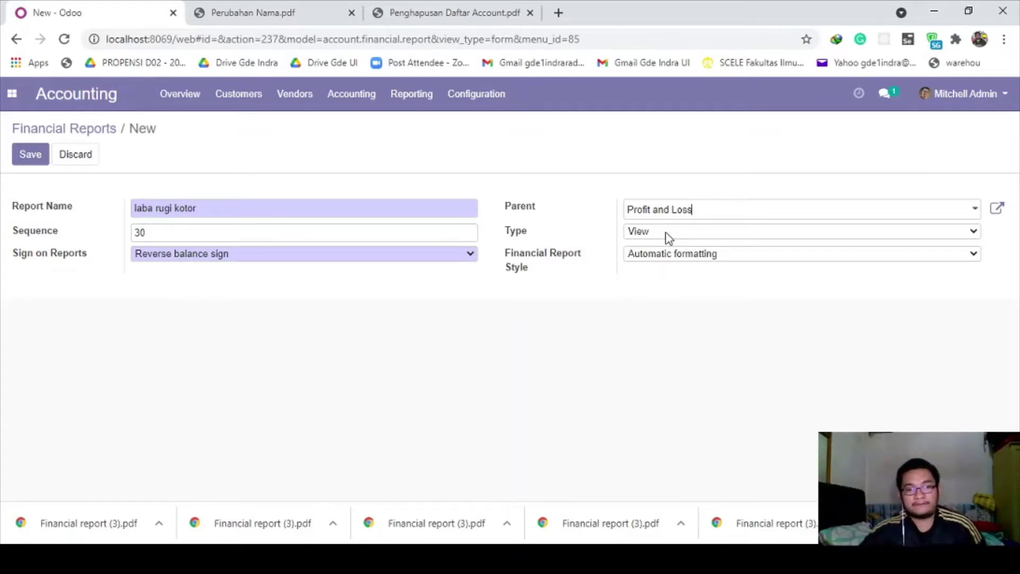
pyautogui.click(671, 281)
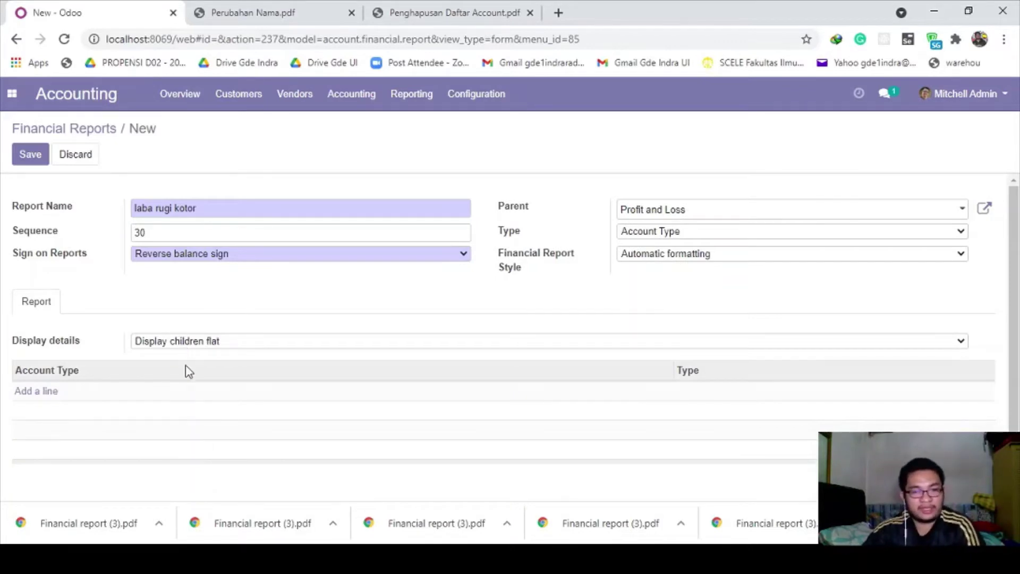
pyautogui.click(44, 393)
pyautogui.scroll(-3, 267, 332)
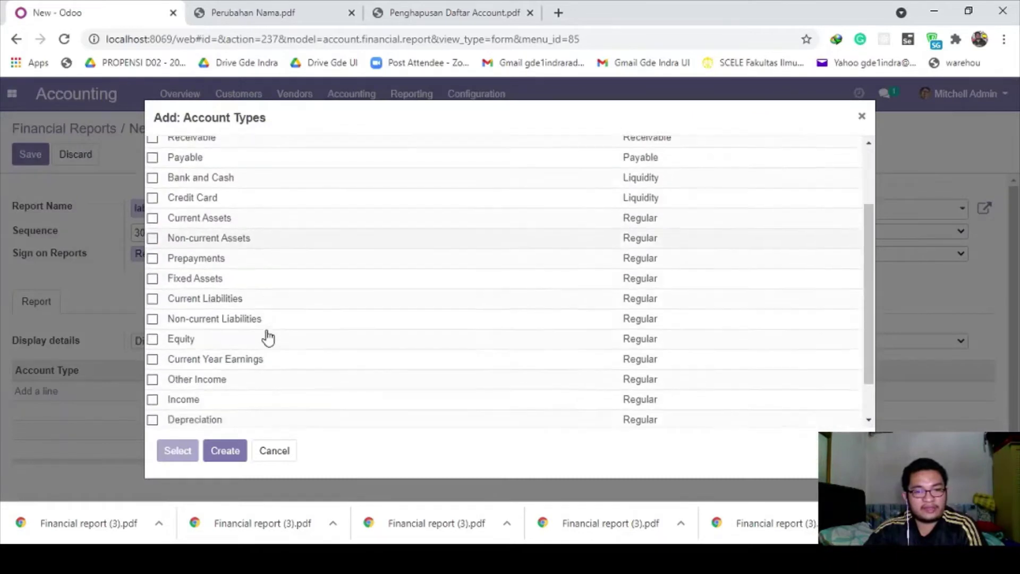
pyautogui.scroll(3, 268, 334)
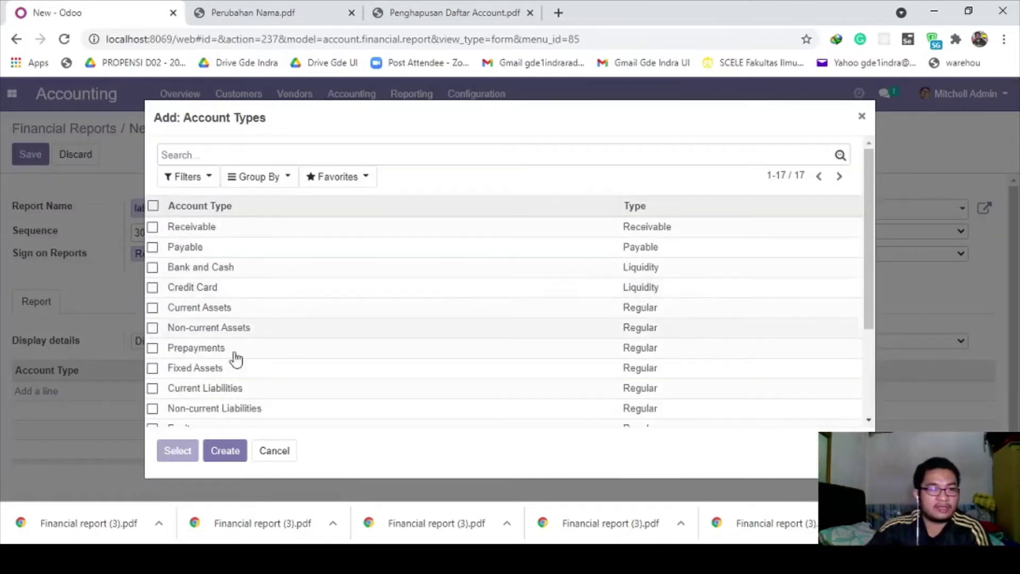
pyautogui.click(273, 451)
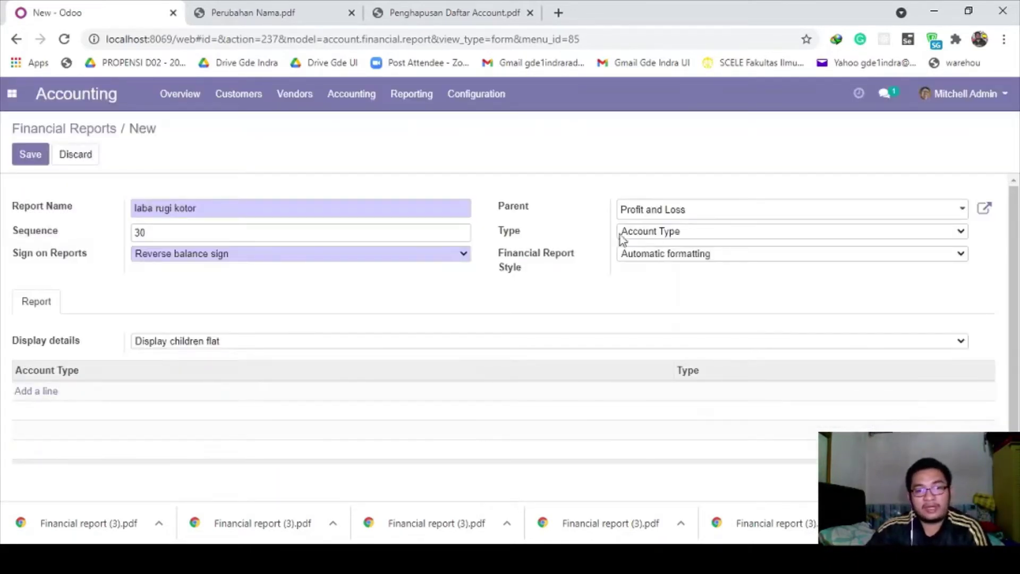
# Set the report's display details to No detail and add the Income account type
pyautogui.click(188, 387)
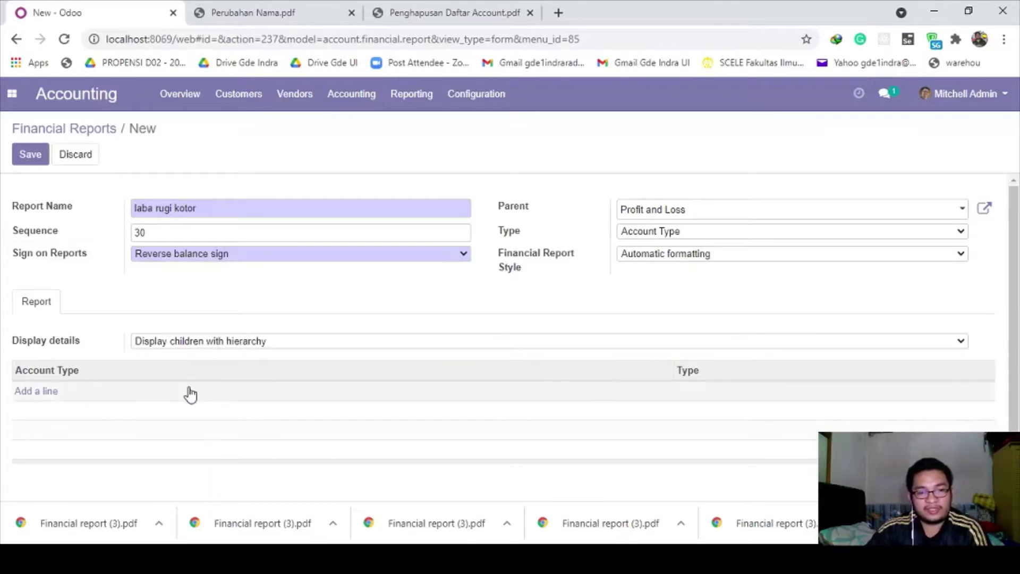
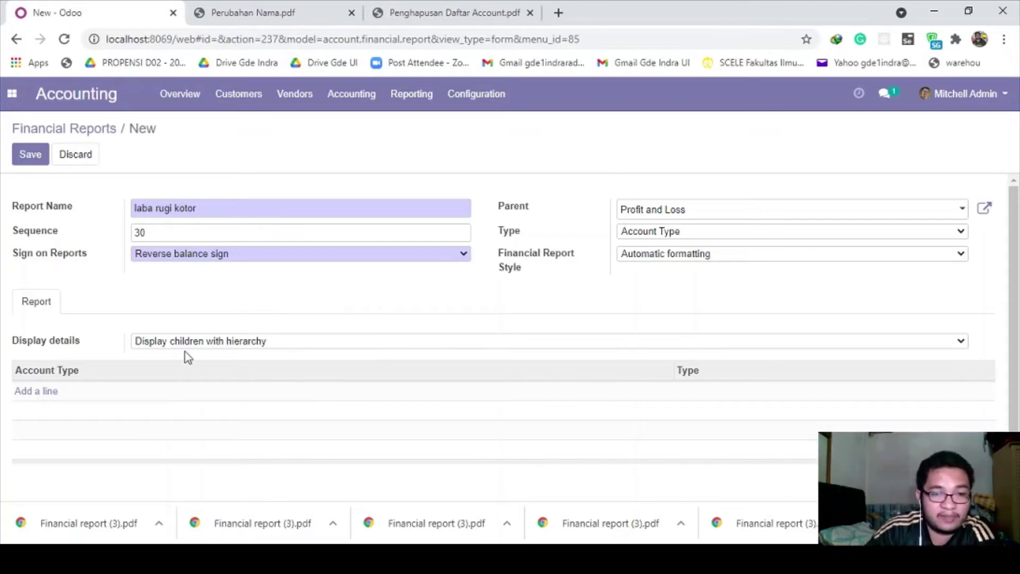
pyautogui.click(181, 369)
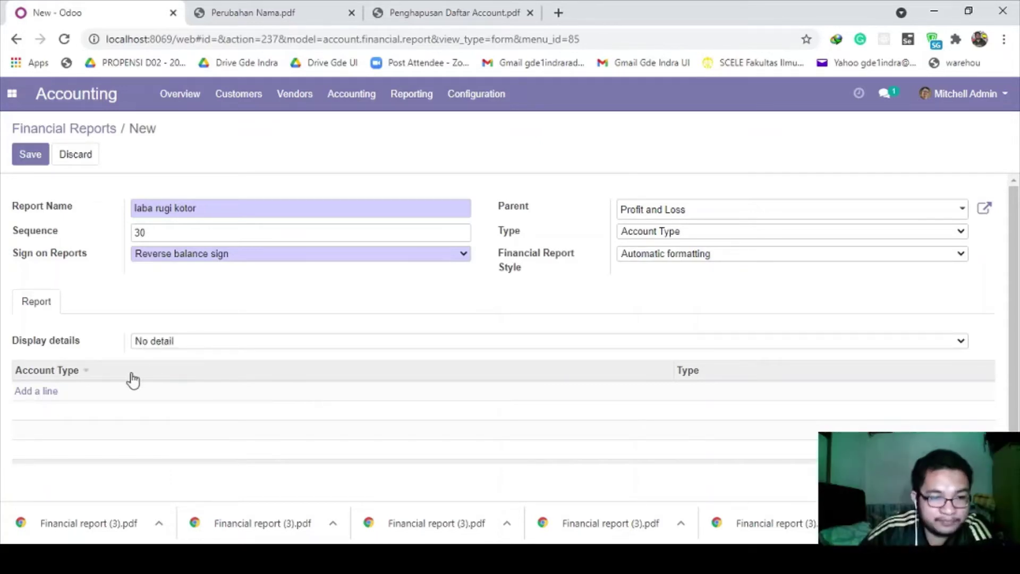
pyautogui.click(44, 393)
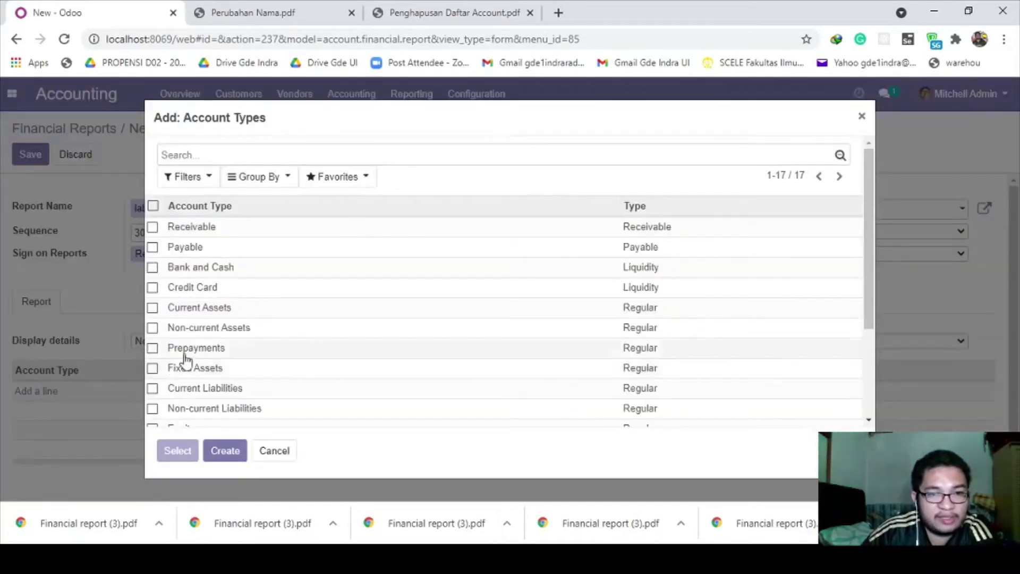
pyautogui.write('incom')
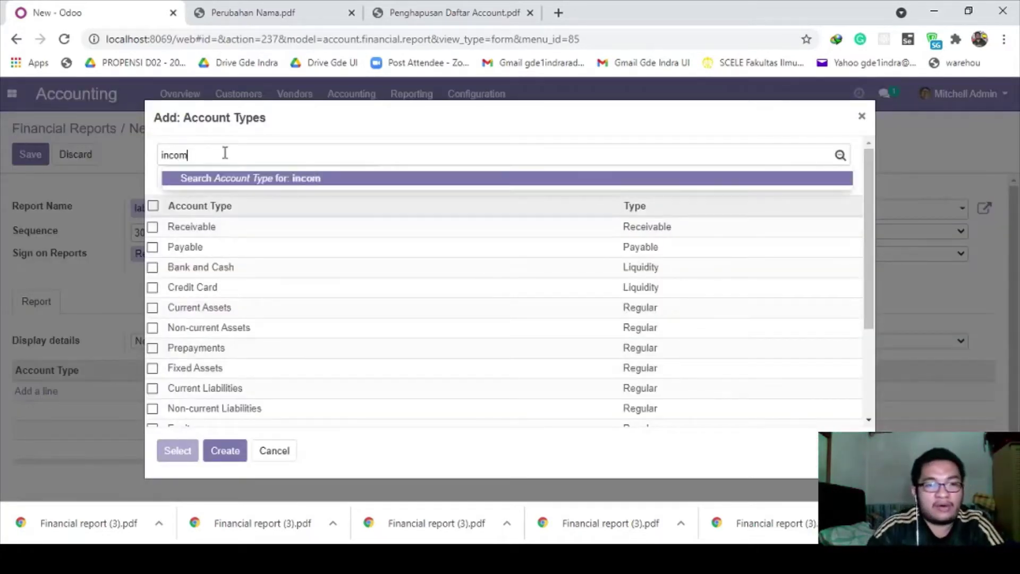
pyautogui.press('Return')
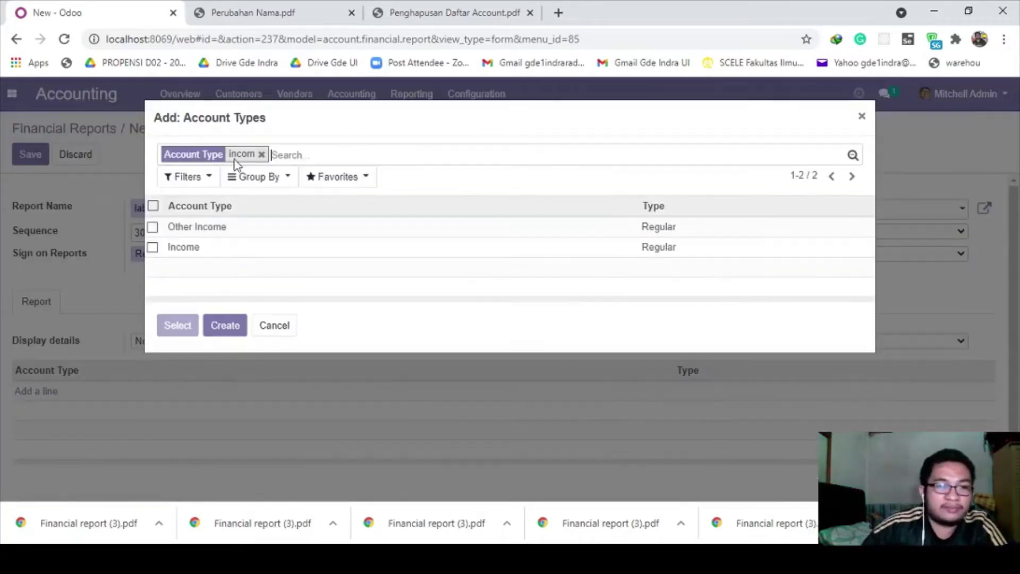
pyautogui.click(153, 247)
pyautogui.click(184, 320)
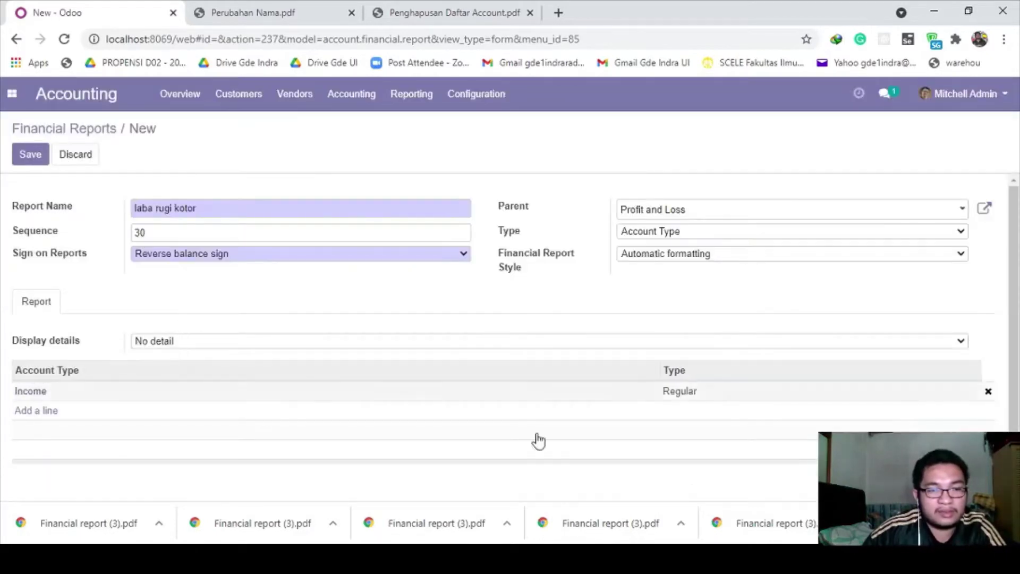
pyautogui.hotkey('alt', 'Tab')
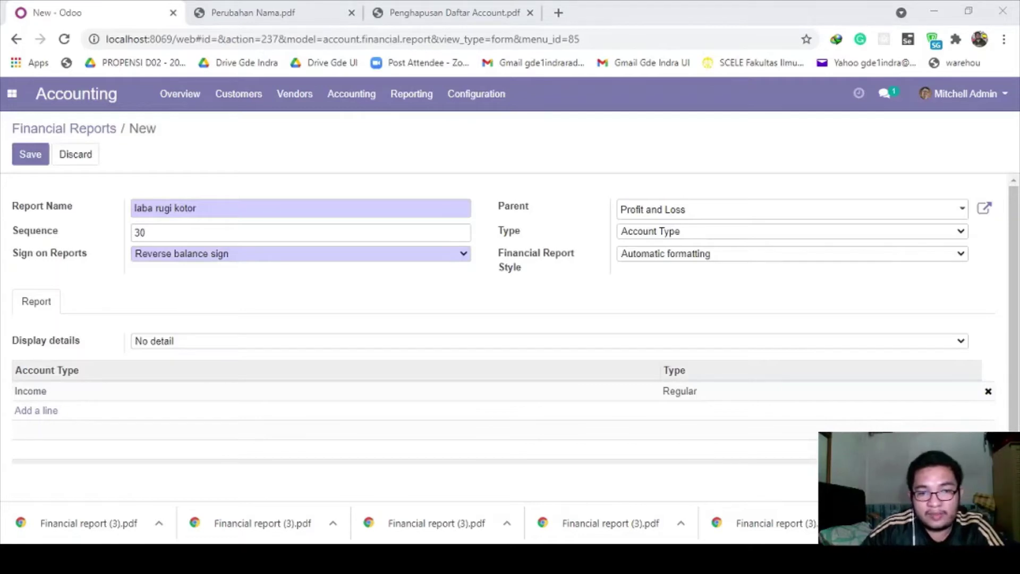
pyautogui.click(172, 389)
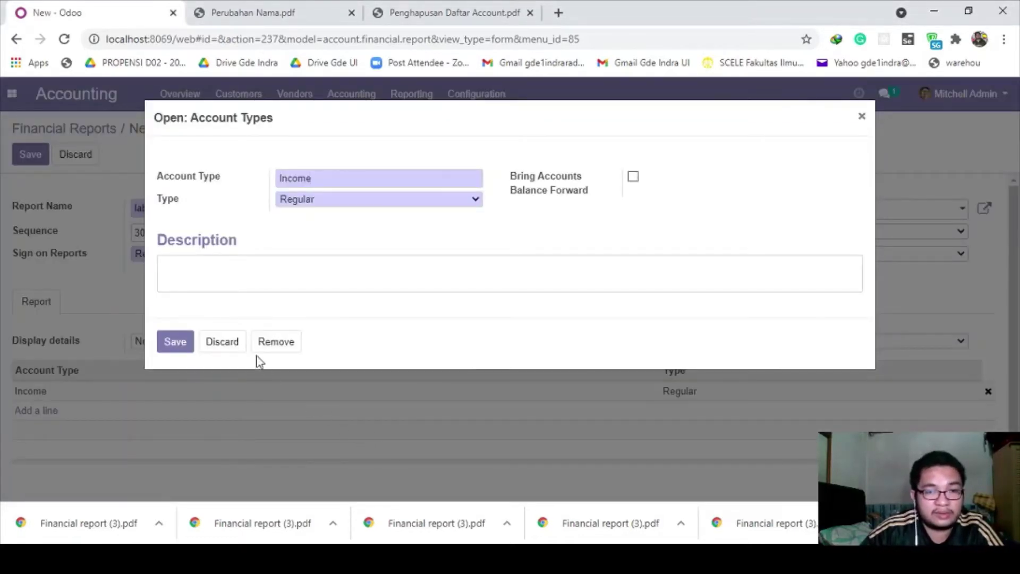
pyautogui.click(237, 347)
pyautogui.click(42, 391)
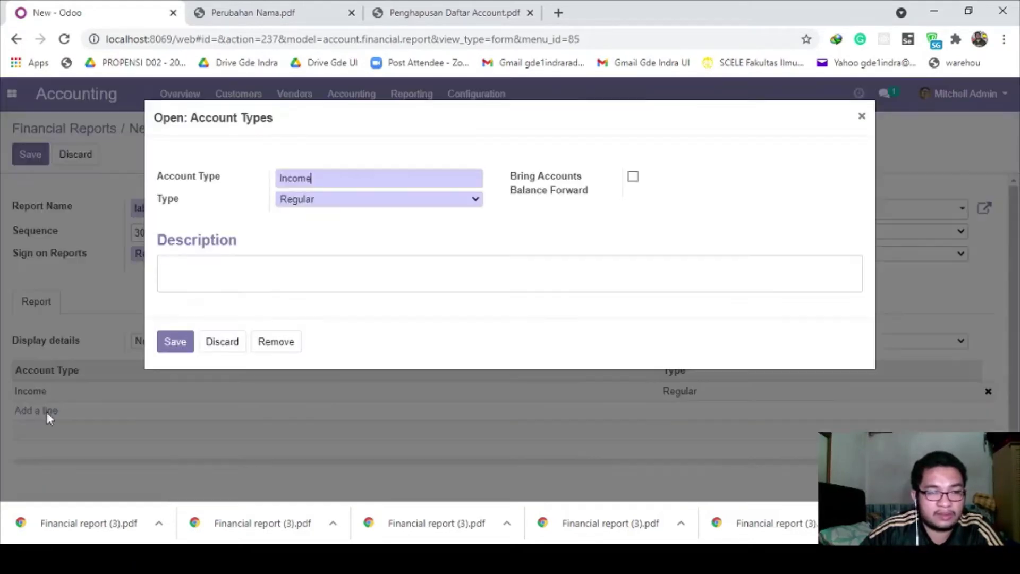
pyautogui.click(225, 345)
# Add the Cost of Revenue account type and save the laba rugi kotor report
pyautogui.click(31, 419)
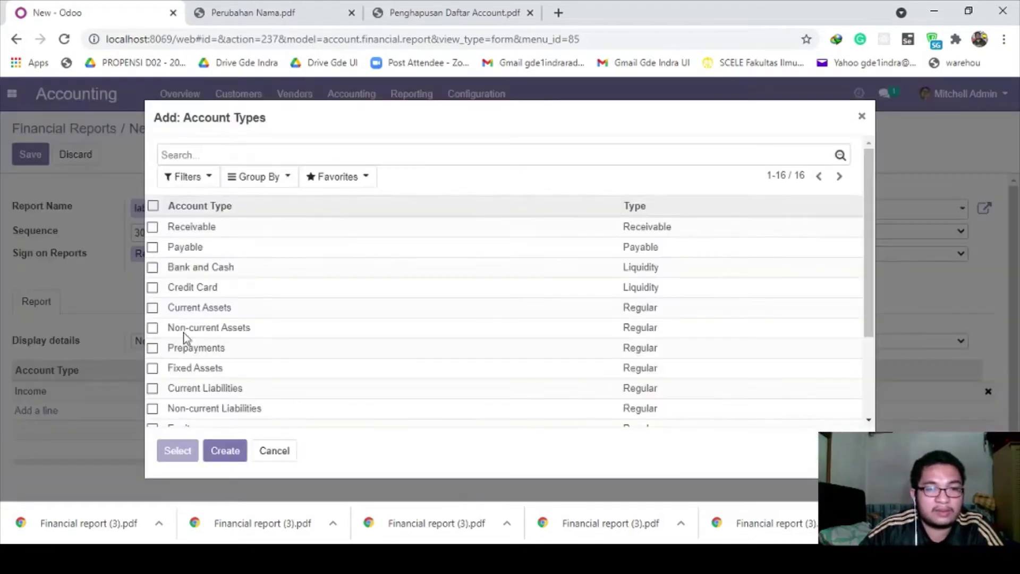
pyautogui.write('revenue')
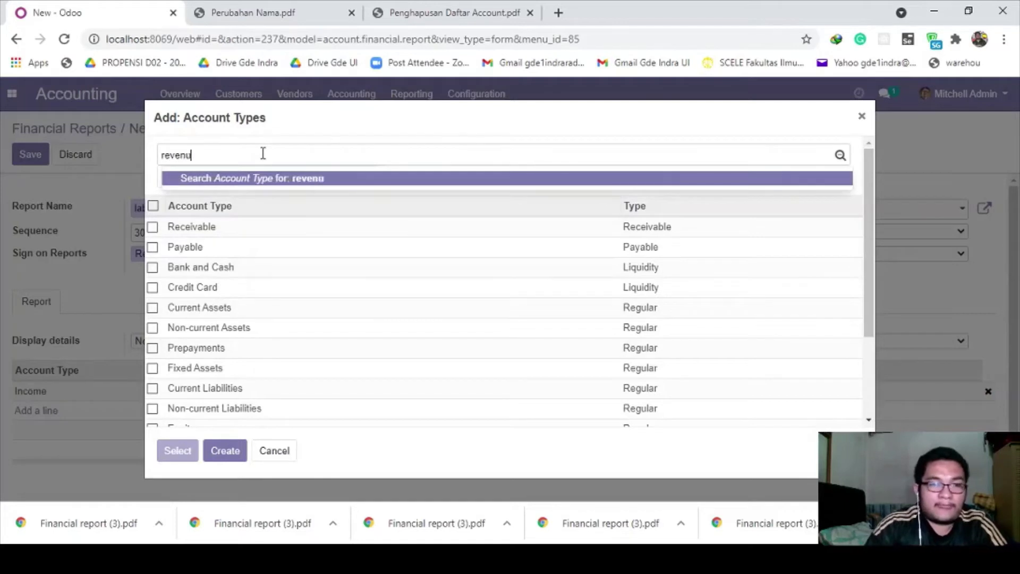
pyautogui.press('Return')
pyautogui.click(153, 227)
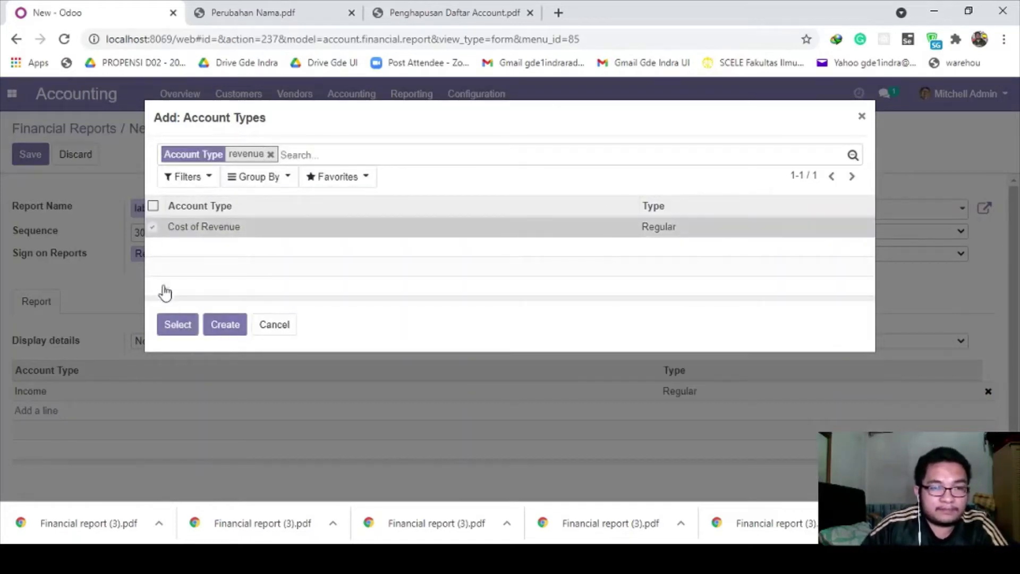
pyautogui.click(177, 324)
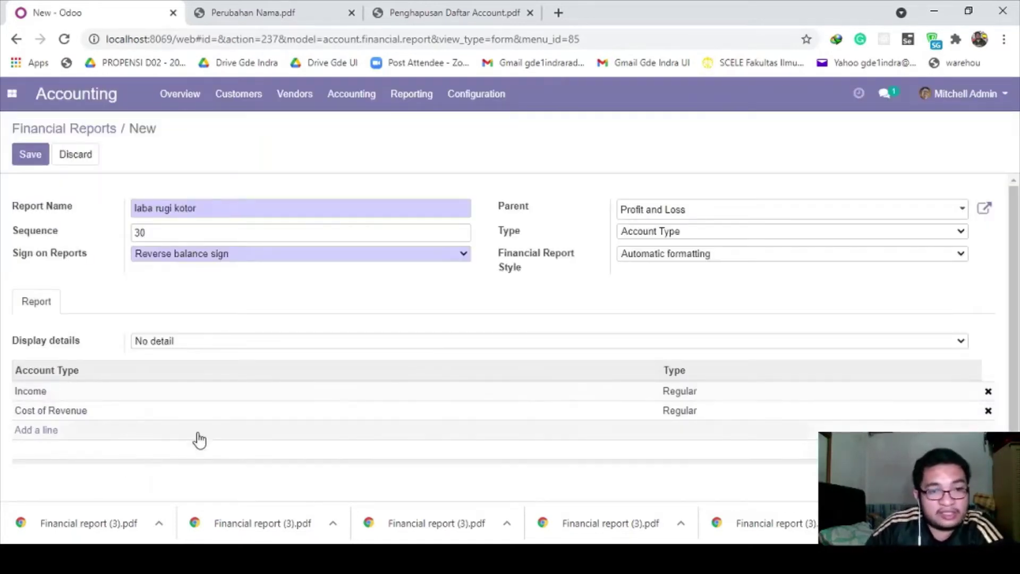
pyautogui.click(28, 155)
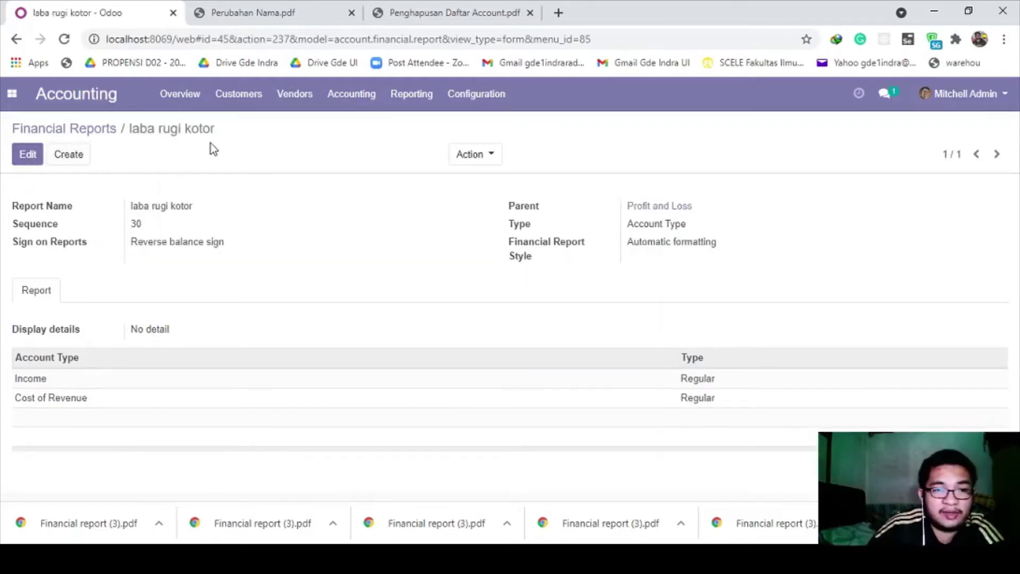
pyautogui.moveTo(130, 129); pyautogui.dragTo(215, 130)
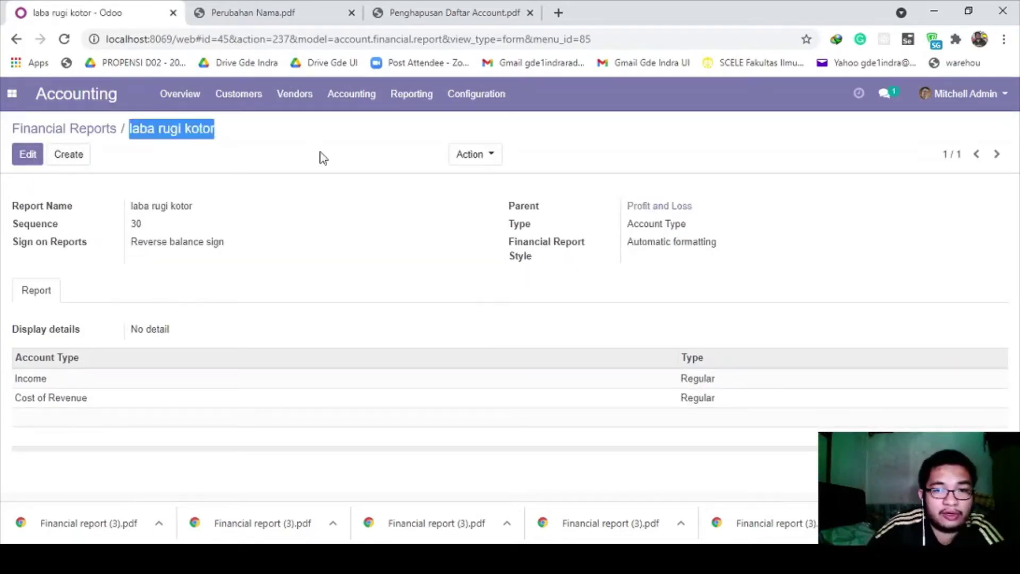
# Print the Profit and Loss report for all posted entries and open Penambahan sequence 30.pdf
pyautogui.click(414, 96)
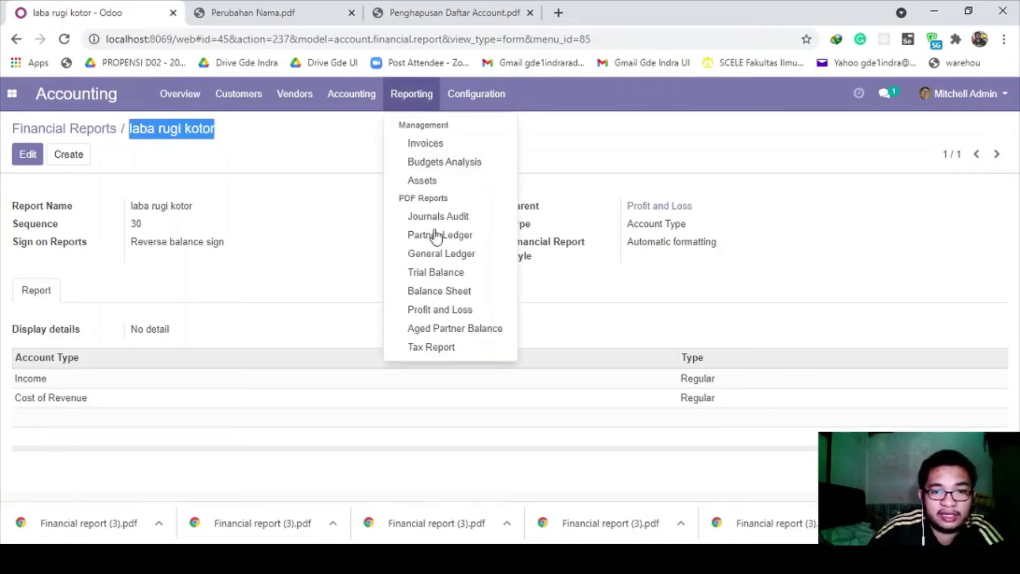
pyautogui.click(429, 313)
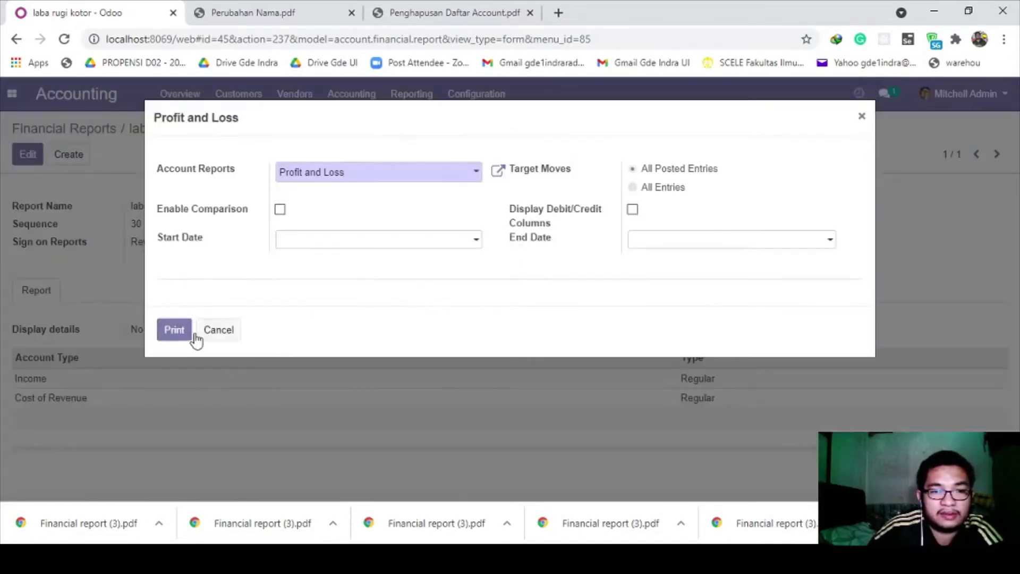
pyautogui.click(170, 334)
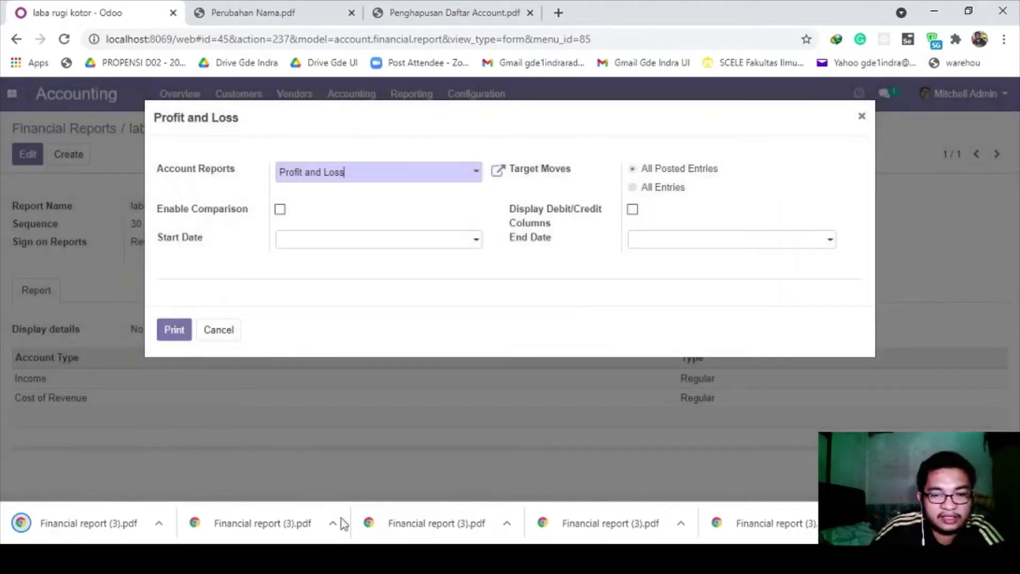
pyautogui.click(351, 557)
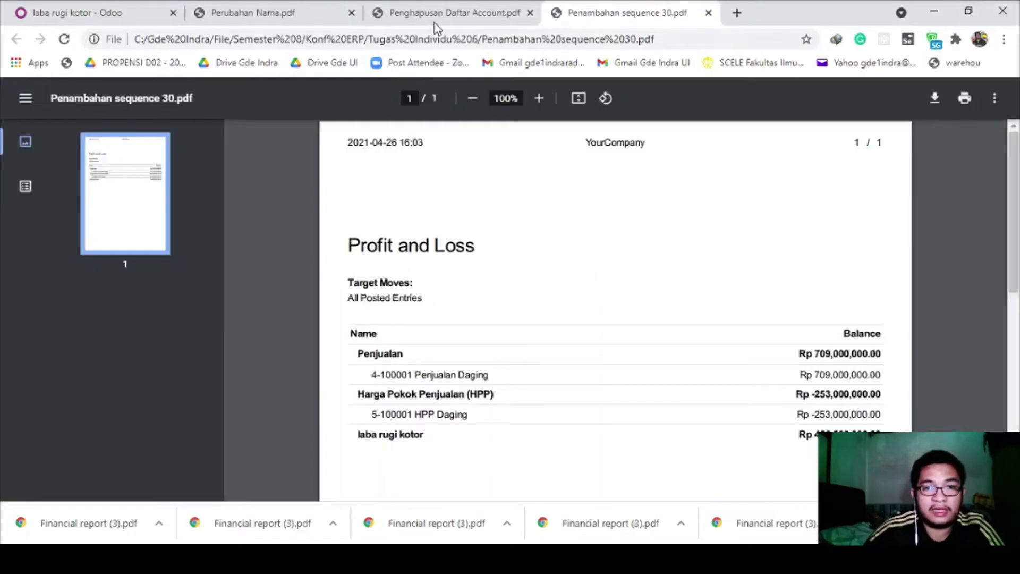
# Close the older PDFs Penghapusan Daftar Account.pdf and Perubahan Nama.pdf, keeping Penambahan sequence 30.pdf open
pyautogui.click(444, 24)
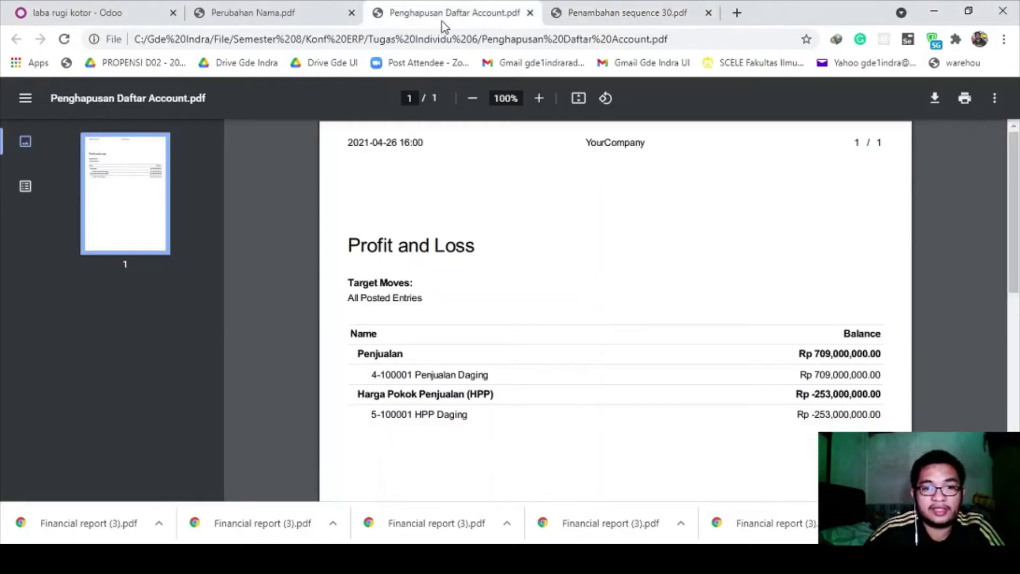
pyautogui.click(530, 12)
pyautogui.click(304, 7)
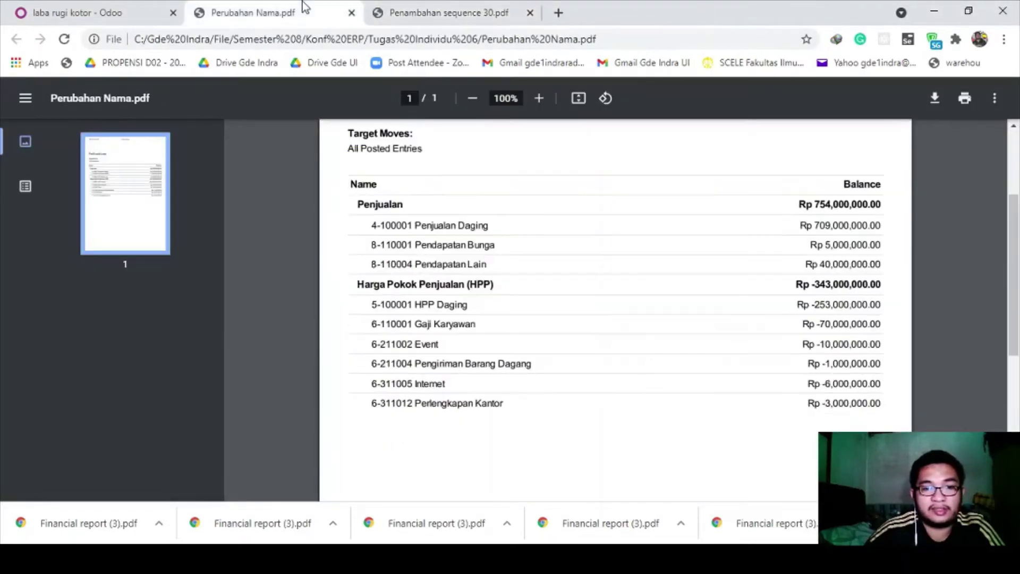
pyautogui.click(352, 13)
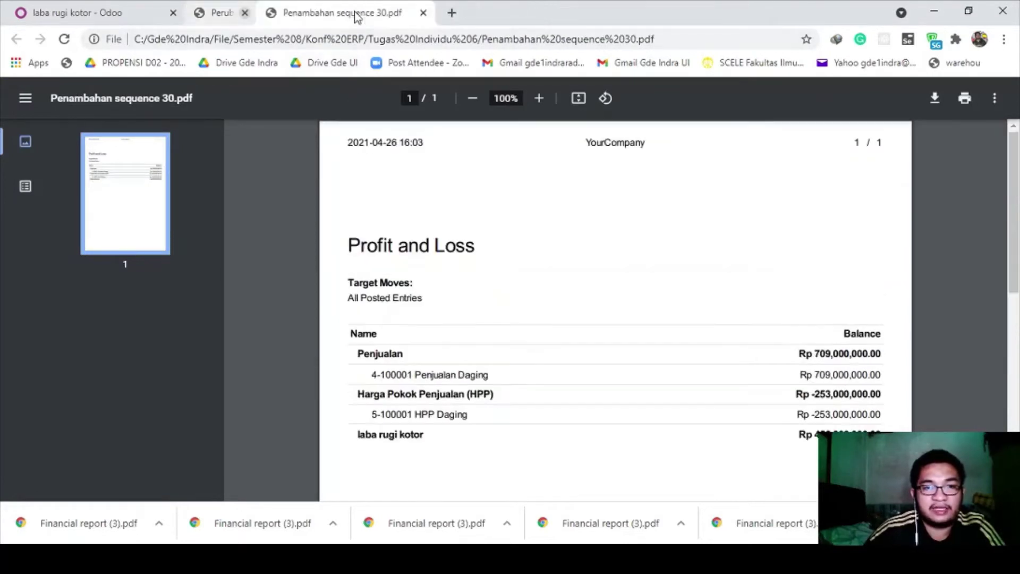
# Check the laba rugi kotor line and its balance against Harga Pokok Penjualan (HPP) in the printed Profit and Loss
pyautogui.scroll(-1, 500, 352)
pyautogui.scroll(-1, 502, 353)
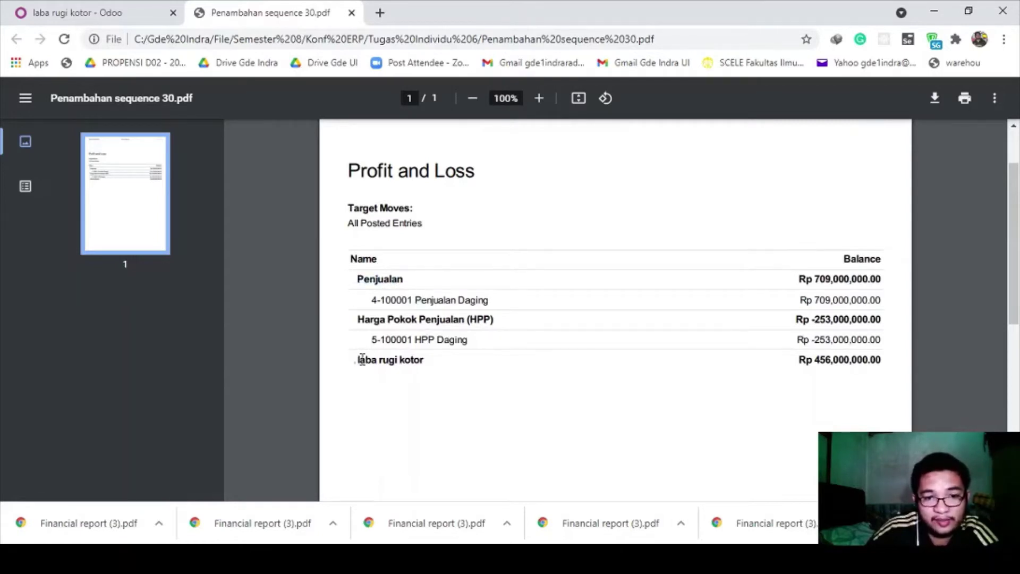
pyautogui.moveTo(362, 360); pyautogui.dragTo(435, 359)
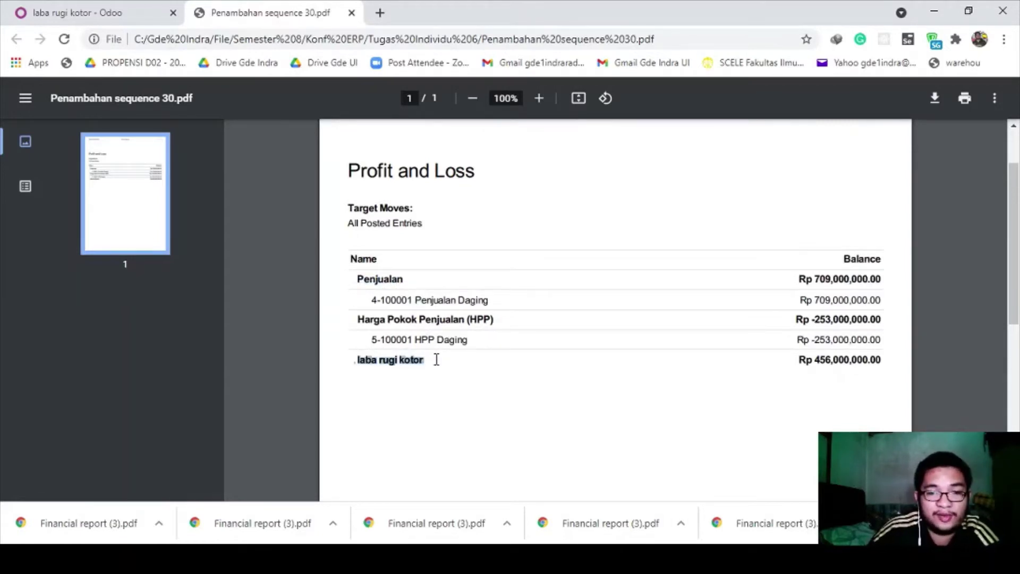
pyautogui.moveTo(356, 319); pyautogui.dragTo(534, 323)
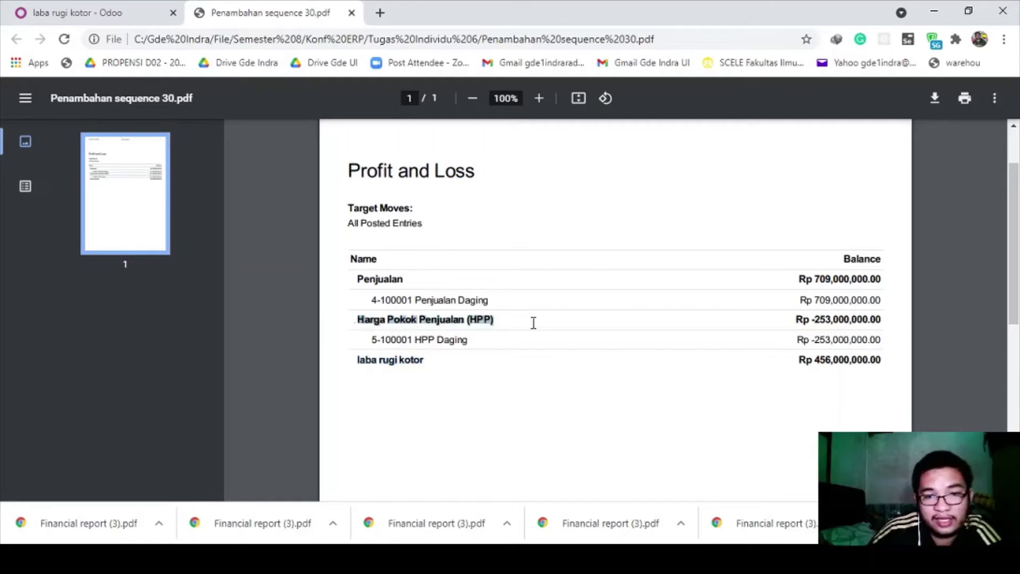
pyautogui.click(533, 322)
pyautogui.moveTo(792, 359); pyautogui.dragTo(885, 360)
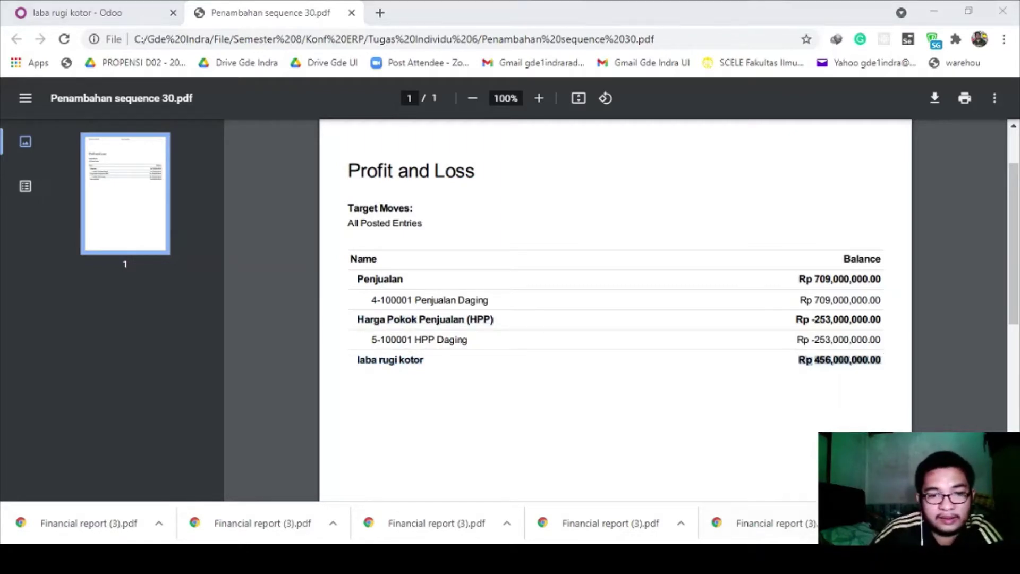
pyautogui.click(693, 421)
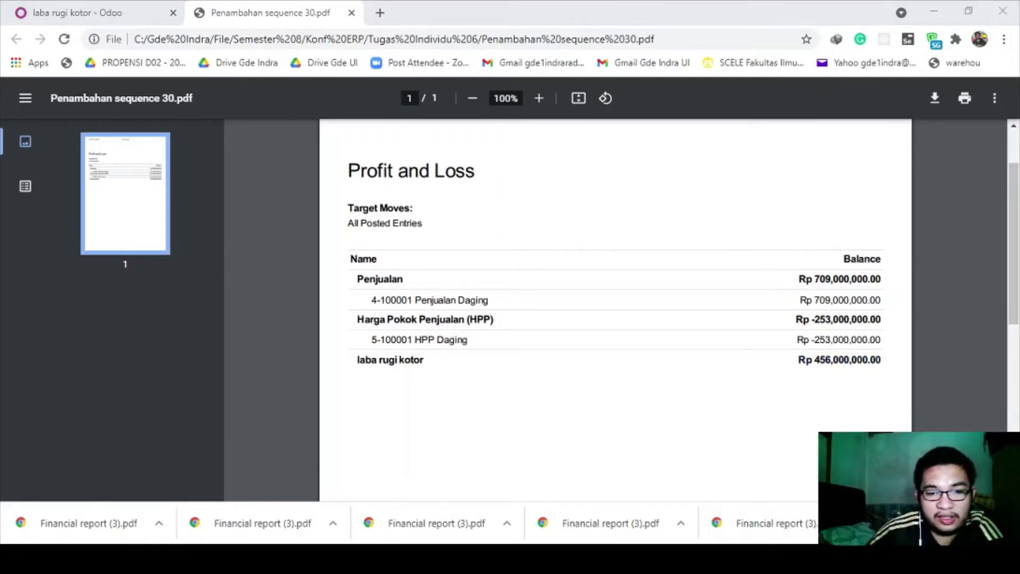
# Switch to the text notes and read steps 19 and 20 on creating the Beban Administrasi dan Umum report
pyautogui.hotkey('alt', 'Tab')
pyautogui.scroll(-1, 133, 478)
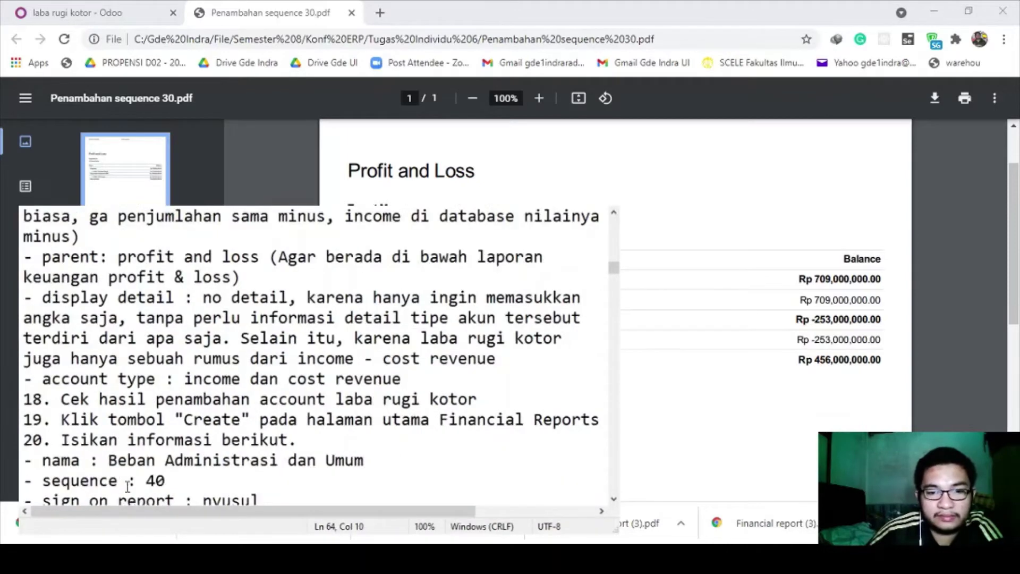
pyautogui.scroll(-1, 82, 425)
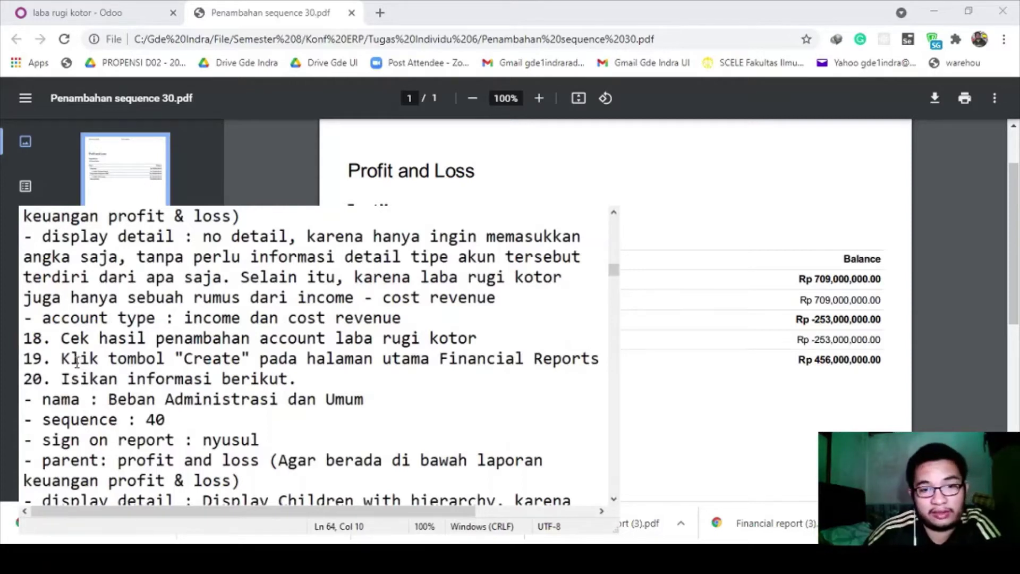
pyautogui.moveTo(62, 360); pyautogui.dragTo(390, 405)
pyautogui.click(387, 403)
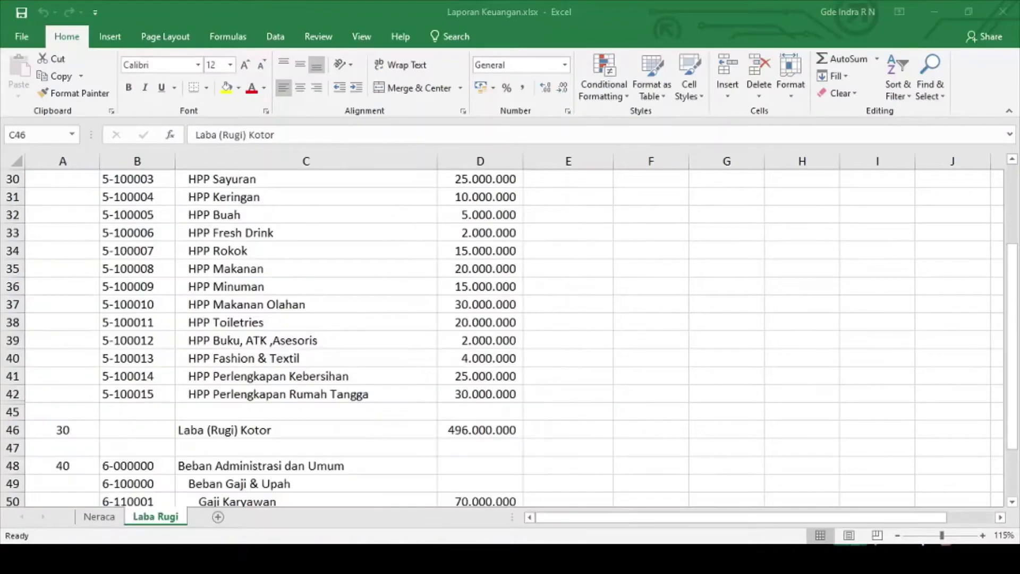
# Switch to Laporan Keuangan.xlsx in Excel and examine the Beban Administrasi dan Umum section below Laba (Rugi) Kotor
pyautogui.scroll(-1, 354, 394)
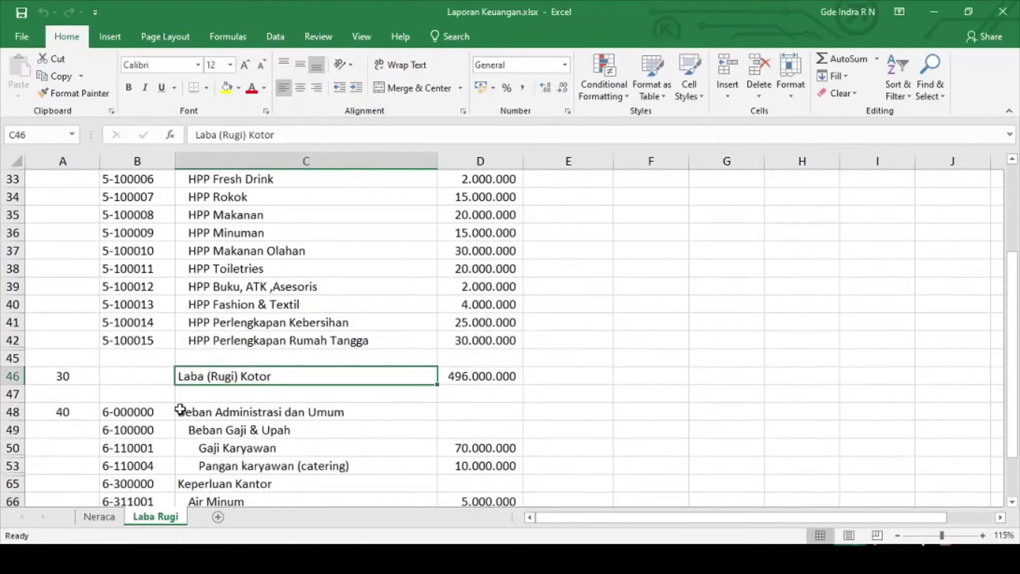
pyautogui.click(152, 412)
pyautogui.click(193, 411)
pyautogui.scroll(-3, 268, 406)
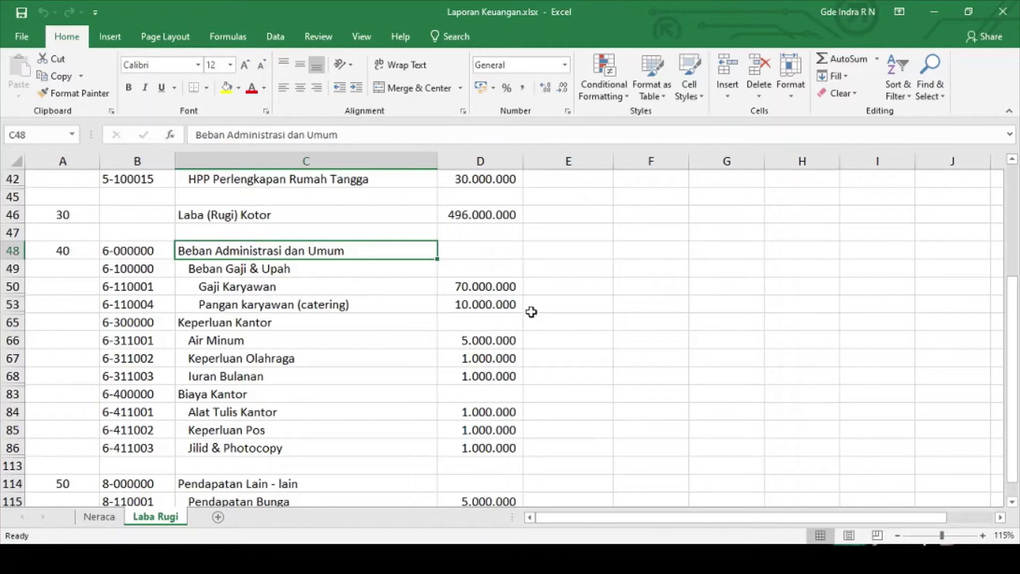
pyautogui.hotkey('alt', 'Tab')
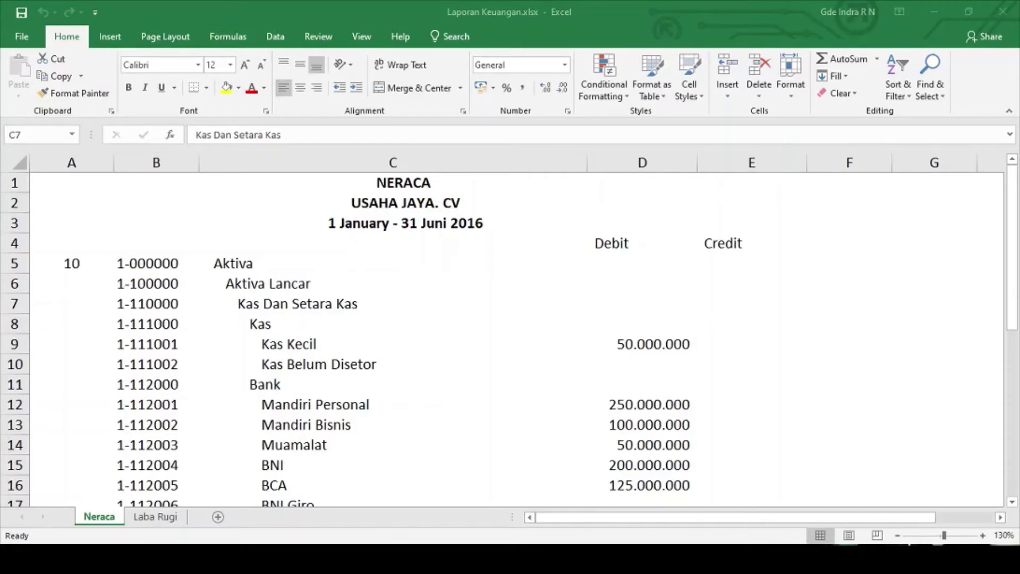
# Go from the Neraca sheet to Laba Rugi and review rows 48 to 86, covering the sequence 40 expense accounts
pyautogui.scroll(-20, 546, 419)
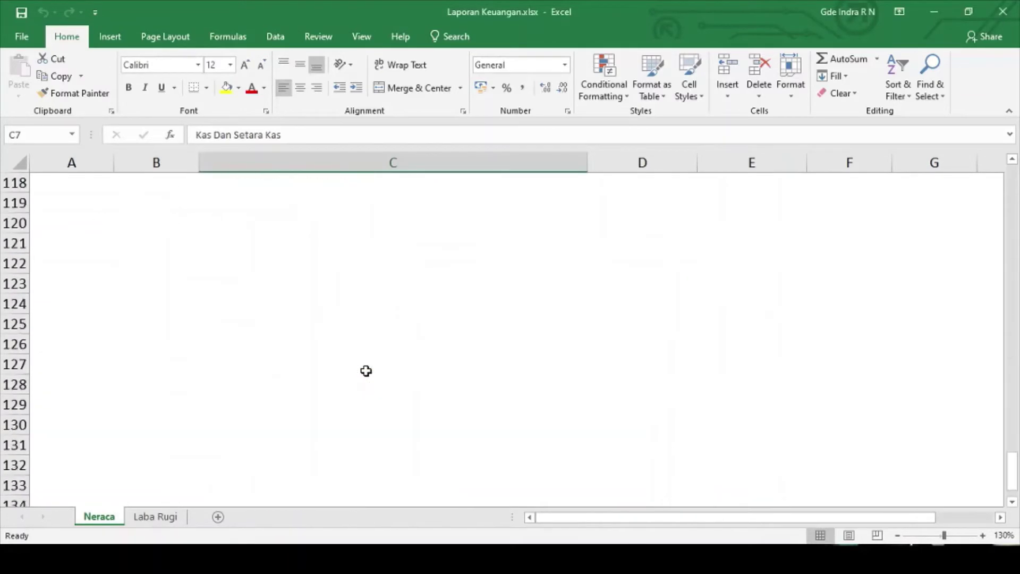
pyautogui.scroll(3, 366, 370)
pyautogui.click(155, 517)
pyautogui.scroll(2, 282, 438)
pyautogui.scroll(-2, 114, 313)
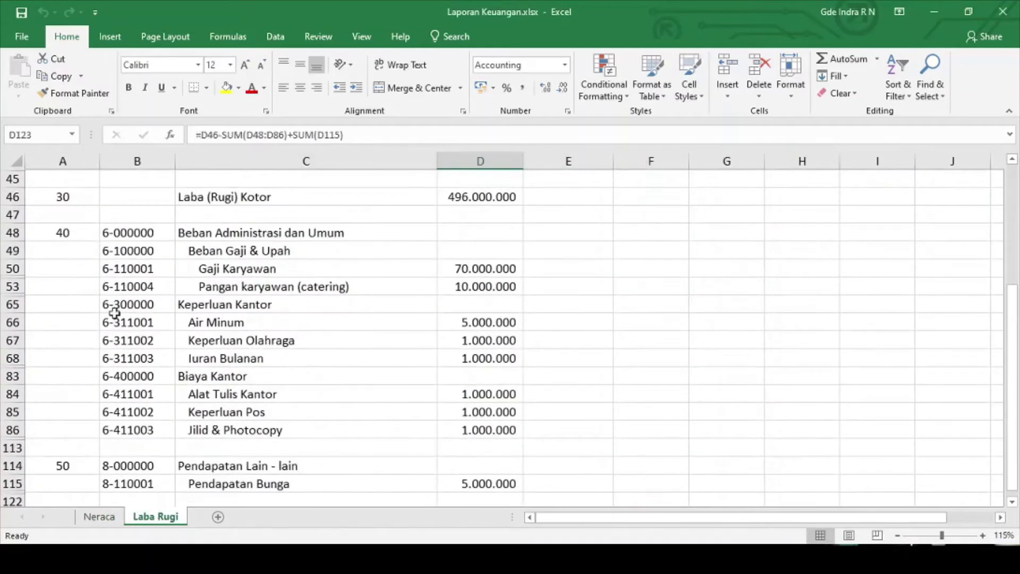
pyautogui.moveTo(42, 232); pyautogui.dragTo(485, 428)
pyautogui.click(573, 388)
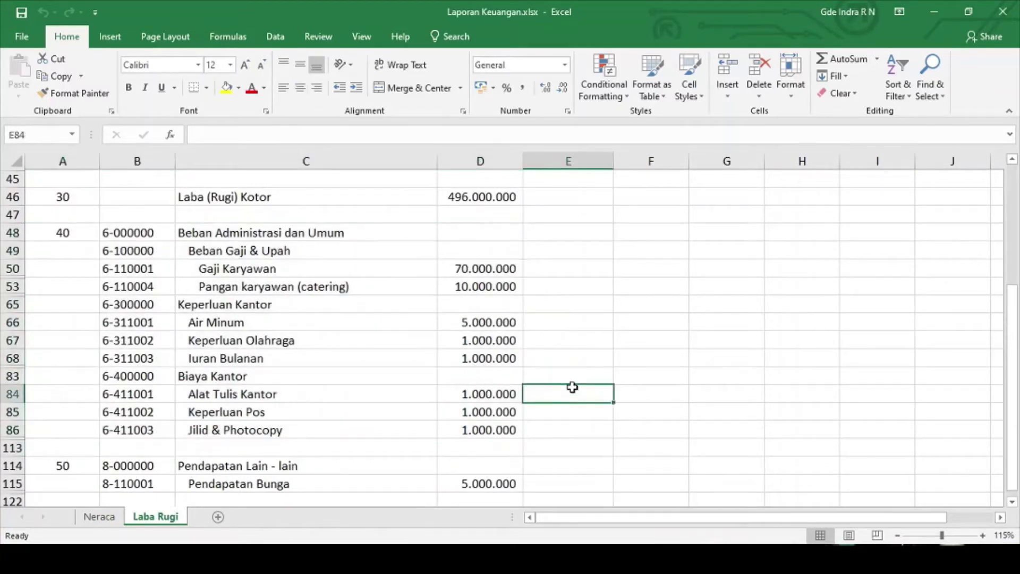
# Return to the text notes and find steps 19 and 20 for creating the next financial report
pyautogui.click(812, 558)
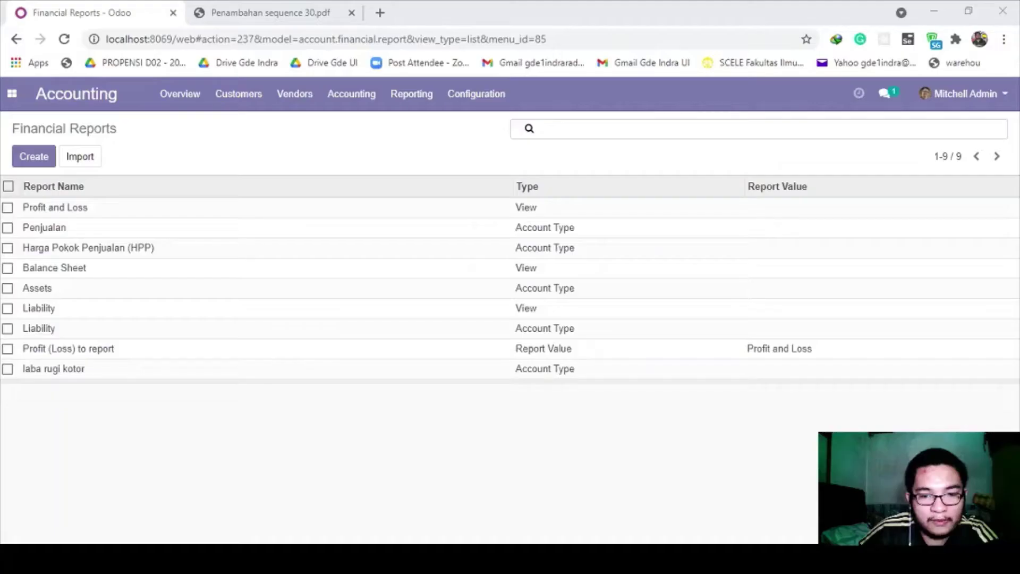
pyautogui.scroll(-15, 101, 431)
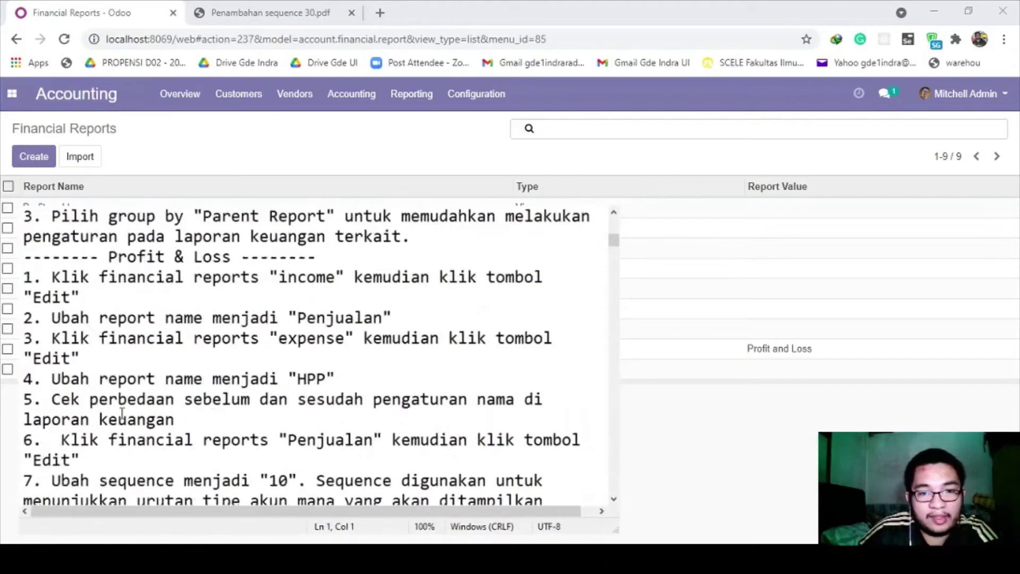
pyautogui.scroll(-6, 122, 413)
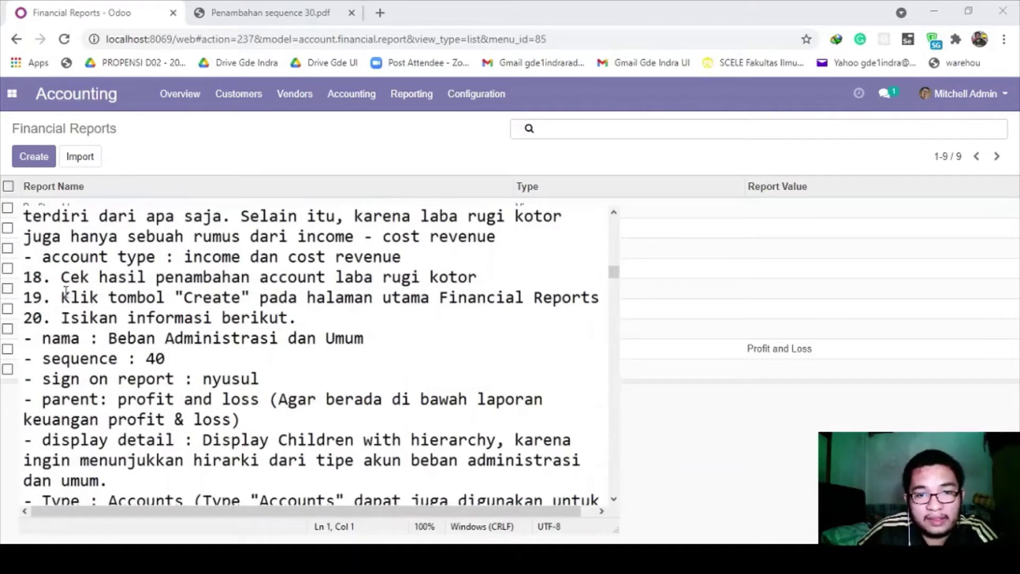
pyautogui.moveTo(61, 300); pyautogui.dragTo(492, 312)
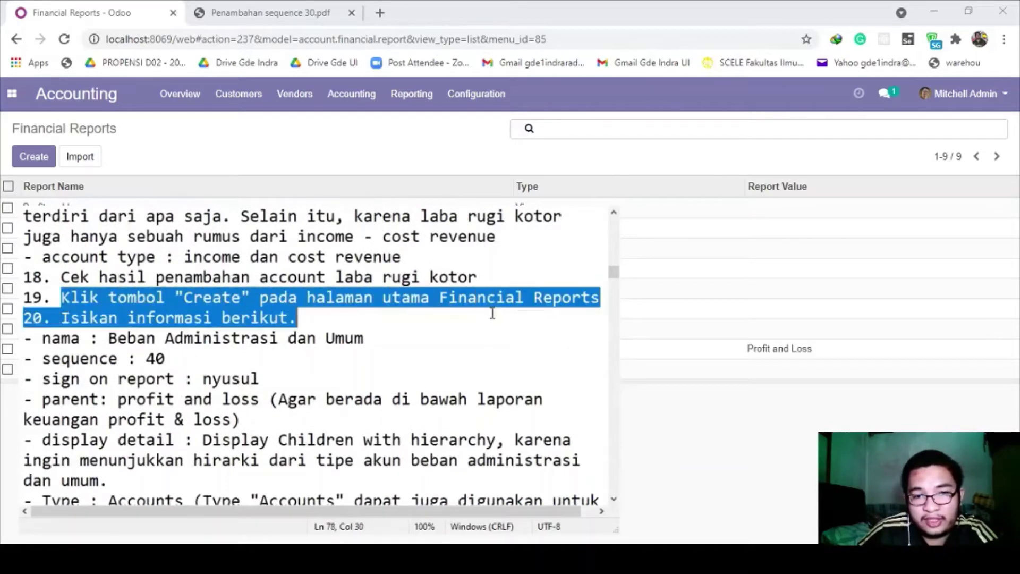
pyautogui.click(349, 313)
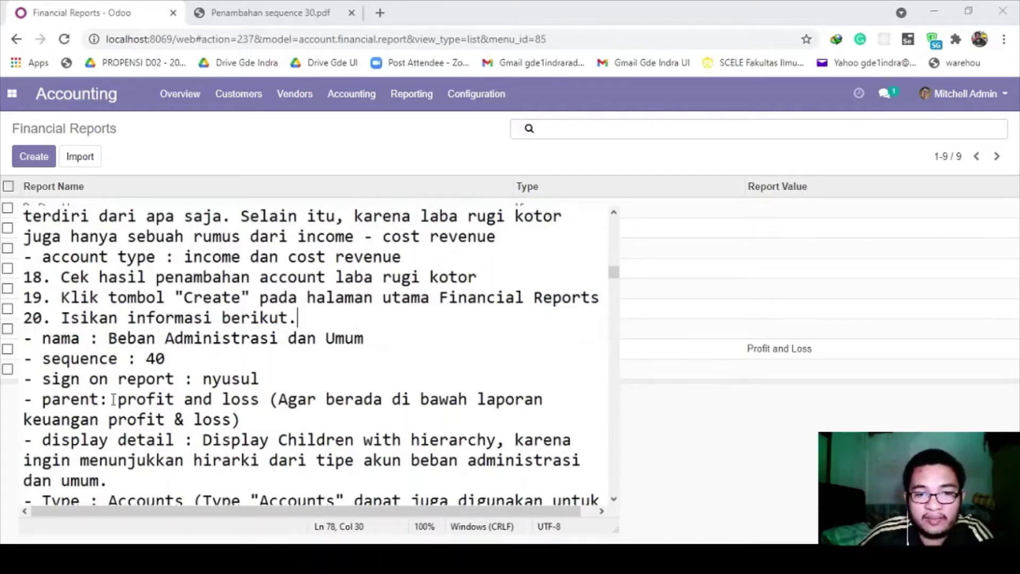
# Read the planned parent, display detail and type settings for Beban Administrasi dan Umum in the notes
pyautogui.moveTo(118, 398); pyautogui.dragTo(299, 398)
pyautogui.click(299, 399)
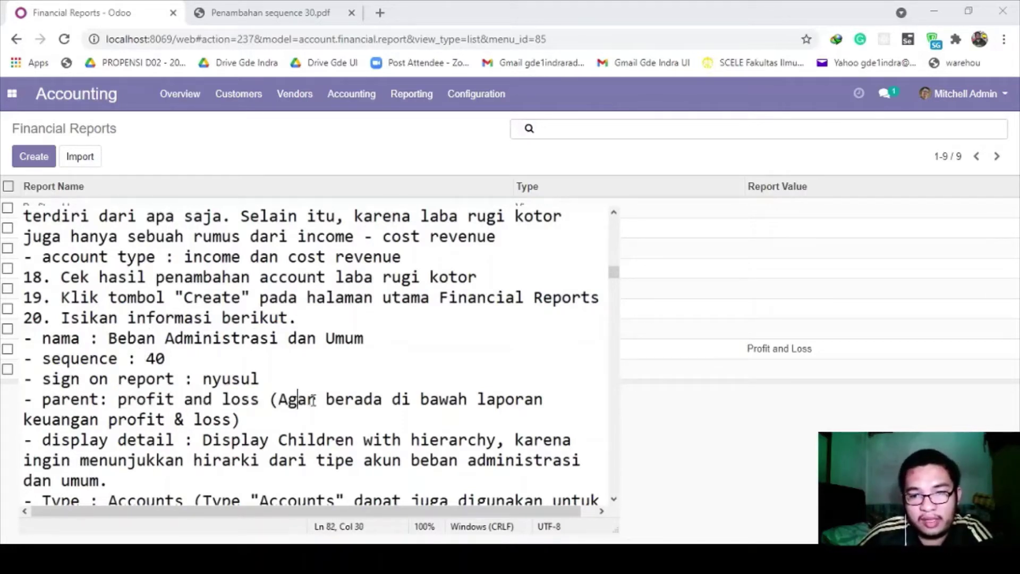
pyautogui.scroll(-1, 276, 392)
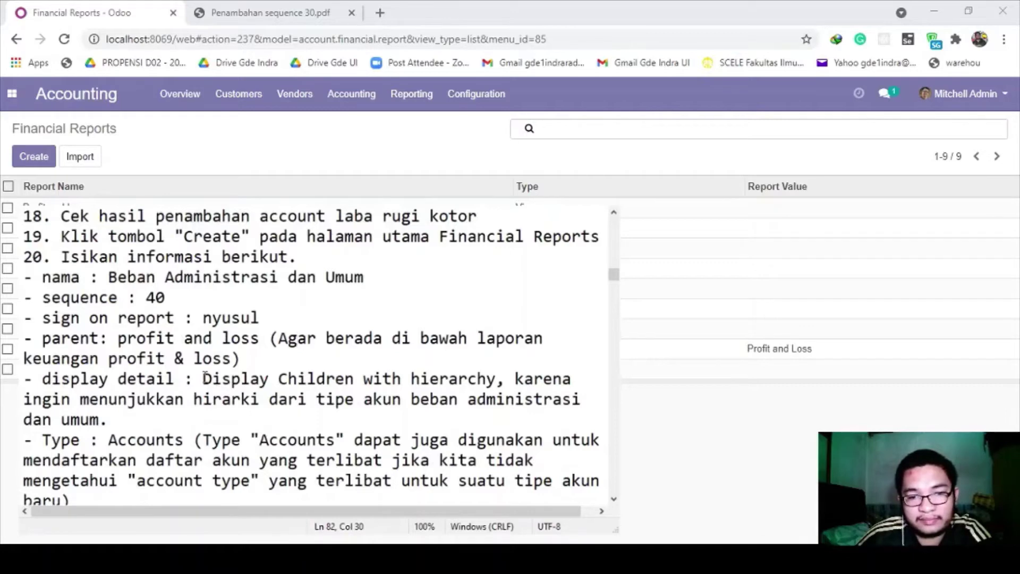
pyautogui.scroll(-1, 205, 377)
pyautogui.scroll(1, 205, 377)
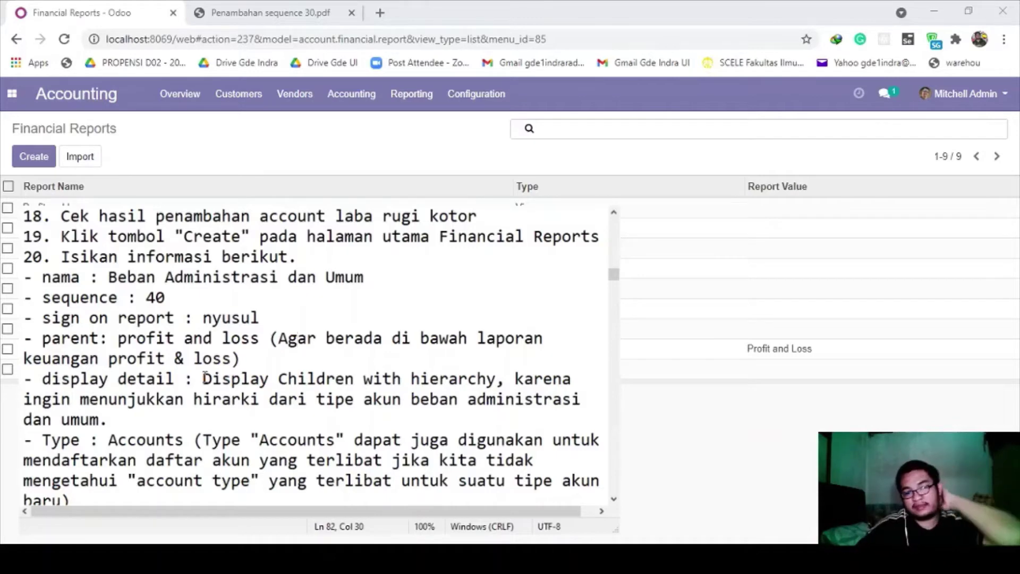
pyautogui.scroll(-1, 205, 377)
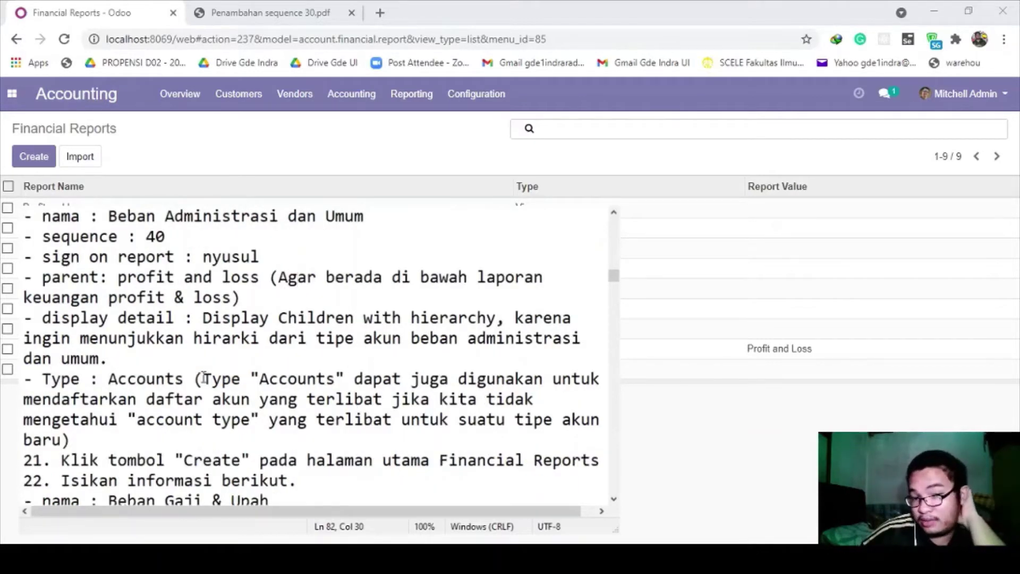
pyautogui.scroll(-1, 205, 377)
pyautogui.scroll(1, 203, 377)
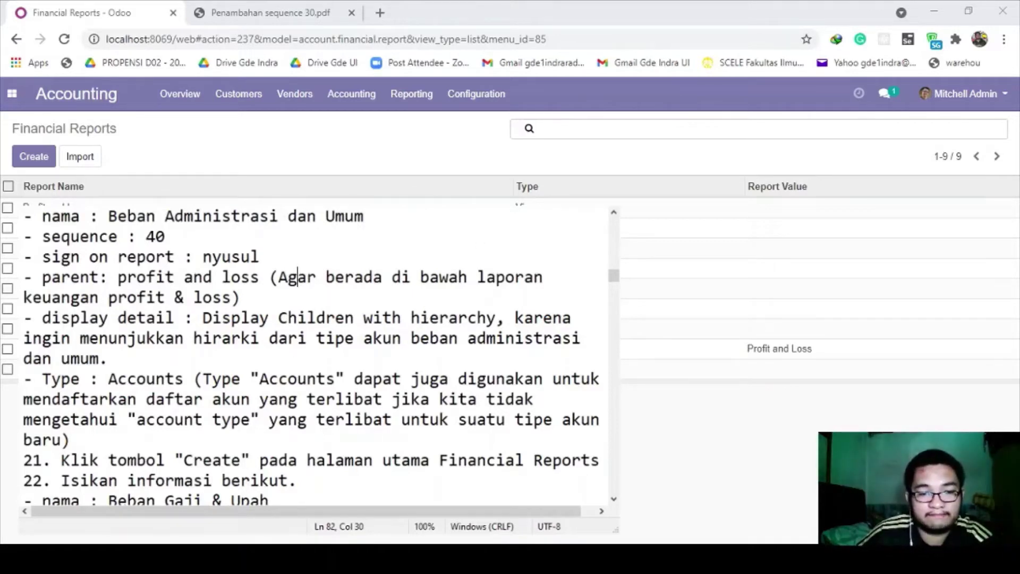
# Switch to Odoo and reopen the Financial Reports list from the Accounting configuration
pyautogui.hotkey('alt', 'Tab')
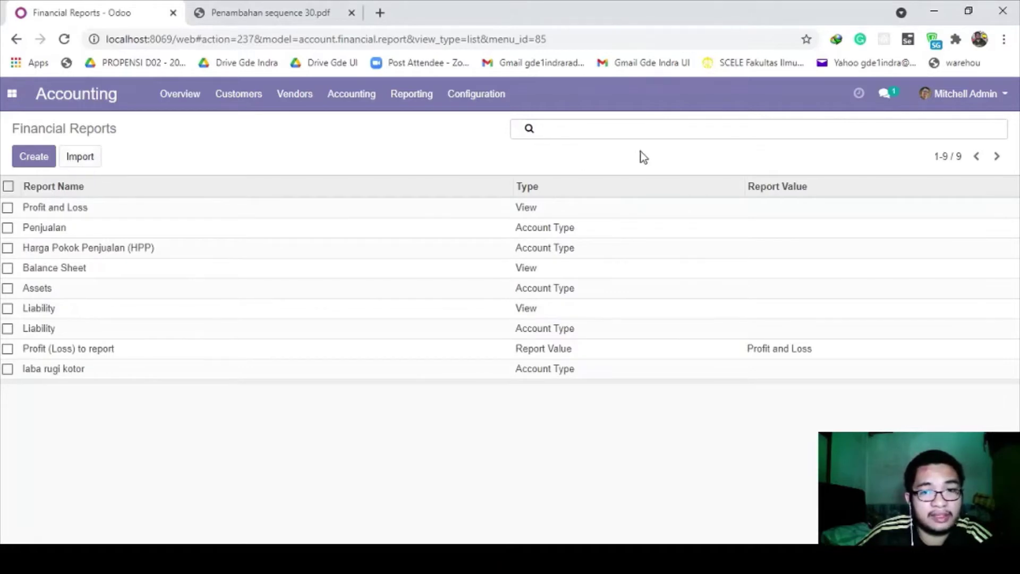
pyautogui.click(90, 106)
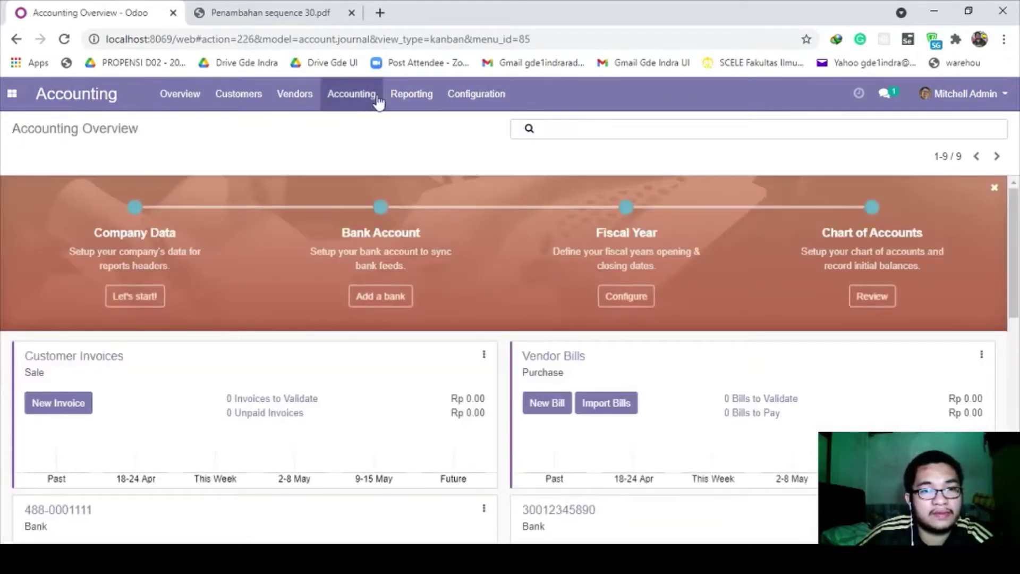
pyautogui.click(476, 93)
pyautogui.click(515, 438)
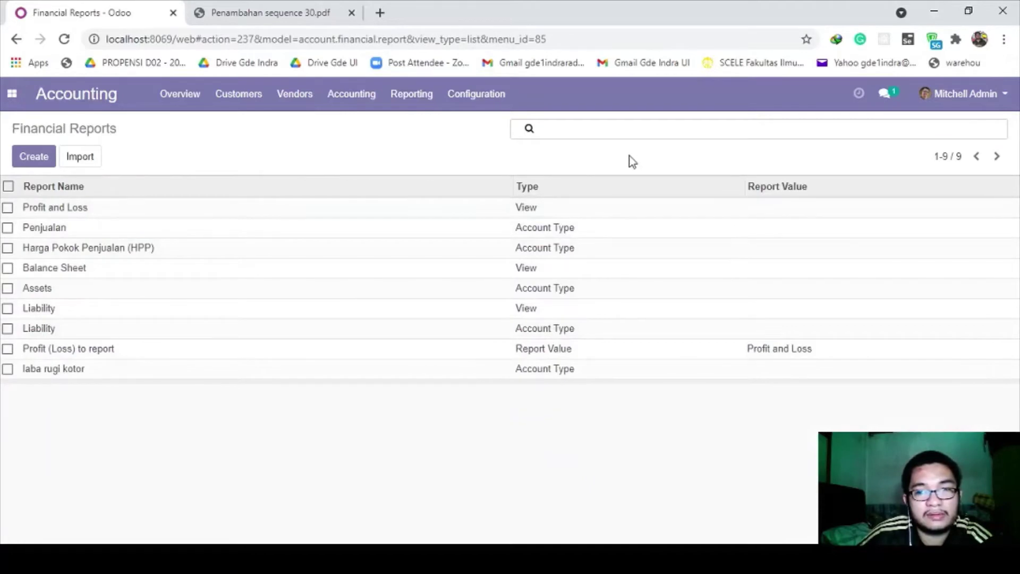
# Sort the financial reports list by Type
pyautogui.click(531, 131)
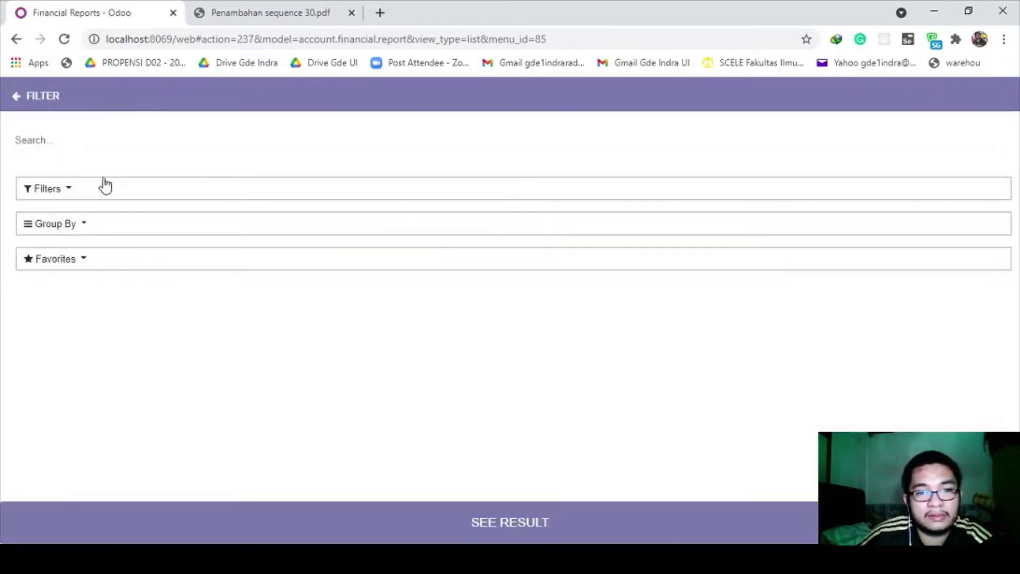
pyautogui.click(16, 101)
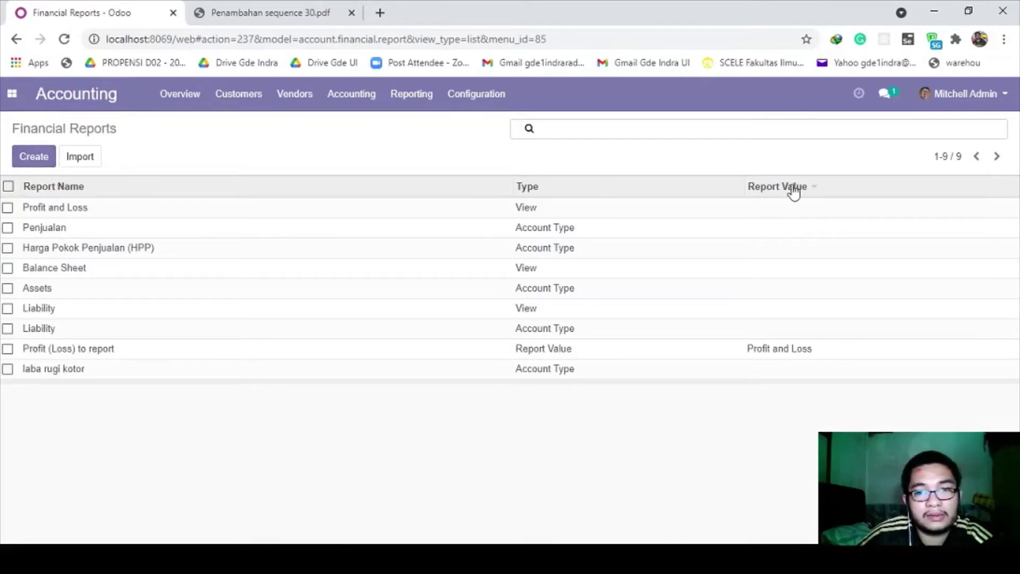
pyautogui.click(525, 192)
pyautogui.click(525, 191)
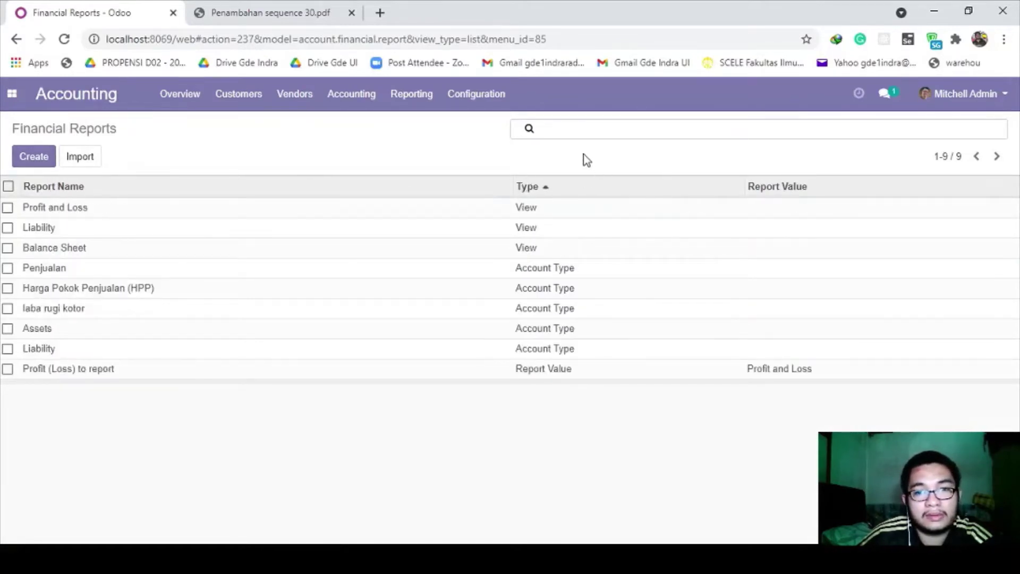
# Group the financial reports by Parent Report and review the reports under Profit and Loss
pyautogui.click(529, 131)
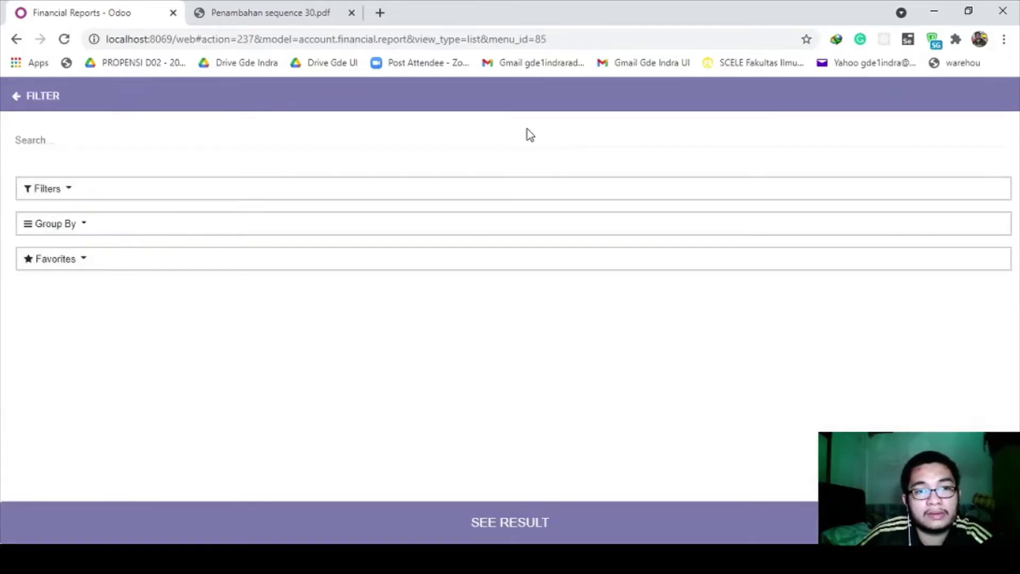
pyautogui.click(74, 223)
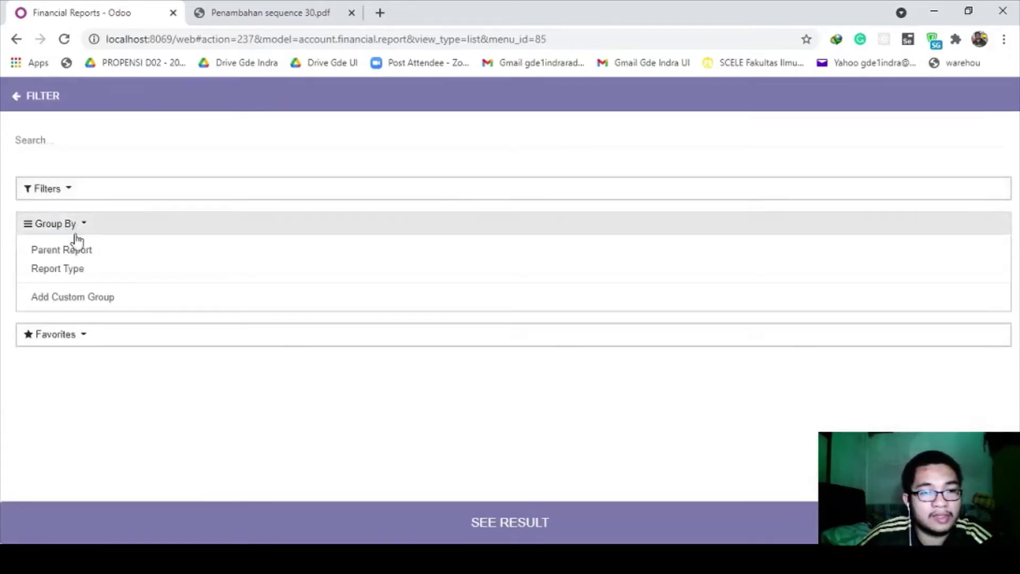
pyautogui.click(74, 248)
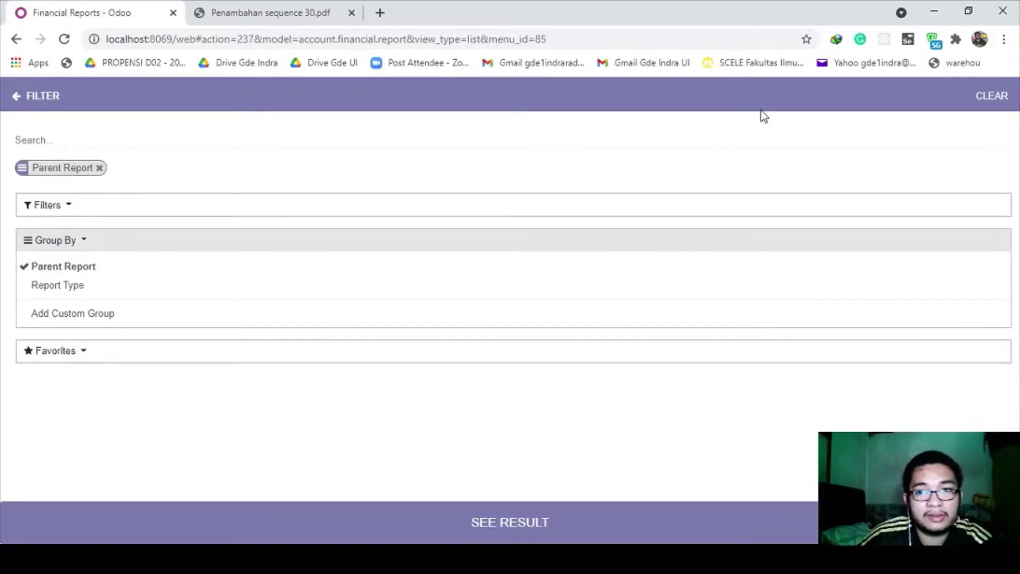
pyautogui.click(17, 96)
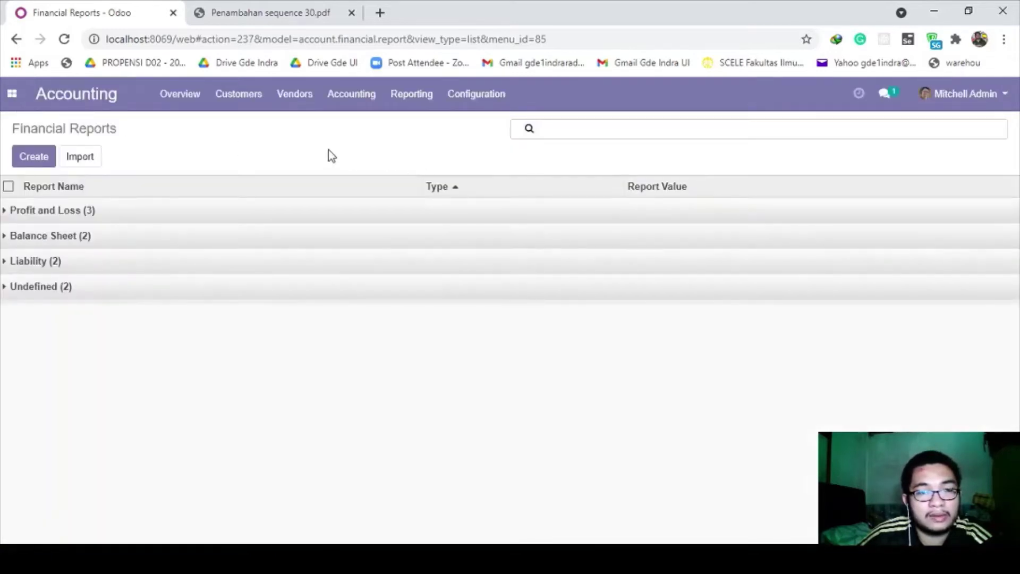
pyautogui.click(125, 219)
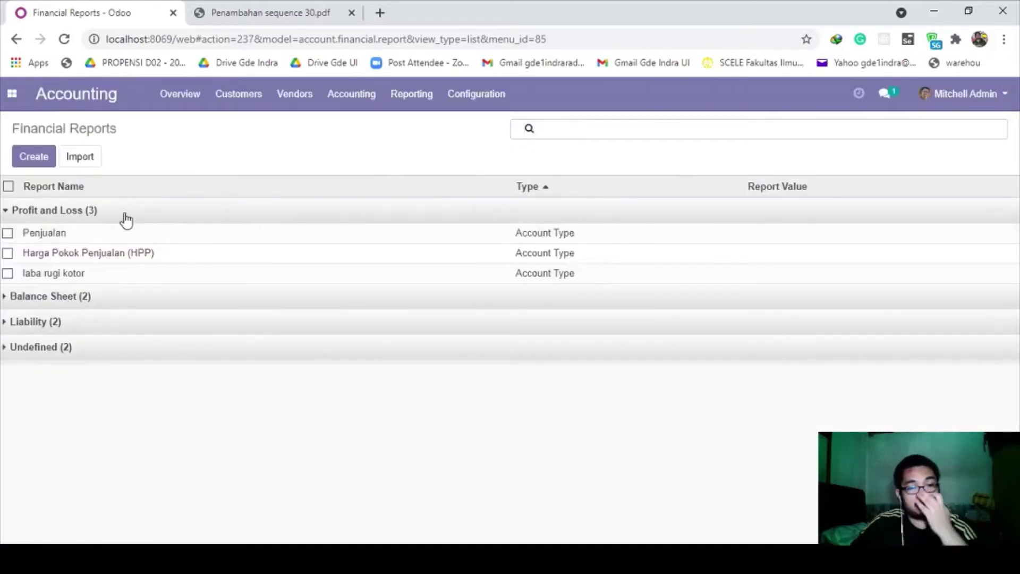
pyautogui.click(126, 220)
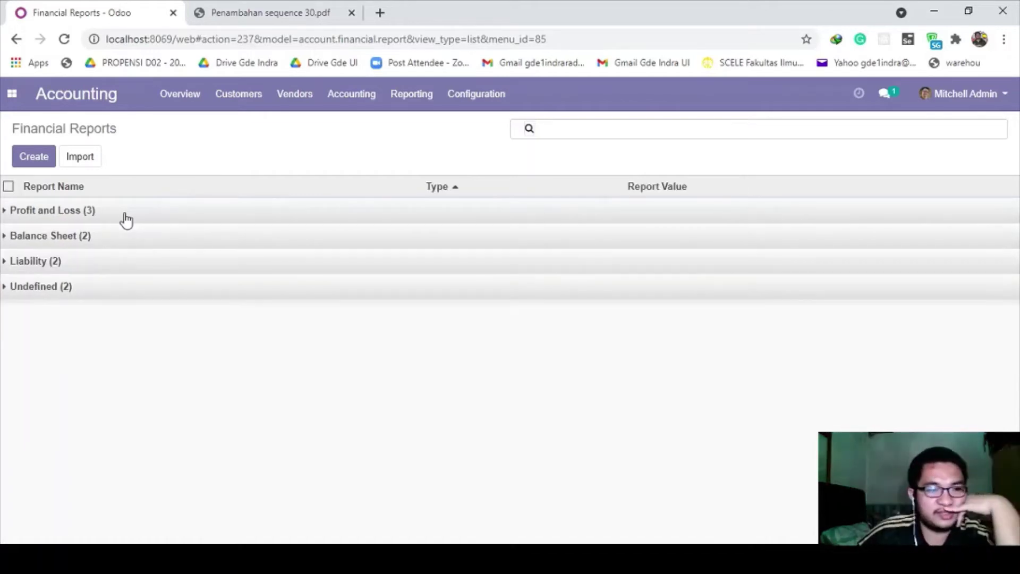
# Create a financial report named Beban Administrasi dan Umum with sequence 40, parent Profit and Loss and type View
pyautogui.click(35, 162)
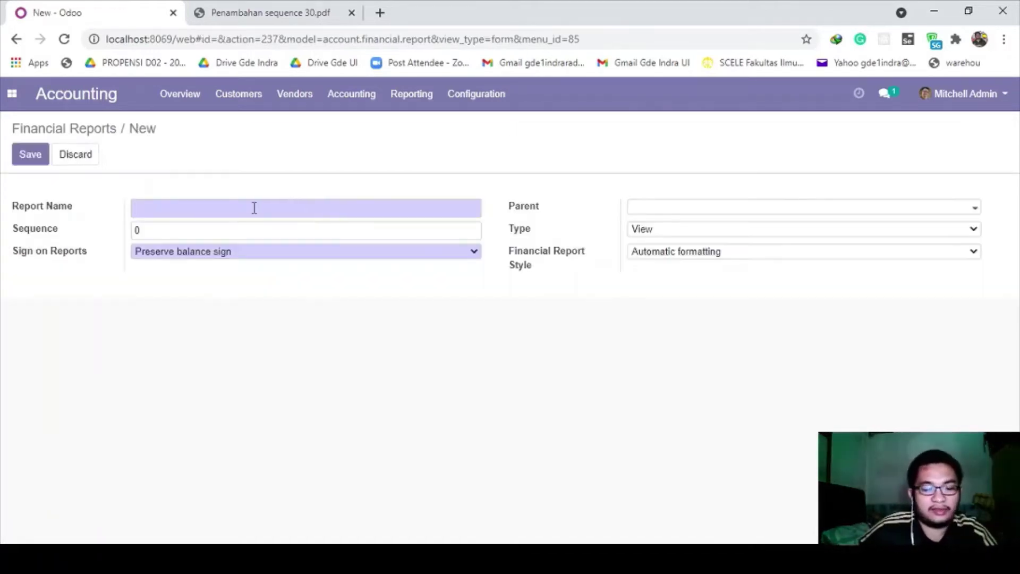
pyautogui.write('Beban Administrasi dan Umum')
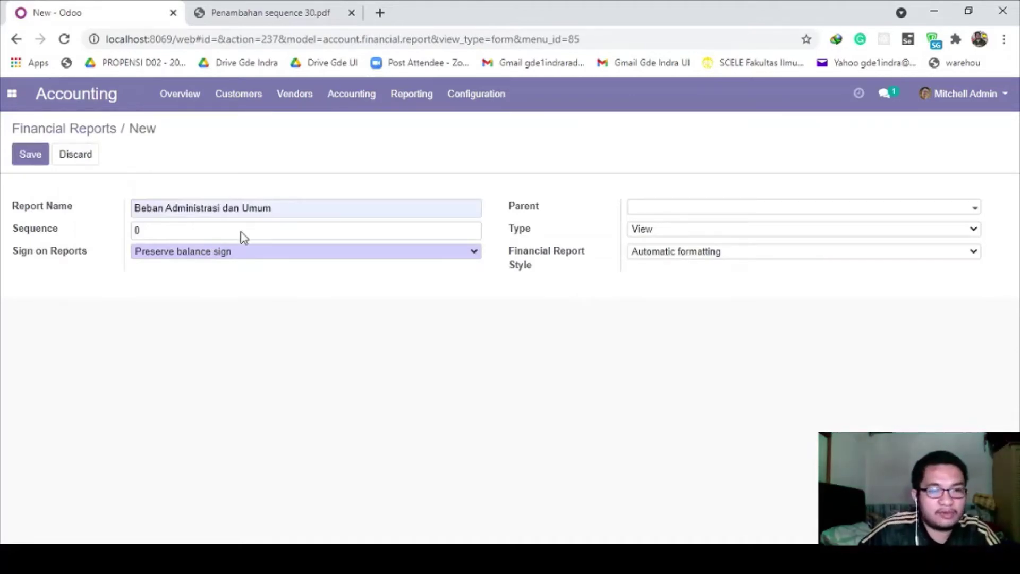
pyautogui.click(226, 229)
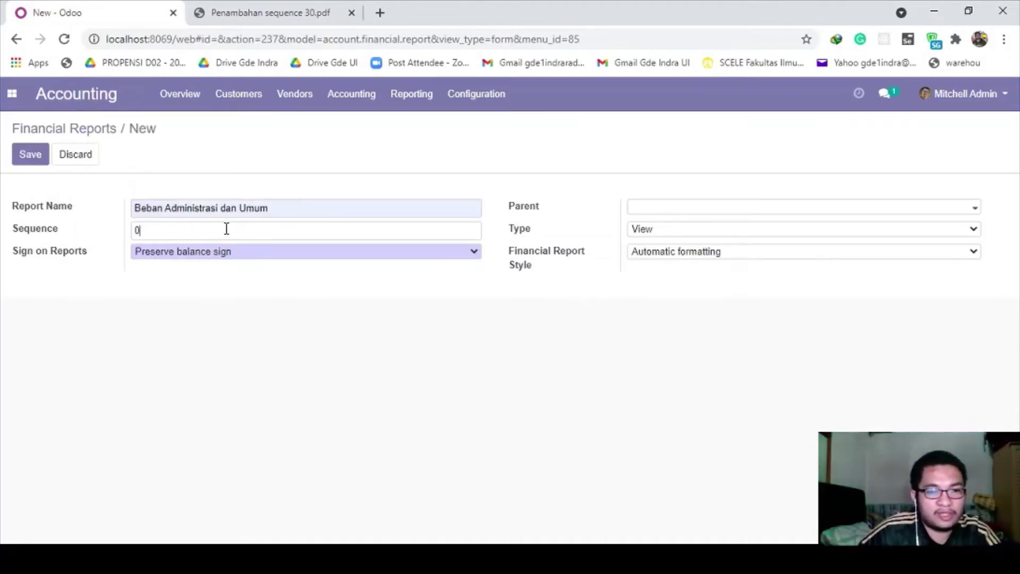
pyautogui.click(640, 213)
pyautogui.click(658, 227)
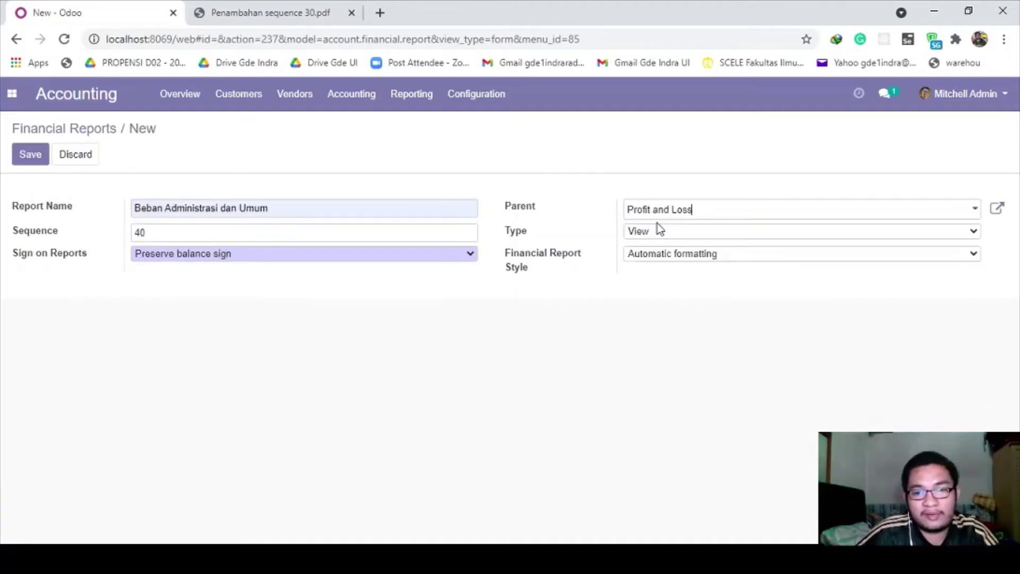
pyautogui.click(670, 267)
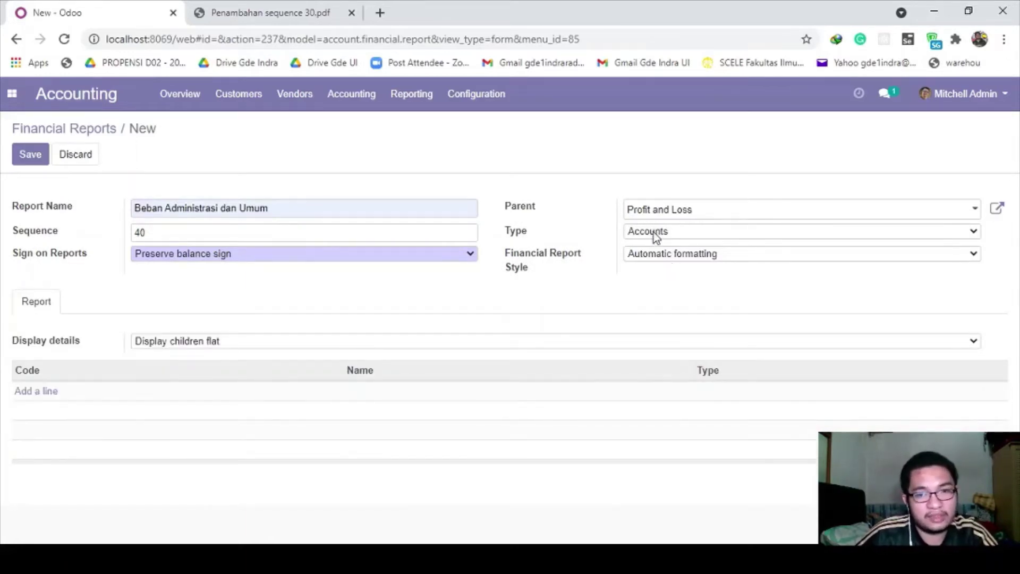
pyautogui.click(656, 256)
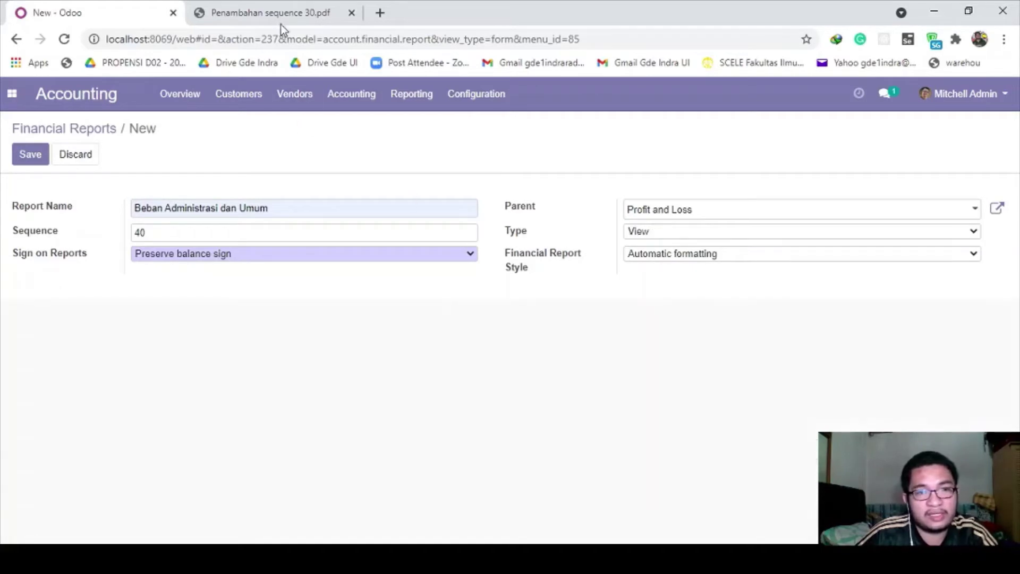
# Check the Beban Administrasi dan Umum section in the Laba Rugi sheet, then save the new report and return to the list
pyautogui.hotkey('alt', 'Tab')
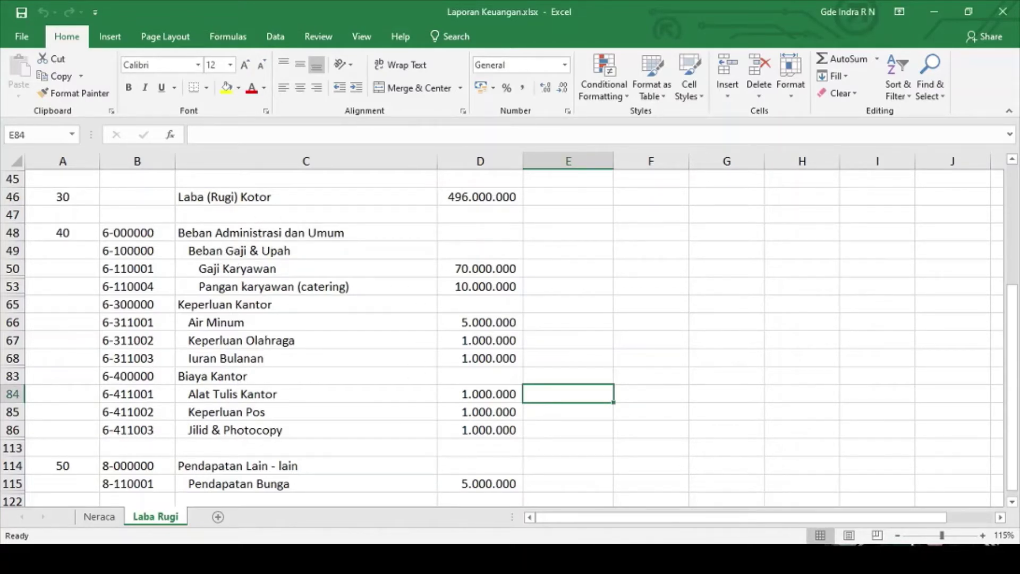
pyautogui.hotkey('alt', 'Tab')
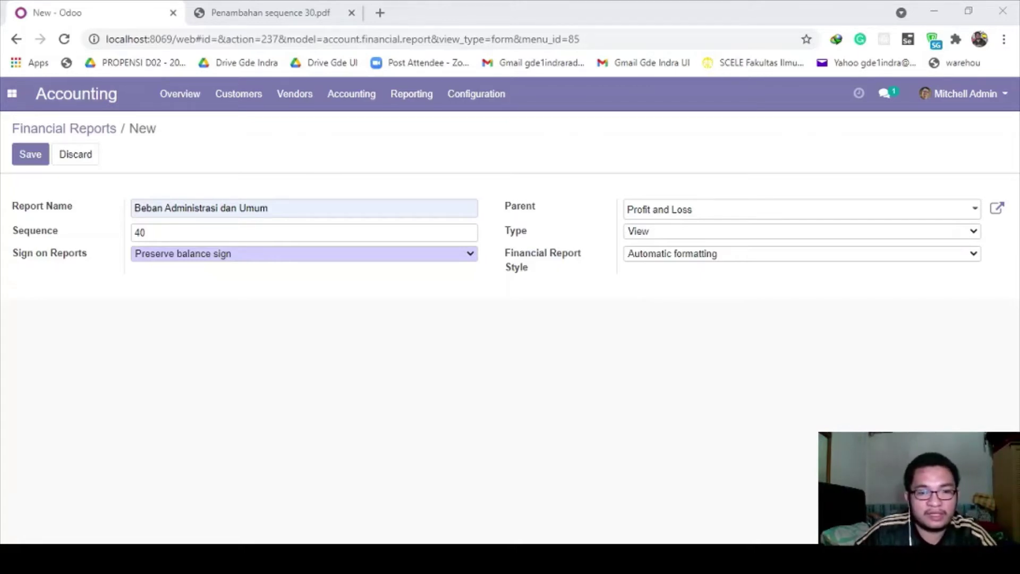
pyautogui.click(25, 159)
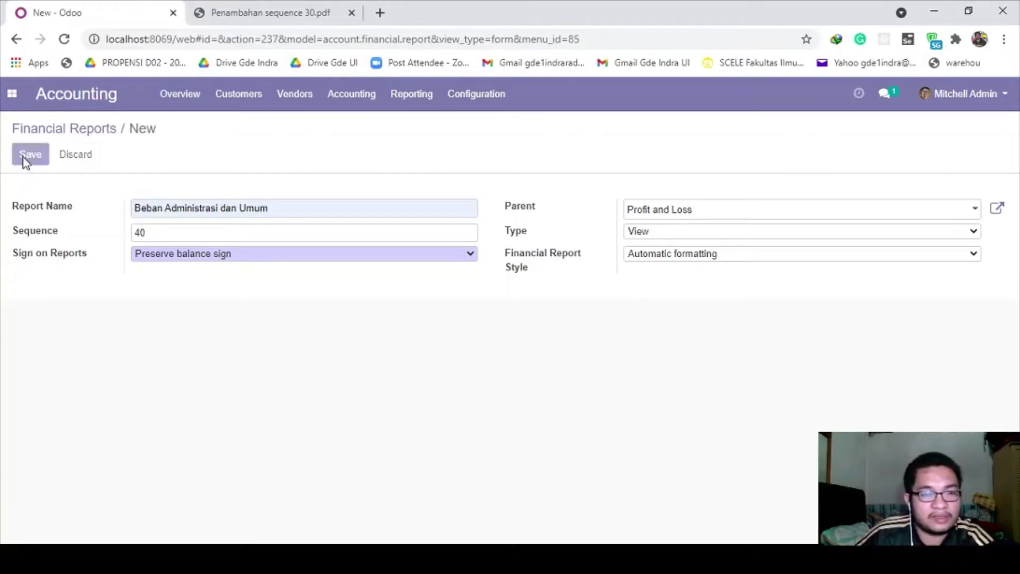
pyautogui.click(93, 134)
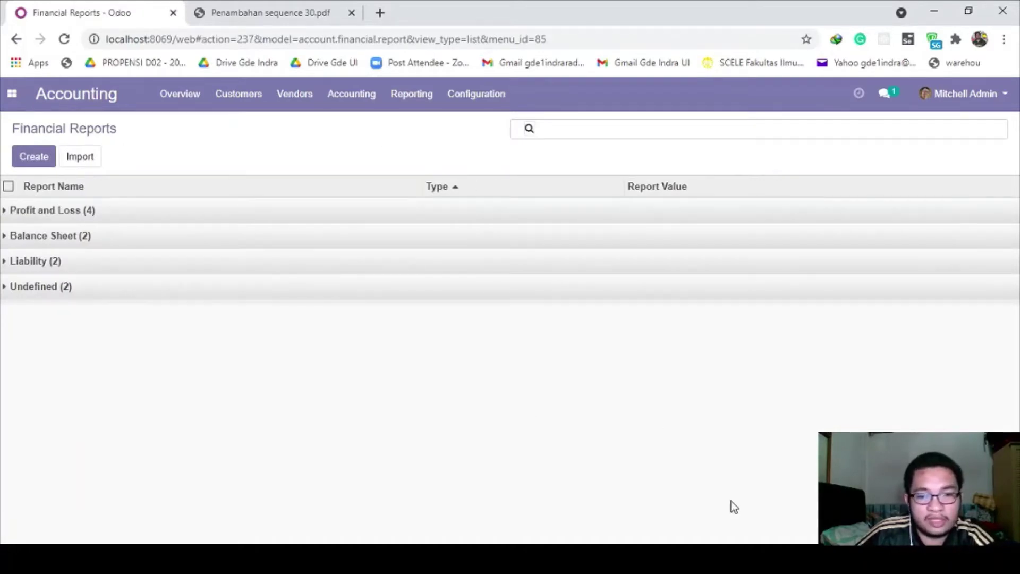
# In the text notes, review step 22 for Beban Gaji & Upah with sequence 41 and set its sign on report to default
pyautogui.click(733, 559)
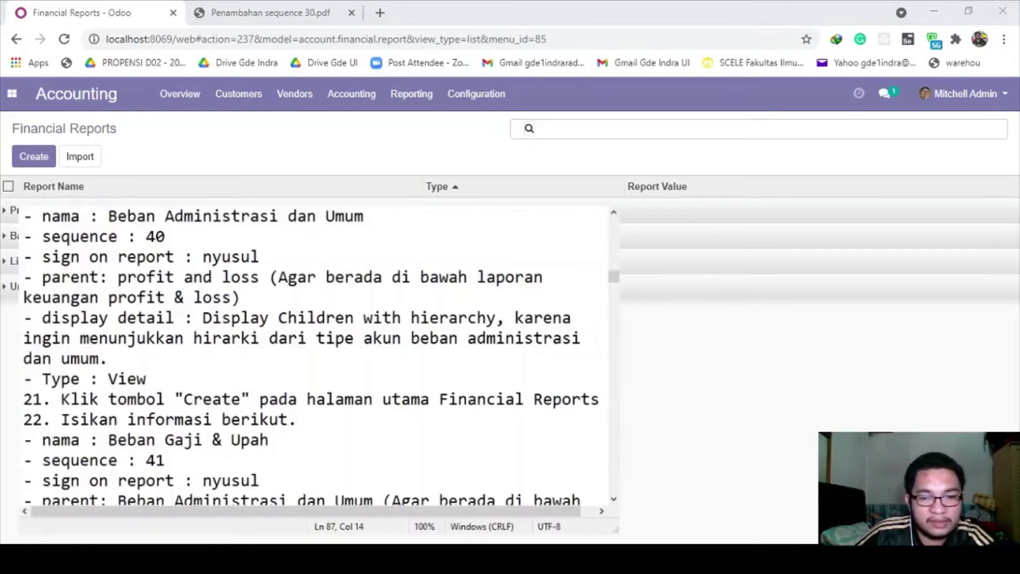
pyautogui.scroll(-1, 318, 356)
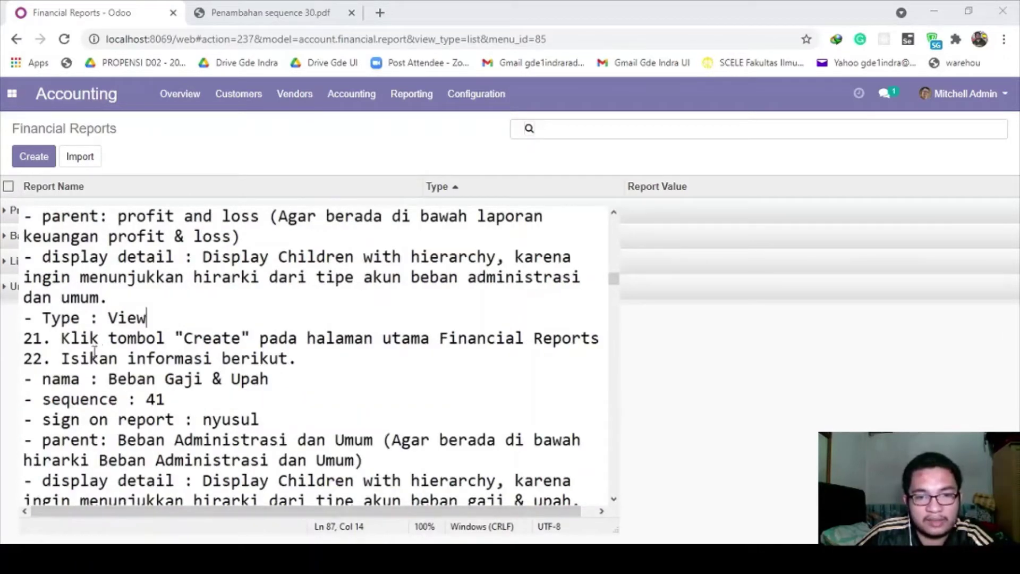
pyautogui.moveTo(26, 380); pyautogui.dragTo(269, 379)
pyautogui.click(168, 405)
pyautogui.moveTo(149, 400); pyautogui.dragTo(182, 401)
pyautogui.click(182, 401)
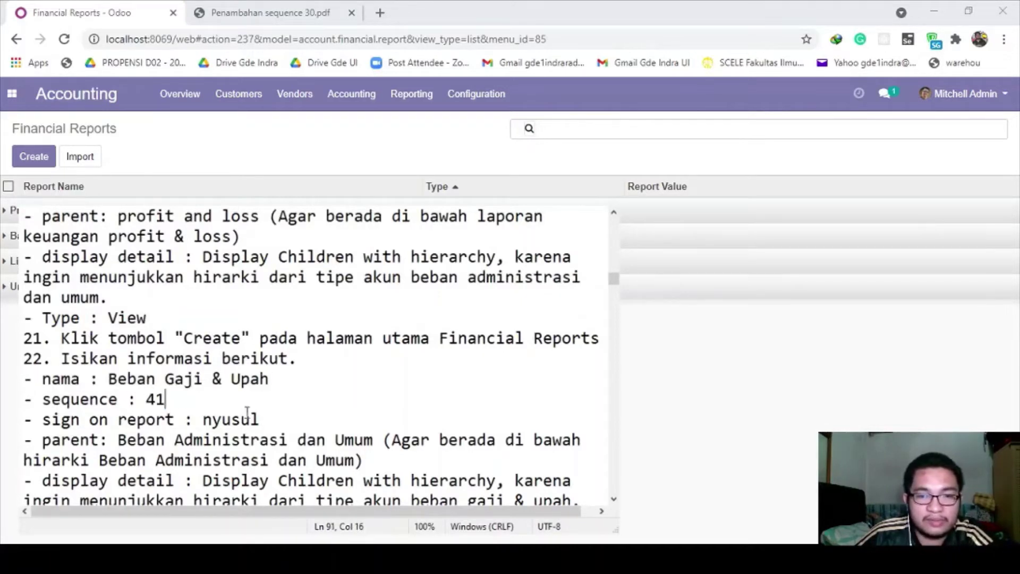
pyautogui.moveTo(269, 419); pyautogui.dragTo(204, 419)
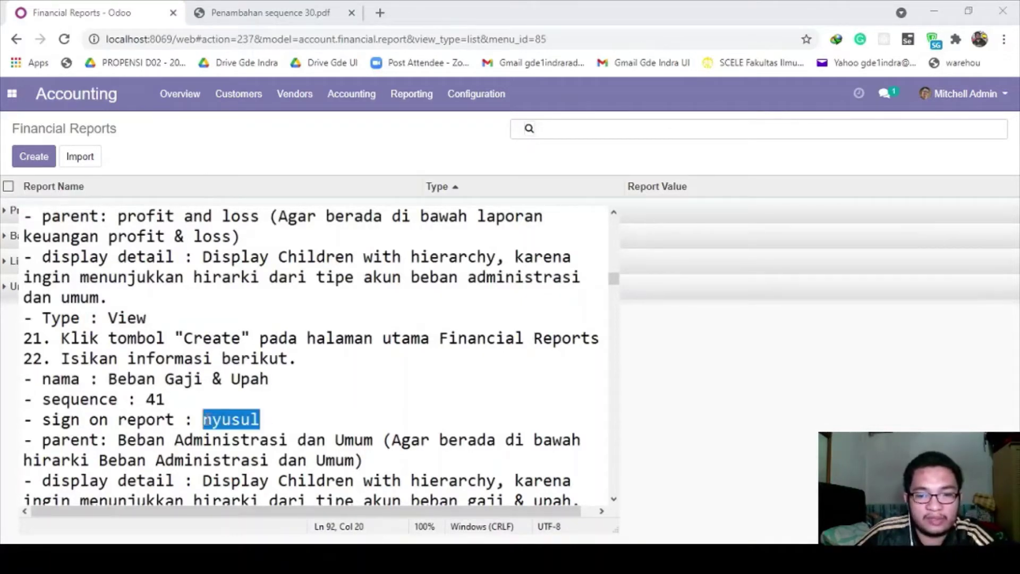
pyautogui.press('BackSpace')
pyautogui.write('default')
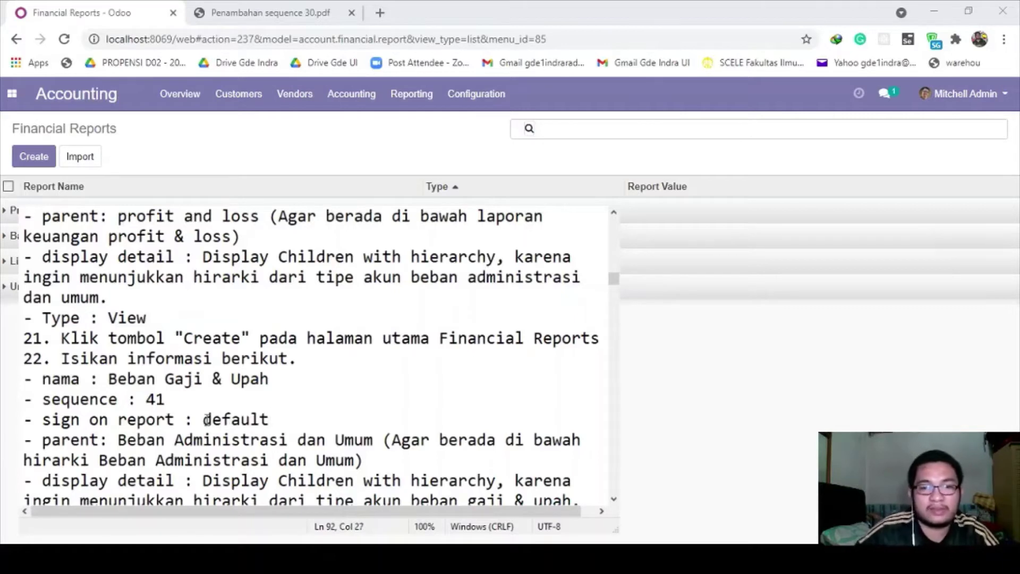
# Read the parent setting for Beban Gaji & Upah in the notes and compare it with rows 48 and 49 of the Laba Rugi sheet
pyautogui.scroll(-1, 259, 435)
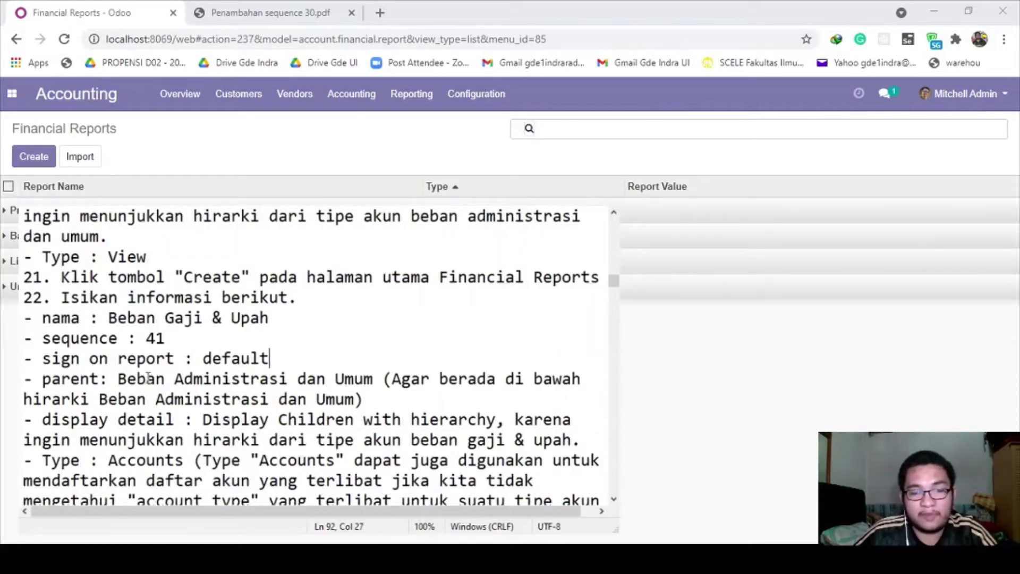
pyautogui.moveTo(117, 378); pyautogui.dragTo(354, 398)
pyautogui.click(354, 399)
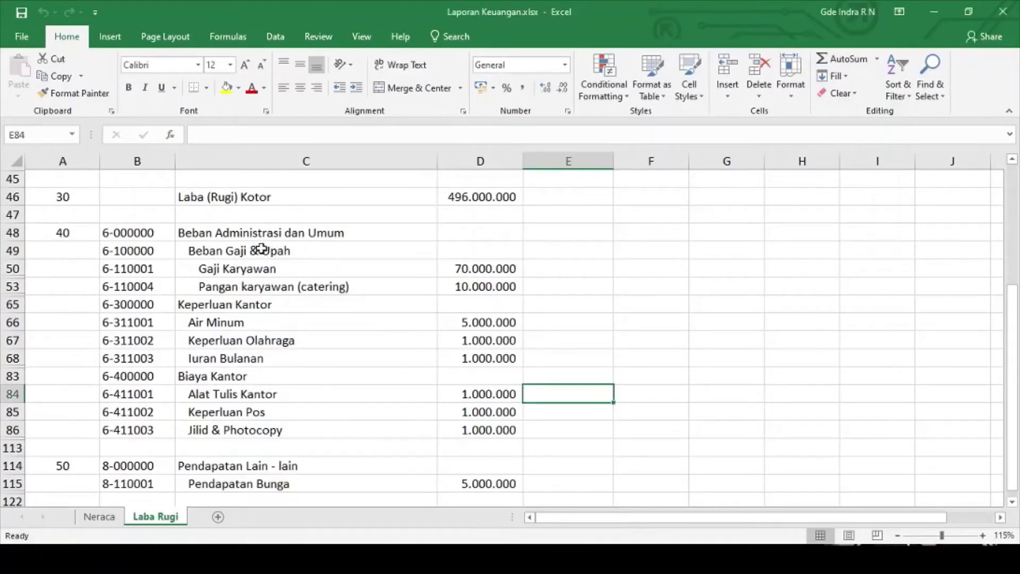
pyautogui.click(223, 251)
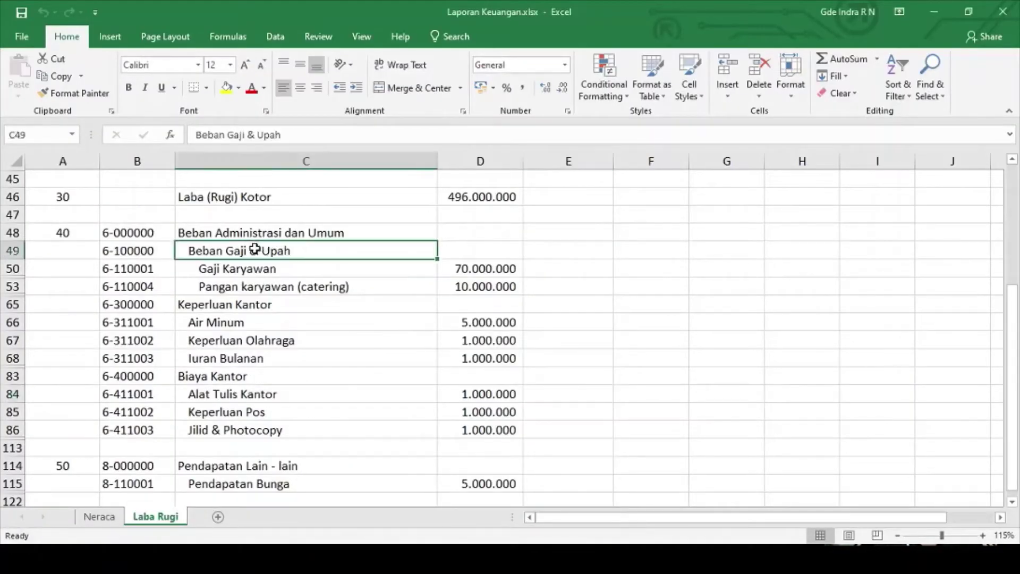
pyautogui.click(216, 232)
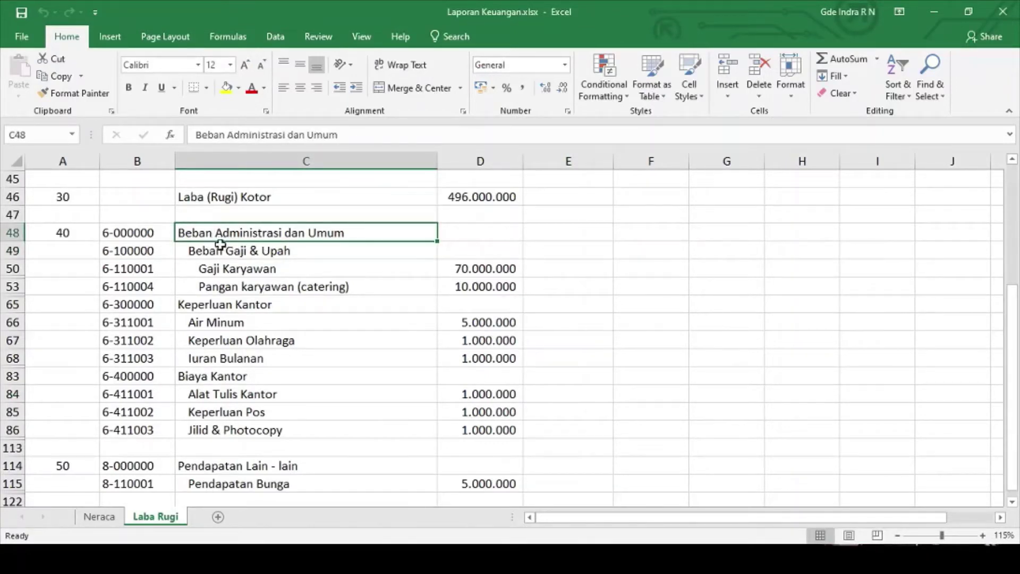
pyautogui.click(221, 250)
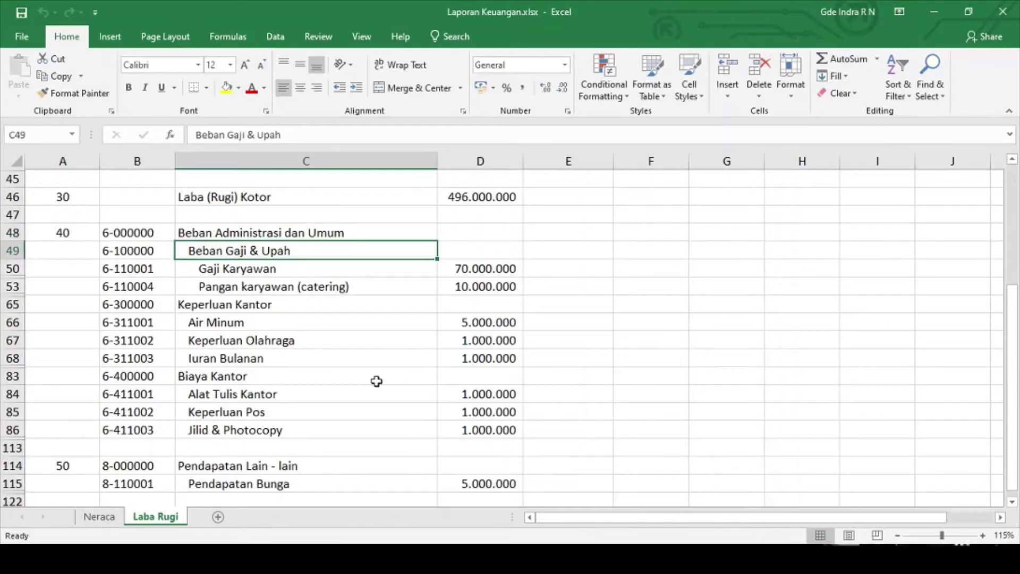
# Switch to Odoo and review the financial reports grouped under Profit and Loss
pyautogui.click(489, 557)
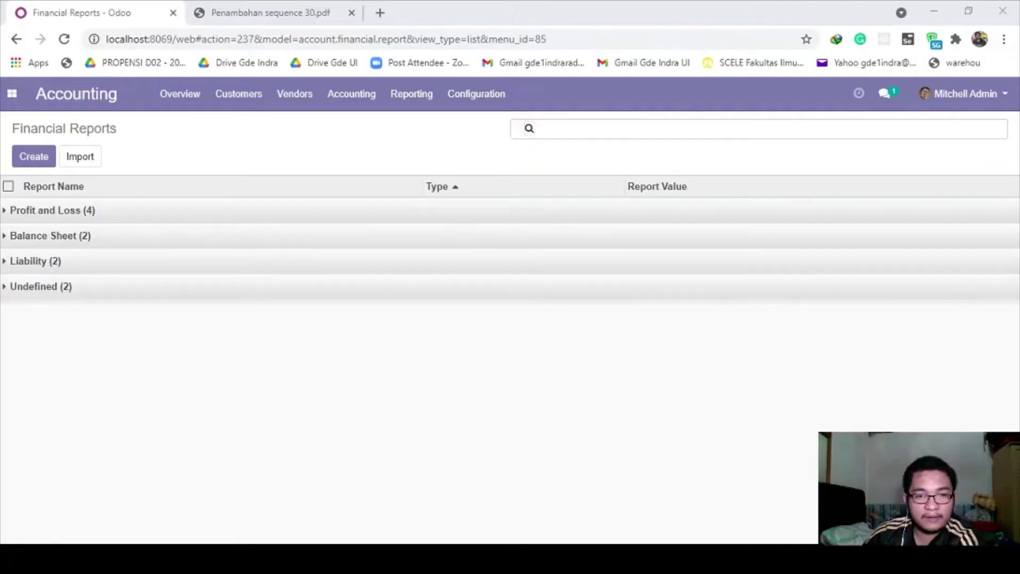
pyautogui.click(70, 212)
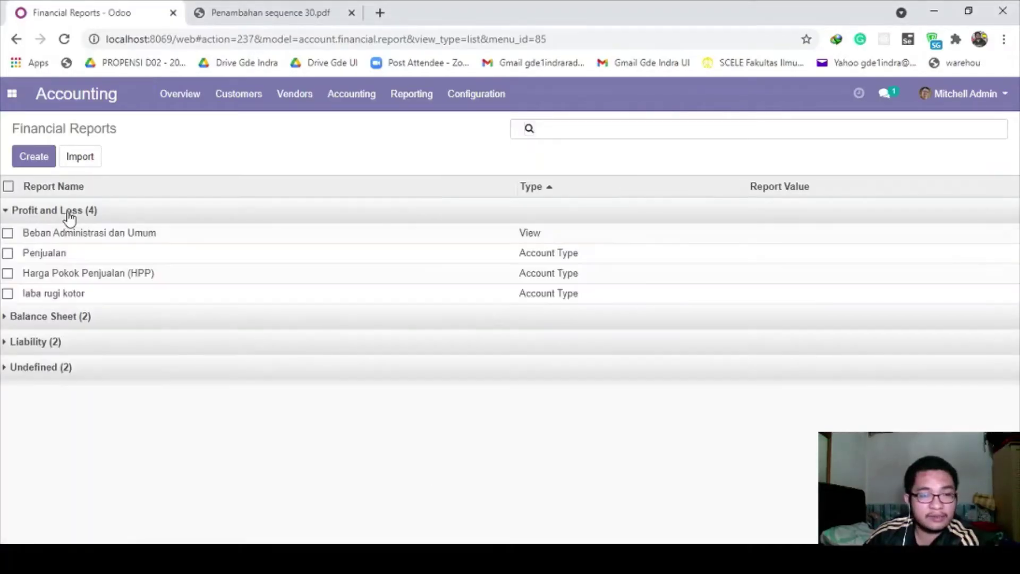
pyautogui.click(43, 160)
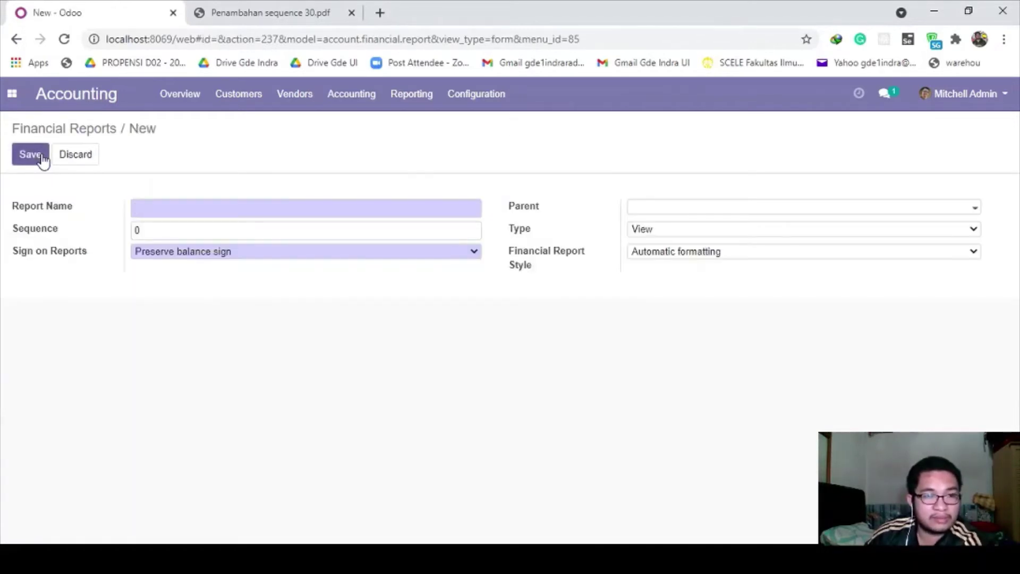
pyautogui.click(67, 136)
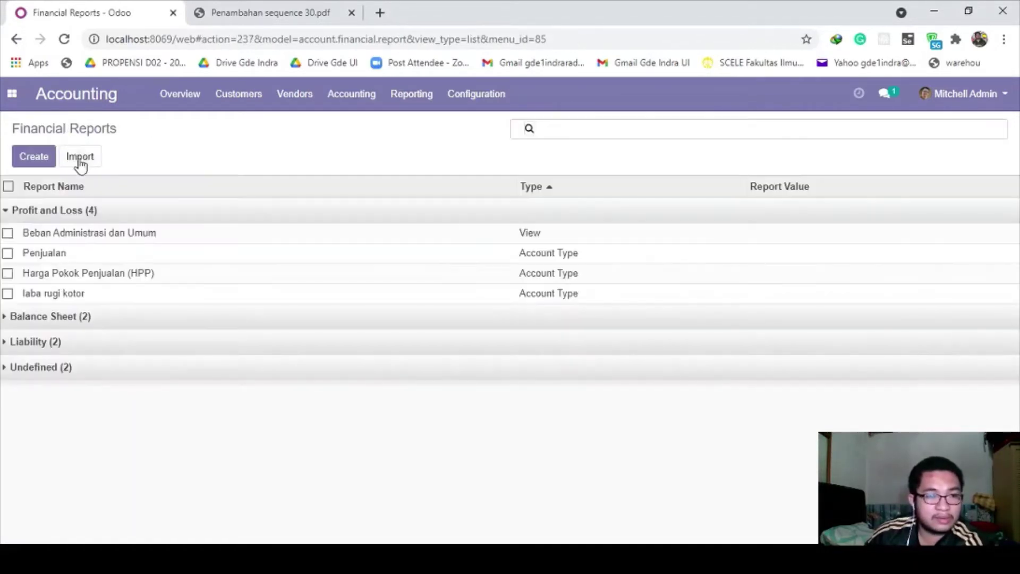
# Start a new financial report named Beban Gaji dan Upah with sequence 41 and parent Beban Administrasi dan Umum
pyautogui.click(38, 159)
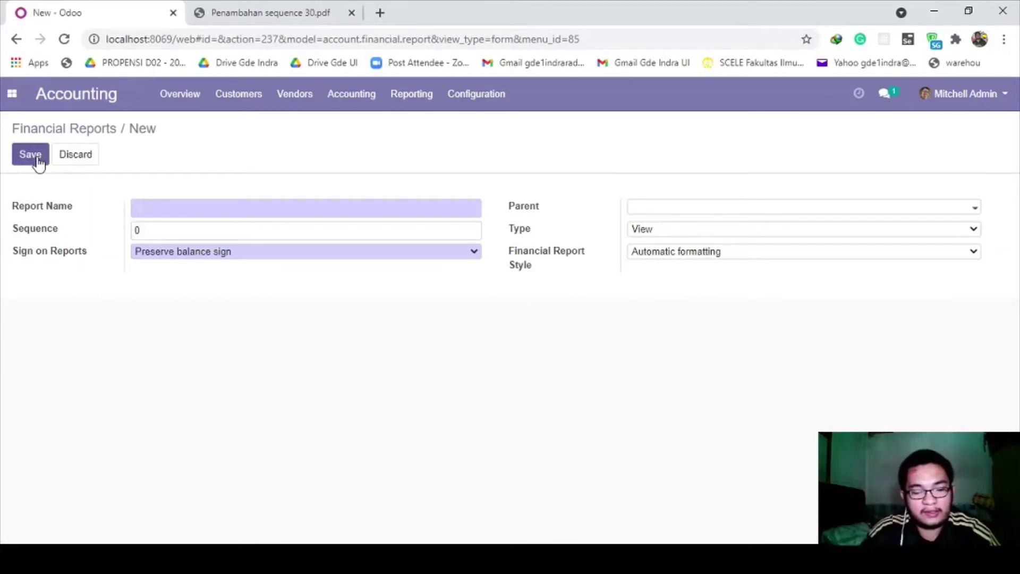
pyautogui.click(579, 558)
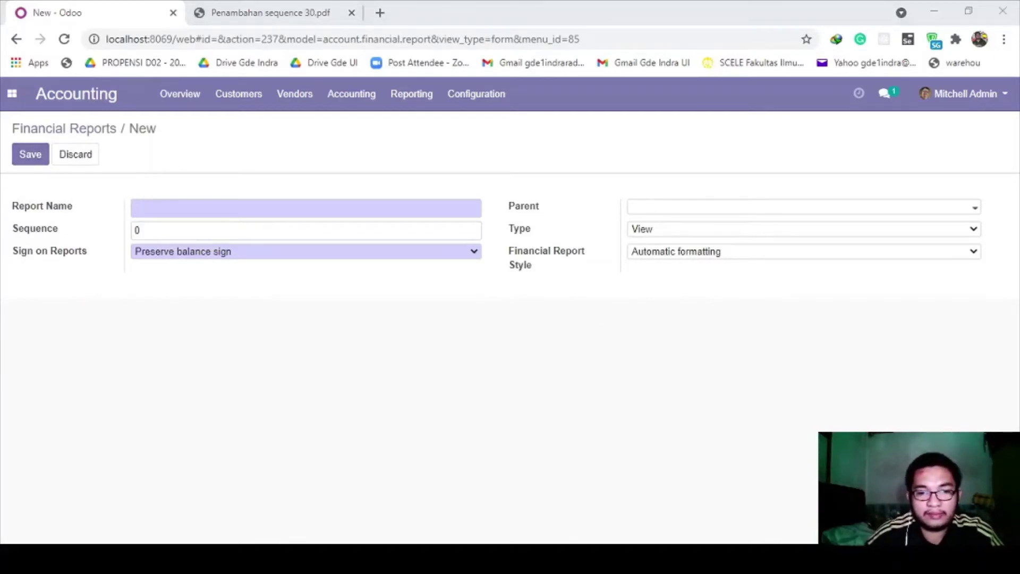
pyautogui.click(222, 202)
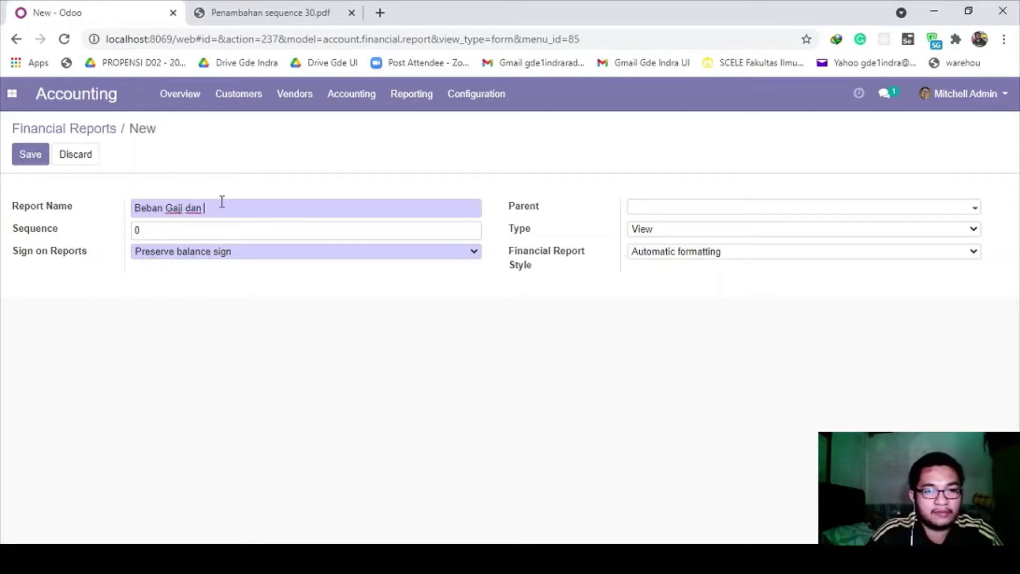
pyautogui.click(176, 228)
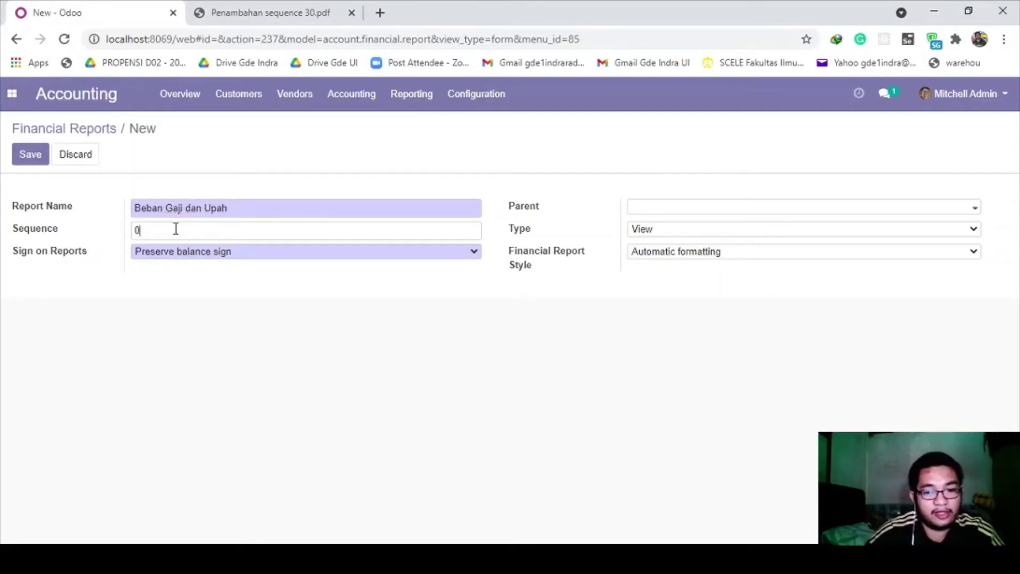
pyautogui.write('41')
pyautogui.click(640, 208)
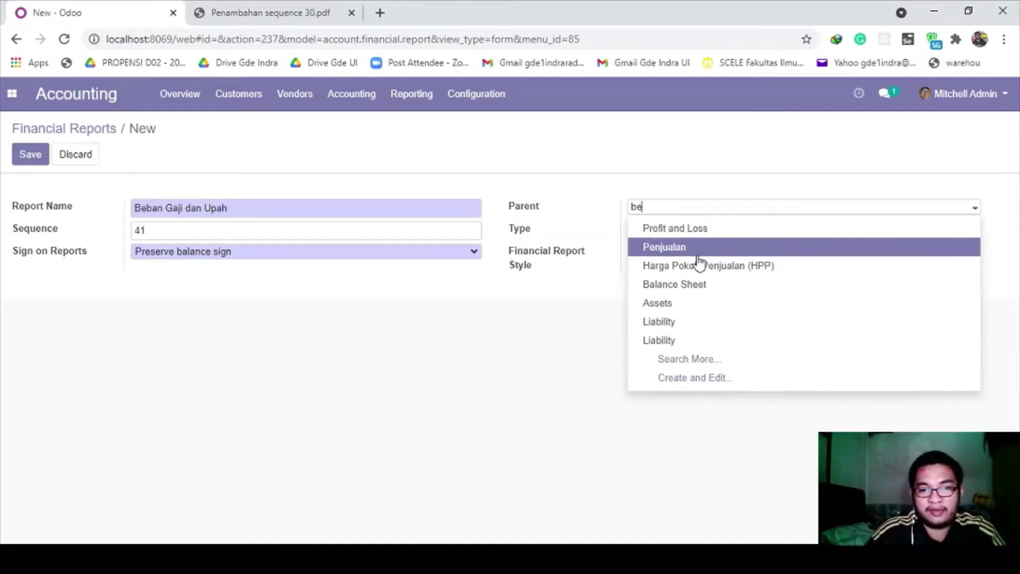
pyautogui.click(698, 229)
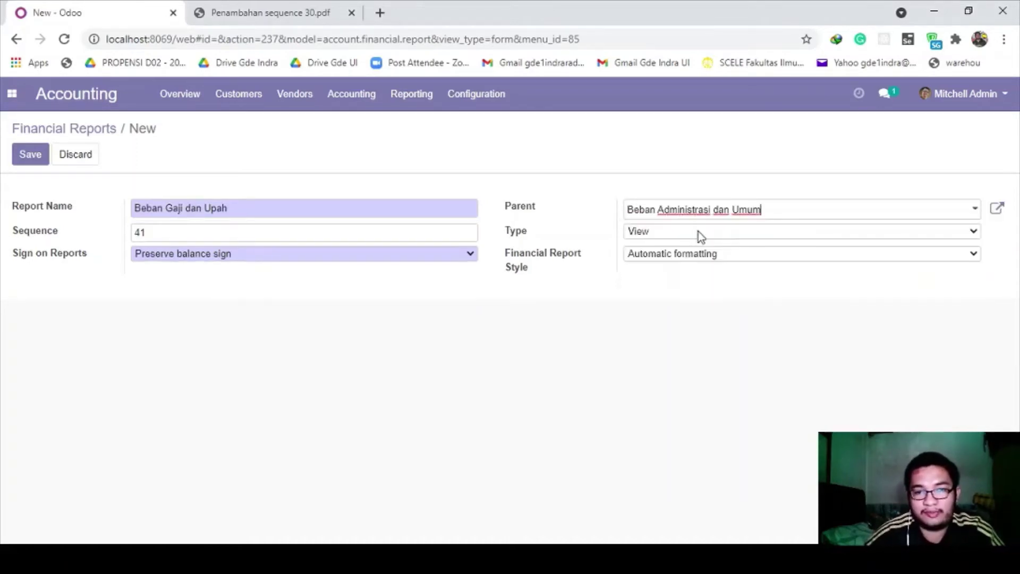
# Try the Accounts and Account Type options as the report's type and look through the account types that can be added
pyautogui.click(645, 233)
pyautogui.click(659, 279)
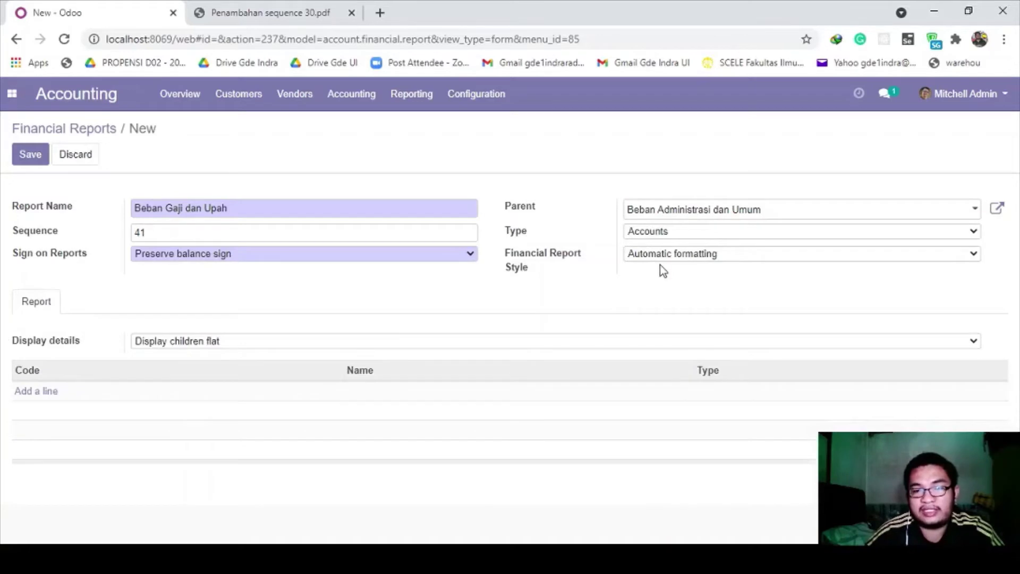
pyautogui.click(659, 234)
pyautogui.click(668, 279)
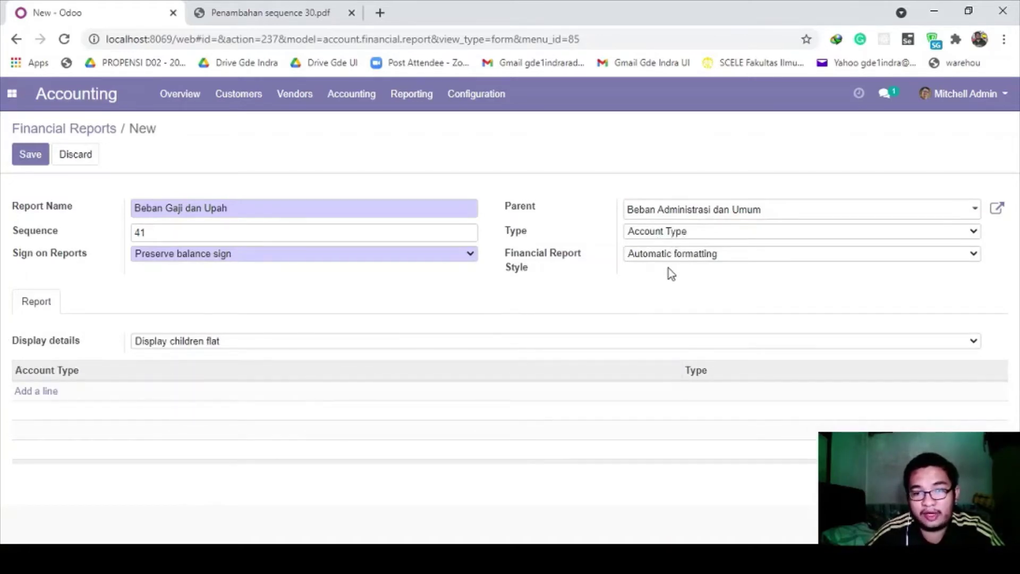
pyautogui.click(669, 269)
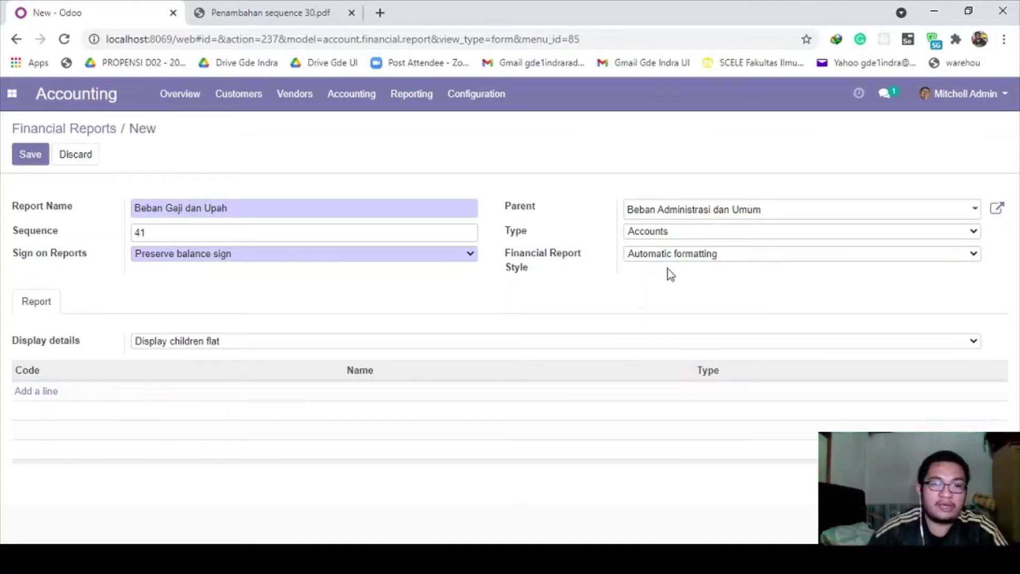
pyautogui.click(667, 231)
pyautogui.click(665, 289)
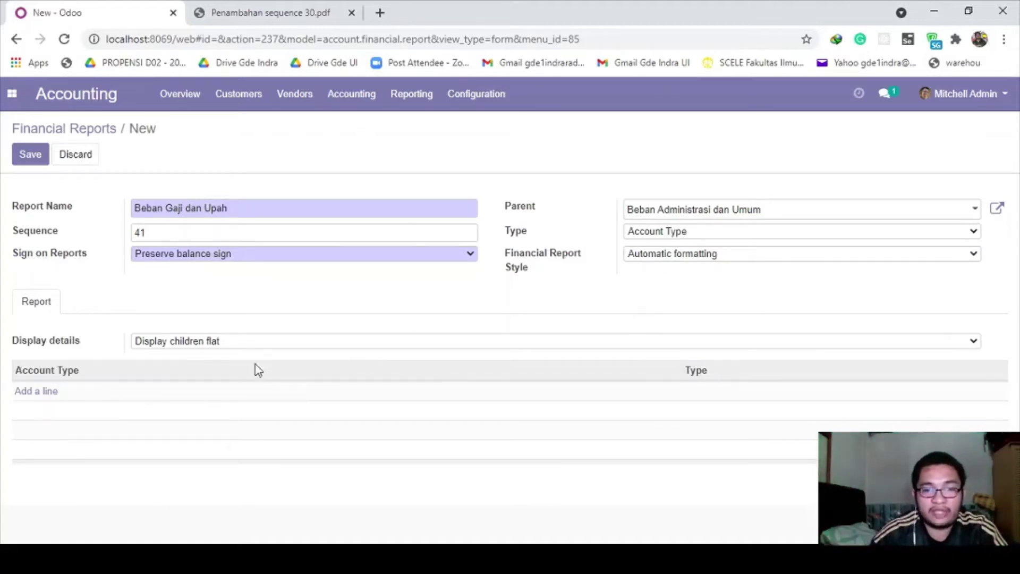
pyautogui.click(37, 393)
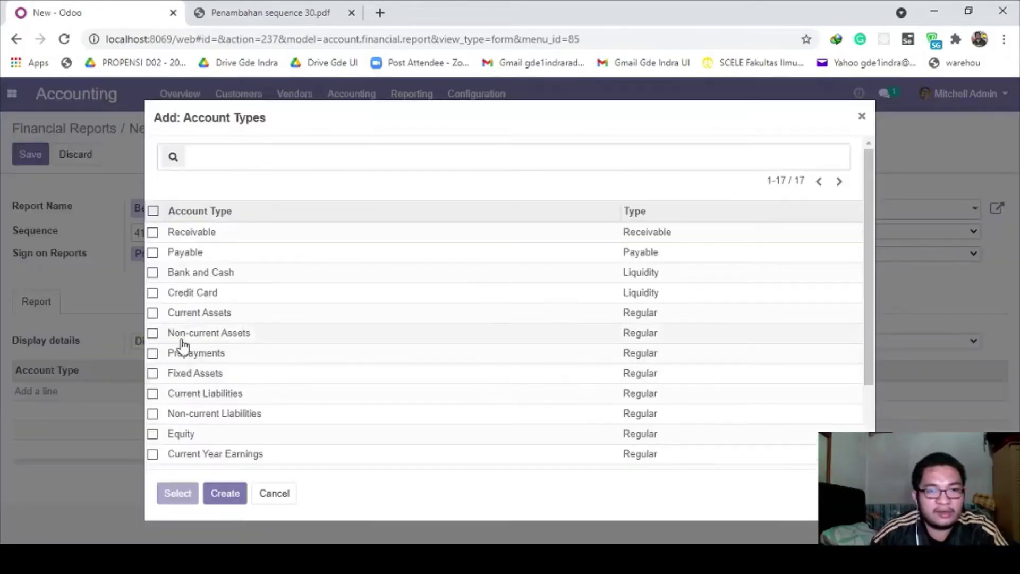
pyautogui.scroll(-3, 213, 340)
pyautogui.scroll(3, 234, 353)
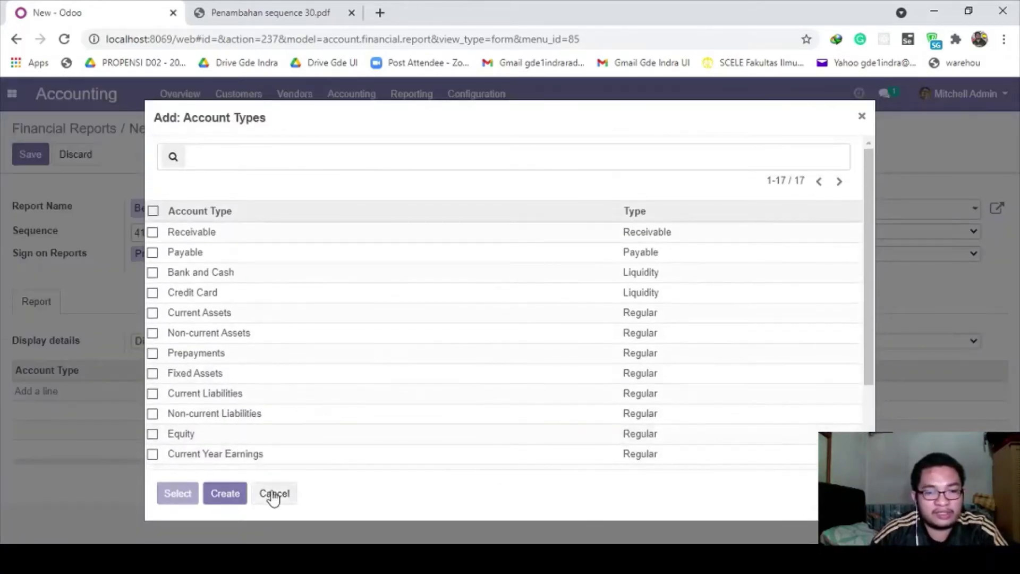
pyautogui.click(273, 494)
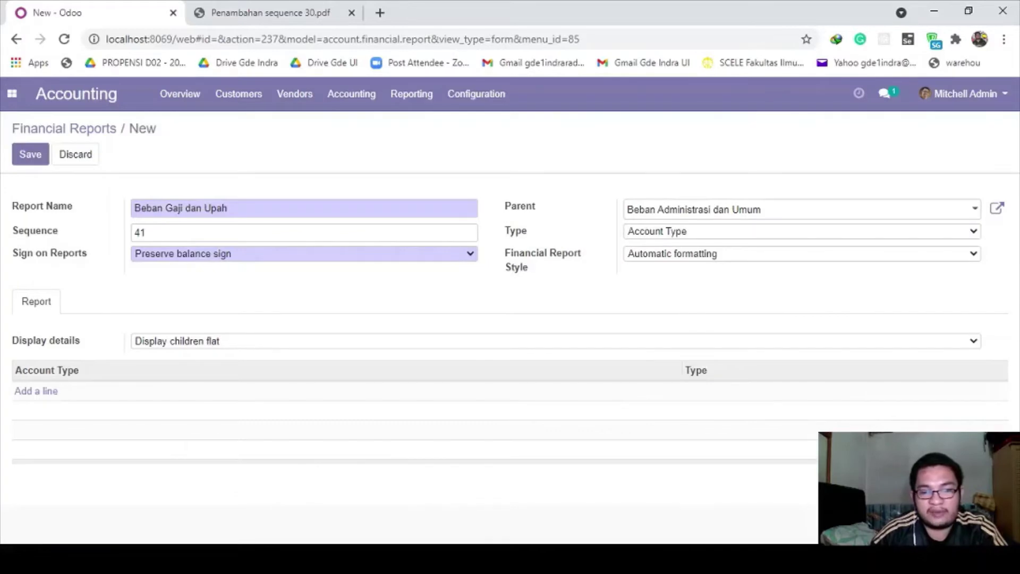
# Switch to the Laba Rugi sheet in Excel and check the Gaji Karyawan row under Beban Gaji & Upah
pyautogui.hotkey('alt', 'Tab')
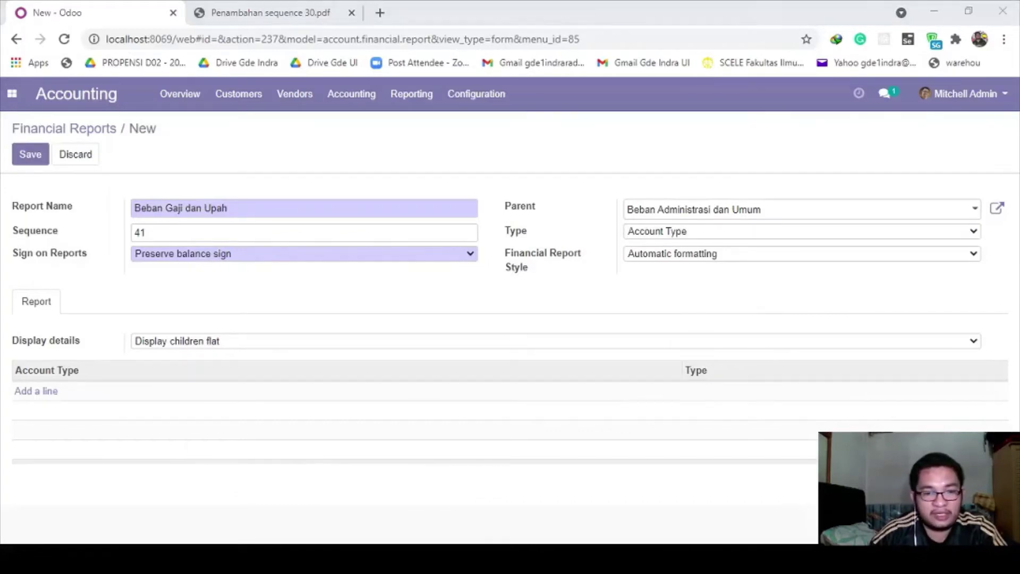
pyautogui.hotkey('alt', 'Tab')
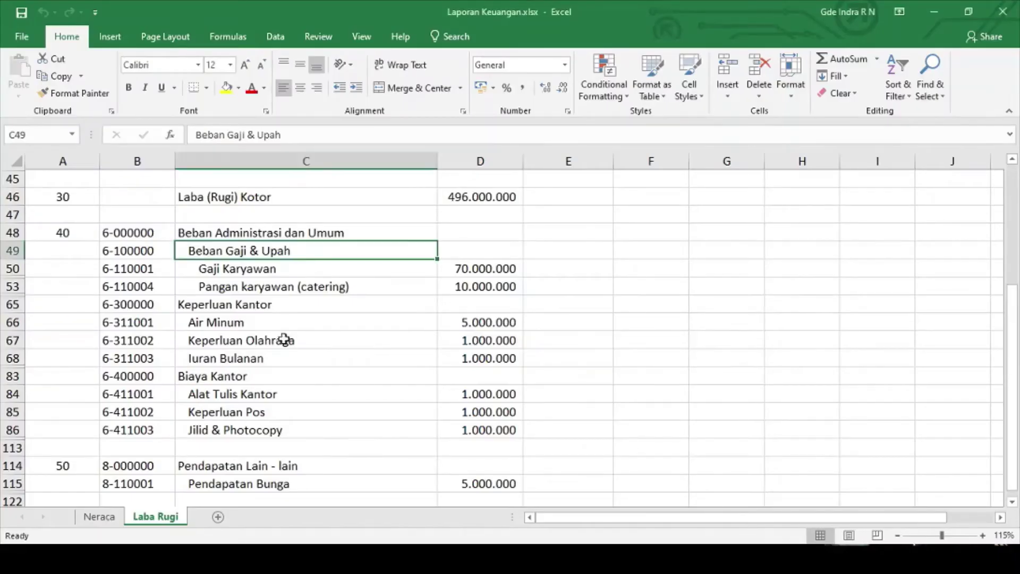
pyautogui.click(228, 267)
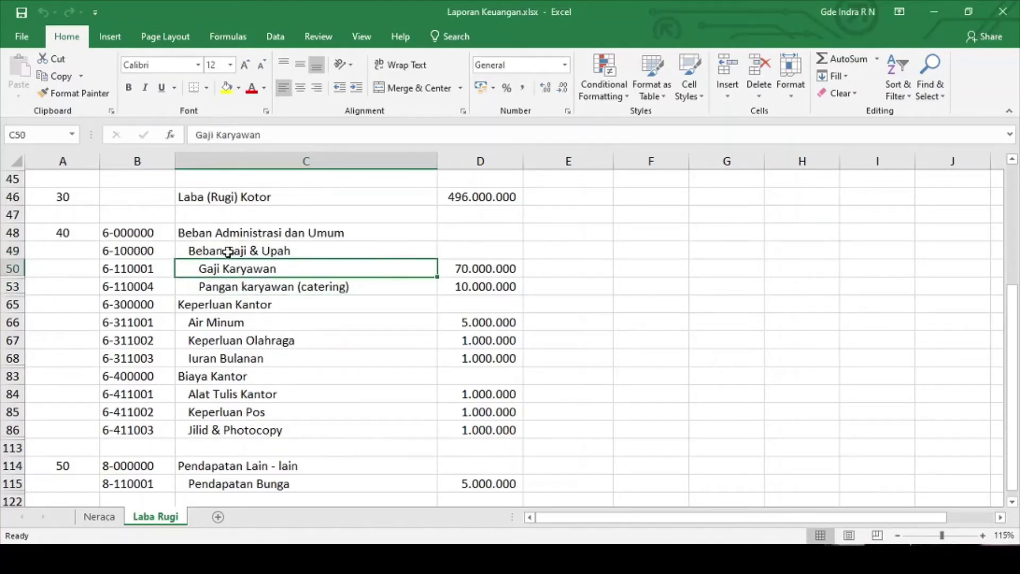
# Back in Odoo, set the Beban Gaji dan Upah report's type to Accounts and browse the accounts available for its lines
pyautogui.click(913, 545)
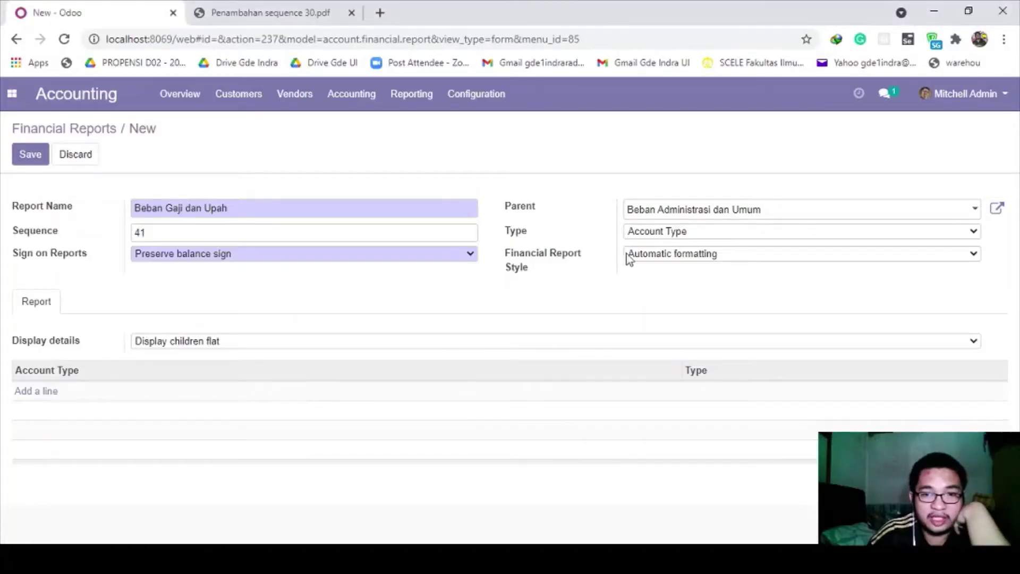
pyautogui.click(646, 237)
pyautogui.click(652, 266)
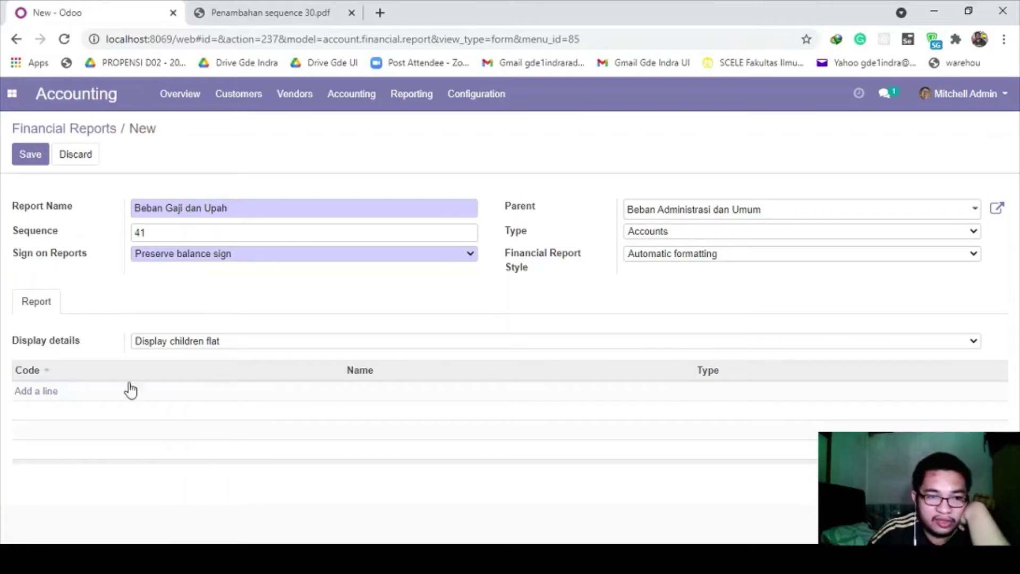
pyautogui.click(41, 393)
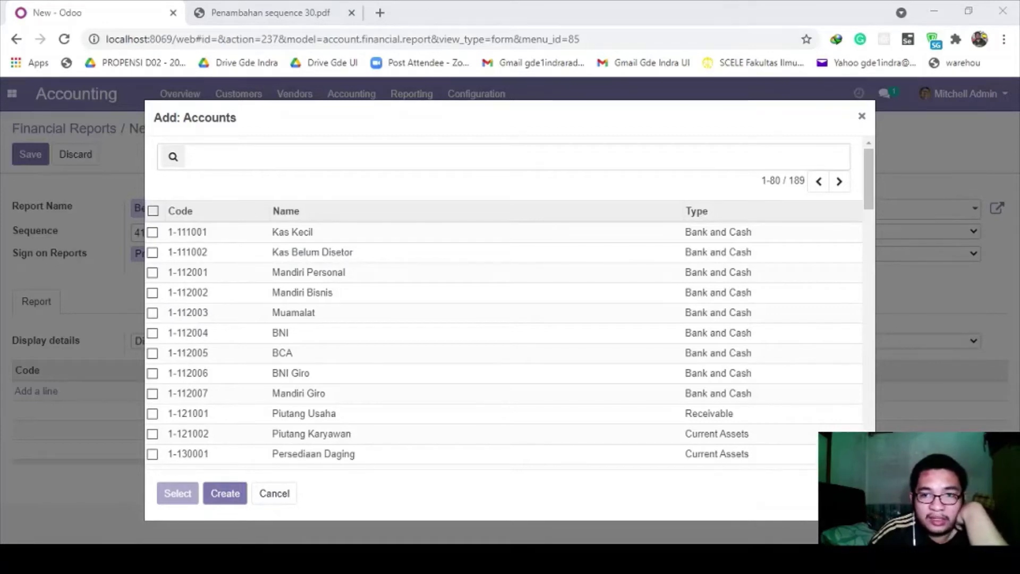
pyautogui.click(243, 166)
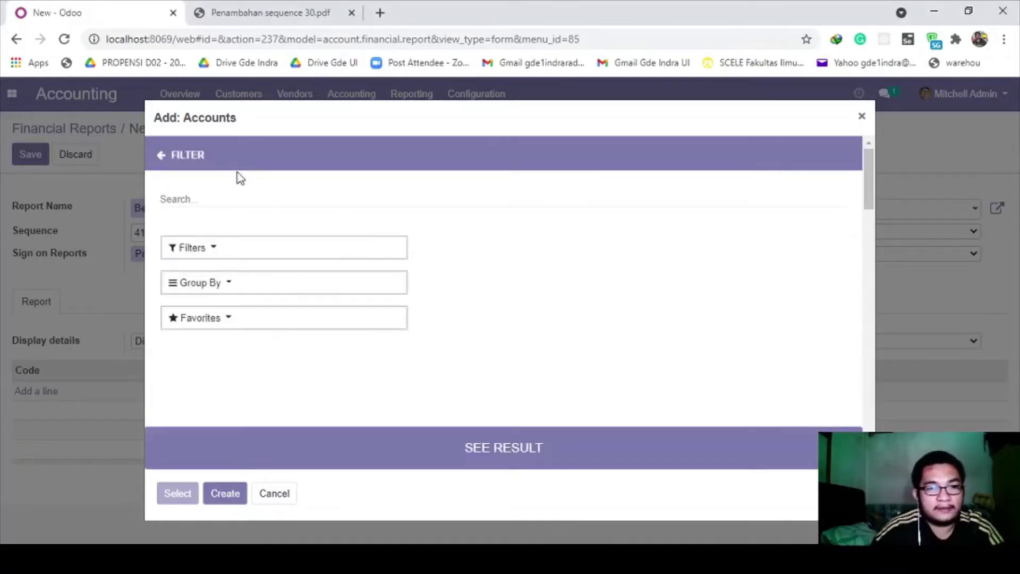
pyautogui.click(162, 162)
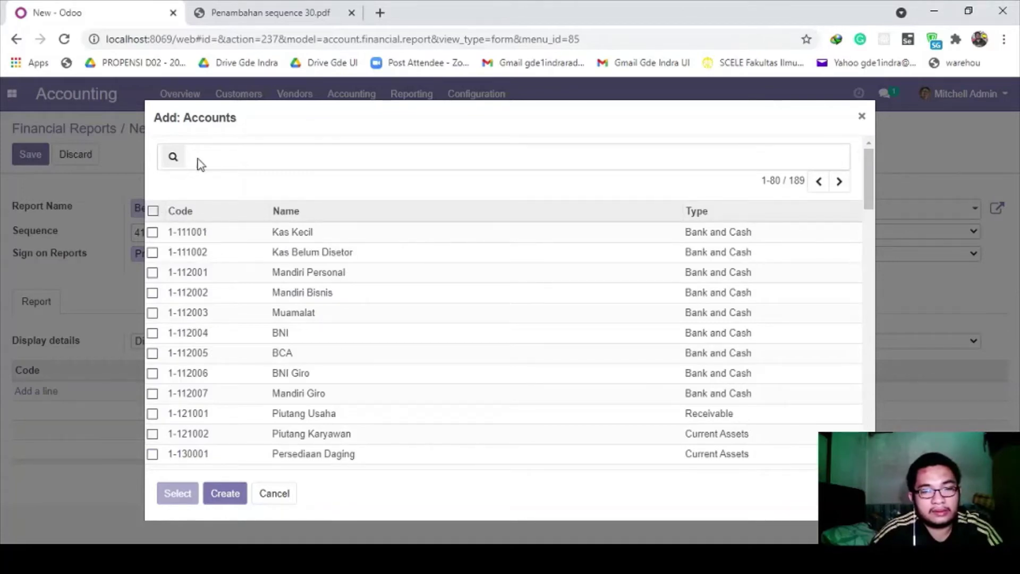
pyautogui.scroll(-3, 351, 315)
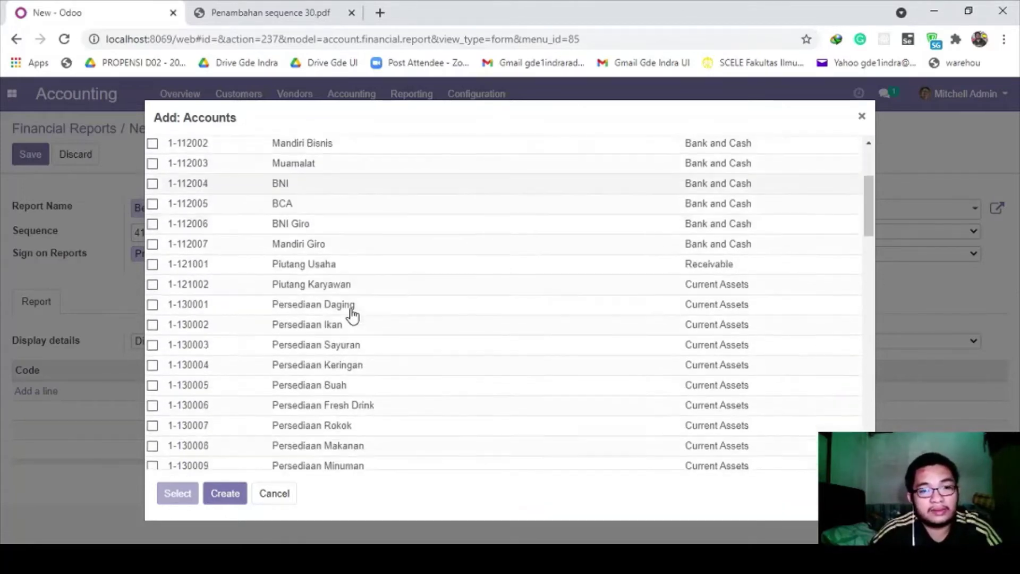
pyautogui.scroll(-15, 352, 315)
pyautogui.scroll(-4, 352, 315)
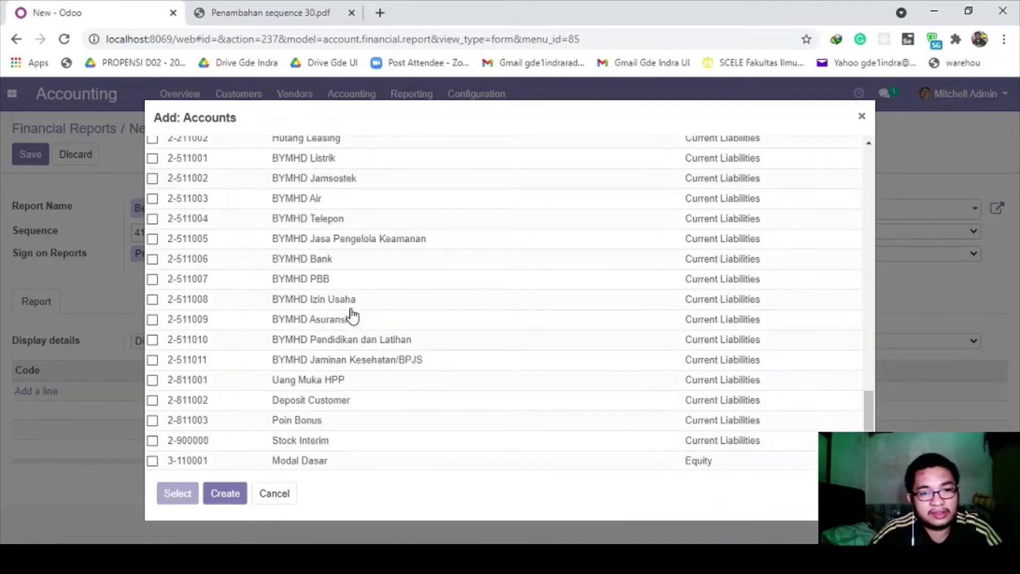
pyautogui.scroll(20, 352, 313)
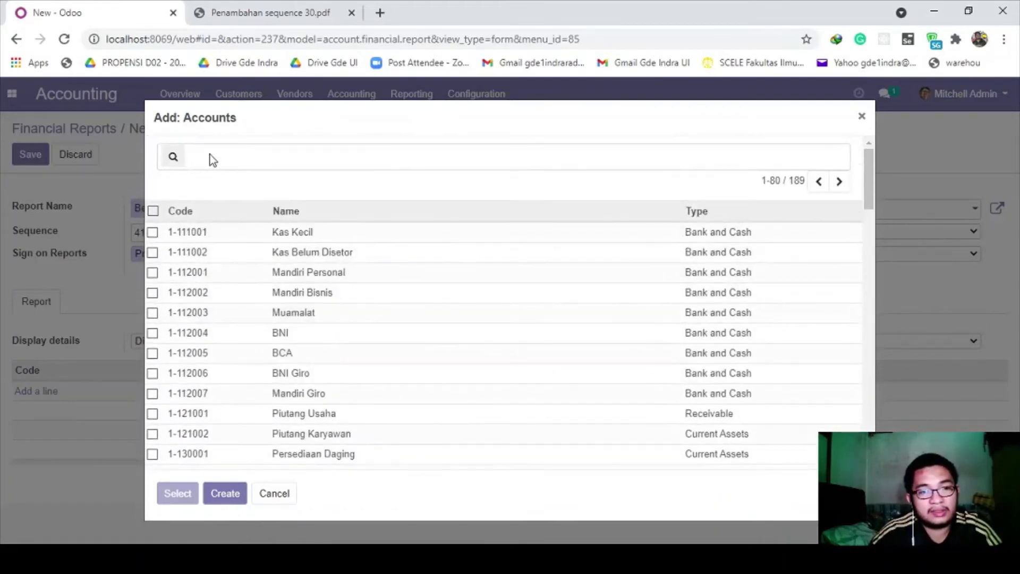
# Search the accounts for gaji and add account 6-110001 Gaji Karyawan to the report
pyautogui.click(209, 155)
pyautogui.write('gaji')
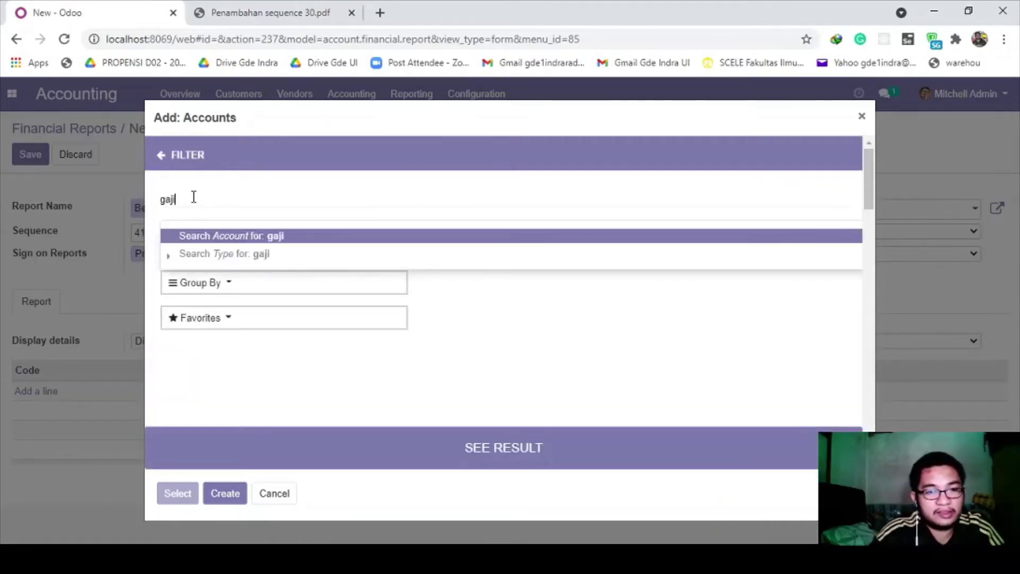
pyautogui.press('Return')
pyautogui.scroll(-3, 239, 244)
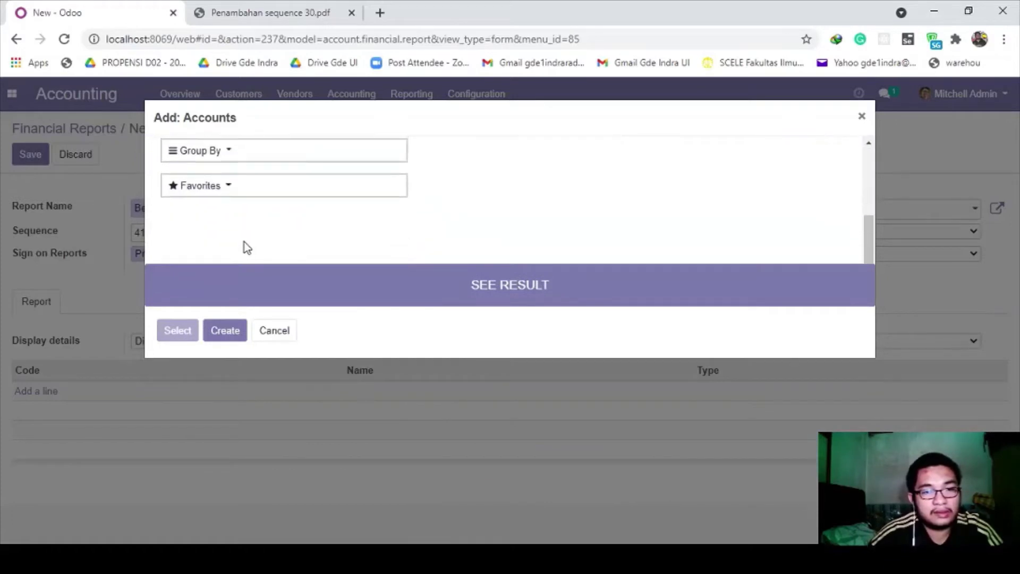
pyautogui.scroll(3, 245, 241)
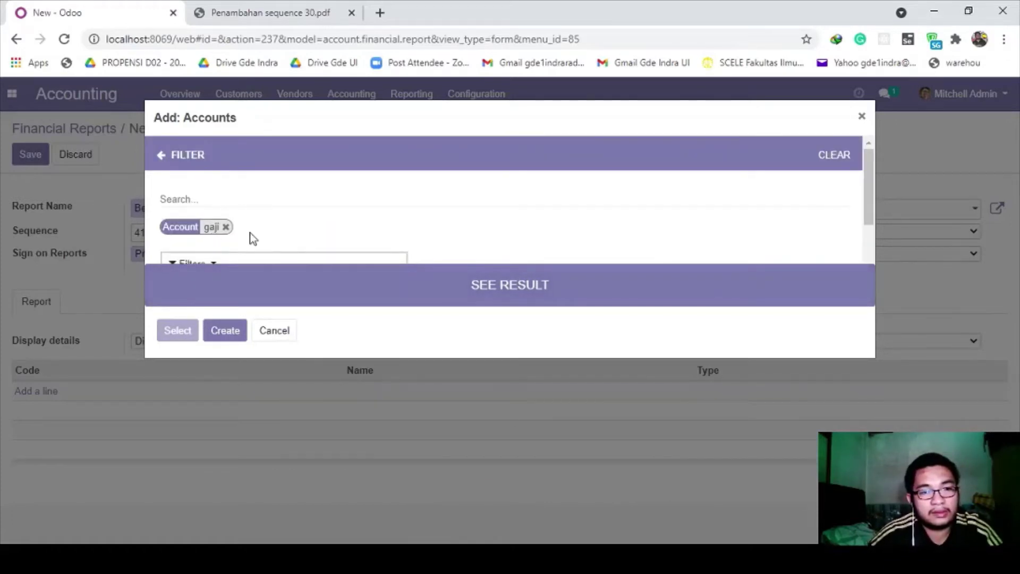
pyautogui.click(300, 278)
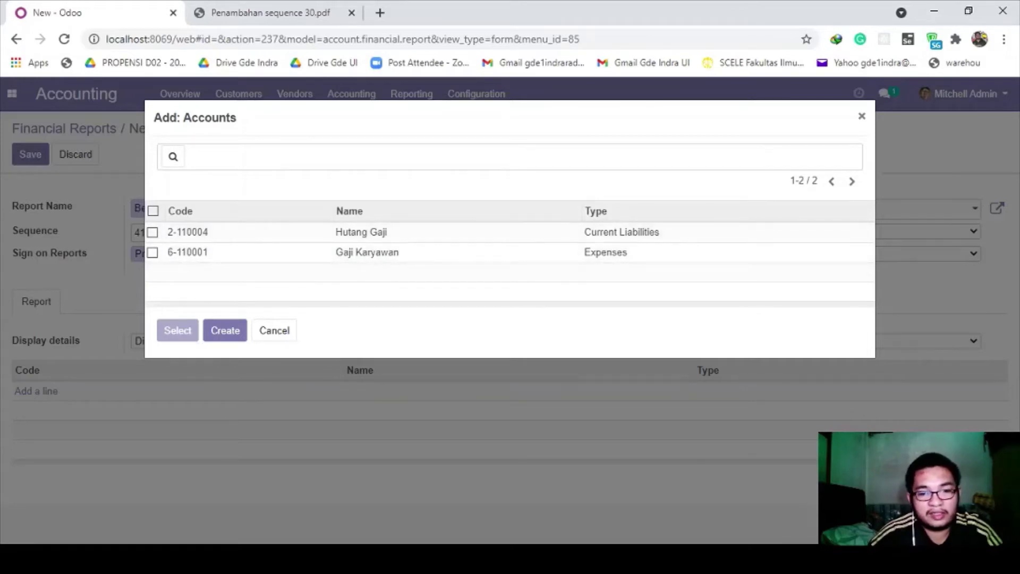
pyautogui.hotkey('alt', 'Tab')
pyautogui.hotkey('alt', 'Tab')
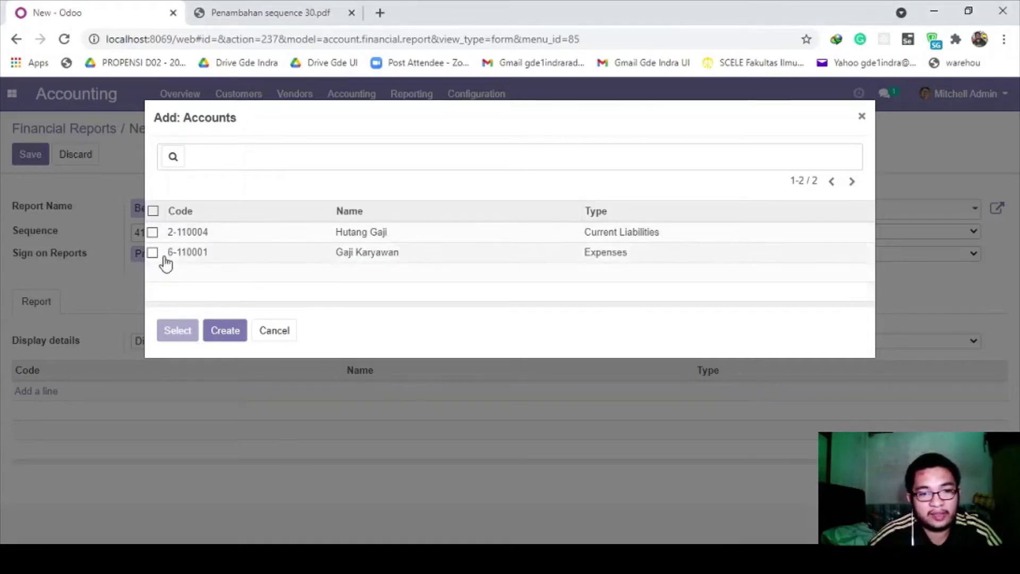
pyautogui.click(152, 252)
pyautogui.click(179, 330)
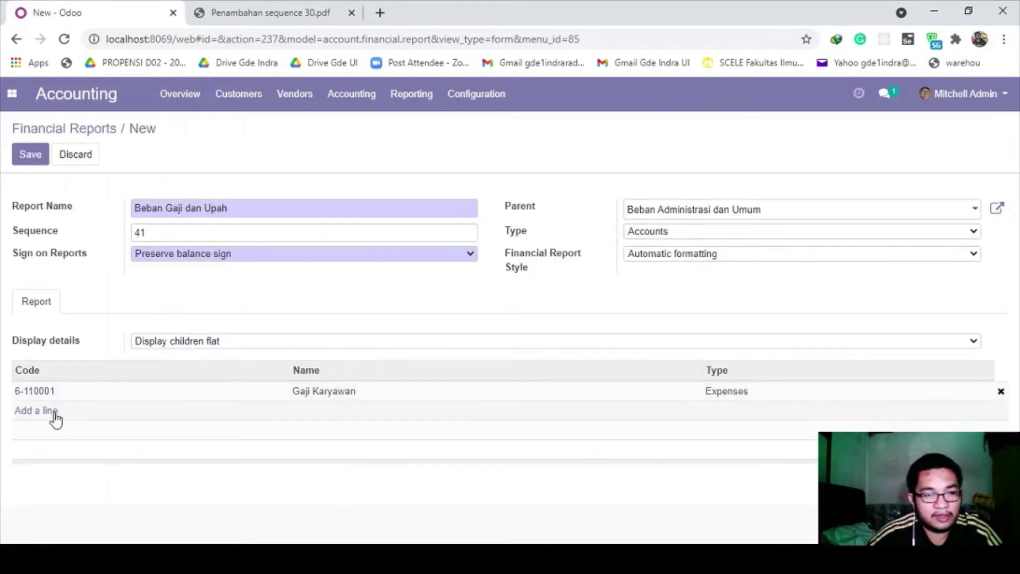
# Search the accounts for catering and add account 6-110004 Pangan karyawan (catering) to the Beban Gaji dan Upah report
pyautogui.click(42, 410)
pyautogui.click(286, 166)
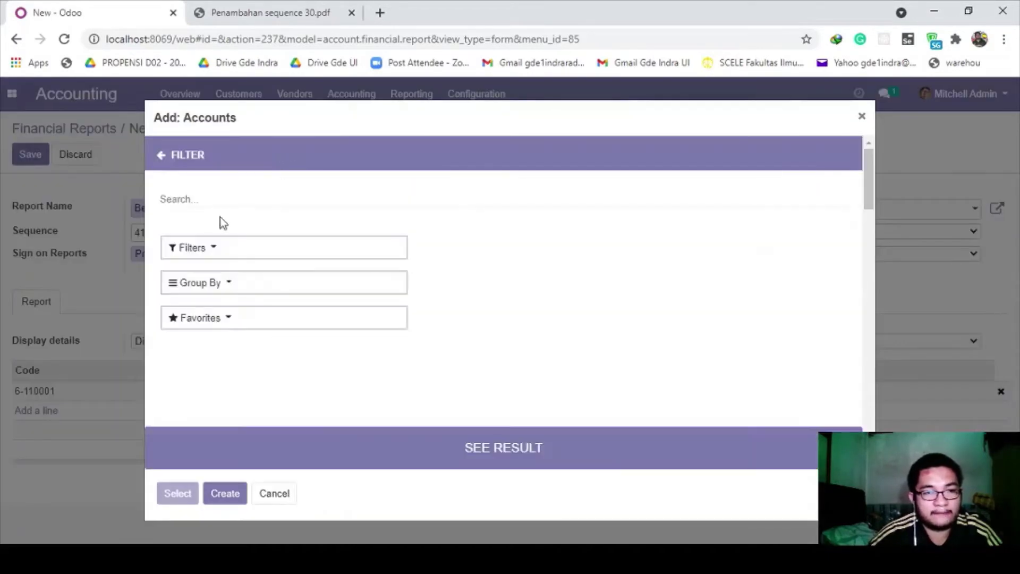
pyautogui.write('catering')
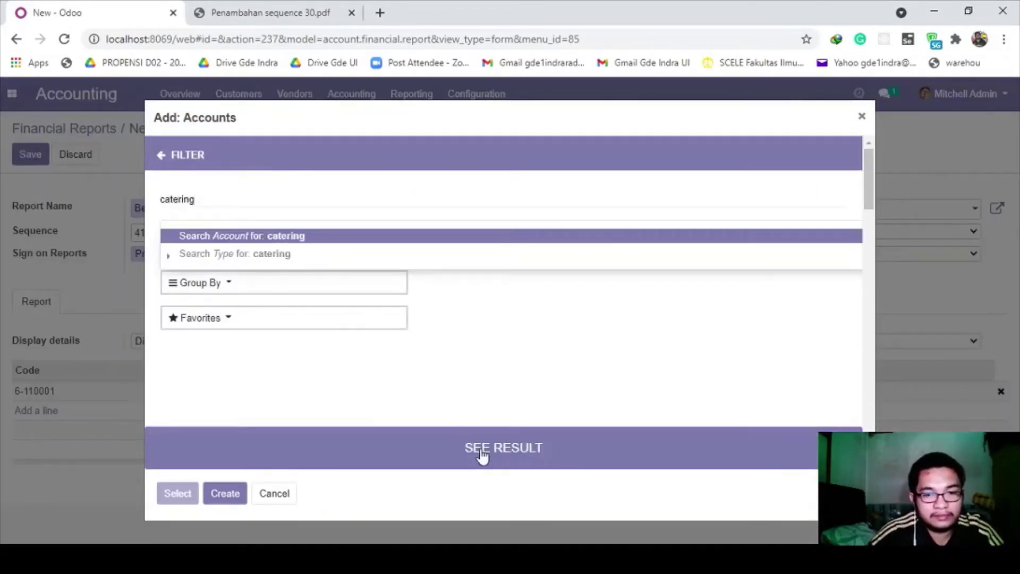
pyautogui.click(480, 455)
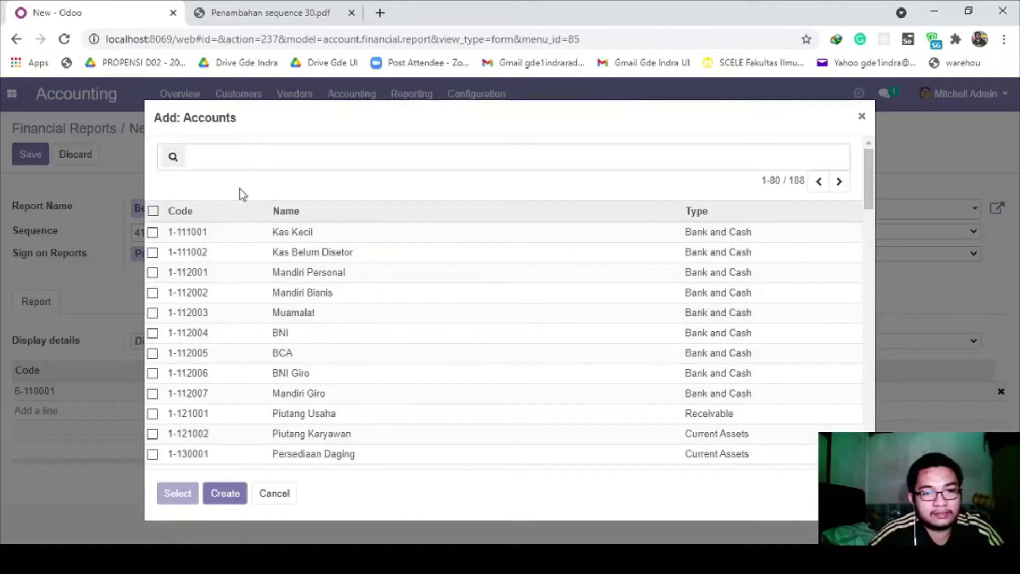
pyautogui.click(225, 157)
pyautogui.click(199, 201)
pyautogui.write('ca')
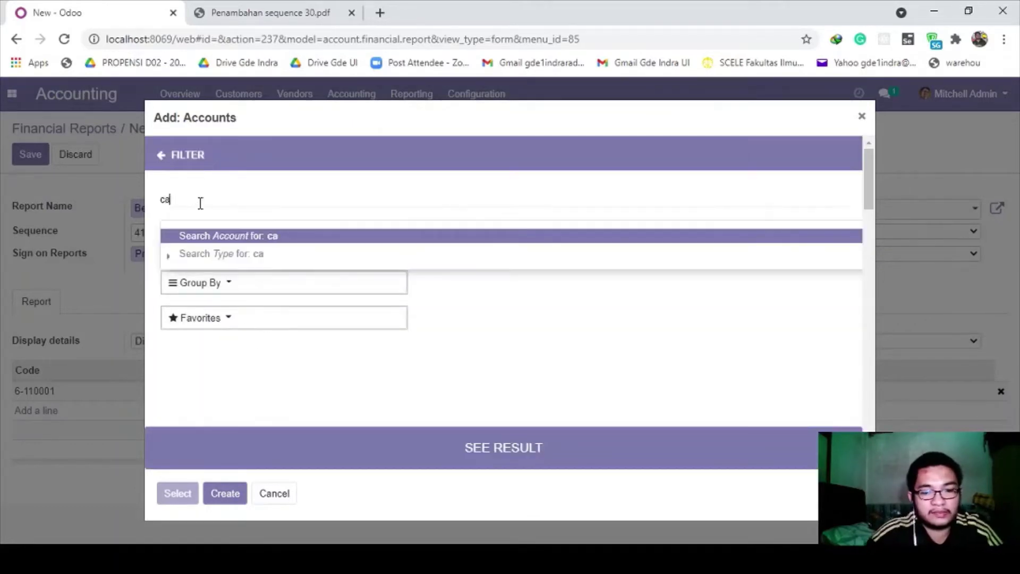
pyautogui.write('tering')
pyautogui.press('Return')
pyautogui.click(431, 448)
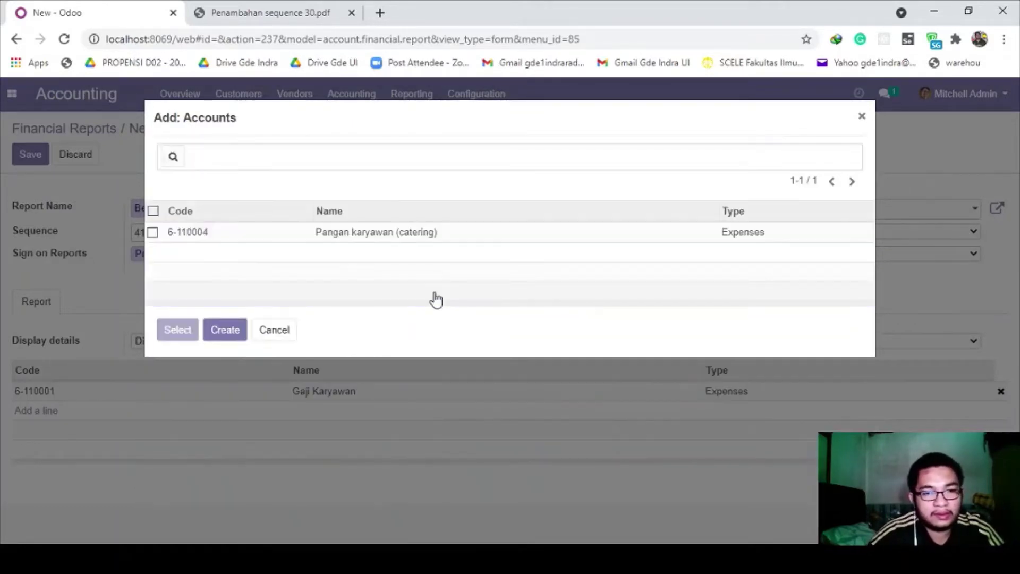
pyautogui.click(153, 232)
pyautogui.click(177, 330)
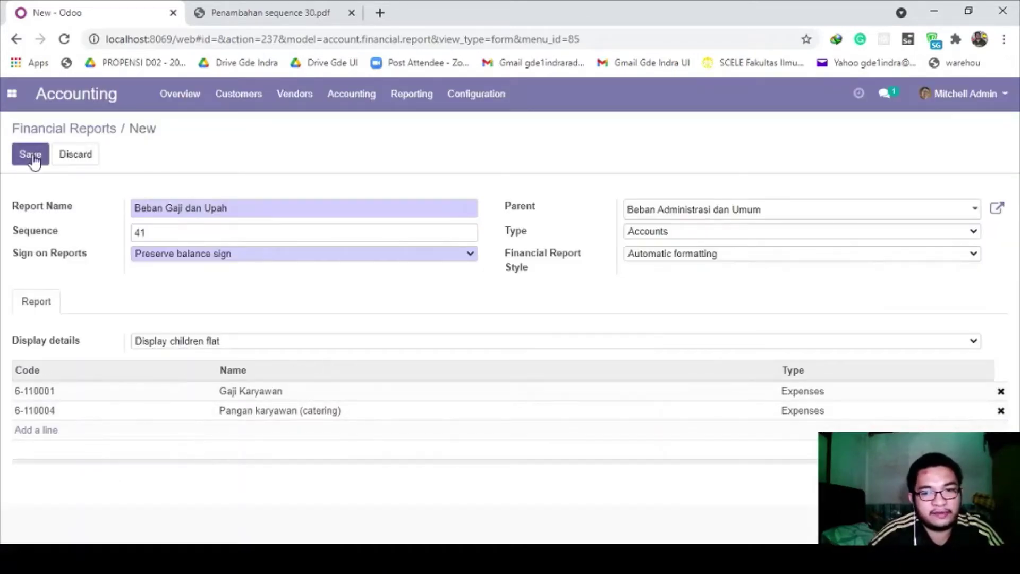
# Set the report's display details to Display children with hierarchy and save the Beban Gaji dan Upah report
pyautogui.click(200, 342)
pyautogui.click(211, 393)
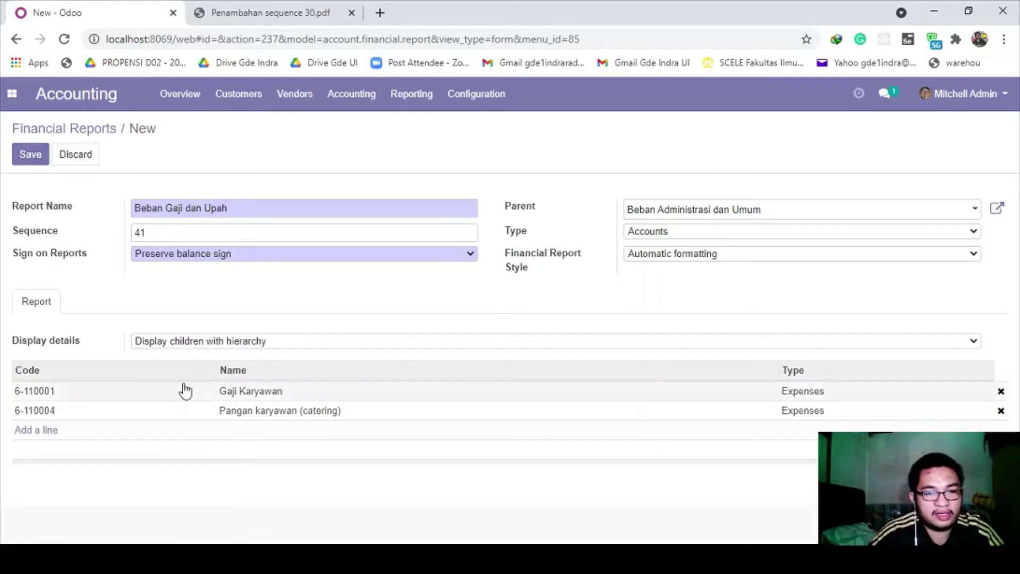
pyautogui.click(38, 158)
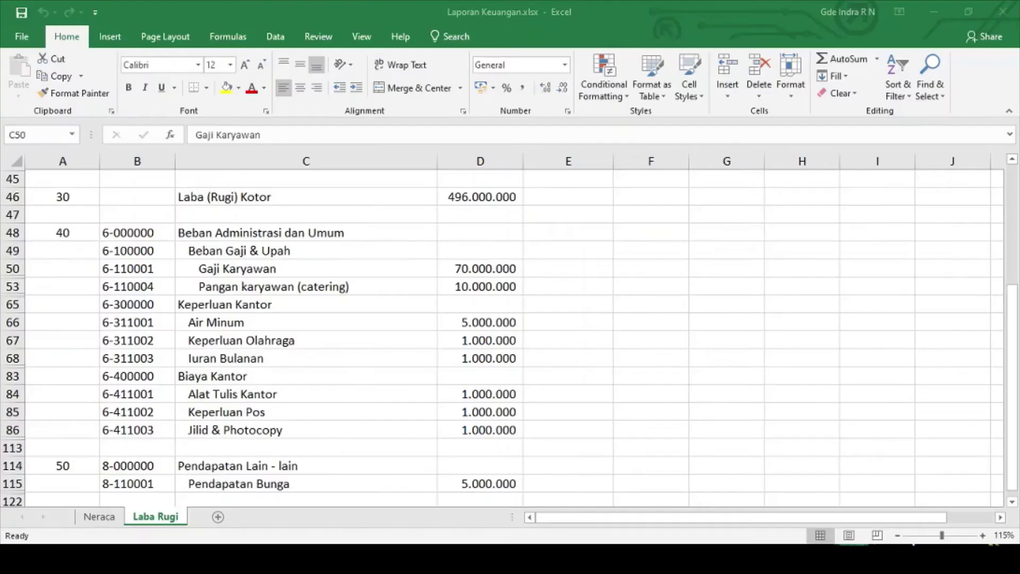
# Switch to the Laba Rugi sheet in Excel and check the Beban Gaji & Upah rows against the report
pyautogui.moveTo(176, 250); pyautogui.dragTo(478, 287)
pyautogui.click(558, 304)
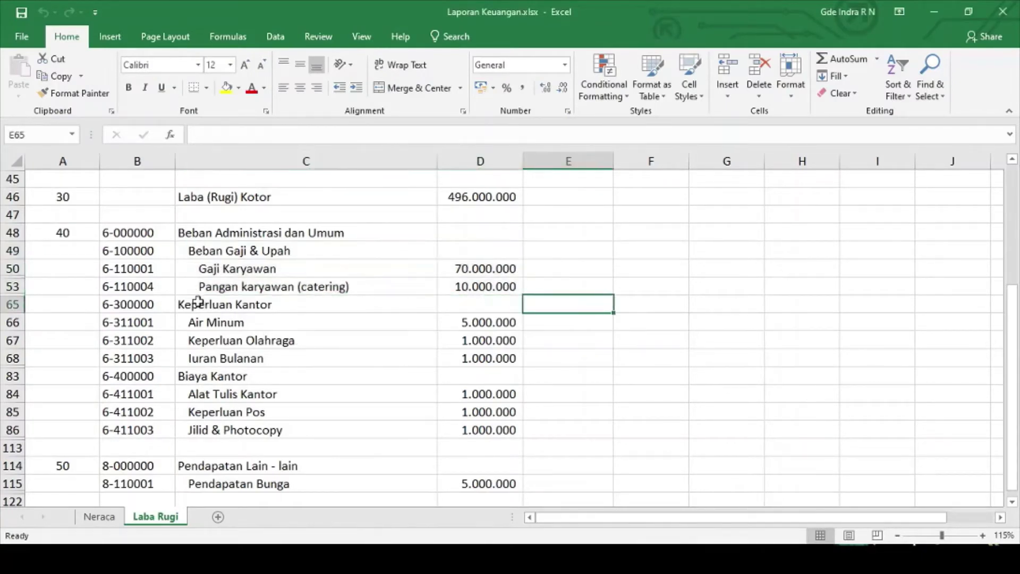
# Examine the Keperluan Kantor and Biaya Kantor account rows in the Laba Rugi sheet, and return to Odoo
pyautogui.moveTo(202, 304); pyautogui.dragTo(478, 430)
pyautogui.click(586, 375)
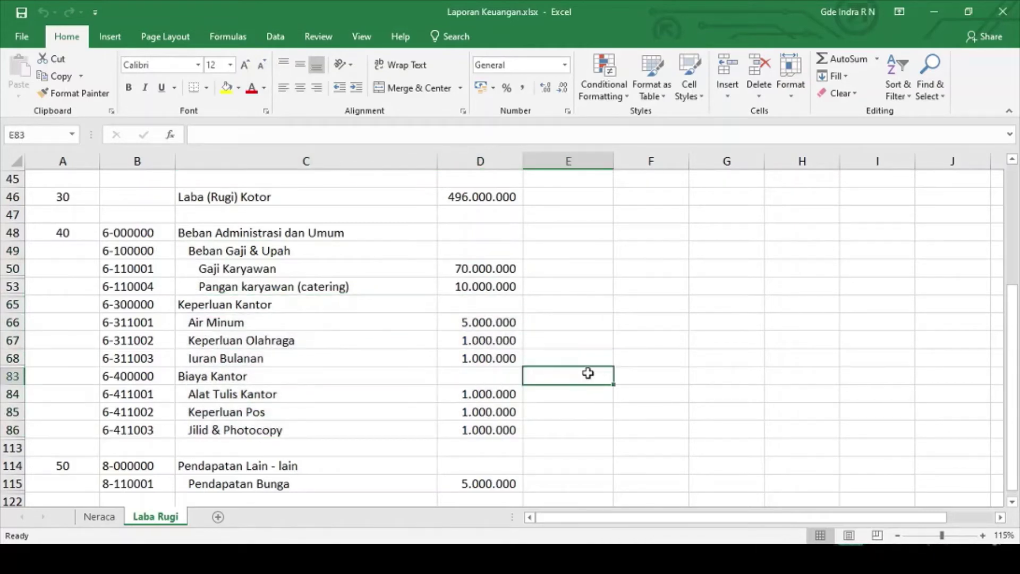
pyautogui.click(926, 549)
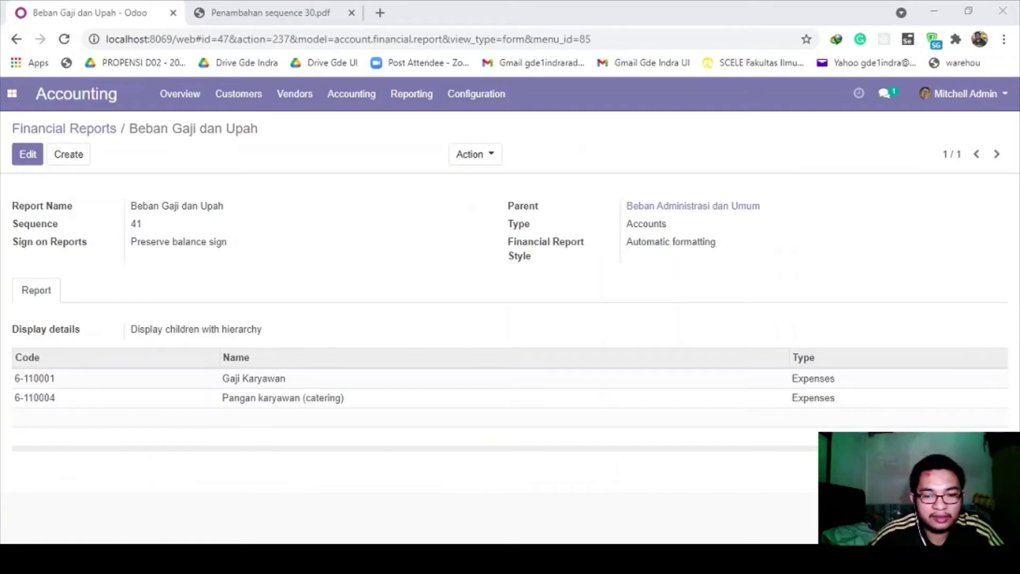
pyautogui.click(432, 507)
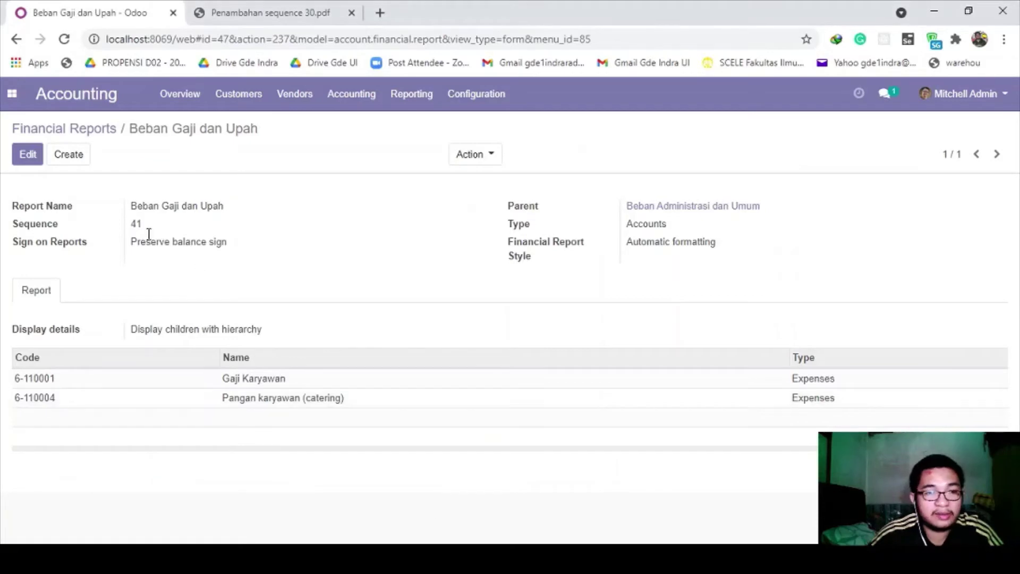
# Create a new financial report named "Keperluan Kantor" with sequence 42
pyautogui.click(65, 131)
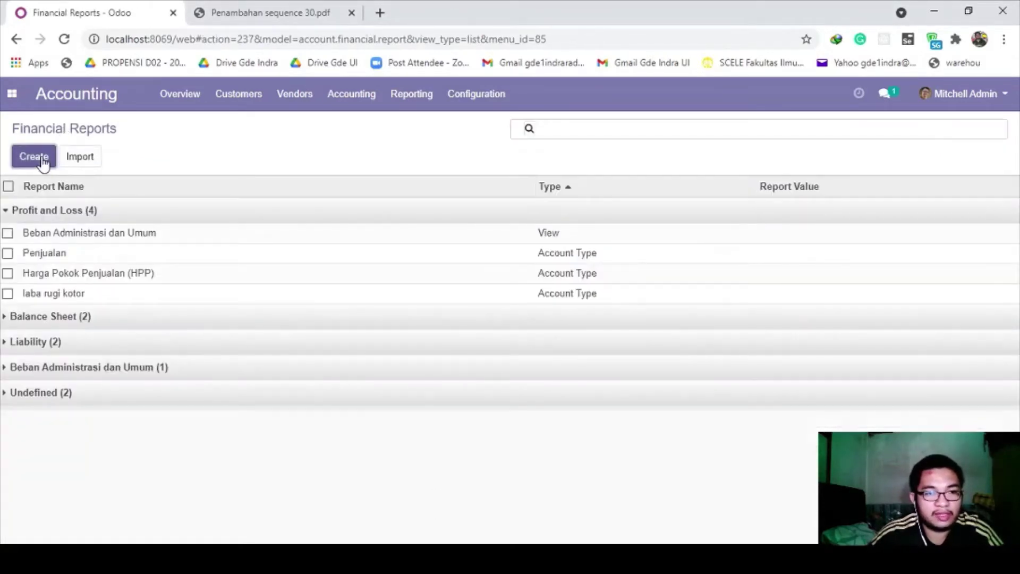
pyautogui.click(44, 157)
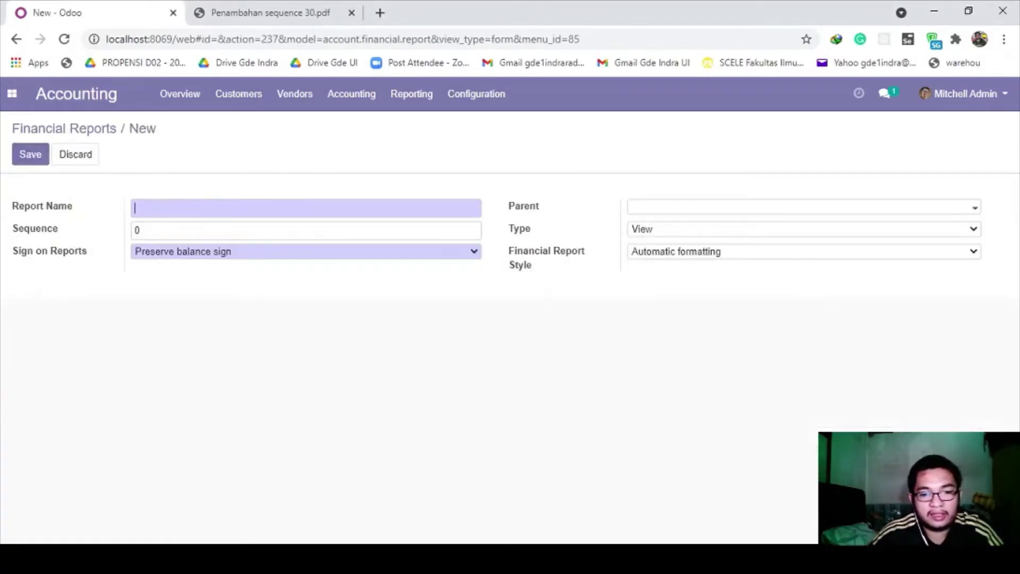
pyautogui.hotkey('alt', 'Tab')
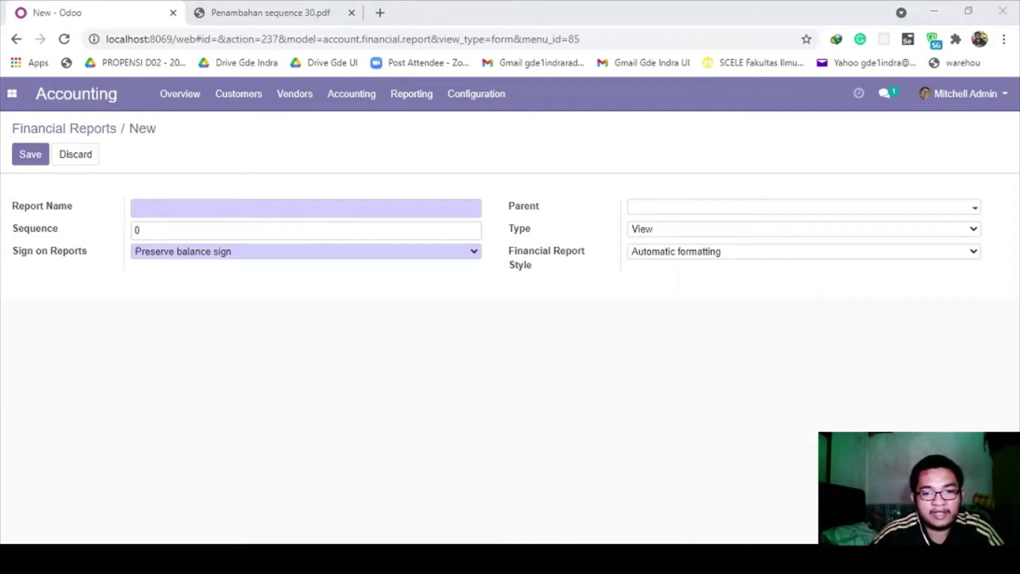
pyautogui.click(189, 205)
pyautogui.write('Kep')
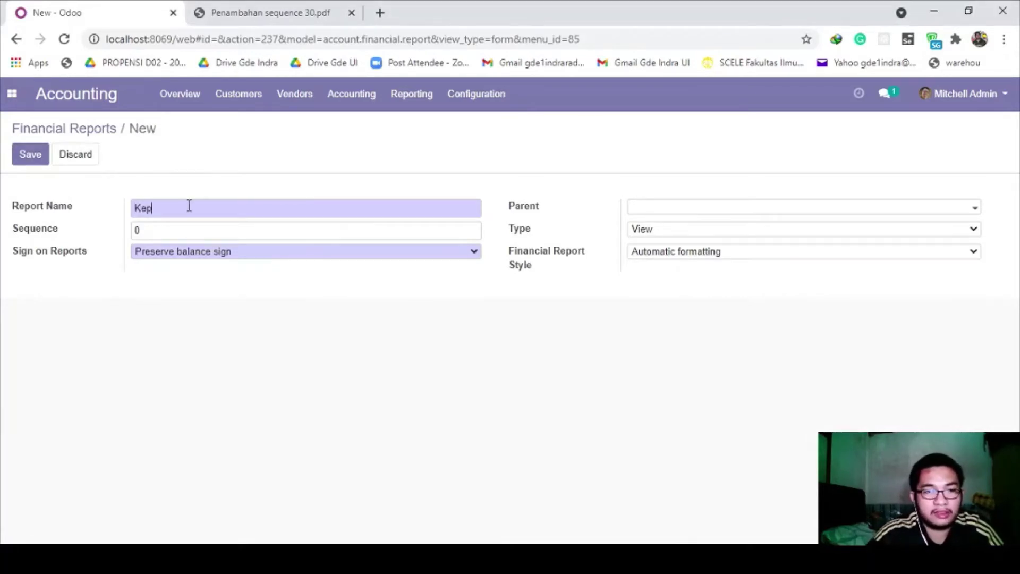
pyautogui.write('erluan Kantor')
pyautogui.click(195, 230)
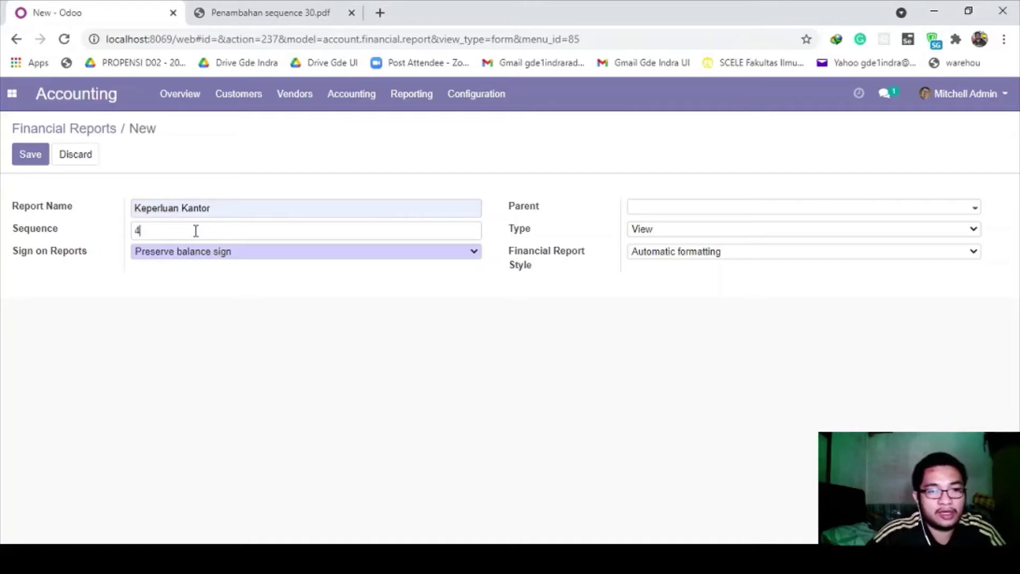
pyautogui.write('42')
# Set the report's parent to Beban Administrasi dan Umum, type to Accounts and display details to Display children with hierarchy
pyautogui.click(668, 209)
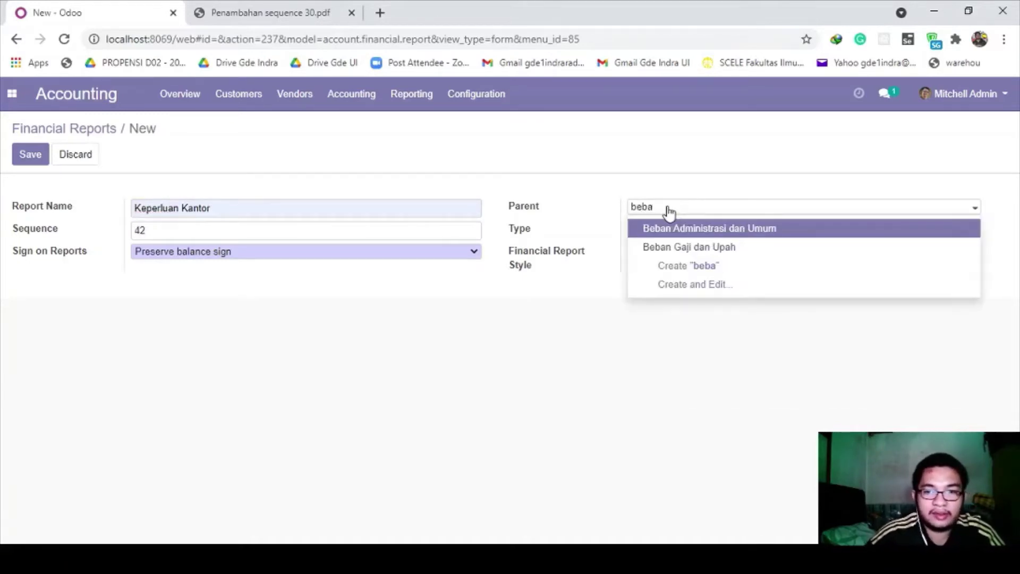
pyautogui.click(674, 229)
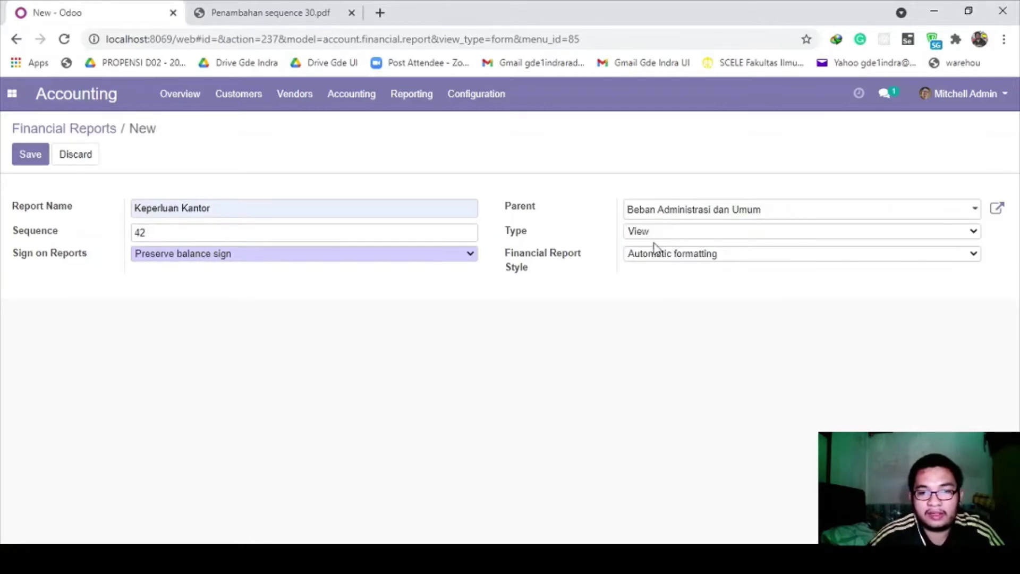
pyautogui.click(661, 266)
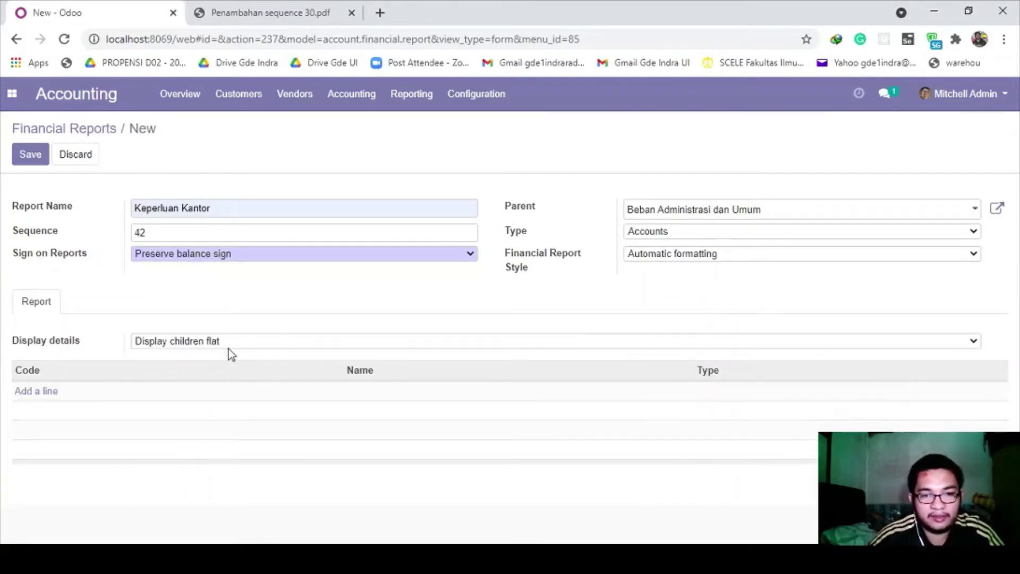
pyautogui.click(240, 390)
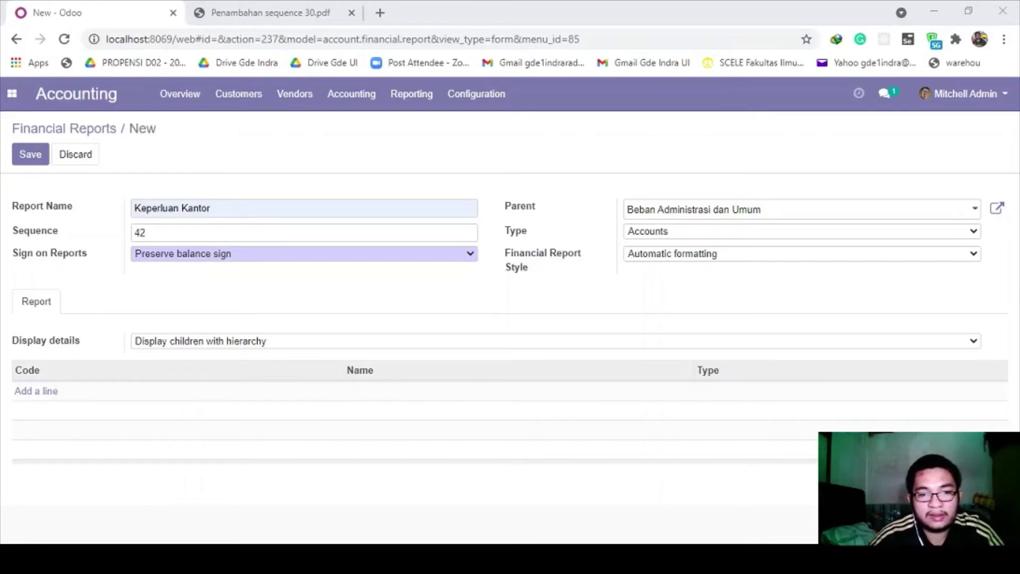
# Start adding accounts to the report, sorting the account list by name and marking Air Minum (6-311001)
pyautogui.click(46, 394)
pyautogui.scroll(-3, 413, 282)
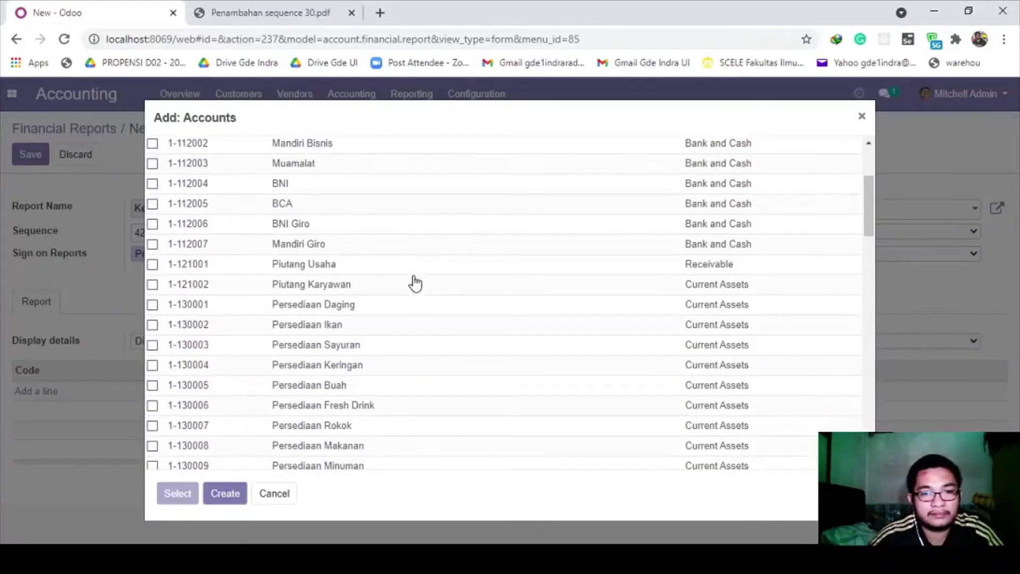
pyautogui.scroll(3, 413, 283)
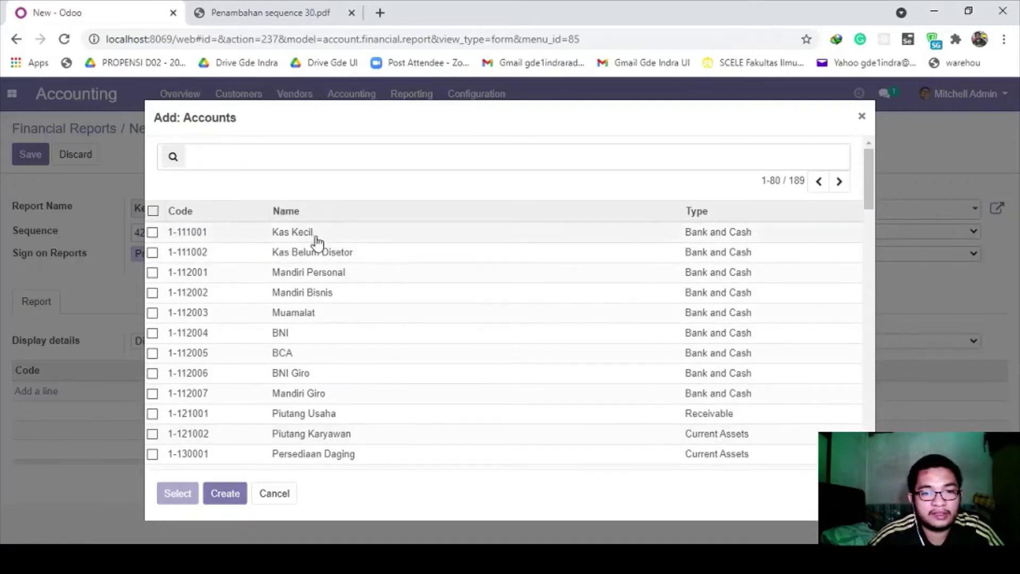
pyautogui.click(286, 211)
pyautogui.click(153, 252)
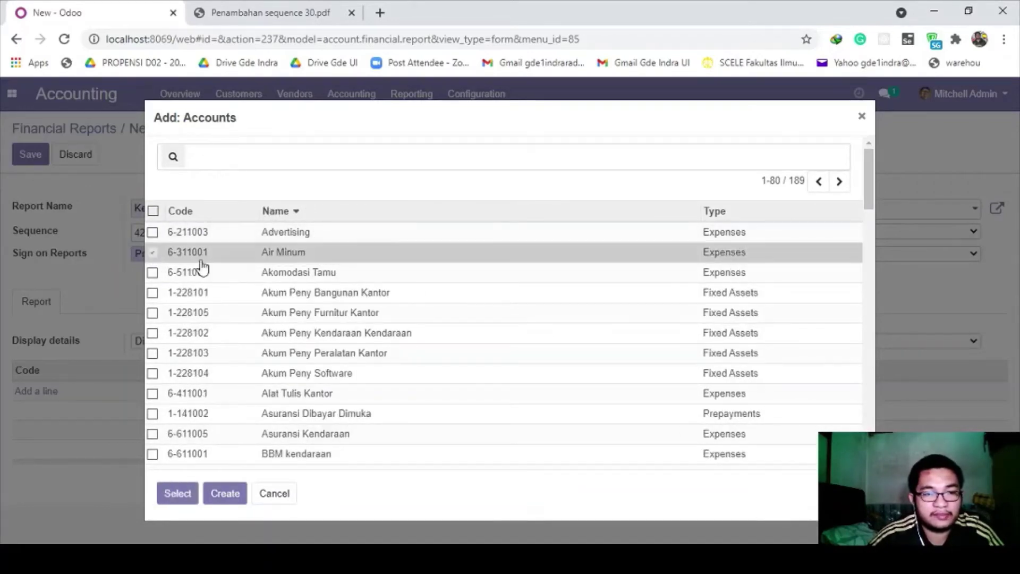
# Find the Keperluan Olahraga (6-311002) and Iuran Bulanan (6-311003) accounts and add both to the report
pyautogui.scroll(-20, 365, 329)
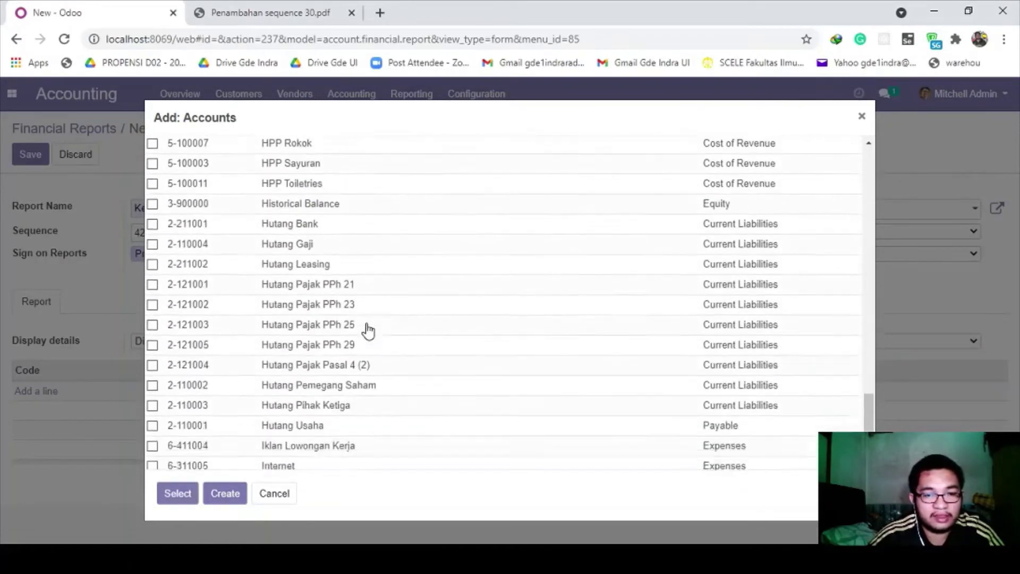
pyautogui.scroll(20, 740, 266)
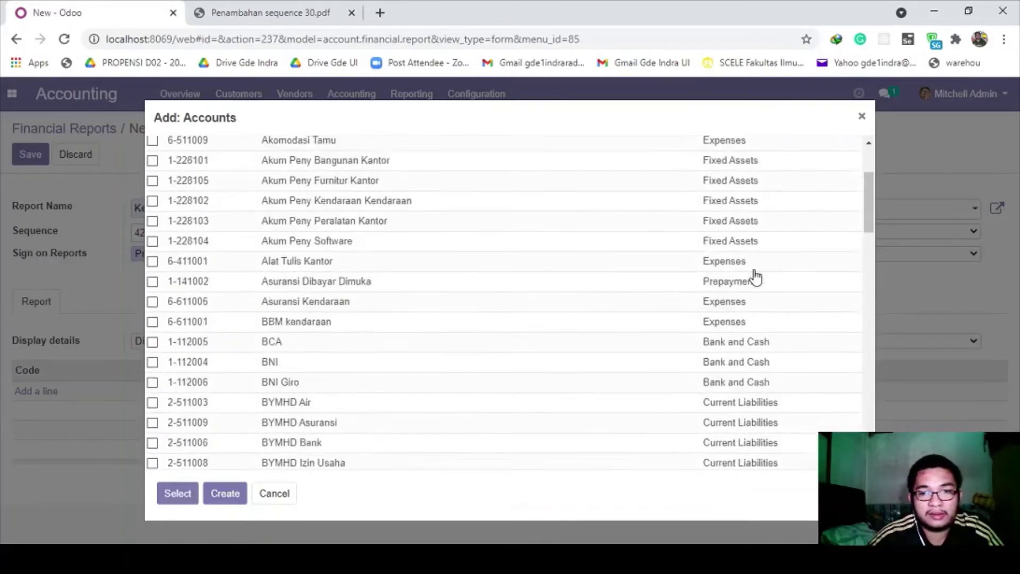
pyautogui.scroll(3, 755, 277)
pyautogui.click(839, 181)
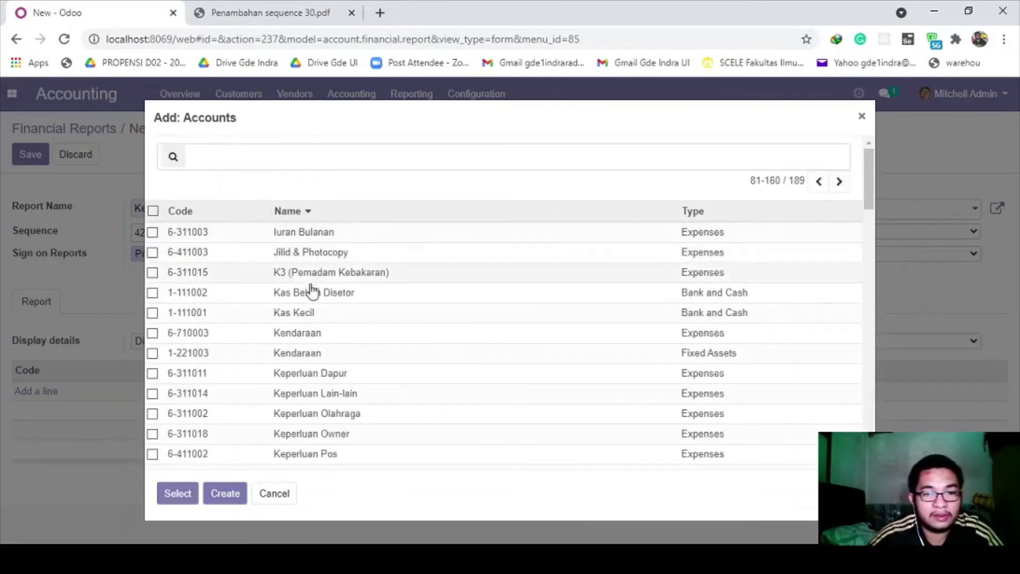
pyautogui.click(153, 414)
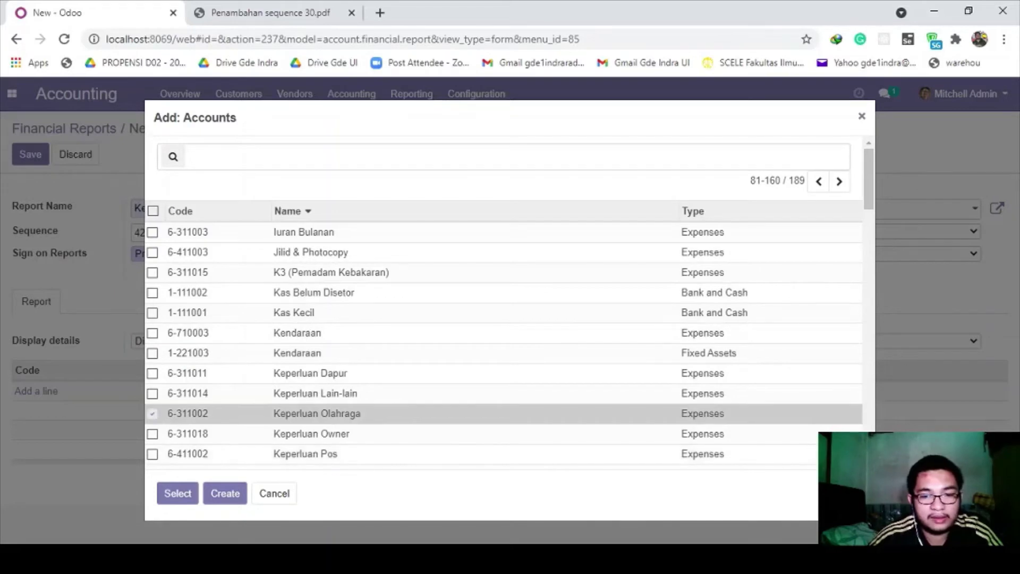
pyautogui.hotkey('alt', 'Tab')
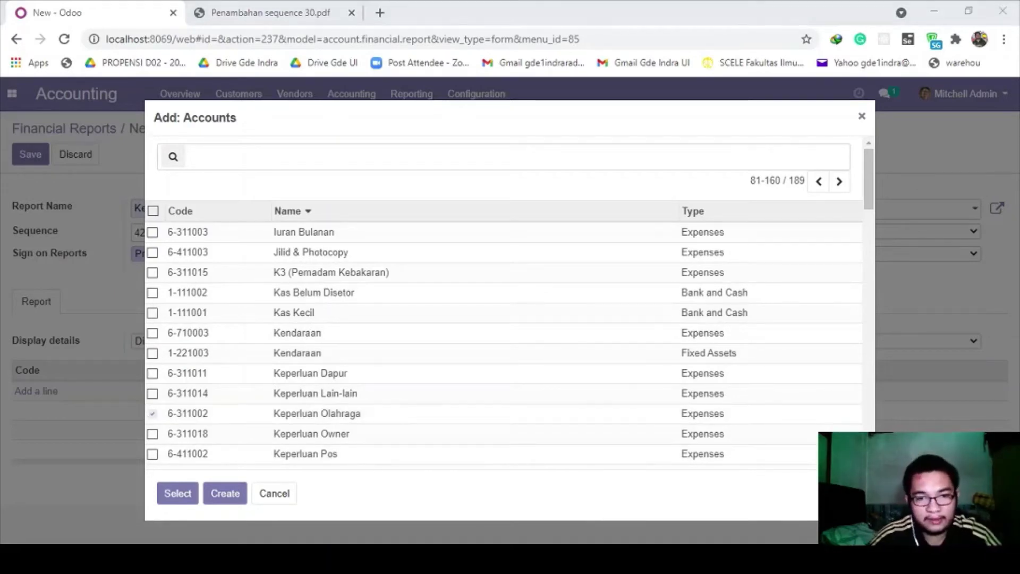
pyautogui.hotkey('alt', 'Tab')
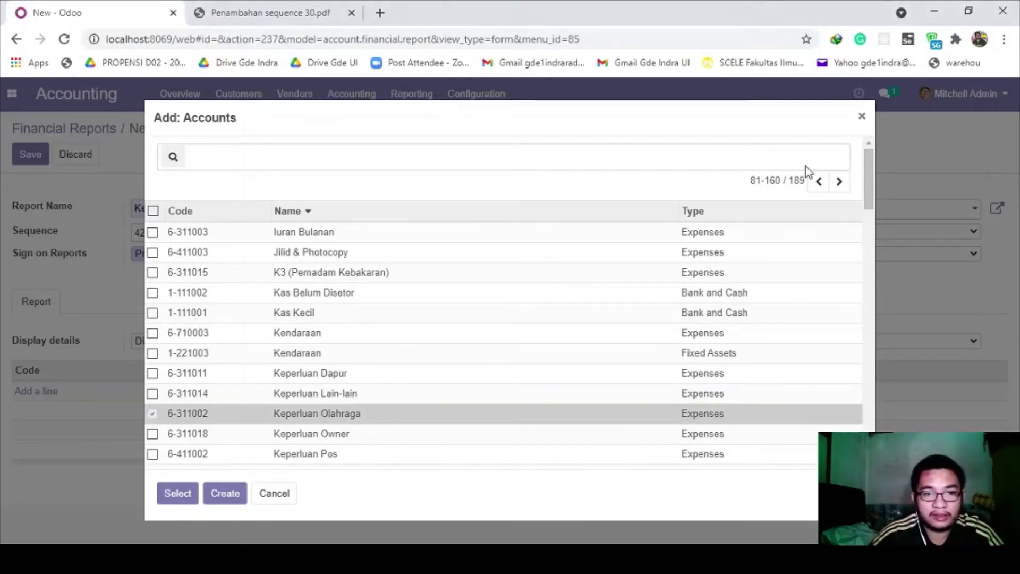
pyautogui.click(154, 234)
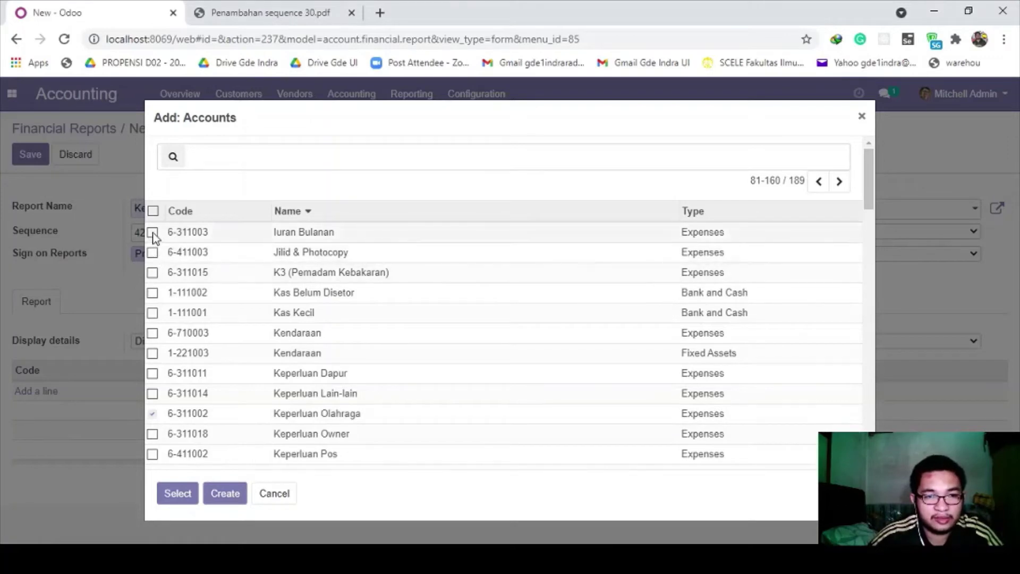
pyautogui.click(192, 493)
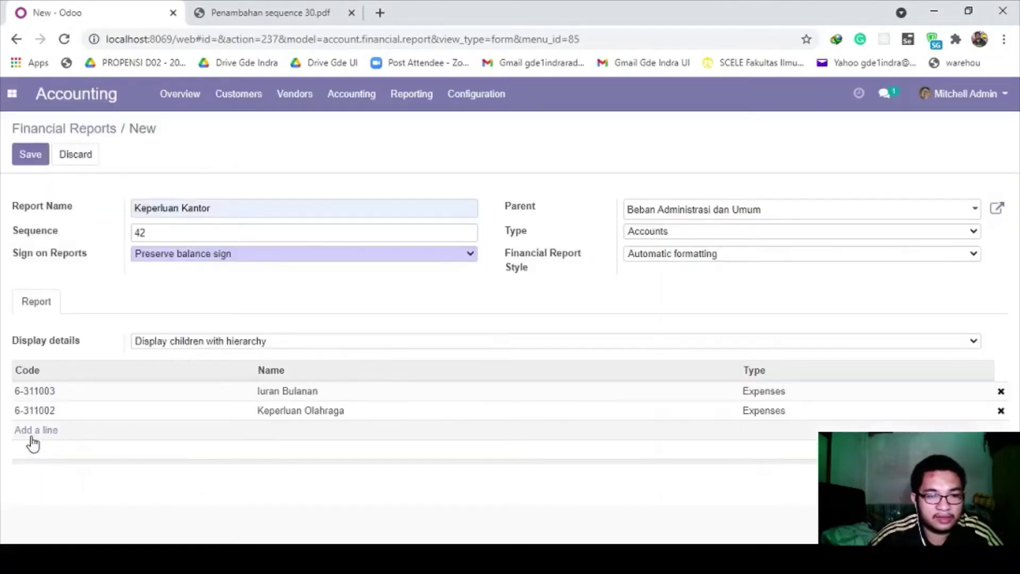
# Add the Air Minum account (6-311001) to the Keperluan Kantor report and save it, returning to the financial reports list
pyautogui.click(32, 431)
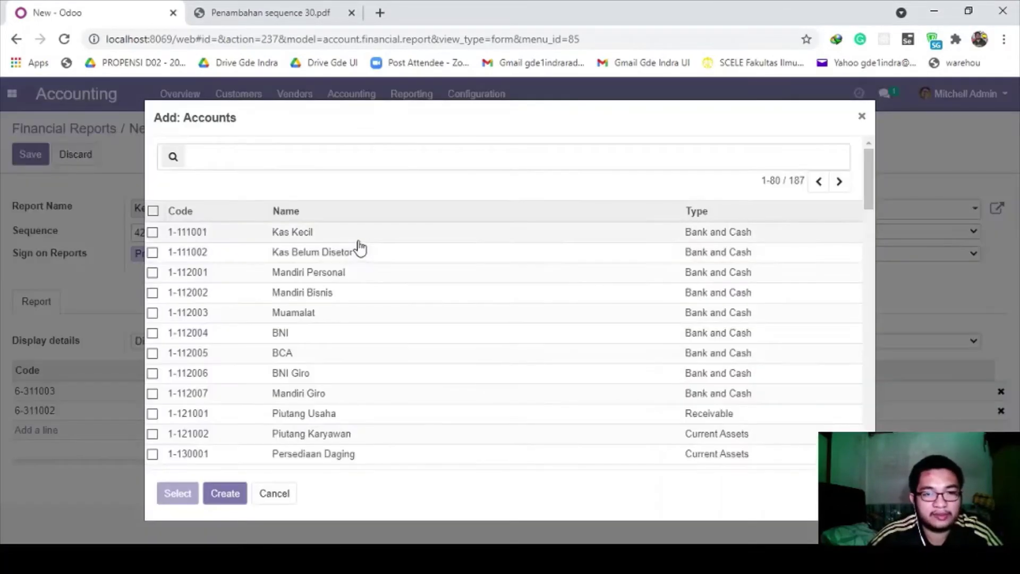
pyautogui.click(285, 212)
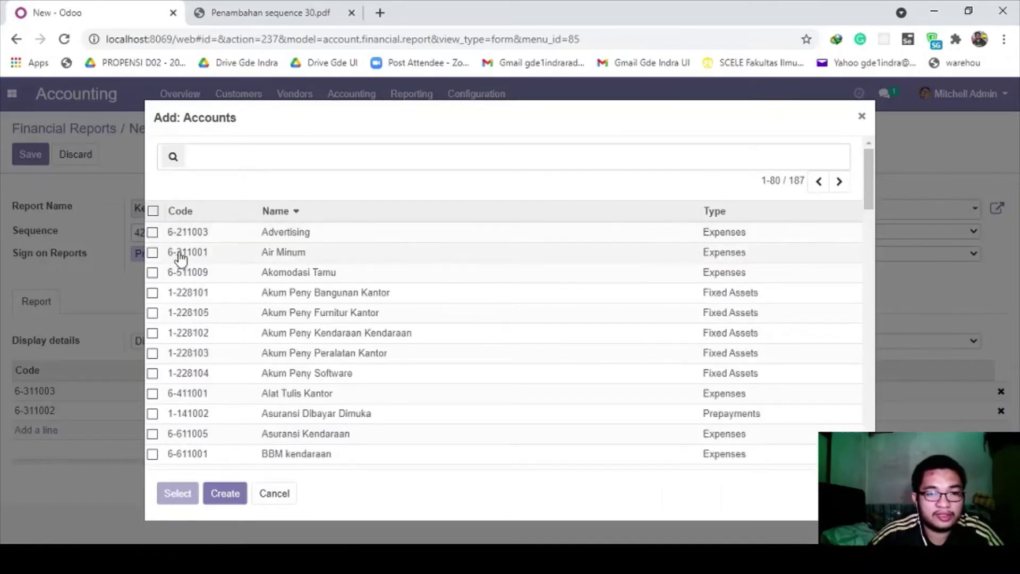
pyautogui.click(152, 252)
pyautogui.click(179, 491)
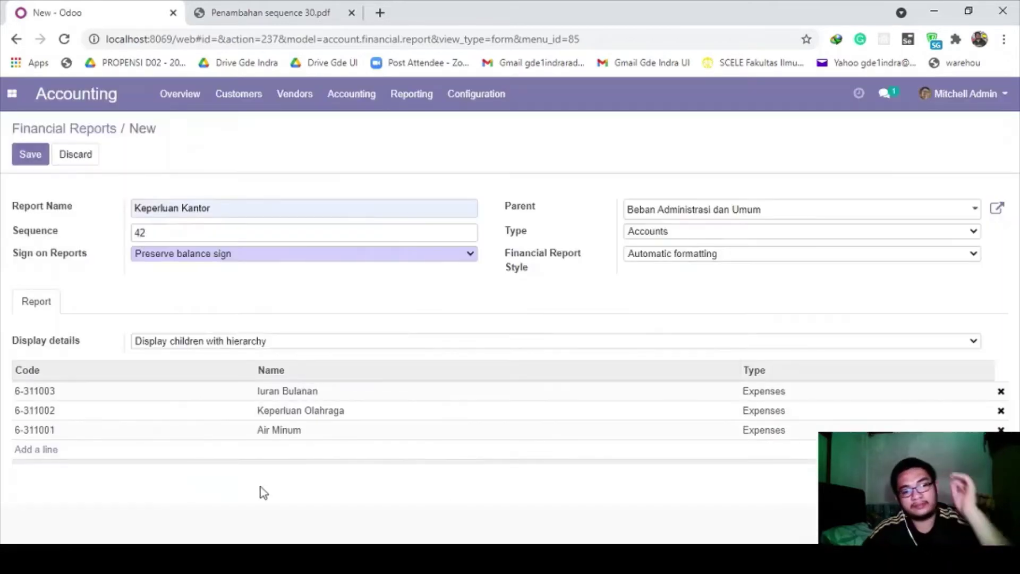
pyautogui.click(29, 157)
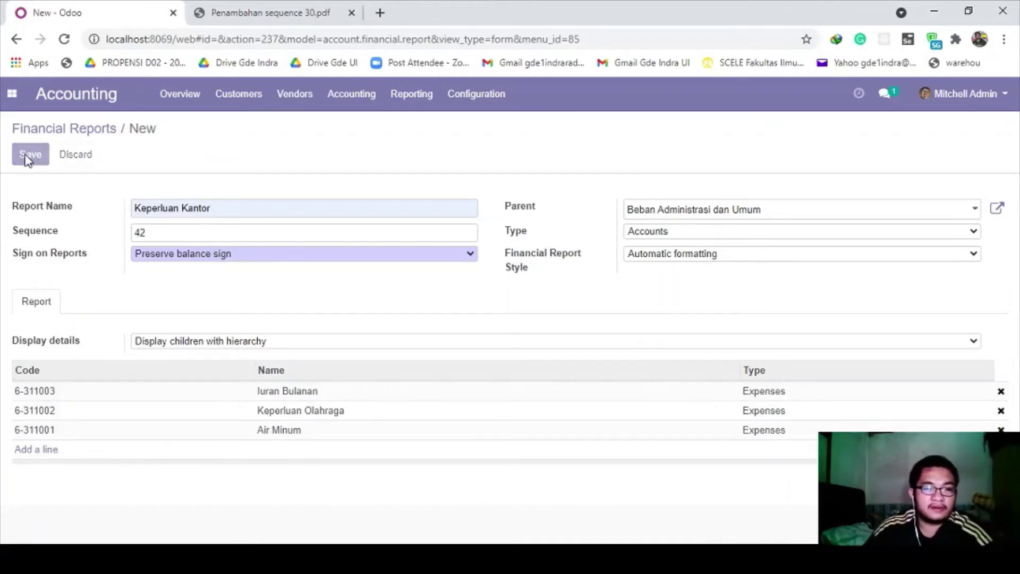
pyautogui.click(94, 129)
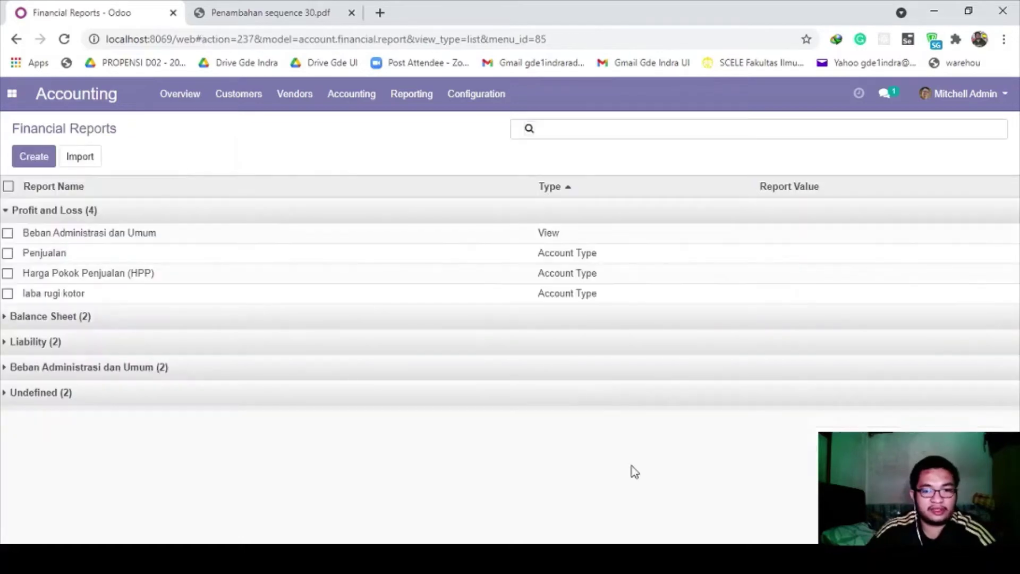
# Switch to the text notes and change the Biaya Kantor entry's sign on report value to "default"
pyautogui.hotkey('alt', 'Tab')
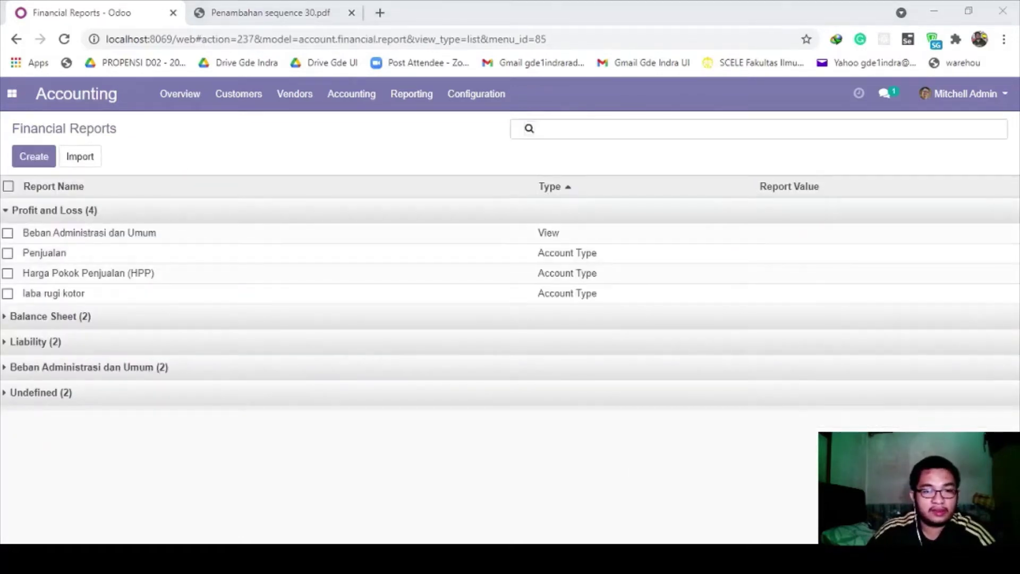
pyautogui.scroll(-10, 166, 481)
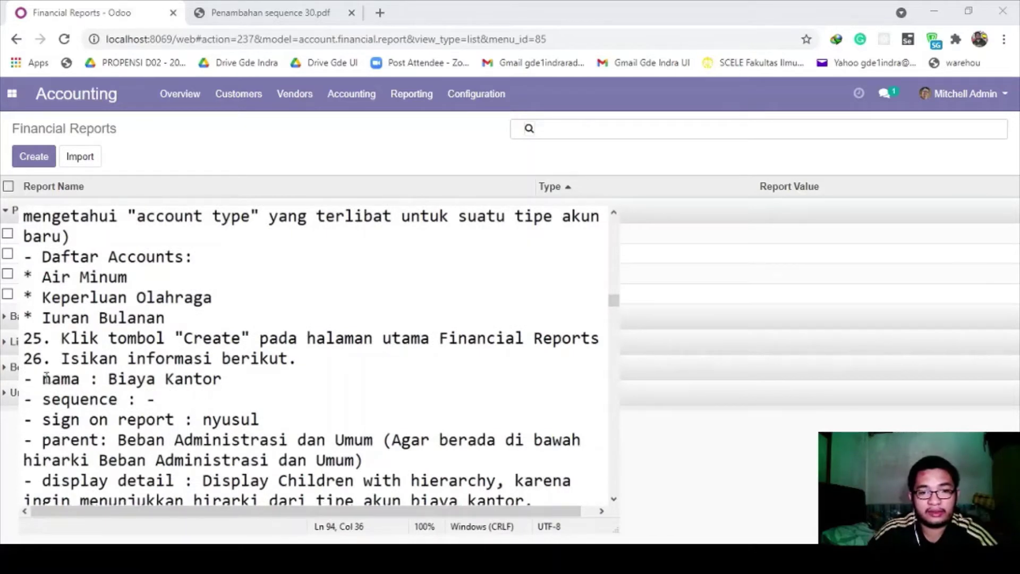
pyautogui.moveTo(109, 379); pyautogui.dragTo(224, 379)
pyautogui.click(225, 378)
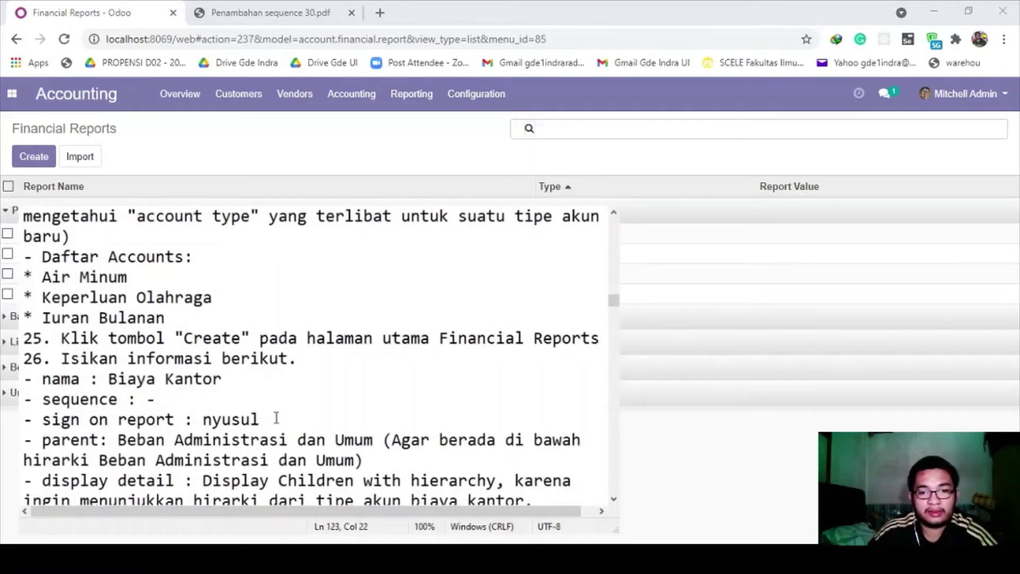
pyautogui.moveTo(275, 419); pyautogui.dragTo(204, 420)
pyautogui.click(213, 420)
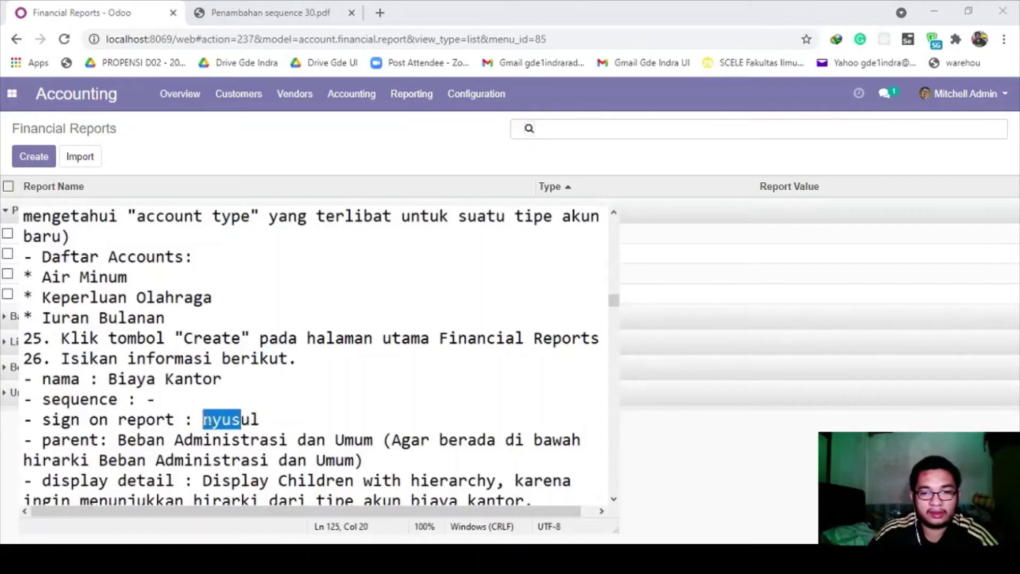
pyautogui.click(276, 420)
pyautogui.moveTo(280, 420); pyautogui.dragTo(202, 420)
pyautogui.write('default')
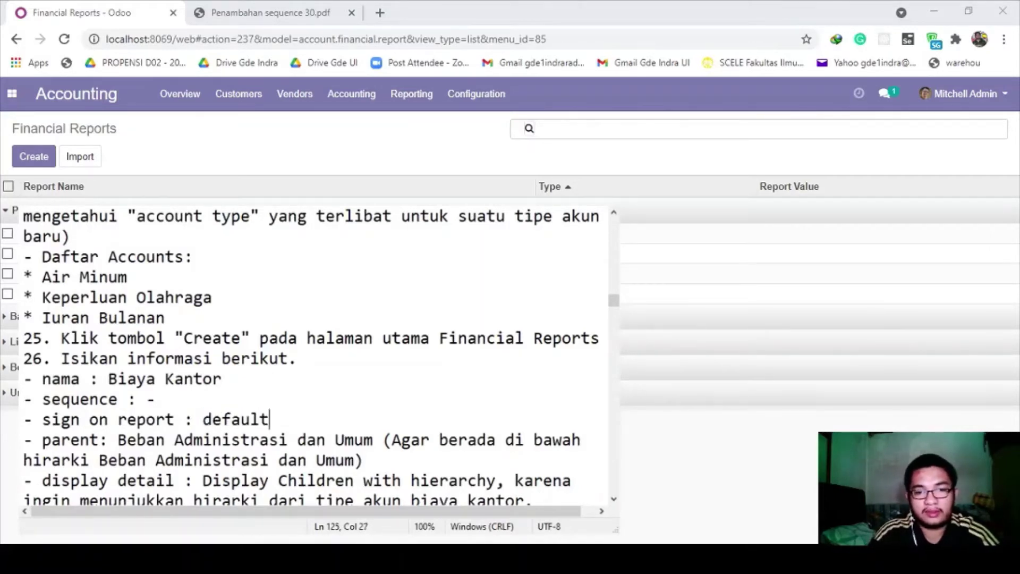
pyautogui.press('Return')
pyautogui.press('BackSpace')
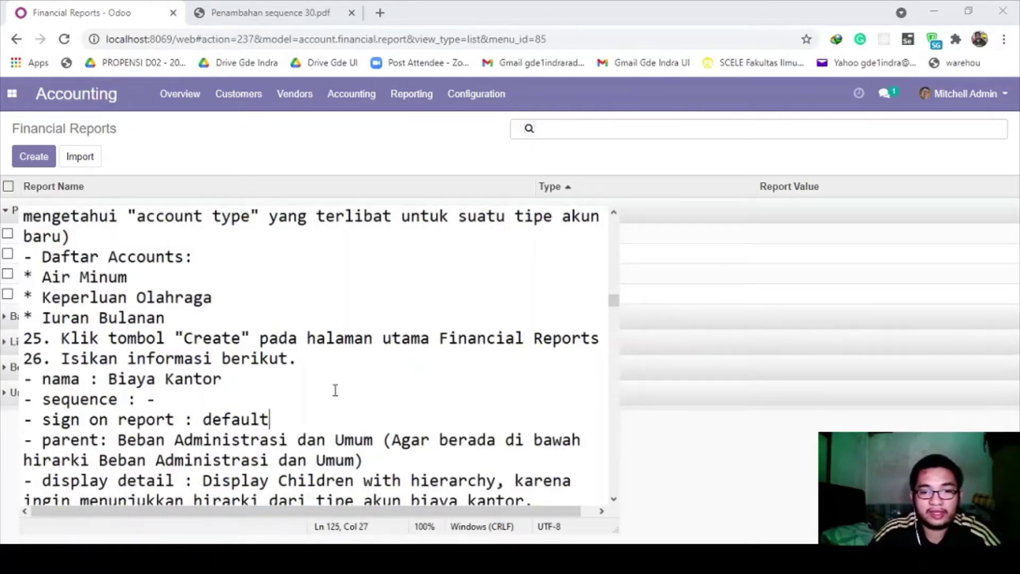
# Read the Biaya Kantor notes, return to Odoo and start a new financial report named Biaya Kantor with sequence 43
pyautogui.scroll(-1, 320, 391)
pyautogui.scroll(-3, 281, 417)
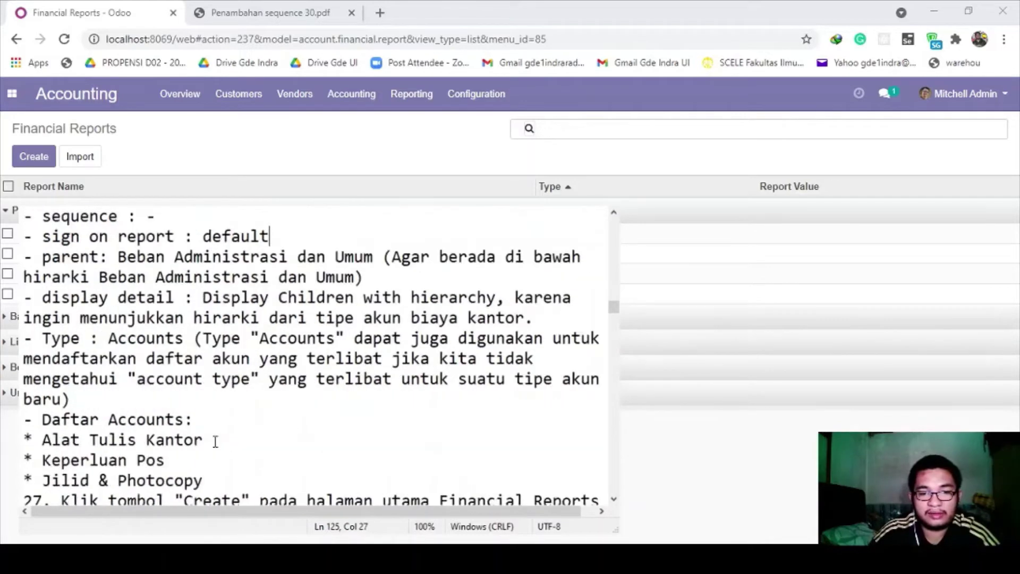
pyautogui.scroll(1, 210, 438)
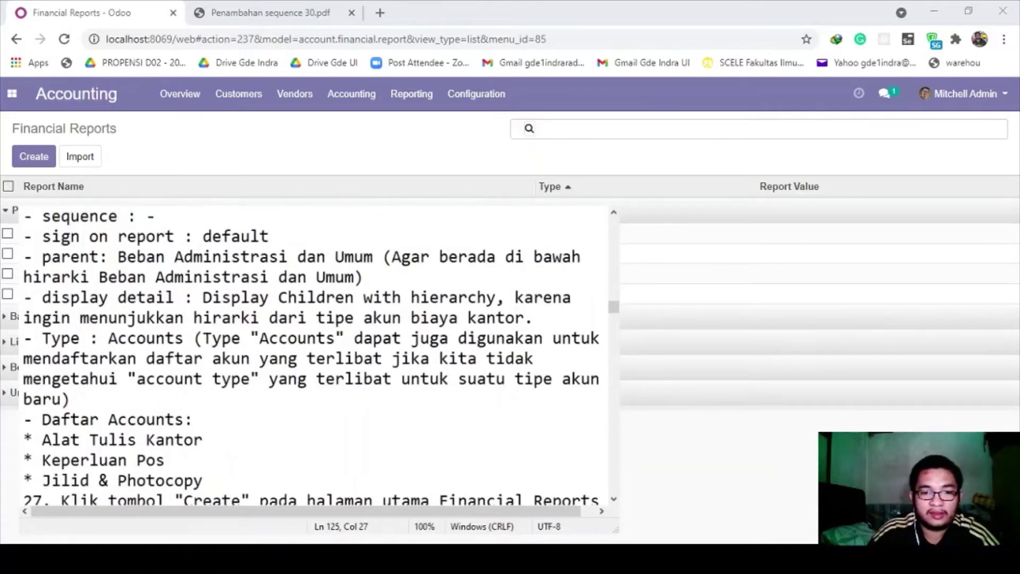
pyautogui.hotkey('alt', 'Tab')
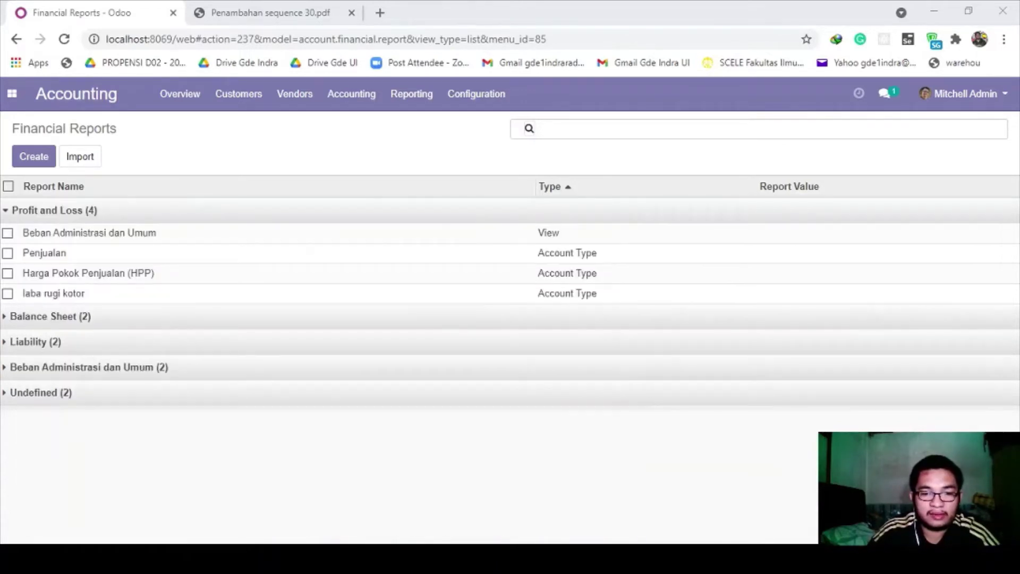
pyautogui.click(41, 153)
pyautogui.write('Biaya Kantor')
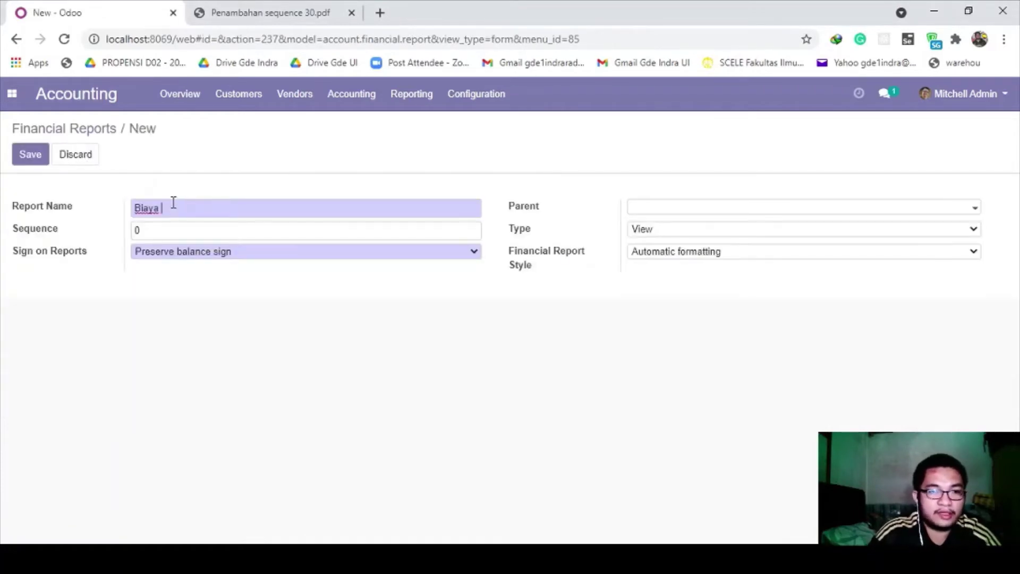
pyautogui.click(187, 237)
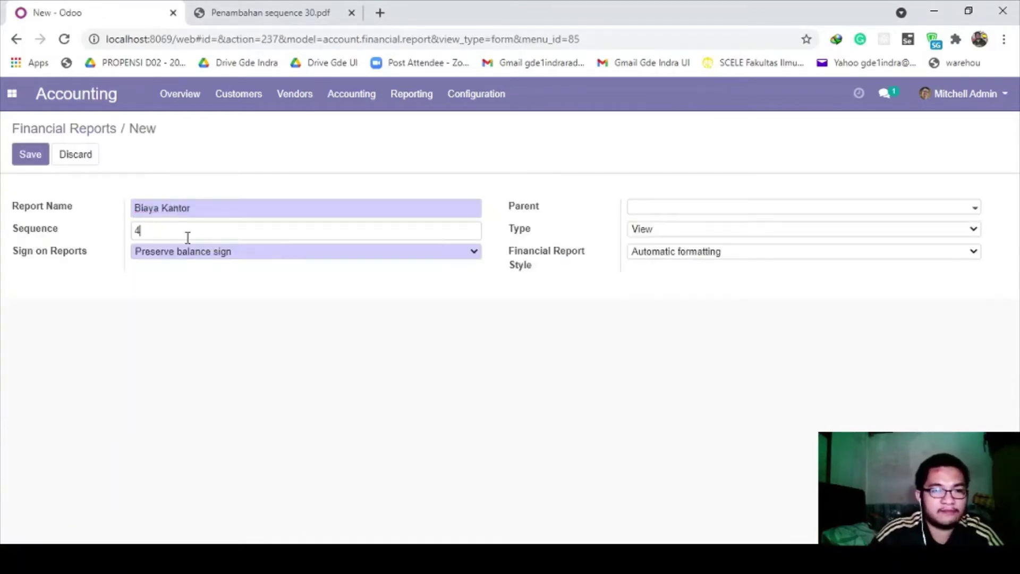
pyautogui.write('43')
# Set the report's parent to Beban Administrasi dan Umum, its type to Accounts and its display details to "Display children with hierarchy"
pyautogui.click(664, 210)
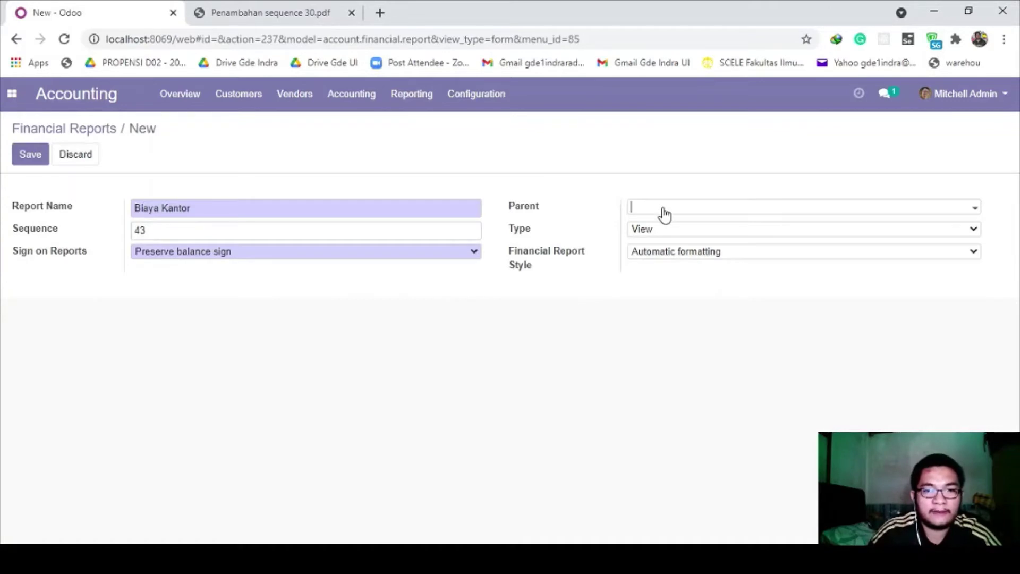
pyautogui.write('beban')
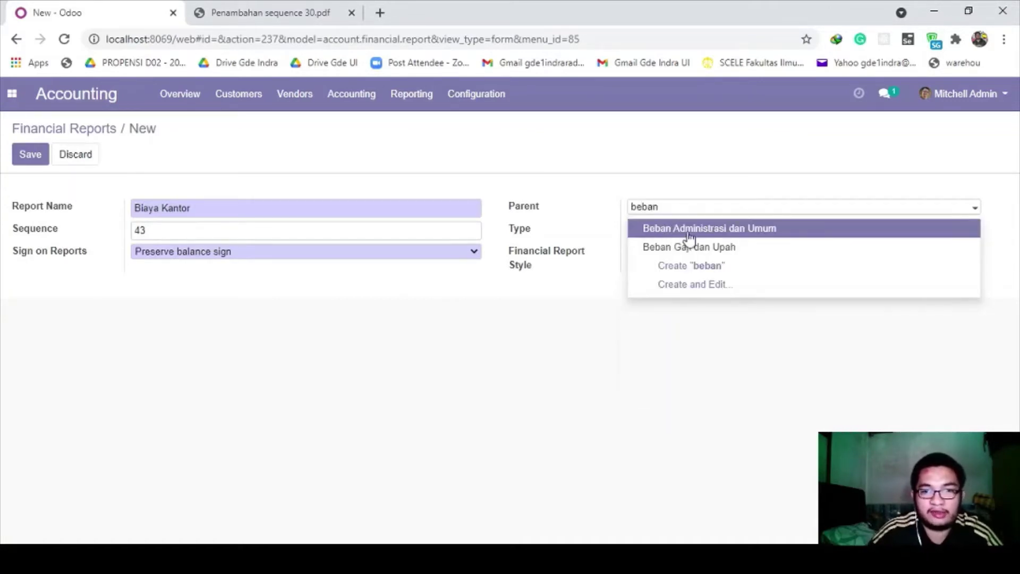
pyautogui.click(690, 235)
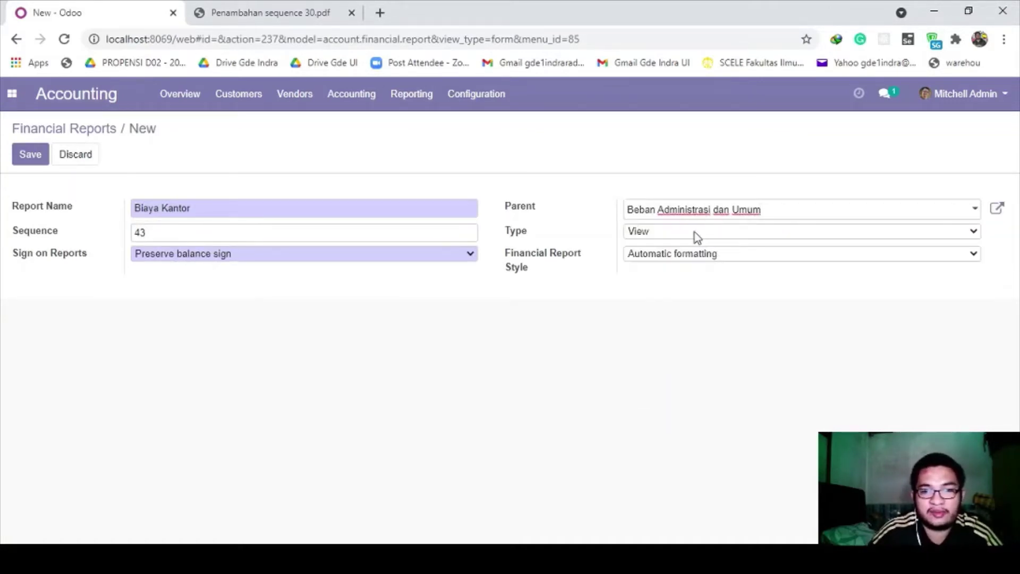
pyautogui.click(649, 234)
pyautogui.click(665, 271)
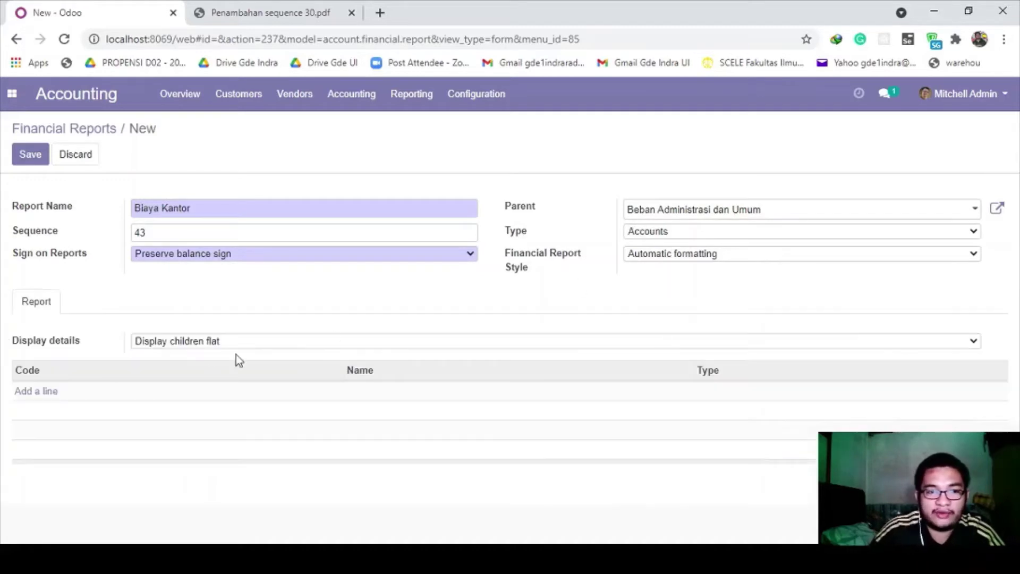
pyautogui.click(168, 345)
pyautogui.click(175, 377)
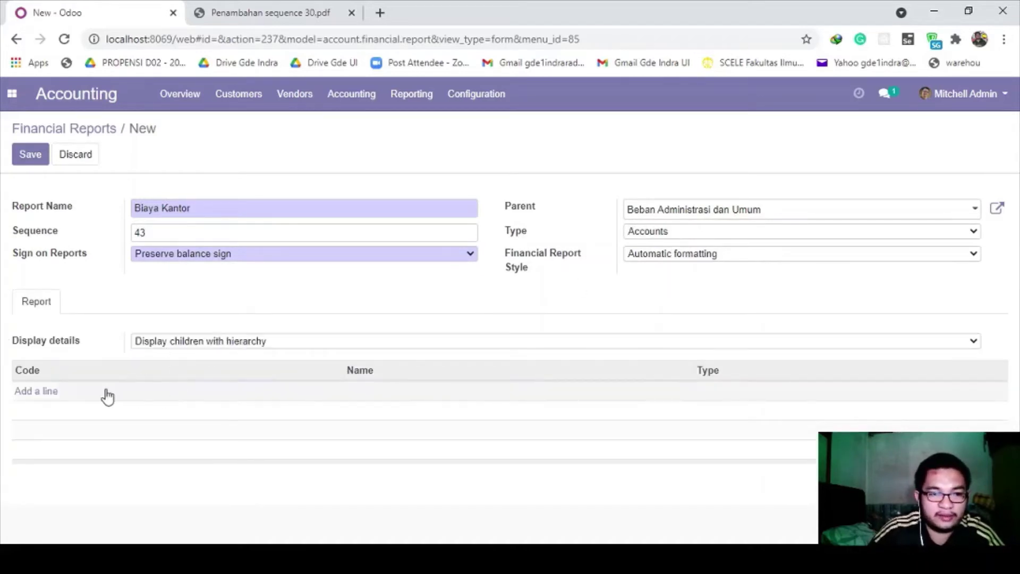
# Sort the account list by name and add Keperluan Pos (6-411002) and Jilid & Photocopy (6-411003) to the report
pyautogui.click(42, 392)
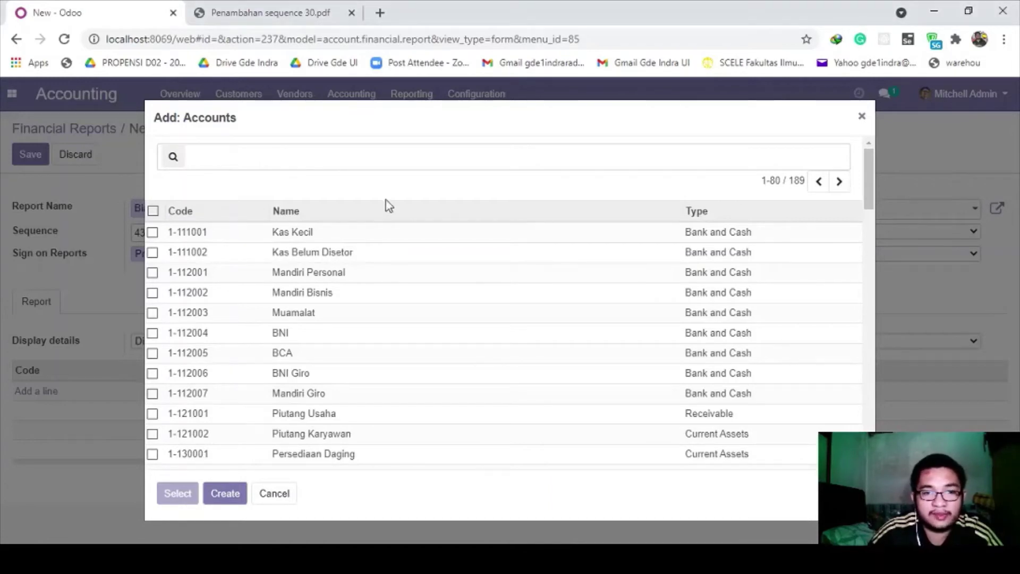
pyautogui.click(291, 212)
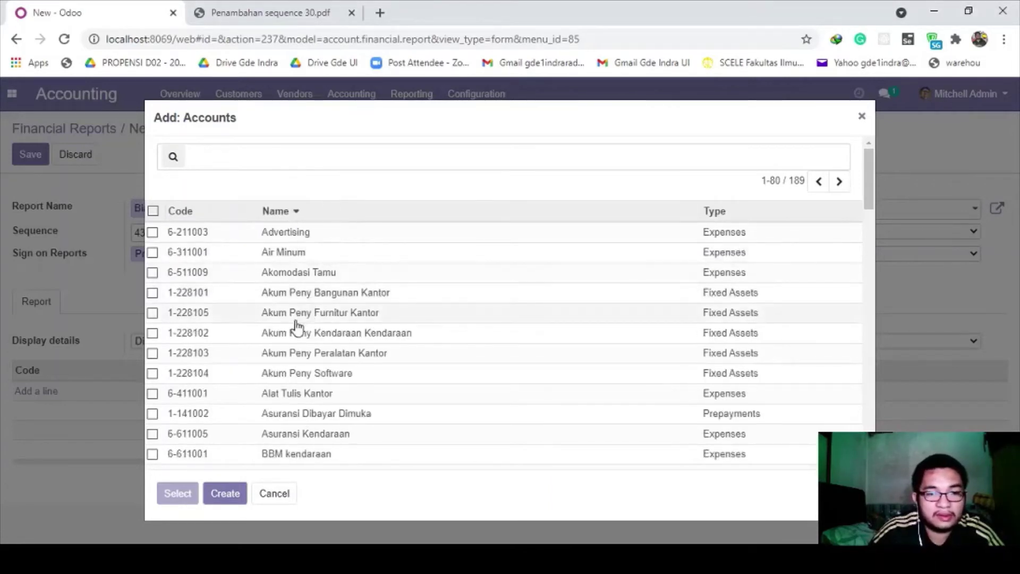
pyautogui.click(153, 394)
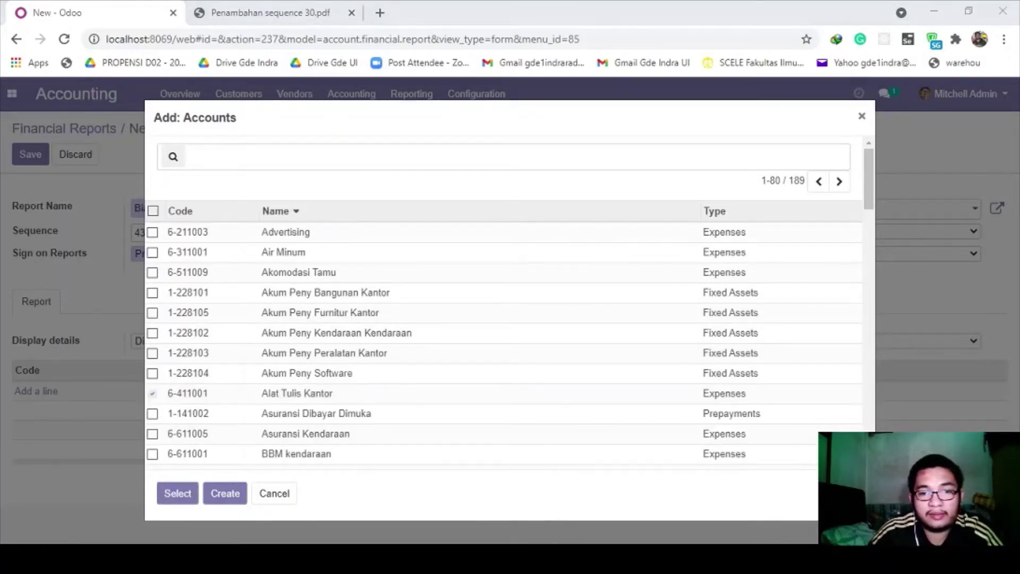
pyautogui.click(839, 182)
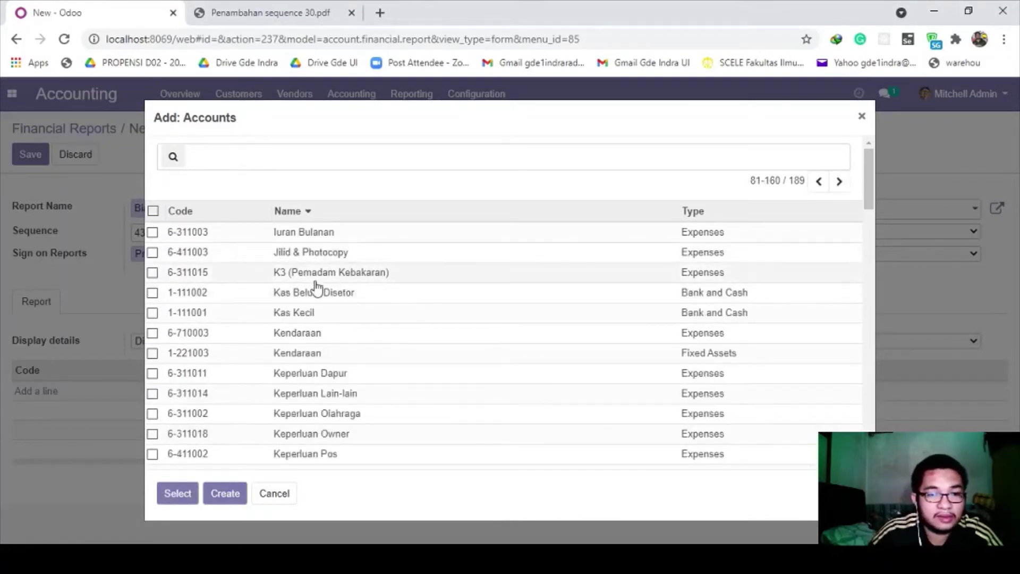
pyautogui.click(153, 455)
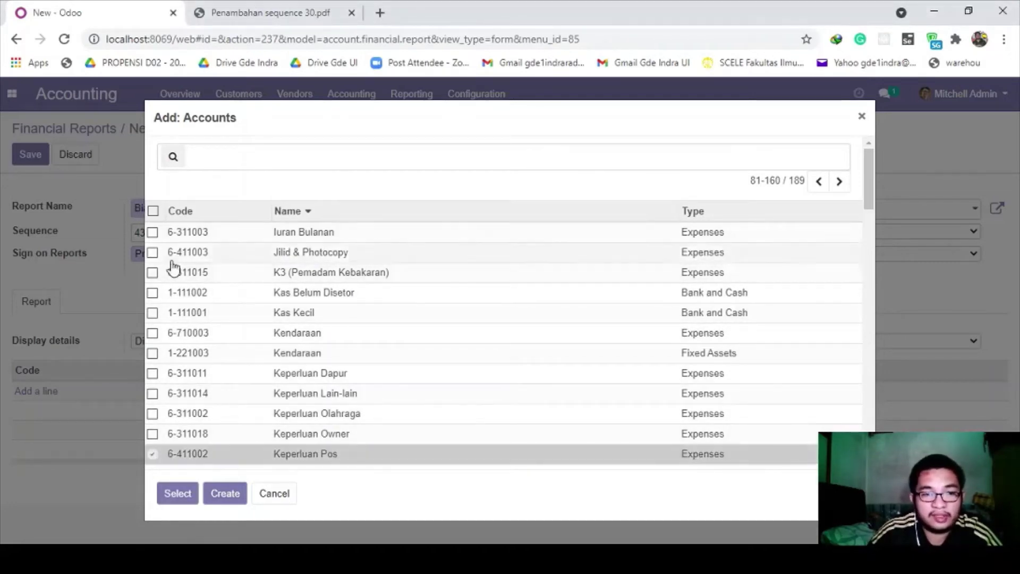
pyautogui.click(153, 252)
pyautogui.click(177, 494)
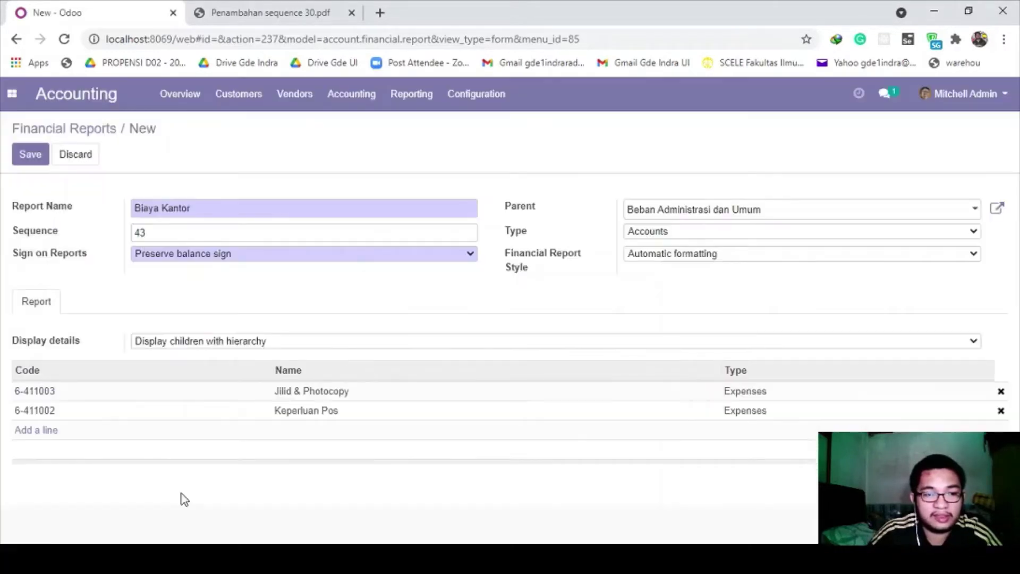
# Add the Alat Tulis Kantor account (6-411001) to the Biaya Kantor report and save it, returning to the financial reports list
pyautogui.click(45, 431)
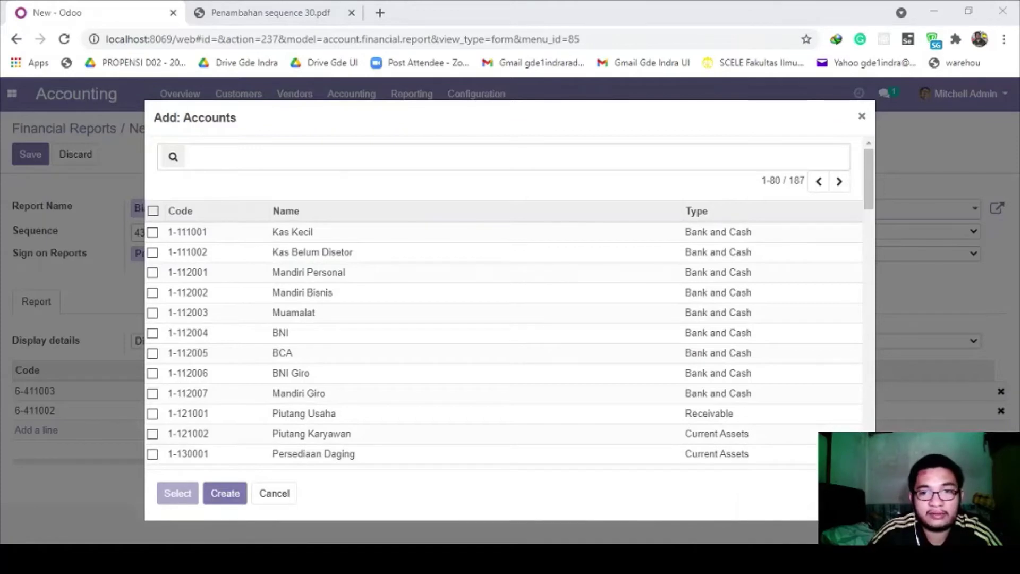
pyautogui.click(296, 211)
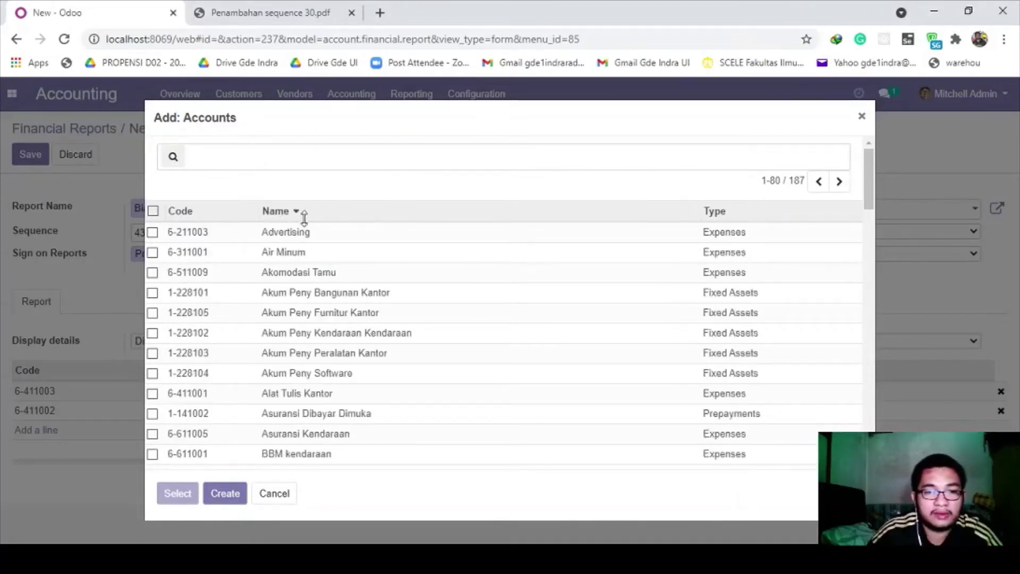
pyautogui.click(152, 393)
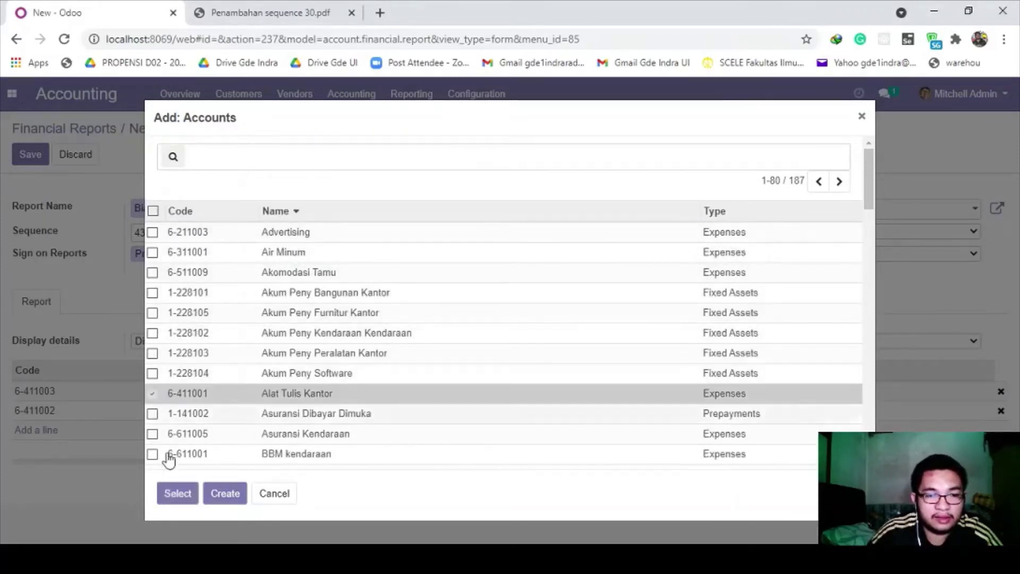
pyautogui.click(178, 494)
pyautogui.click(31, 162)
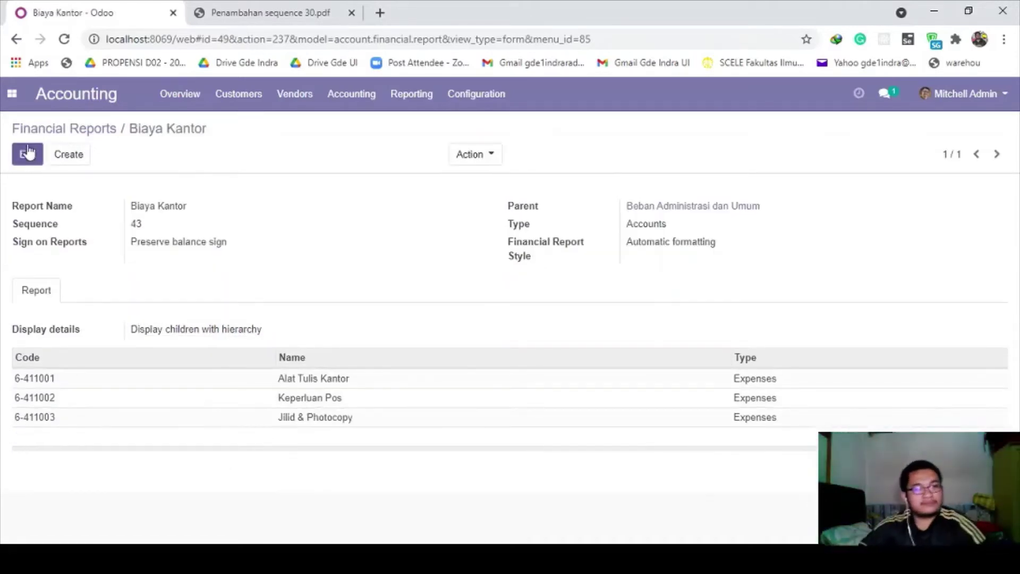
pyautogui.click(31, 134)
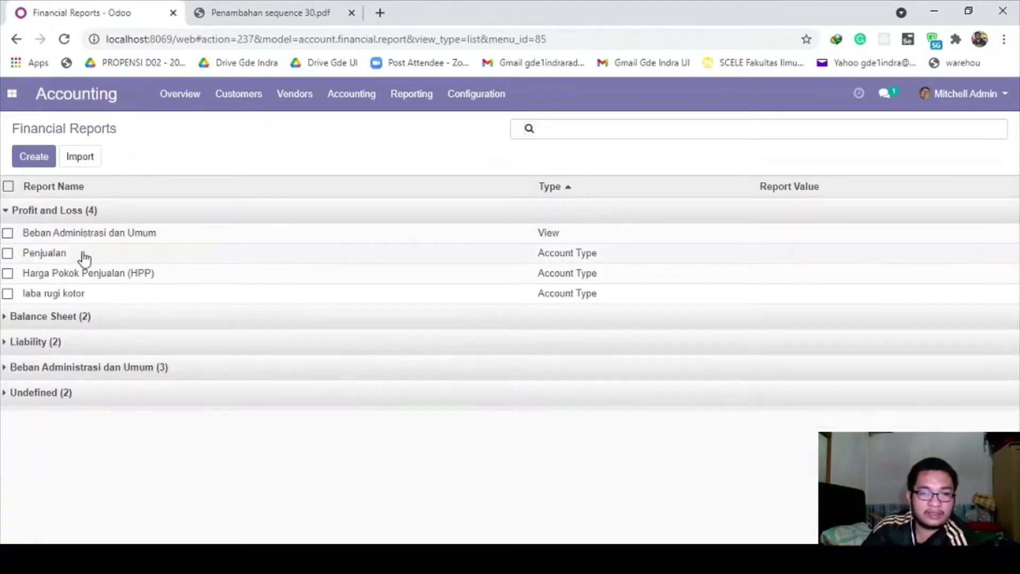
# Expand the Beban Administrasi dan Umum group and compare its child reports with the Laba Rugi sheet in Excel, returning to Odoo
pyautogui.click(95, 372)
pyautogui.click(98, 373)
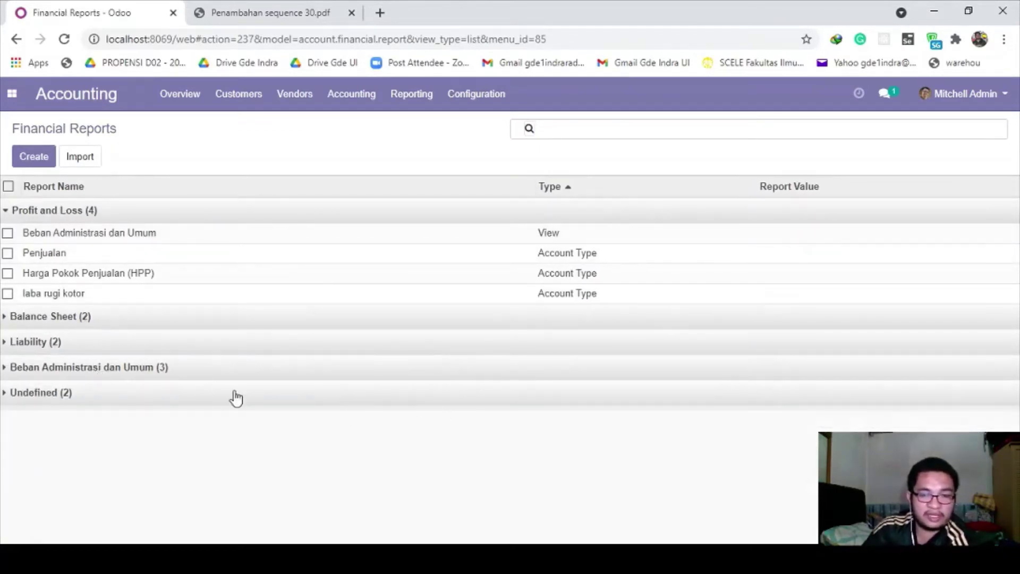
pyautogui.click(113, 372)
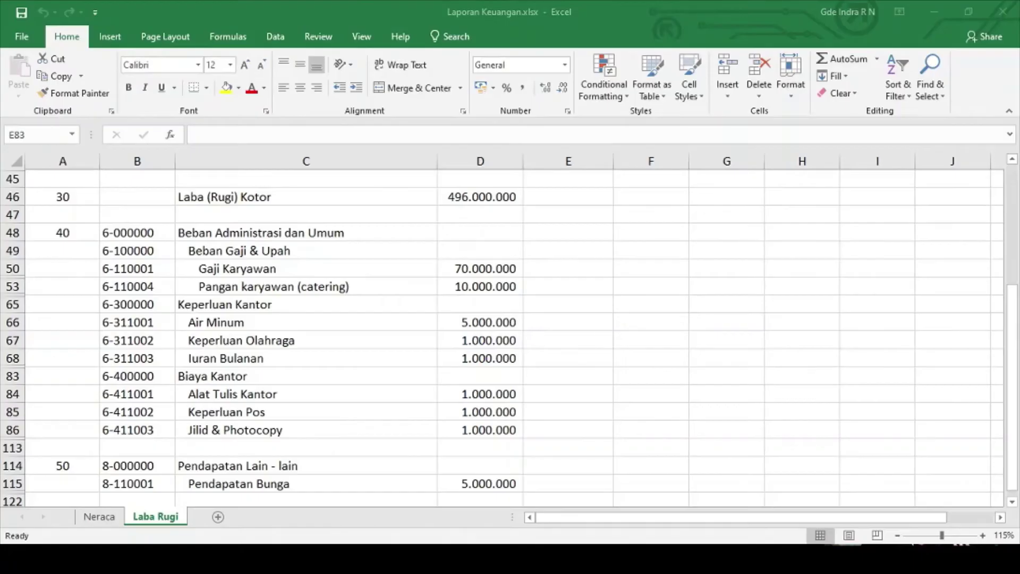
pyautogui.click(203, 252)
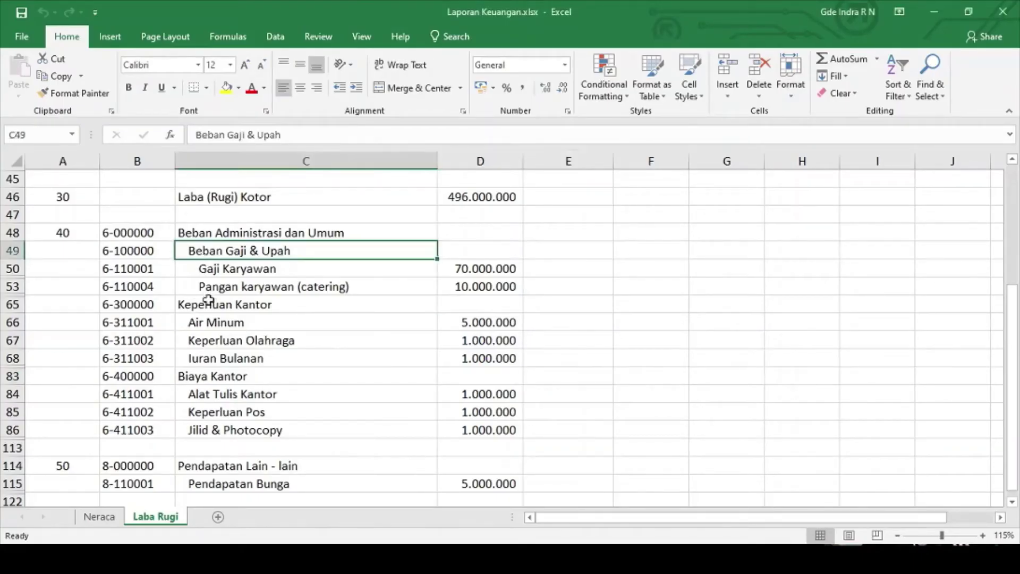
pyautogui.click(211, 305)
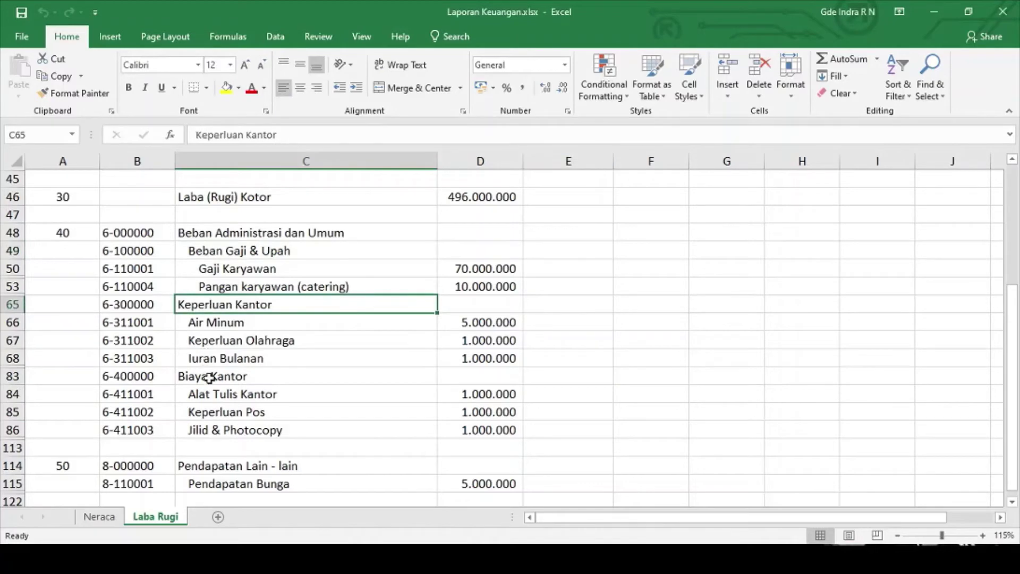
pyautogui.click(211, 380)
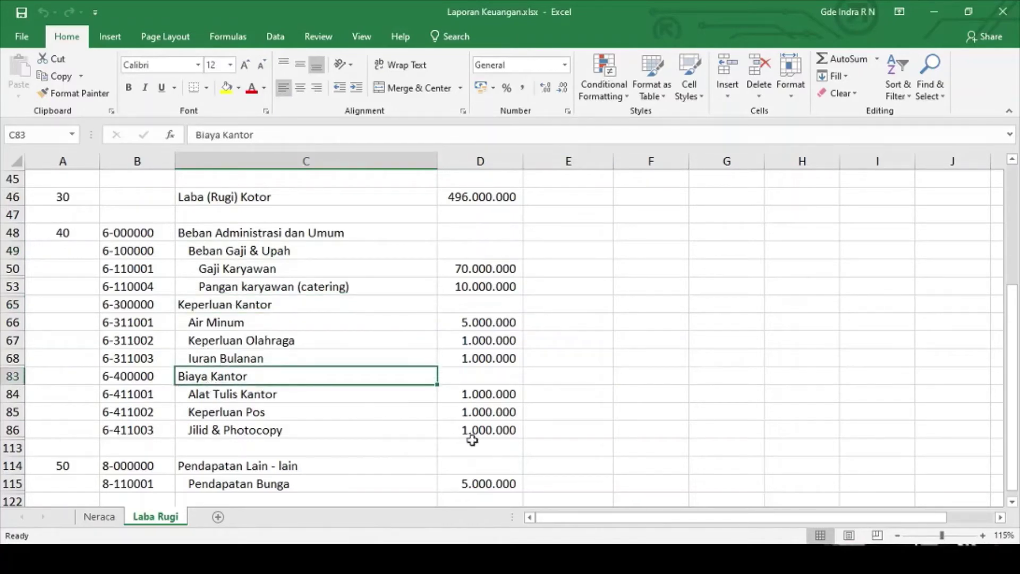
pyautogui.click(918, 557)
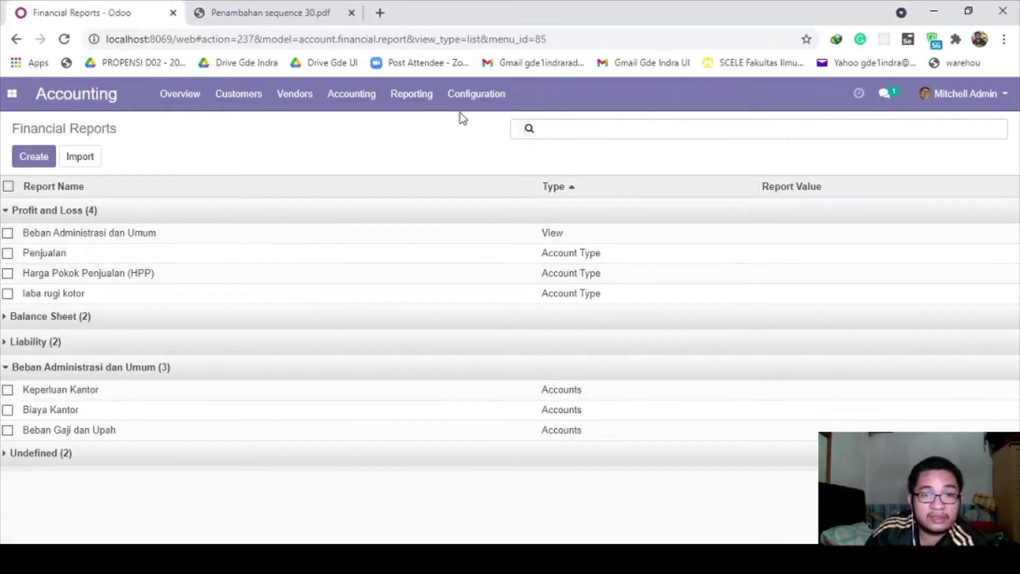
# Print the Profit and Loss report for all posted entries
pyautogui.click(411, 93)
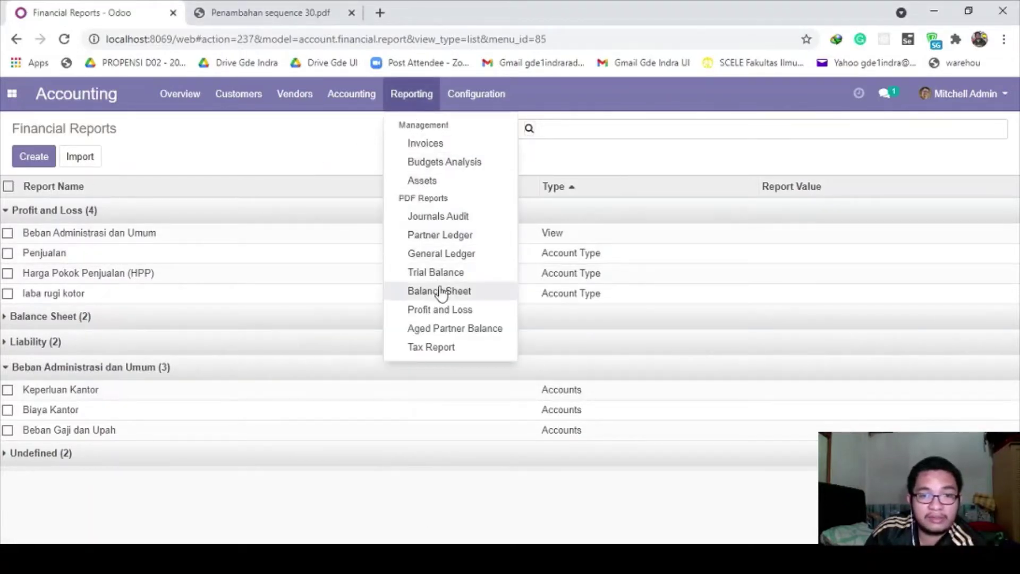
pyautogui.click(443, 313)
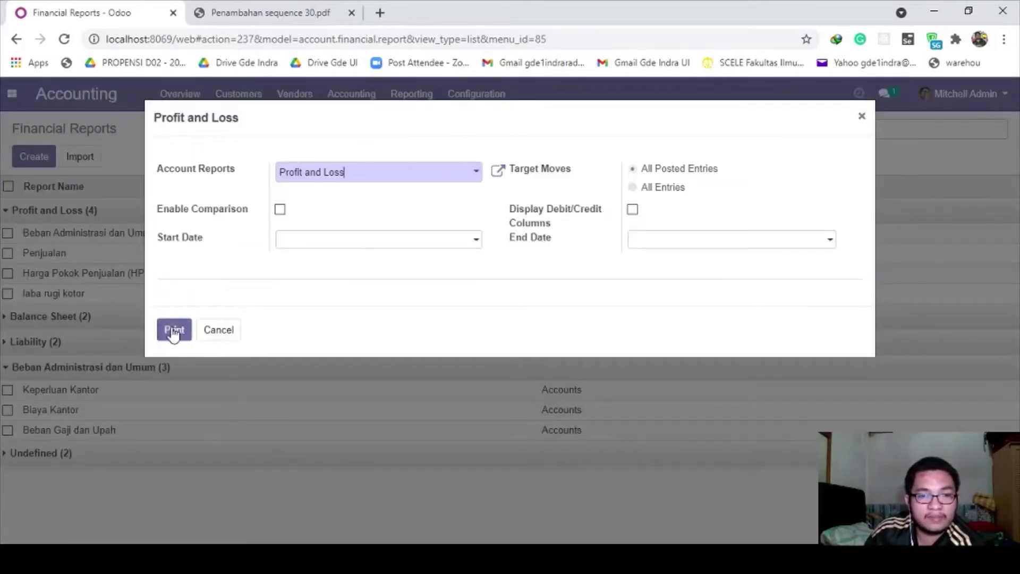
pyautogui.click(174, 332)
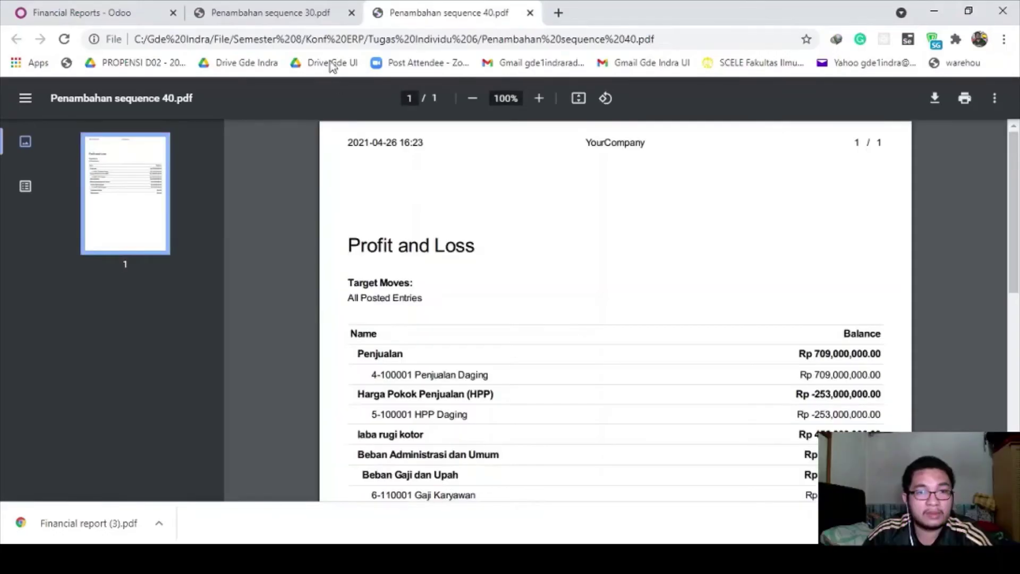
# Compare the Profit and Loss layout in Penambahan sequence 40.pdf with Penambahan sequence 30.pdf, examining the Beban Administrasi dan Umum section
pyautogui.click(296, 11)
pyautogui.click(416, 11)
pyautogui.scroll(-2, 539, 227)
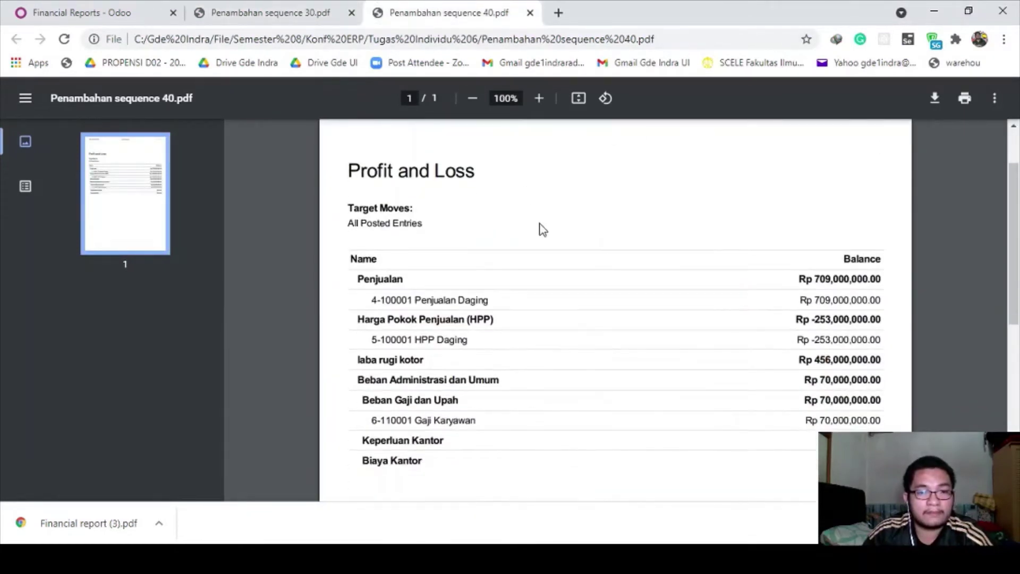
pyautogui.scroll(-3, 540, 230)
pyautogui.scroll(3, 540, 230)
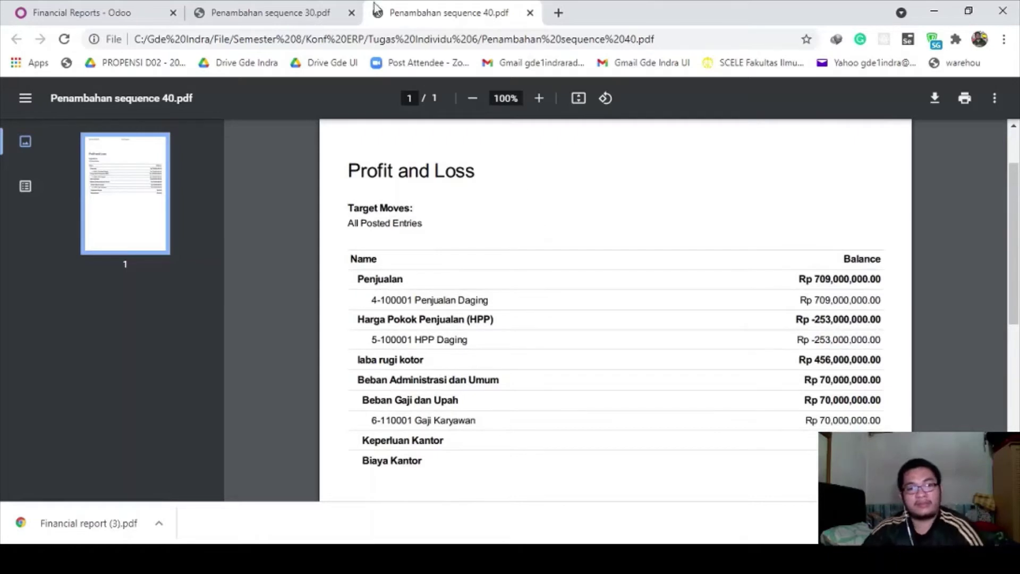
pyautogui.click(323, 9)
pyautogui.click(427, 8)
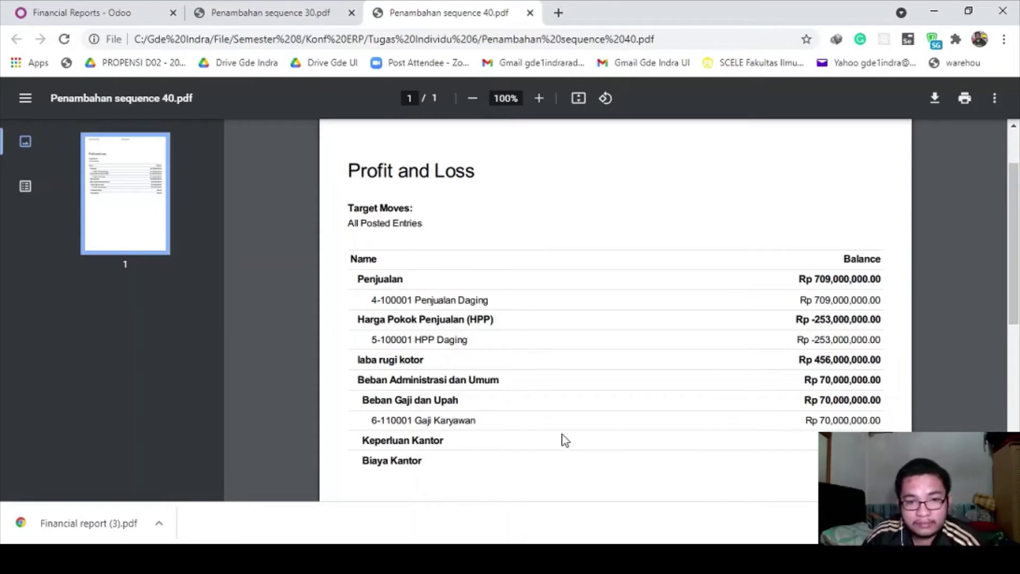
pyautogui.hotkey('alt', 'Tab')
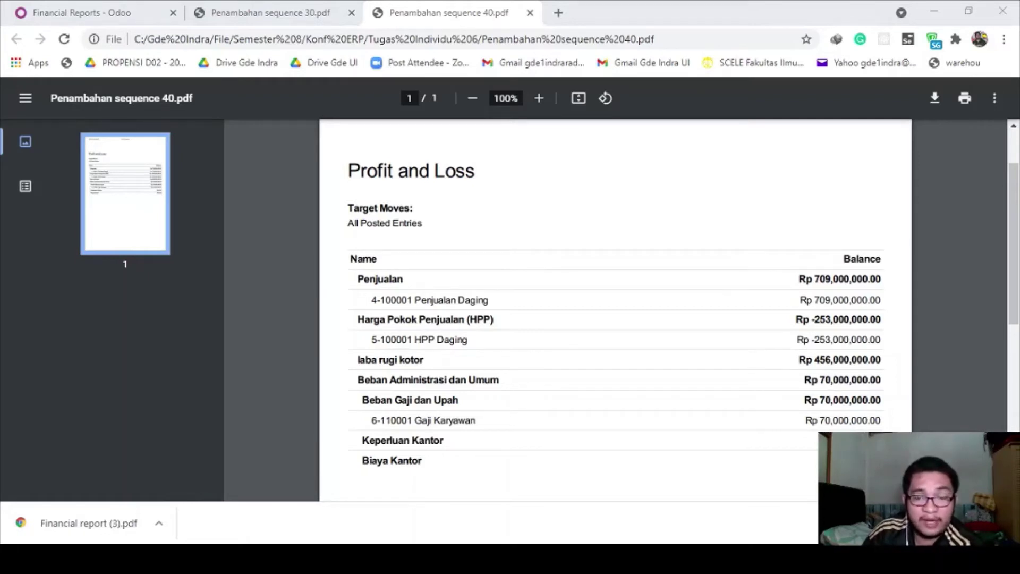
pyautogui.click(464, 455)
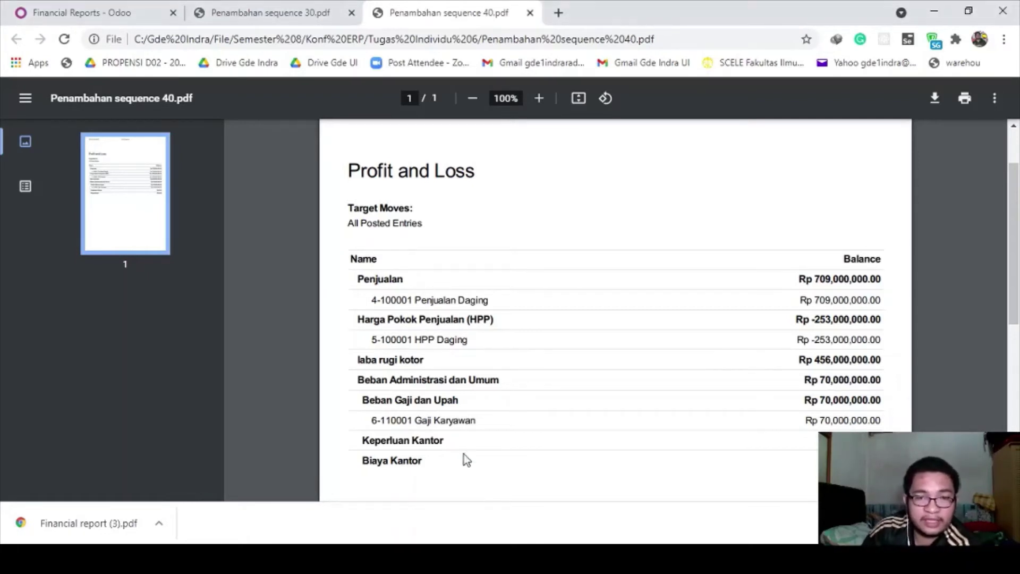
# Examine the Beban Administrasi dan Umum section, its three child reports and the Gaji Karyawan line in Penambahan sequence 40.pdf
pyautogui.moveTo(358, 382); pyautogui.dragTo(512, 380)
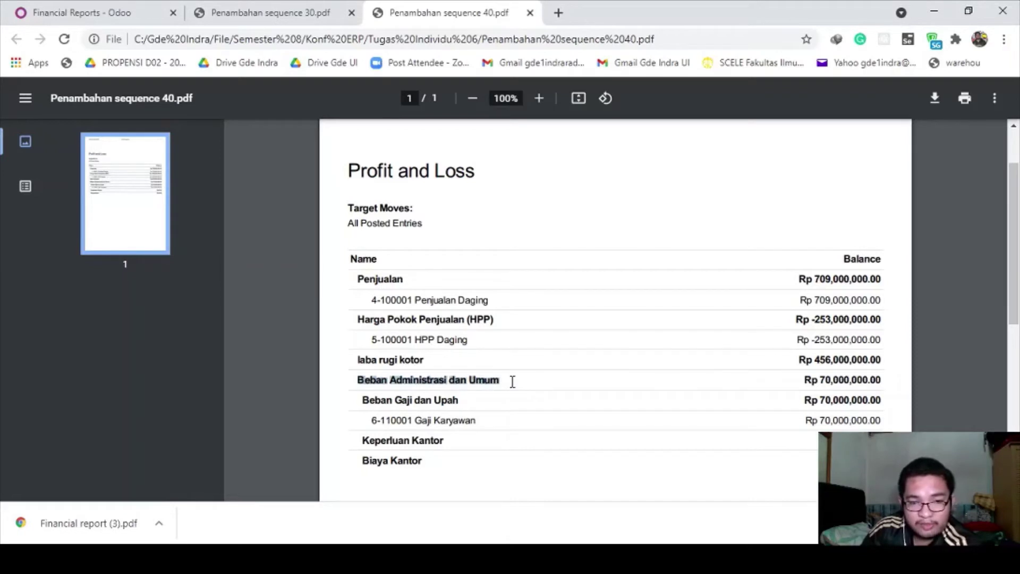
pyautogui.click(381, 393)
pyautogui.moveTo(361, 399); pyautogui.dragTo(443, 440)
pyautogui.click(418, 450)
pyautogui.moveTo(361, 463); pyautogui.dragTo(436, 462)
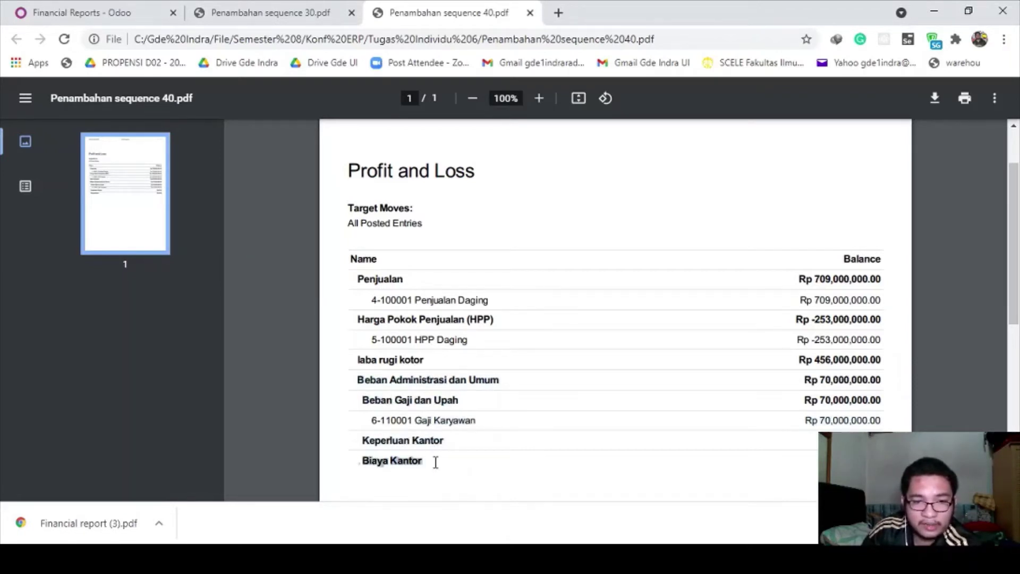
pyautogui.click(435, 462)
pyautogui.moveTo(371, 419); pyautogui.dragTo(799, 420)
pyautogui.click(728, 448)
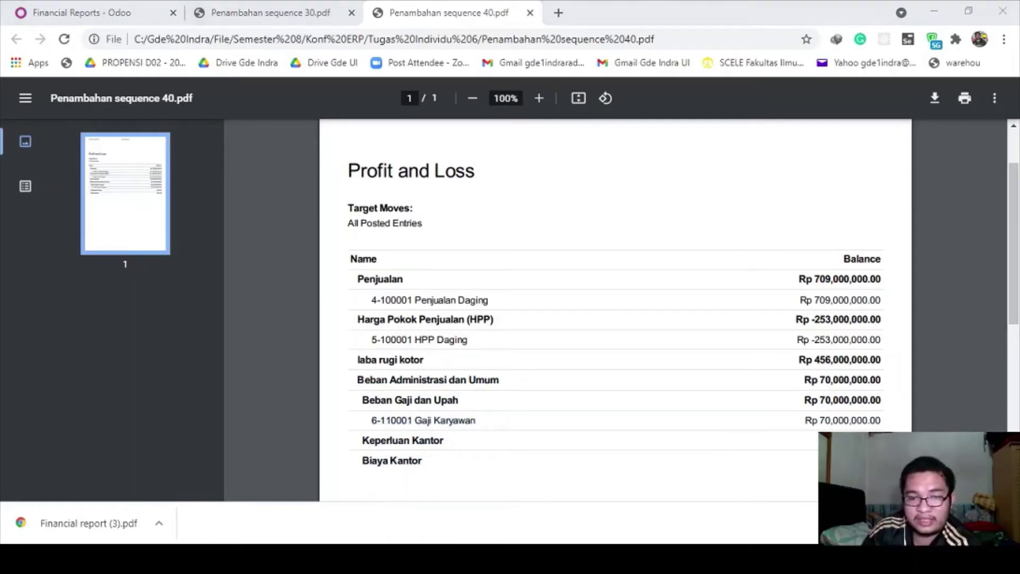
# Switch to Excel and examine the Gaji Karyawan row and its surrounding accounts in Sheet2 of 04 import.account.beginning.balance.csv
pyautogui.click(588, 508)
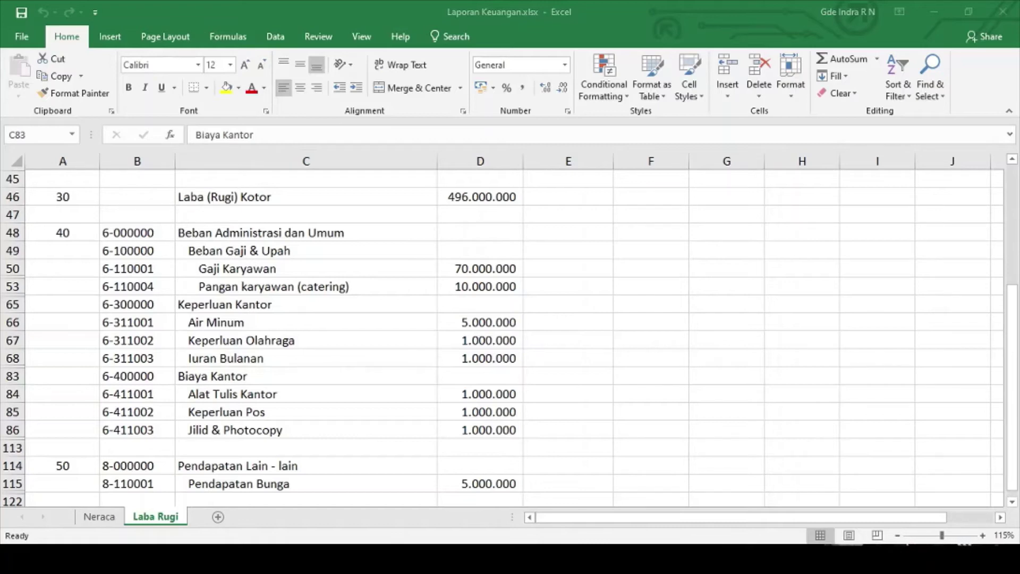
pyautogui.click(209, 308)
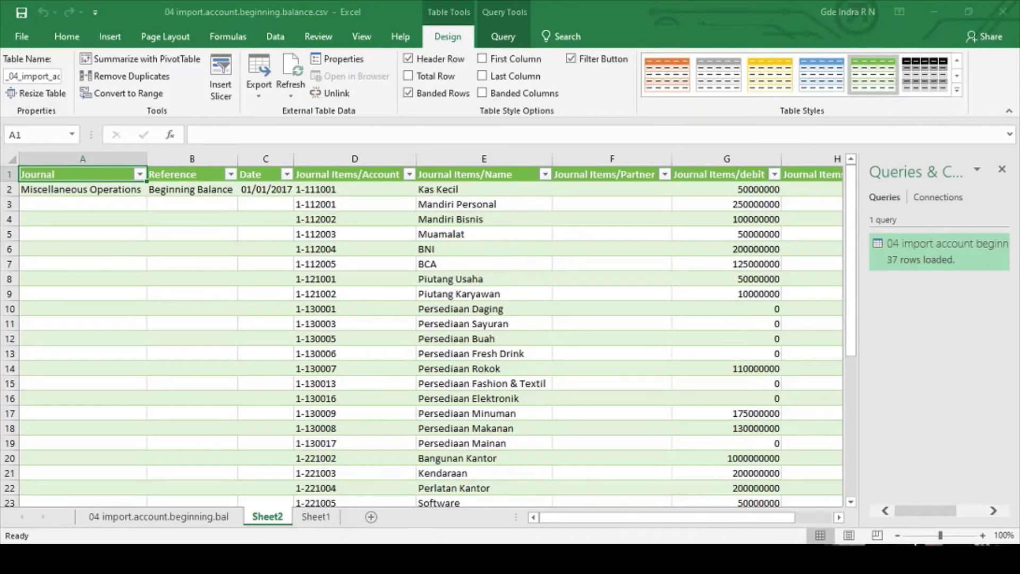
pyautogui.scroll(-7, 461, 320)
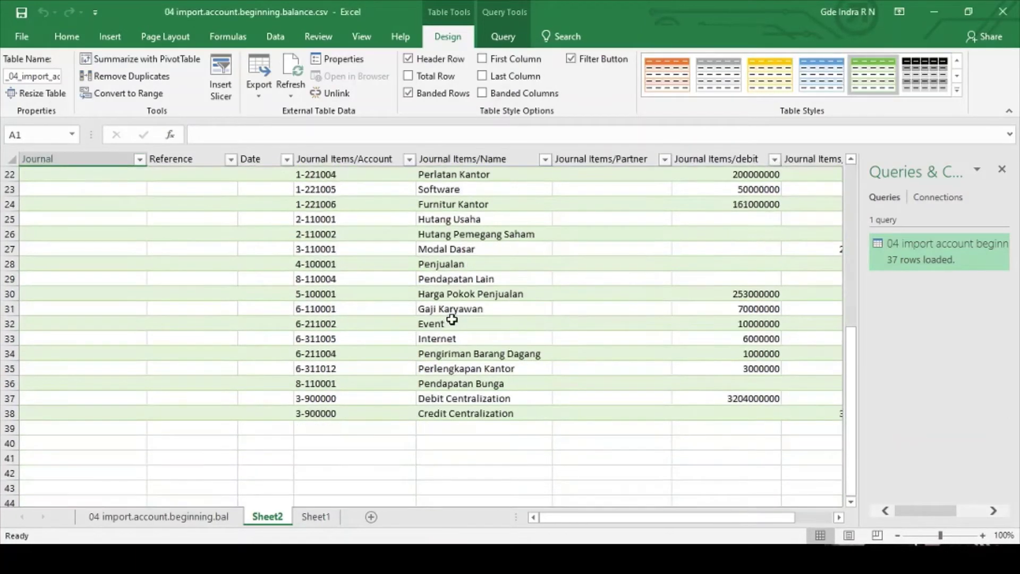
pyautogui.click(456, 310)
pyautogui.press('Left')
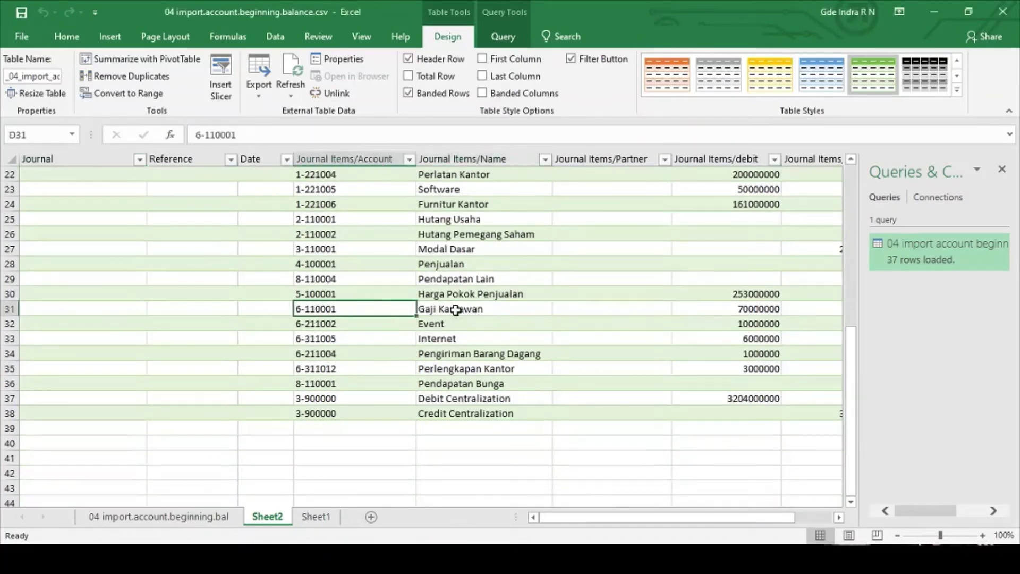
pyautogui.press('Right')
pyautogui.press('Right')
pyautogui.press('Left')
pyautogui.press('Right')
pyautogui.press('Right')
pyautogui.press('Right')
pyautogui.press('Right')
pyautogui.press('Left')
pyautogui.press('Left')
pyautogui.press('Left')
pyautogui.press('Left')
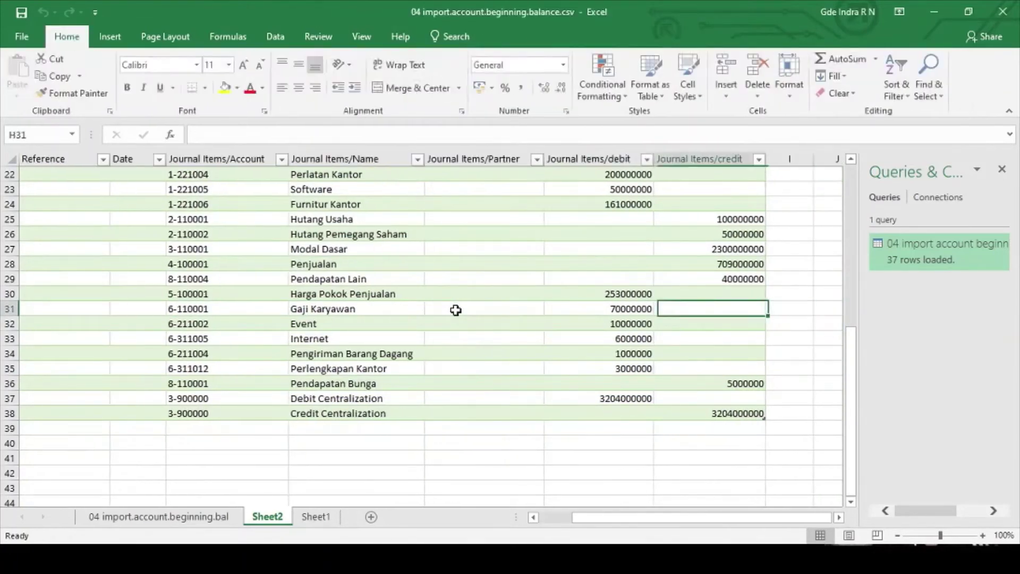
pyautogui.press('Left')
pyautogui.press('Right')
pyautogui.press('Right')
pyautogui.press('Right')
pyautogui.press('Right')
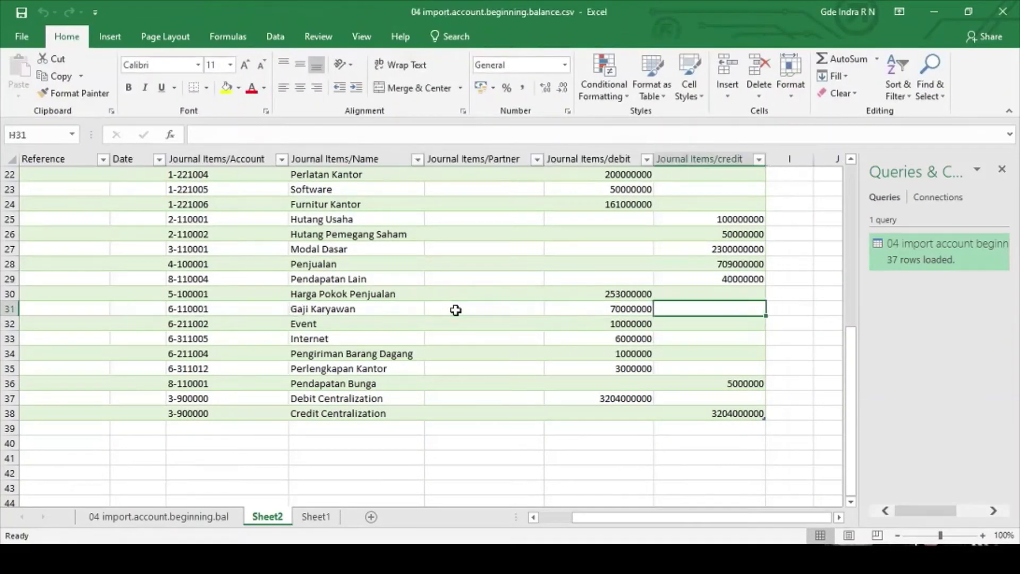
pyautogui.press('Left')
pyautogui.press('Left')
pyautogui.press('Left')
pyautogui.press('Left')
pyautogui.press('Left')
pyautogui.press('Right')
pyautogui.press('Right')
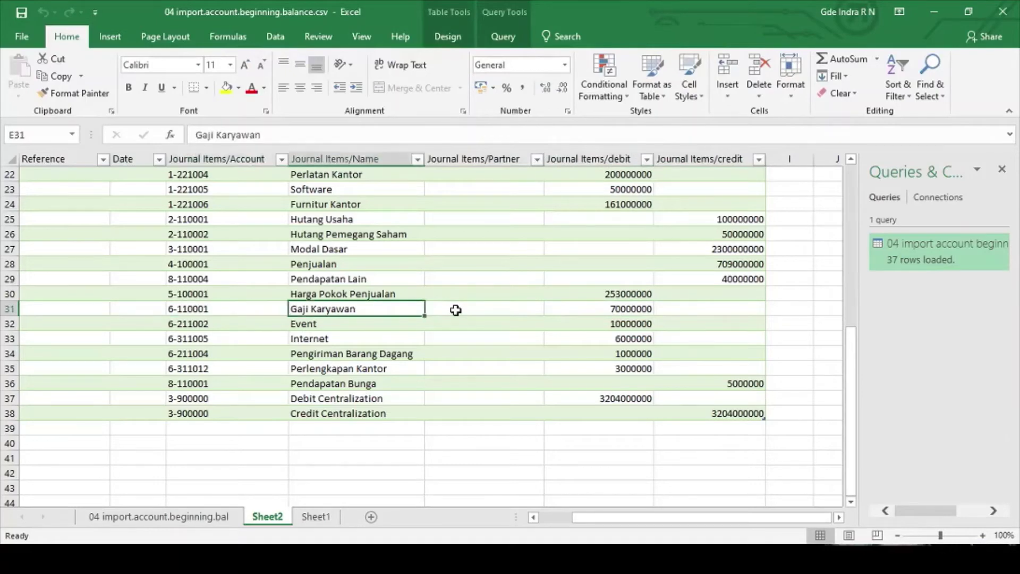
pyautogui.press('Right')
pyautogui.press('Left')
pyautogui.press('Left')
pyautogui.press('Up')
pyautogui.press('Up')
pyautogui.press('Up')
pyautogui.press('Up')
pyautogui.press('Up')
pyautogui.press('Up')
pyautogui.press('Up')
pyautogui.press('Up')
pyautogui.press('Up')
pyautogui.press('Up')
pyautogui.press('Up')
pyautogui.press('Up')
pyautogui.press('Up')
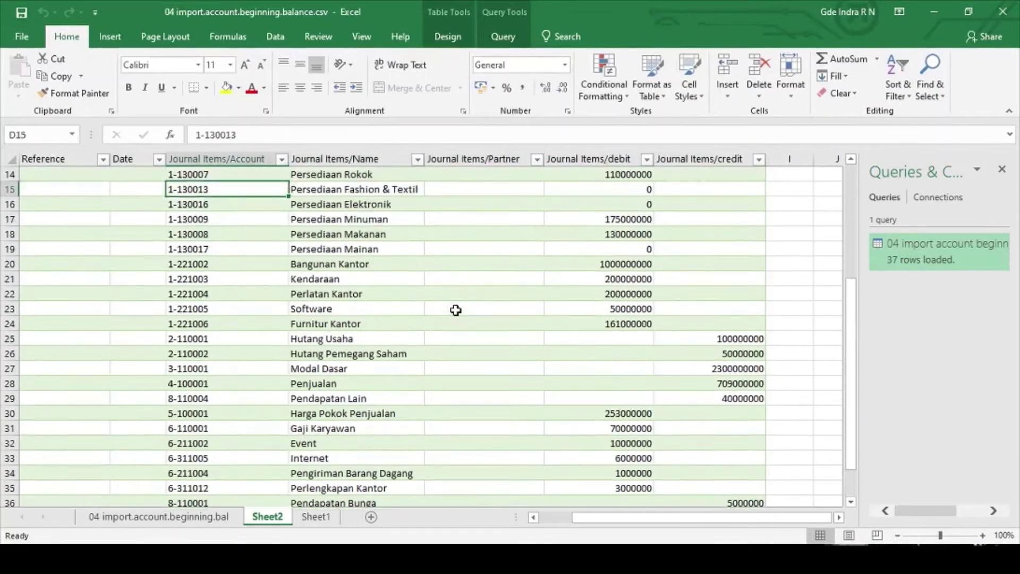
pyautogui.press('Down')
pyautogui.press('Down')
pyautogui.press('Down')
pyautogui.press('Down')
pyautogui.press('Down')
pyautogui.press('Down')
pyautogui.press('Down')
pyautogui.press('Down')
pyautogui.press('Down')
pyautogui.press('Down')
pyautogui.press('Down')
pyautogui.press('Down')
pyautogui.press('Down')
pyautogui.press('Down')
pyautogui.press('Down')
pyautogui.press('Down')
pyautogui.press('Down')
pyautogui.press('Down')
pyautogui.press('Up')
pyautogui.press('Up')
pyautogui.press('Up')
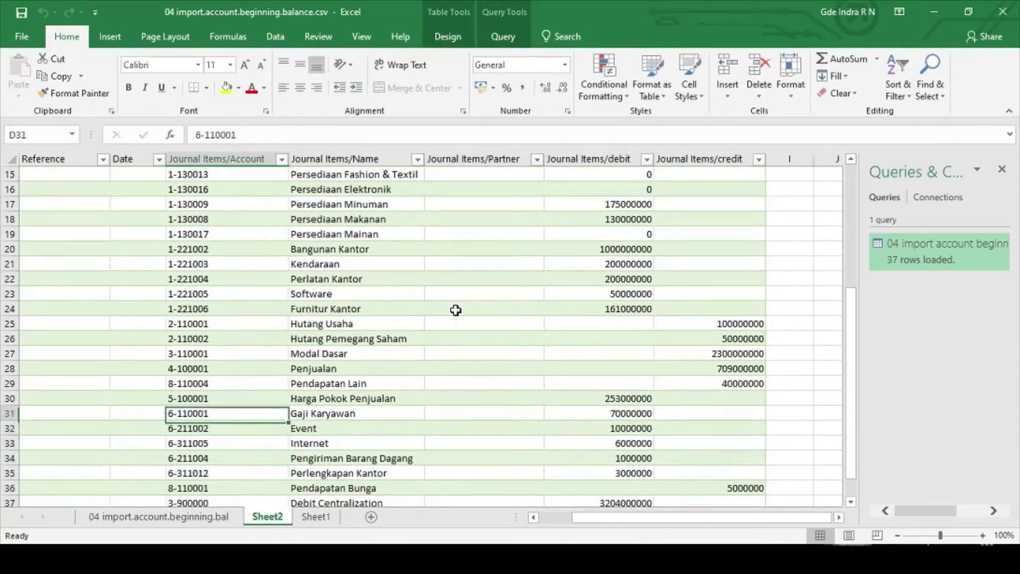
pyautogui.press('Up')
pyautogui.press('Up')
pyautogui.press('Right')
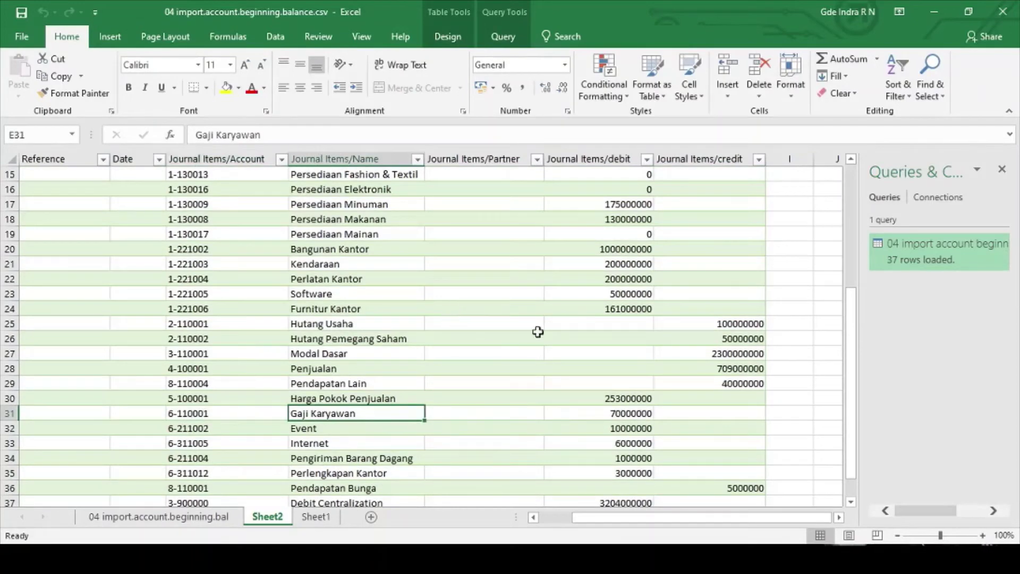
# Return to Penambahan sequence 40.pdf in Chrome and review the hierarchy from Beban Administrasi dan Umum down to Biaya Kantor
pyautogui.click(759, 556)
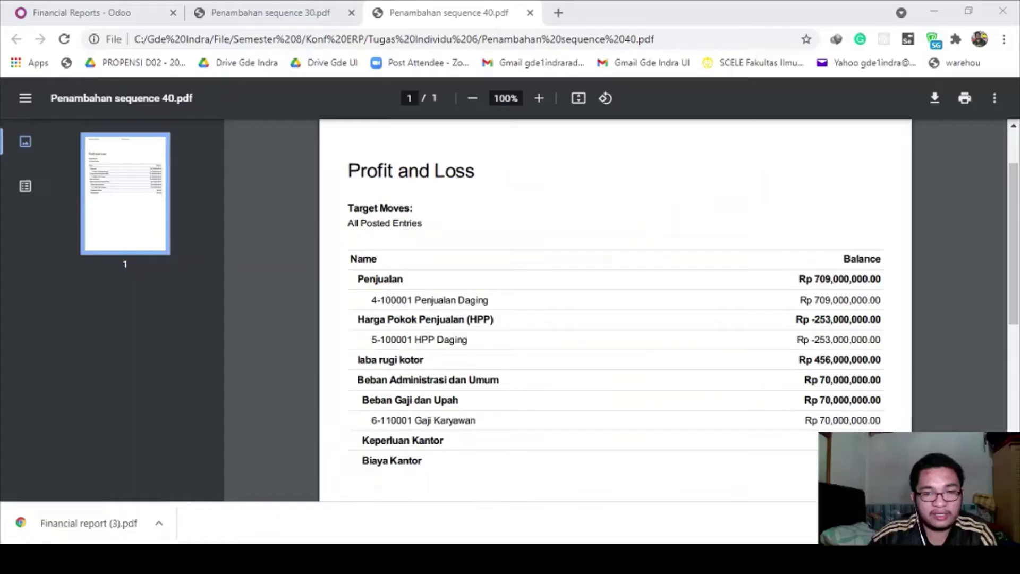
pyautogui.click(480, 523)
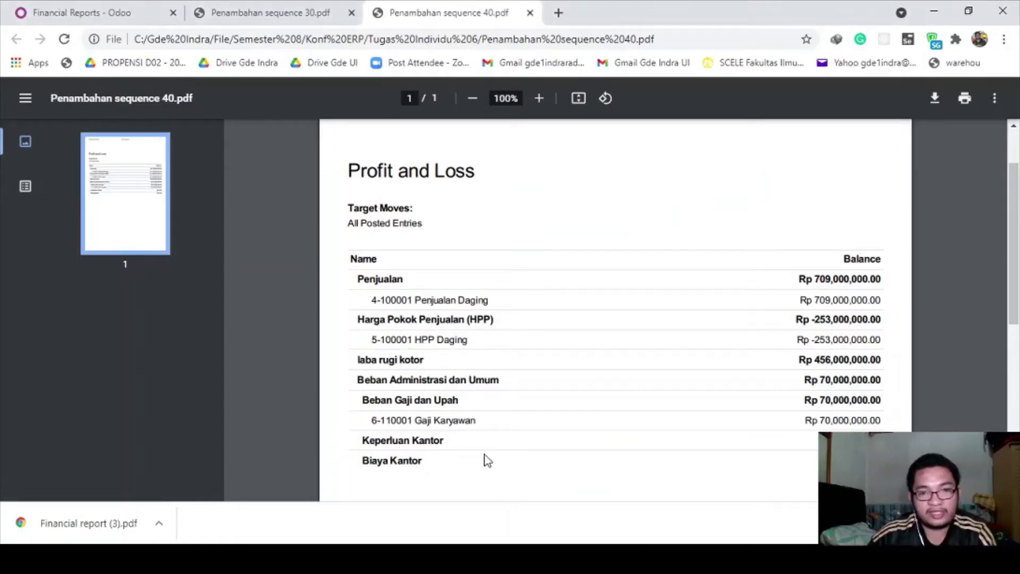
pyautogui.scroll(-1, 485, 460)
pyautogui.scroll(1, 424, 417)
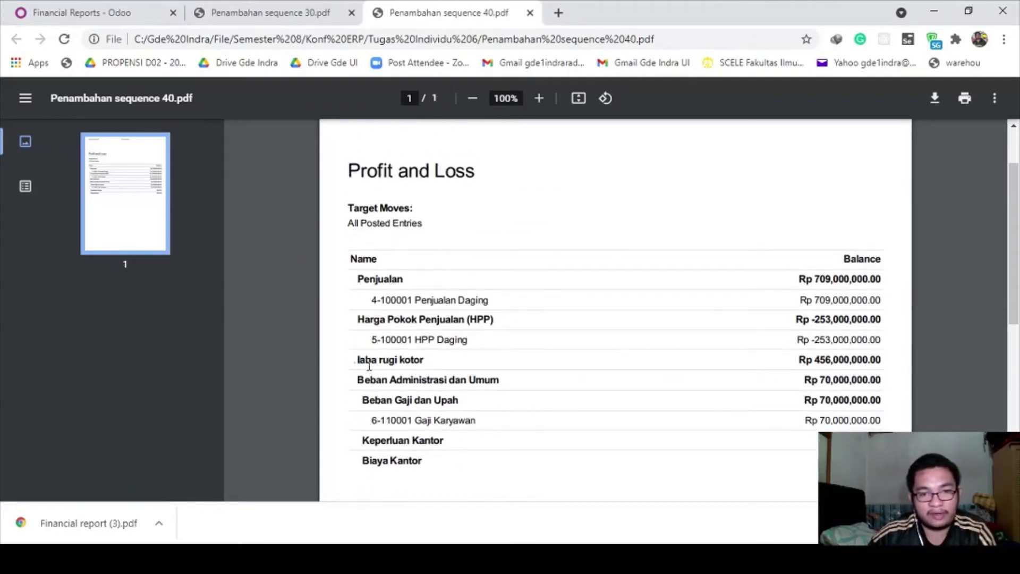
pyautogui.moveTo(356, 379); pyautogui.dragTo(501, 379)
pyautogui.click(409, 401)
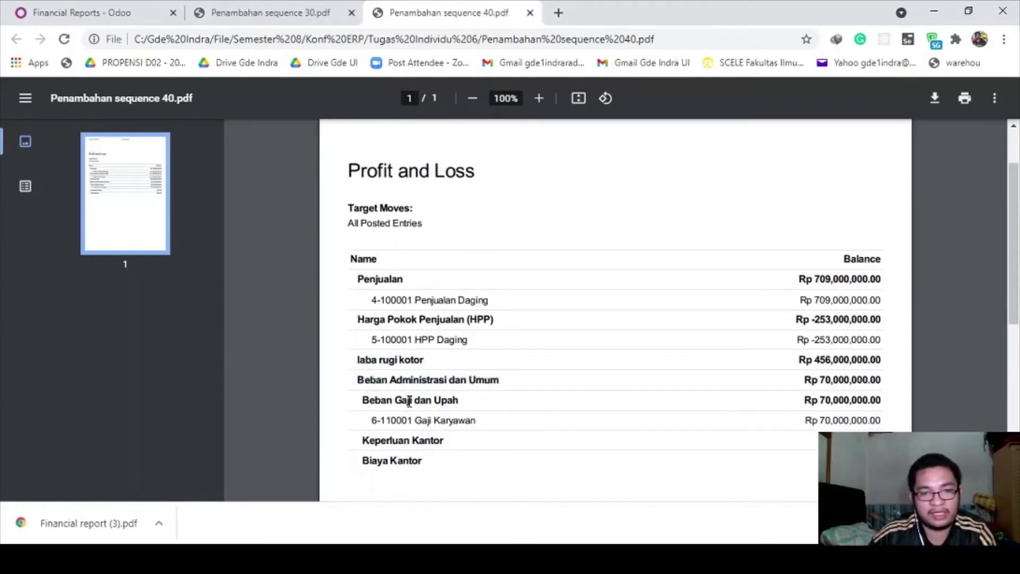
pyautogui.moveTo(364, 402); pyautogui.dragTo(458, 400)
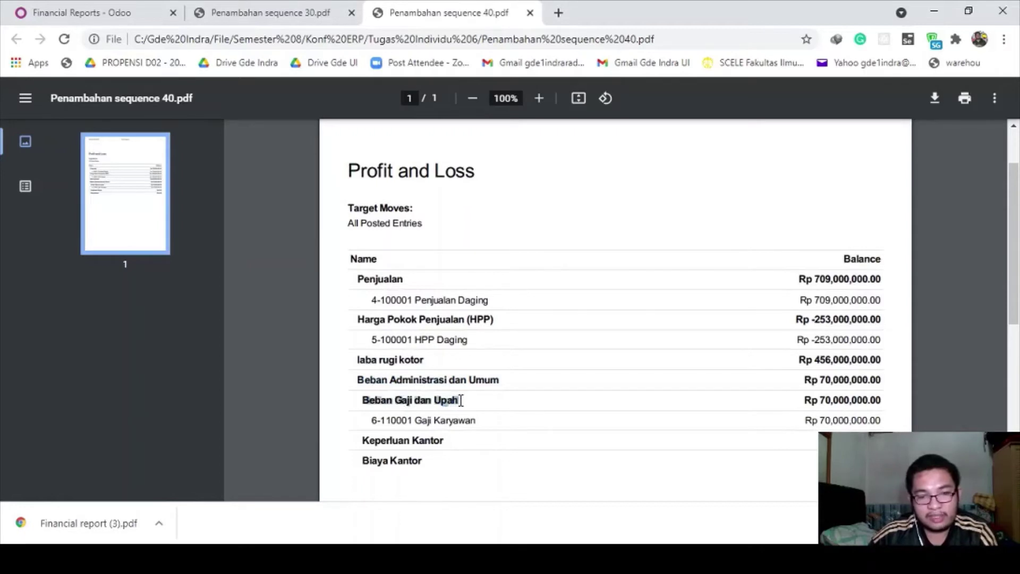
pyautogui.click(381, 438)
pyautogui.moveTo(359, 442); pyautogui.dragTo(455, 439)
pyautogui.click(365, 457)
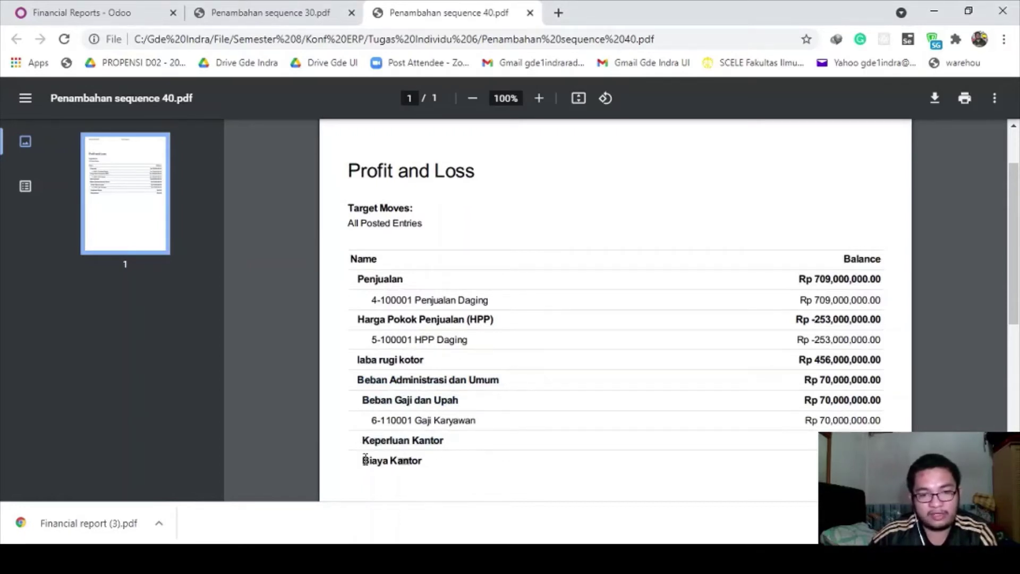
pyautogui.moveTo(364, 457); pyautogui.dragTo(469, 463)
pyautogui.click(469, 462)
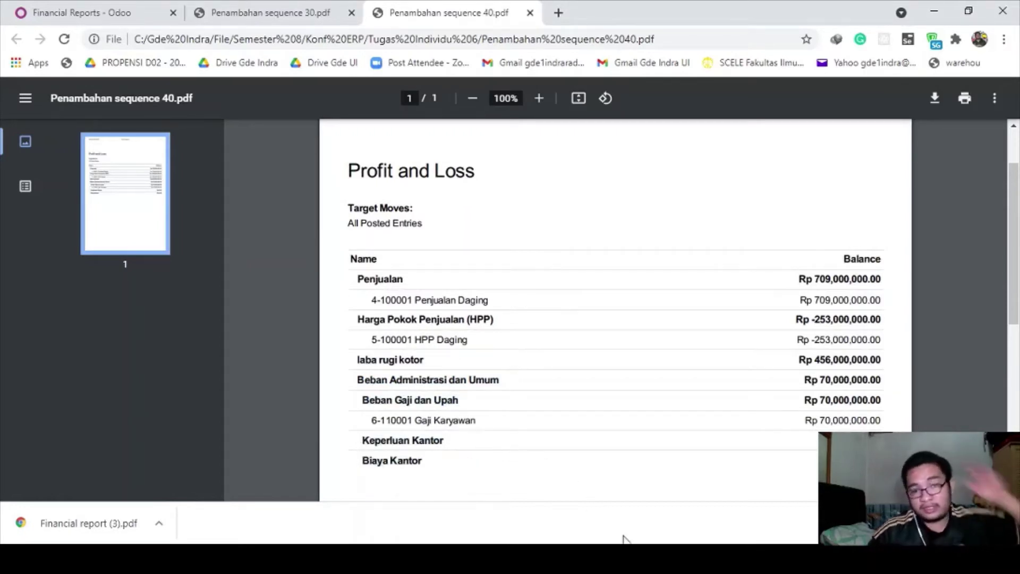
# Close both Penambahan sequence PDFs and cancel the Profit and Loss print dialog in Odoo
pyautogui.click(529, 12)
pyautogui.click(352, 12)
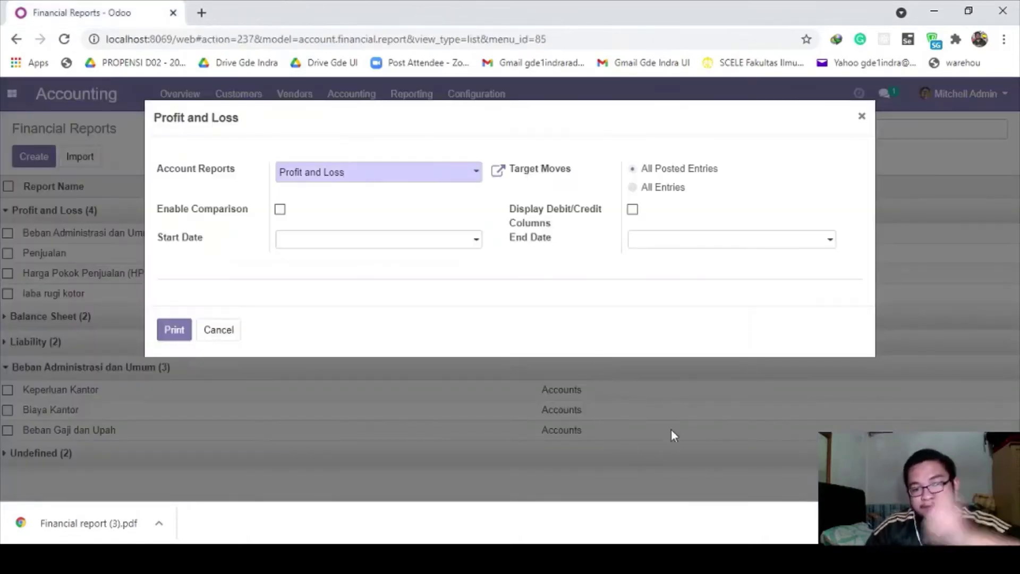
pyautogui.click(238, 334)
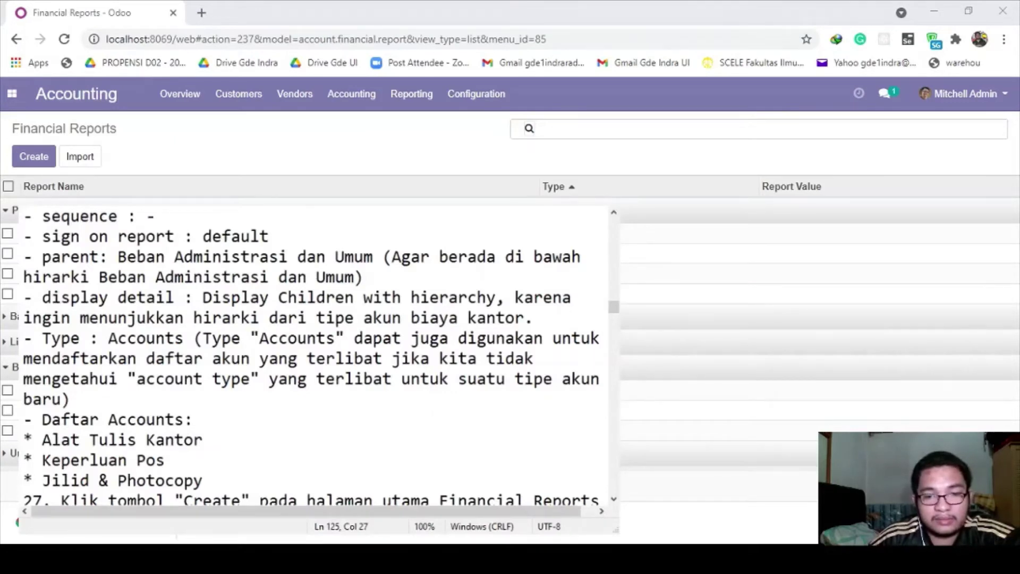
# Read on in the instruction notes and examine the Pendapatan Lain - lain rows in Excel's Laba Rugi sheet
pyautogui.scroll(-1, 117, 419)
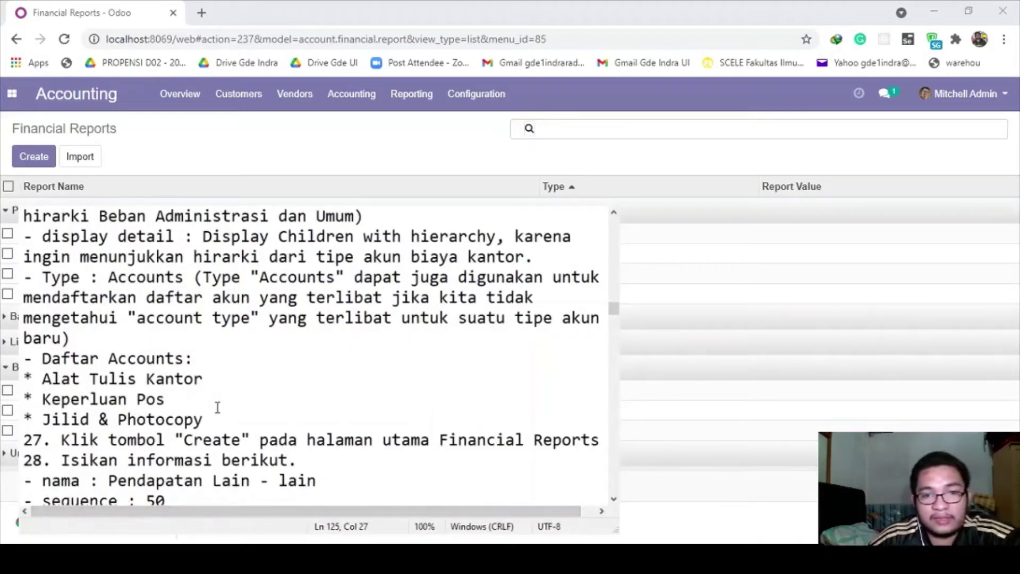
pyautogui.scroll(-1, 220, 407)
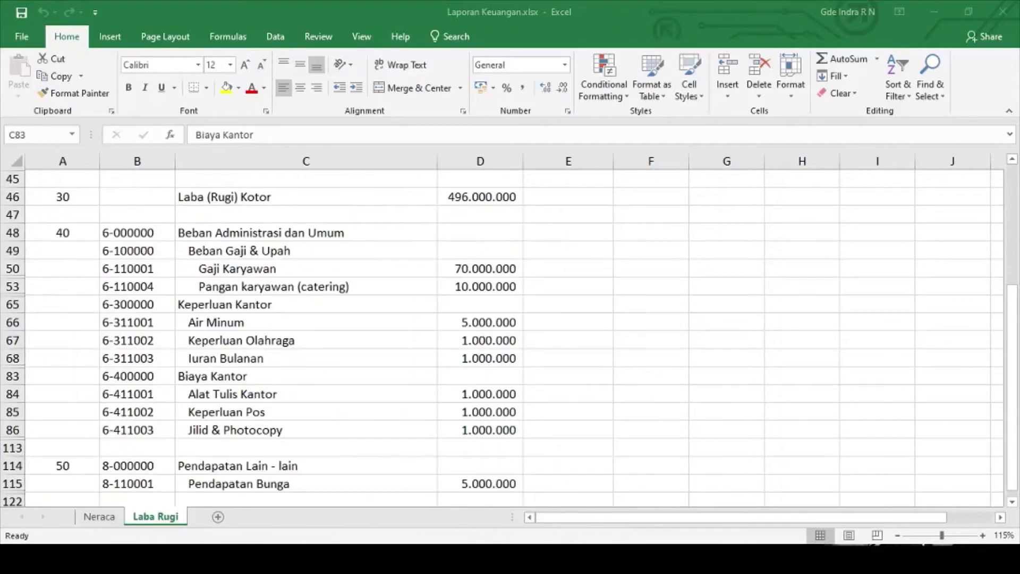
pyautogui.scroll(-2, 292, 387)
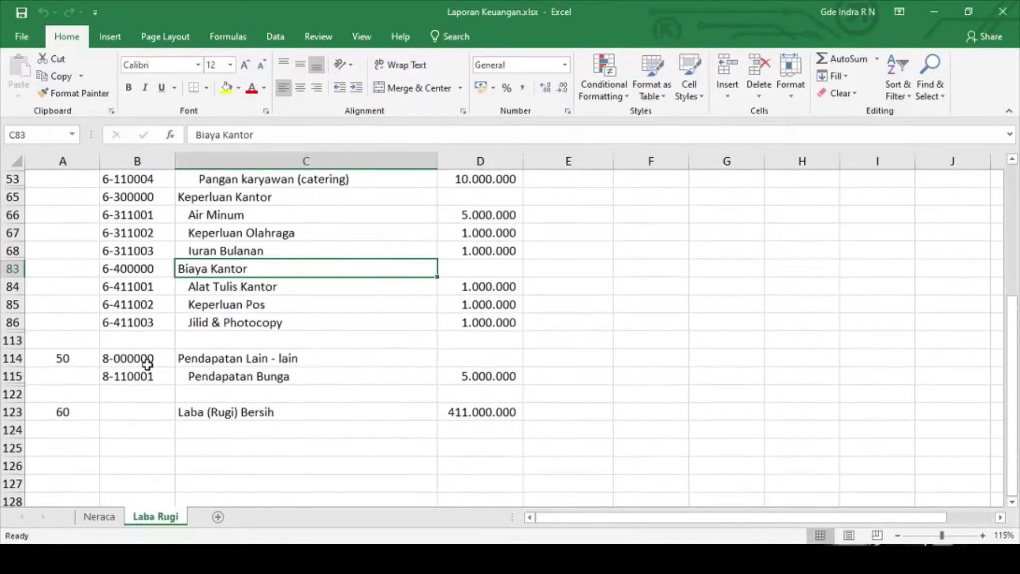
pyautogui.moveTo(34, 358); pyautogui.dragTo(485, 378)
pyautogui.click(576, 372)
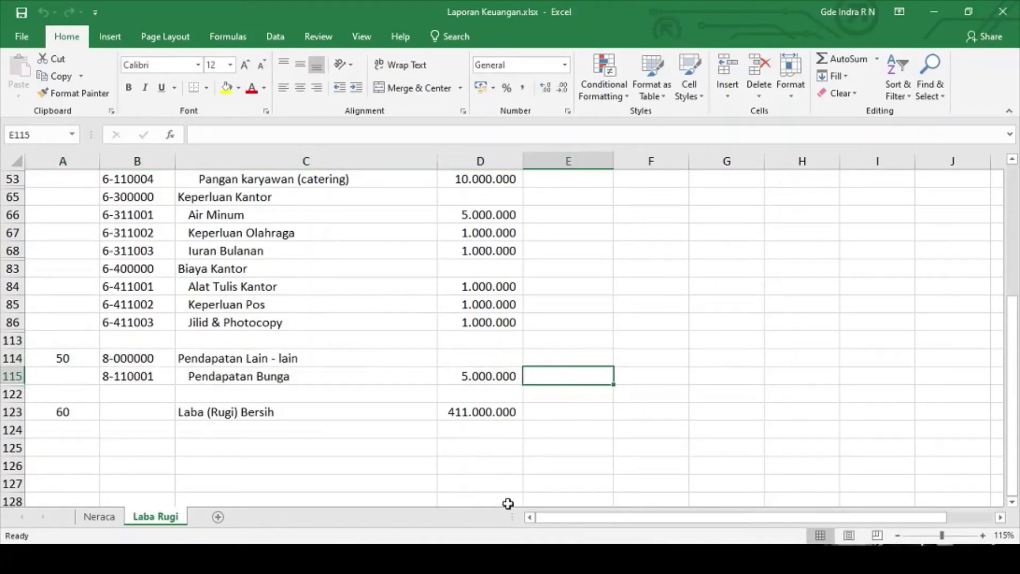
# Return to the instruction notes and change the sign on report entry for Pendapatan Lain - lain to default
pyautogui.hotkey('alt', 'Tab')
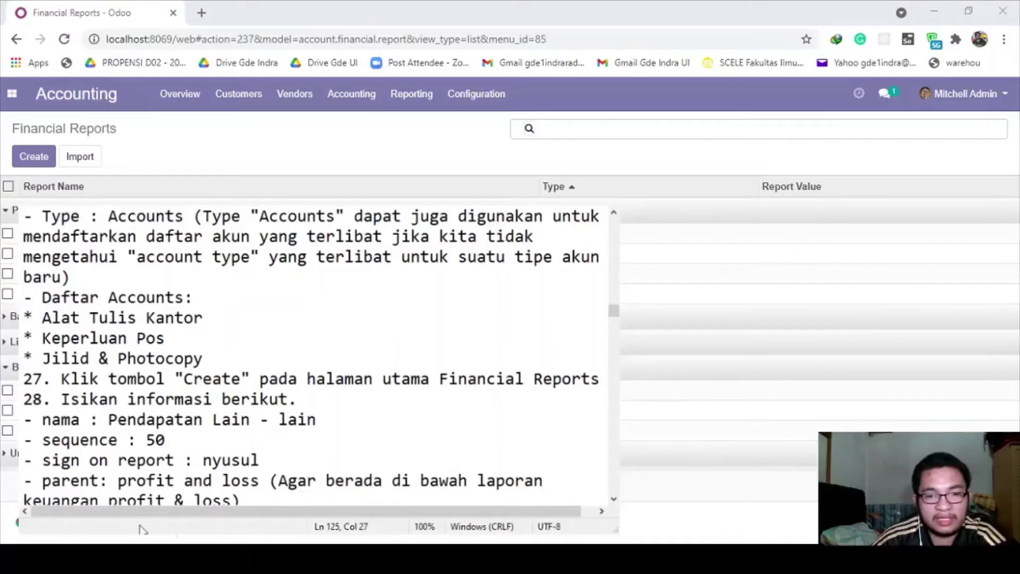
pyautogui.moveTo(46, 440); pyautogui.dragTo(181, 442)
pyautogui.click(177, 459)
pyautogui.moveTo(260, 460); pyautogui.dragTo(203, 459)
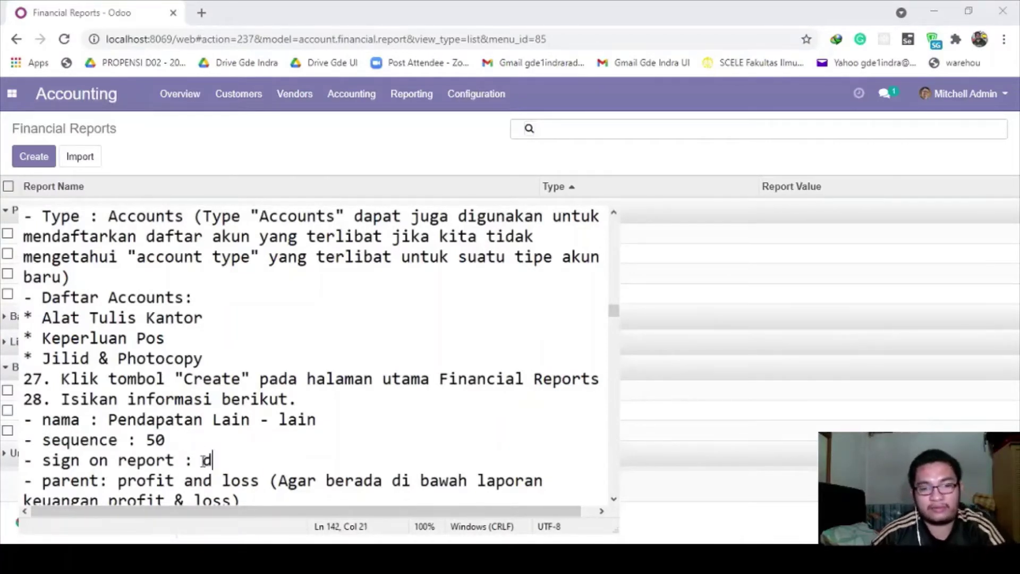
pyautogui.write('df')
pyautogui.write('fault')
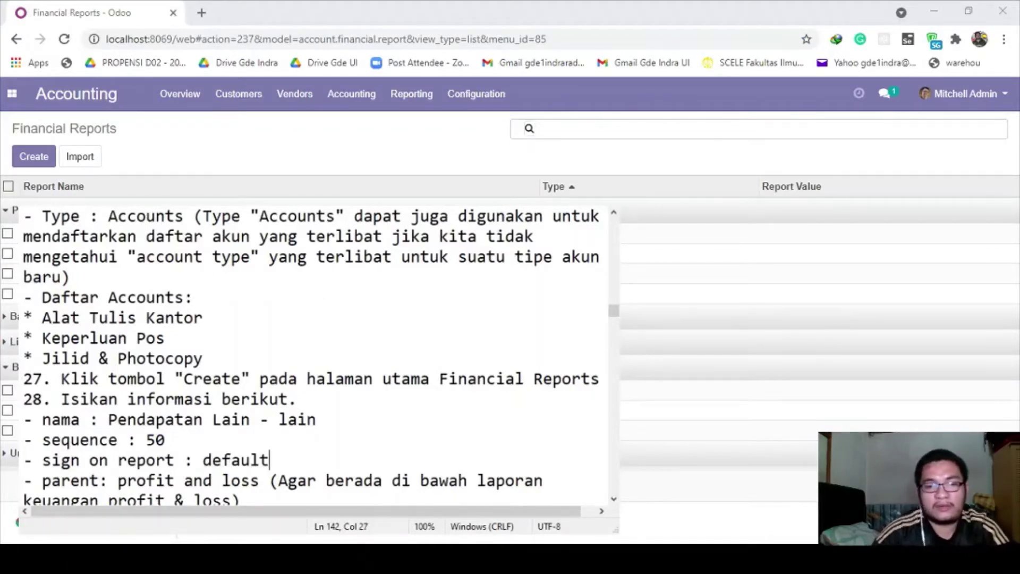
# Read on in the instruction notes through the parent, display detail, type and account list for Pendapatan Lain - lain
pyautogui.scroll(-1, 257, 436)
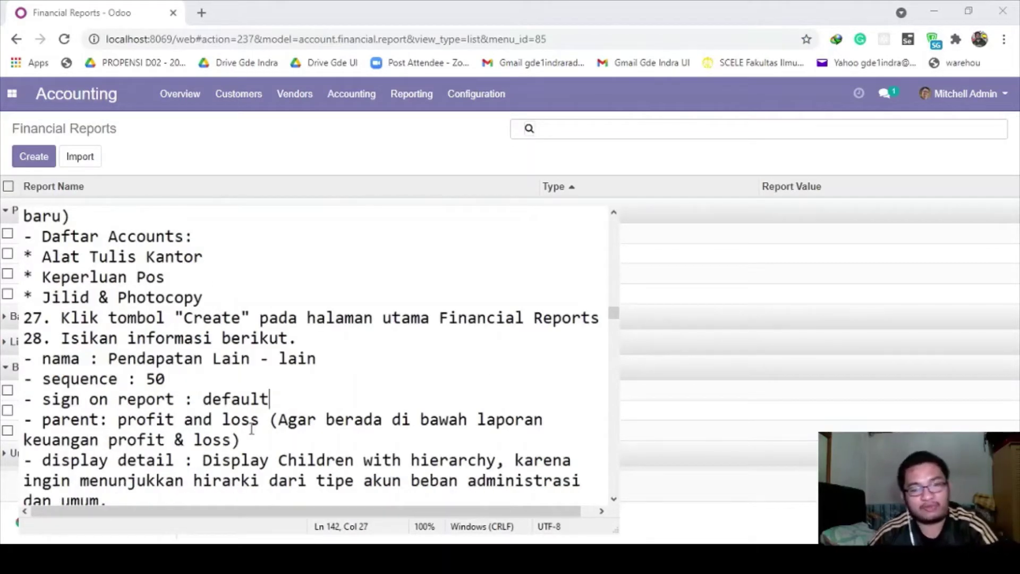
pyautogui.scroll(-1, 250, 428)
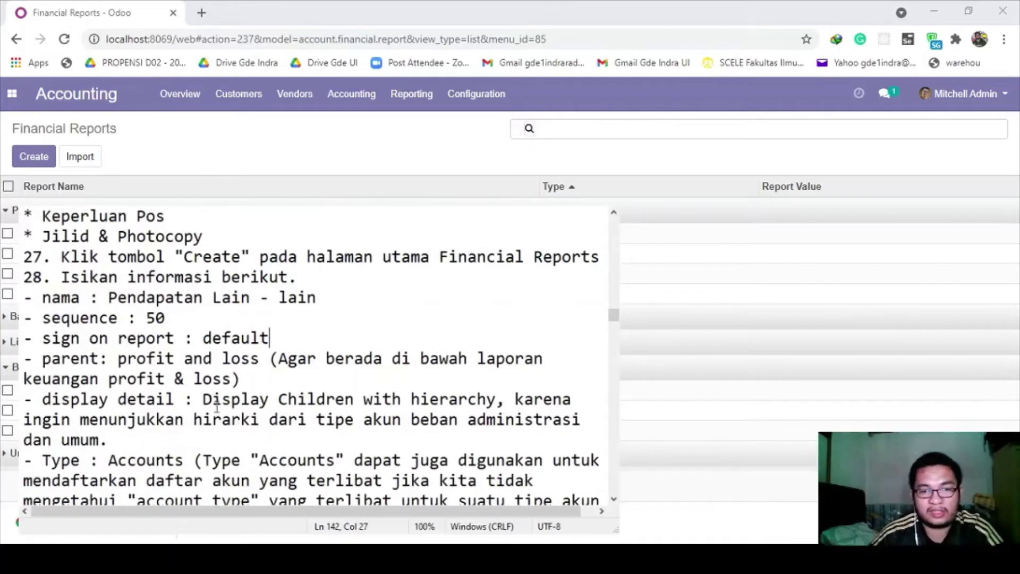
pyautogui.scroll(-1, 215, 404)
pyautogui.scroll(-1, 129, 400)
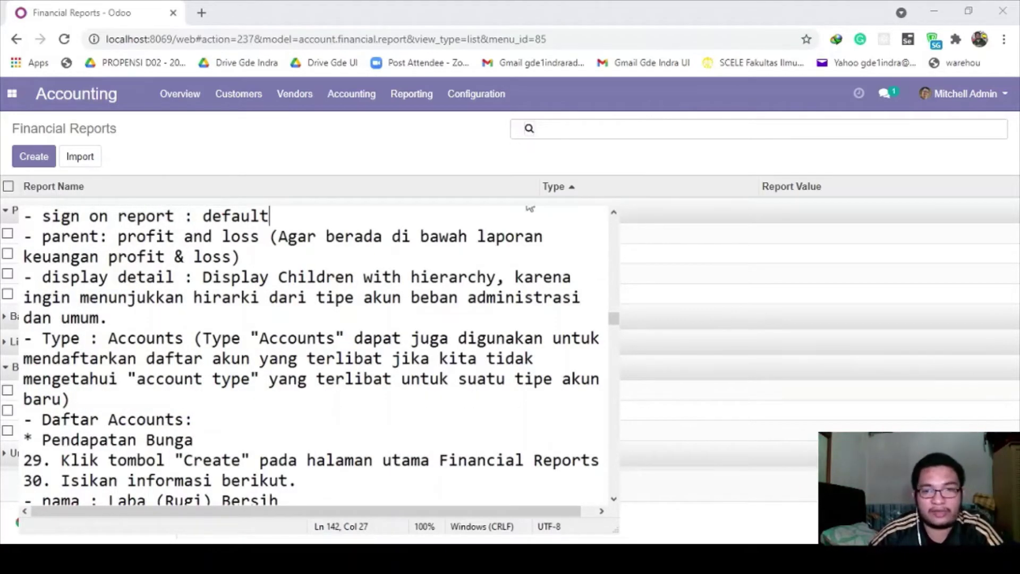
pyautogui.scroll(1, 460, 228)
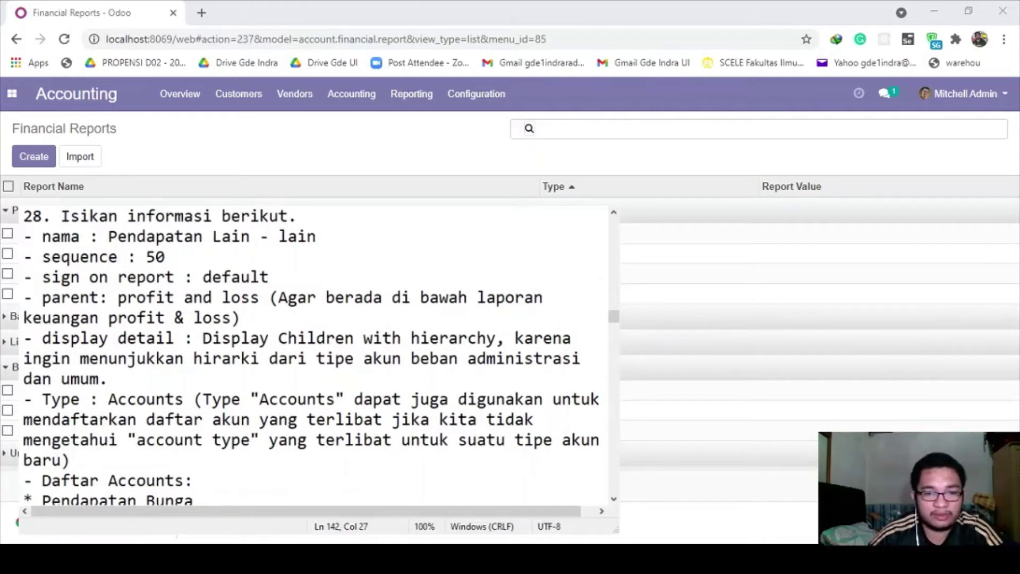
# Return to Odoo and start a new financial report named Pendapatan Lain-Lain with sequence 50
pyautogui.hotkey('alt', 'Tab')
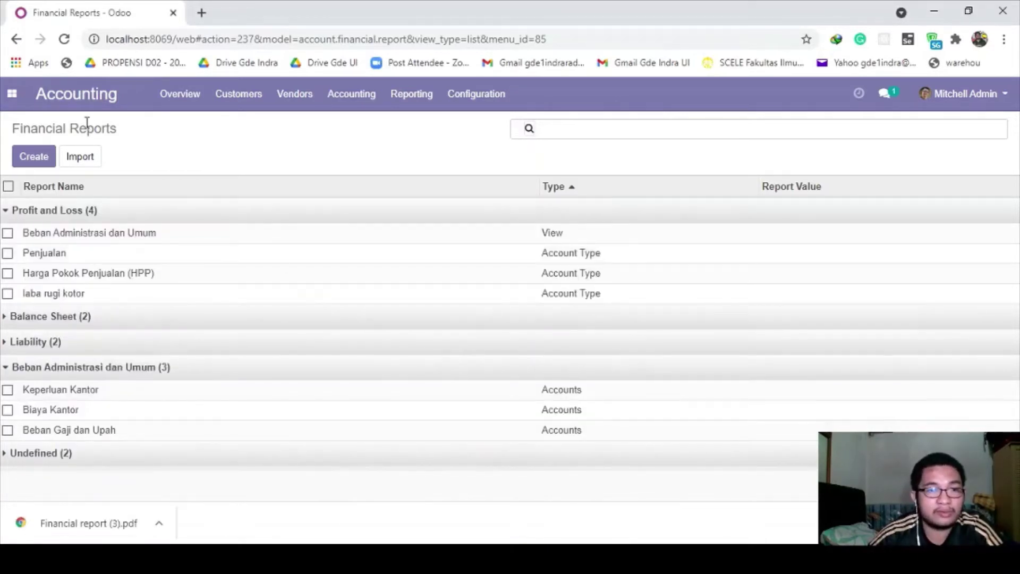
pyautogui.click(46, 163)
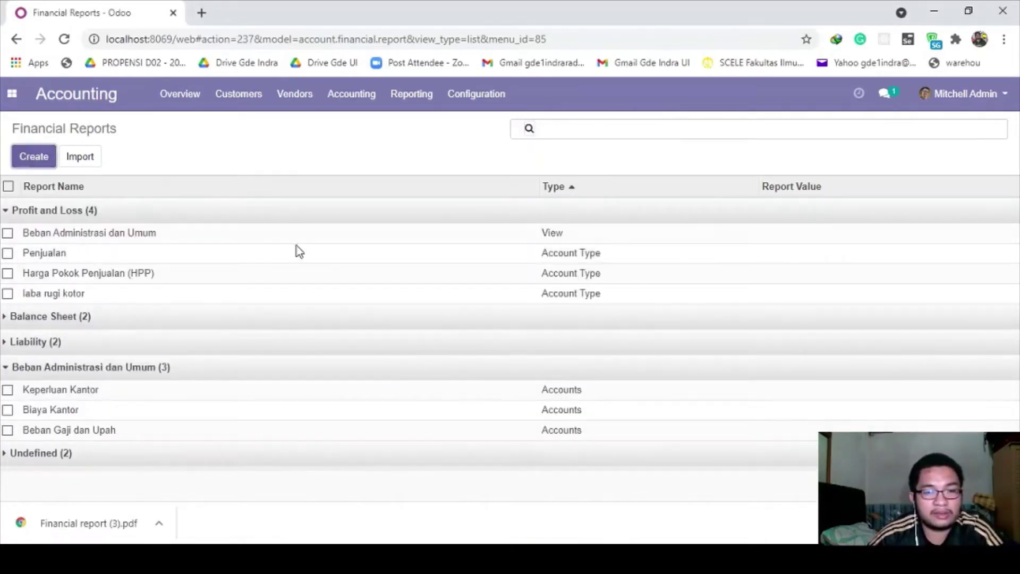
pyautogui.click(578, 557)
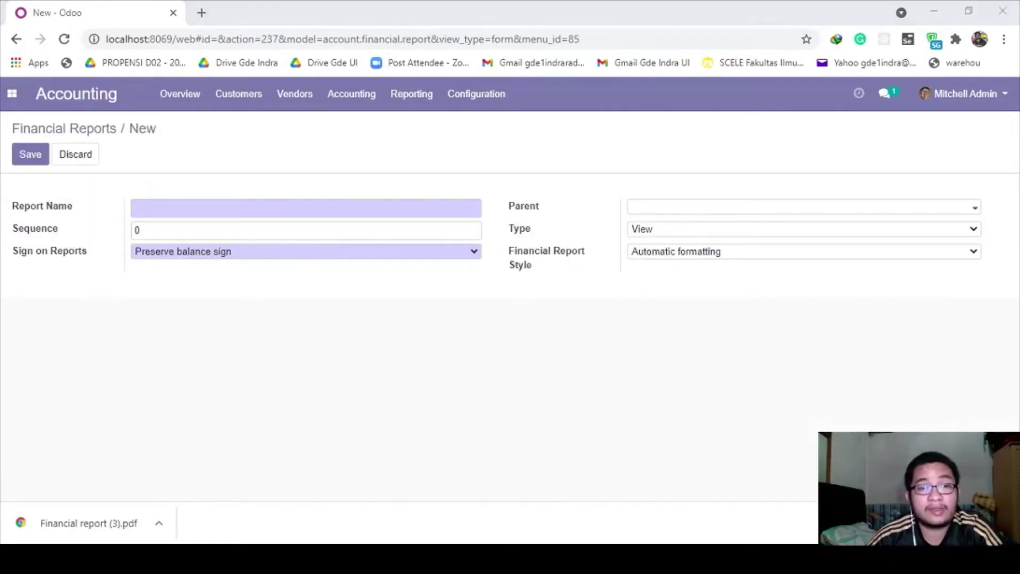
pyautogui.click(222, 213)
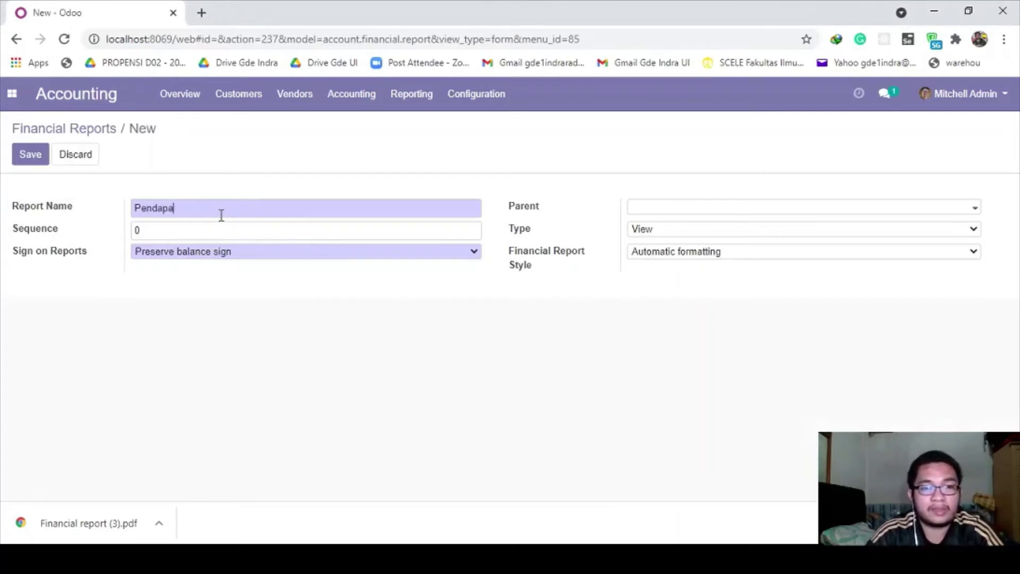
pyautogui.write('Pendapatan Lain')
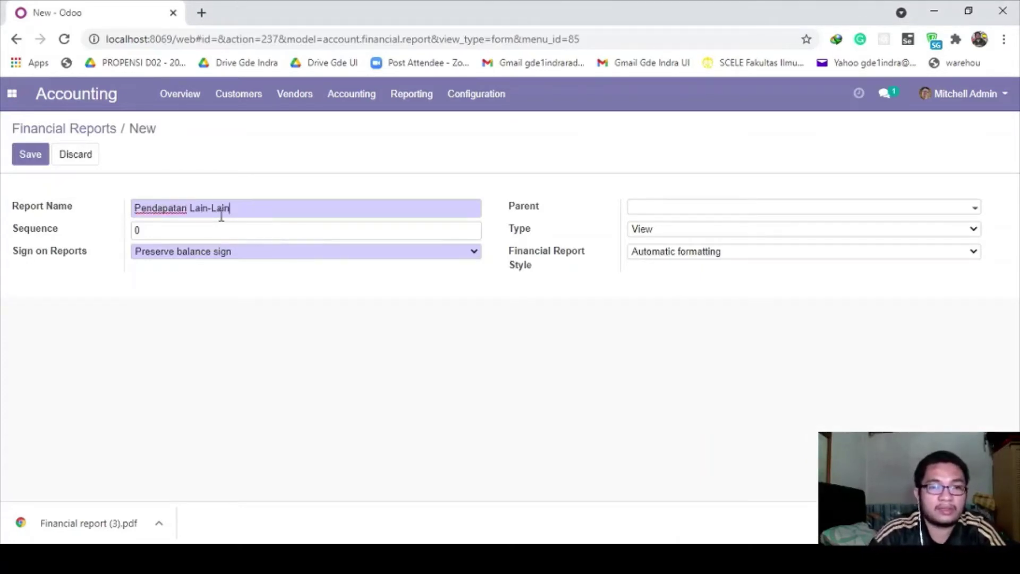
pyautogui.write('-Lain')
pyautogui.click(207, 237)
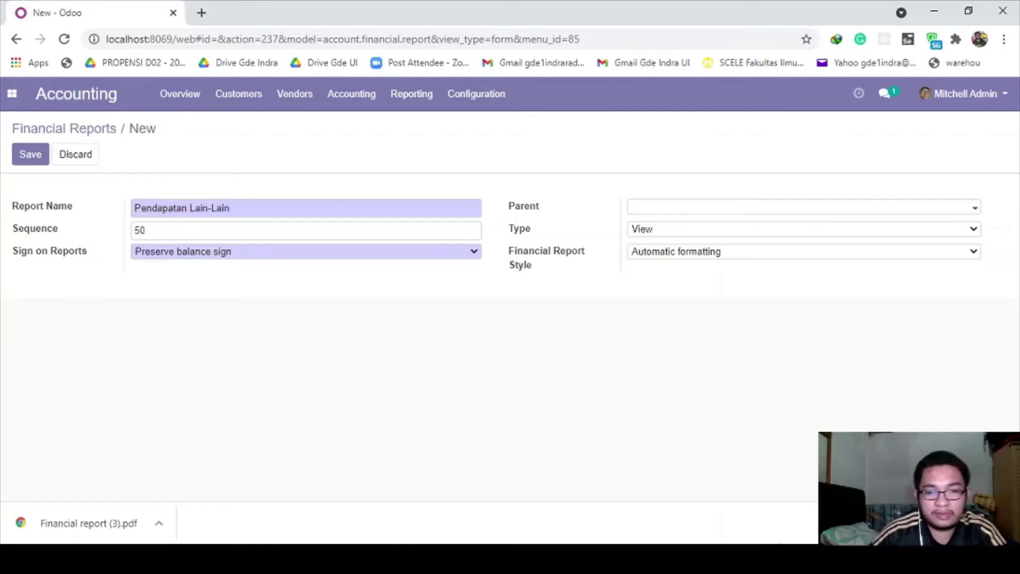
# Set the new report's parent to Profit and Loss, its type to Accounts and its display details to Display children with hierarchy
pyautogui.hotkey('alt', 'Tab')
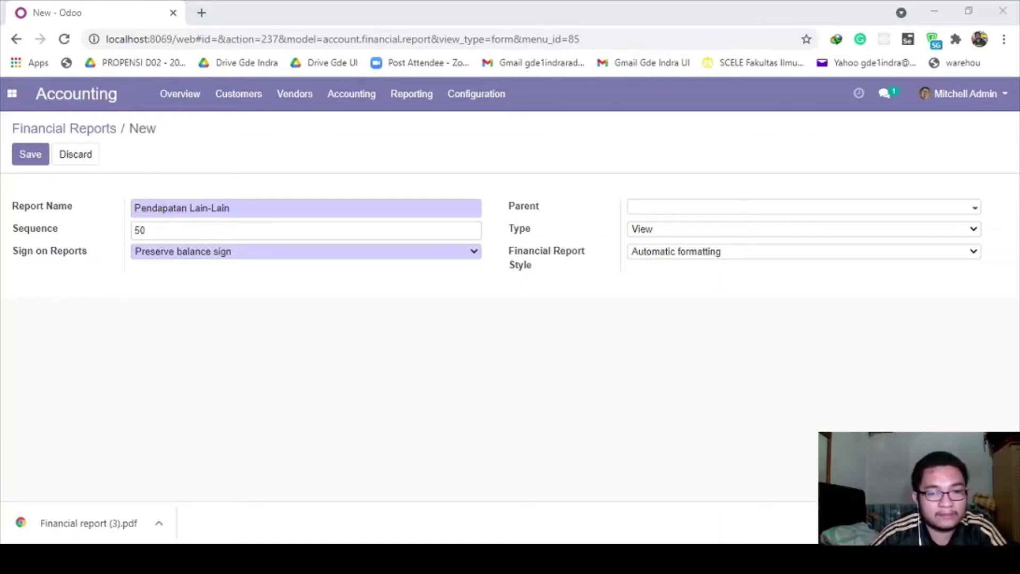
pyautogui.hotkey('alt', 'Tab')
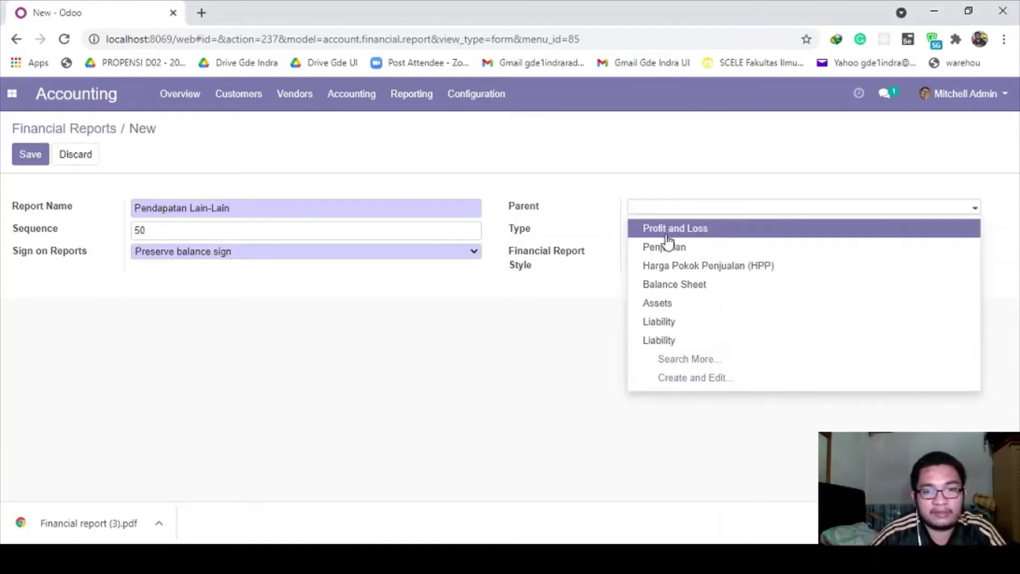
pyautogui.click(664, 229)
pyautogui.click(664, 269)
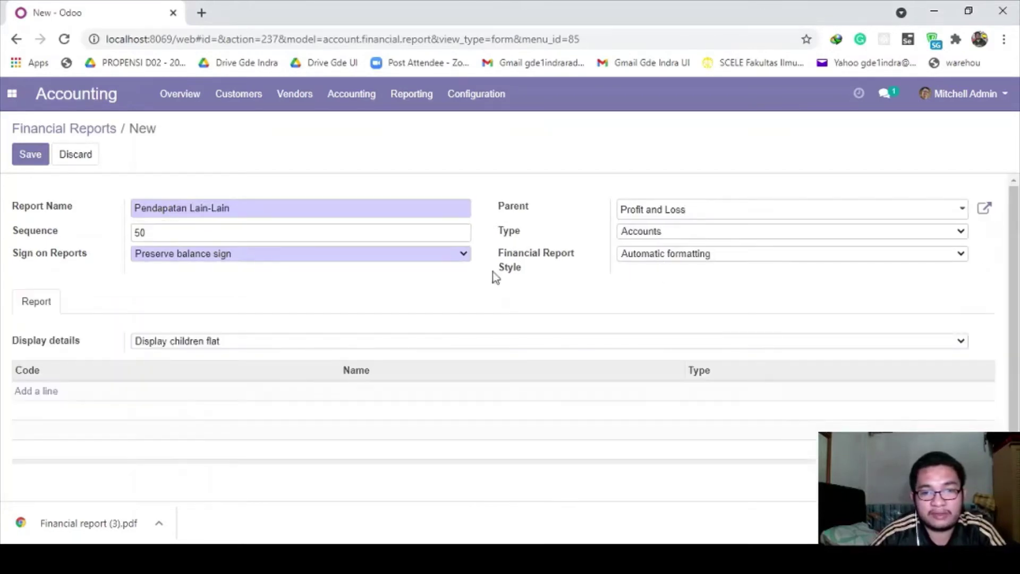
pyautogui.click(189, 343)
pyautogui.click(217, 390)
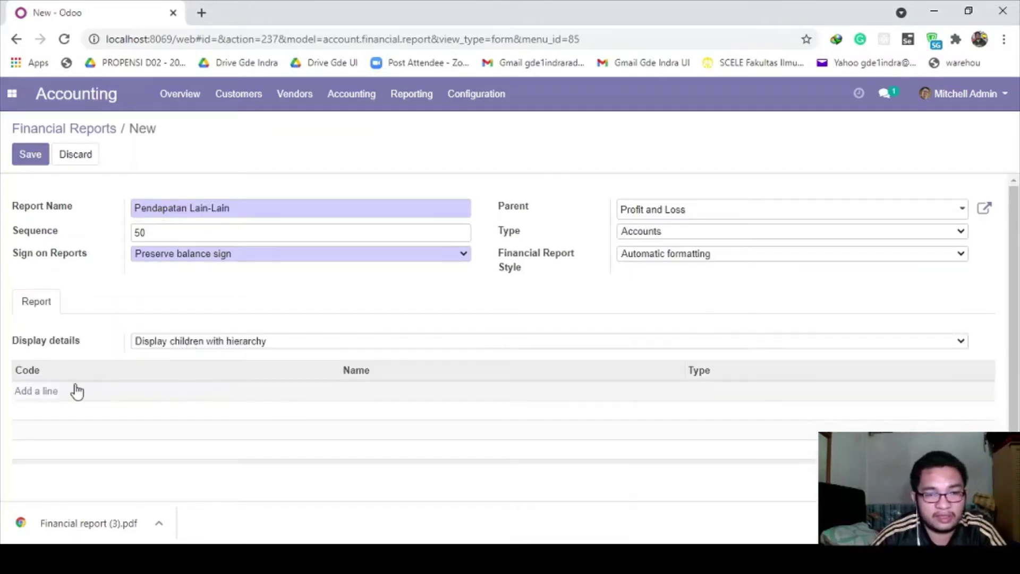
# Add the account 8-110001 Pendapatan Bunga to the Pendapatan Lain-Lain report and save the report
pyautogui.click(41, 392)
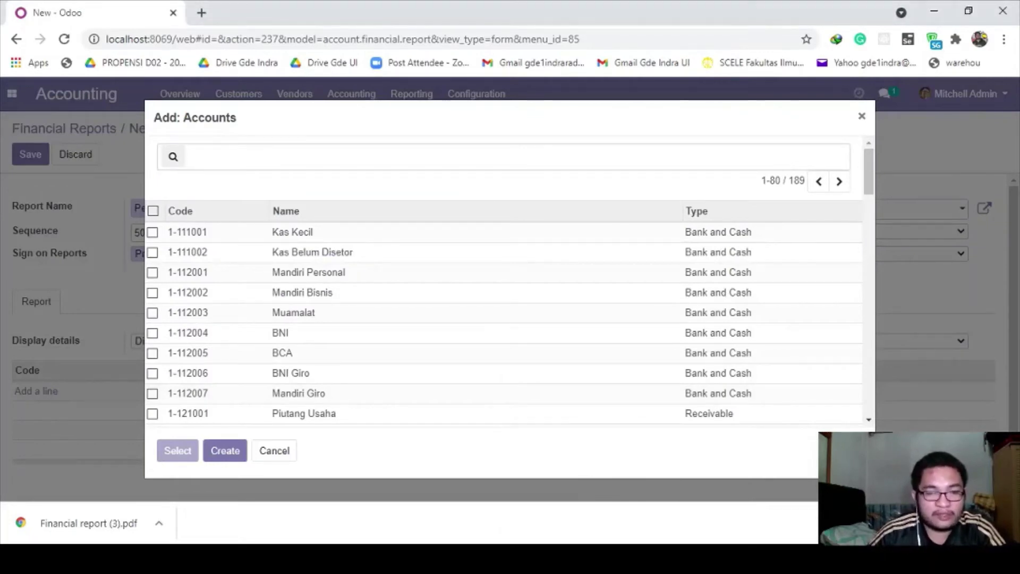
pyautogui.click(286, 211)
pyautogui.click(839, 182)
pyautogui.scroll(-10, 506, 355)
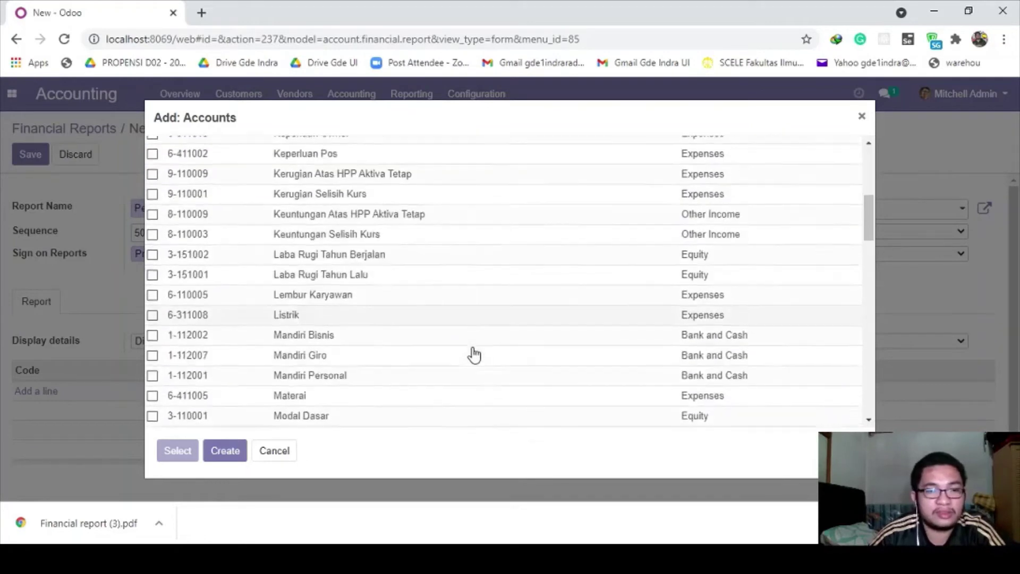
pyautogui.scroll(-2, 370, 315)
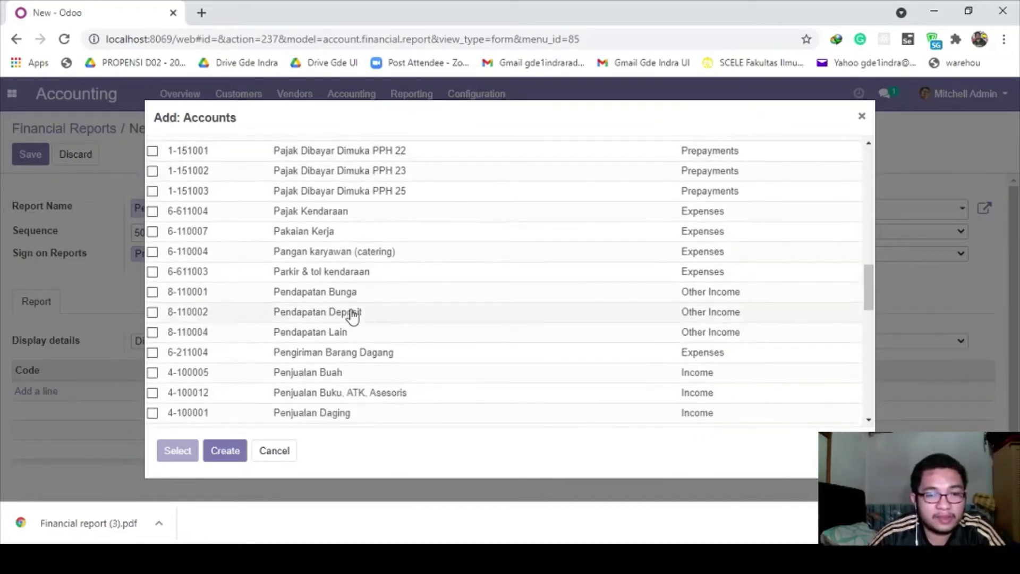
pyautogui.click(153, 293)
pyautogui.click(180, 450)
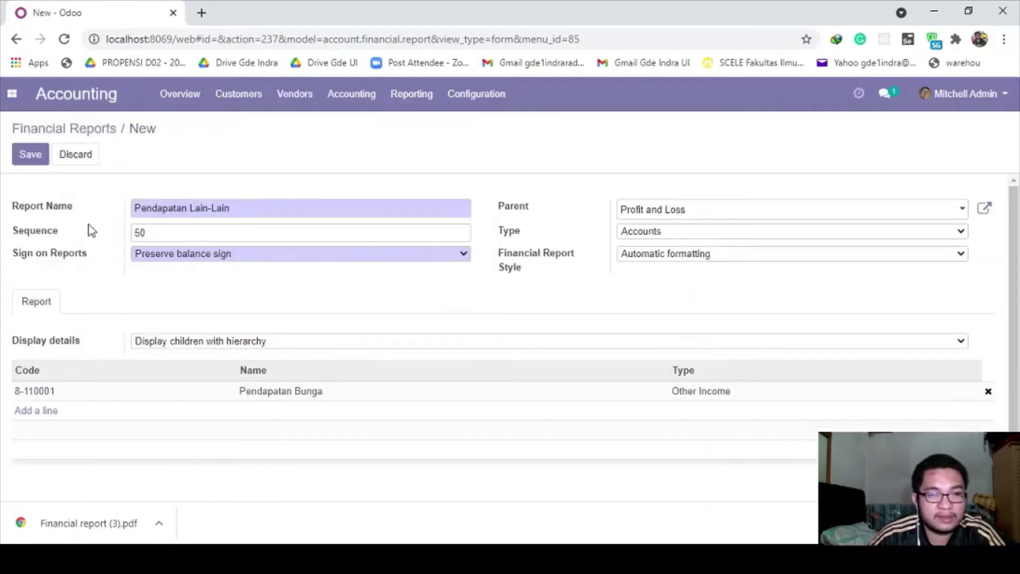
pyautogui.click(34, 157)
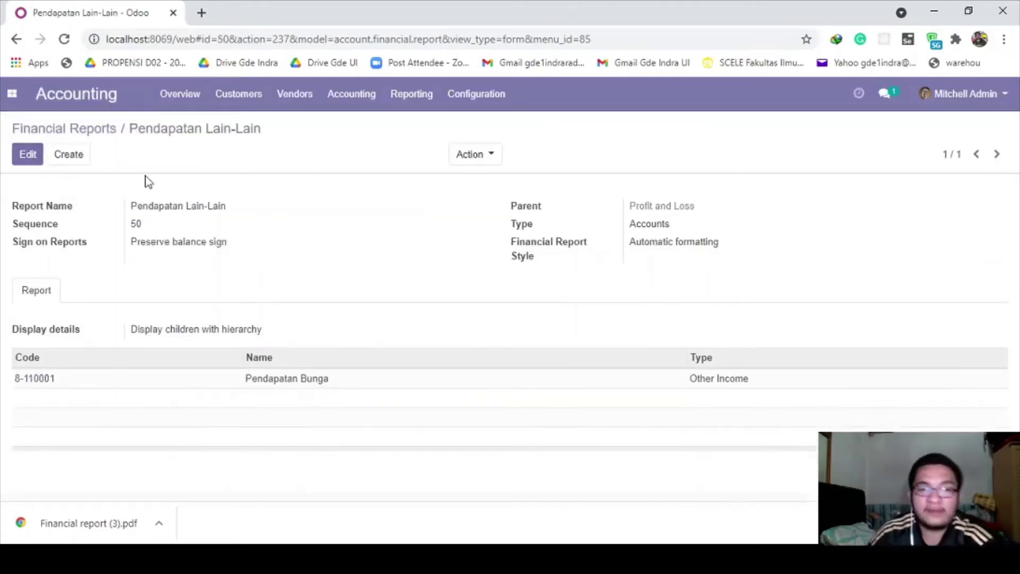
# Print the Profit and Loss report for all posted entries and open it as Penambahan sequence 50.pdf
pyautogui.click(92, 136)
pyautogui.click(409, 98)
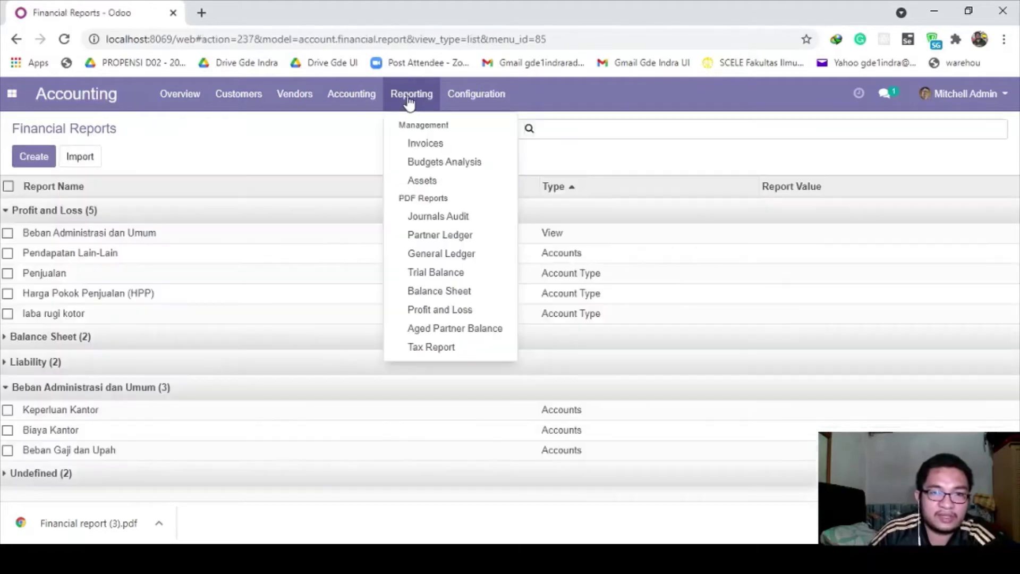
pyautogui.click(441, 312)
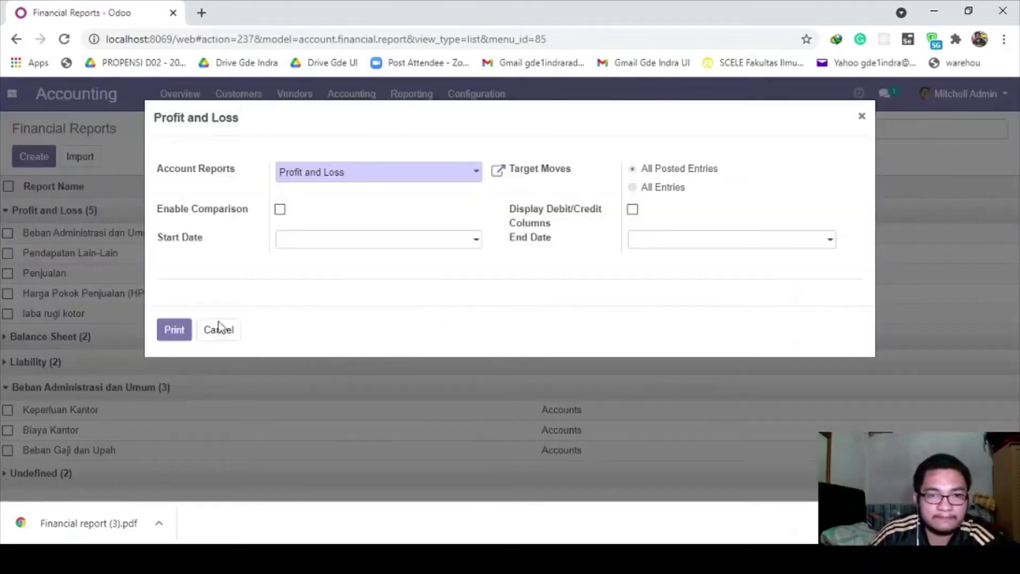
pyautogui.click(176, 329)
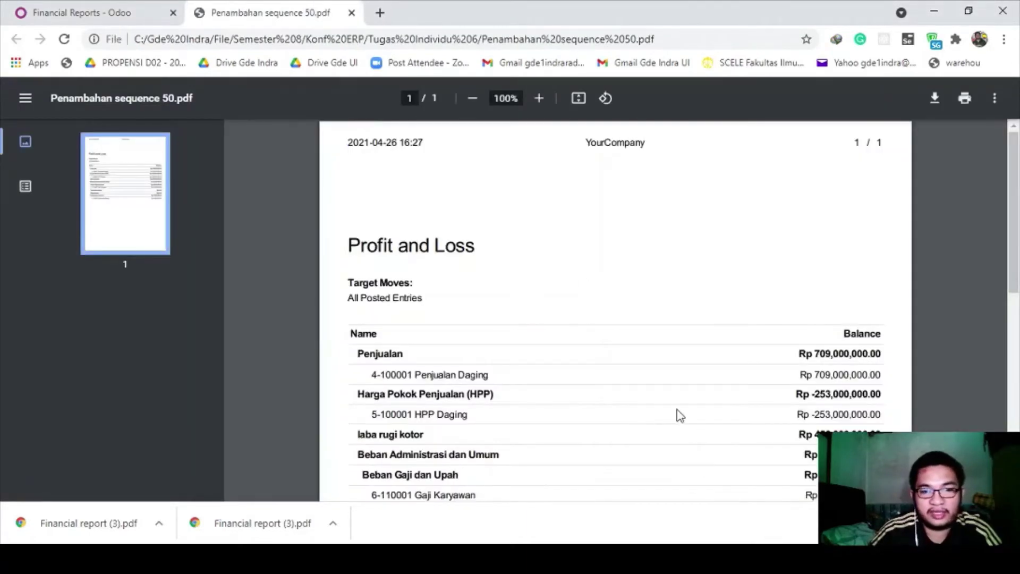
# Examine the Pendapatan Lain-Lain and Pendapatan Bunga rows and their balances in the printed Profit and Loss PDF
pyautogui.scroll(-3, 680, 414)
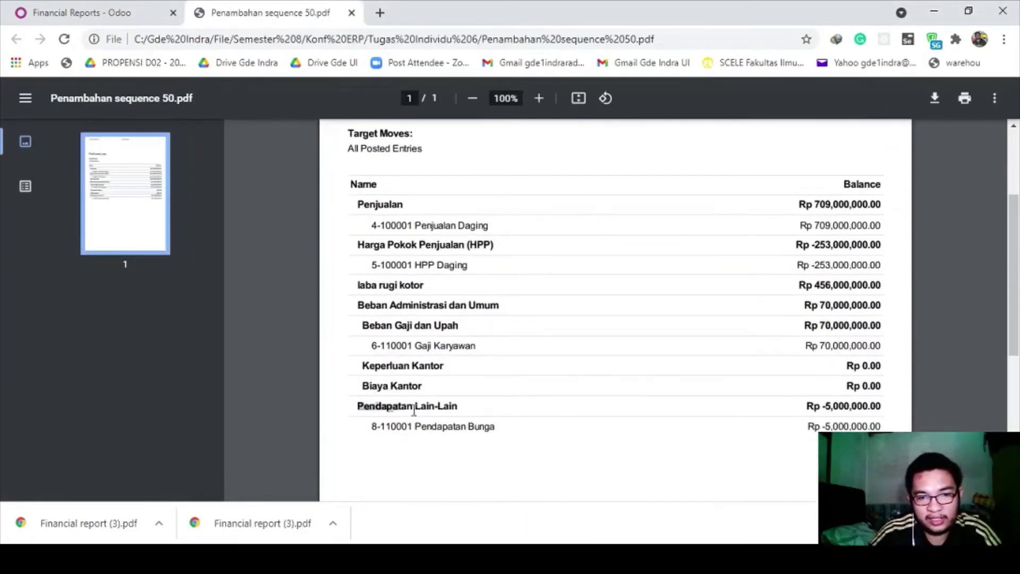
pyautogui.moveTo(413, 410); pyautogui.dragTo(492, 413)
pyautogui.click(411, 428)
pyautogui.moveTo(364, 428); pyautogui.dragTo(882, 409)
pyautogui.click(816, 422)
pyautogui.click(808, 409)
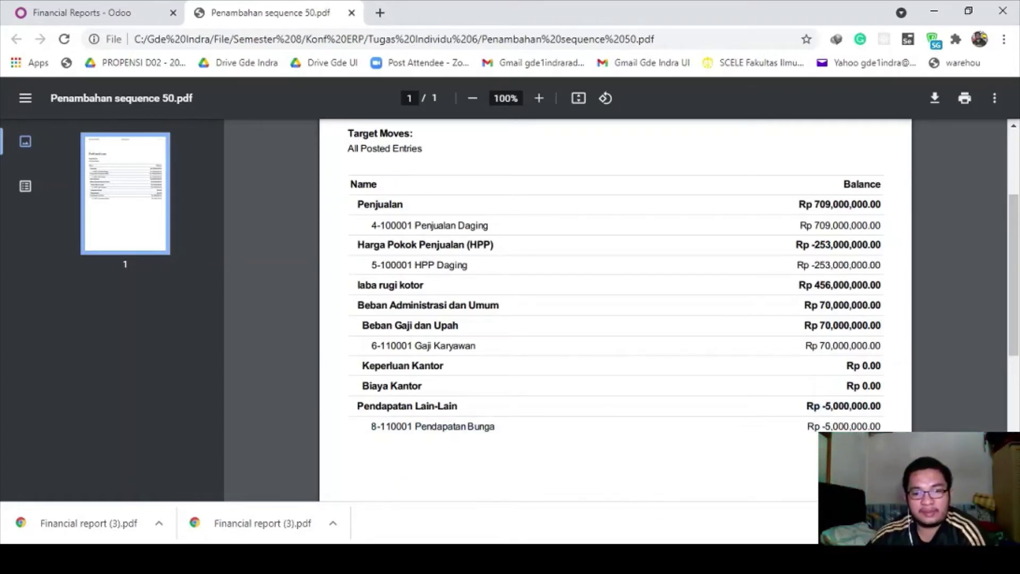
# Switch to Laporan Keuangan.xlsx in Excel and examine the Laba (Rugi) Bersih formula and its source rows in the Laba Rugi sheet
pyautogui.click(765, 556)
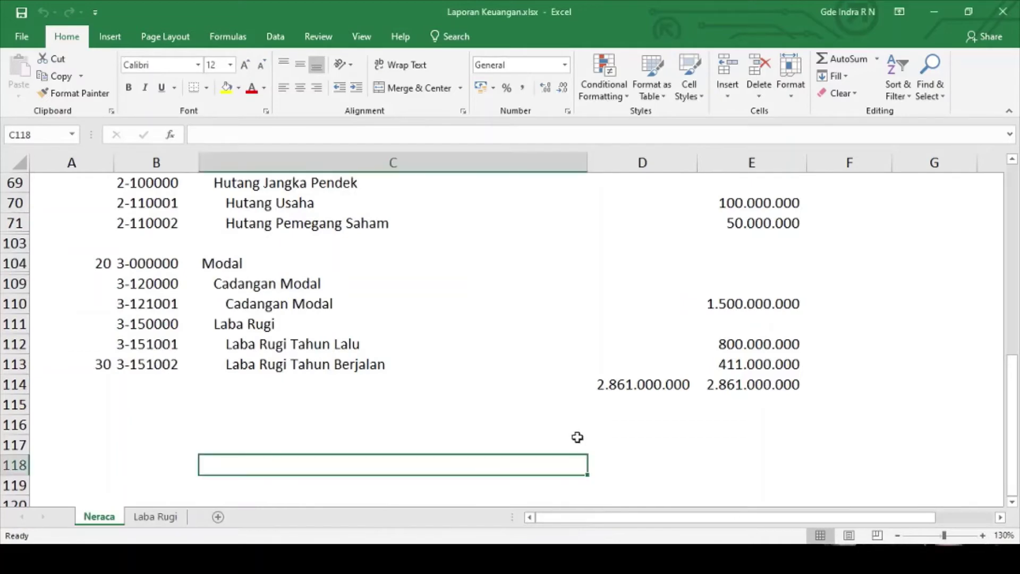
pyautogui.click(168, 518)
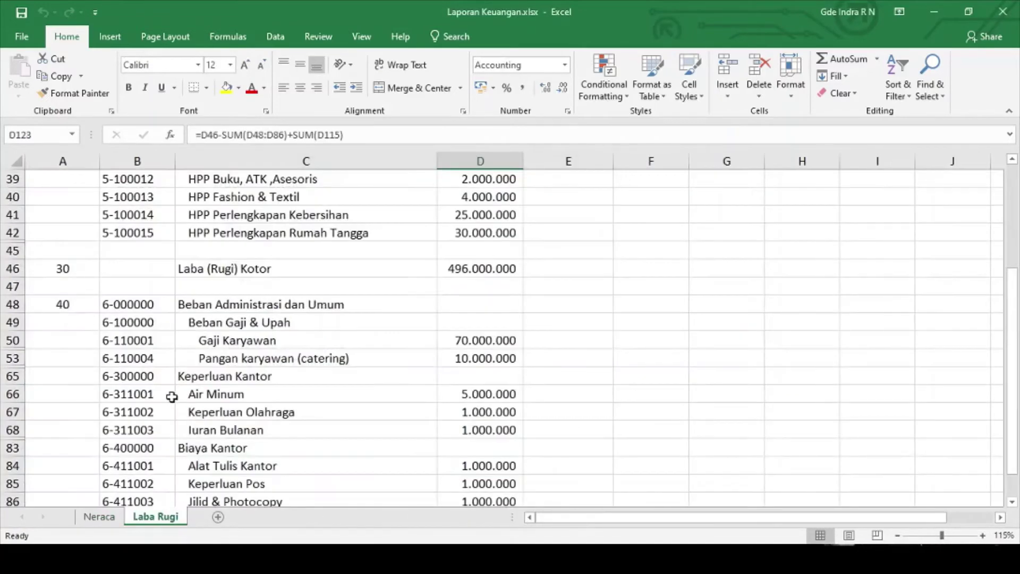
pyautogui.scroll(-6, 171, 394)
pyautogui.click(193, 267)
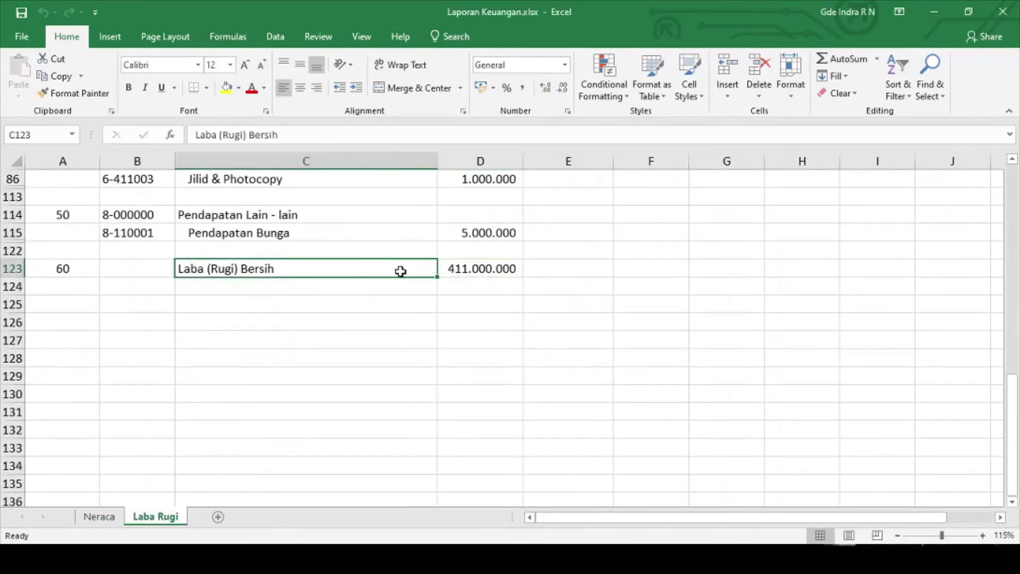
pyautogui.scroll(1, 402, 294)
pyautogui.click(453, 322)
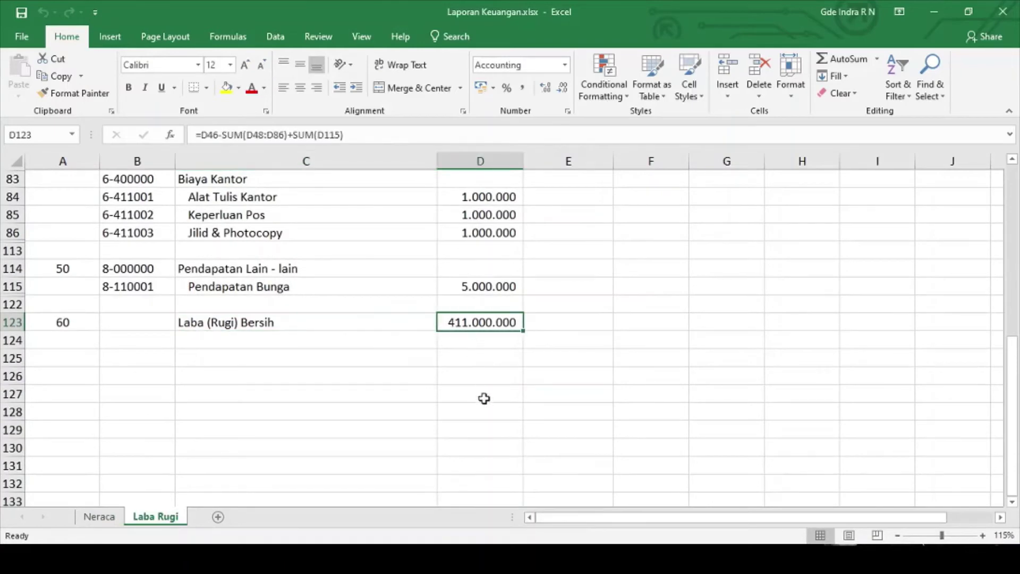
pyautogui.scroll(7, 485, 401)
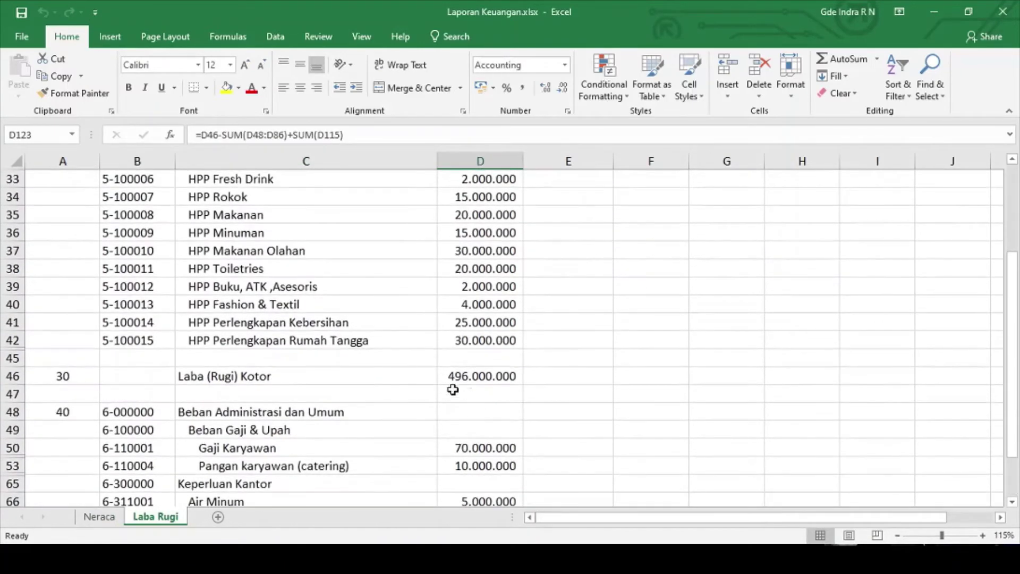
pyautogui.scroll(-6, 444, 377)
pyautogui.scroll(2, 461, 391)
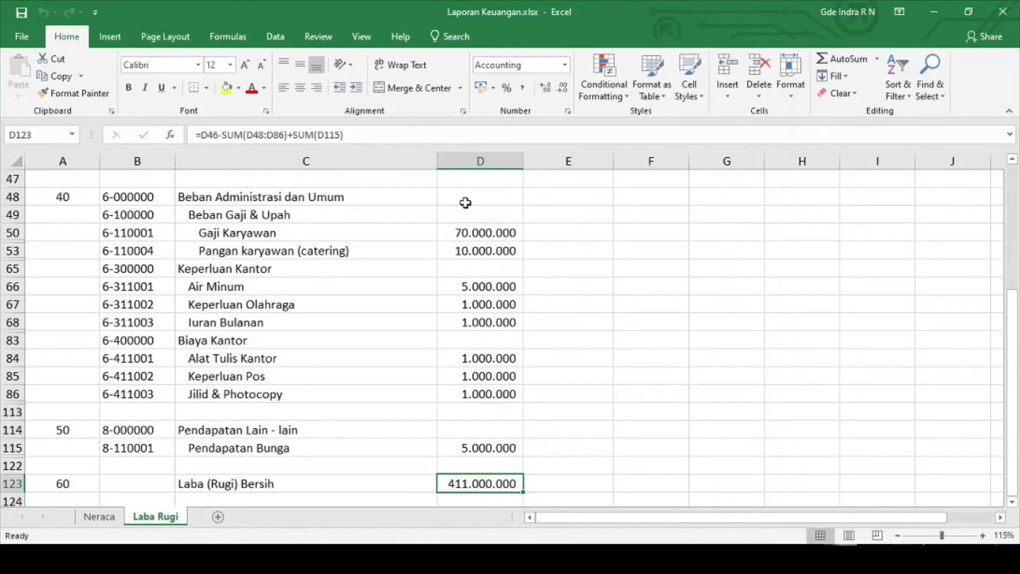
pyautogui.scroll(-1, 465, 203)
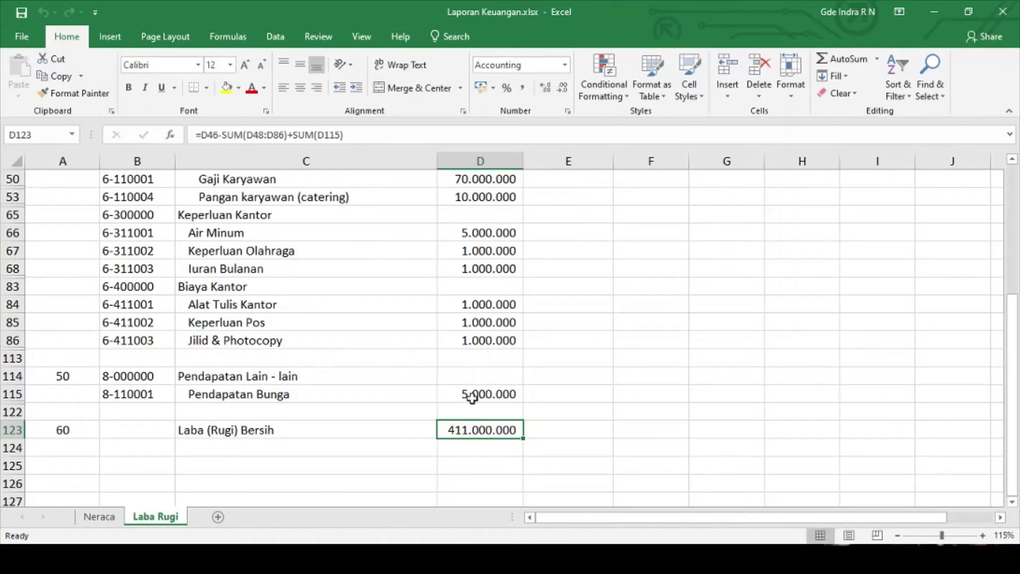
# Switch to the Notepad instructions and read the field settings, formula explanation and account list for the Laba (Rugi) Bersih report
pyautogui.click(903, 557)
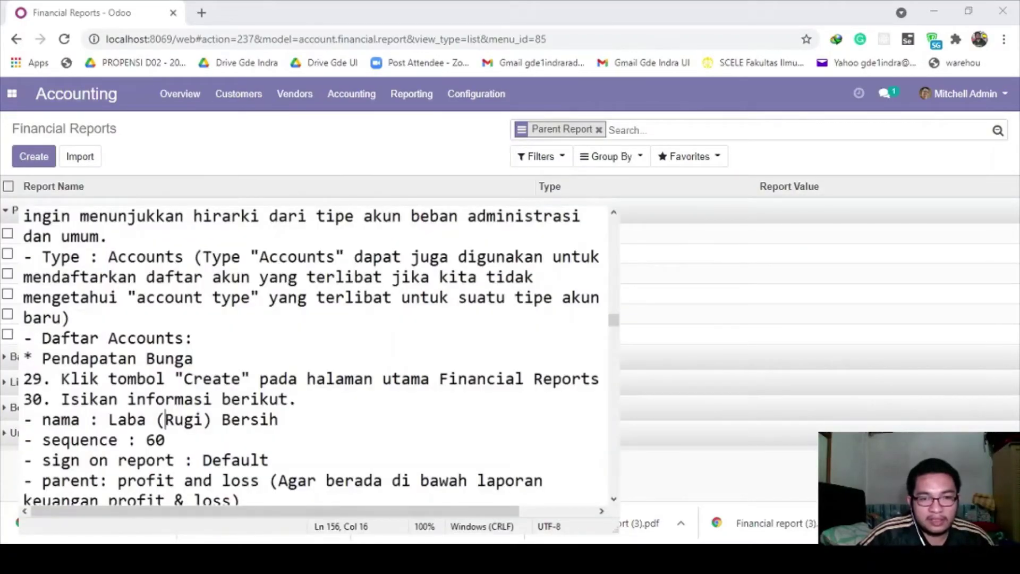
pyautogui.scroll(-1, 159, 408)
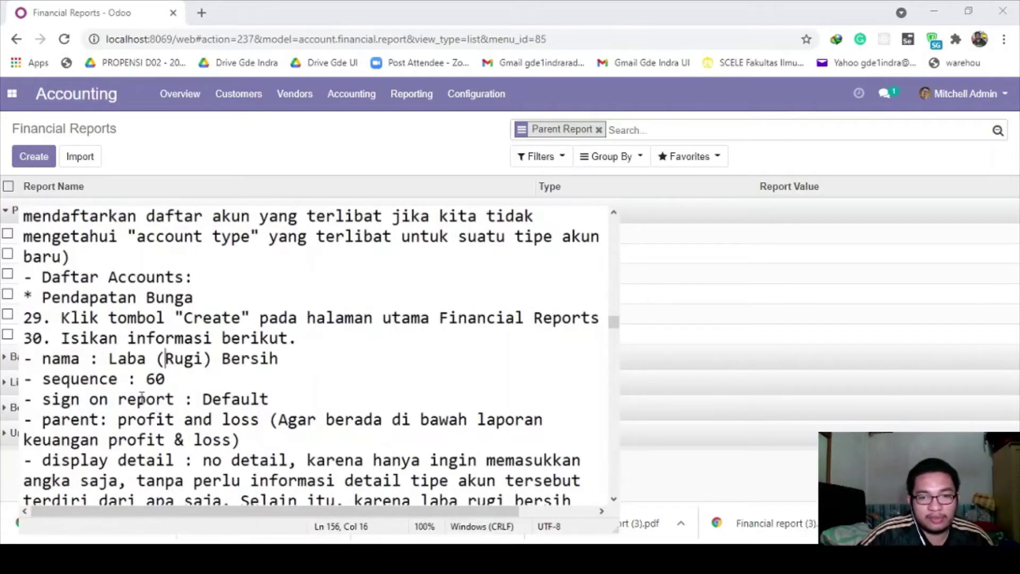
pyautogui.moveTo(108, 358); pyautogui.dragTo(269, 373)
pyautogui.click(232, 371)
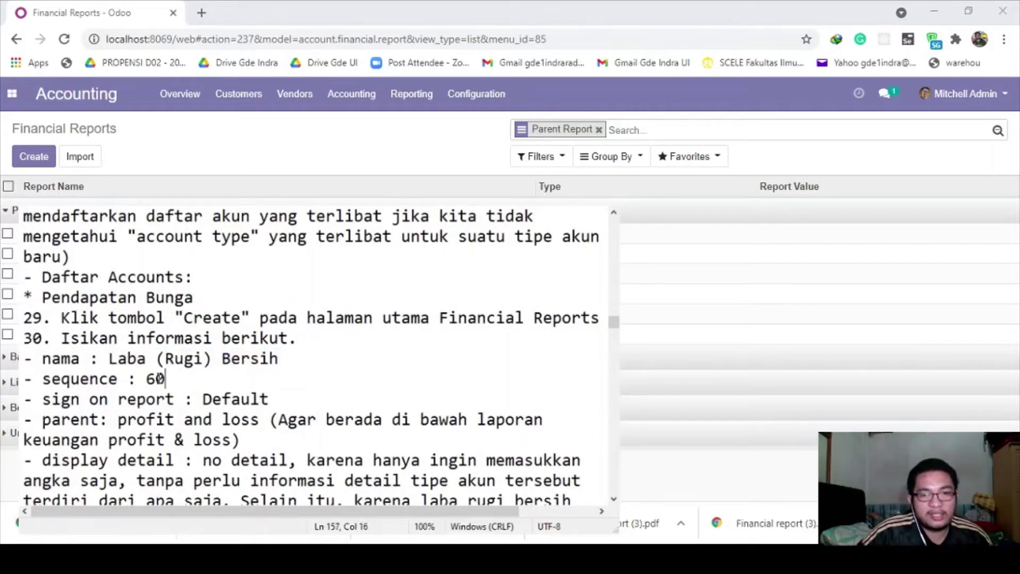
pyautogui.moveTo(146, 375); pyautogui.dragTo(298, 394)
pyautogui.click(191, 382)
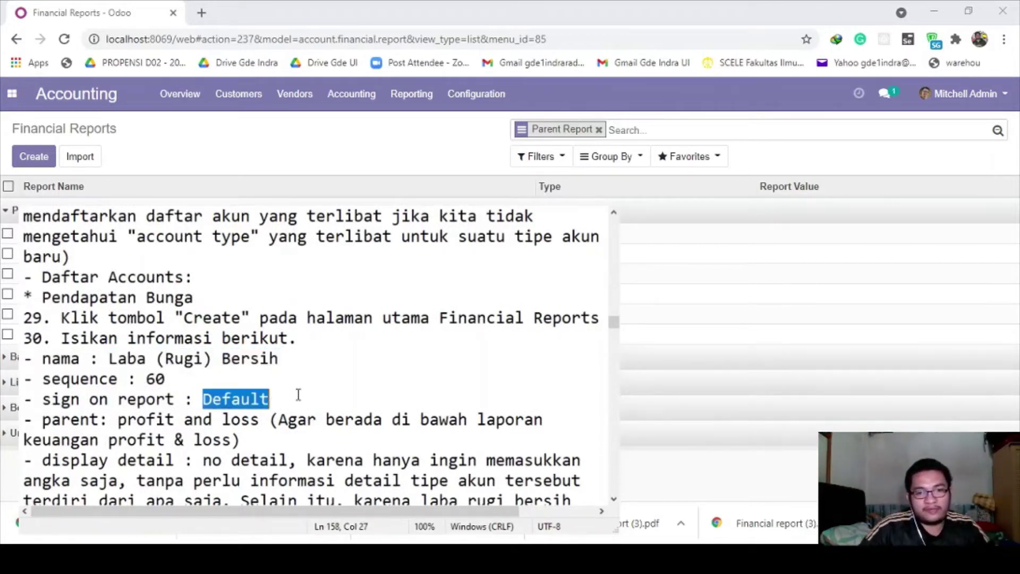
pyautogui.click(298, 395)
pyautogui.moveTo(119, 419); pyautogui.dragTo(242, 440)
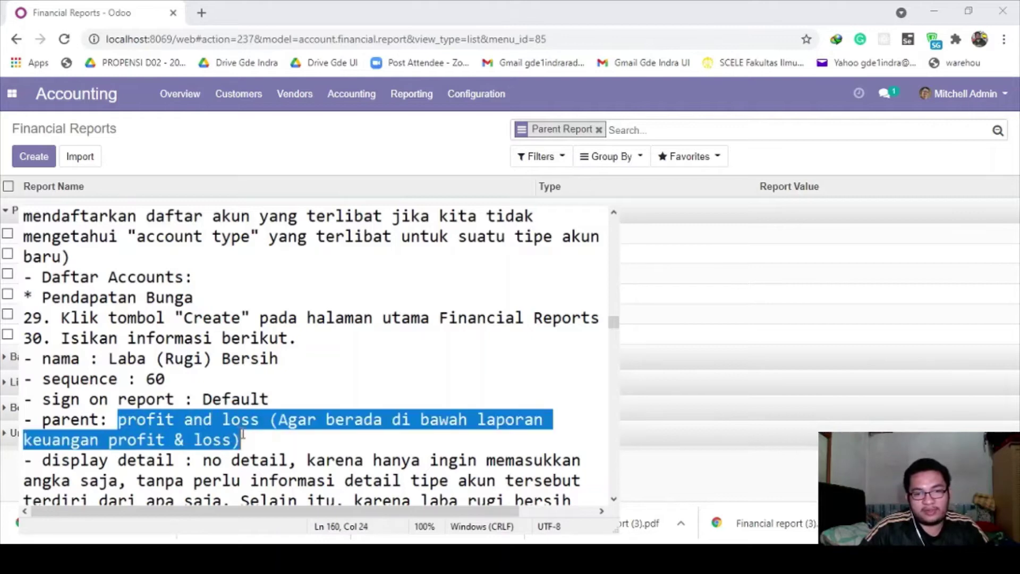
pyautogui.scroll(-1, 242, 440)
pyautogui.click(217, 399)
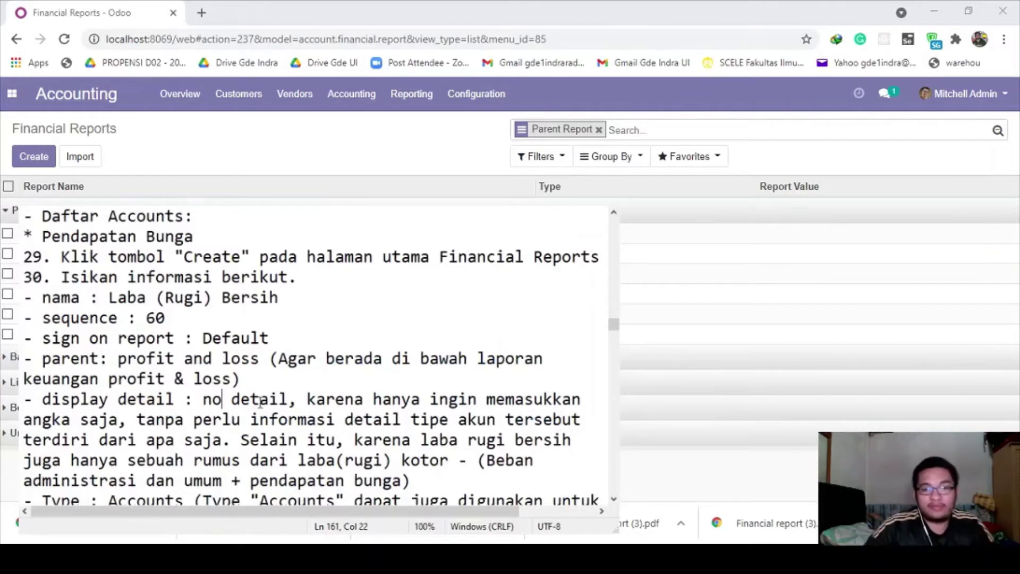
pyautogui.scroll(-1, 388, 449)
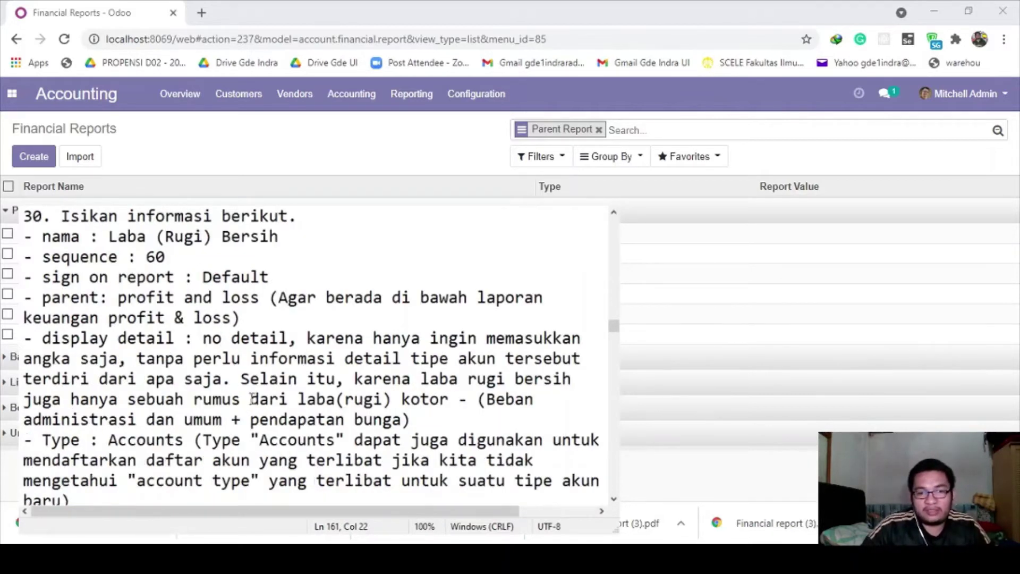
pyautogui.moveTo(298, 401); pyautogui.dragTo(469, 400)
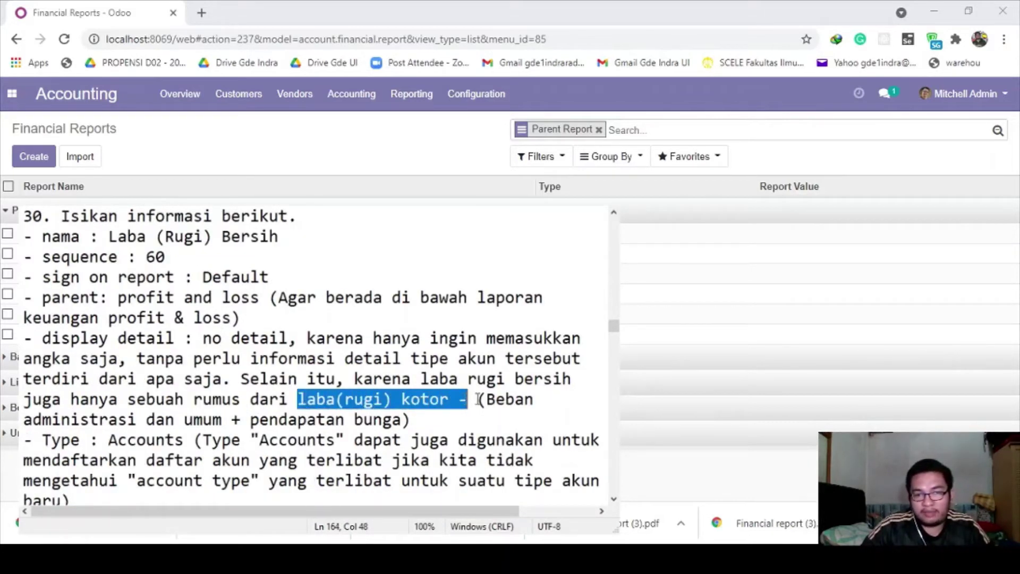
pyautogui.click(477, 399)
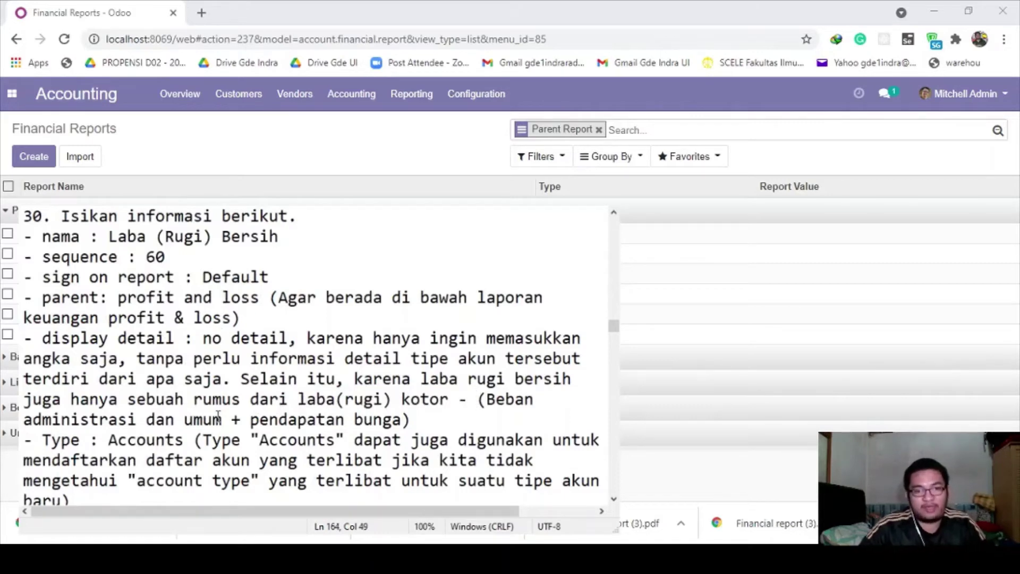
pyautogui.scroll(-1, 218, 414)
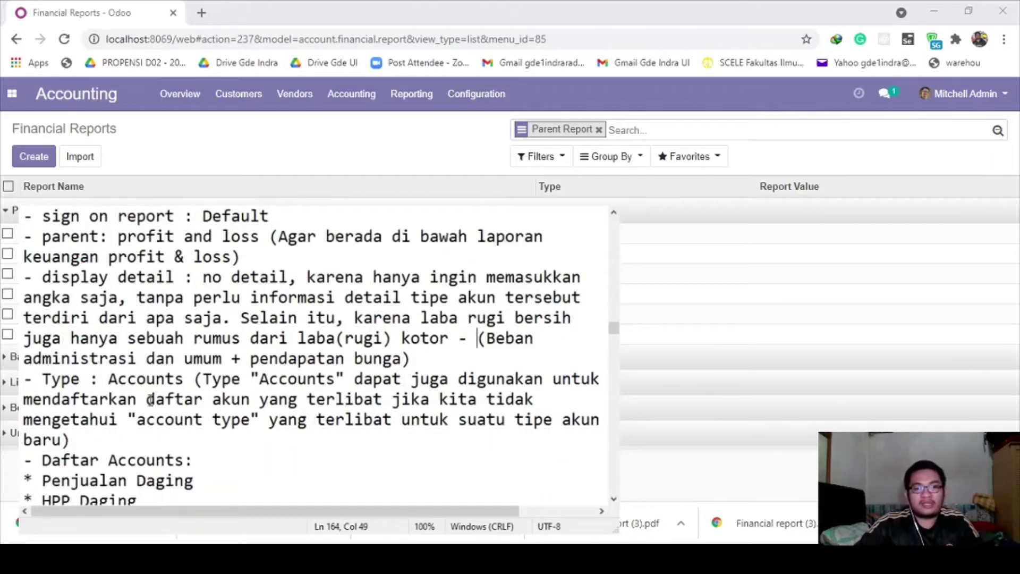
pyautogui.scroll(-1, 150, 400)
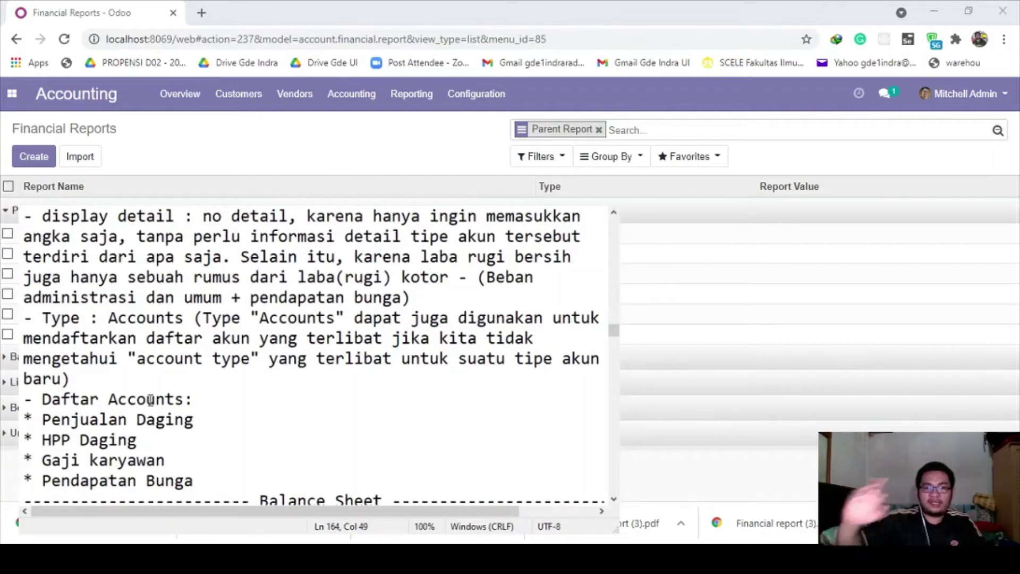
pyautogui.scroll(2, 248, 343)
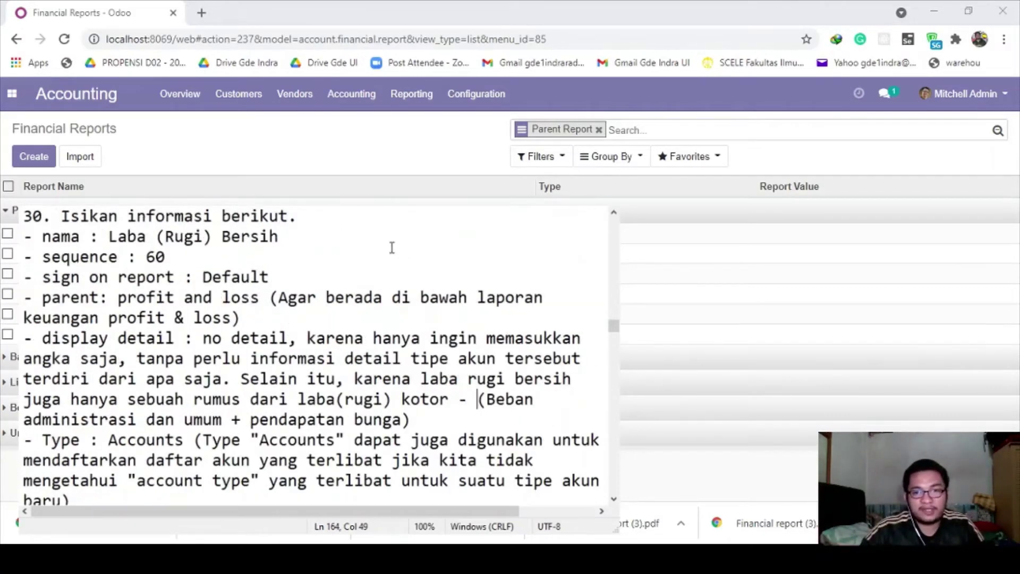
# Switch back to Odoo and start a new financial report named Laba (Rugi) Bersih with sequence 60
pyautogui.hotkey('alt', 'Tab')
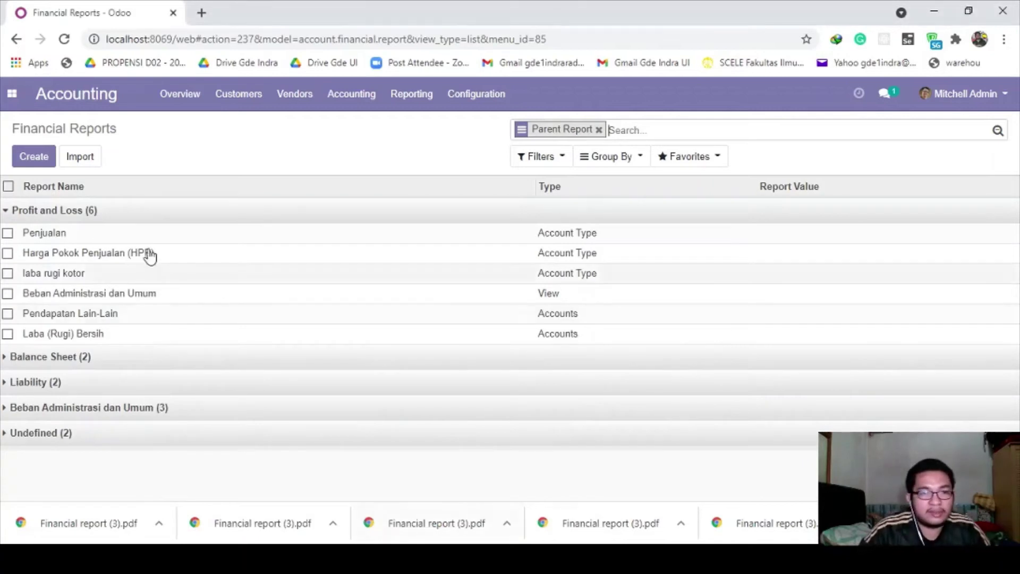
pyautogui.click(35, 157)
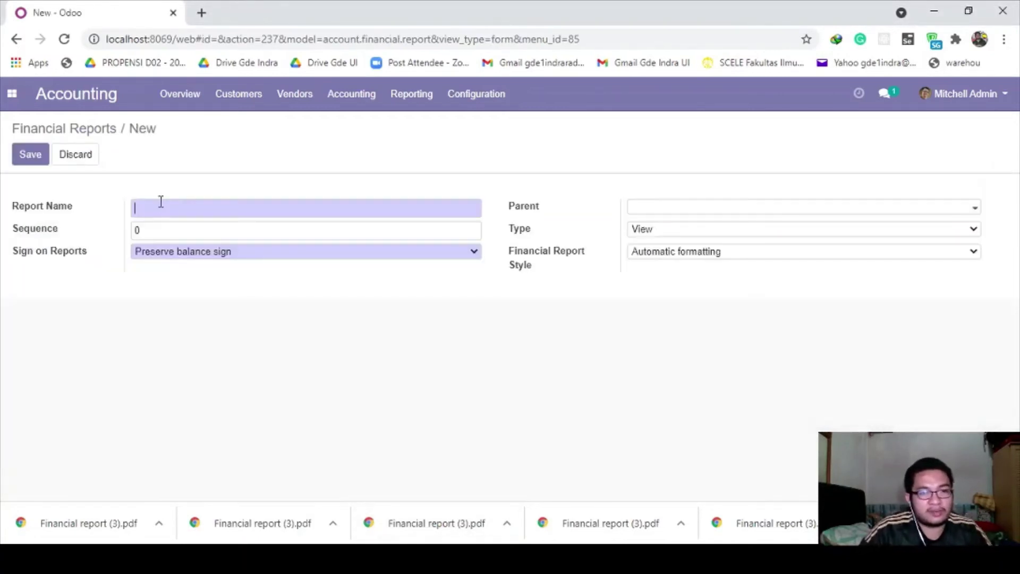
pyautogui.write('Laba (Rugi) Bersih')
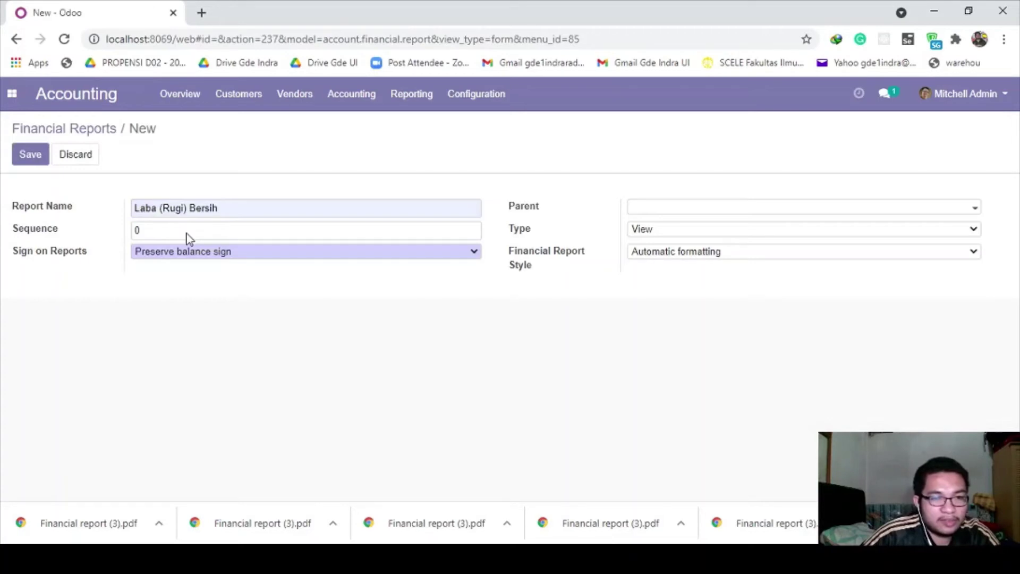
pyautogui.click(186, 234)
pyautogui.click(188, 232)
pyautogui.press('BackSpace')
pyautogui.write('60')
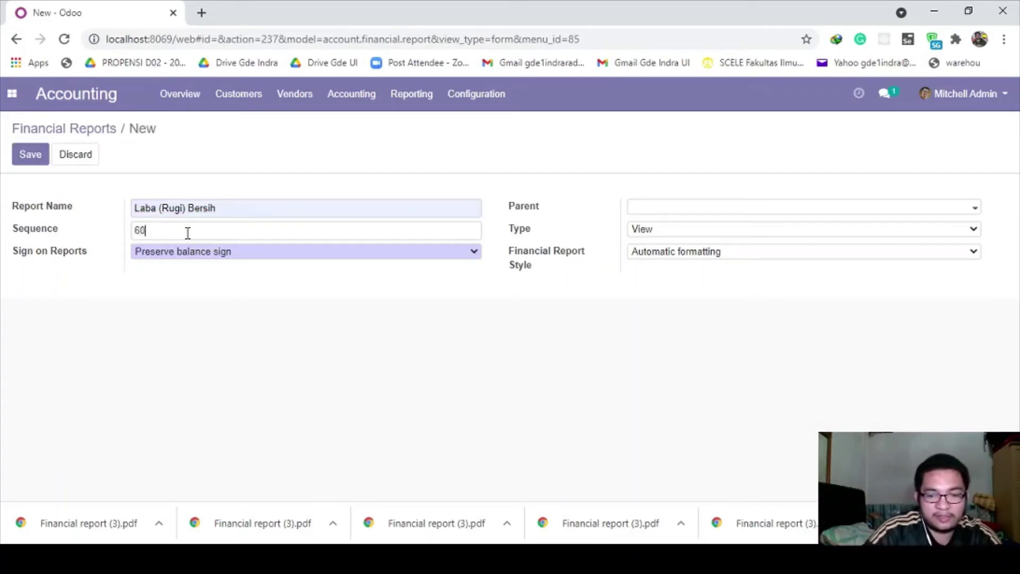
# Set the report's parent to Profit and Loss, its type to Accounts and its display details to No detail
pyautogui.click(676, 208)
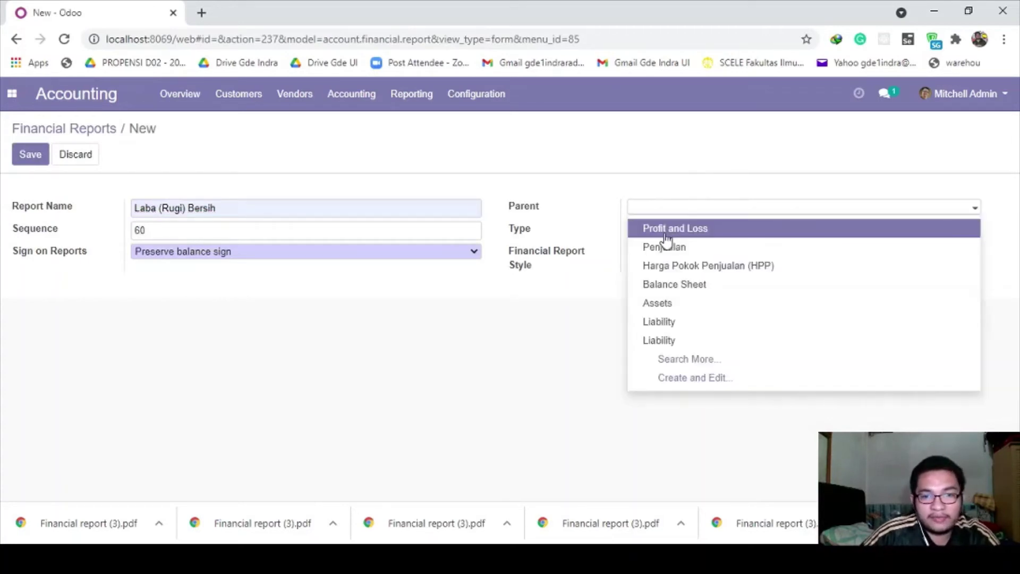
pyautogui.click(661, 234)
pyautogui.click(661, 234)
pyautogui.click(664, 270)
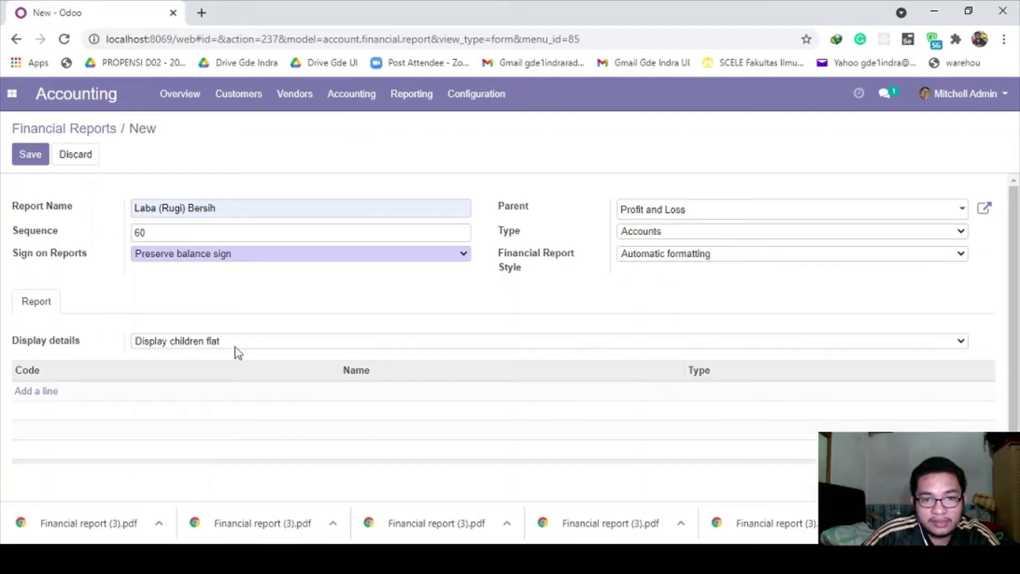
# Search the accounts for "gaji" and add 6-110001 Gaji Karyawan to the report
pyautogui.click(48, 392)
pyautogui.click(247, 158)
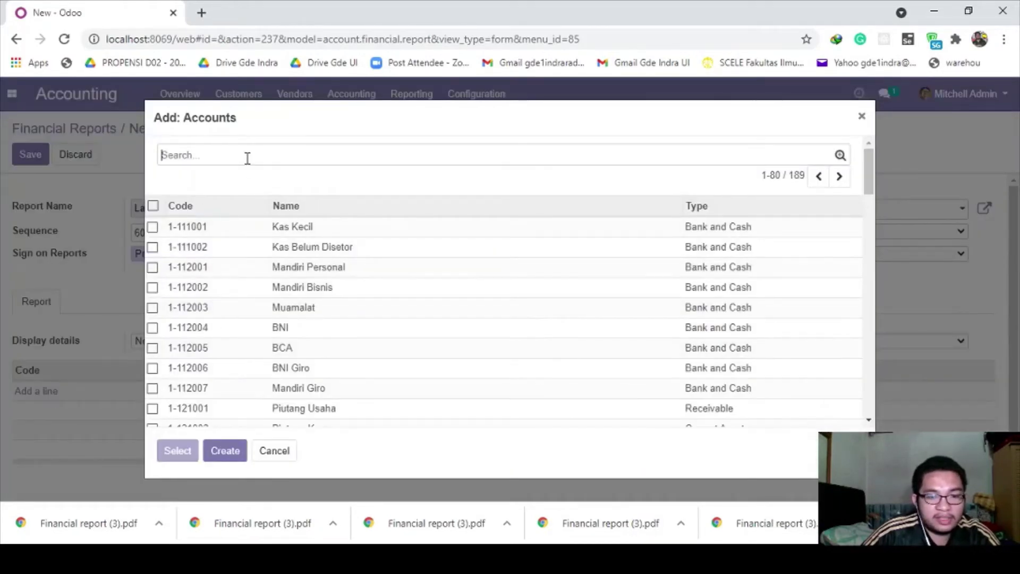
pyautogui.write('gaji')
pyautogui.press('Return')
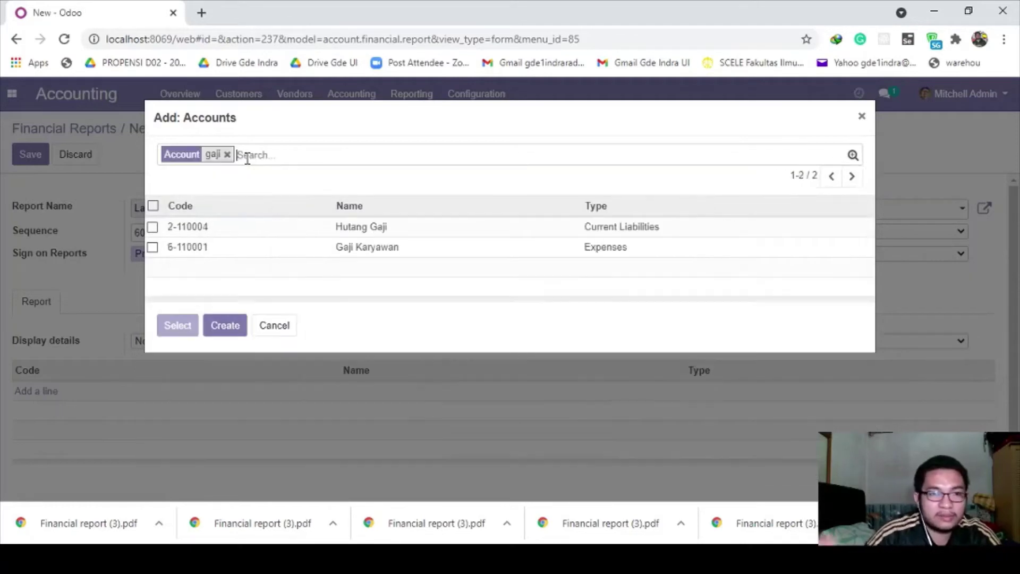
pyautogui.click(154, 247)
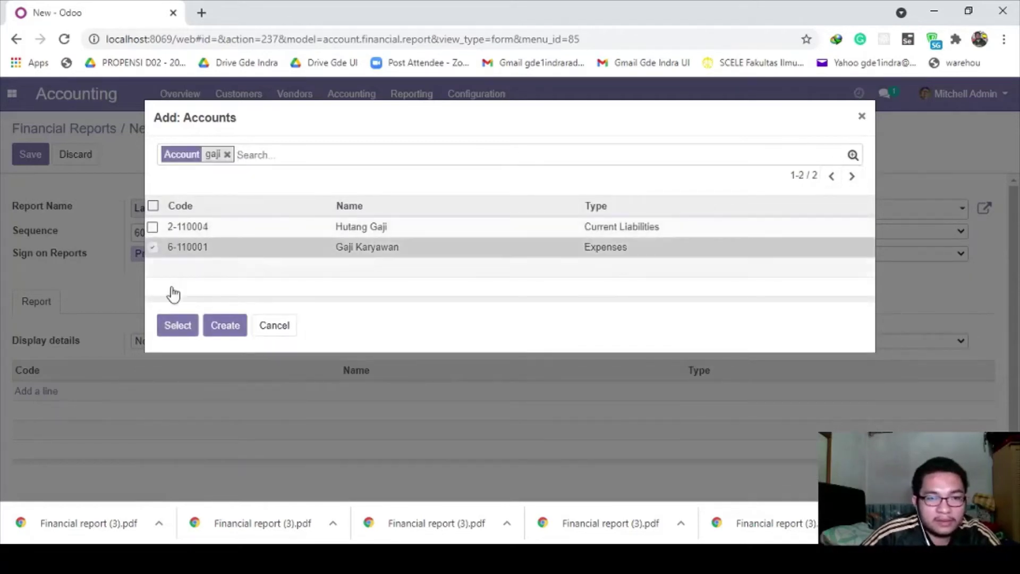
pyautogui.click(178, 325)
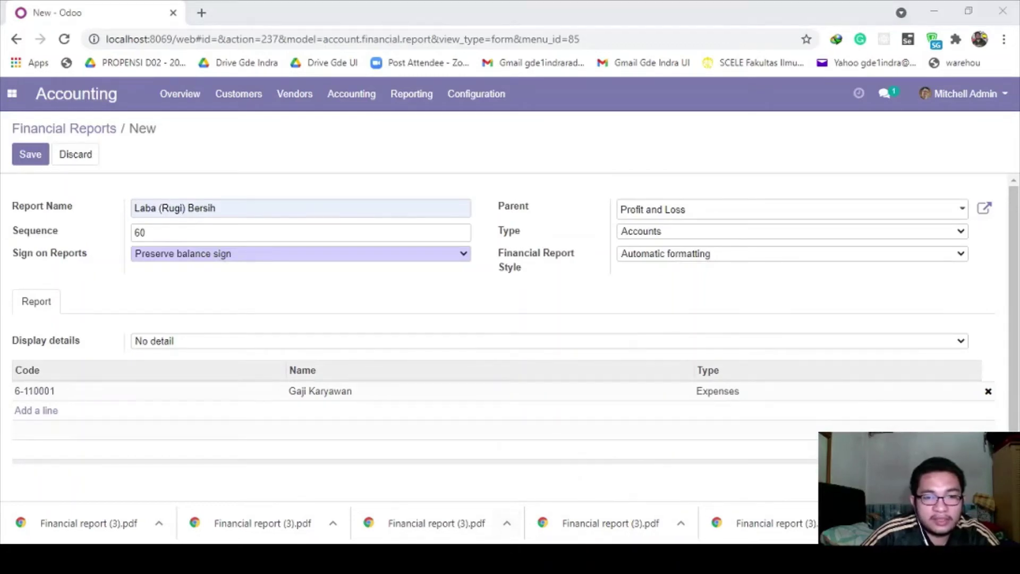
# Search the accounts for "penjualan dag" and add 4-100001 Penjualan Daging to the report
pyautogui.click(36, 410)
pyautogui.write('penjualan dag')
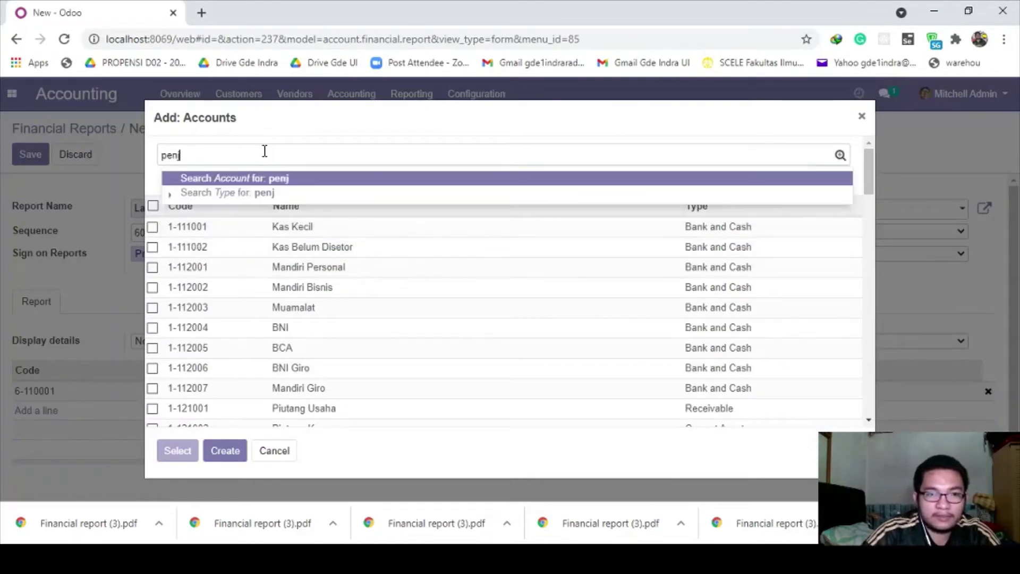
pyautogui.press('Return')
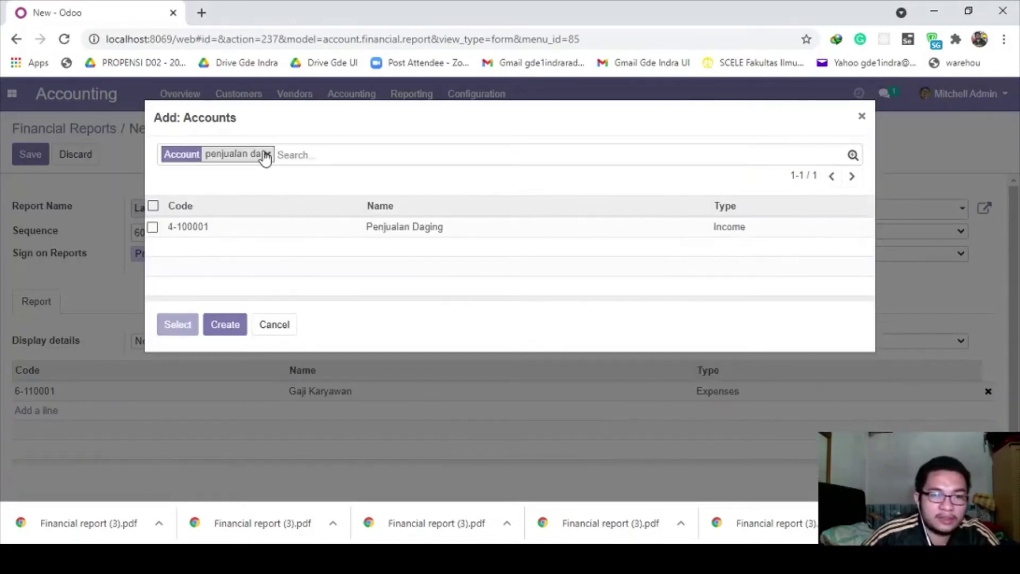
pyautogui.click(152, 227)
pyautogui.click(178, 324)
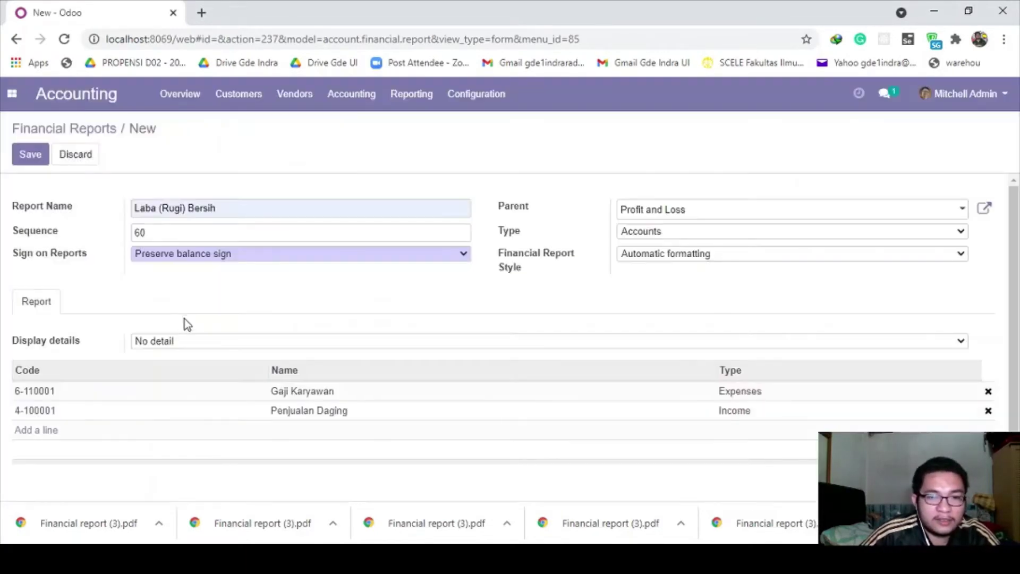
# Search the accounts for "HPP daging" and add 5-100001 HPP Daging to the report
pyautogui.click(50, 429)
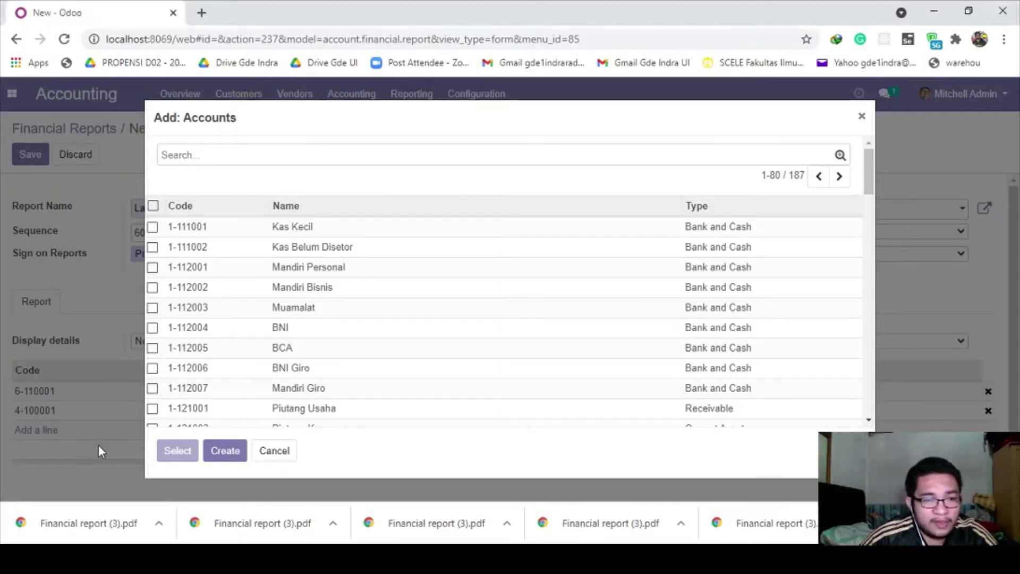
pyautogui.click(261, 455)
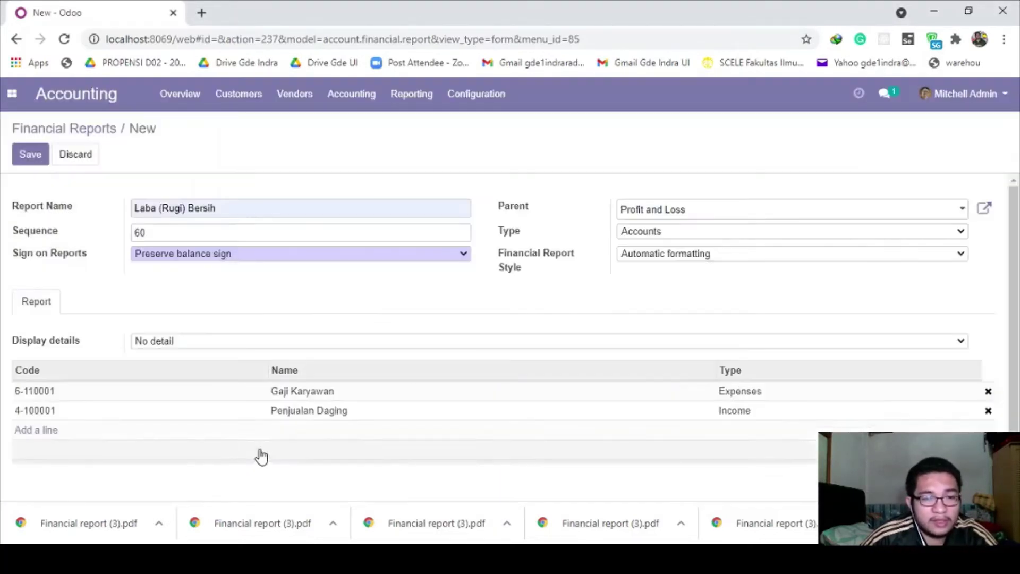
pyautogui.click(53, 429)
pyautogui.click(231, 161)
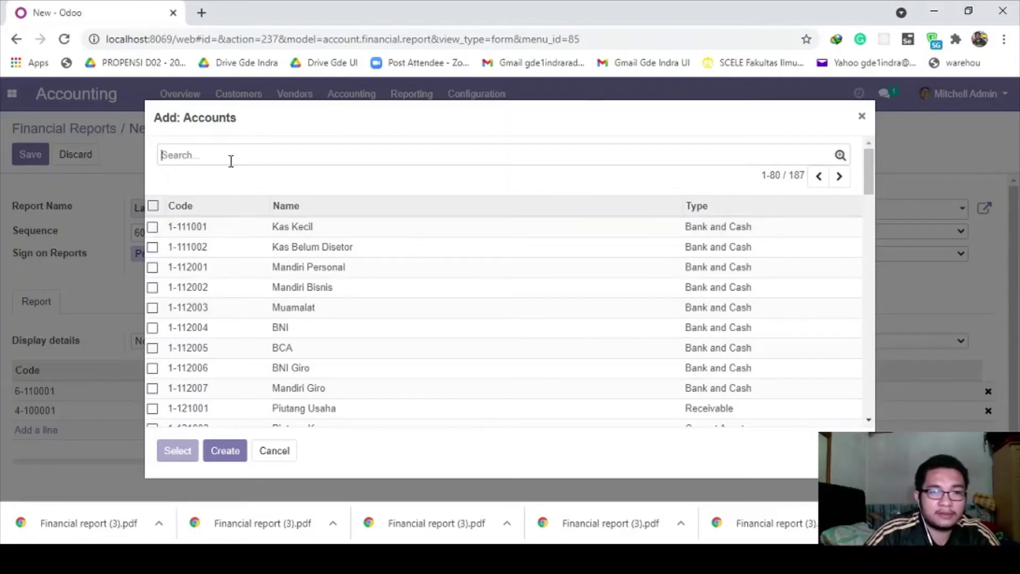
pyautogui.write('HPP daging')
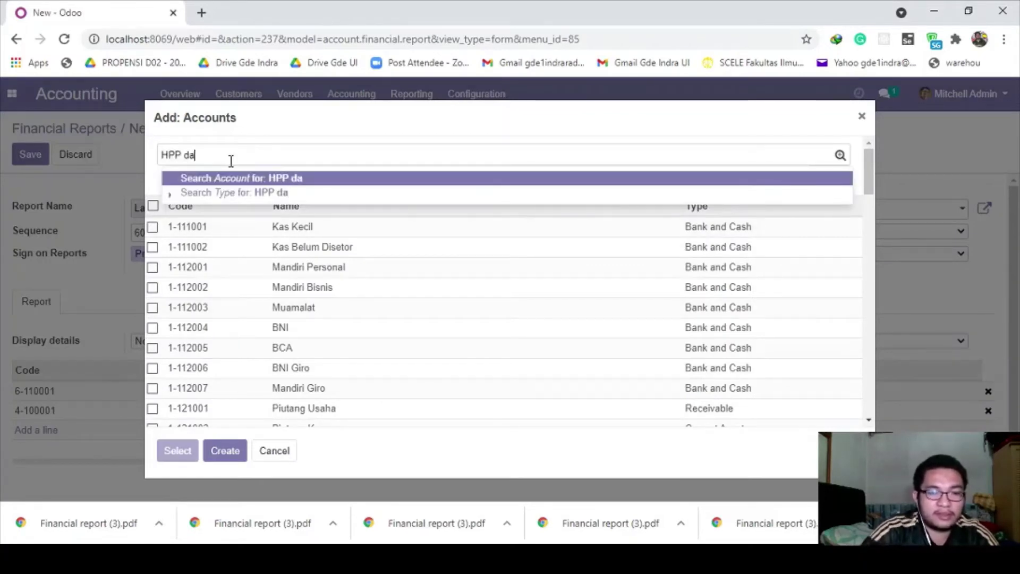
pyautogui.press('Return')
pyautogui.click(152, 227)
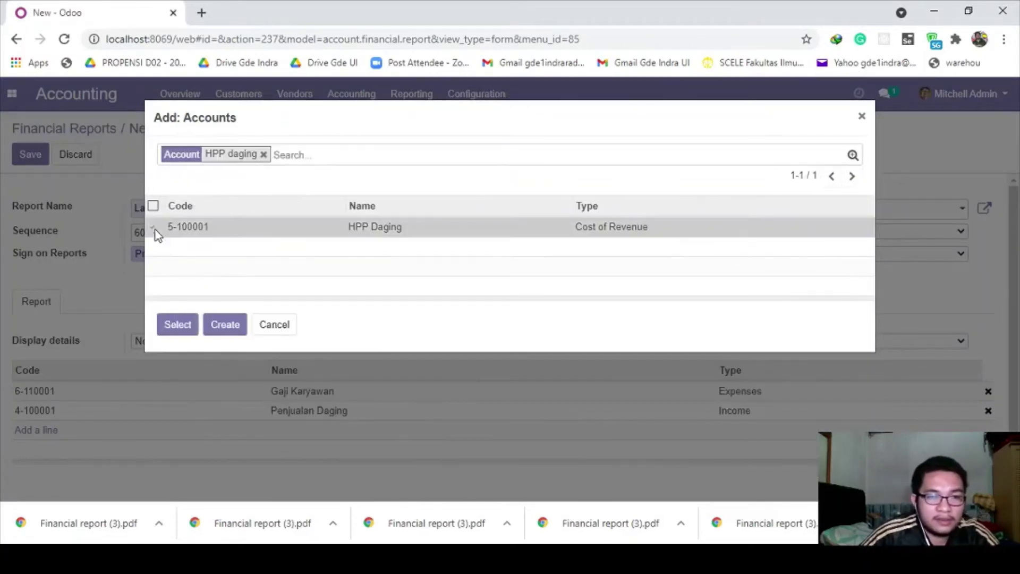
pyautogui.click(178, 325)
# Search the accounts for "pendap", add 8-110001 Pendapatan Bunga to the report and save the report
pyautogui.click(496, 556)
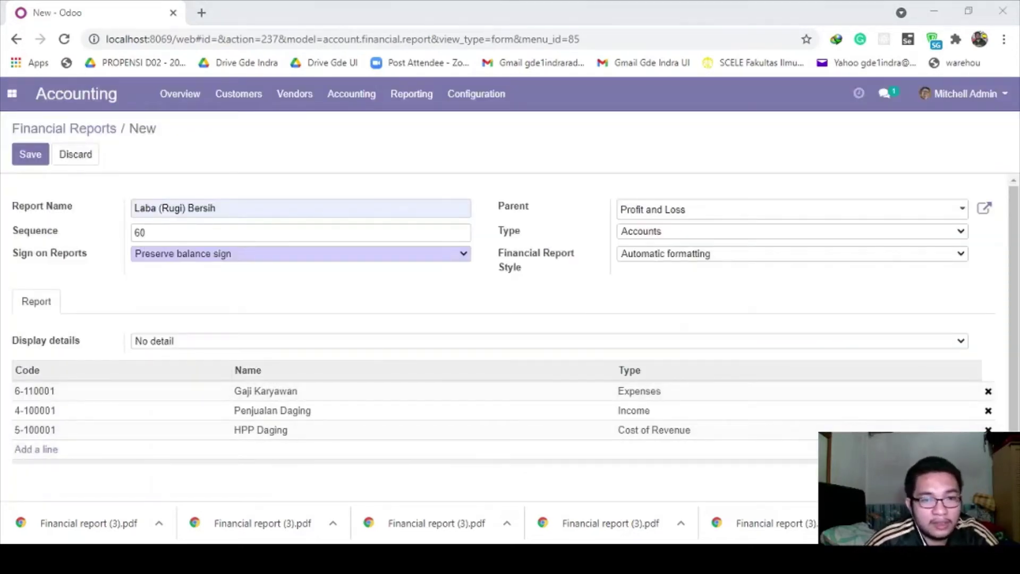
pyautogui.click(33, 449)
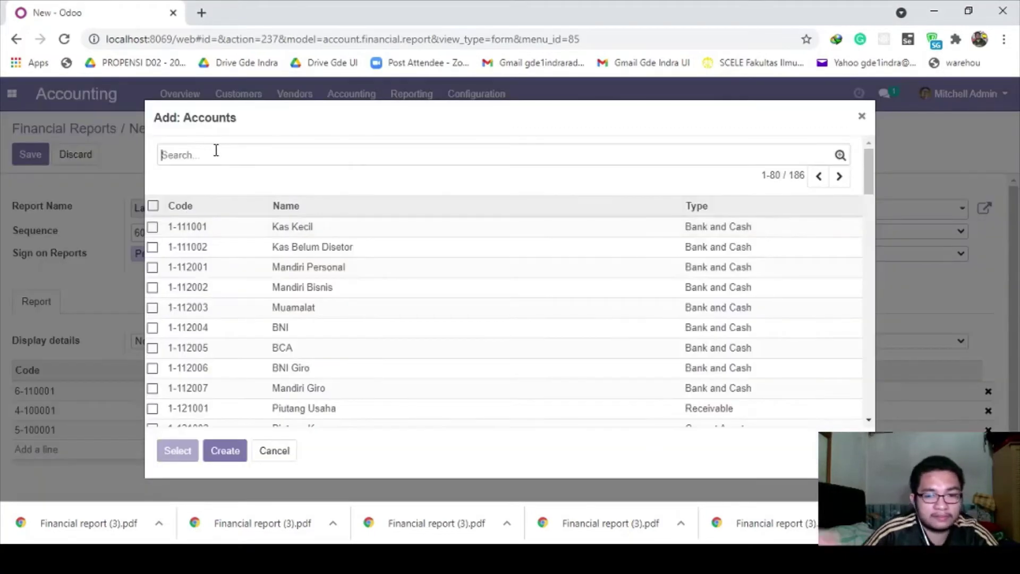
pyautogui.write('Pend')
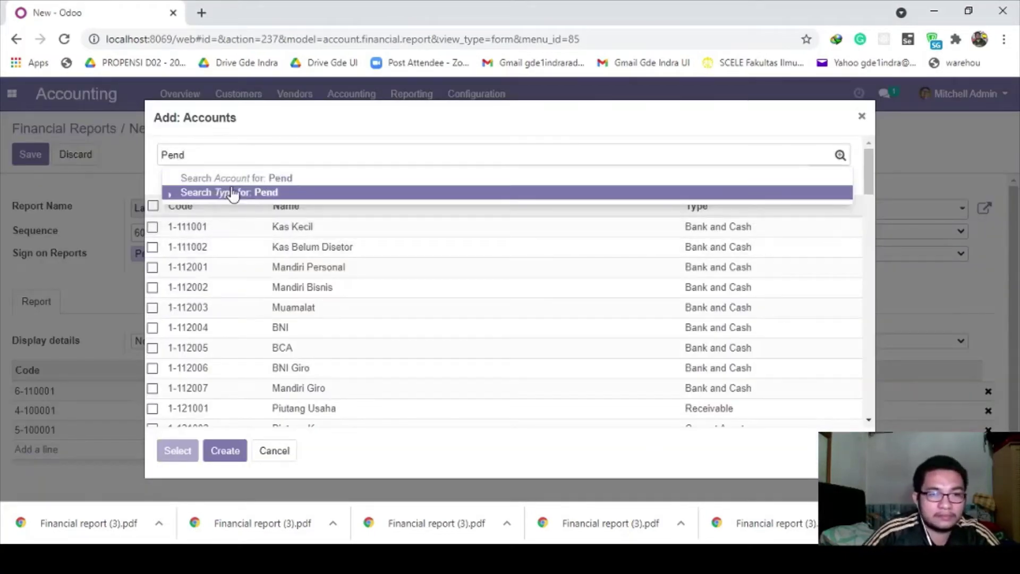
pyautogui.click(232, 194)
pyautogui.click(220, 155)
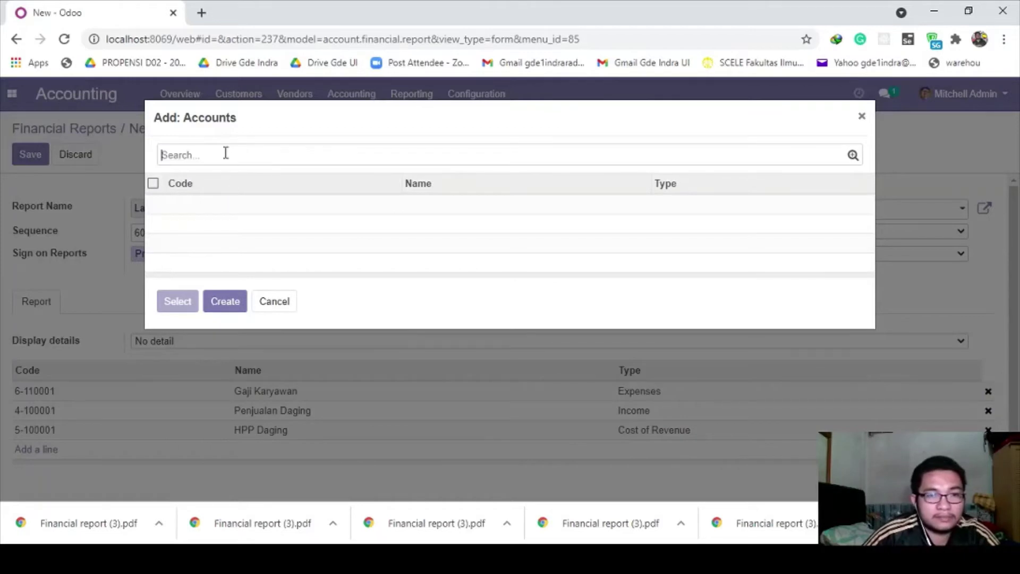
pyautogui.write('pendap')
pyautogui.press('Return')
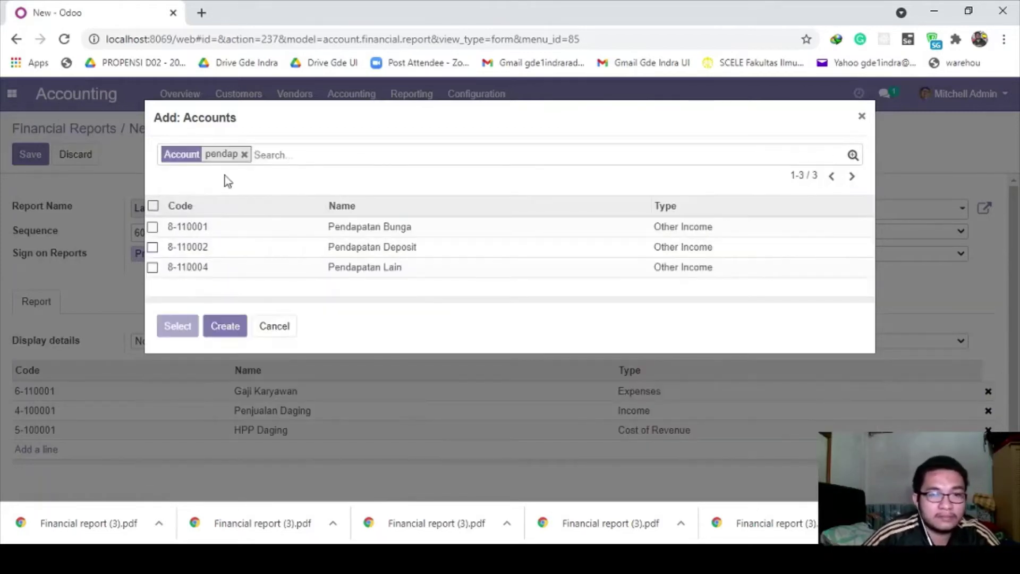
pyautogui.click(153, 227)
pyautogui.click(164, 325)
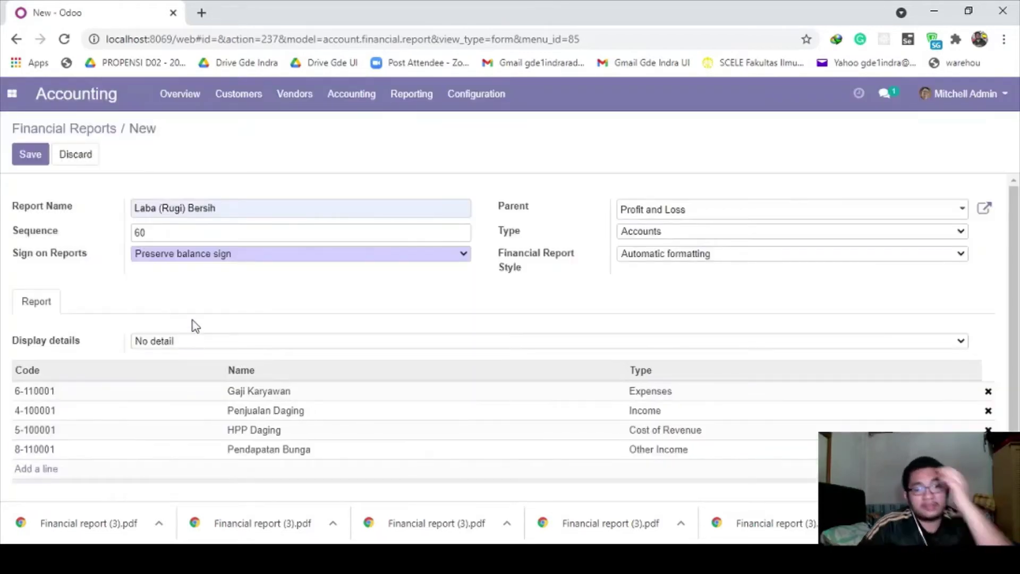
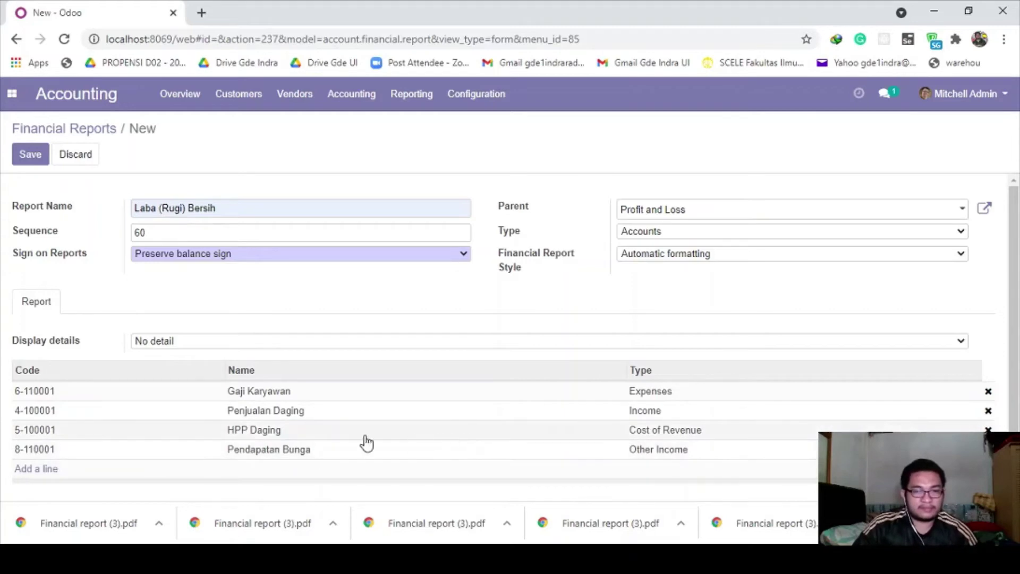
pyautogui.click(35, 154)
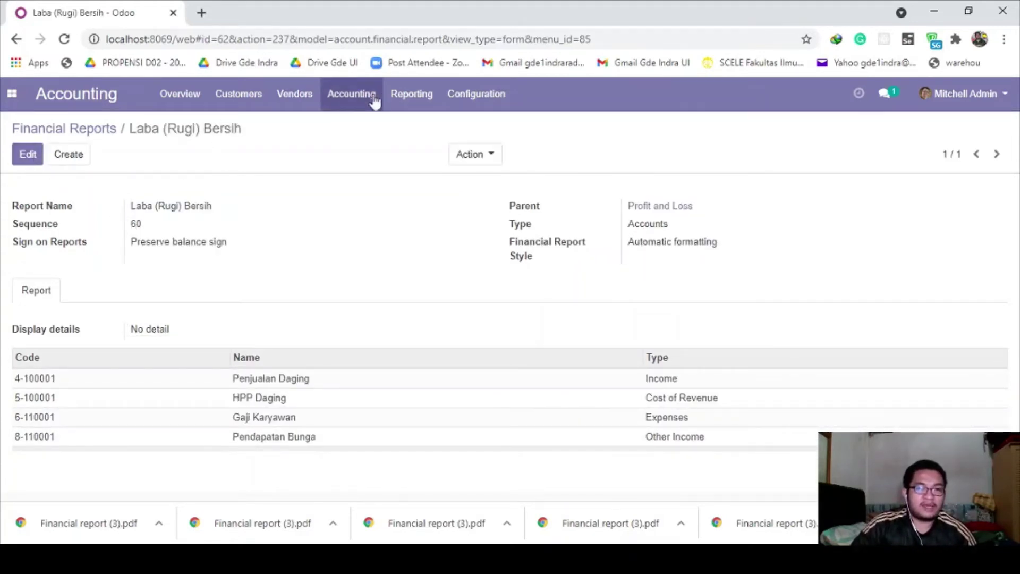
# Print the Profit and Loss report for all posted entries without comparison or date limits
pyautogui.click(394, 99)
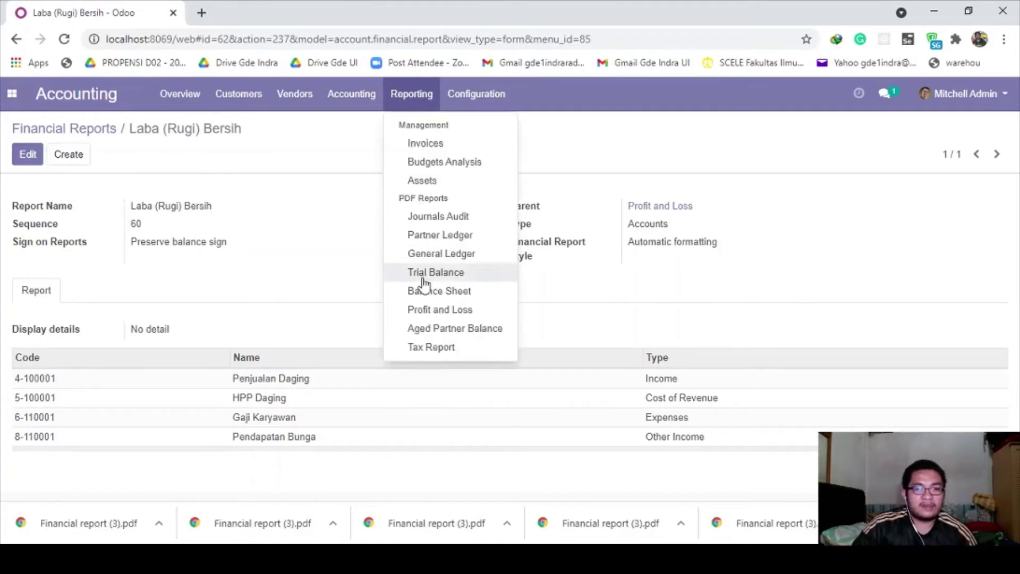
pyautogui.click(433, 308)
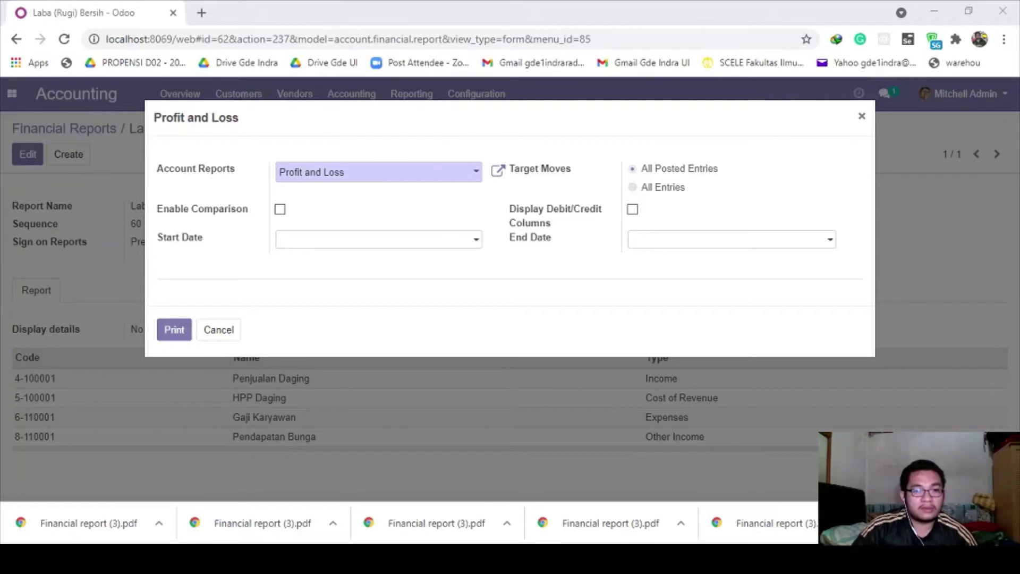
pyautogui.click(180, 330)
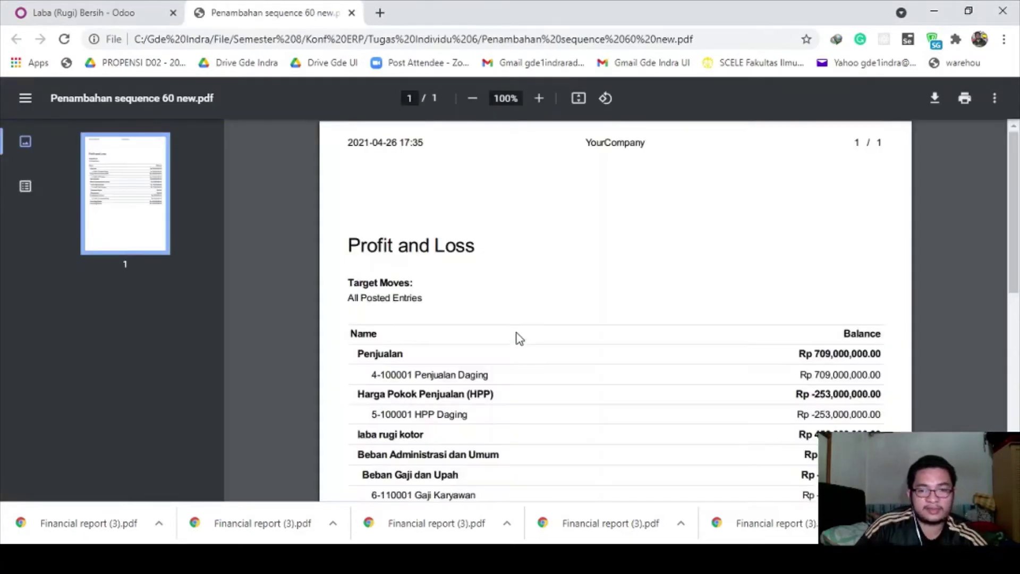
# Review the balances in Penambahan sequence 60 new.pdf, including the Penjualan and Laba (Rugi) Bersih lines
pyautogui.scroll(-3, 634, 351)
pyautogui.scroll(-2, 635, 351)
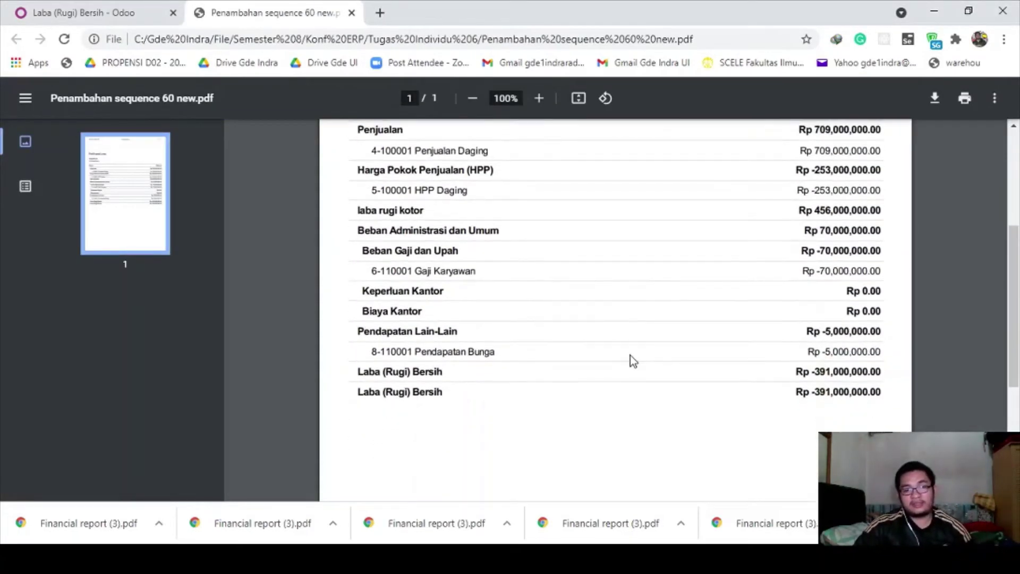
pyautogui.scroll(1, 631, 356)
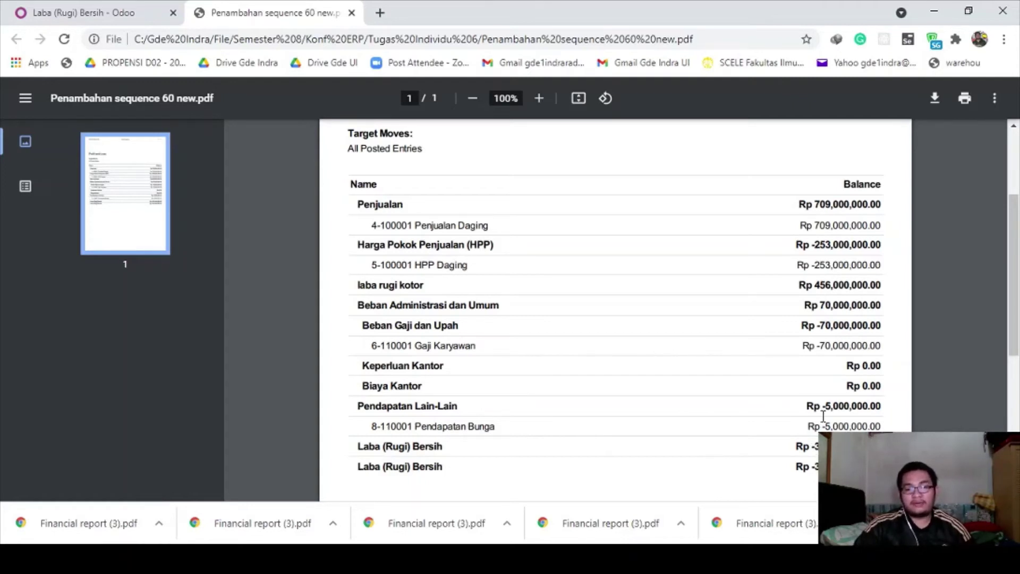
pyautogui.moveTo(814, 208); pyautogui.dragTo(883, 213)
pyautogui.click(769, 244)
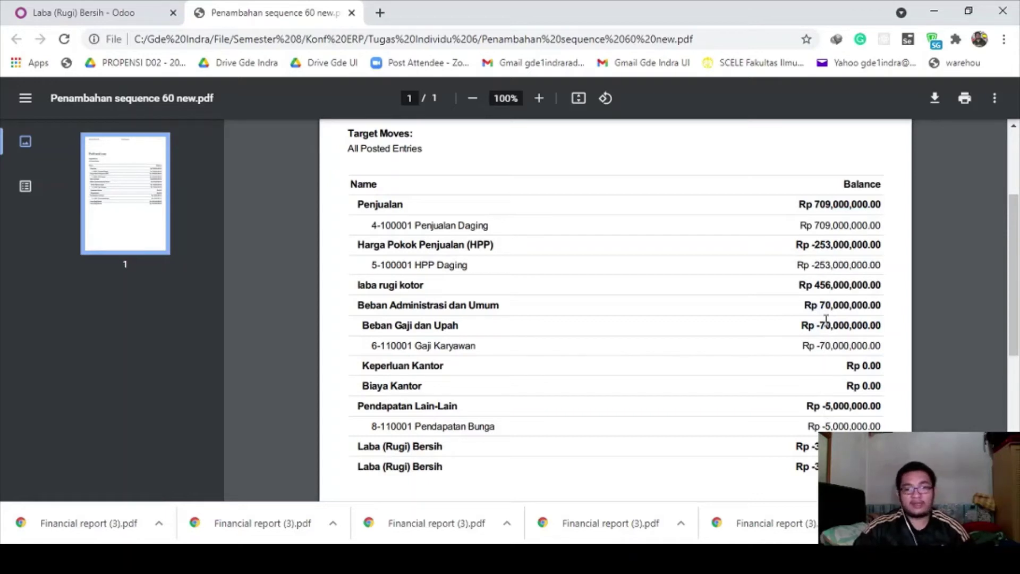
pyautogui.scroll(-2, 817, 310)
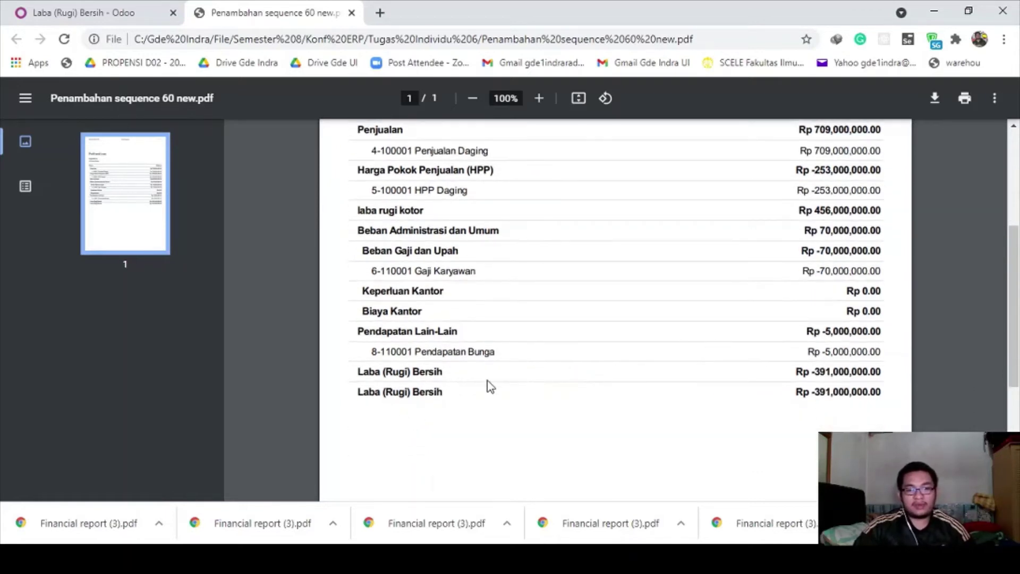
pyautogui.scroll(2, 449, 401)
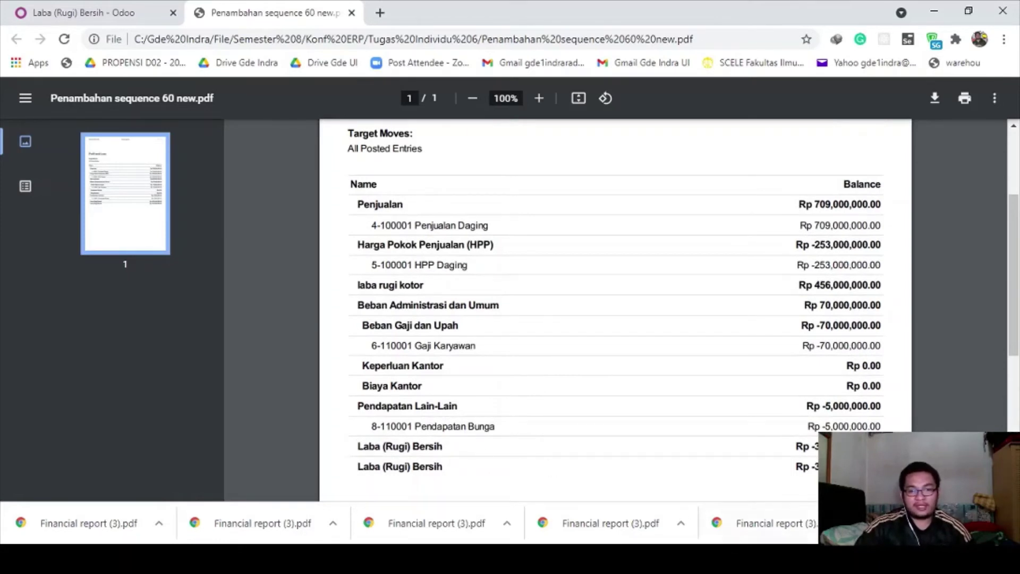
# Switch to Laporan Keuangan.xlsx in Excel and examine the Laba Rugi sheet's structure from sales down to Laba (Rugi) Bersih
pyautogui.click(812, 557)
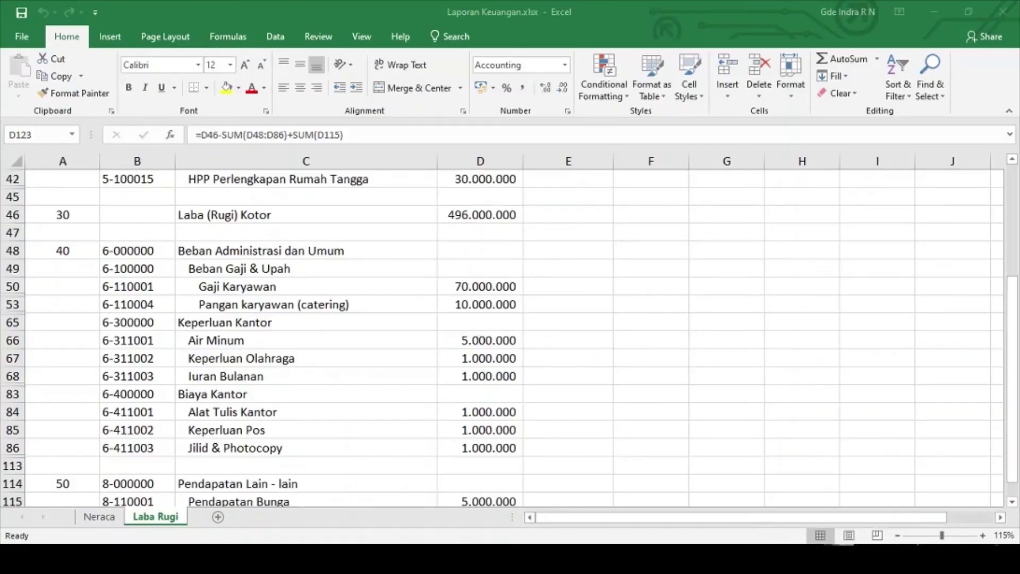
pyautogui.scroll(-3, 369, 369)
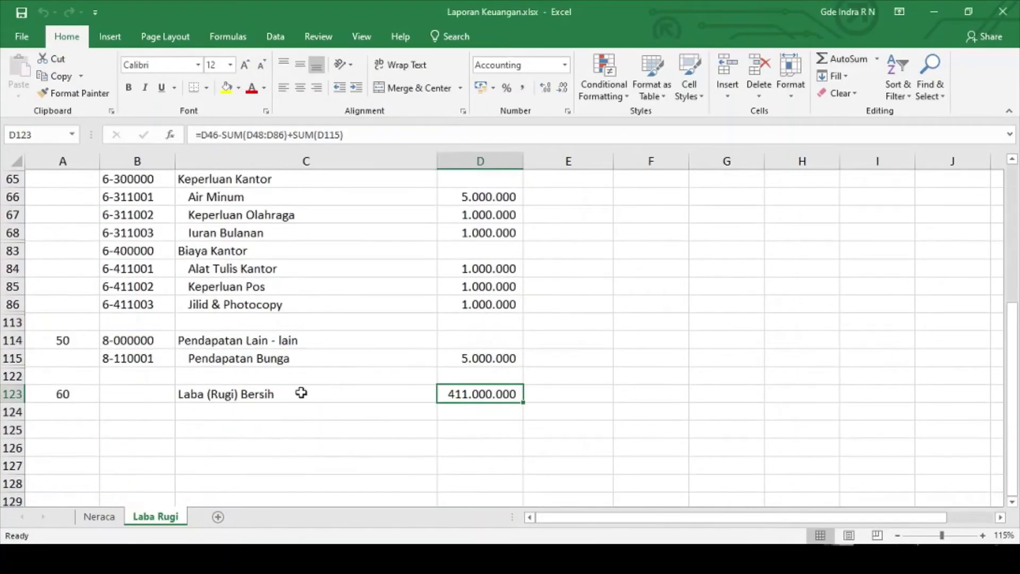
pyautogui.scroll(5, 293, 401)
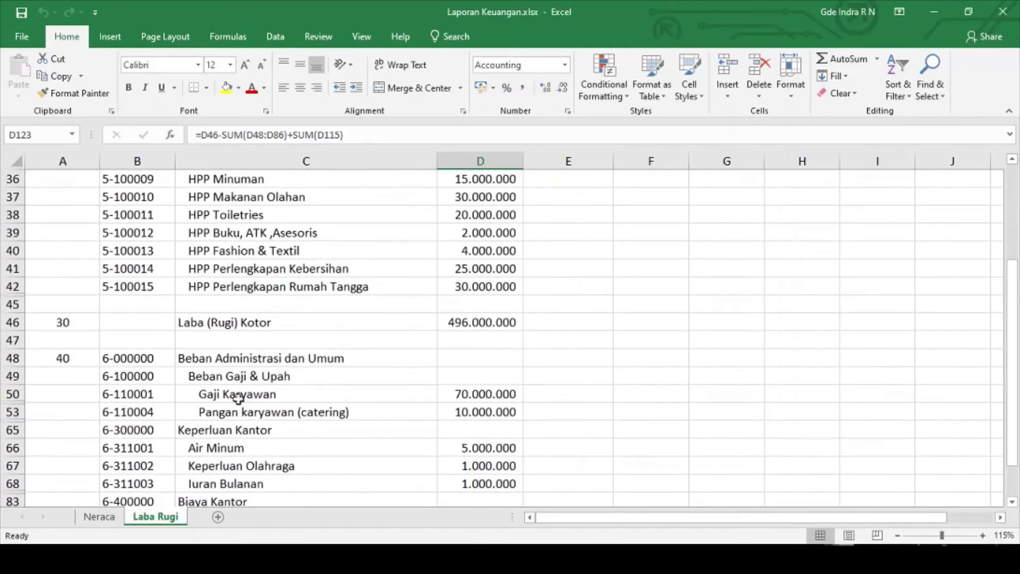
pyautogui.click(225, 362)
pyautogui.scroll(7, 228, 363)
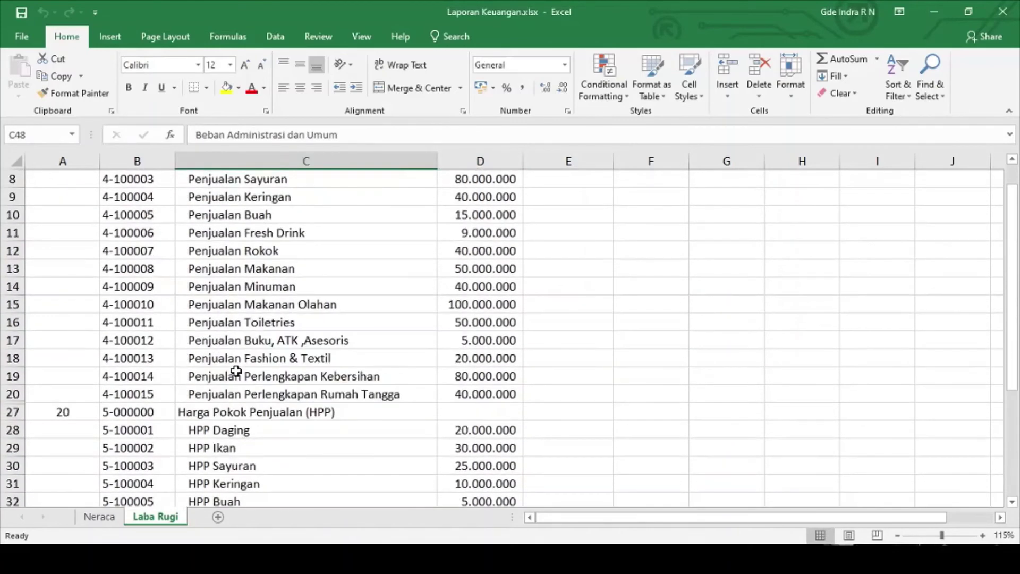
pyautogui.scroll(-3, 237, 360)
pyautogui.scroll(-9, 236, 361)
pyautogui.scroll(3, 236, 360)
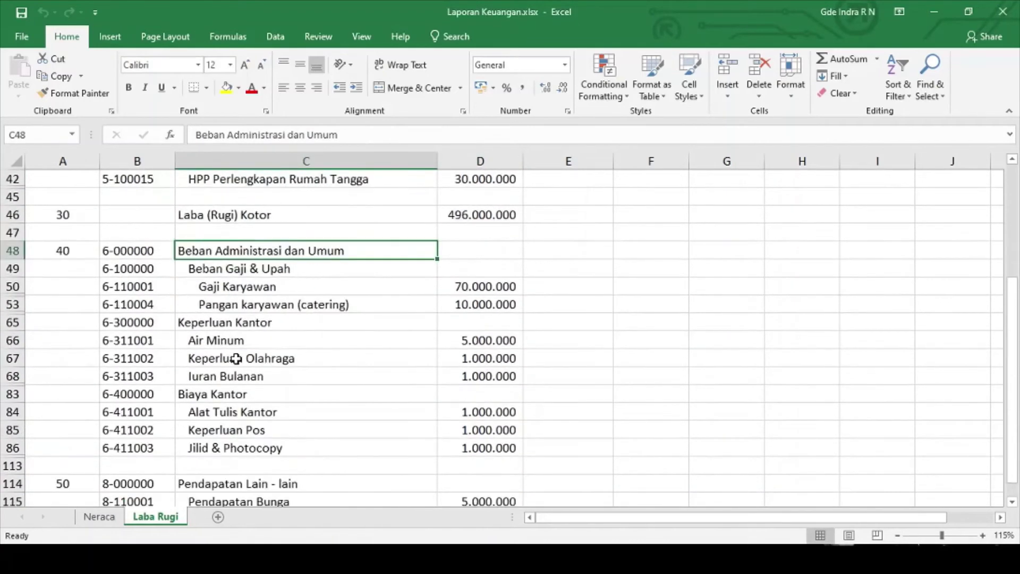
pyautogui.scroll(-1, 236, 359)
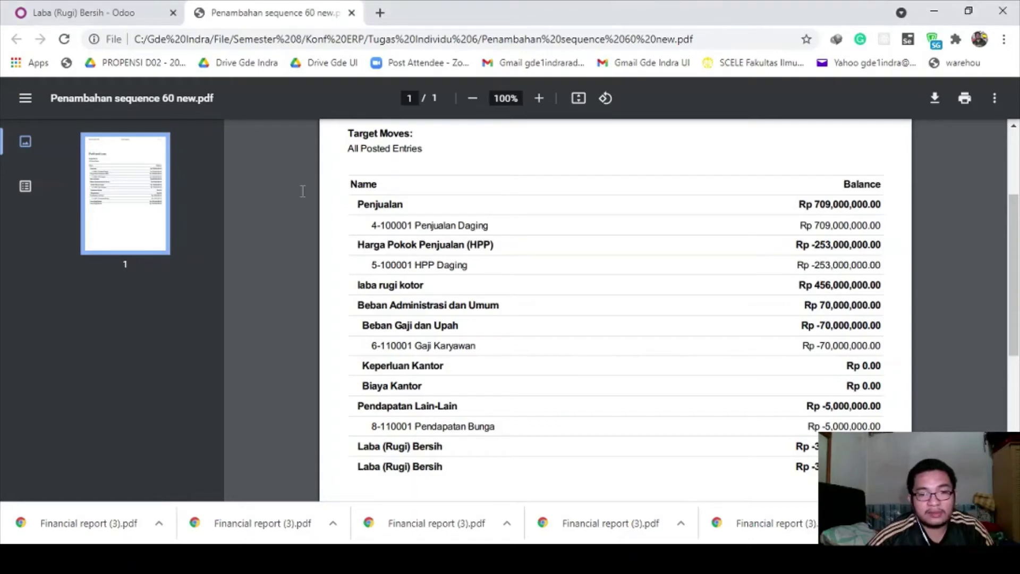
# Switch back to Odoo and delete the first of the two Laba (Rugi) Bersih entries under Profit and Loss in Financial Reports
pyautogui.click(101, 8)
pyautogui.click(219, 329)
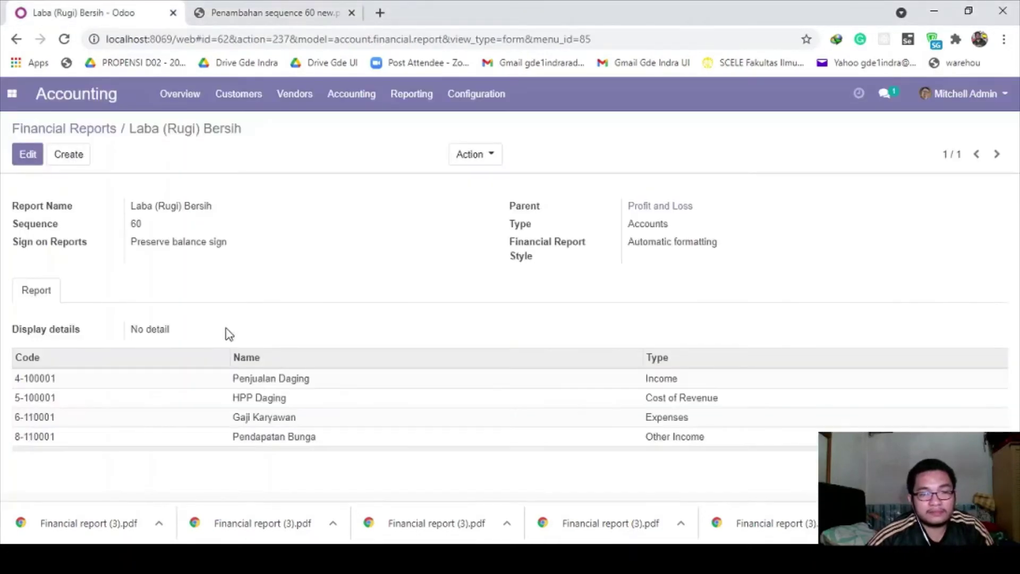
pyautogui.click(92, 130)
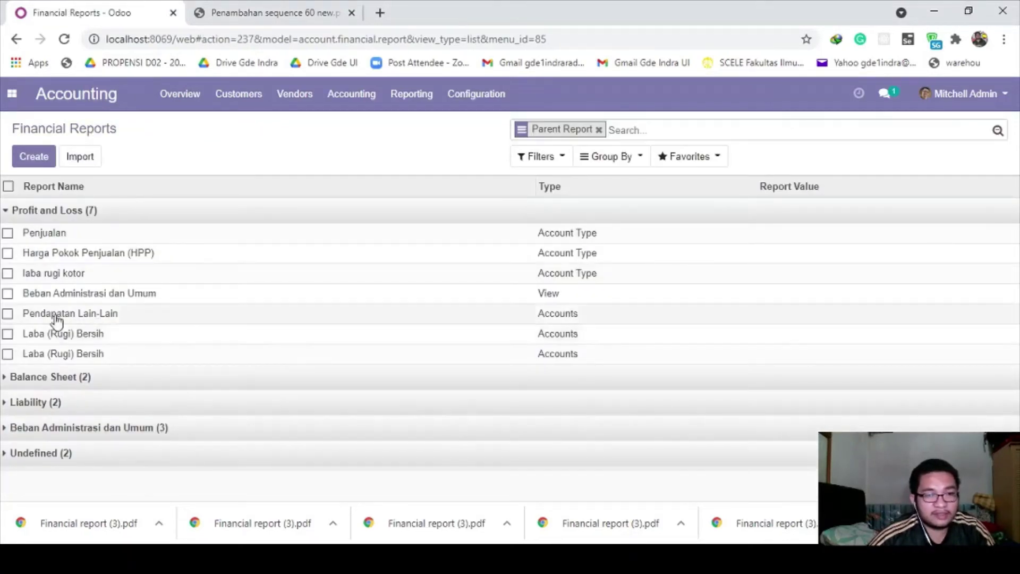
pyautogui.click(9, 335)
pyautogui.click(458, 166)
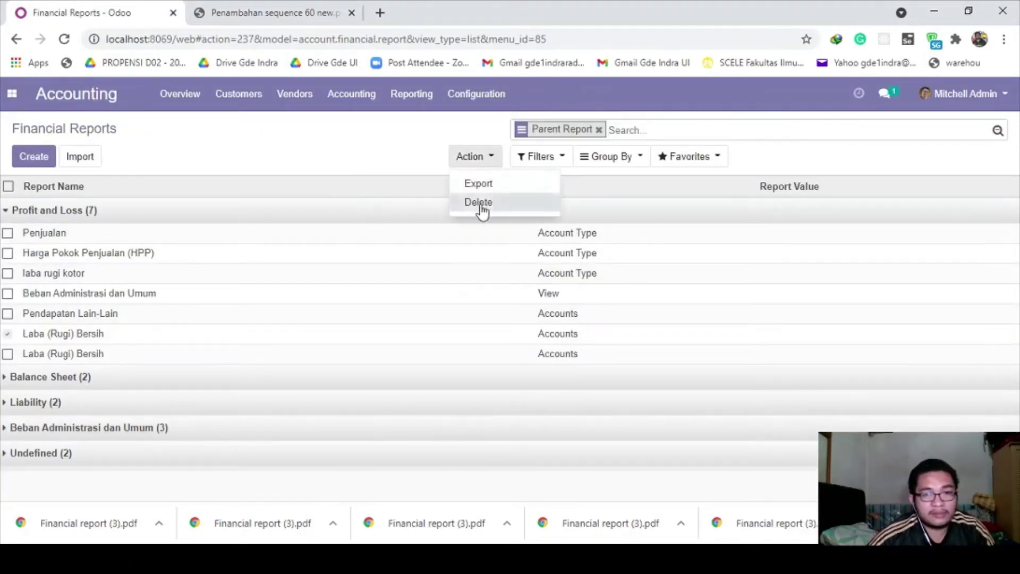
pyautogui.click(480, 203)
pyautogui.click(291, 200)
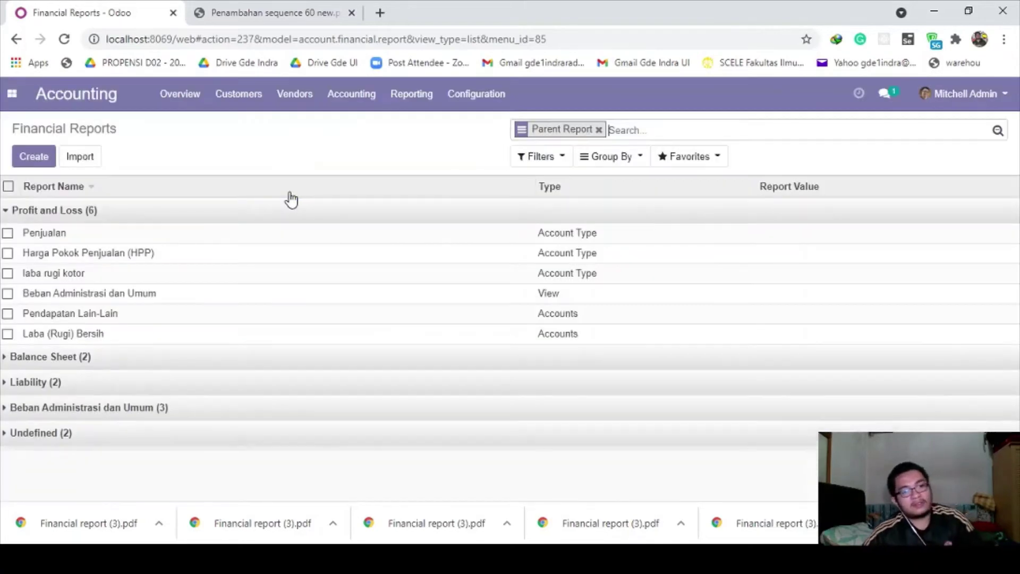
# Close Penambahan sequence 60 new.pdf and print the Profit and Loss report again for all posted entries
pyautogui.click(258, 7)
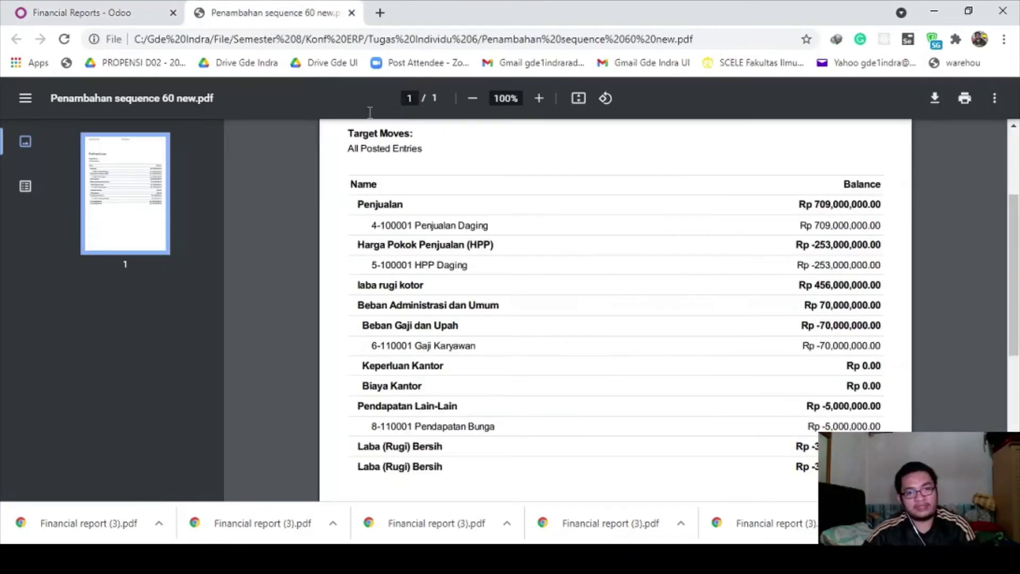
pyautogui.click(351, 13)
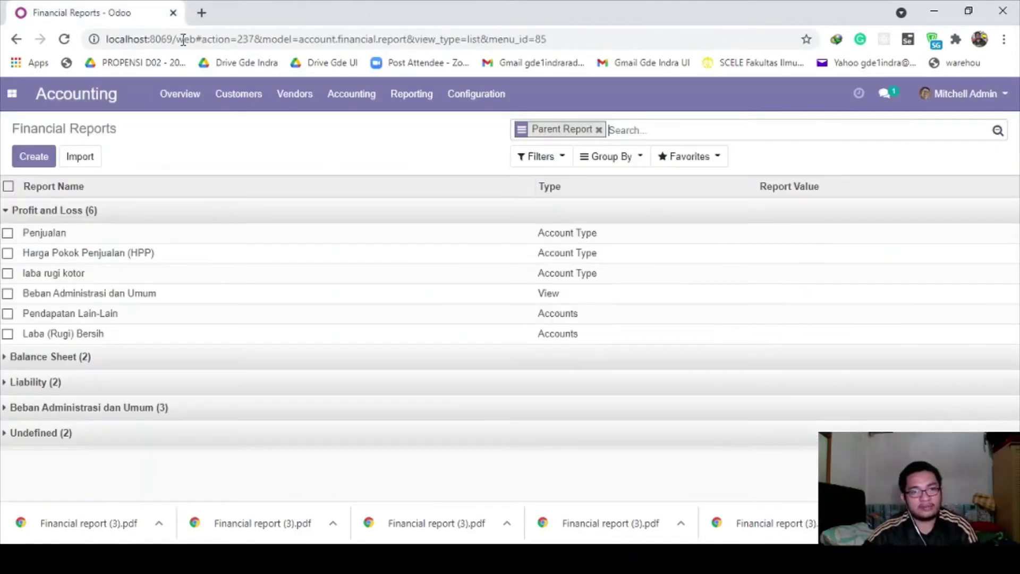
pyautogui.click(410, 96)
pyautogui.click(454, 310)
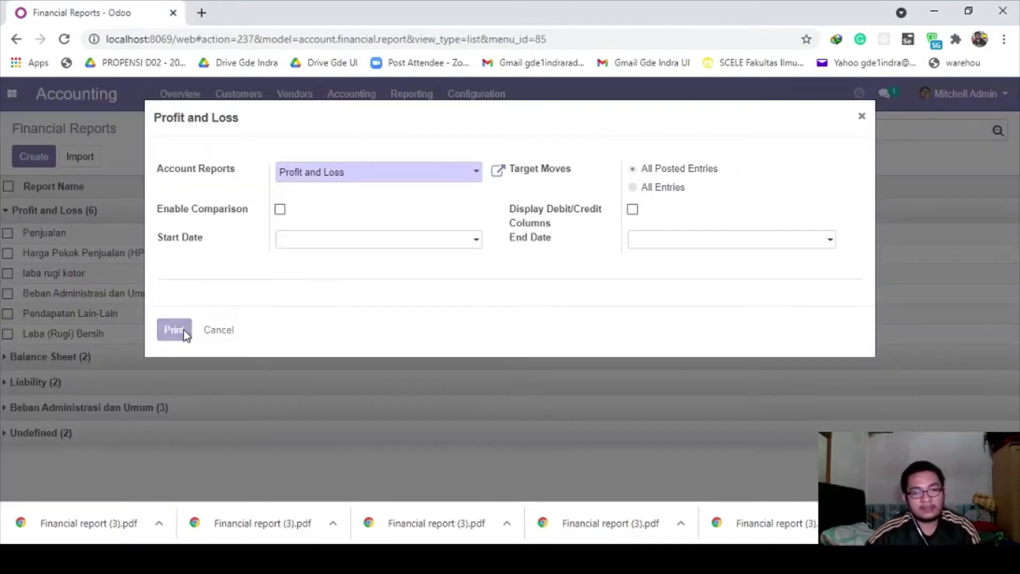
pyautogui.click(184, 330)
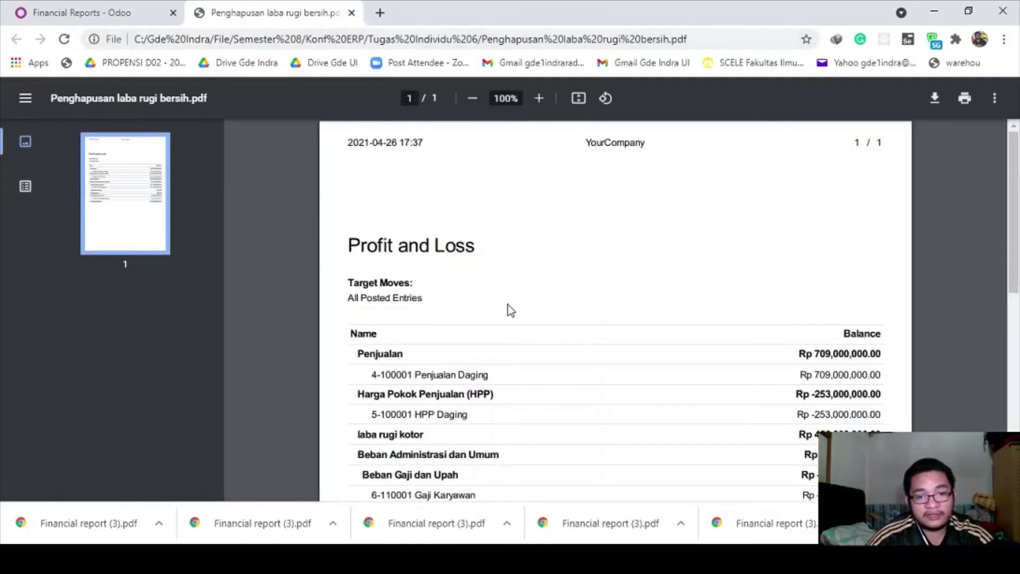
# Review the balances in Penghapusan laba rugi bersih.pdf, including laba rugi kotor, Beban Administrasi dan Umum, and Pendapatan Lain-Lain
pyautogui.scroll(-4, 507, 304)
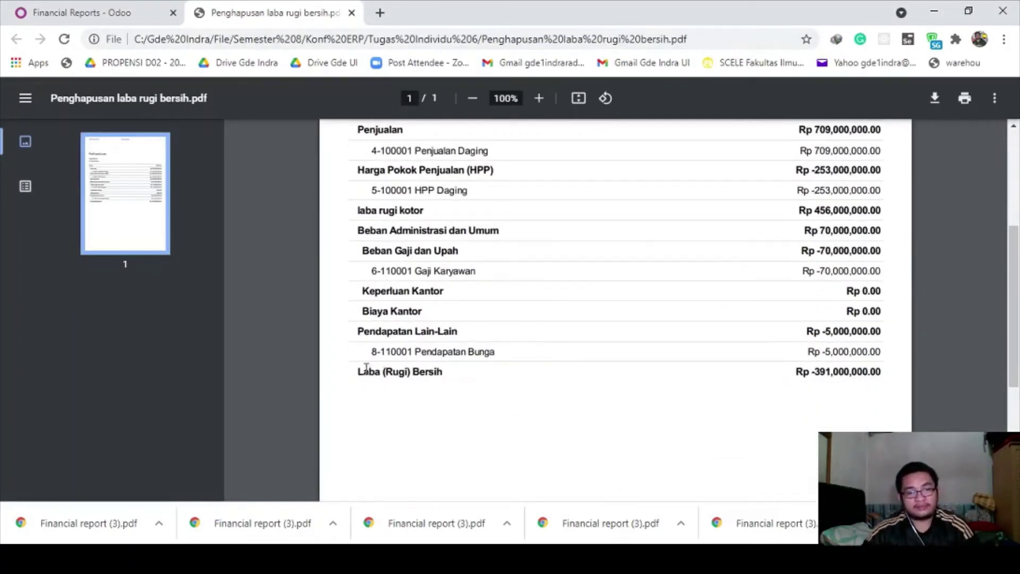
pyautogui.scroll(1, 366, 368)
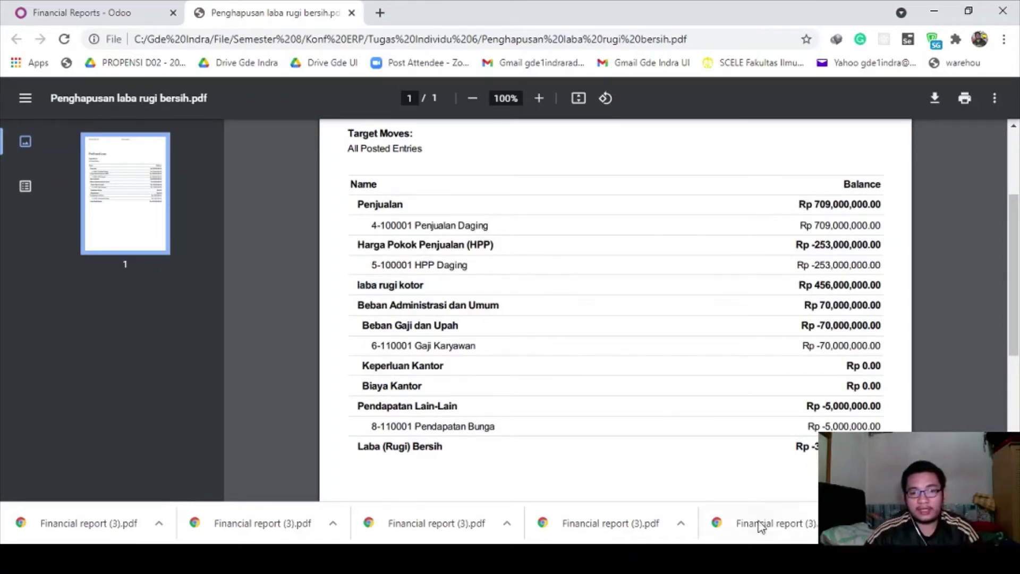
pyautogui.click(759, 558)
pyautogui.click(757, 332)
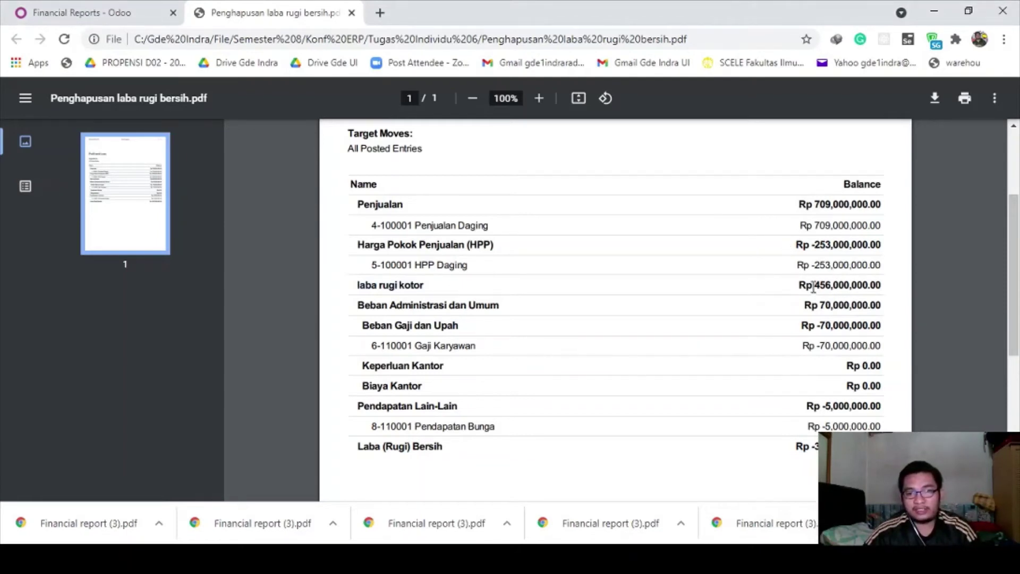
pyautogui.moveTo(813, 286); pyautogui.dragTo(887, 285)
pyautogui.click(886, 284)
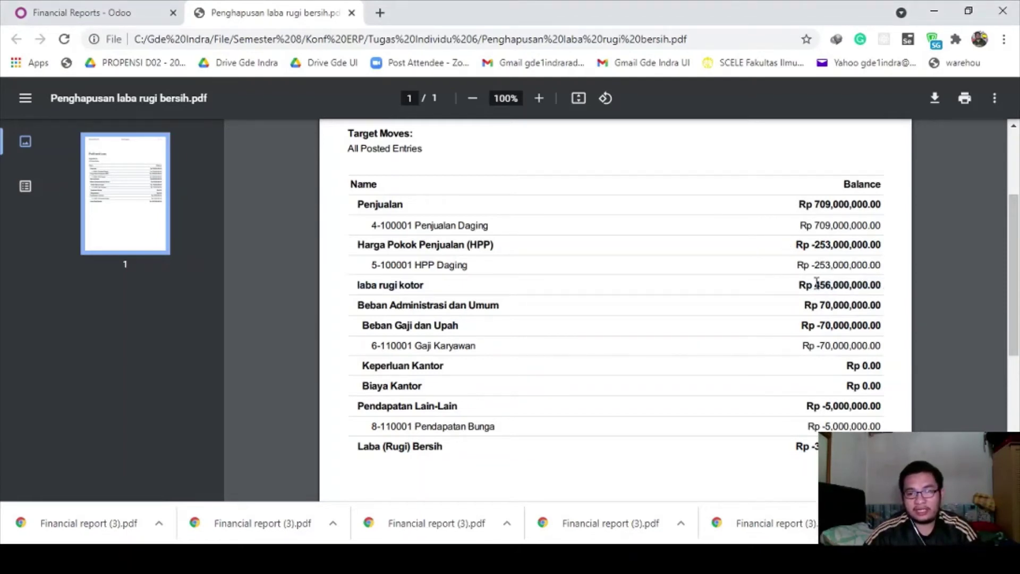
pyautogui.moveTo(356, 306); pyautogui.dragTo(869, 304)
pyautogui.click(462, 401)
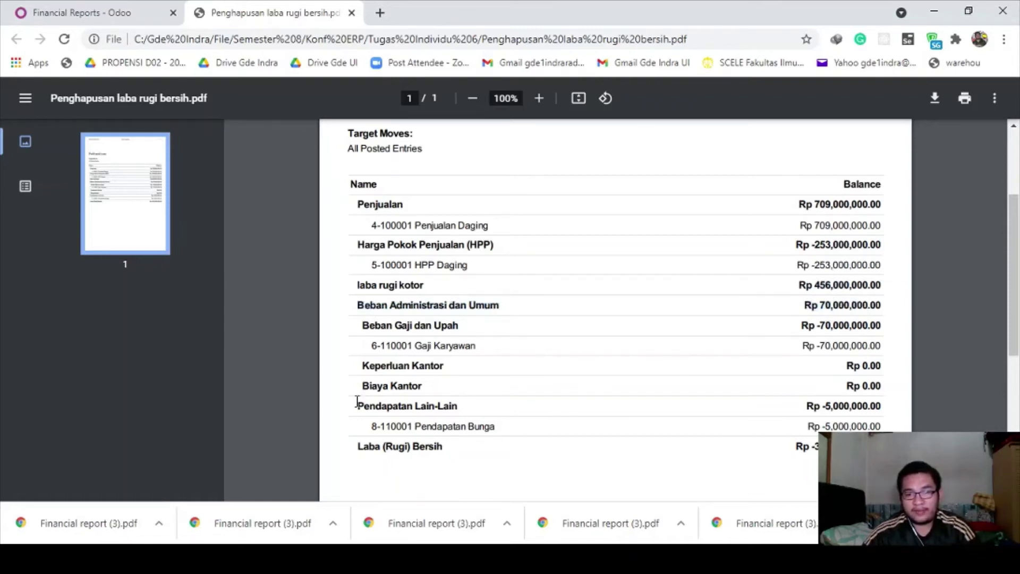
pyautogui.moveTo(356, 402); pyautogui.dragTo(892, 407)
pyautogui.click(891, 406)
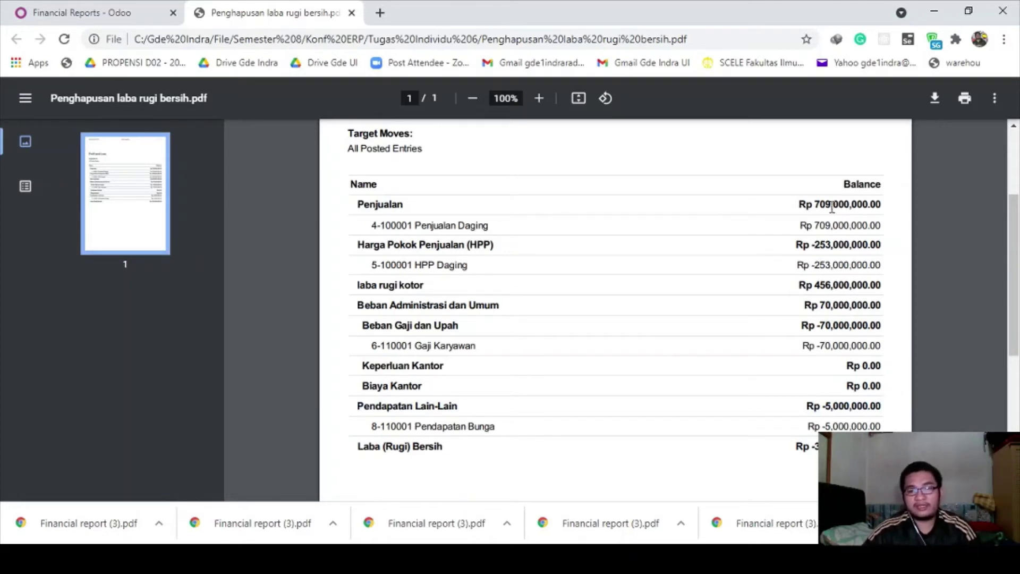
# Compare the balance sign of Beban Administrasi dan Umum with the laba rugi kotor amount in the printed report
pyautogui.moveTo(818, 290); pyautogui.dragTo(888, 286)
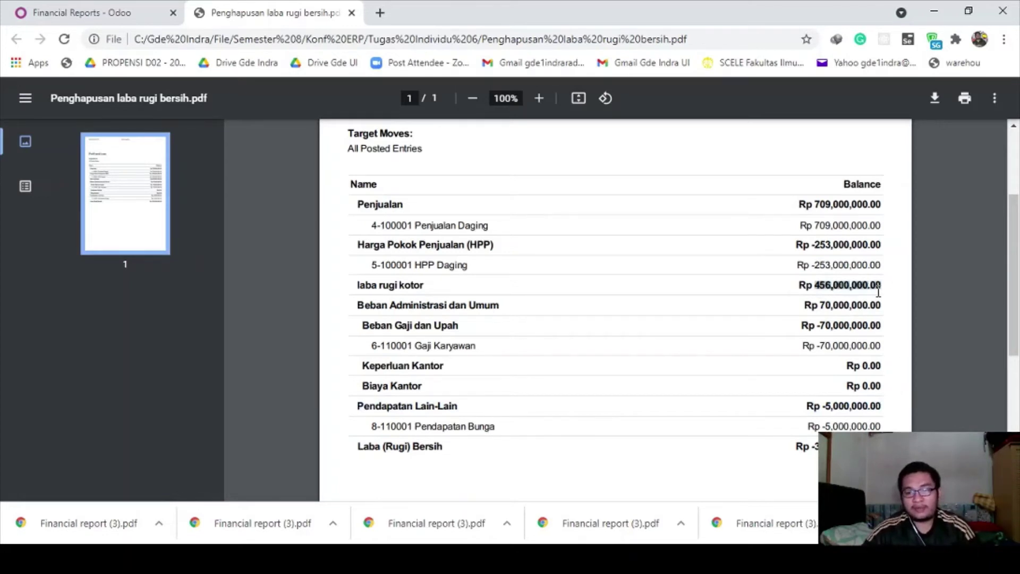
pyautogui.click(878, 292)
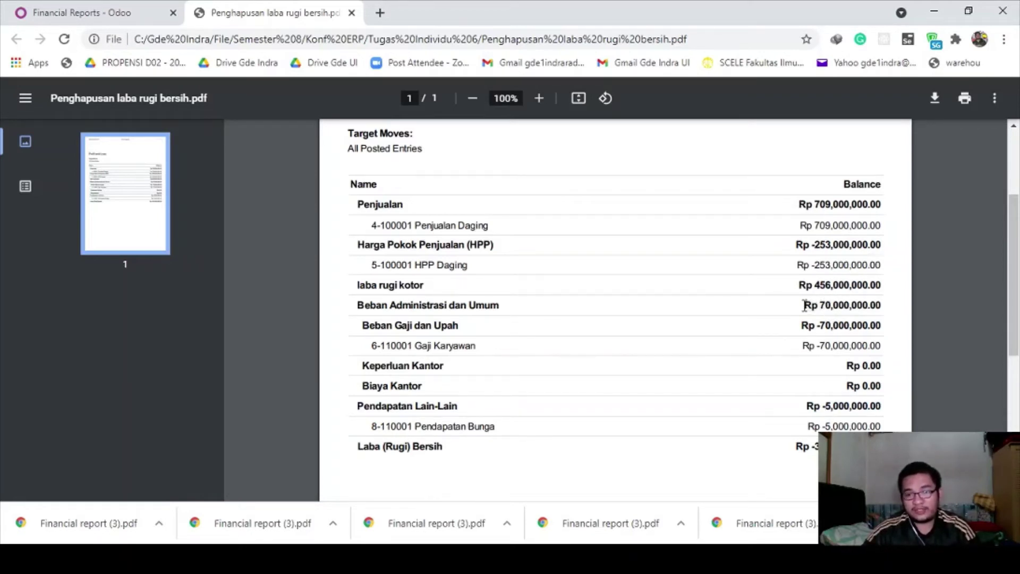
pyautogui.moveTo(804, 304); pyautogui.dragTo(880, 306)
pyautogui.click(879, 306)
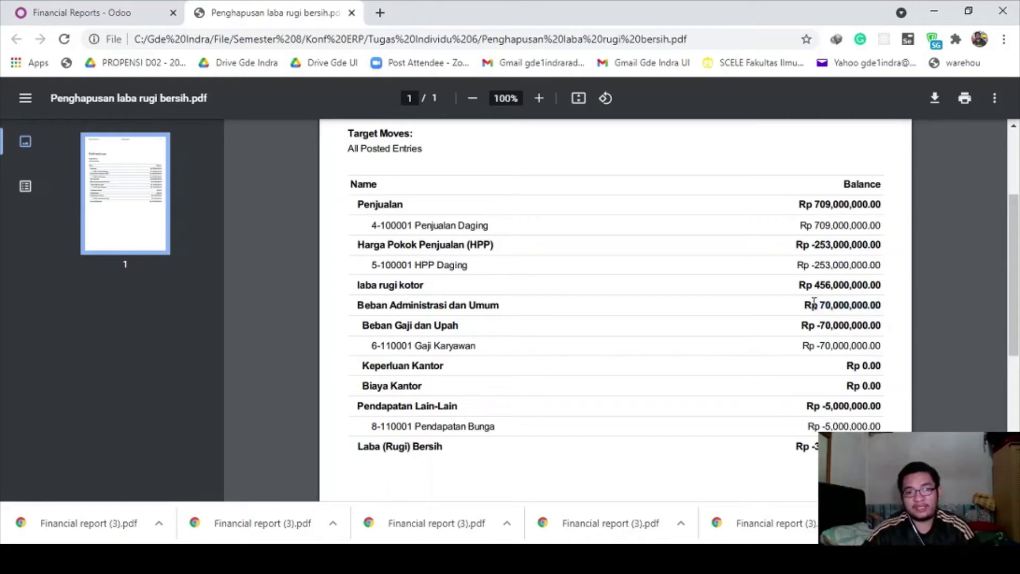
pyautogui.moveTo(803, 305); pyautogui.dragTo(884, 305)
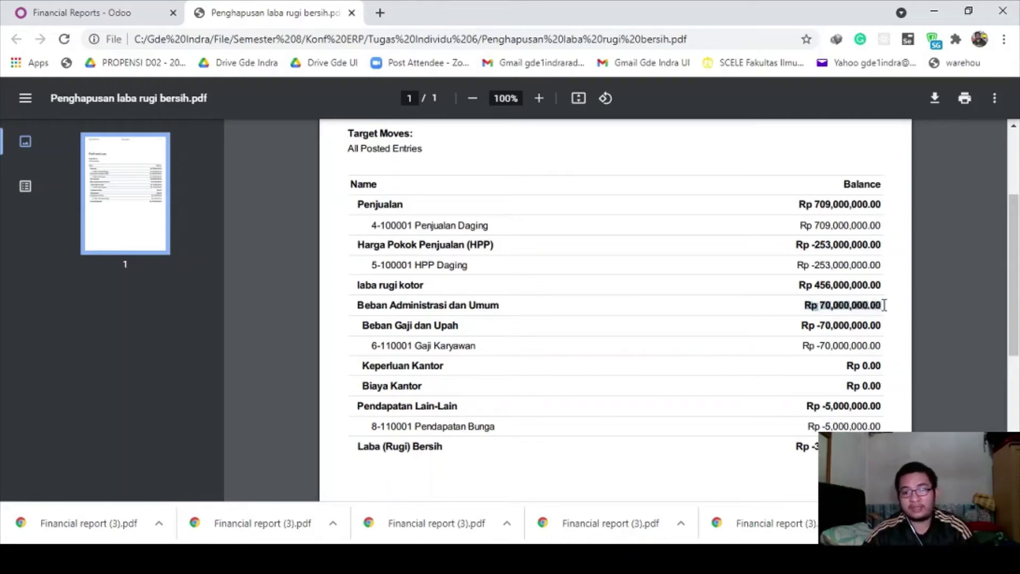
pyautogui.click(870, 305)
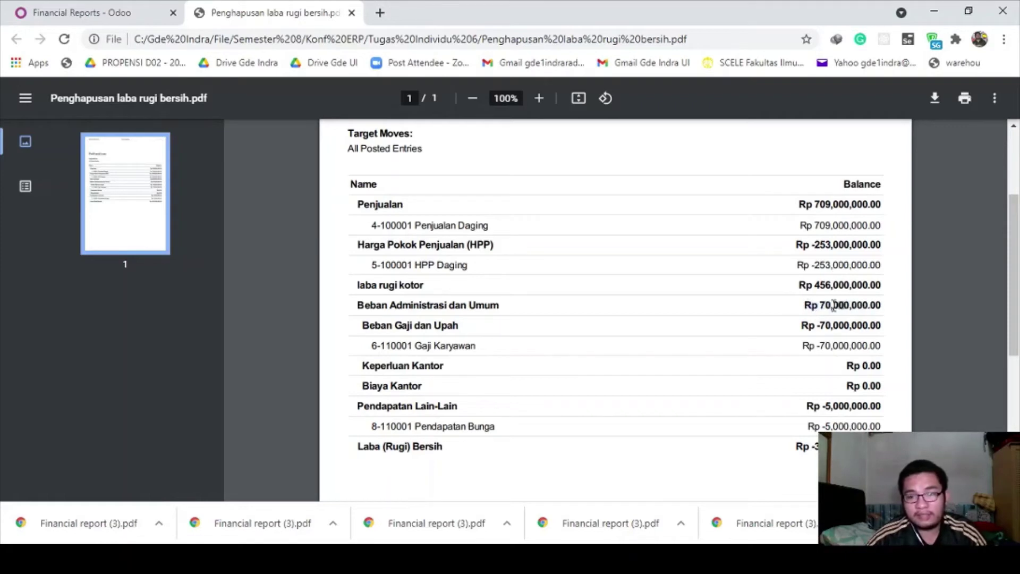
pyautogui.moveTo(806, 305); pyautogui.dragTo(876, 308)
pyautogui.click(872, 308)
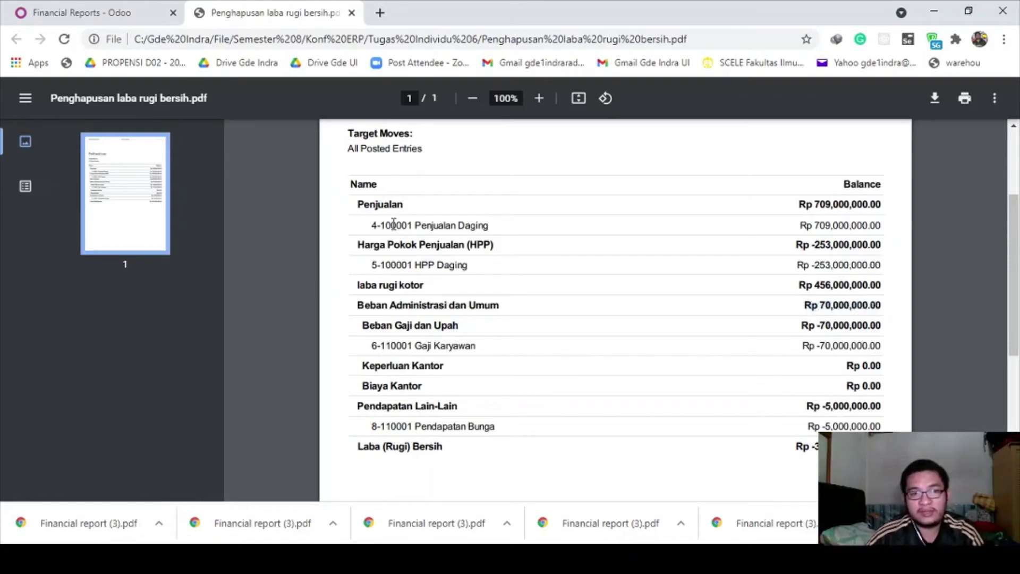
# Return to Odoo, dismiss the Profit and Loss print dialog, and save Beban Administrasi dan Umum with Sign on Reports set to Reverse balance sign
pyautogui.click(79, 12)
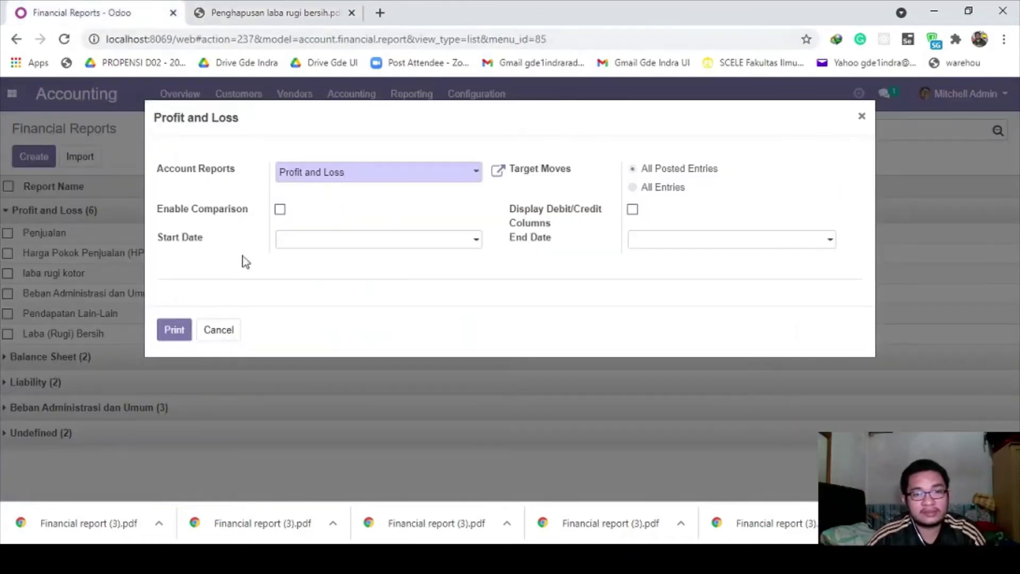
pyautogui.click(213, 331)
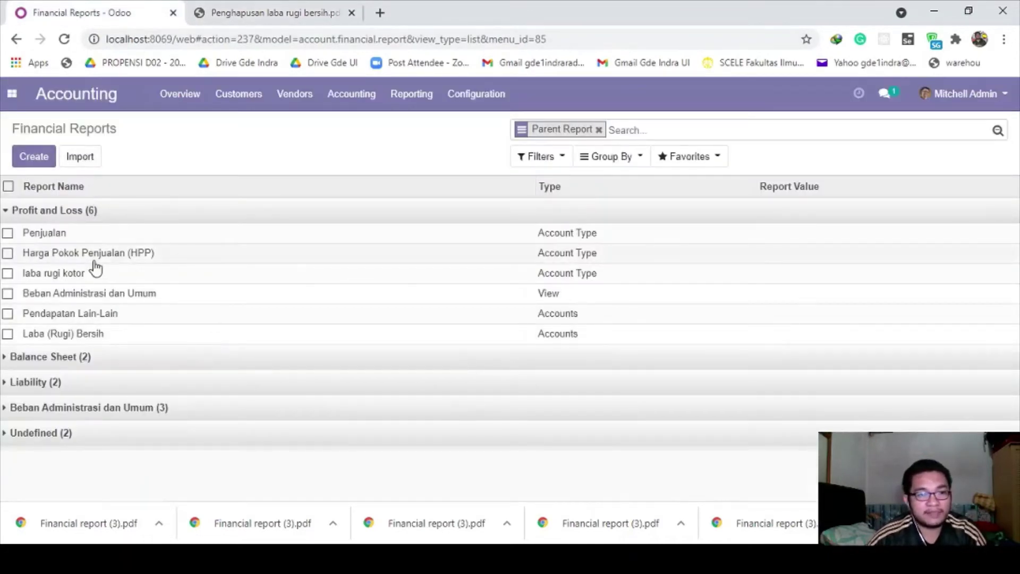
pyautogui.click(105, 295)
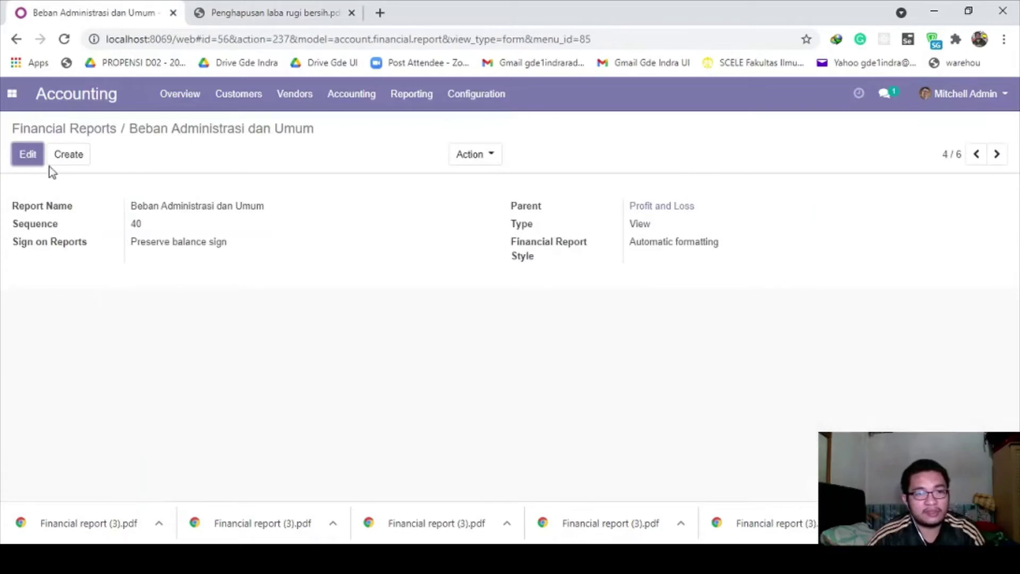
pyautogui.click(29, 155)
pyautogui.click(217, 253)
pyautogui.click(199, 271)
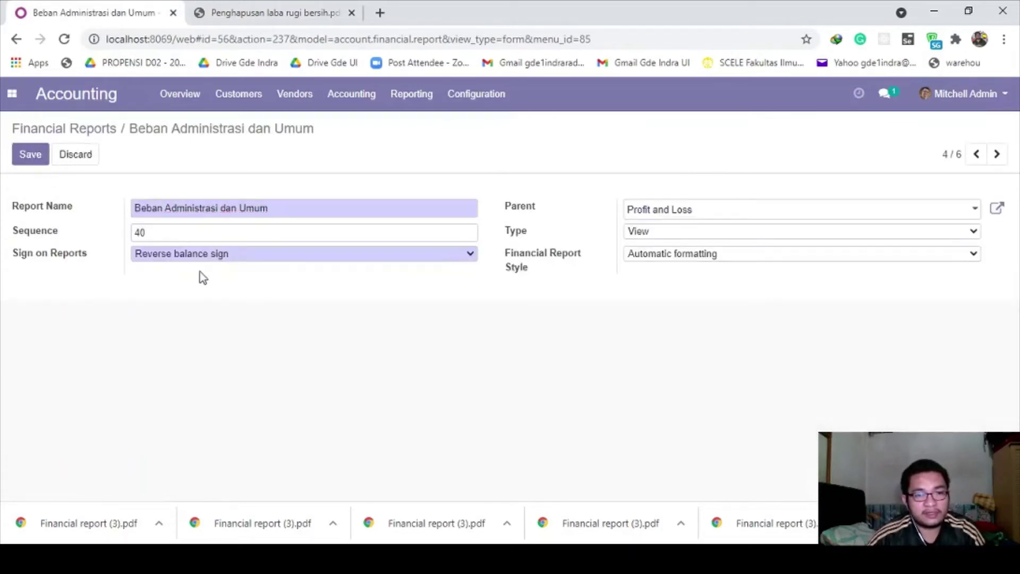
pyautogui.click(31, 159)
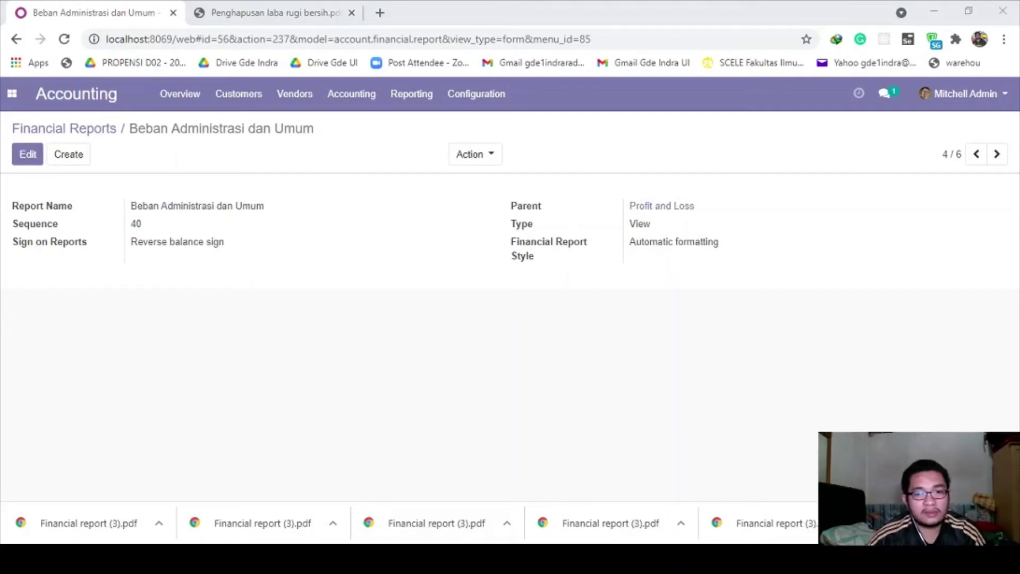
# Check the settings of Pendapatan Lain-Lain and Beban Administrasi dan Umum, and close Penghapusan laba rugi bersih.pdf
pyautogui.click(996, 154)
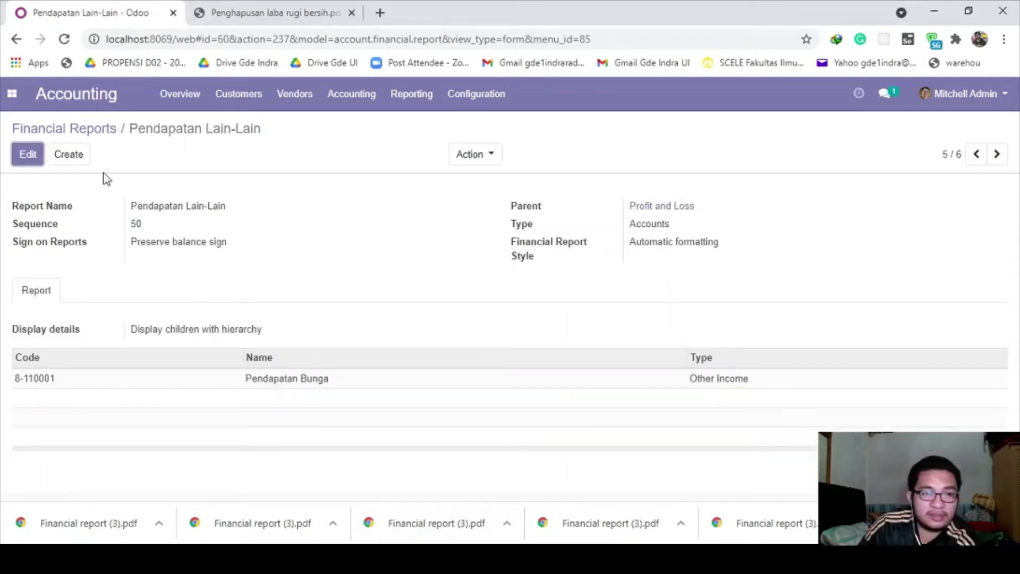
pyautogui.click(65, 129)
pyautogui.click(254, 13)
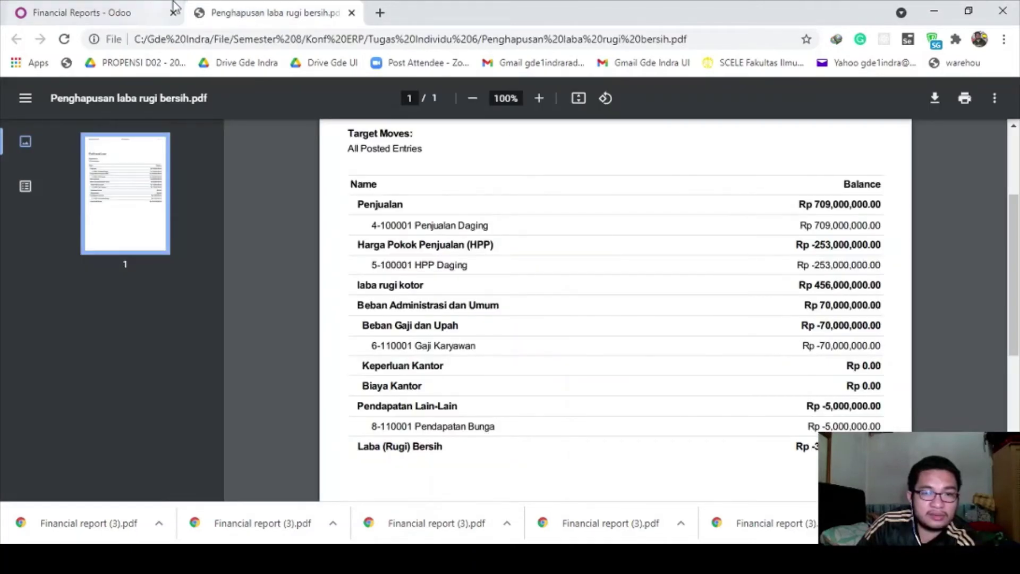
pyautogui.click(352, 13)
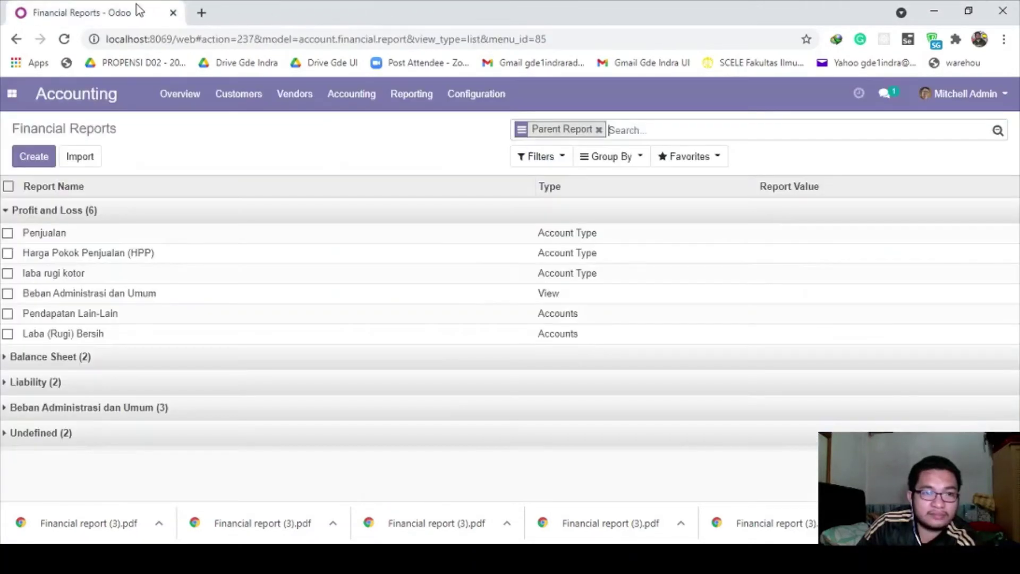
pyautogui.click(171, 294)
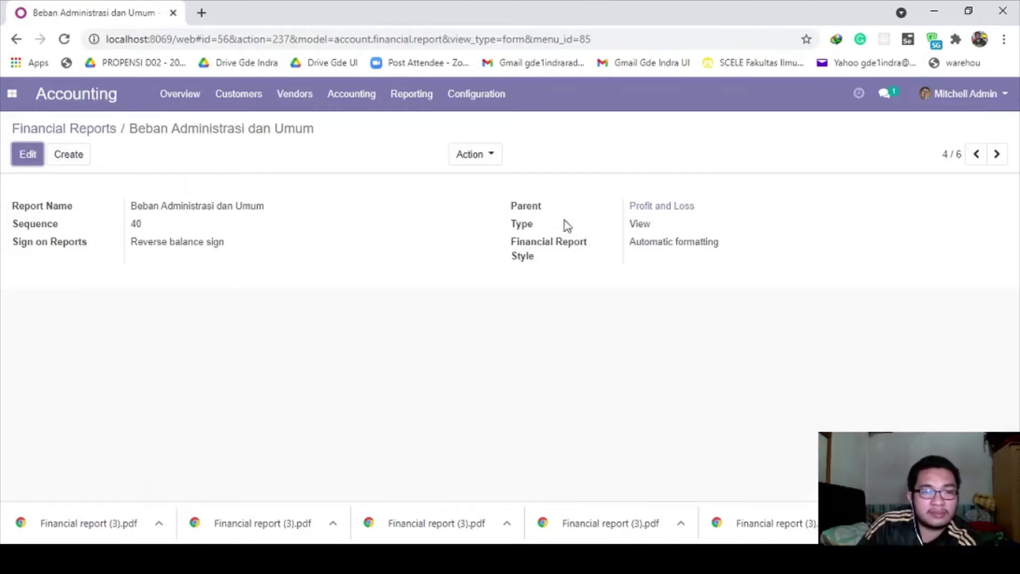
pyautogui.click(94, 136)
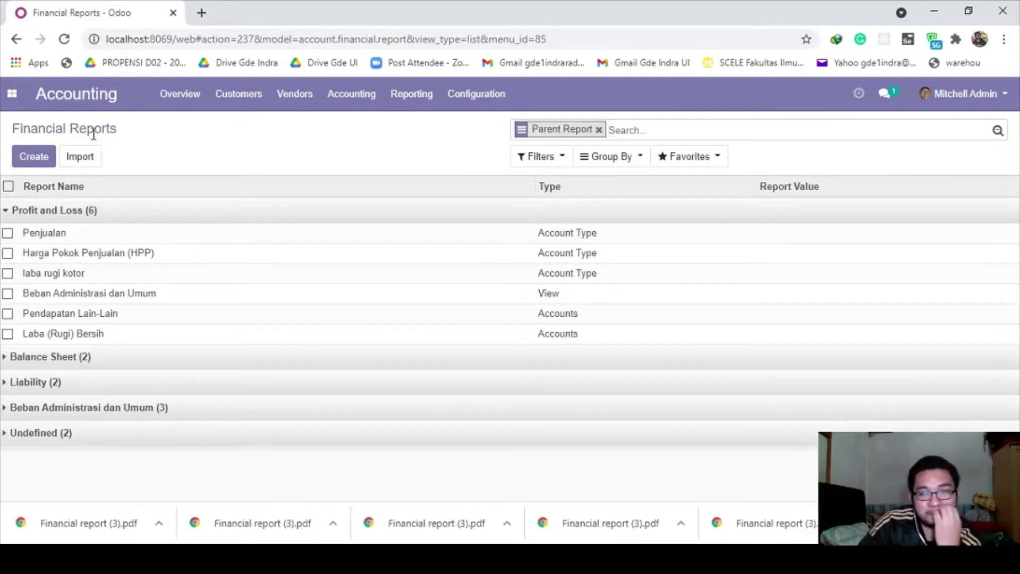
# Set Sign on Reports to Reverse balance sign for the Laba (Rugi) Bersih report and save it
pyautogui.click(124, 336)
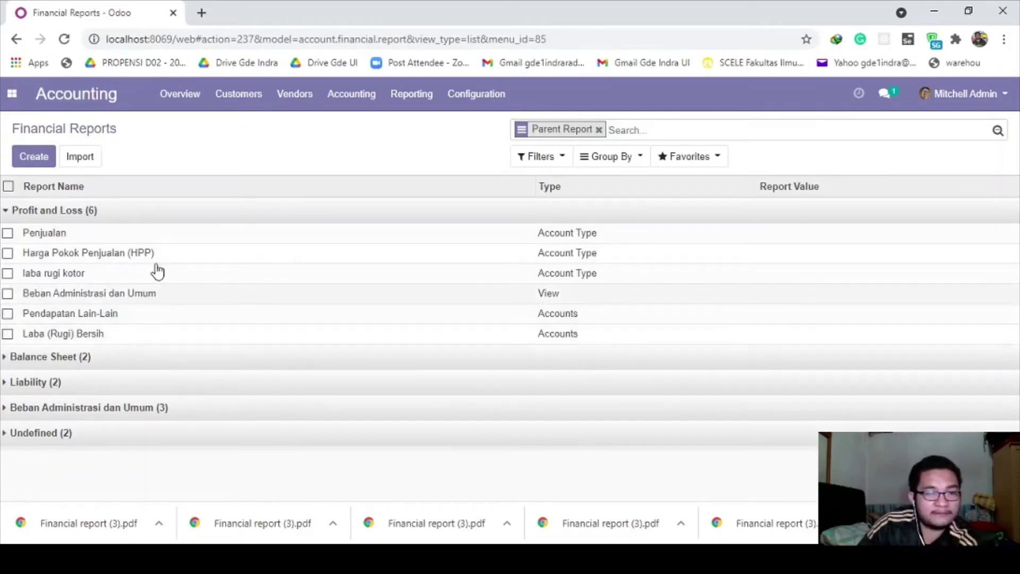
pyautogui.click(32, 156)
pyautogui.click(184, 258)
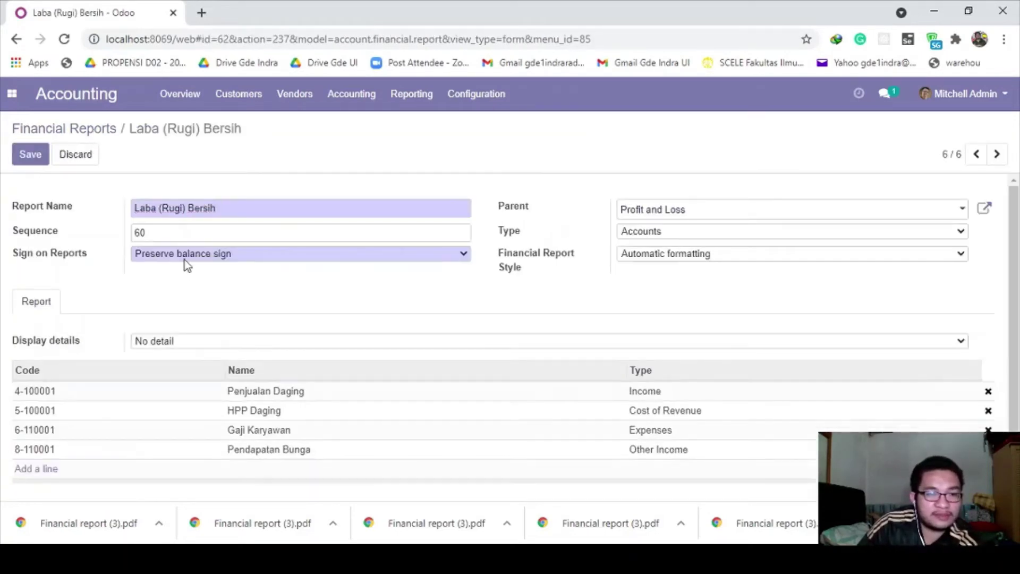
pyautogui.click(182, 277)
pyautogui.click(23, 158)
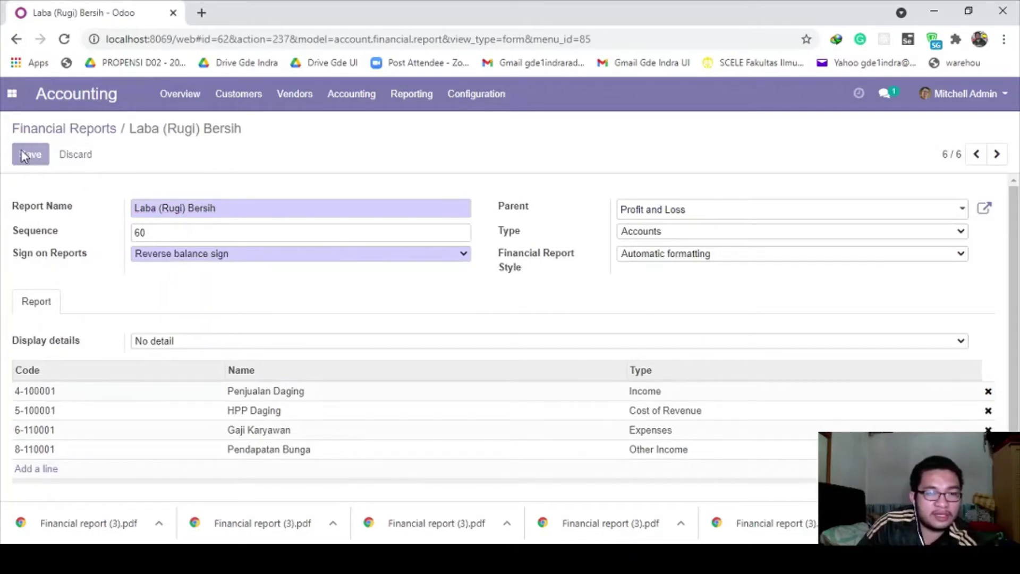
# Print the Profit and Loss report for all posted entries and open beban adm dan laba rugi bersih reversed.pdf
pyautogui.click(410, 101)
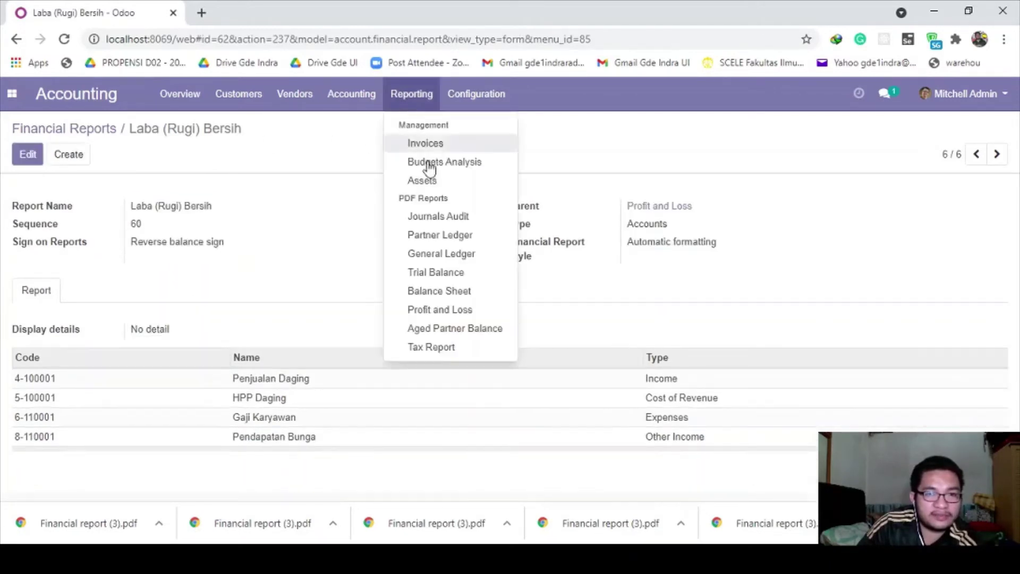
pyautogui.click(439, 310)
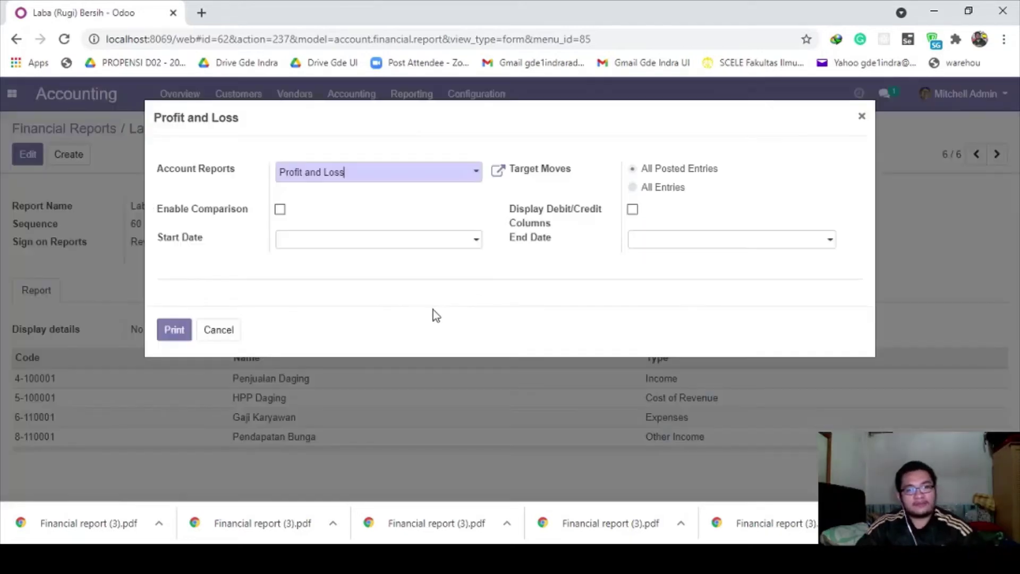
pyautogui.click(178, 331)
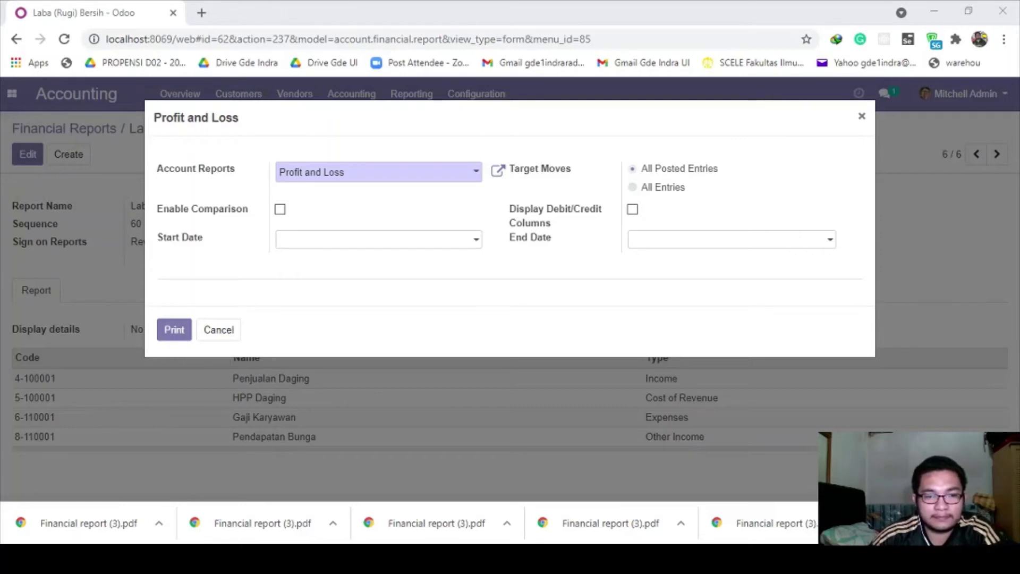
pyautogui.doubleClick(353, 515)
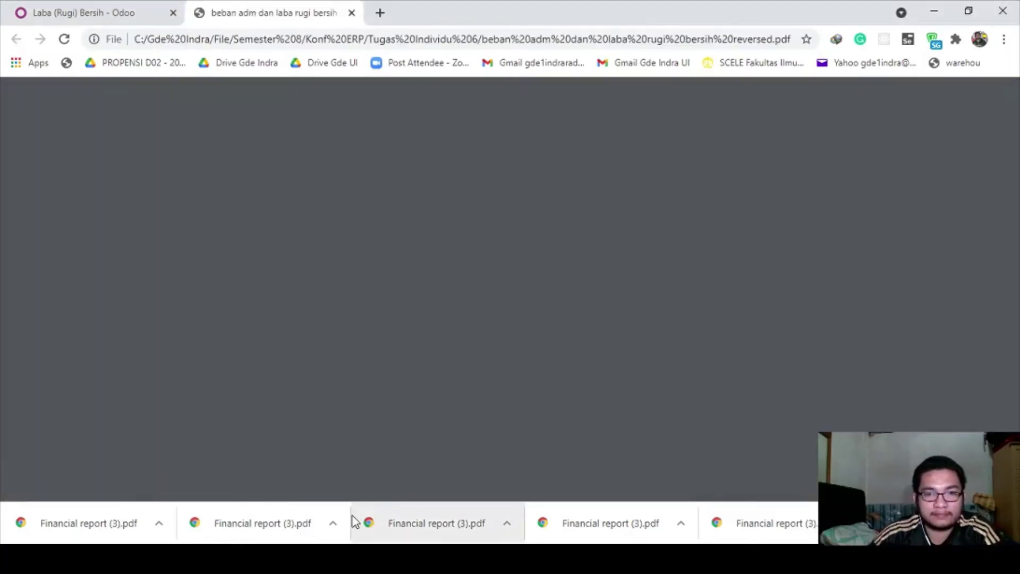
# Examine how laba rugi kotor follows from the Penjualan and Harga Pokok Penjualan (HPP) balances in the printed Profit and Loss report
pyautogui.scroll(-1, 524, 355)
pyautogui.scroll(-2, 524, 355)
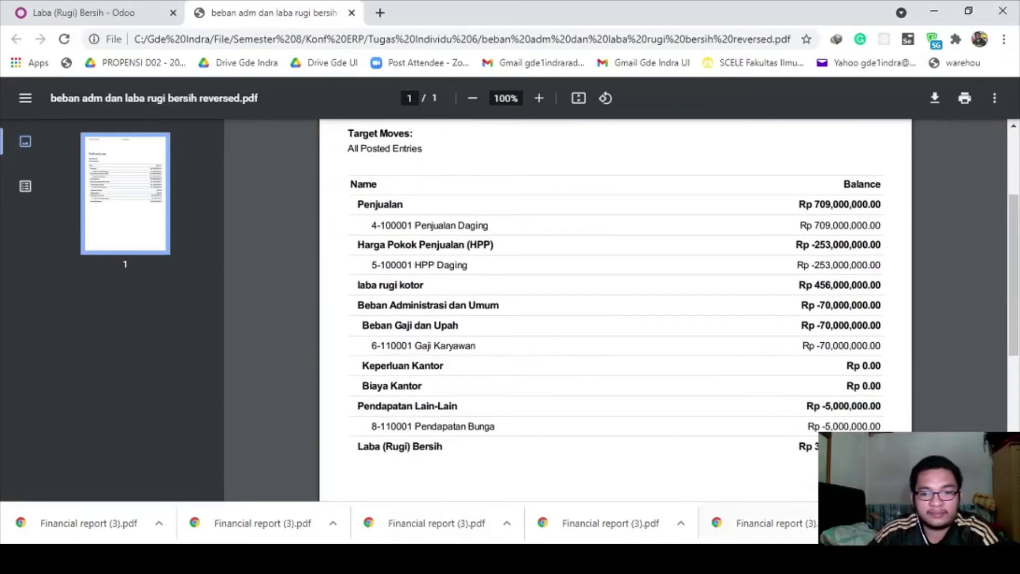
pyautogui.click(744, 558)
pyautogui.click(698, 369)
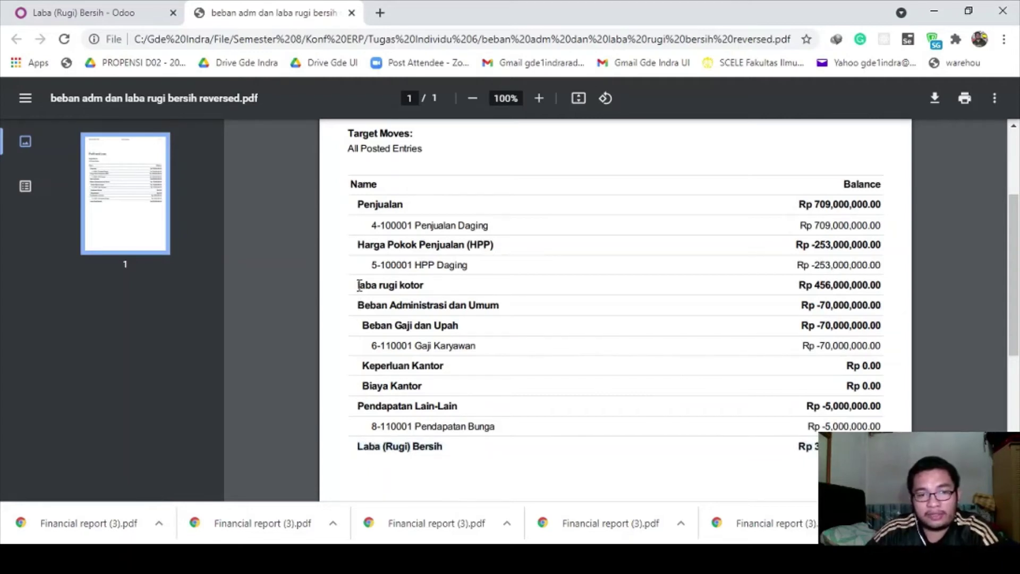
pyautogui.moveTo(360, 285); pyautogui.dragTo(883, 288)
pyautogui.click(854, 239)
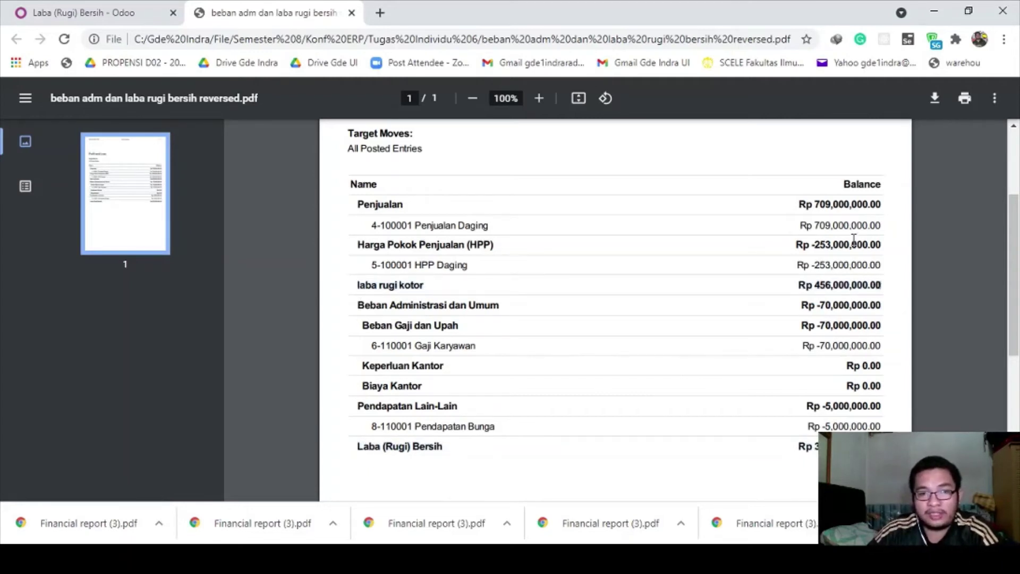
pyautogui.moveTo(802, 204); pyautogui.dragTo(888, 207)
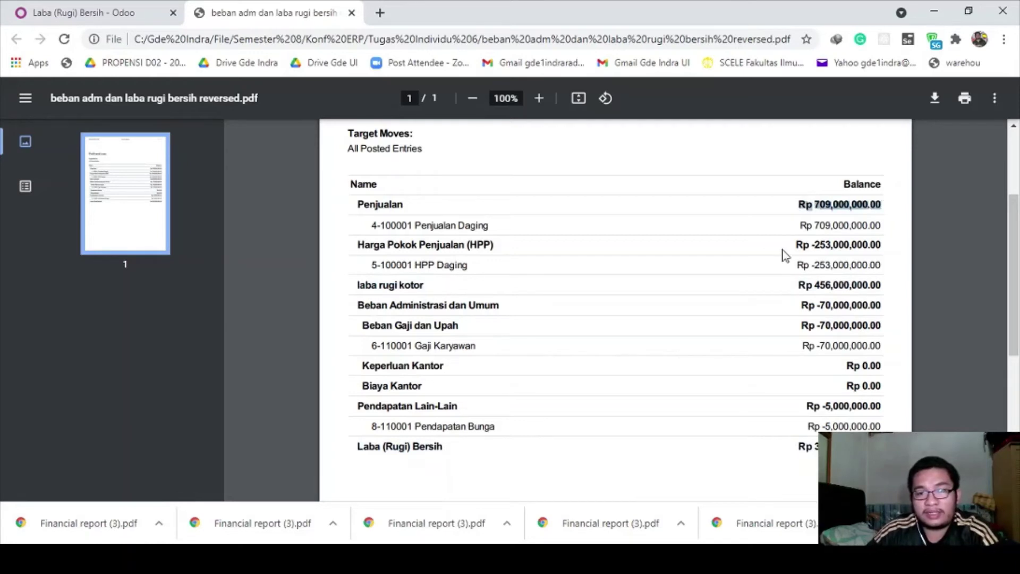
pyautogui.click(783, 253)
pyautogui.moveTo(795, 246); pyautogui.dragTo(885, 244)
pyautogui.click(848, 257)
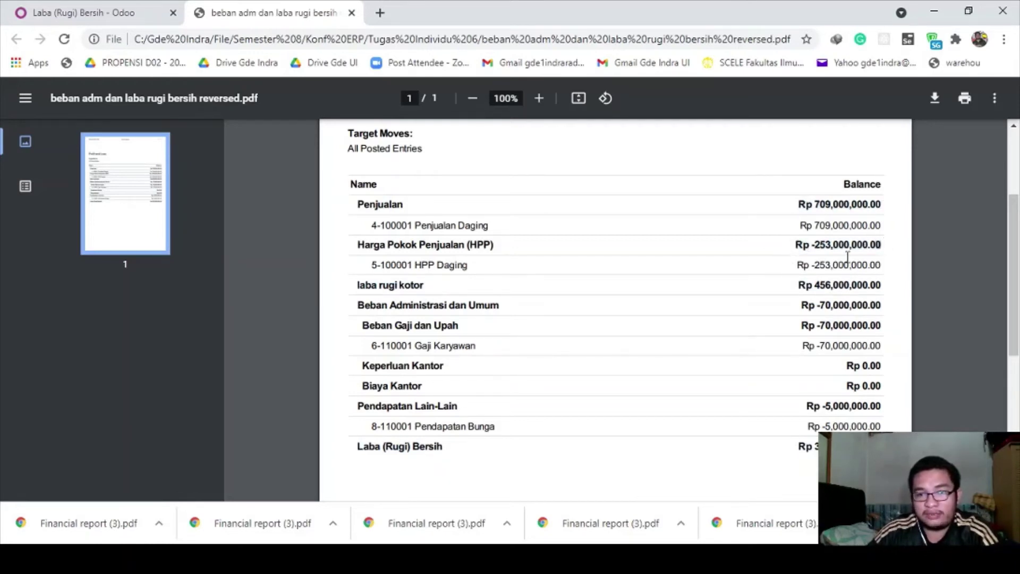
pyautogui.moveTo(800, 285); pyautogui.dragTo(885, 285)
pyautogui.click(880, 285)
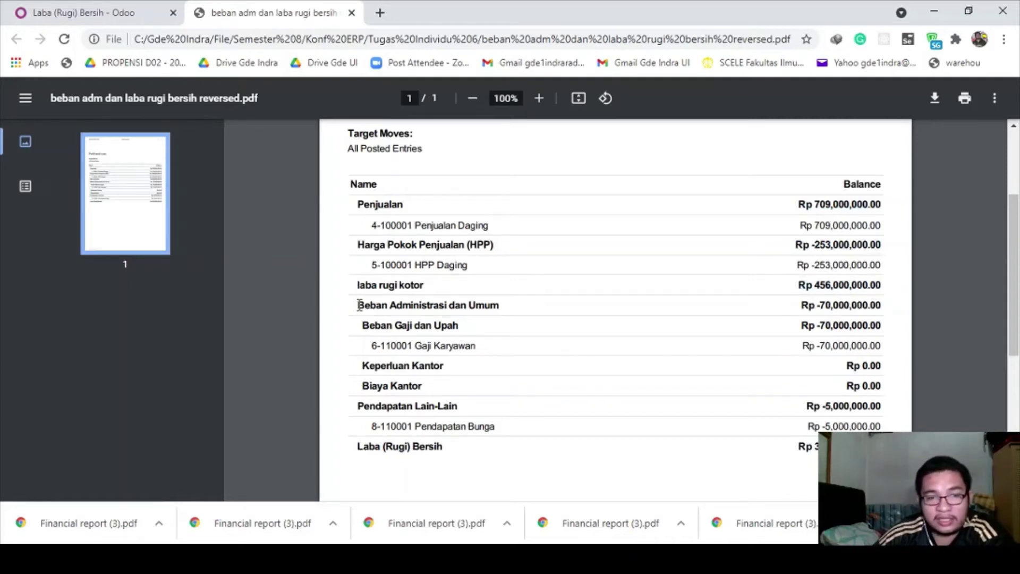
# Compare the Beban Administrasi dan Umum and Pendapatan Lain-Lain balances with laba rugi kotor in the printed report
pyautogui.moveTo(359, 305); pyautogui.dragTo(503, 310)
pyautogui.click(503, 309)
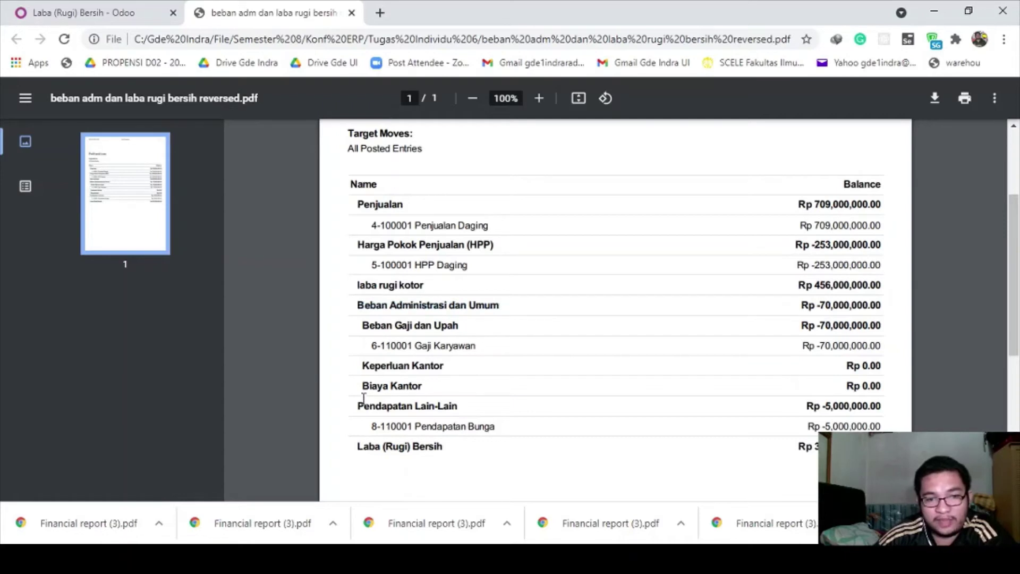
pyautogui.moveTo(357, 405); pyautogui.dragTo(470, 405)
pyautogui.moveTo(799, 304); pyautogui.dragTo(881, 314)
pyautogui.click(880, 315)
pyautogui.moveTo(802, 404); pyautogui.dragTo(878, 407)
pyautogui.click(878, 408)
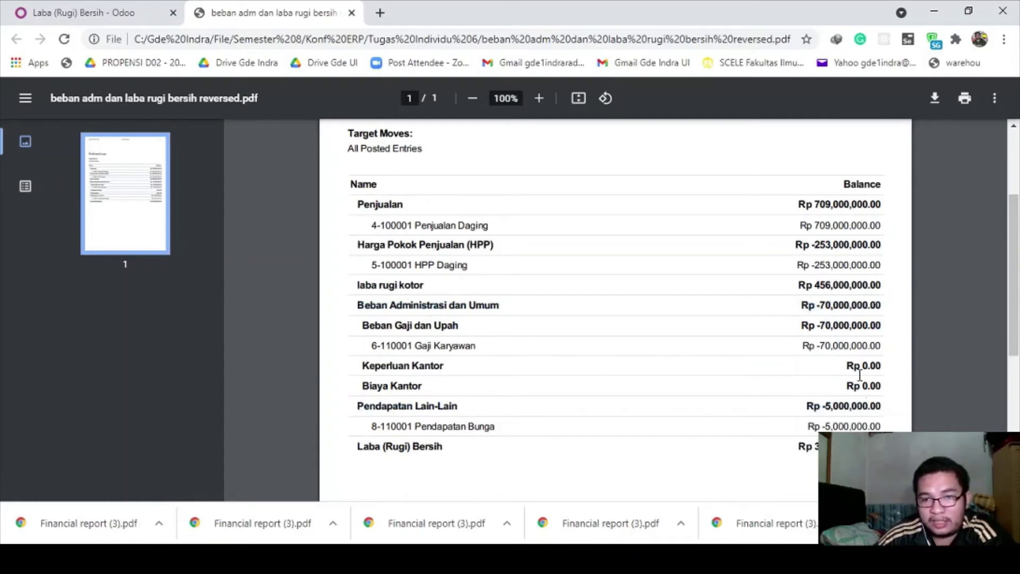
pyautogui.moveTo(798, 285); pyautogui.dragTo(882, 288)
pyautogui.click(846, 290)
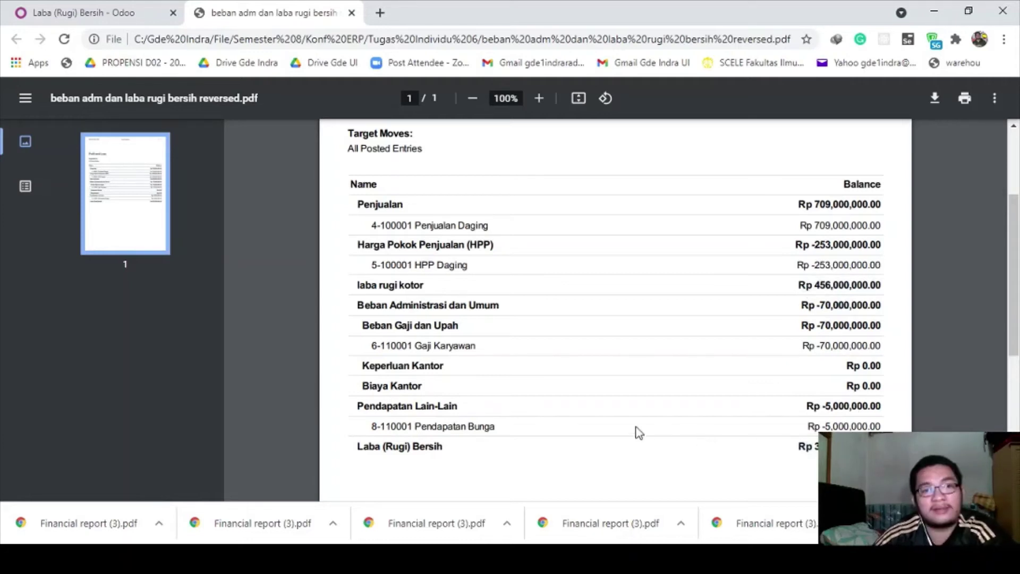
# Review the debit and credit columns in Laporan profit and Loss with debit credit.pdf, especially the Beban Administrasi dan Umum debit, and check the matching print option
pyautogui.hotkey('alt', 'Tab')
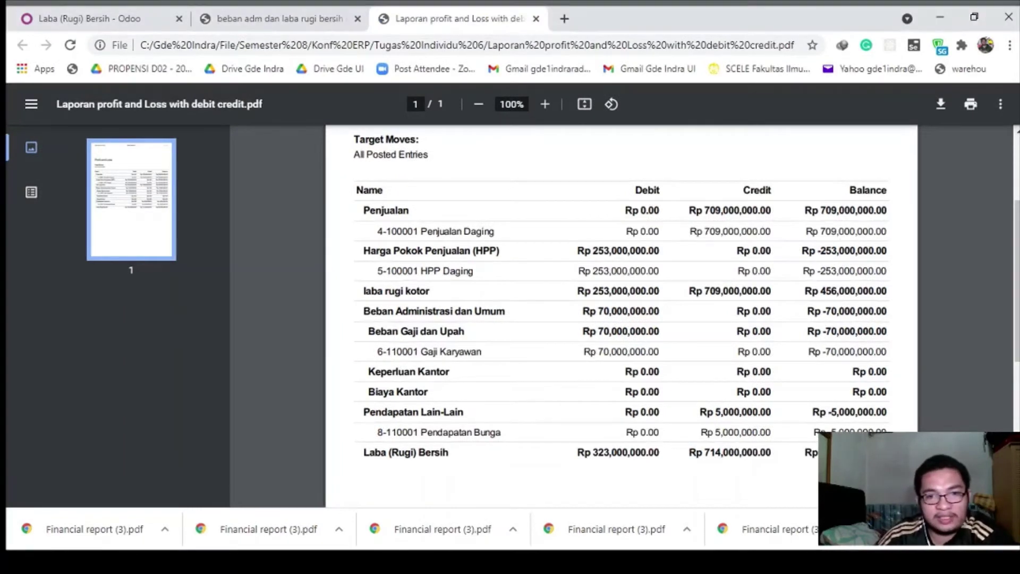
pyautogui.click(122, 15)
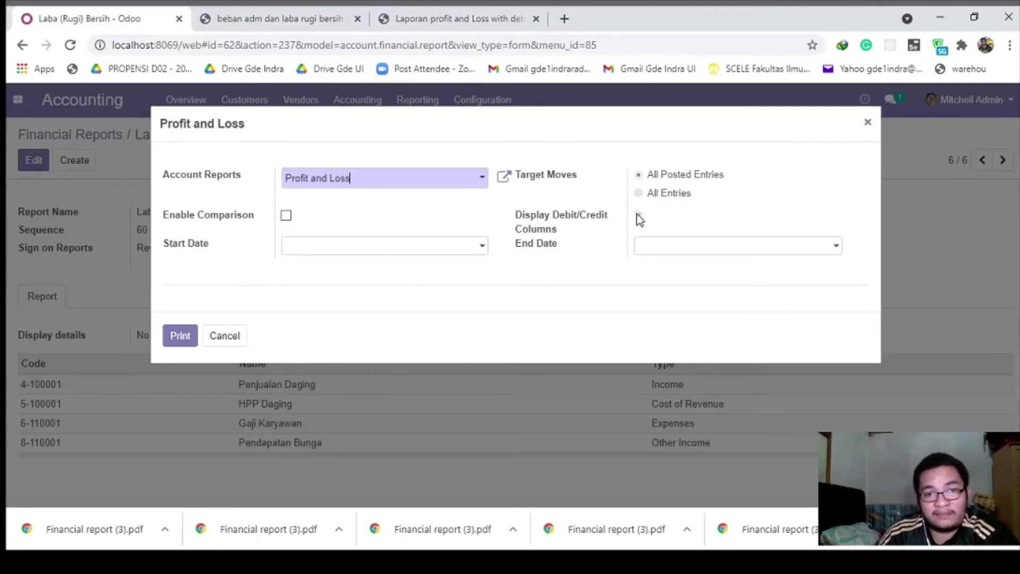
pyautogui.click(412, 15)
pyautogui.scroll(3, 706, 282)
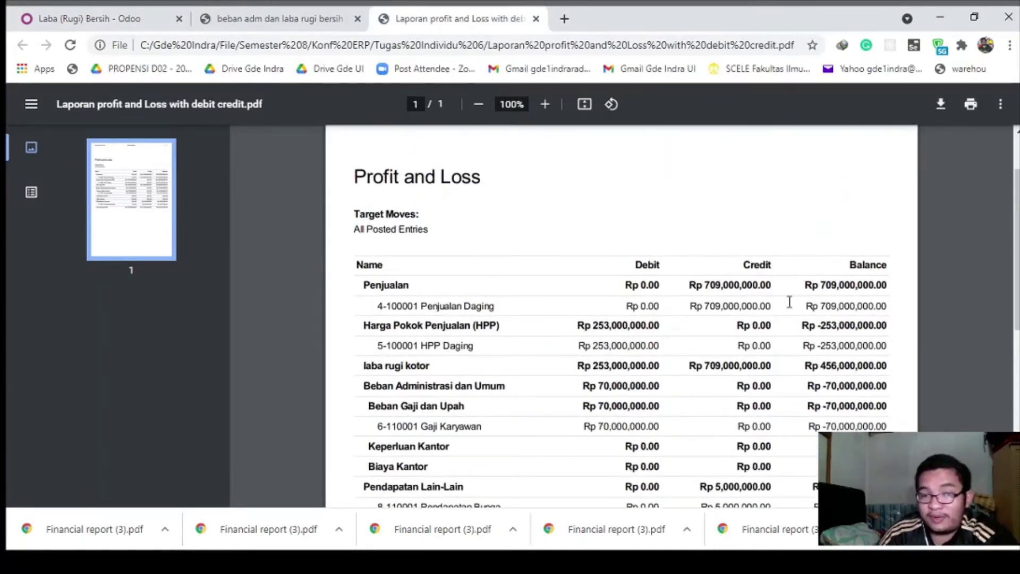
pyautogui.scroll(-3, 788, 324)
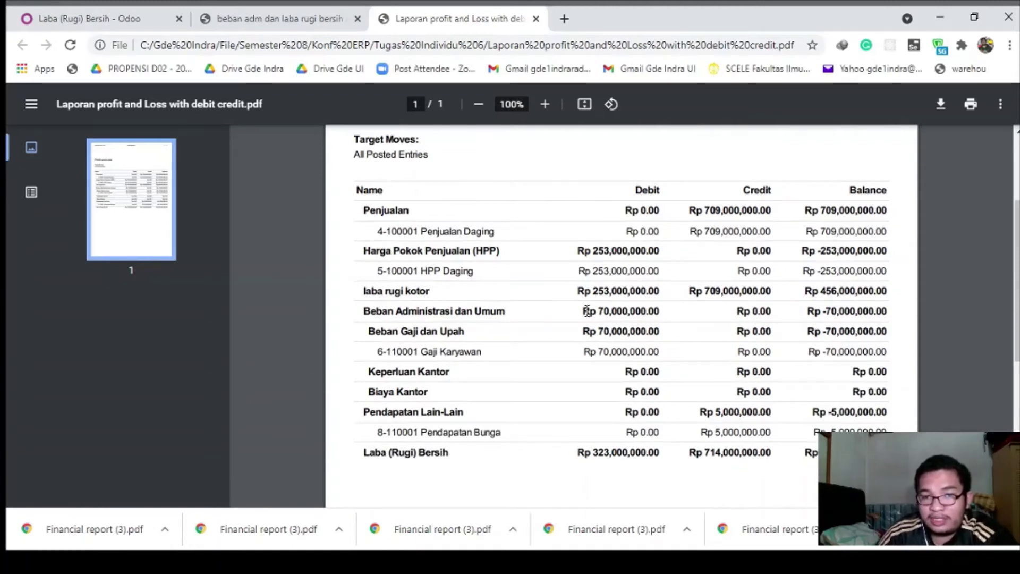
pyautogui.moveTo(584, 311); pyautogui.dragTo(660, 311)
pyautogui.click(650, 311)
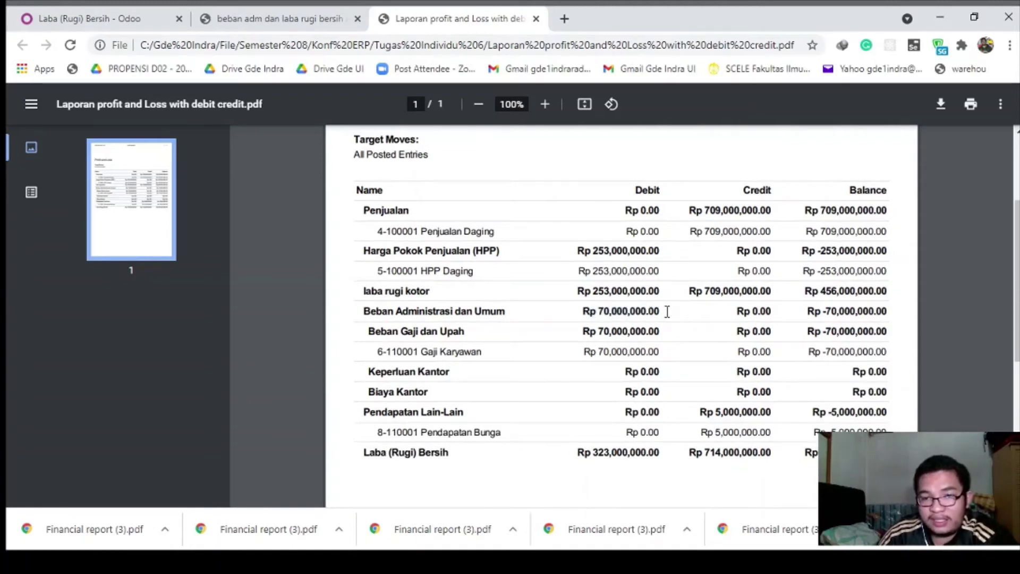
pyautogui.moveTo(581, 311); pyautogui.dragTo(659, 311)
pyautogui.click(653, 311)
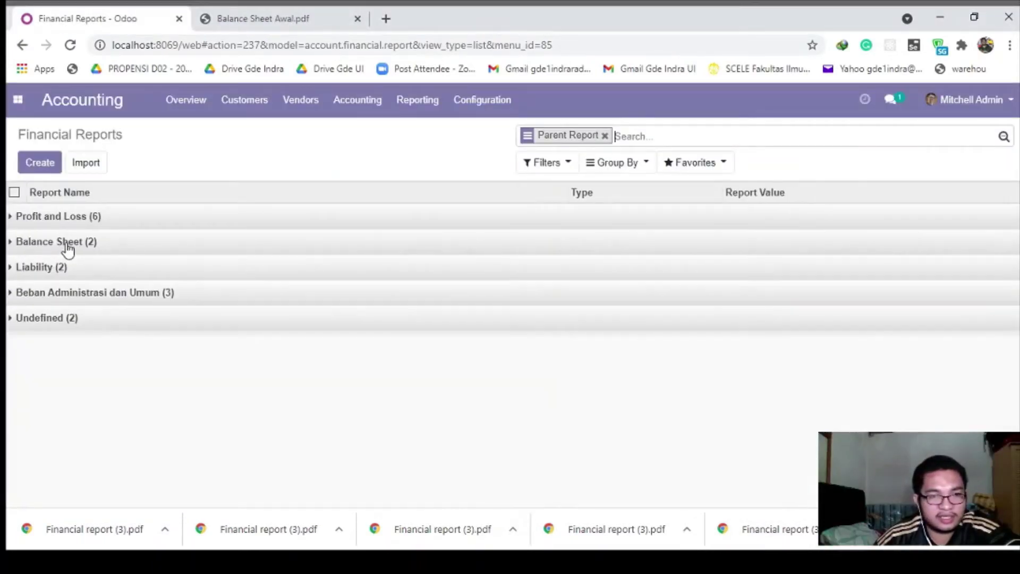
# Expand the Balance Sheet group in the Financial Reports list to view its child reports
pyautogui.doubleClick(68, 243)
pyautogui.doubleClick(63, 243)
pyautogui.doubleClick(63, 244)
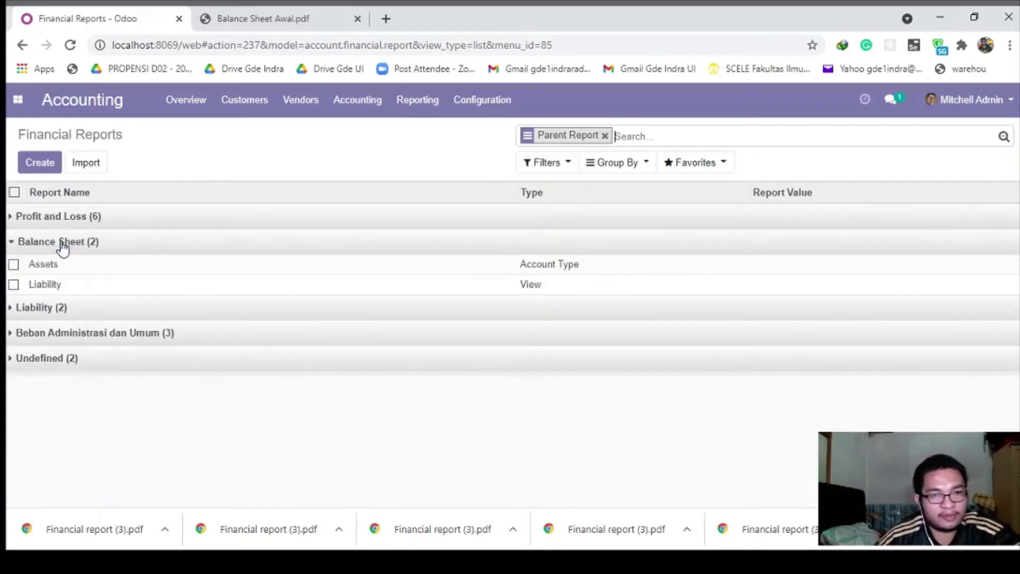
pyautogui.click(62, 243)
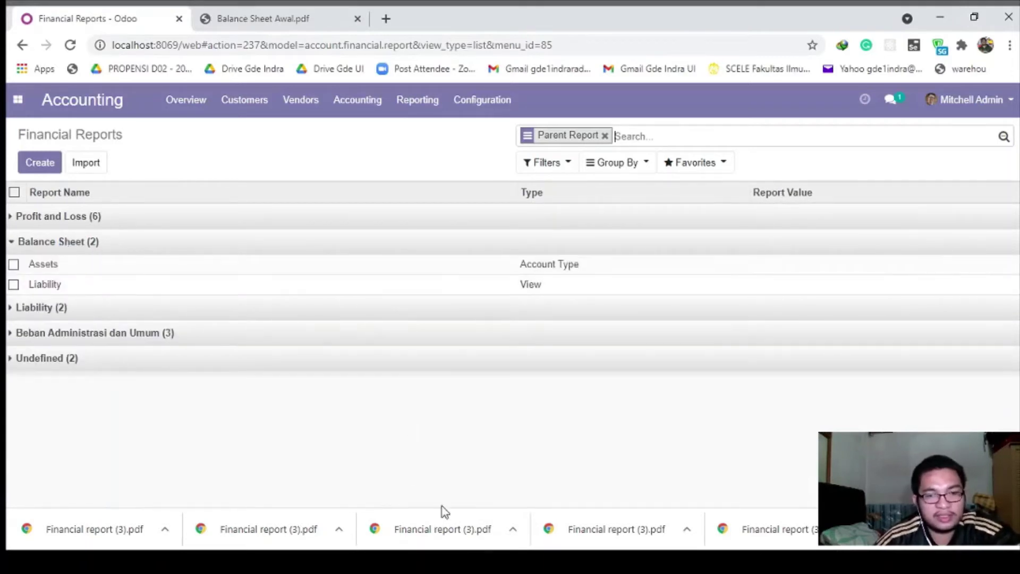
# Switch to Laporan Keuangan.xlsx in Excel and look through the account structure on the Neraca sheet
pyautogui.click(781, 562)
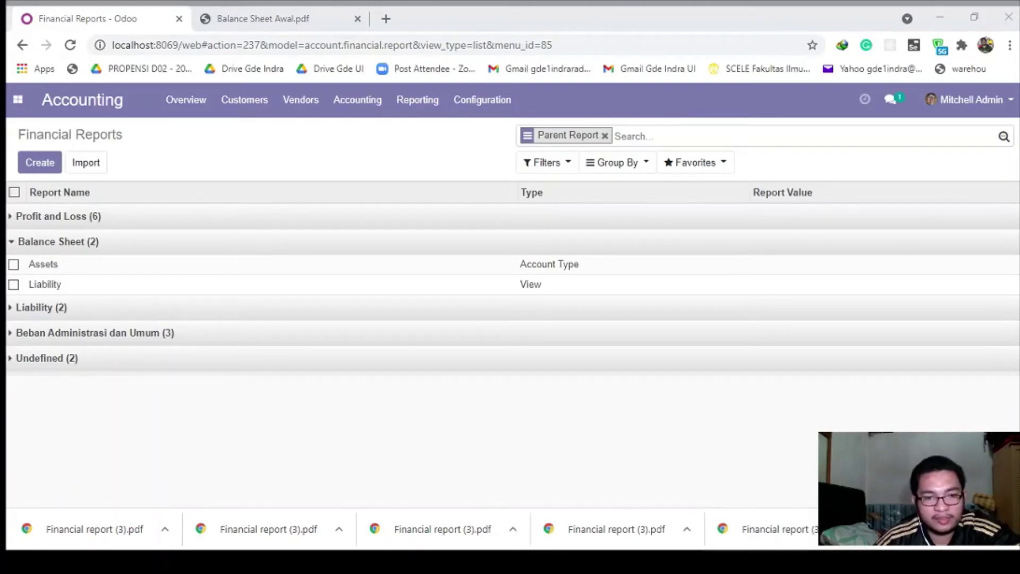
pyautogui.hotkey('alt', 'Tab')
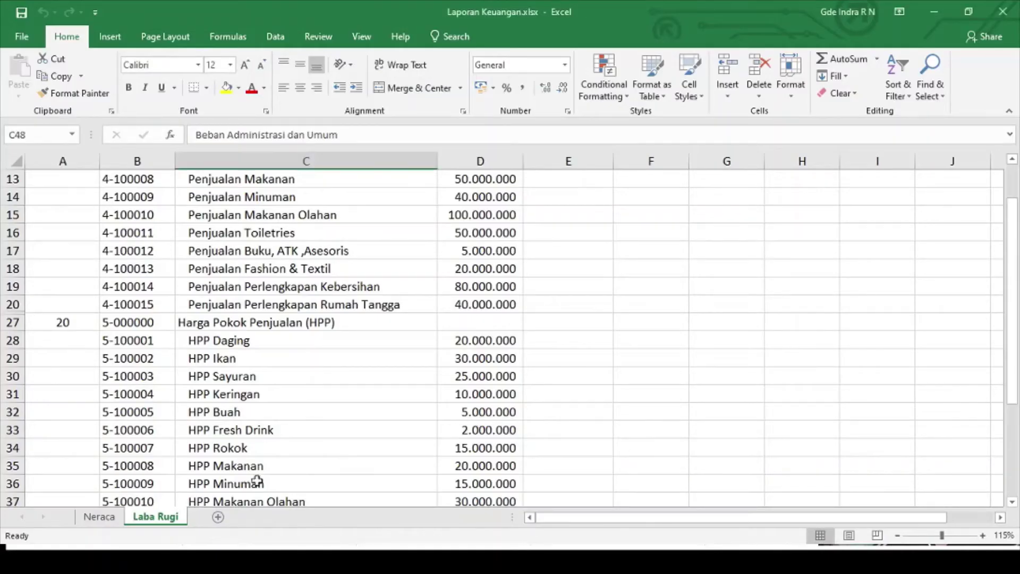
pyautogui.click(100, 517)
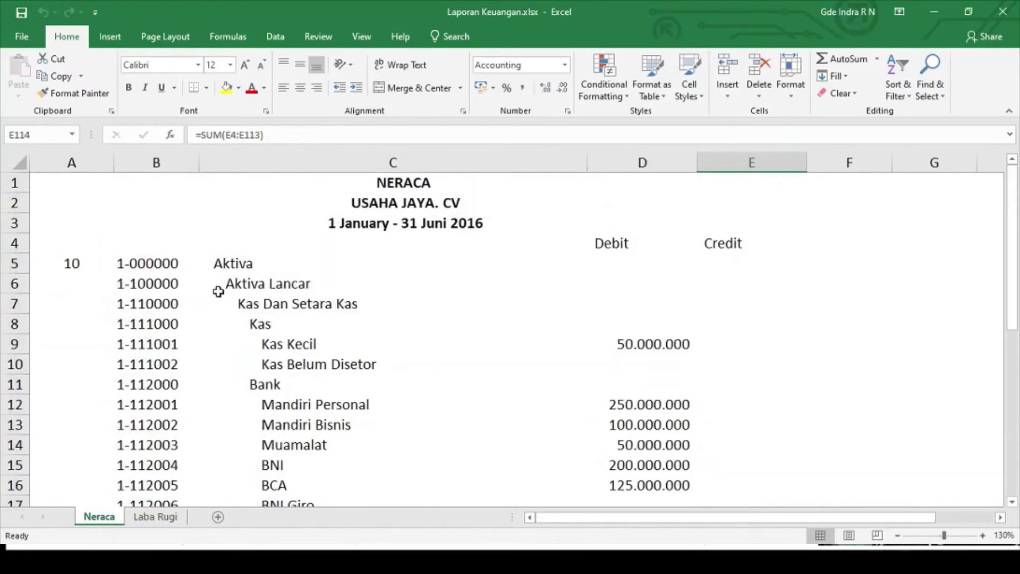
pyautogui.scroll(-1, 40, 263)
pyautogui.scroll(-16, 191, 297)
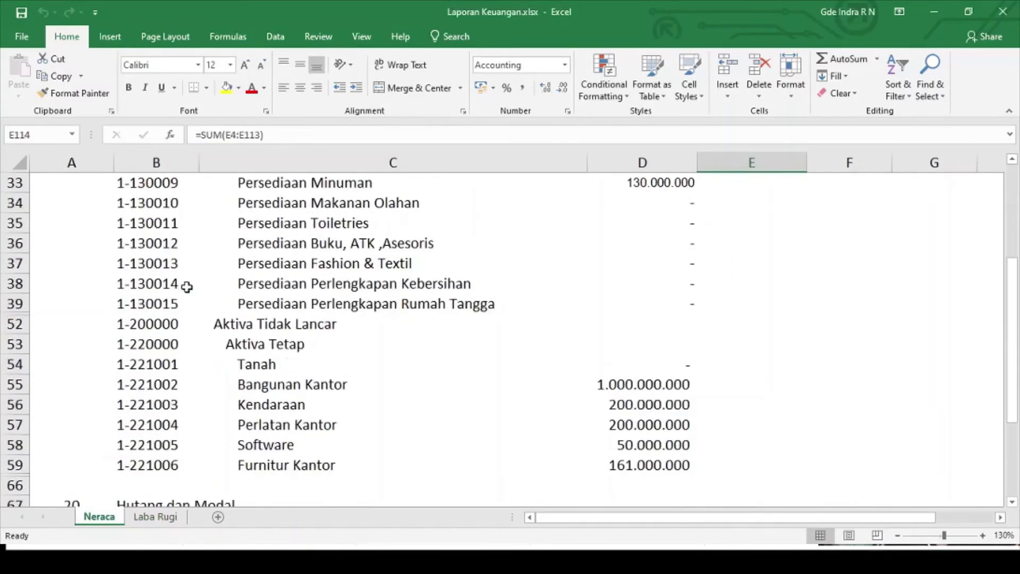
pyautogui.scroll(1, 191, 296)
pyautogui.scroll(20, 191, 295)
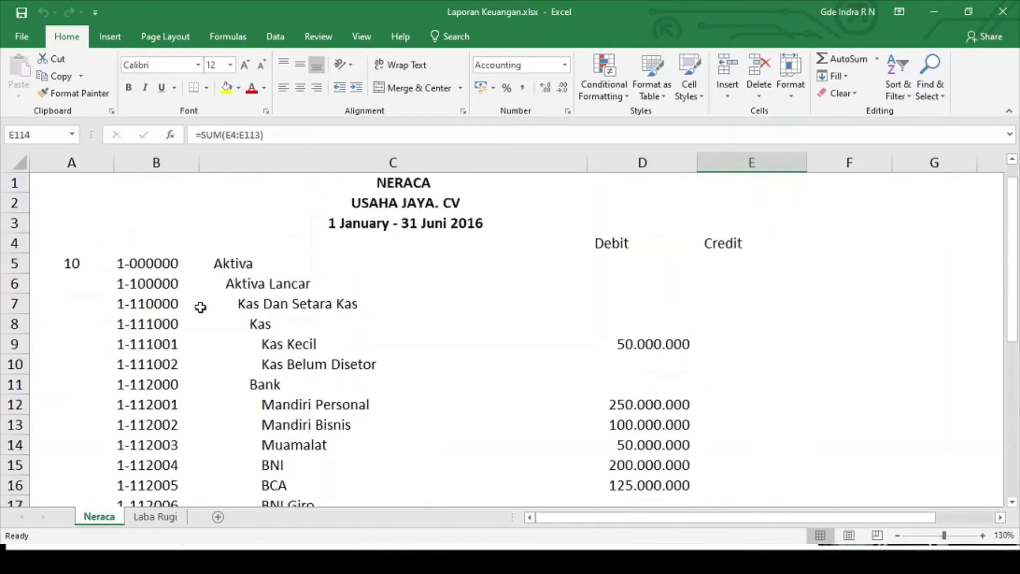
# Examine the Aktiva section of the Neraca sheet, from its sequence number and code through the Aktiva Tetap accounts
pyautogui.click(50, 265)
pyautogui.click(210, 266)
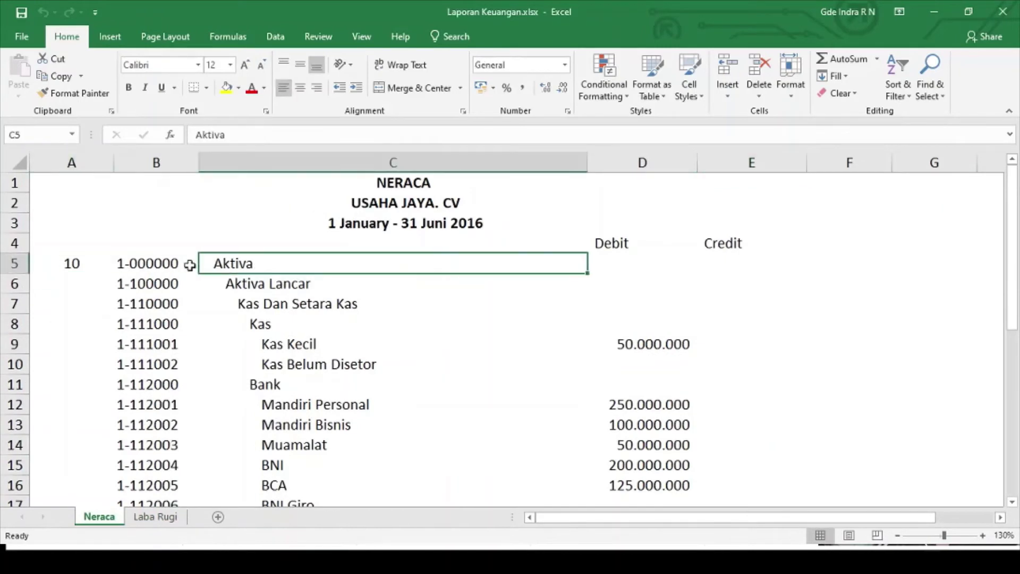
pyautogui.click(48, 265)
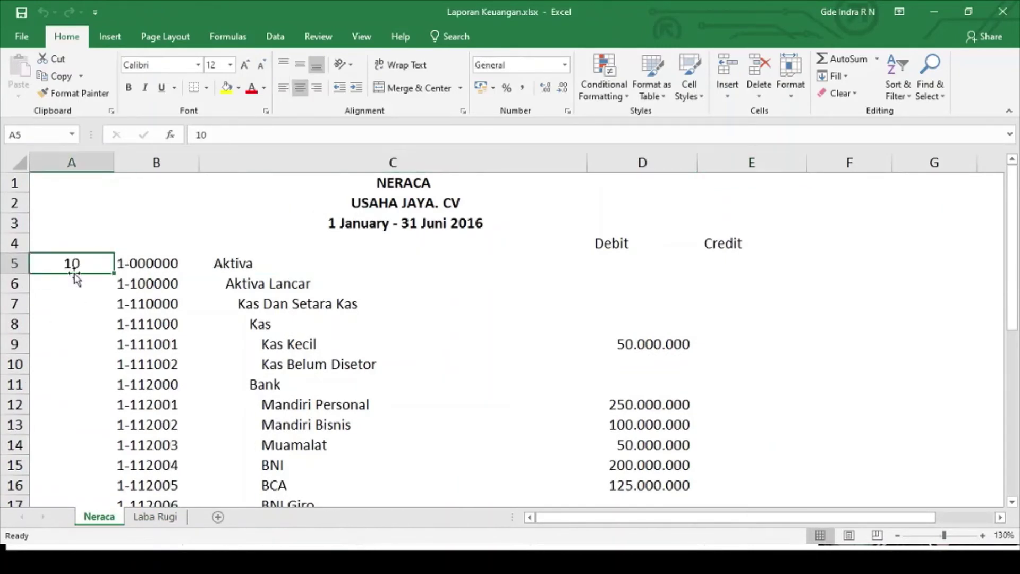
pyautogui.moveTo(73, 272); pyautogui.dragTo(597, 467)
pyautogui.scroll(-2, 604, 447)
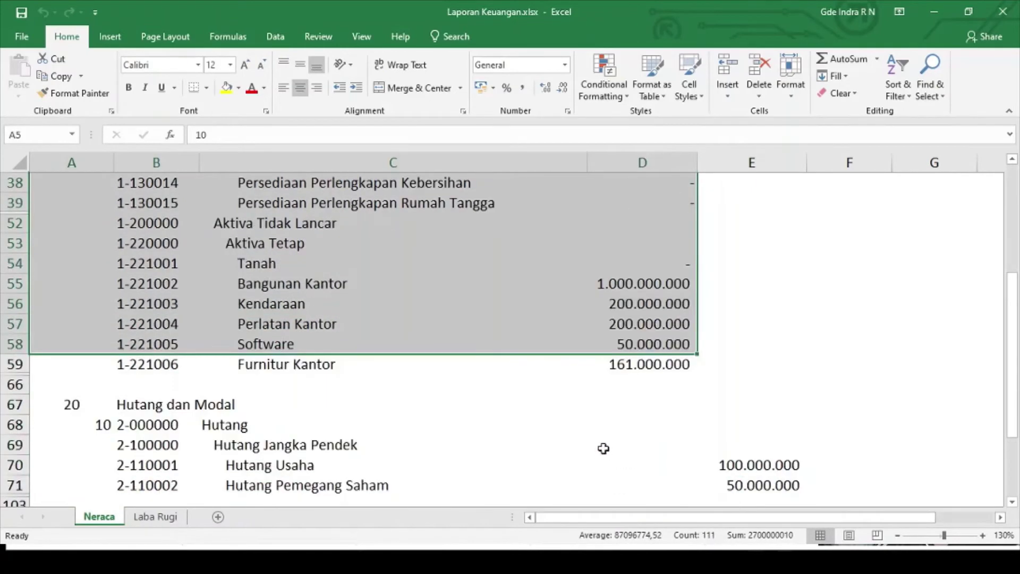
pyautogui.click(111, 366)
pyautogui.scroll(12, 122, 365)
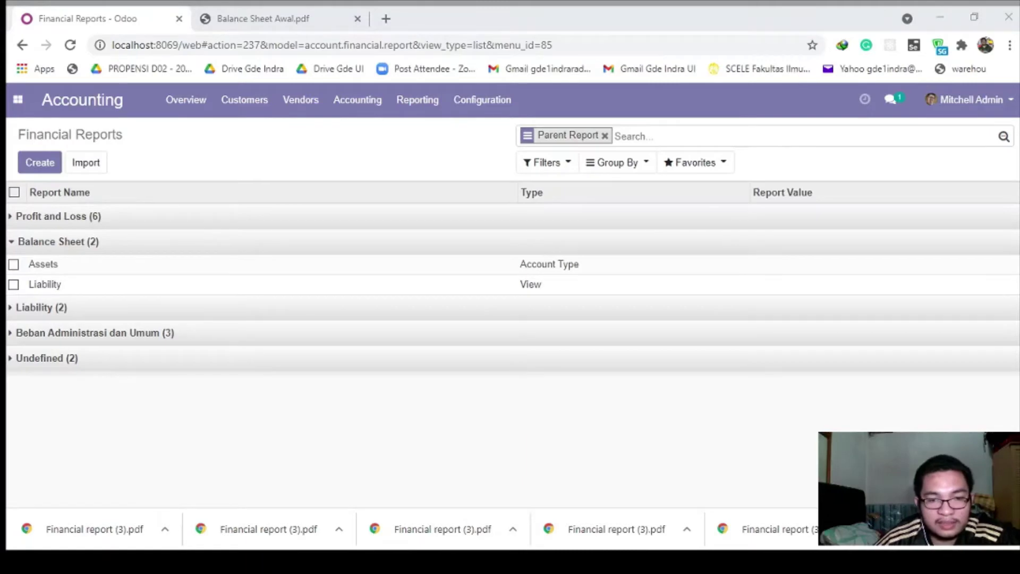
# Switch to the text notes and change the sign on report entry for Aktiva in the Balance Sheet section to "default"
pyautogui.hotkey('alt', 'Tab')
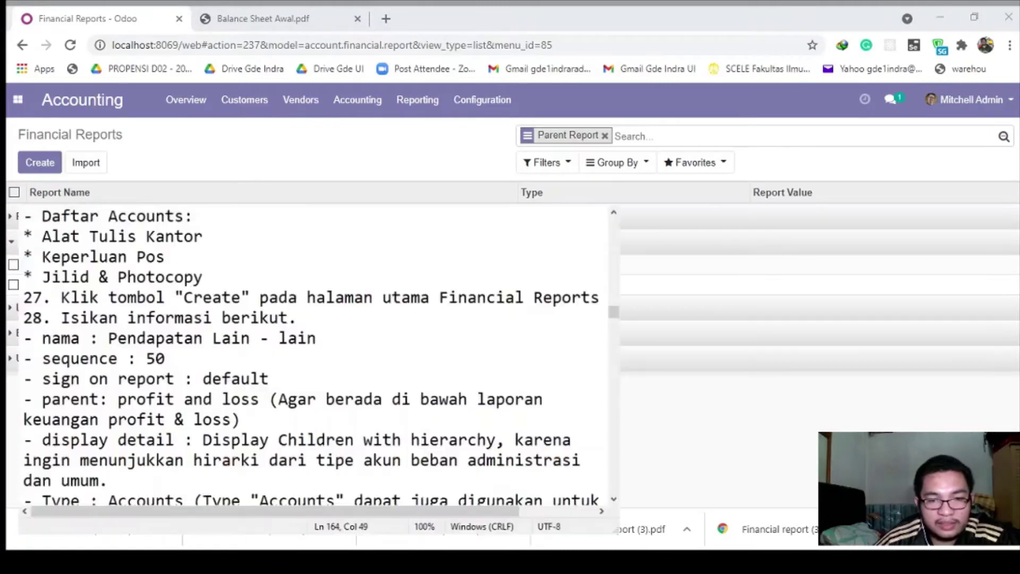
pyautogui.scroll(-10, 169, 444)
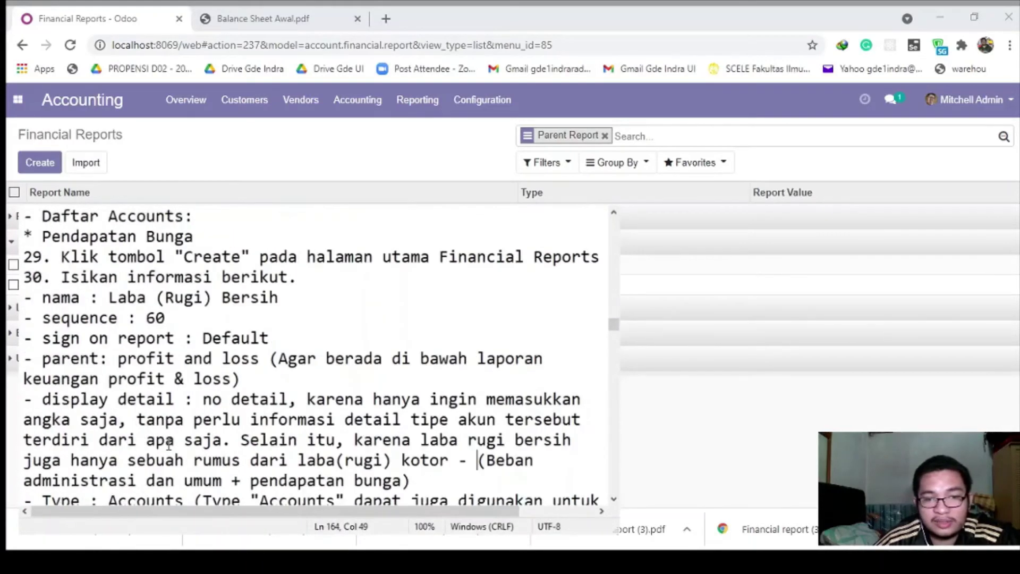
pyautogui.scroll(-2, 168, 444)
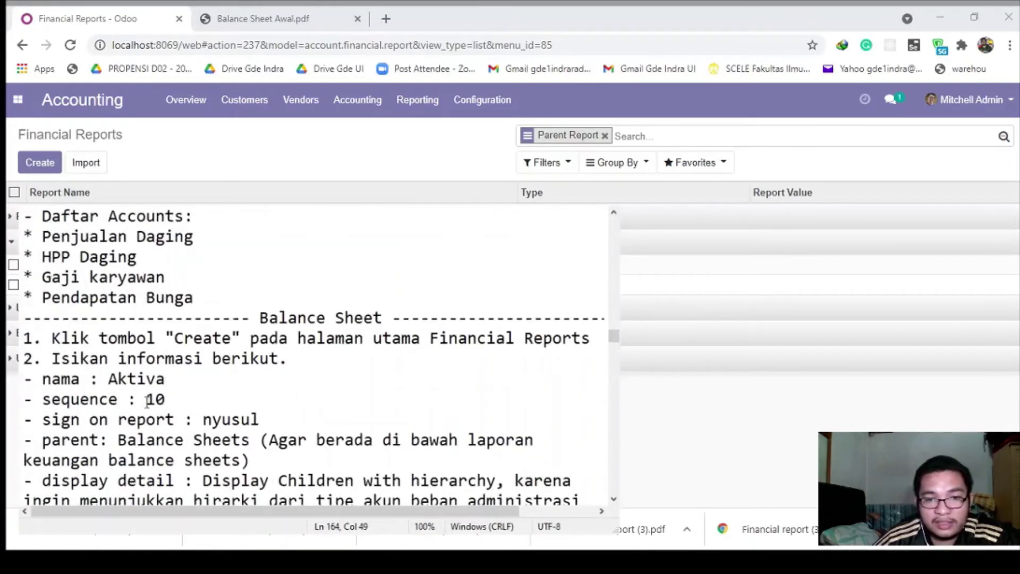
pyautogui.moveTo(24, 379); pyautogui.dragTo(186, 404)
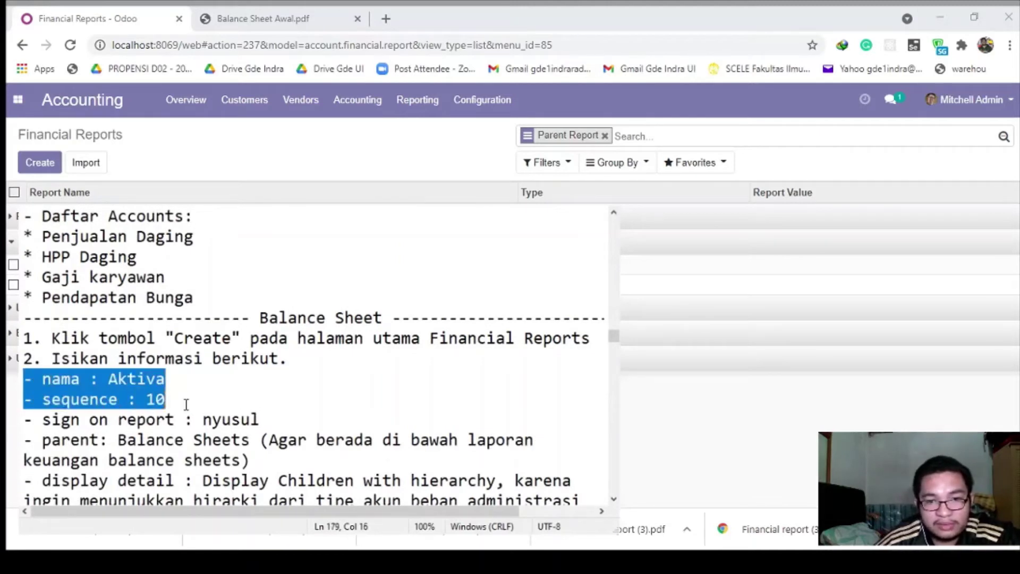
pyautogui.click(268, 419)
pyautogui.press('BackSpace')
pyautogui.press('BackSpace')
pyautogui.press('BackSpace')
pyautogui.press('BackSpace')
pyautogui.press('BackSpace')
pyautogui.press('BackSpace')
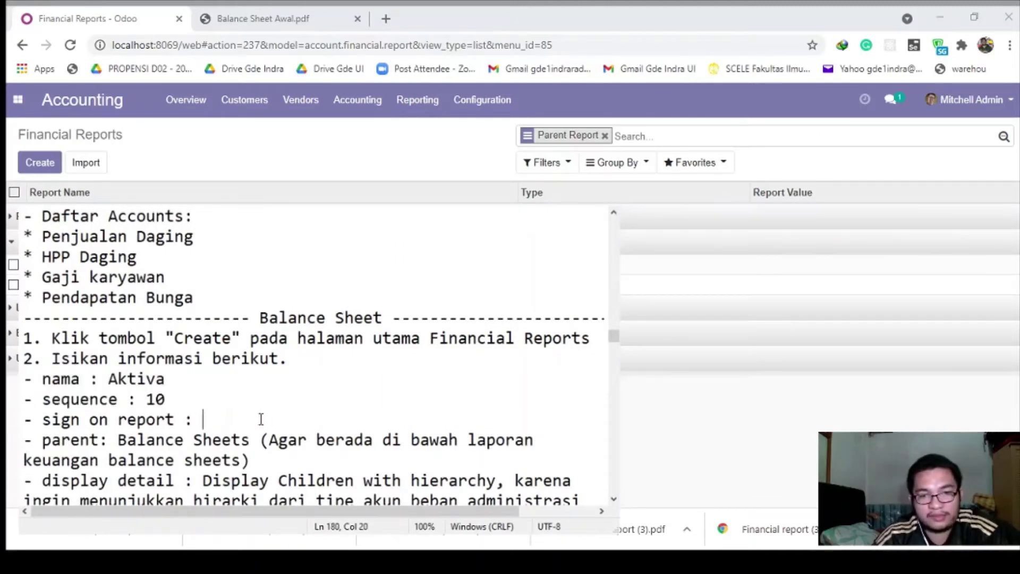
pyautogui.write('defaukt')
pyautogui.press('BackSpace')
pyautogui.press('BackSpace')
pyautogui.write('lt')
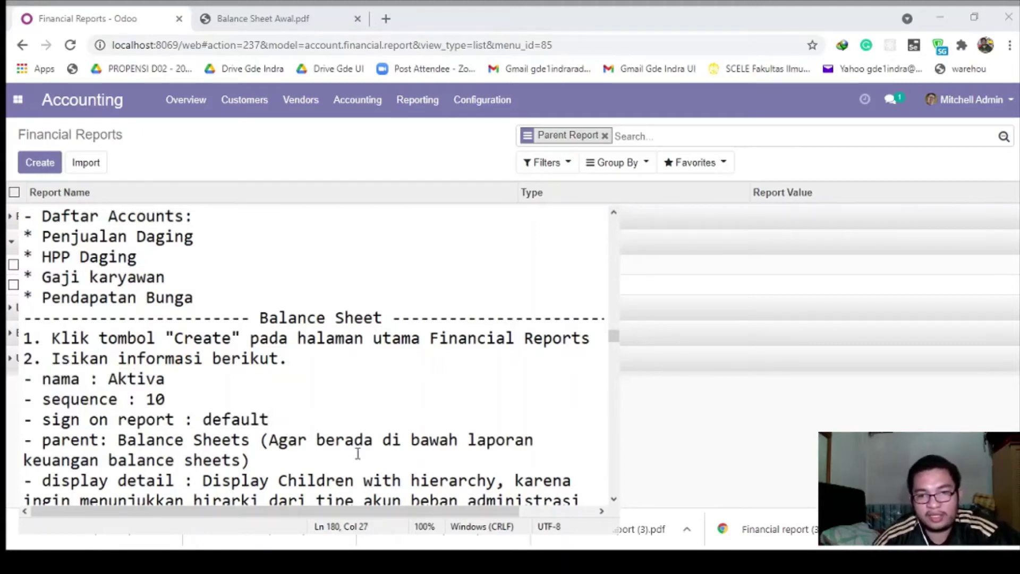
# Review the Aktiva entry in the notes, then start a new financial report in Odoo named Aktiva with sequence 10
pyautogui.scroll(-1, 320, 434)
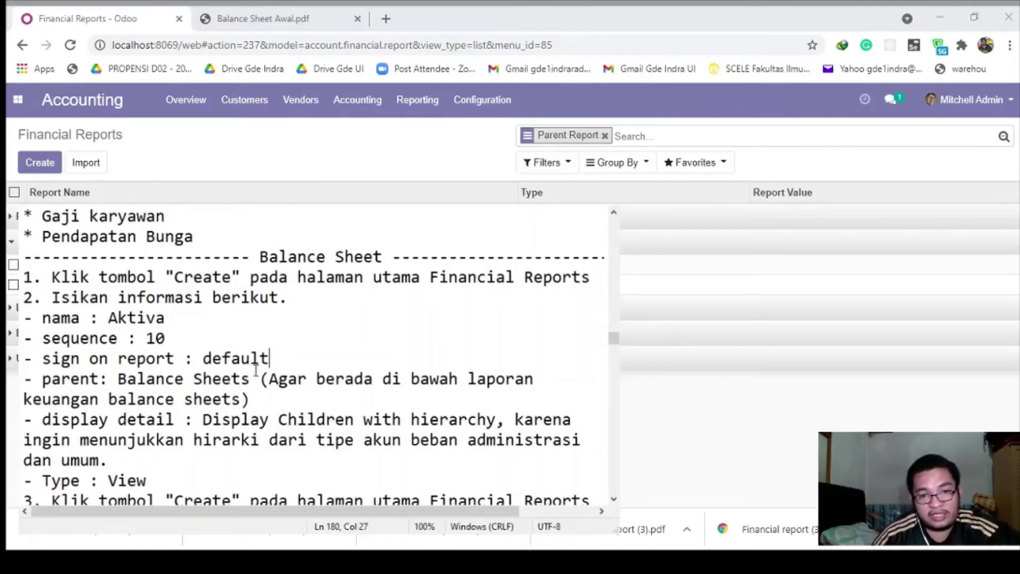
pyautogui.scroll(-1, 255, 370)
pyautogui.click(157, 419)
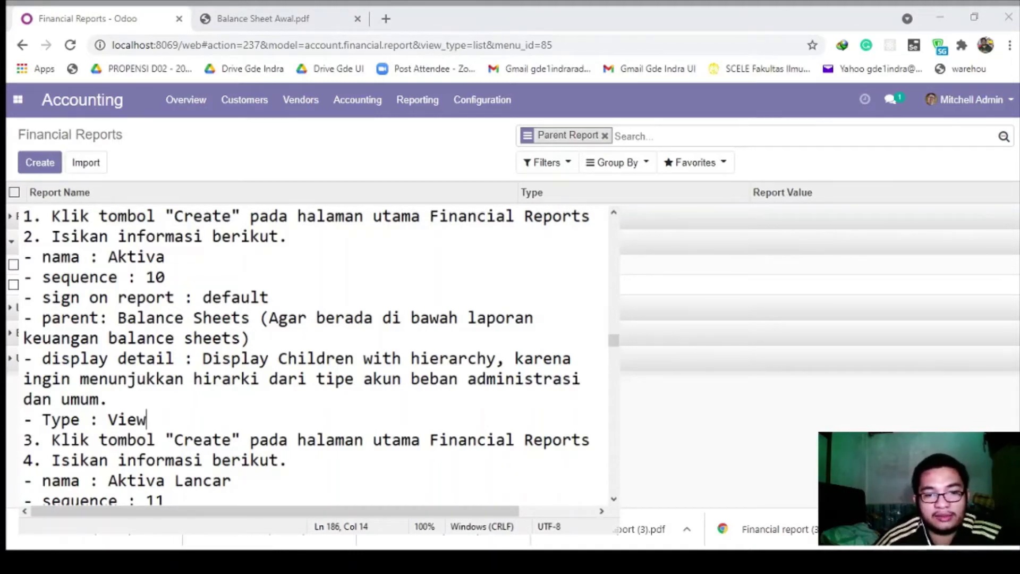
pyautogui.click(51, 165)
pyautogui.write('A')
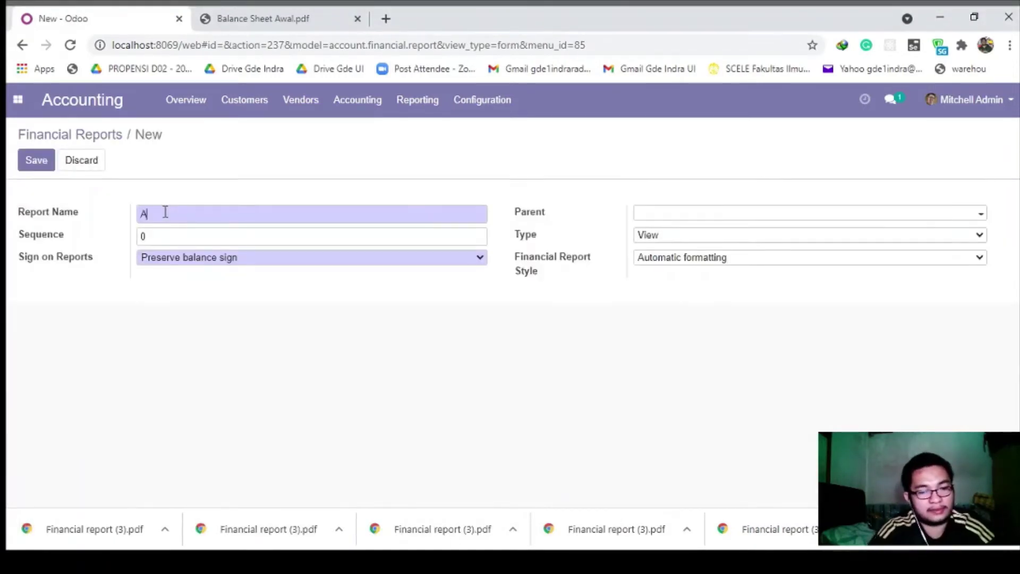
pyautogui.write('ktiva')
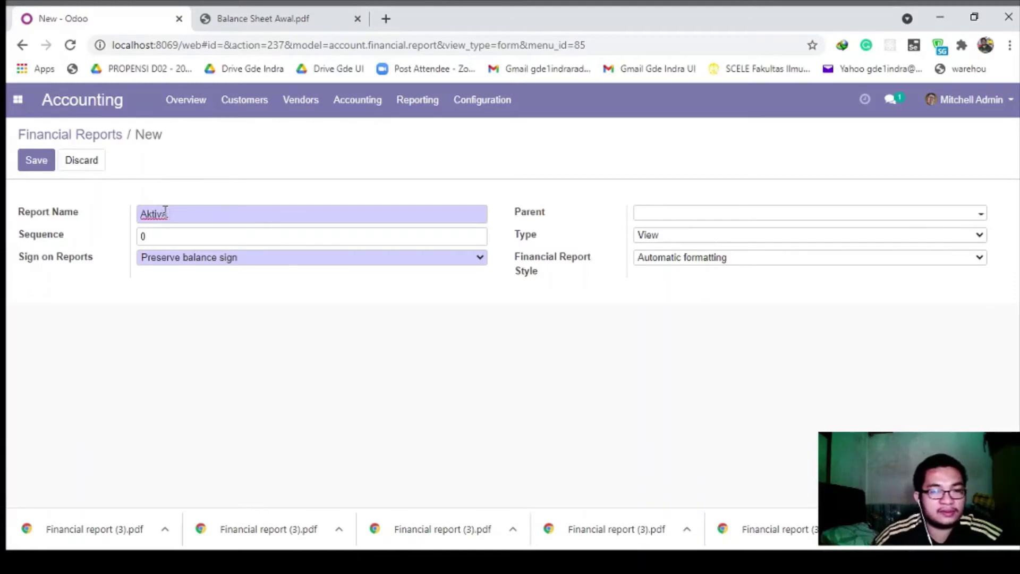
pyautogui.click(333, 238)
pyautogui.press('BackSpace')
pyautogui.write('10')
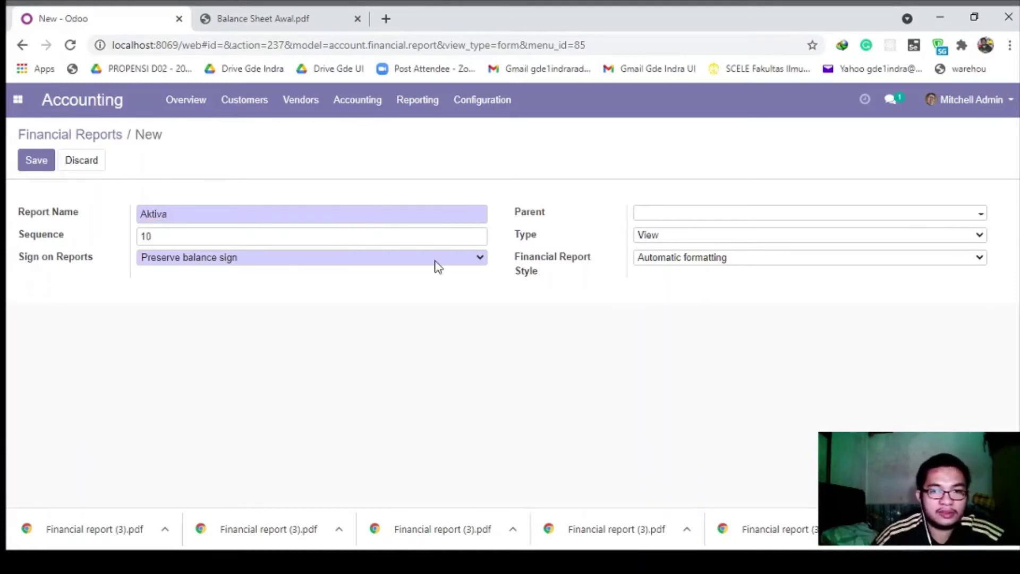
# Set Balance Sheet as the parent of the Aktiva report, save it and return to the Financial Reports list
pyautogui.click(672, 217)
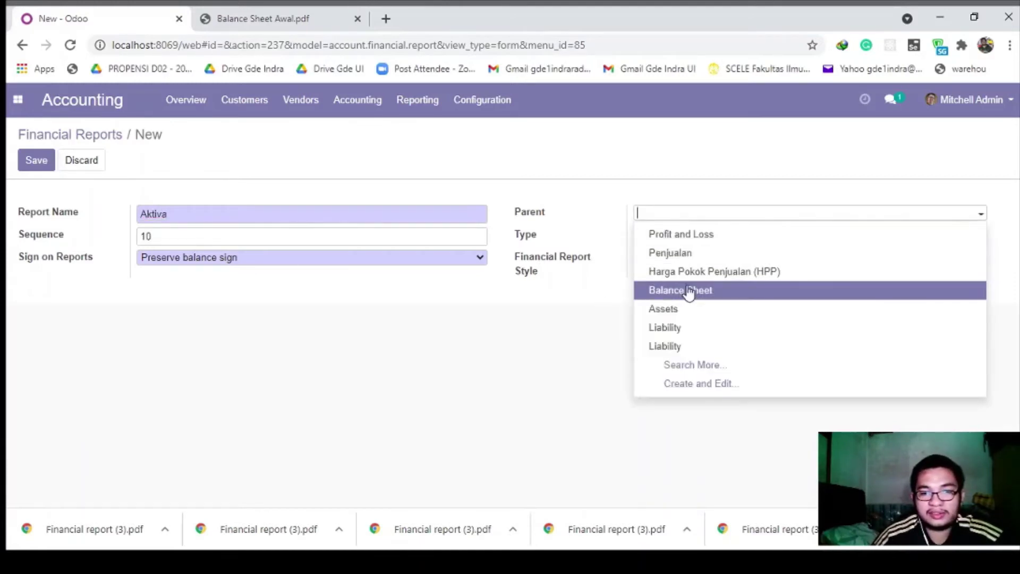
pyautogui.click(691, 290)
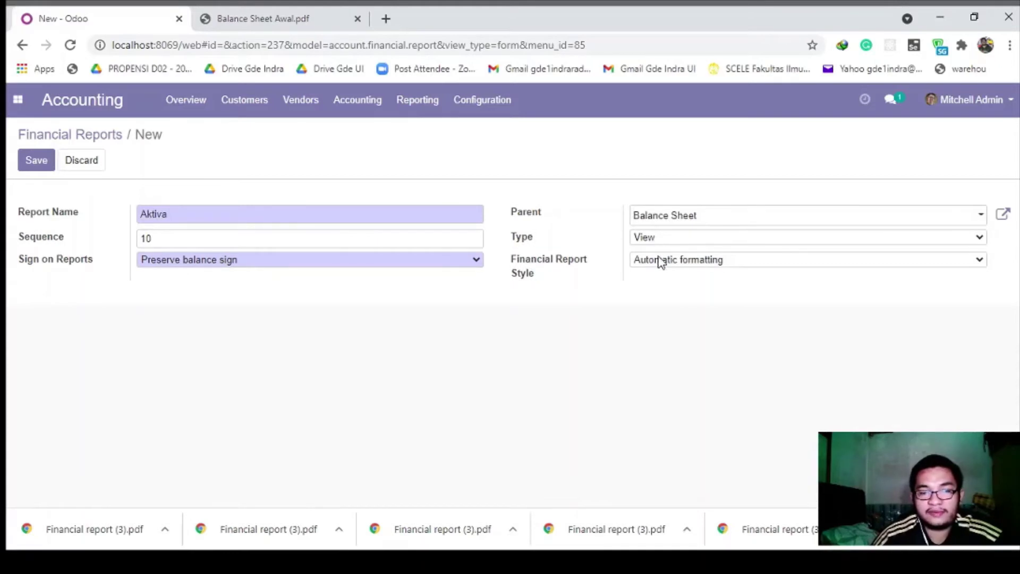
pyautogui.click(37, 161)
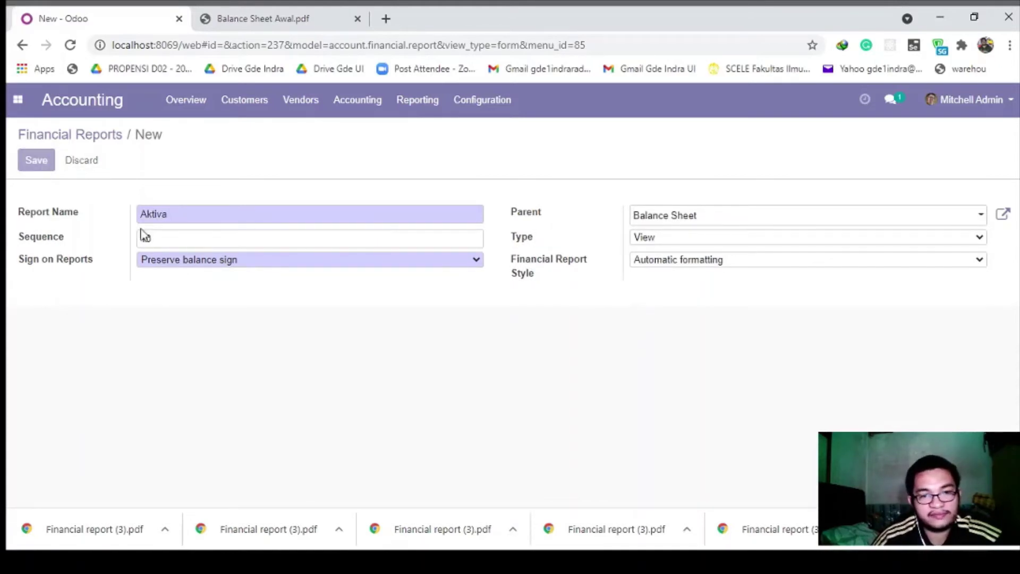
pyautogui.click(79, 140)
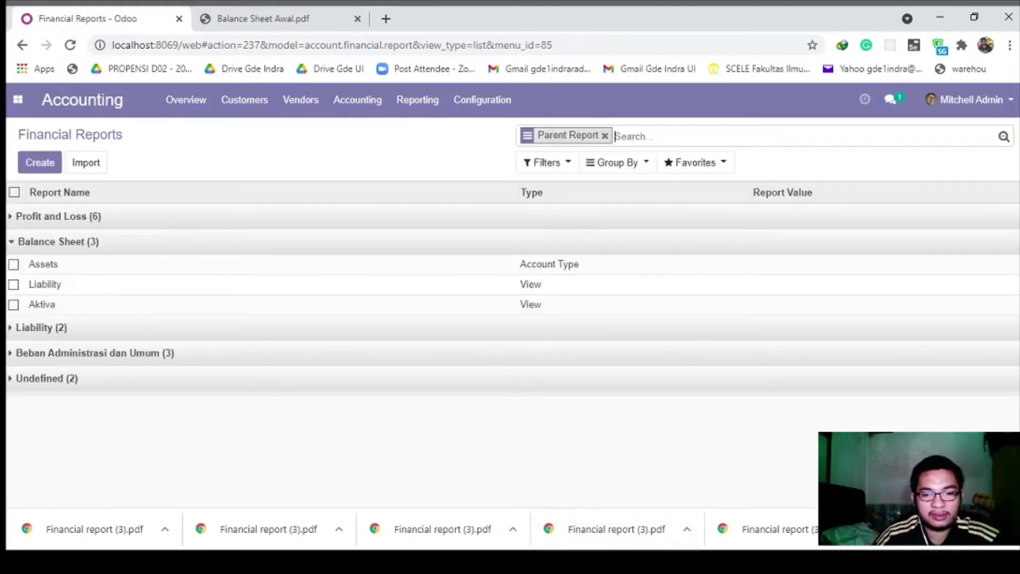
# Switch to the text notes and change the sign on report entry for Aktiva Lancar to "default"
pyautogui.hotkey('alt', 'Tab')
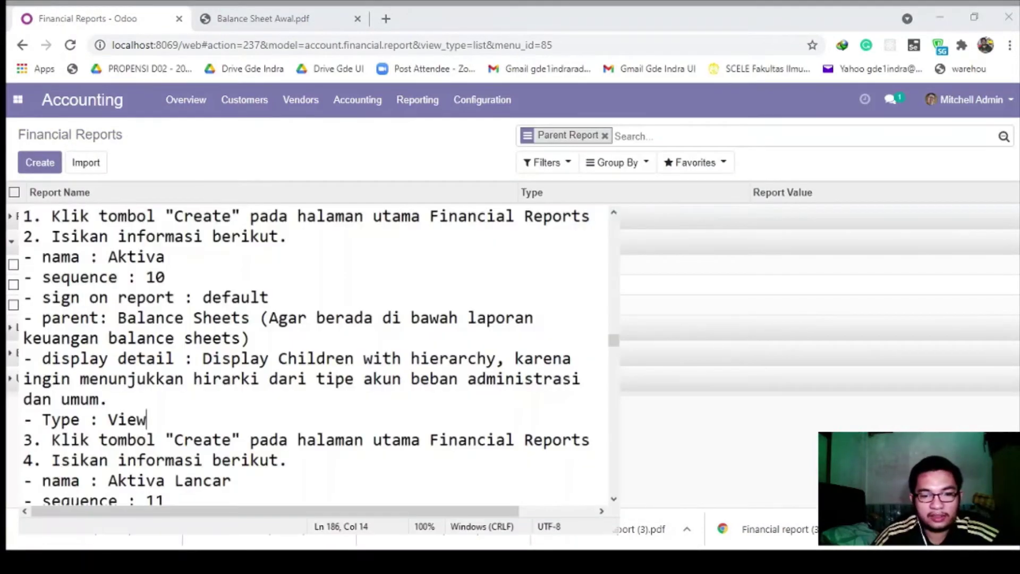
pyautogui.scroll(-2, 86, 407)
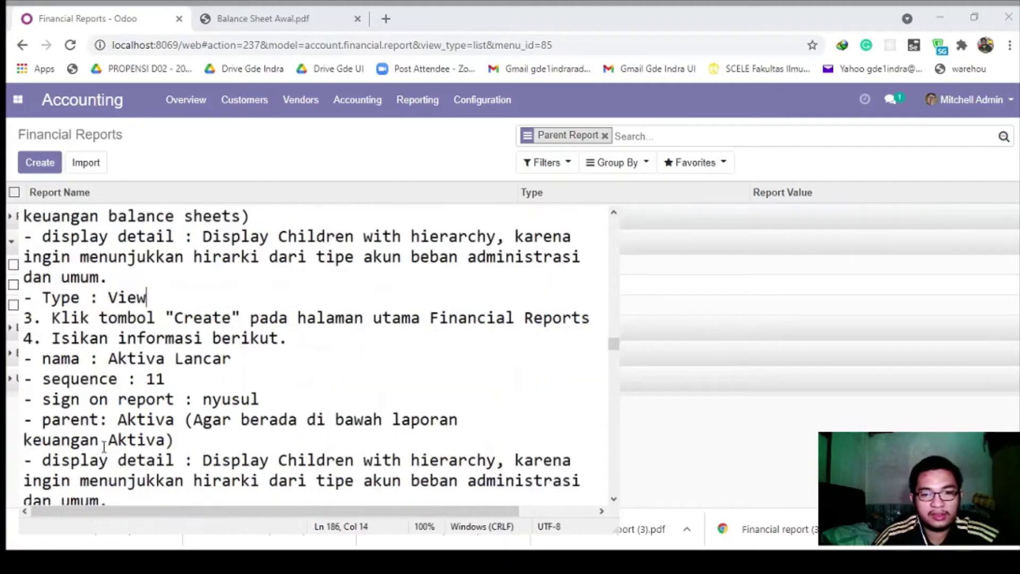
pyautogui.moveTo(261, 404); pyautogui.dragTo(203, 403)
pyautogui.press('BackSpace')
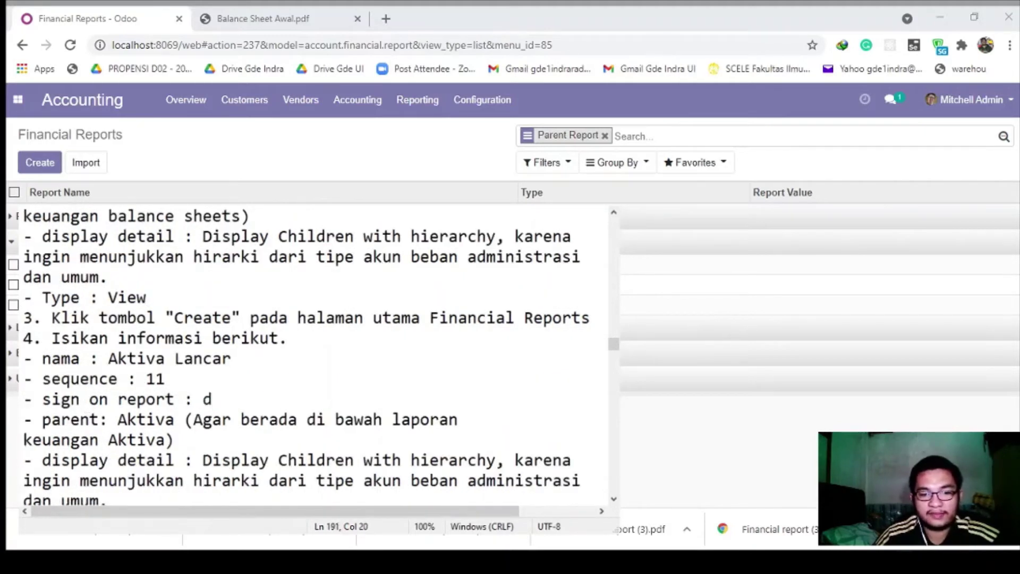
pyautogui.write('defaukt')
pyautogui.press('BackSpace')
pyautogui.press('BackSpace')
pyautogui.write('lt')
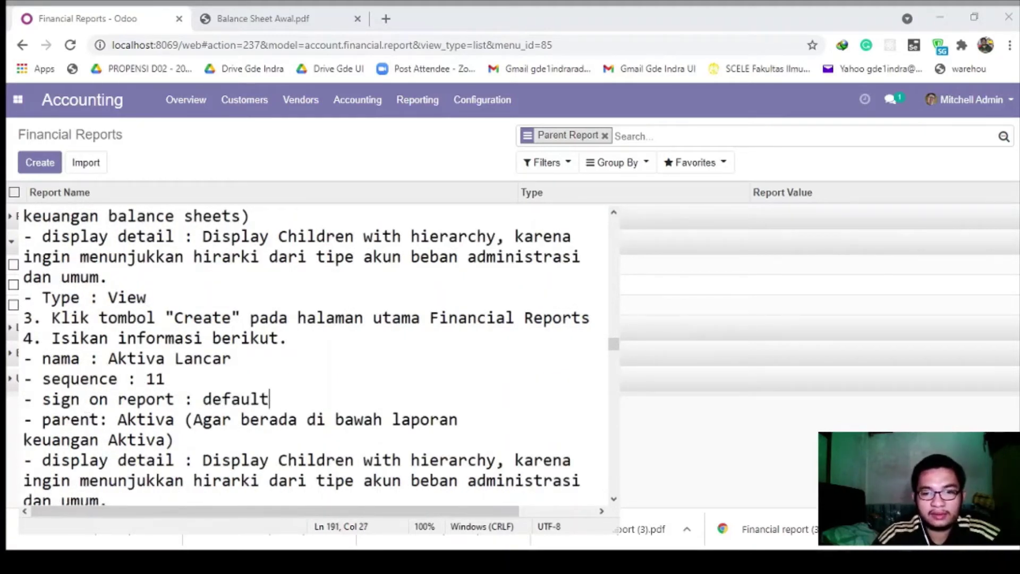
# Switch back to Odoo and start a new financial report named Aktiva Lancar with sequence 11
pyautogui.scroll(-2, 445, 425)
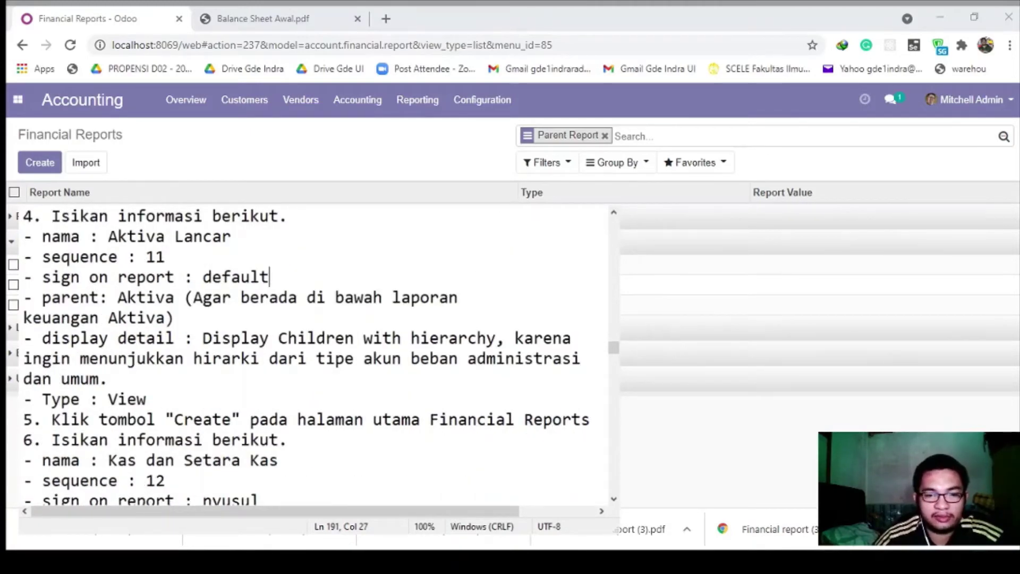
pyautogui.hotkey('alt', 'Tab')
pyautogui.click(31, 166)
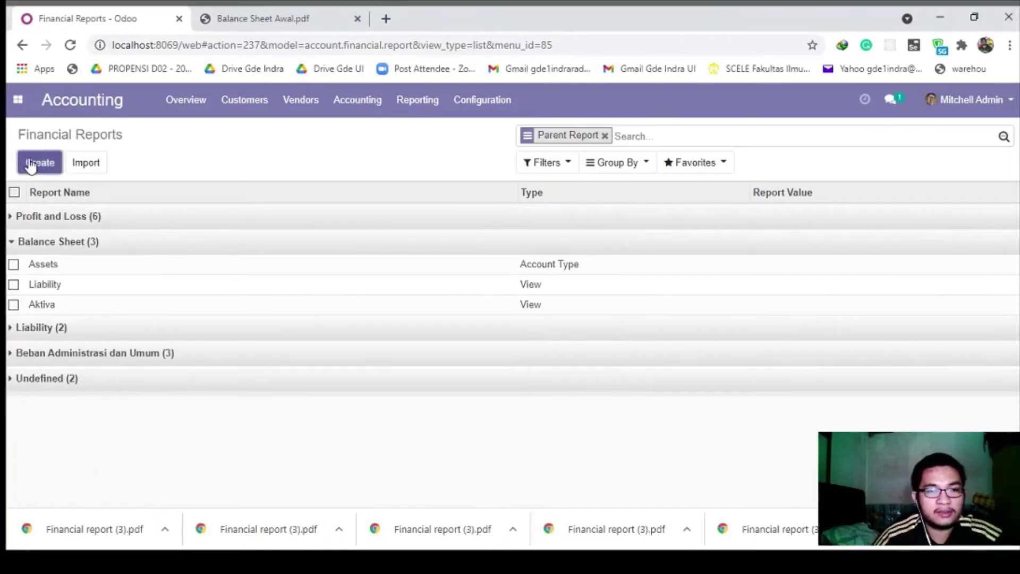
pyautogui.write('Ak')
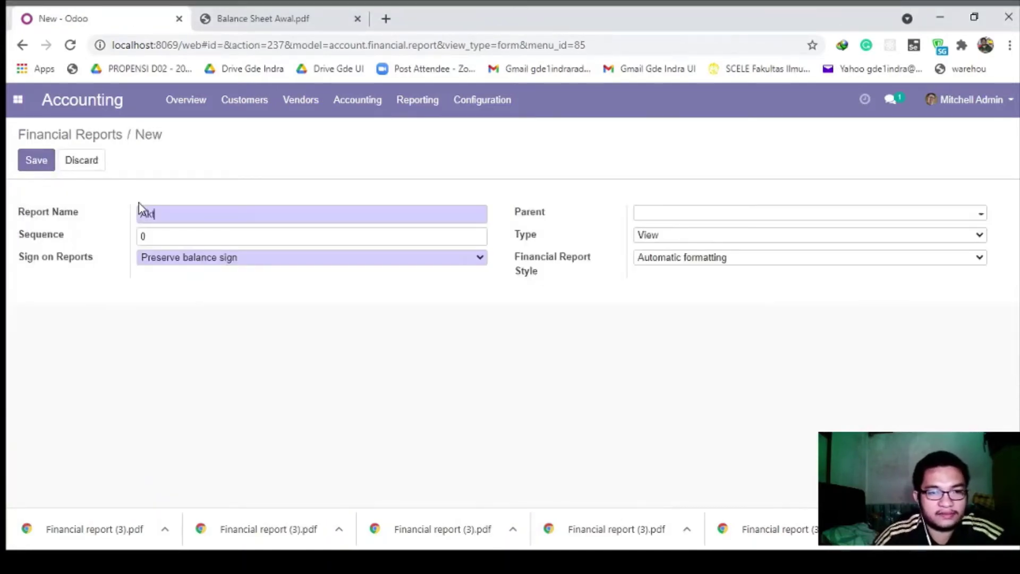
pyautogui.write('tuva')
pyautogui.press('BackSpace')
pyautogui.write('a ')
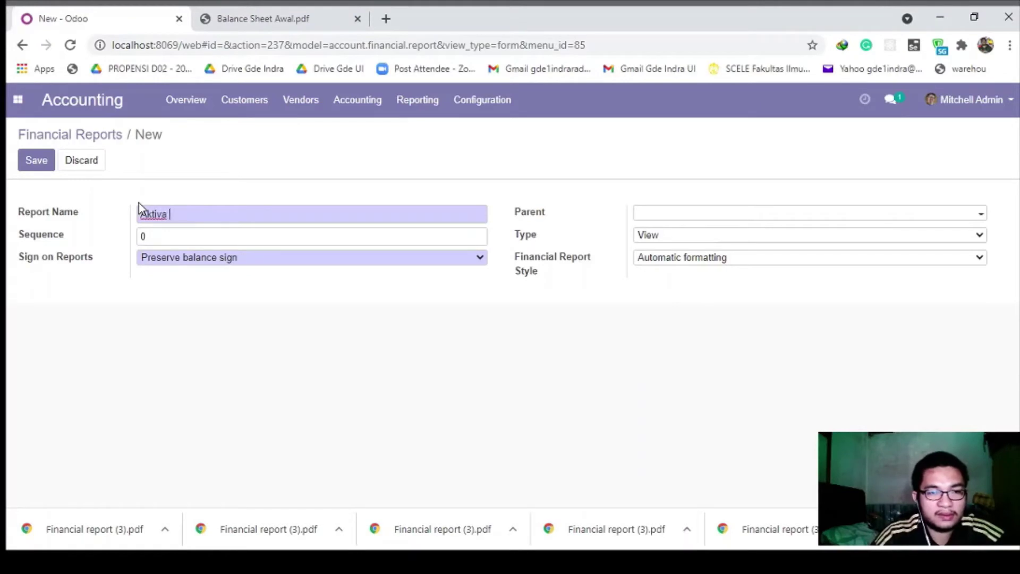
pyautogui.write('Lancar')
pyautogui.click(186, 237)
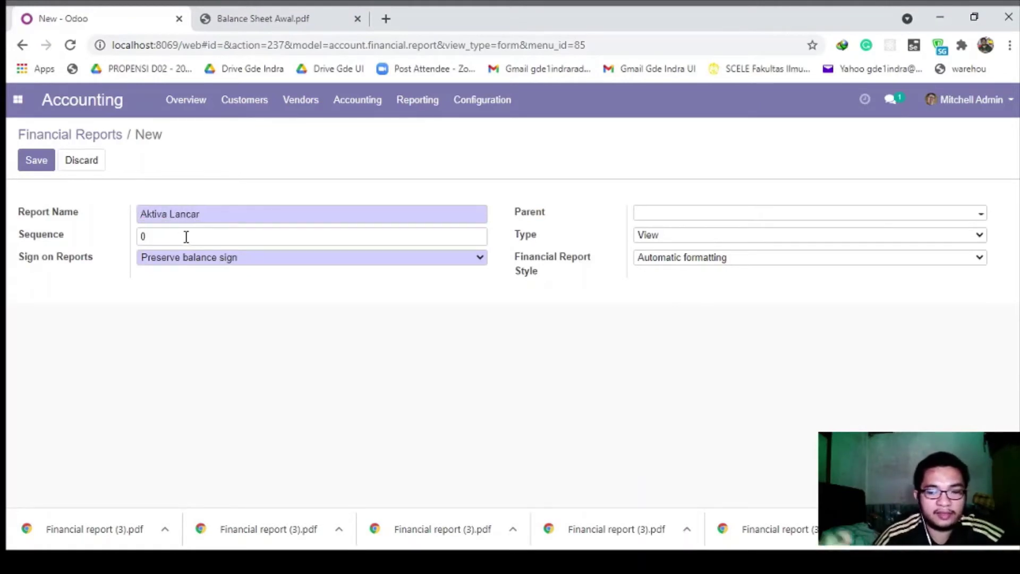
pyautogui.press('BackSpace')
pyautogui.write('11')
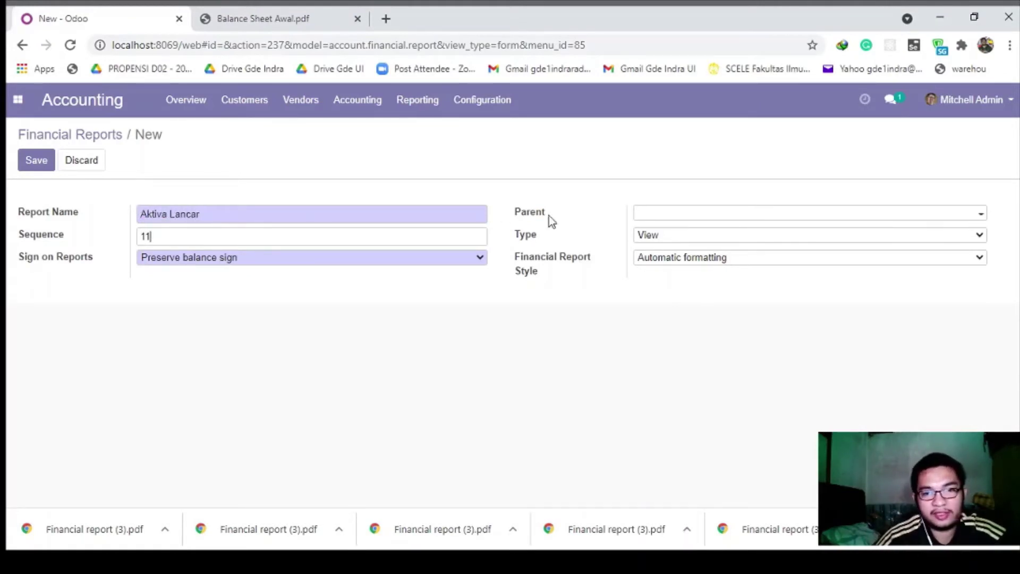
# Set Aktiva as the parent of the Aktiva Lancar report and save it
pyautogui.click(644, 215)
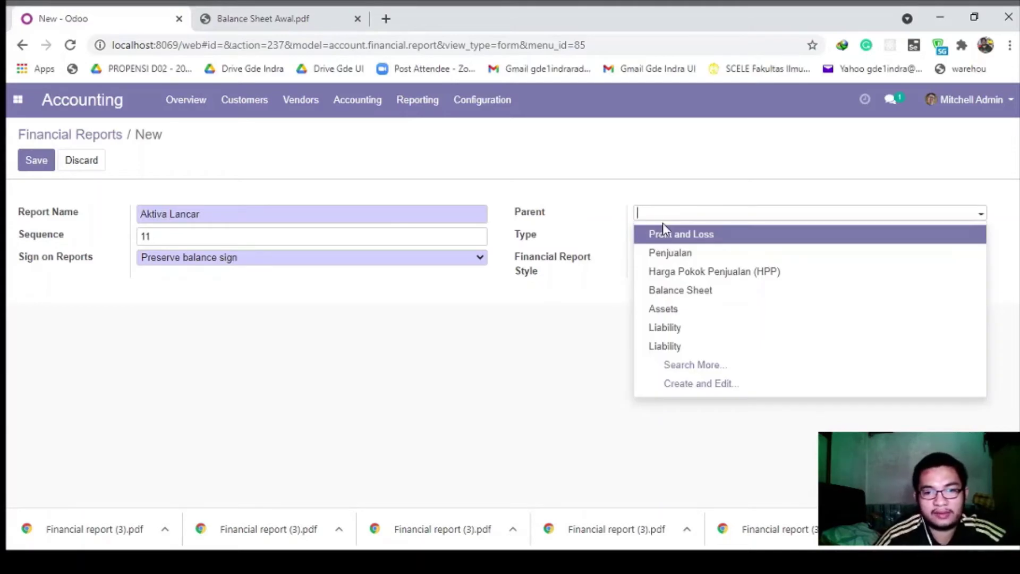
pyautogui.write('akt')
pyautogui.click(671, 234)
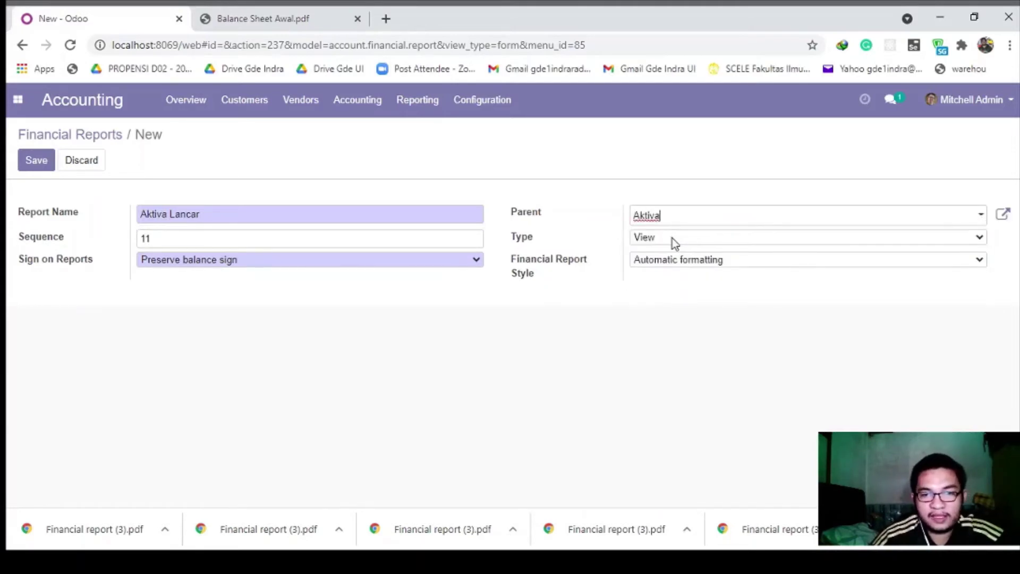
pyautogui.click(35, 160)
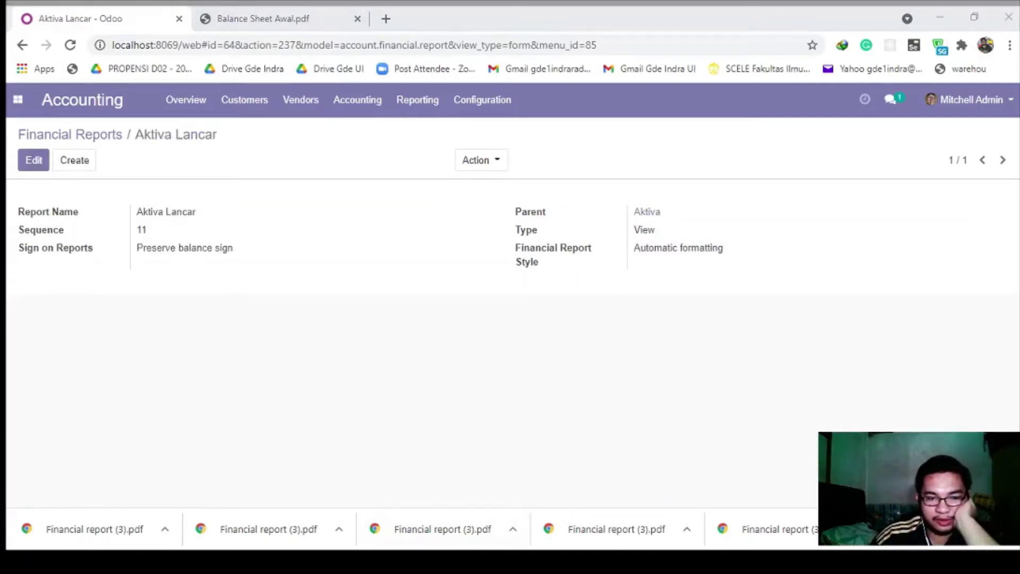
# Switch to the text notes and change the sign on report entry for Kas dan Setara Kas to "default"
pyautogui.hotkey('alt', 'Tab')
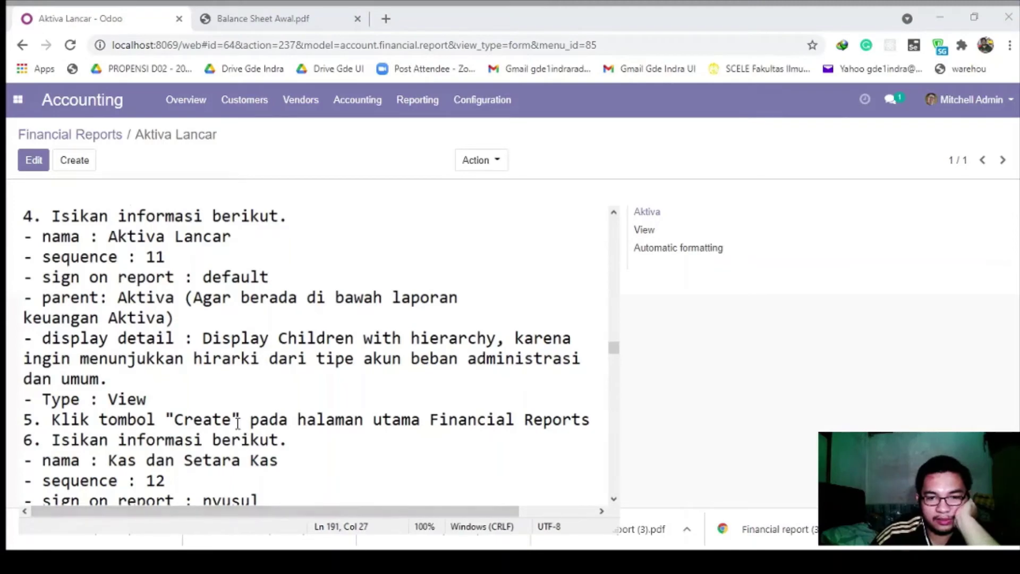
pyautogui.scroll(-1, 237, 423)
pyautogui.scroll(-1, 237, 423)
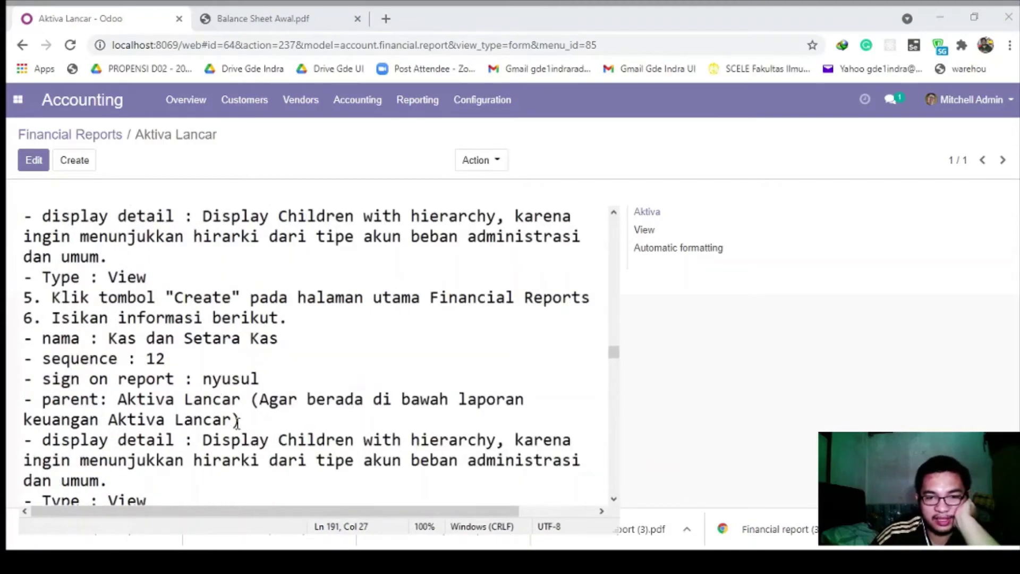
pyautogui.scroll(-1, 238, 423)
pyautogui.scroll(1, 238, 423)
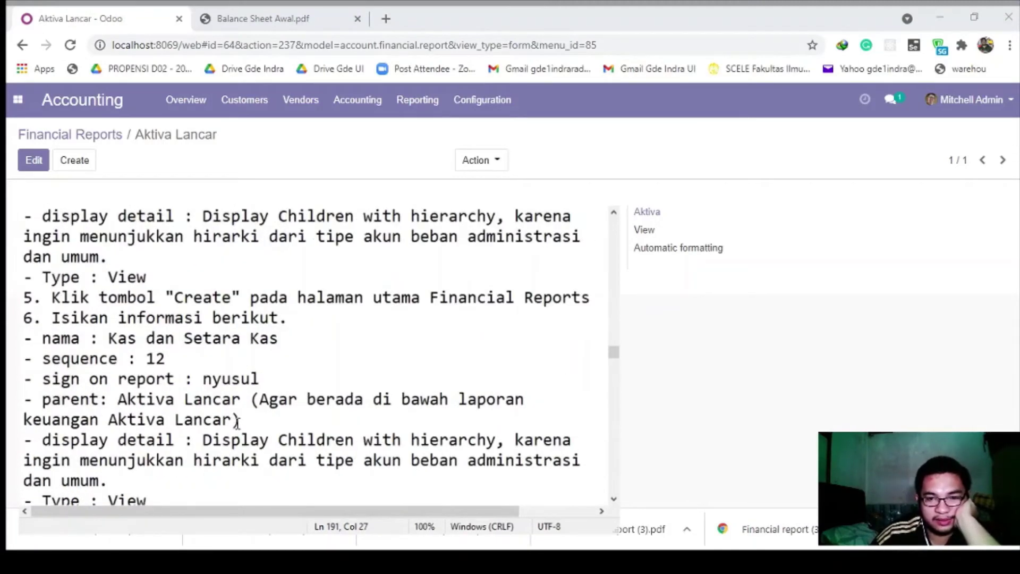
pyautogui.moveTo(108, 338); pyautogui.dragTo(306, 340)
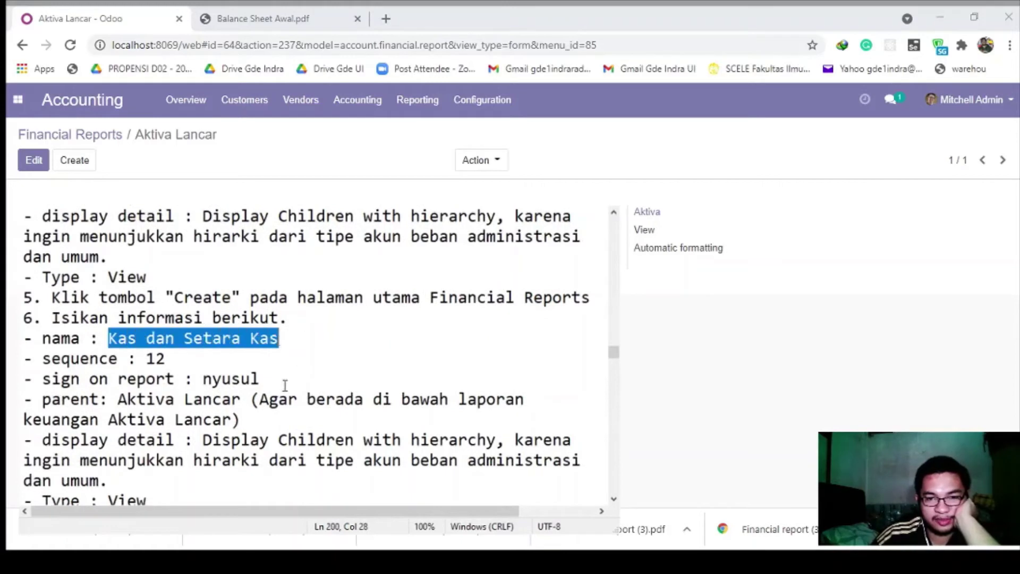
pyautogui.moveTo(260, 379); pyautogui.dragTo(201, 378)
pyautogui.write('default')
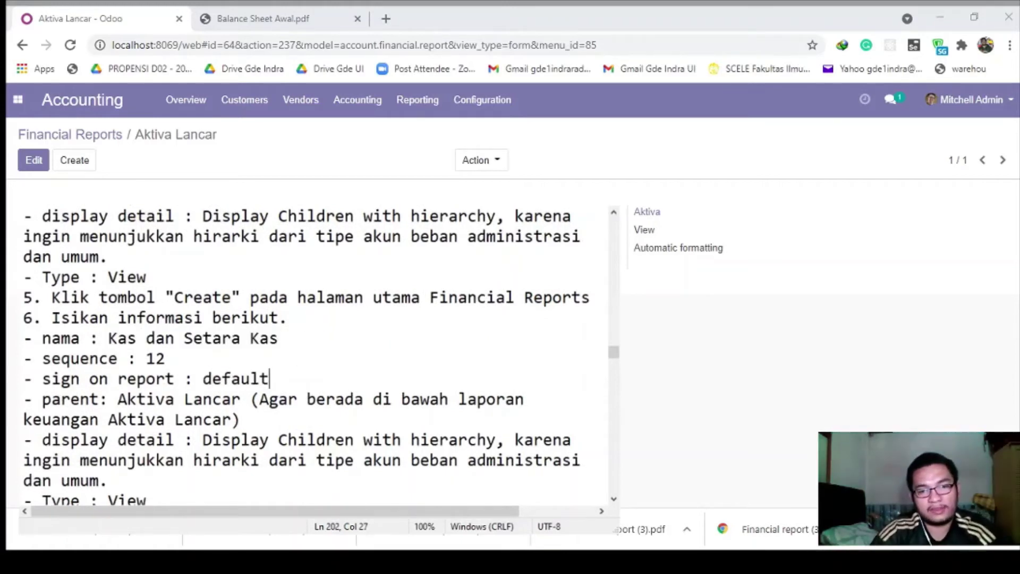
# Check the parent, display detail and sequence entries for Kas dan Setara Kas in the notes
pyautogui.moveTo(118, 399); pyautogui.dragTo(232, 399)
pyautogui.scroll(-1, 233, 399)
pyautogui.scroll(1, 175, 438)
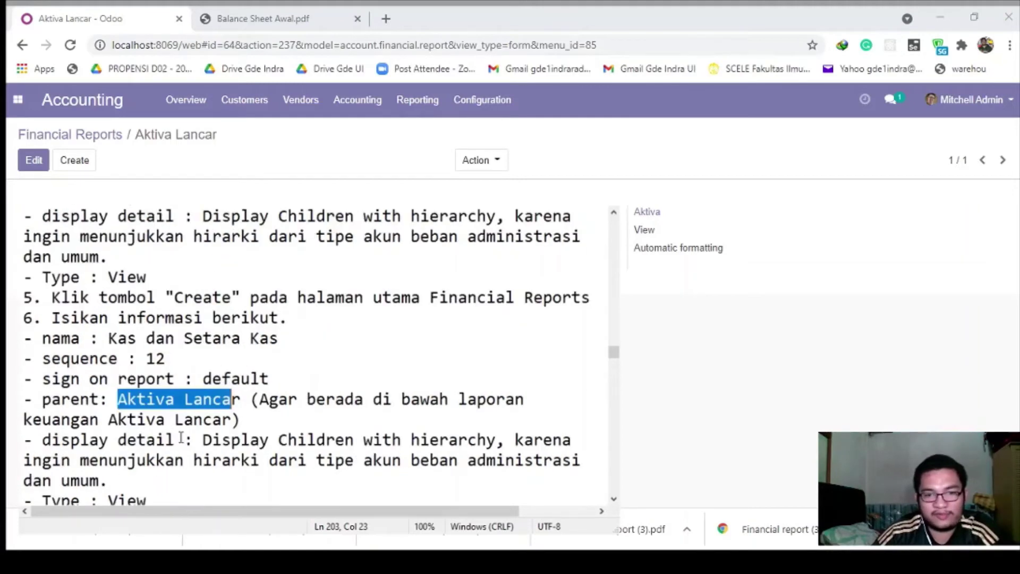
pyautogui.click(202, 439)
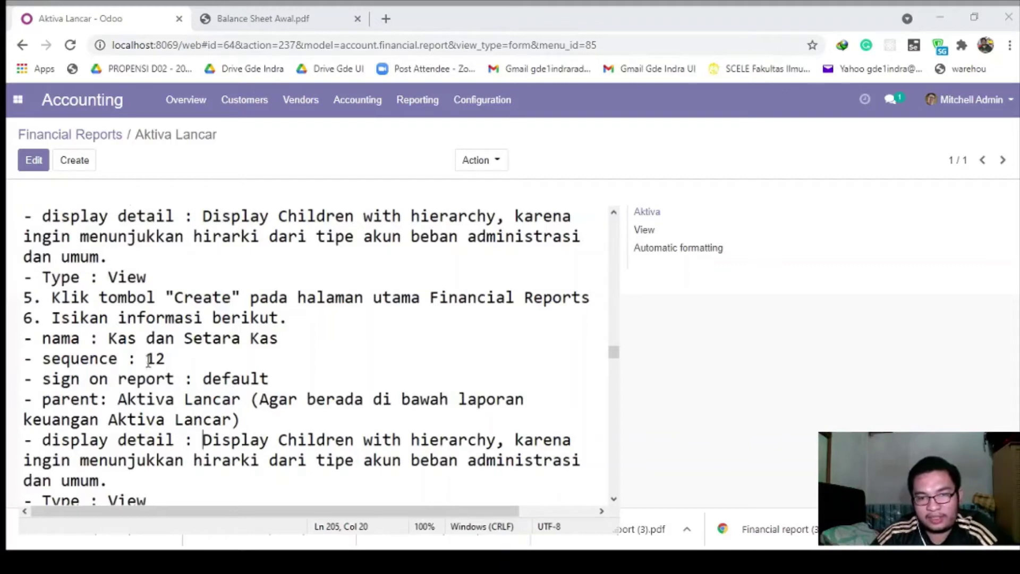
pyautogui.doubleClick(155, 358)
pyautogui.moveTo(123, 399); pyautogui.dragTo(240, 399)
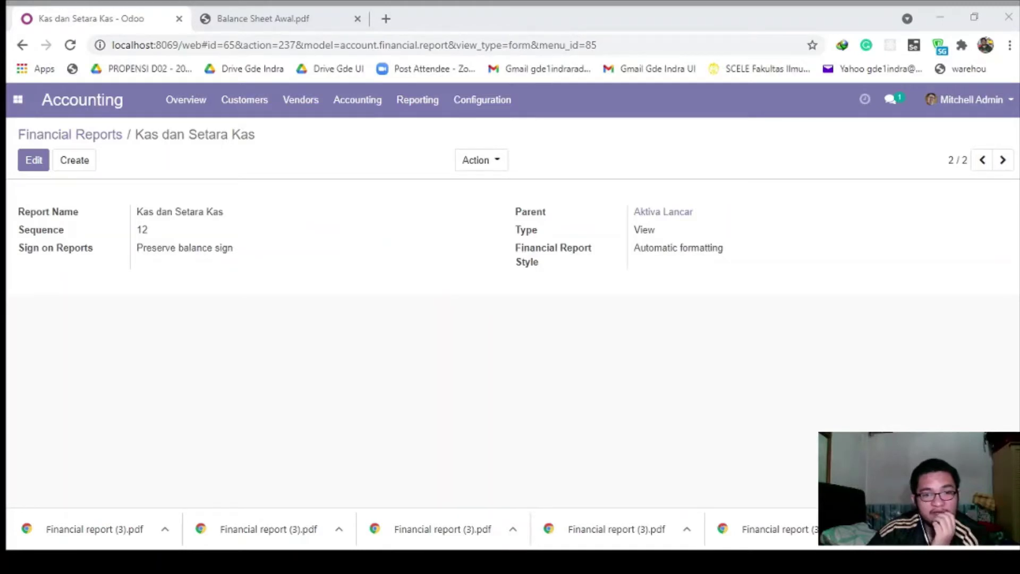
# Switch to the text notes and change the sign on report entry for Kas to "default"
pyautogui.hotkey('alt', 'Tab')
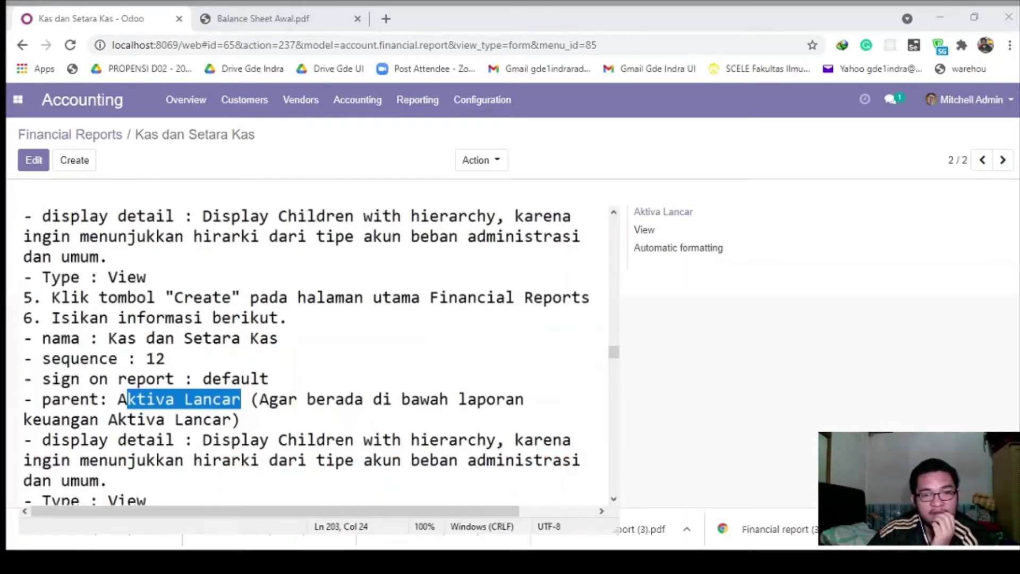
pyautogui.scroll(-1, 162, 435)
pyautogui.scroll(-2, 162, 434)
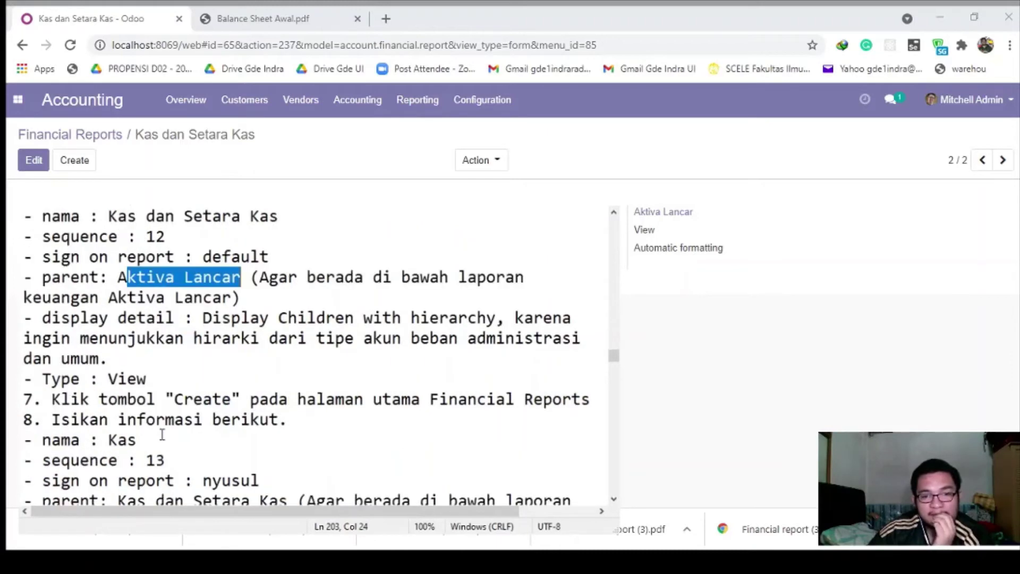
pyautogui.click(186, 383)
pyautogui.scroll(-1, 186, 388)
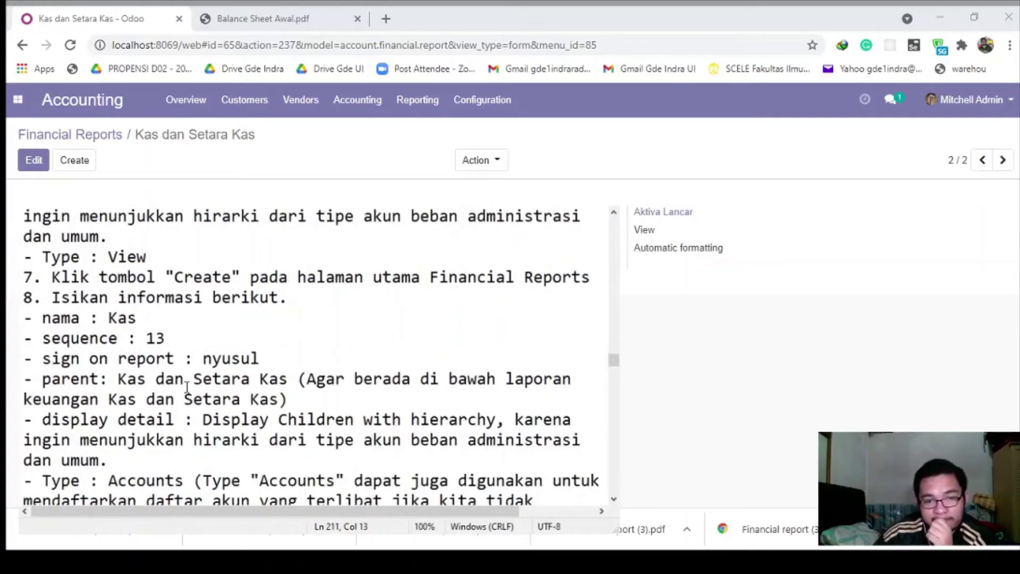
pyautogui.scroll(-1, 187, 388)
pyautogui.scroll(1, 187, 387)
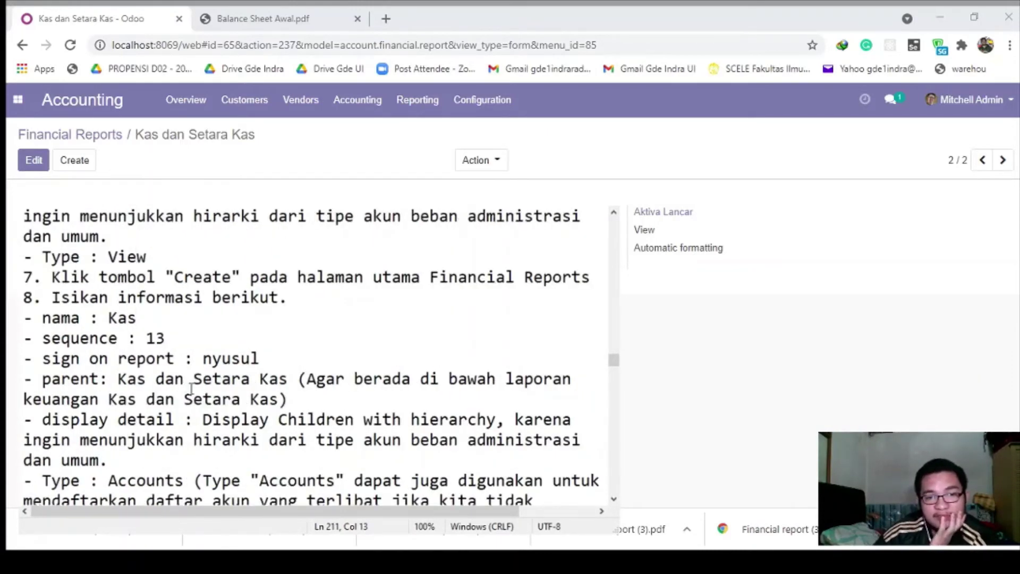
pyautogui.click(174, 337)
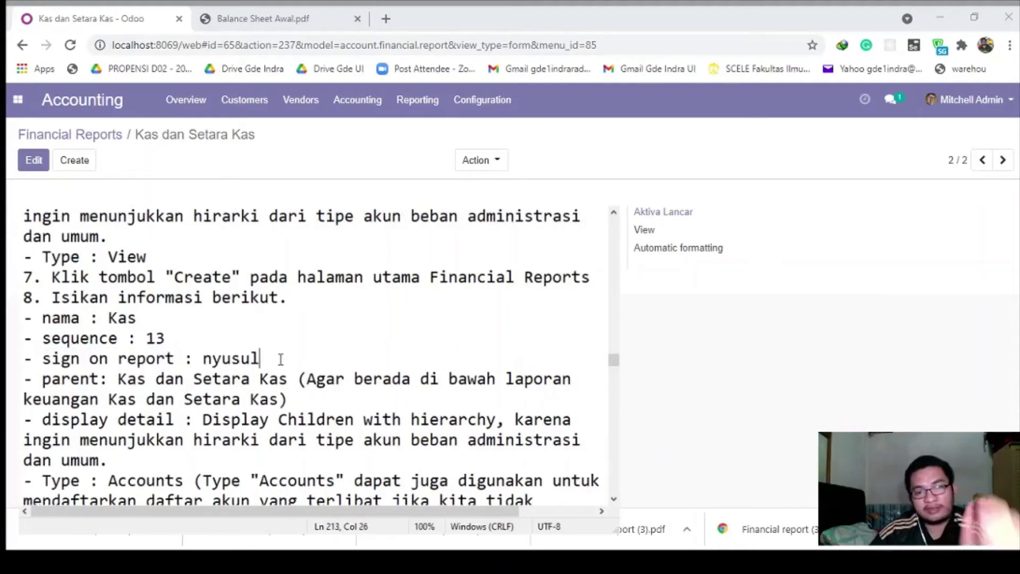
pyautogui.moveTo(260, 359); pyautogui.dragTo(202, 359)
pyautogui.write('default')
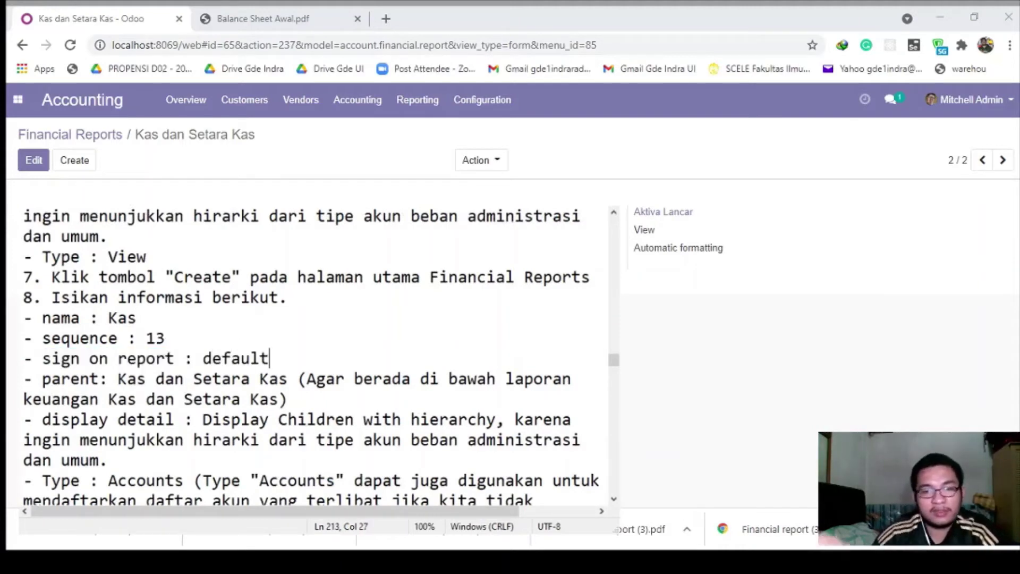
# Check the parent, display detail, type and account list entries for Kas in the notes
pyautogui.moveTo(108, 378); pyautogui.dragTo(291, 379)
pyautogui.click(287, 379)
pyautogui.scroll(-2, 276, 385)
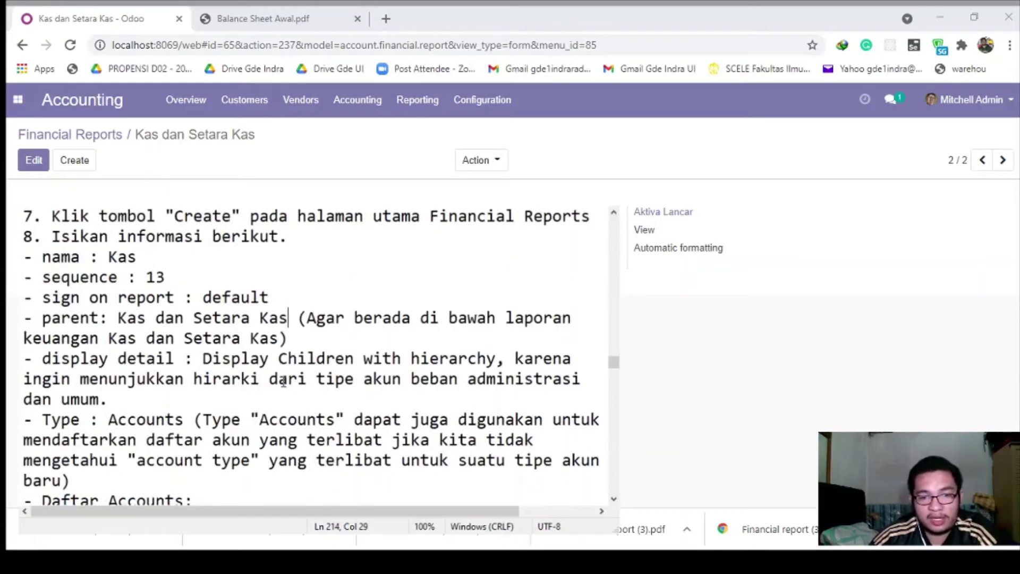
pyautogui.scroll(-1, 272, 393)
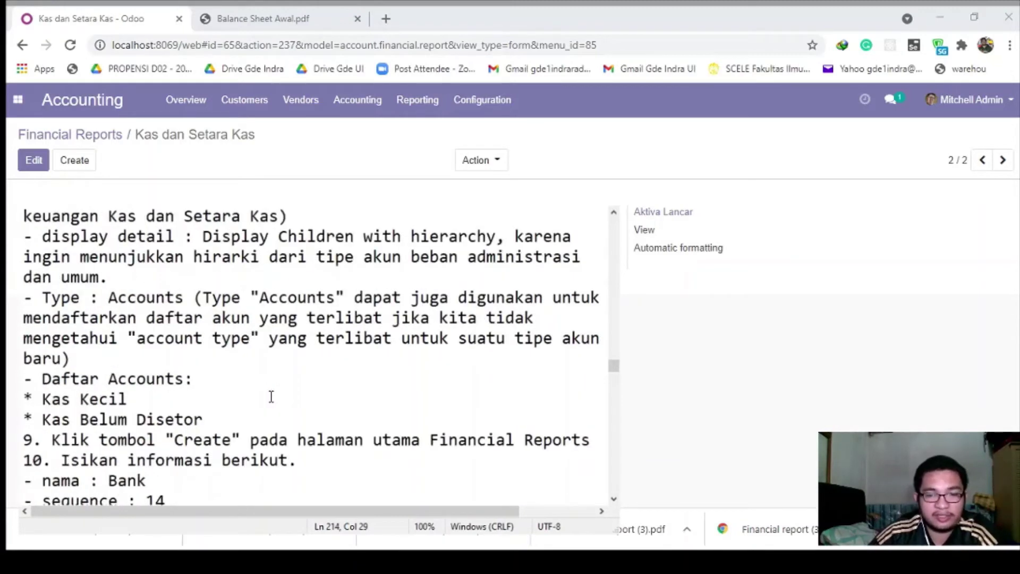
pyautogui.moveTo(213, 418); pyautogui.dragTo(25, 400)
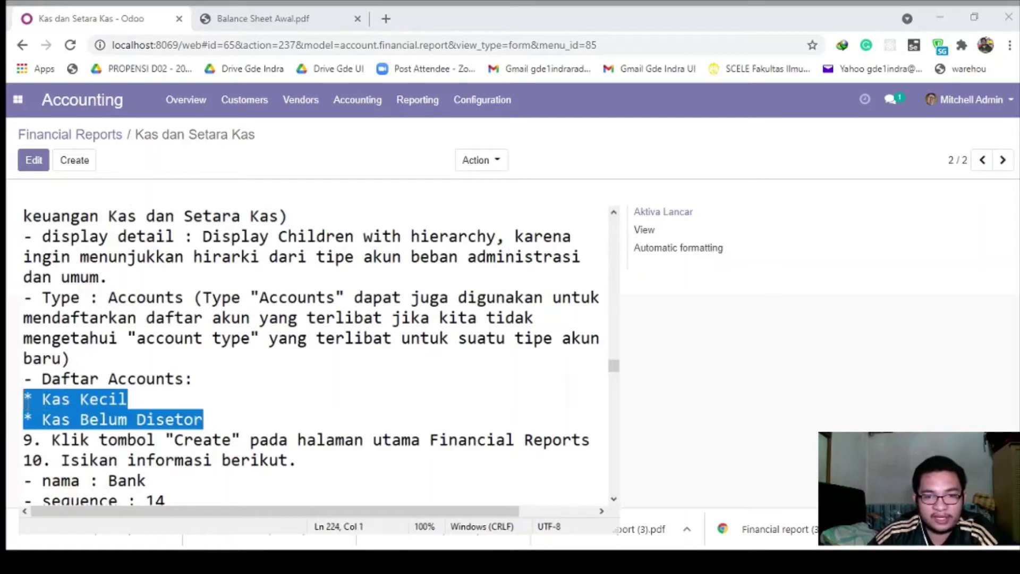
pyautogui.click(111, 401)
pyautogui.moveTo(223, 421); pyautogui.dragTo(26, 400)
pyautogui.click(31, 398)
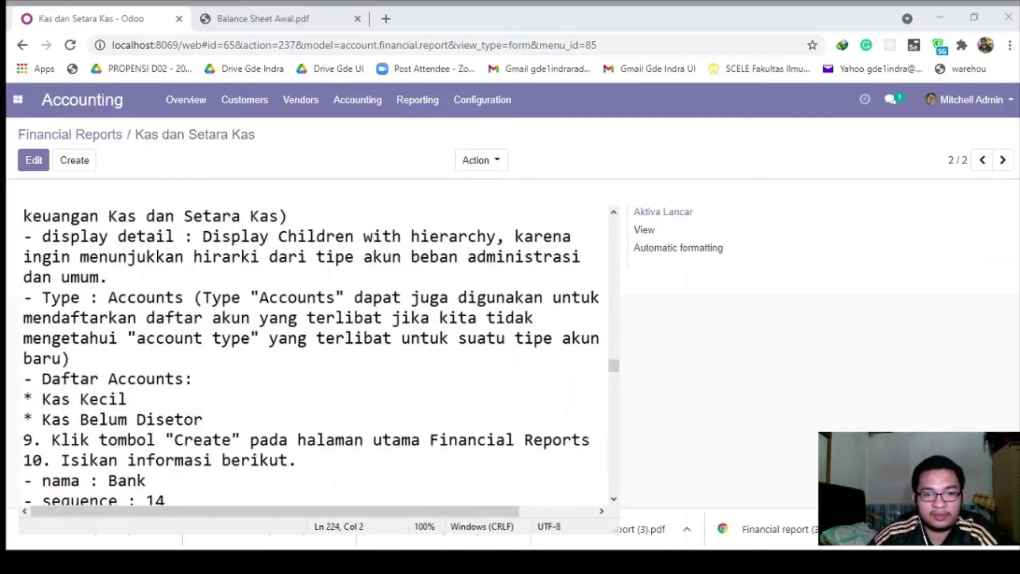
# Switch back to Odoo and start a new financial report named Kas with sequence 13
pyautogui.hotkey('alt', 'Tab')
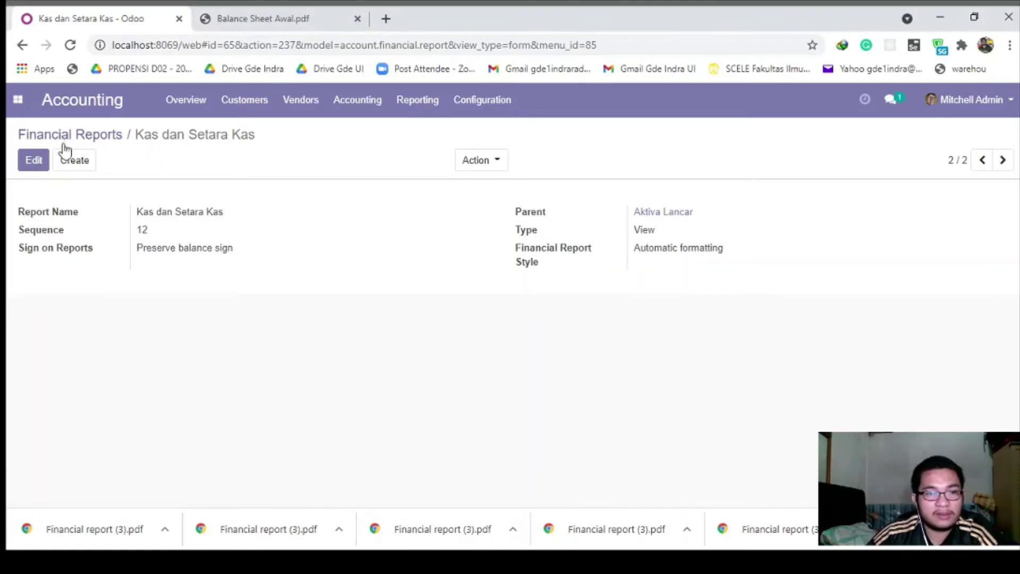
pyautogui.click(74, 159)
pyautogui.write('Kas')
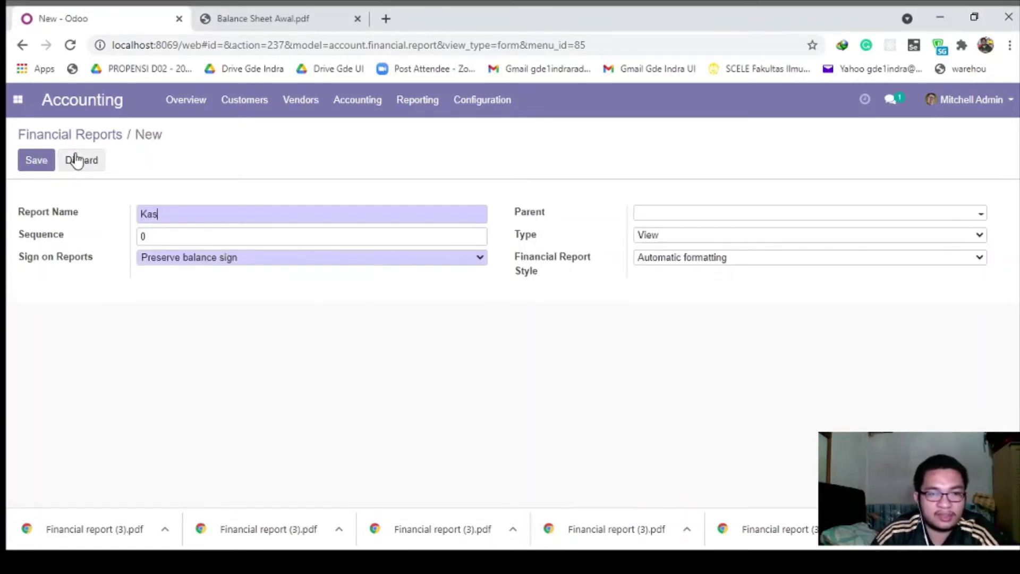
pyautogui.click(205, 238)
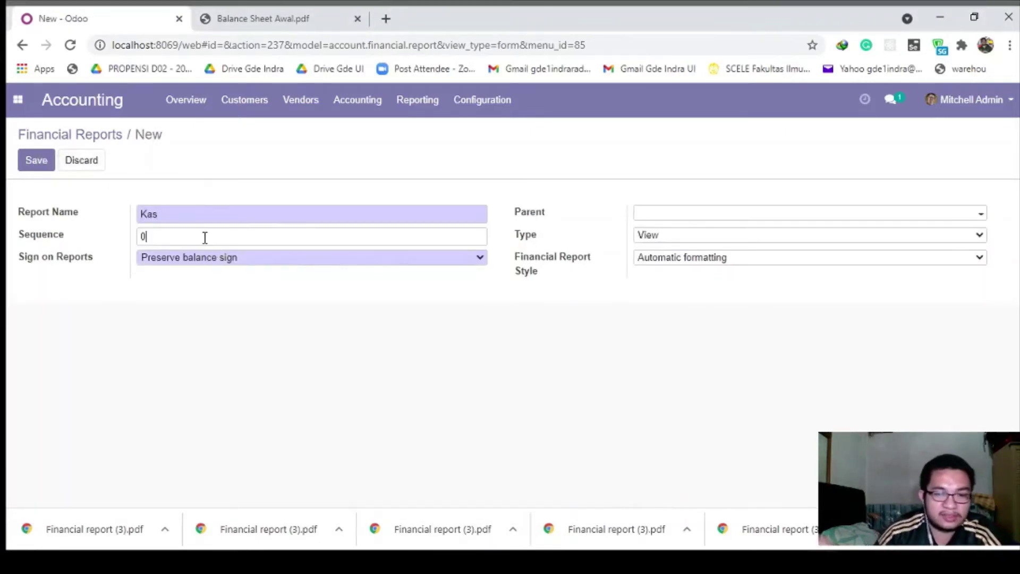
pyautogui.press('BackSpace')
pyautogui.write('13')
# Give the Kas report the parent Kas dan Setara Kas, type Accounts and display details "Display children with hierarchy"
pyautogui.click(678, 215)
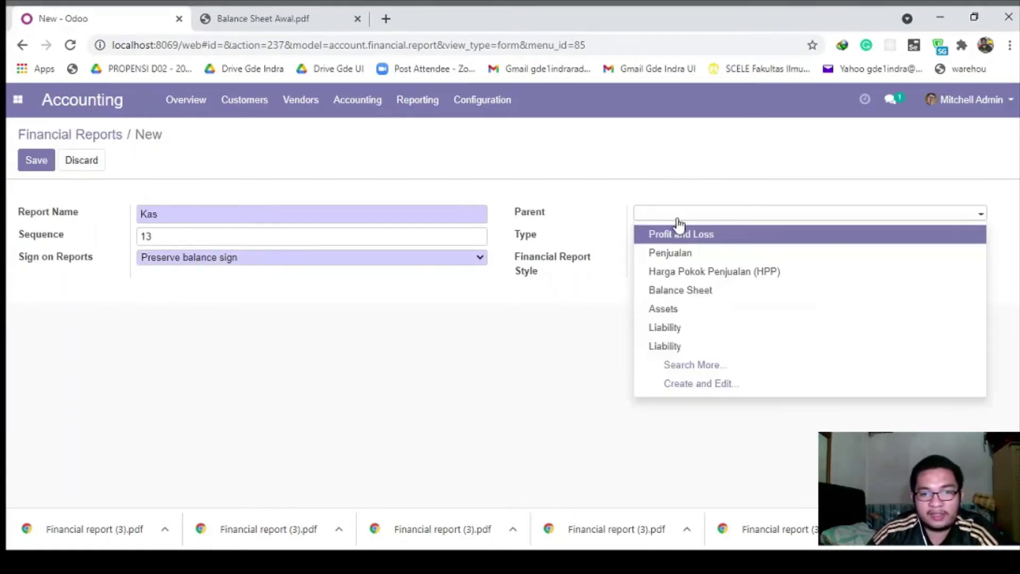
pyautogui.write('Kas')
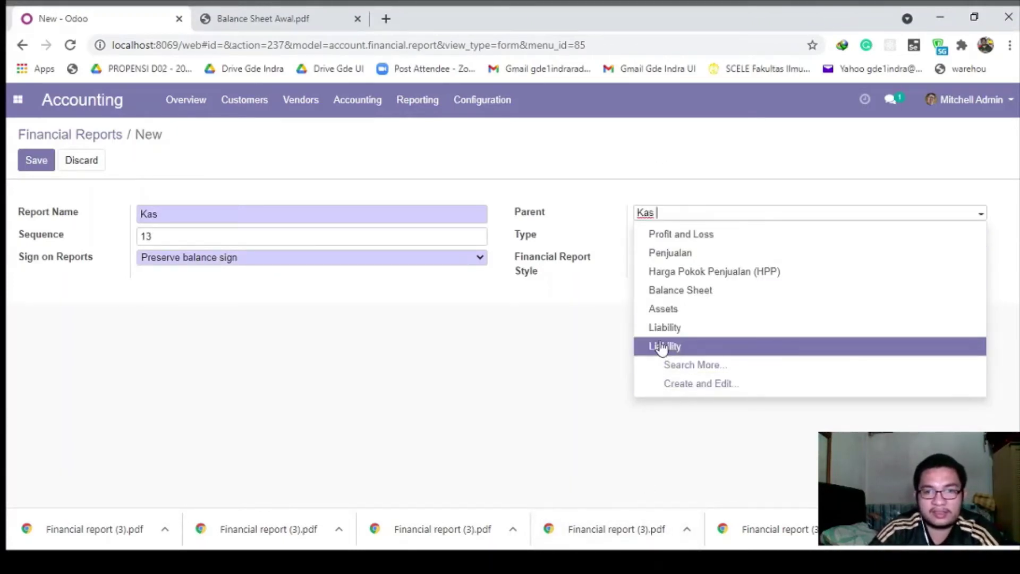
pyautogui.click(667, 234)
pyautogui.click(669, 246)
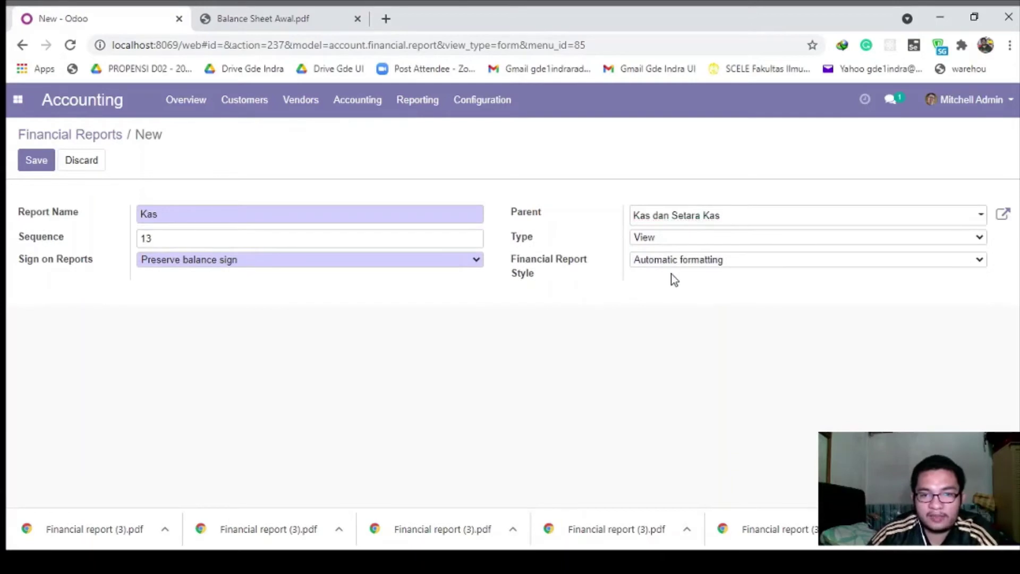
pyautogui.click(671, 273)
pyautogui.click(193, 351)
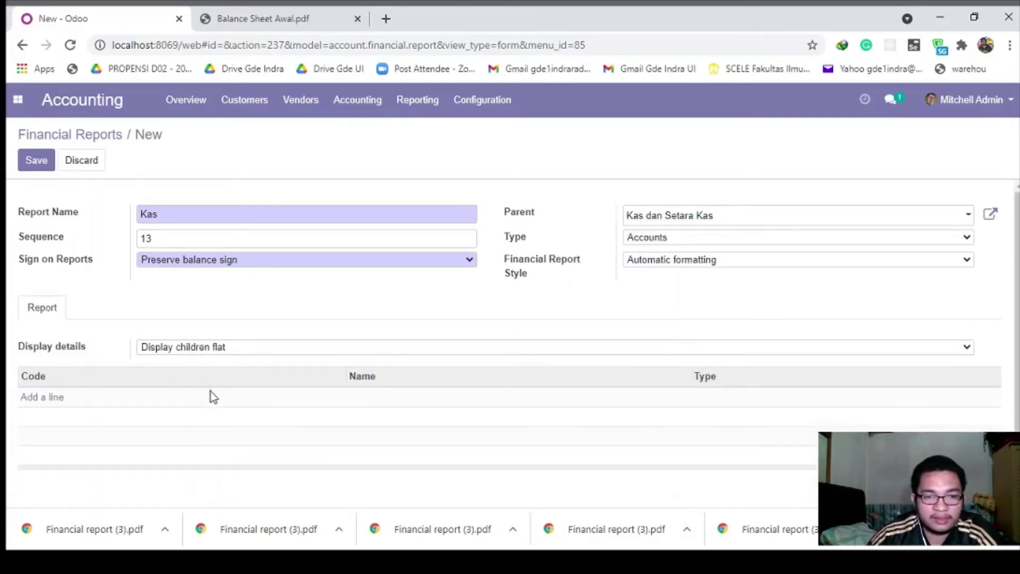
pyautogui.click(211, 391)
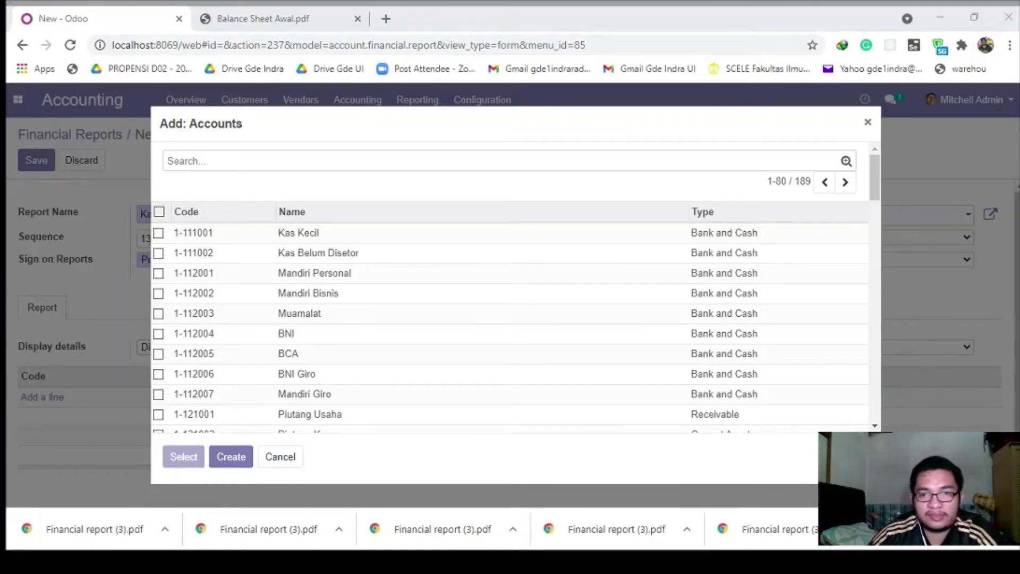
# Add the accounts Kas Kecil and Kas Belum Disetor to the Kas report and save it
pyautogui.write('Kas')
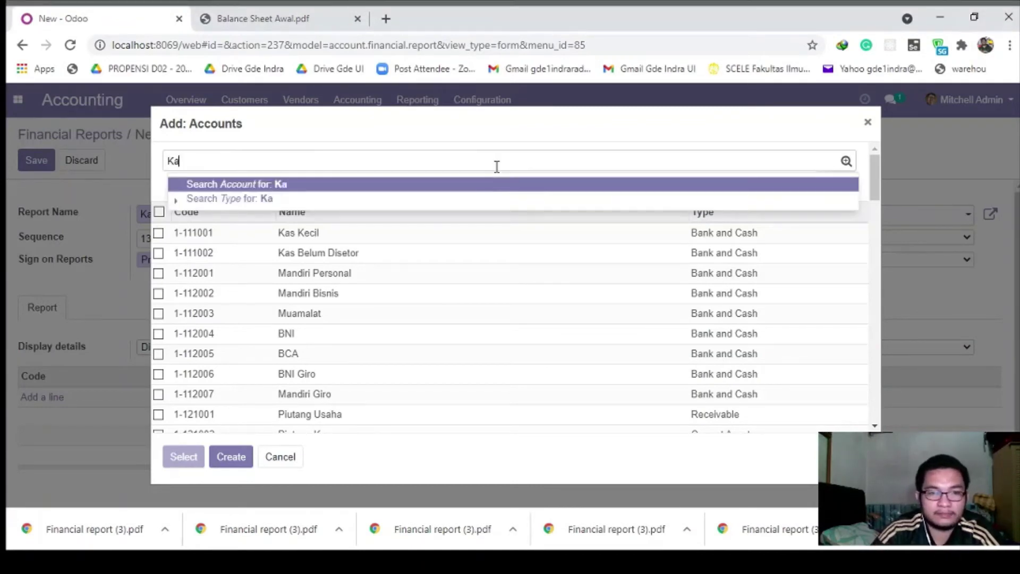
pyautogui.press('Return')
pyautogui.click(159, 234)
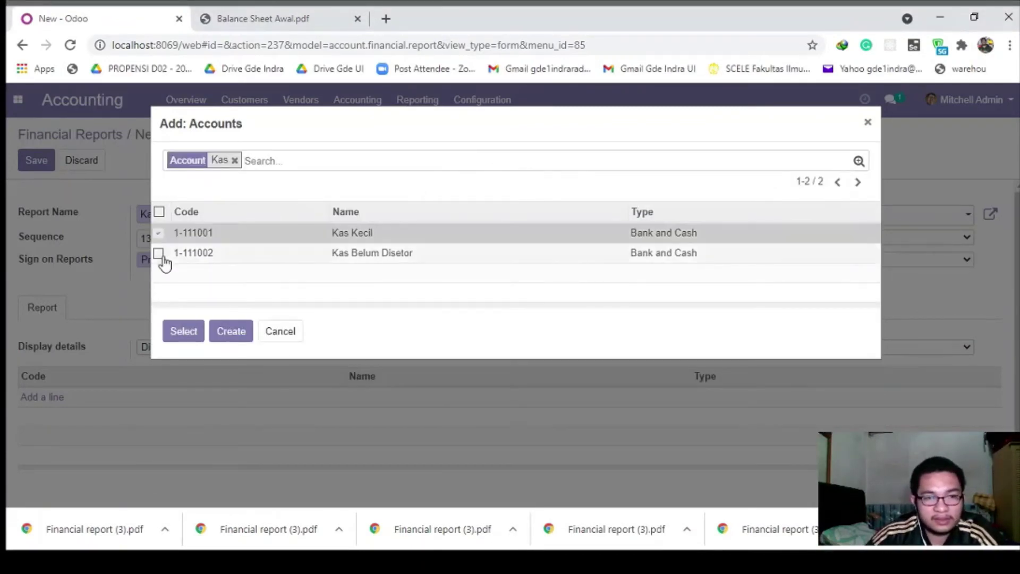
pyautogui.click(158, 253)
pyautogui.click(183, 331)
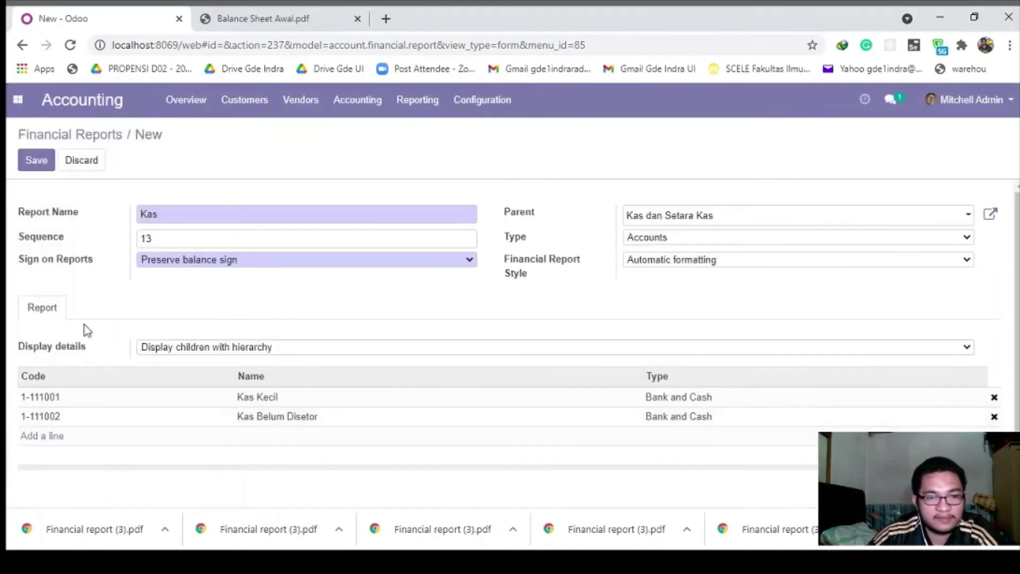
pyautogui.click(33, 169)
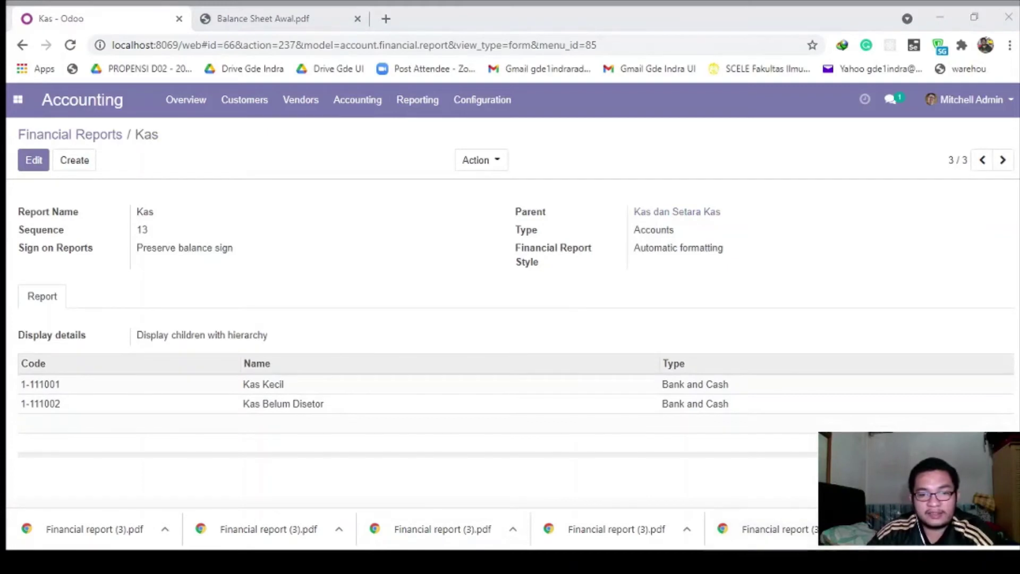
# Switch to the text notes and change the sign on report entry for Bank to "default"
pyautogui.hotkey('alt', 'Tab')
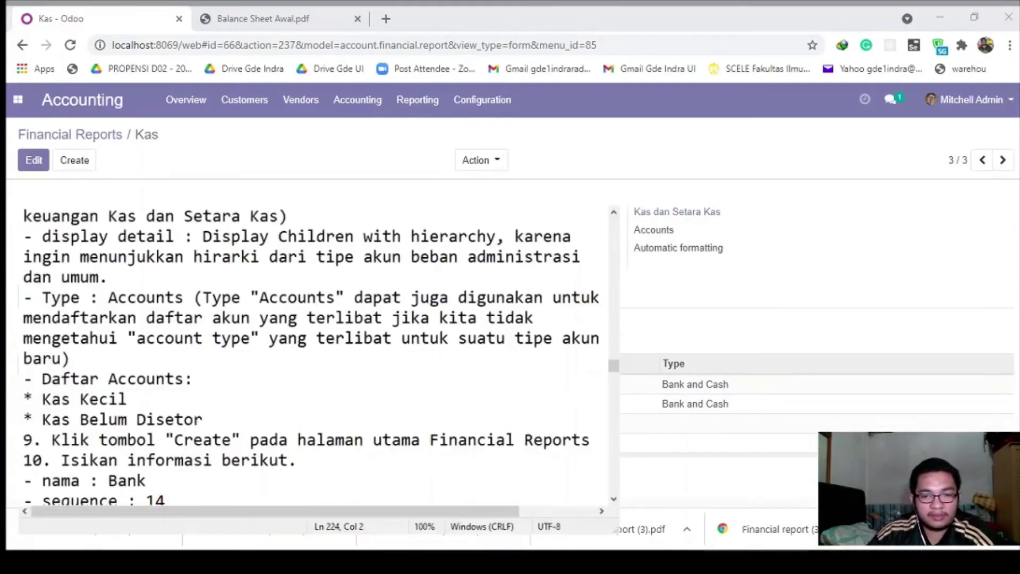
pyautogui.scroll(-1, 195, 447)
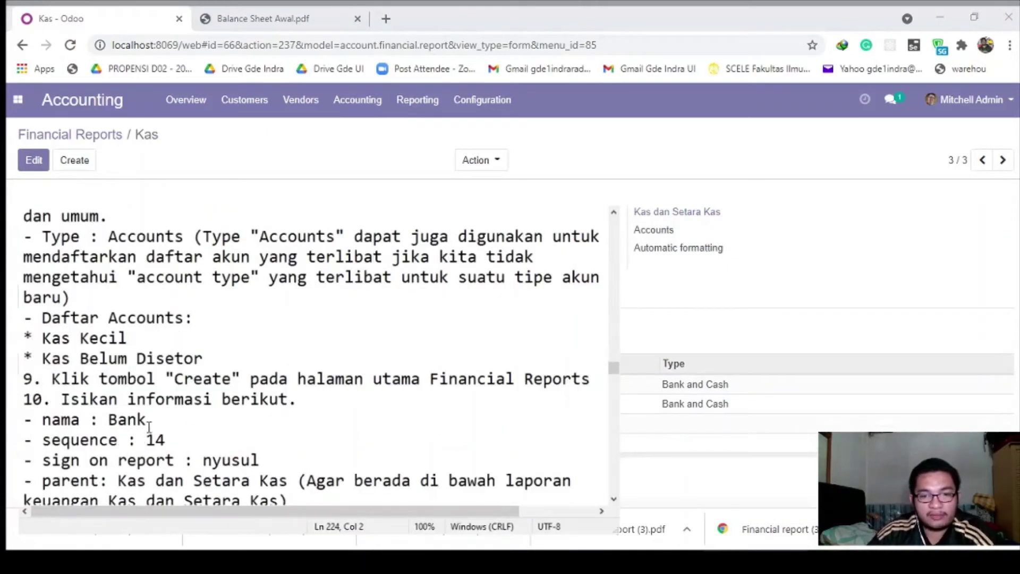
pyautogui.scroll(-1, 195, 447)
pyautogui.doubleClick(155, 378)
pyautogui.moveTo(260, 399); pyautogui.dragTo(193, 399)
pyautogui.write('default')
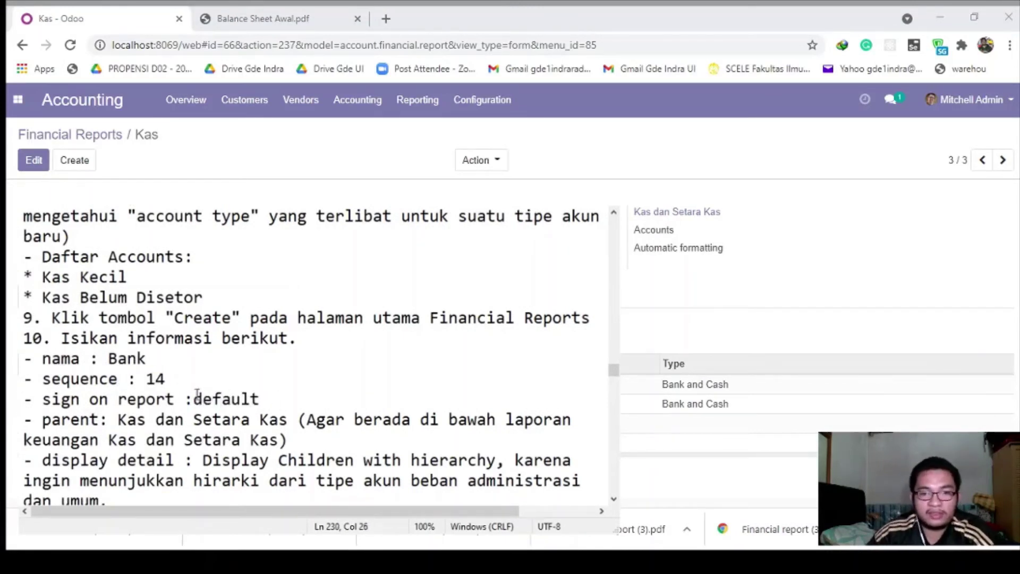
pyautogui.click(194, 399)
# Check the parent, display detail, type and account list entries for Bank in the notes
pyautogui.click(119, 419)
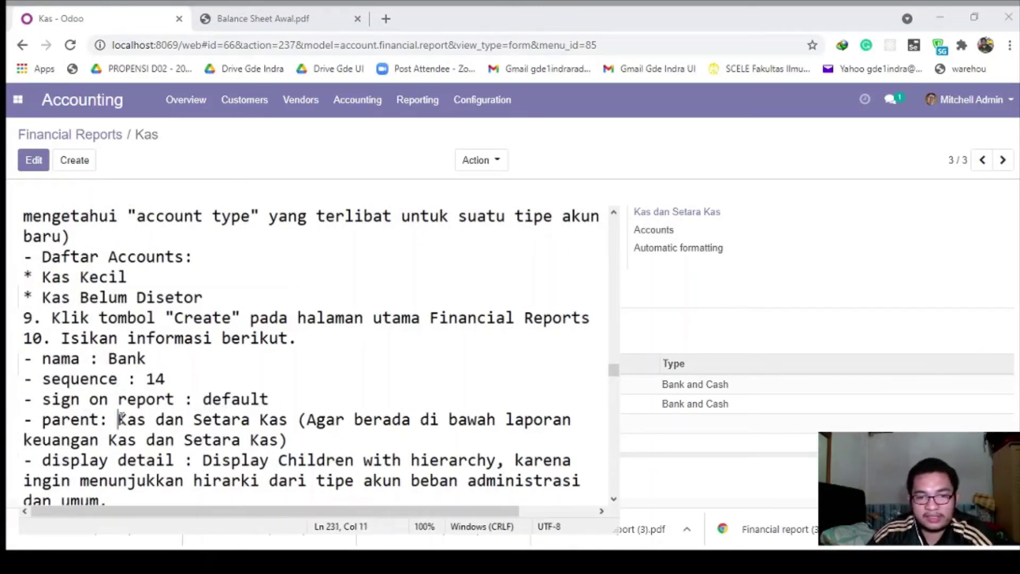
pyautogui.moveTo(120, 419); pyautogui.dragTo(277, 420)
pyautogui.scroll(-4, 235, 419)
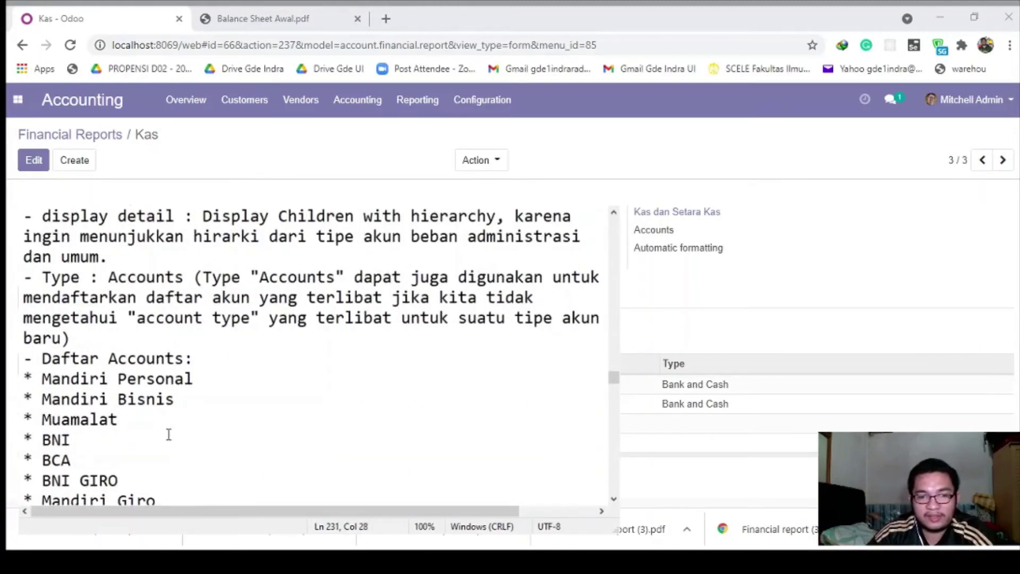
pyautogui.scroll(3, 169, 434)
pyautogui.scroll(-4, 168, 434)
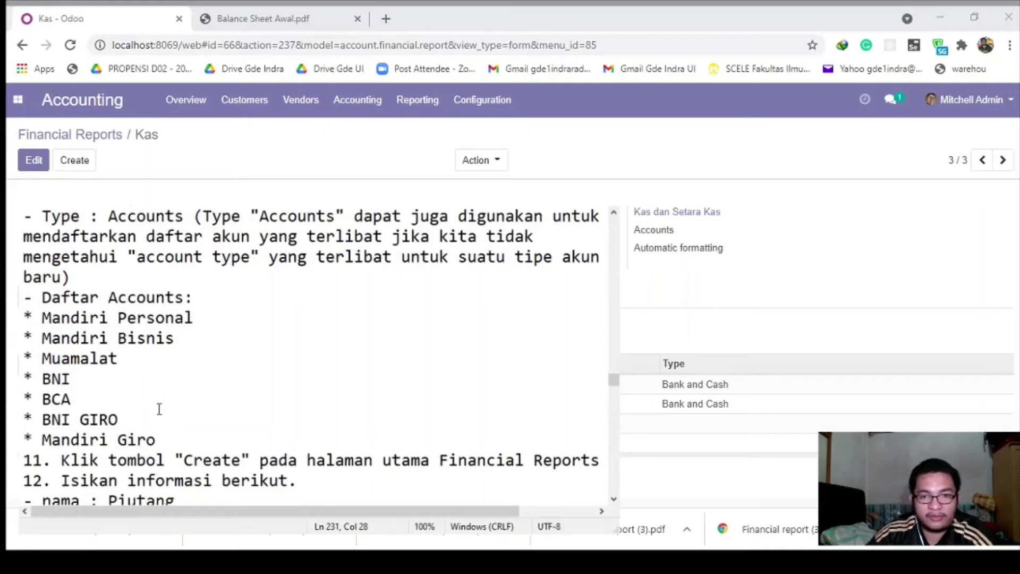
pyautogui.scroll(4, 158, 377)
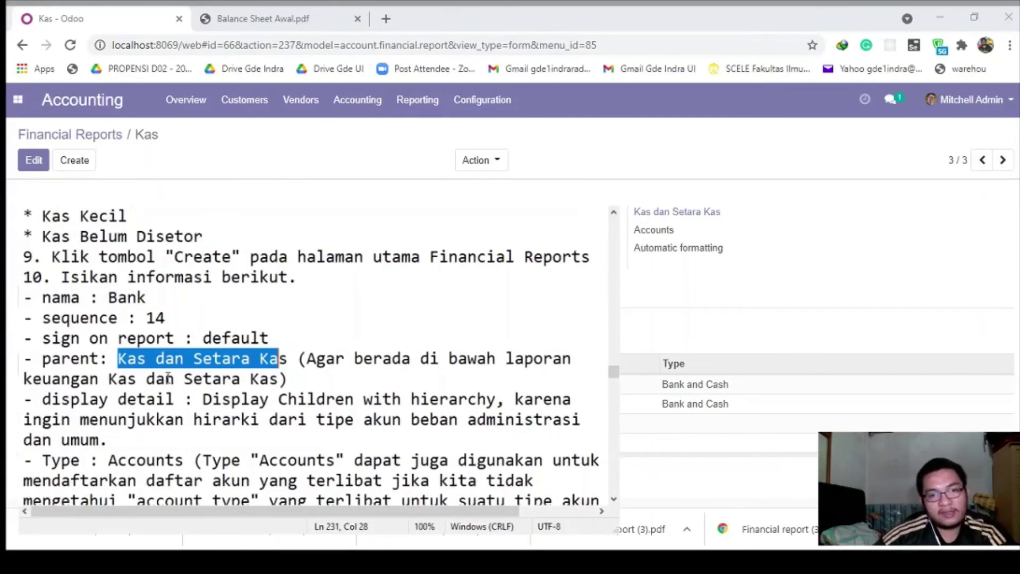
pyautogui.click(182, 364)
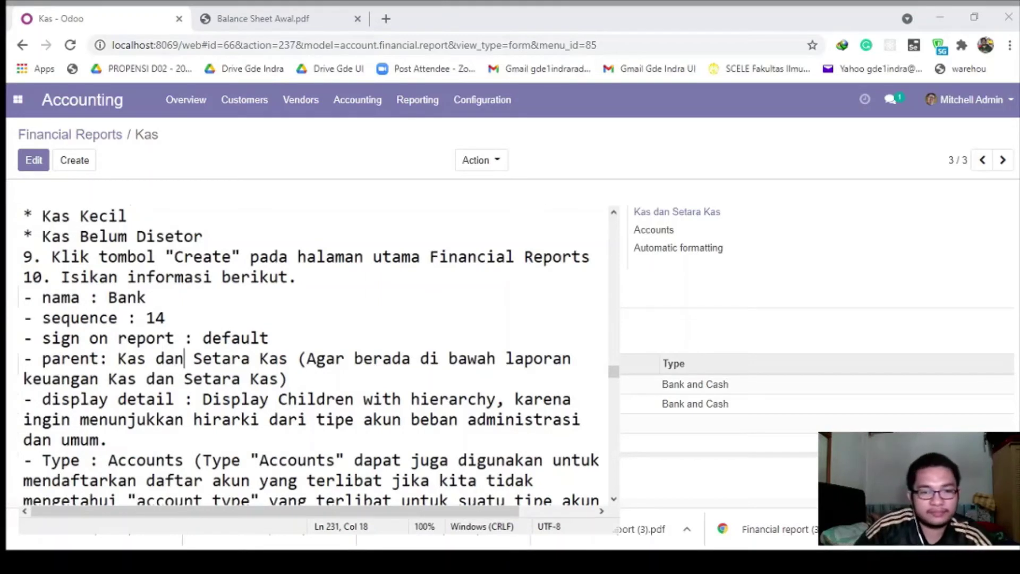
# Switch back to Odoo and create a new financial report named Bank with sequence 14
pyautogui.hotkey('alt', 'Tab')
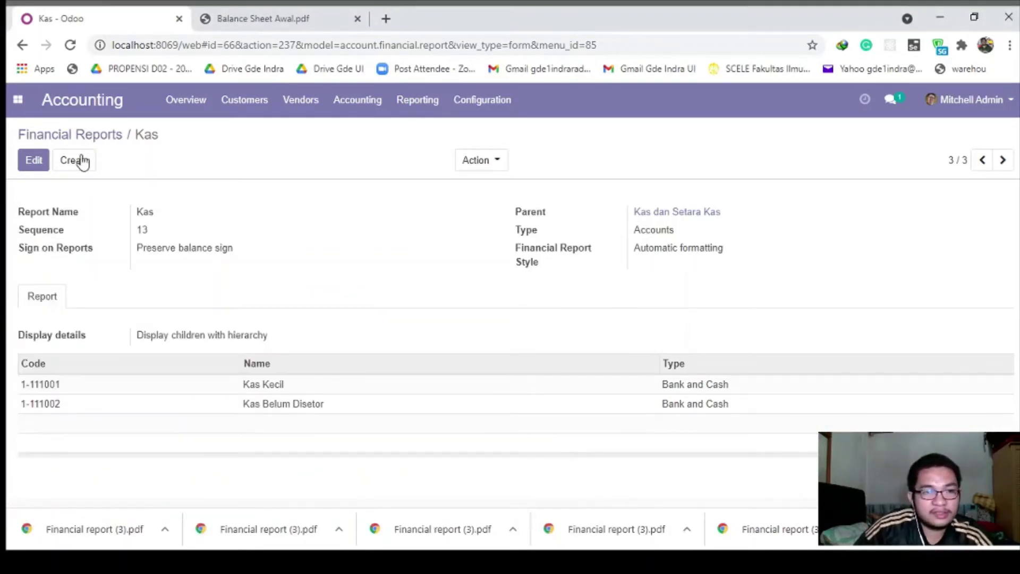
pyautogui.click(77, 160)
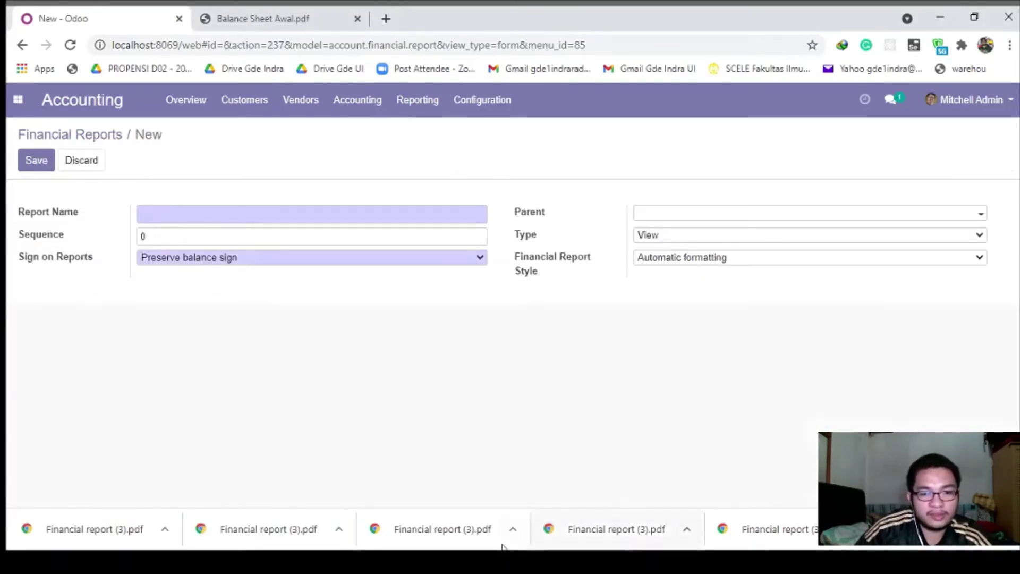
pyautogui.click(181, 214)
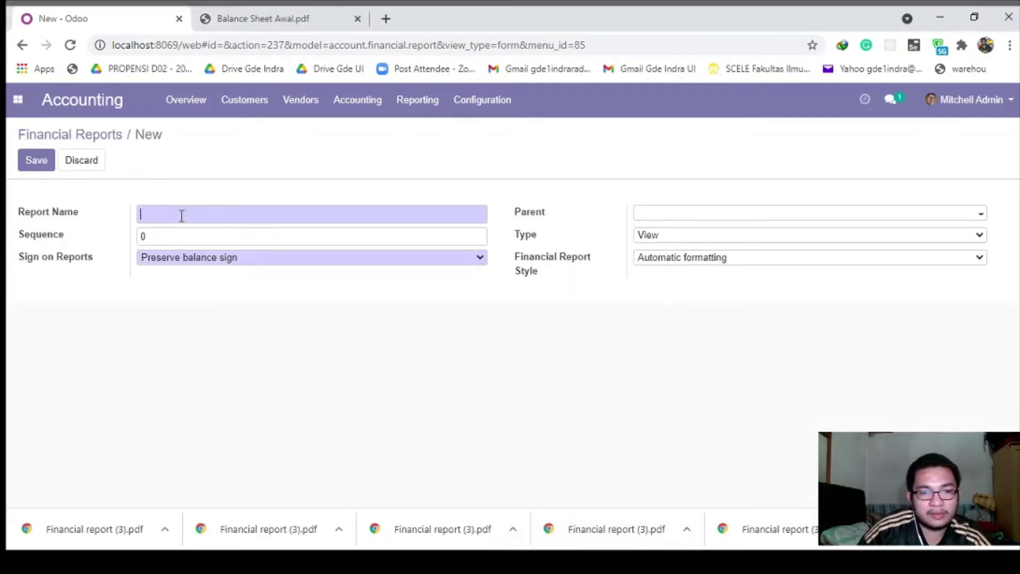
pyautogui.write('Bank')
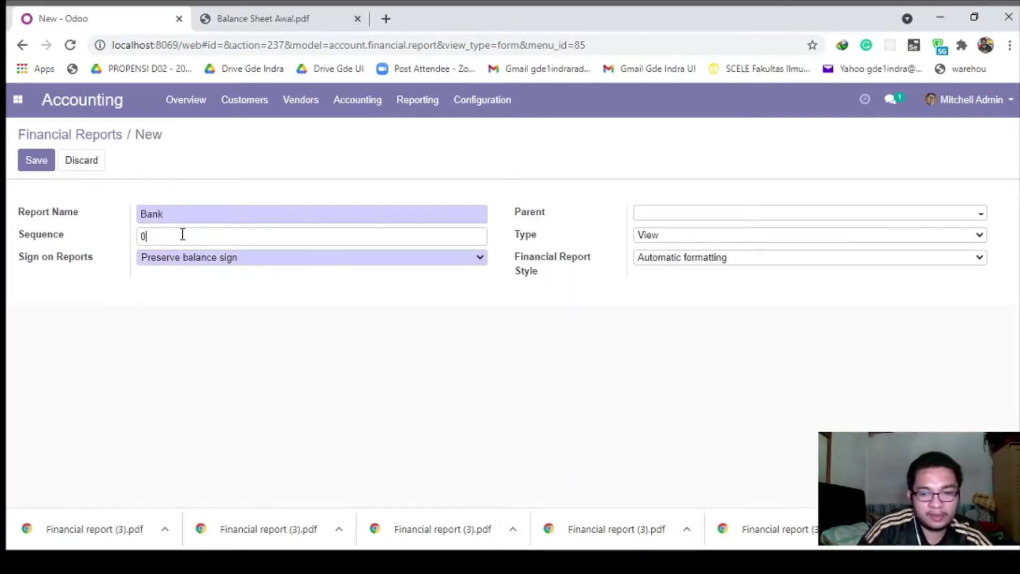
pyautogui.click(659, 215)
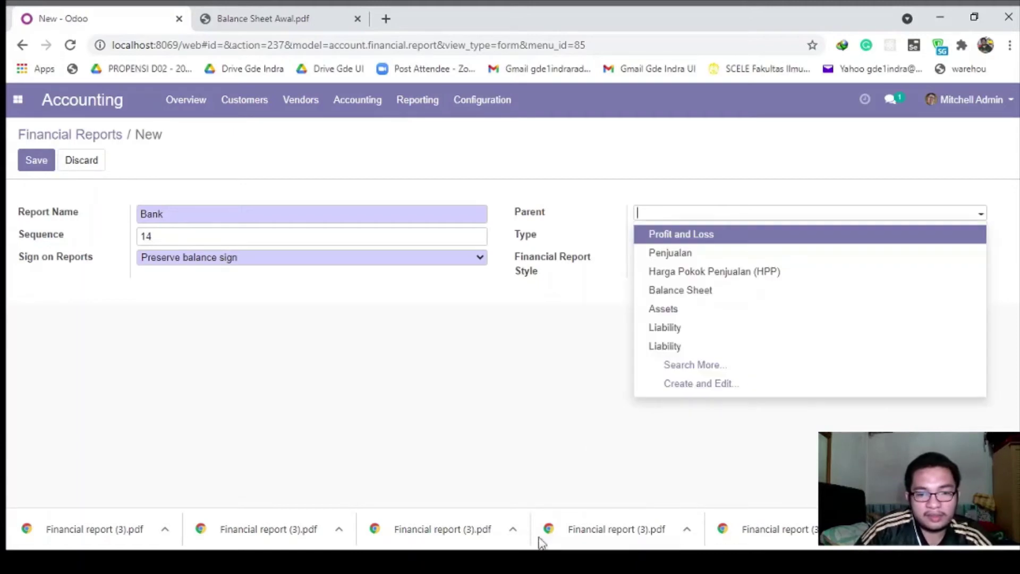
pyautogui.click(410, 342)
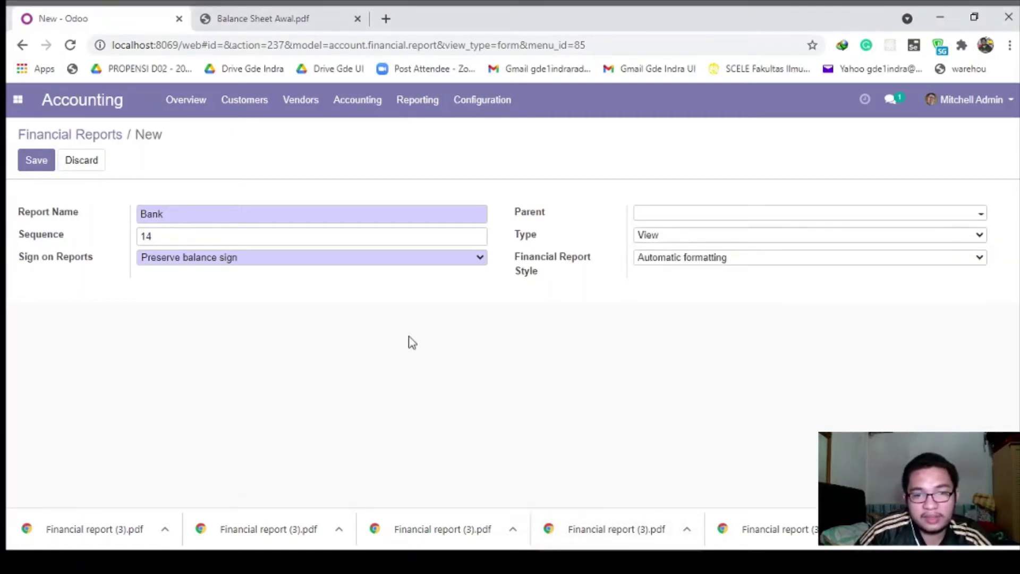
# Give the Bank report the parent Kas dan Setara Kas, type Accounts and display details "Display children with hierarchy"
pyautogui.click(668, 218)
pyautogui.write('Kas')
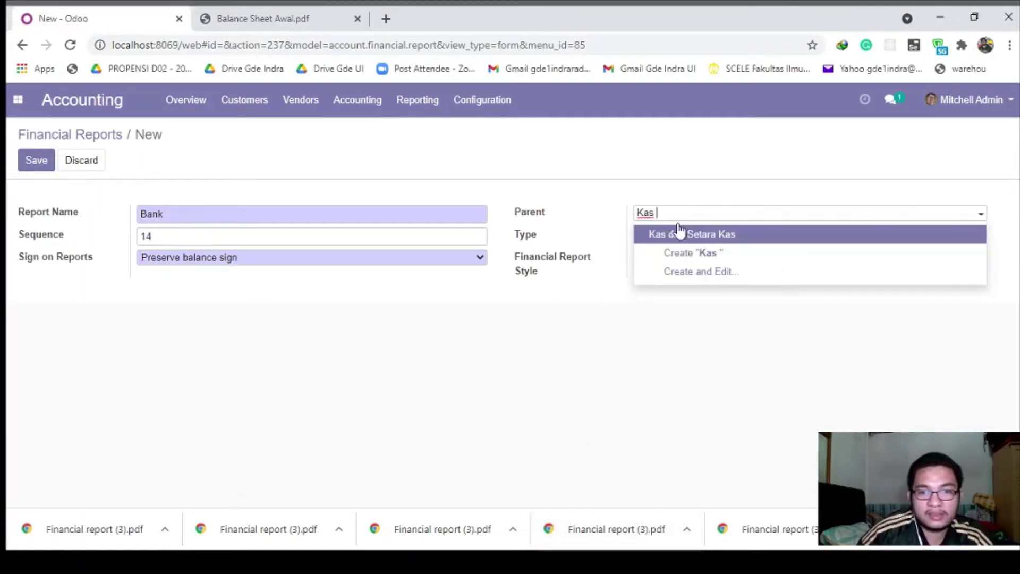
pyautogui.click(672, 232)
pyautogui.click(672, 287)
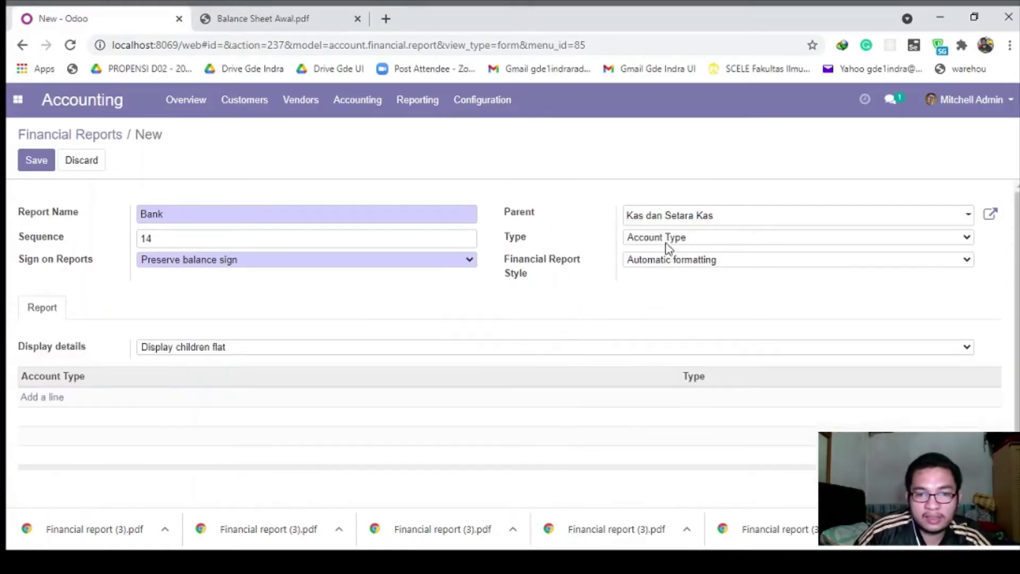
pyautogui.click(665, 241)
pyautogui.click(668, 271)
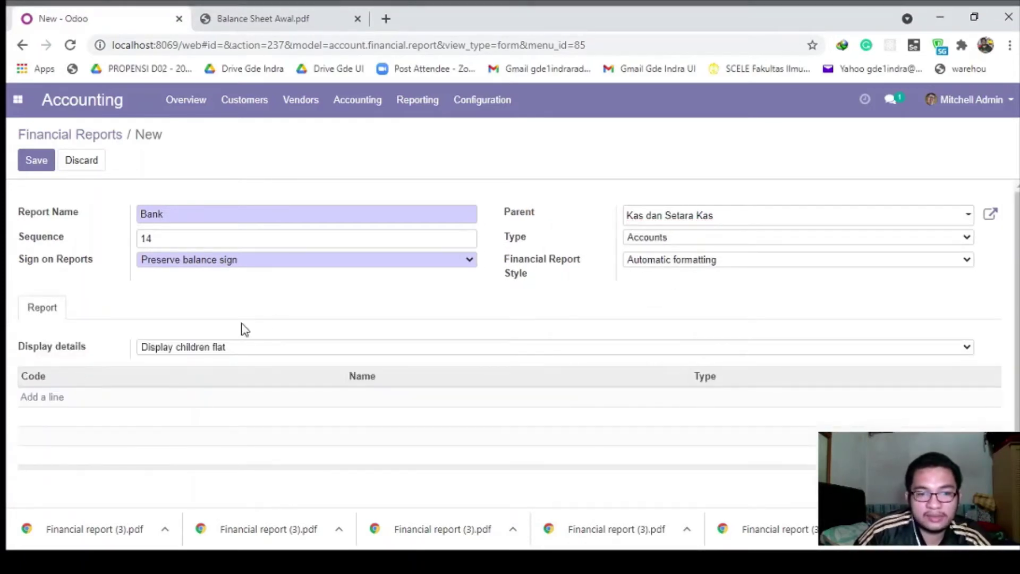
pyautogui.click(241, 405)
# Search the accounts for "mandiri" and add Mandiri Personal, Mandiri Bisnis and Mandiri Giro to the Bank report
pyautogui.click(47, 398)
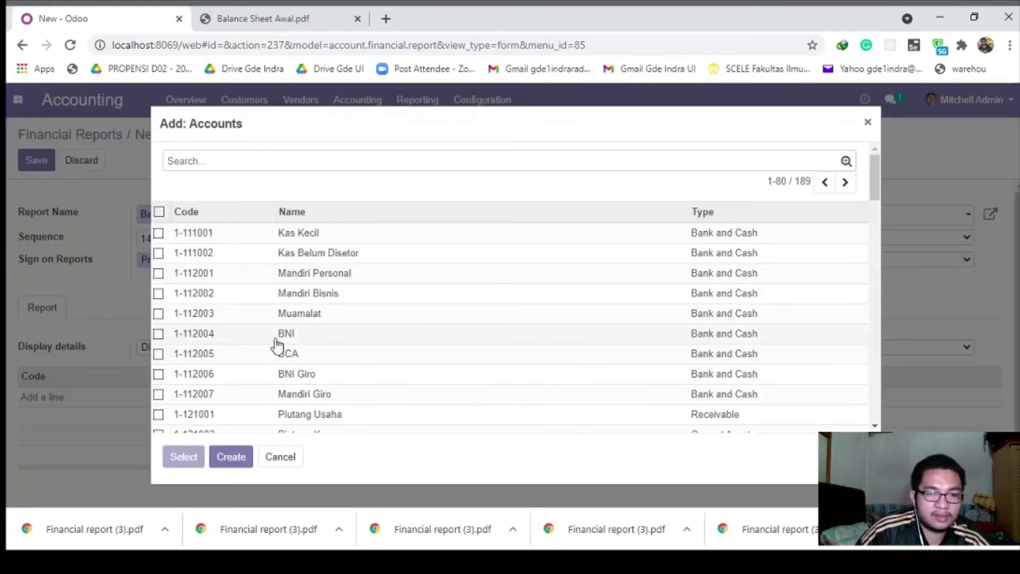
pyautogui.click(509, 562)
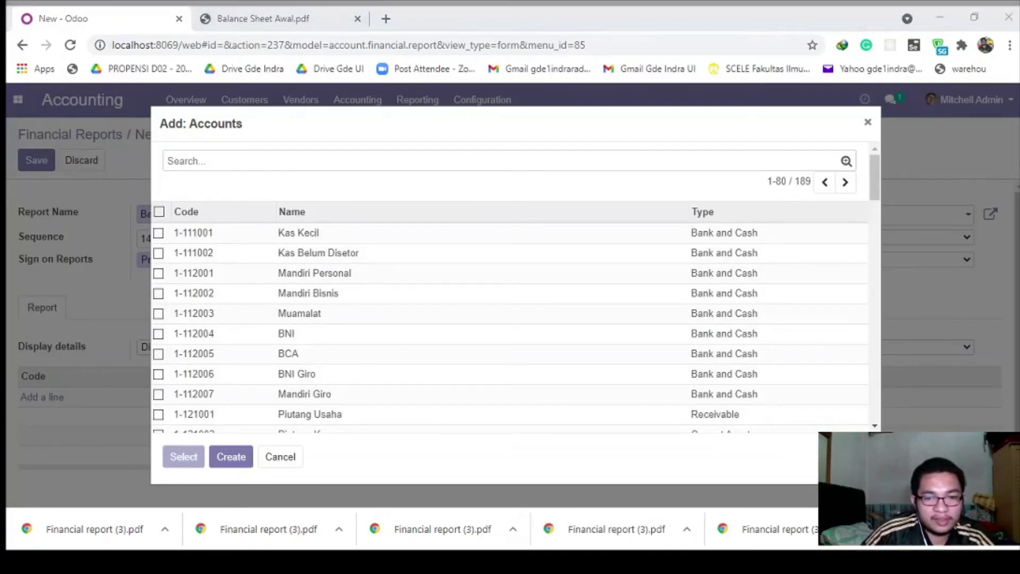
pyautogui.hotkey('alt', 'Tab')
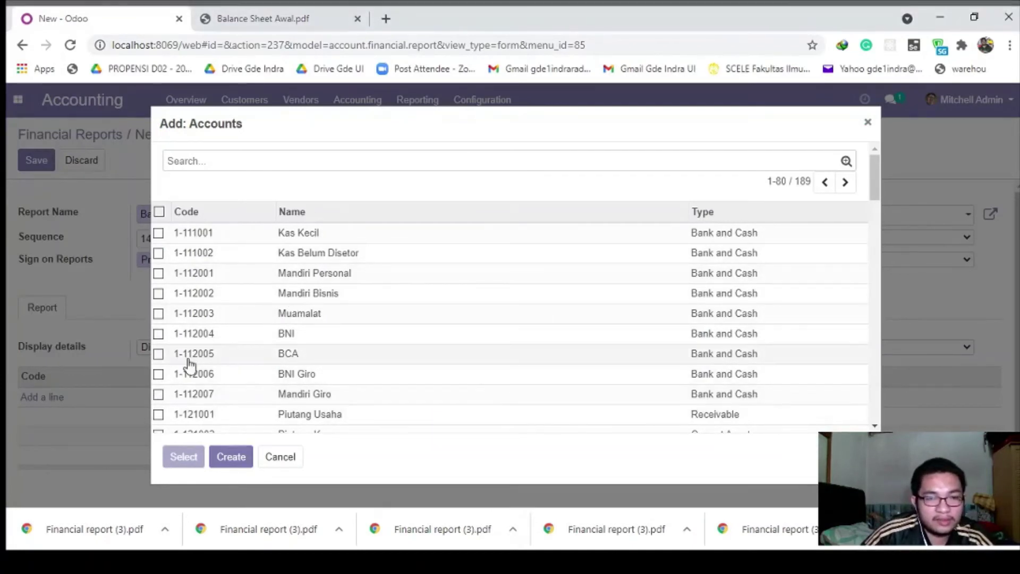
pyautogui.click(288, 153)
pyautogui.write('mandiri')
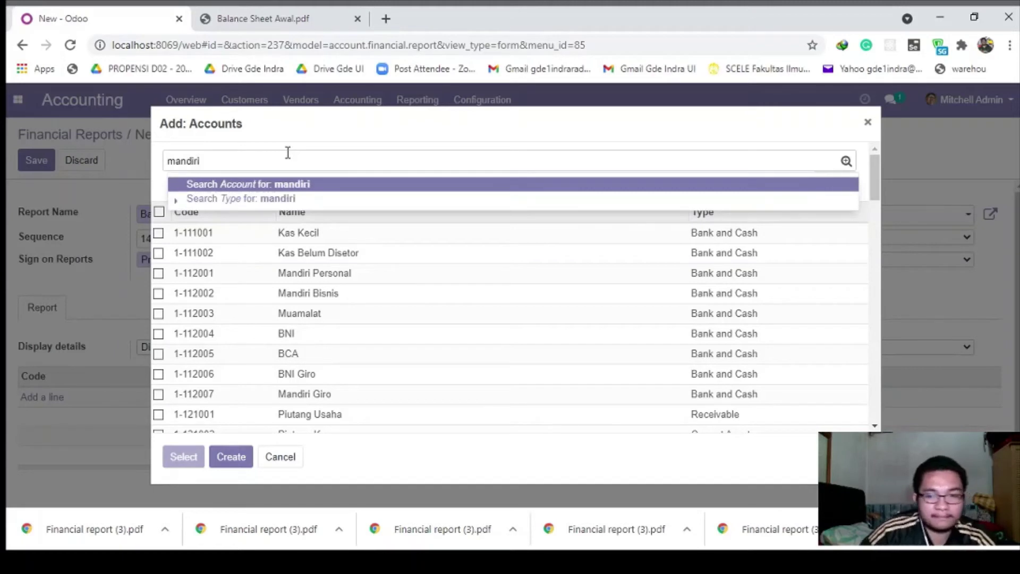
pyautogui.press('Return')
pyautogui.click(158, 233)
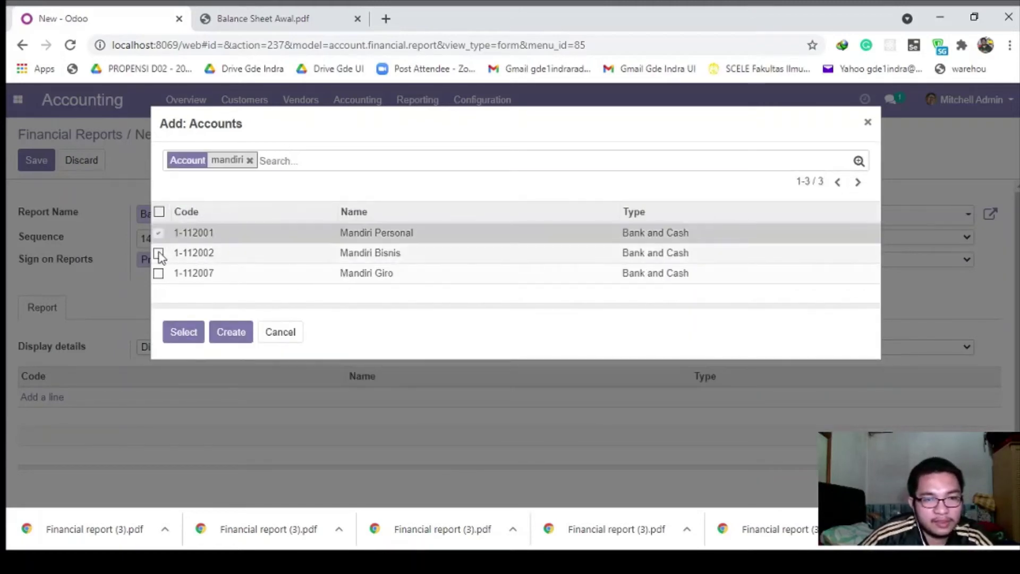
pyautogui.click(159, 253)
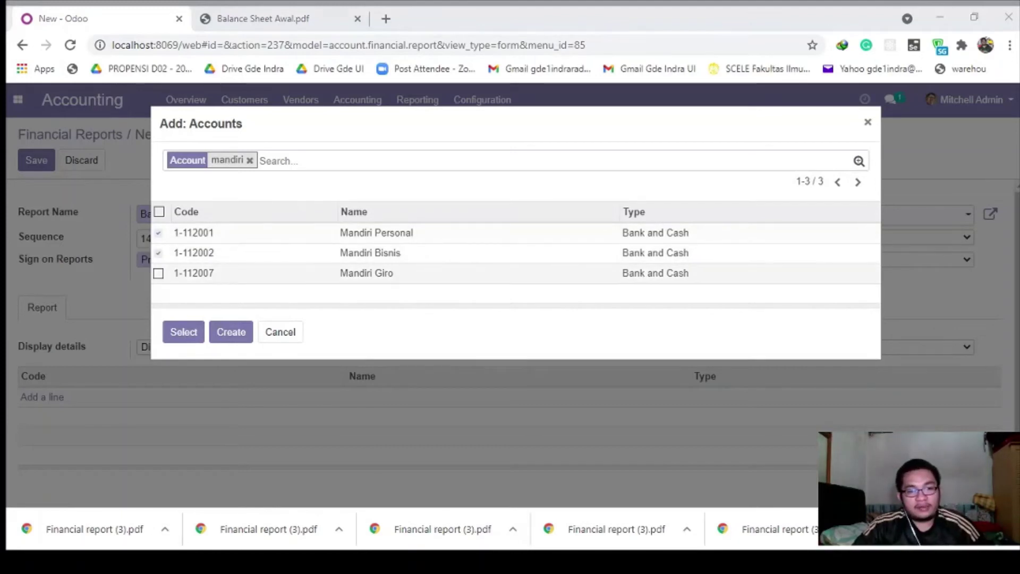
pyautogui.click(184, 331)
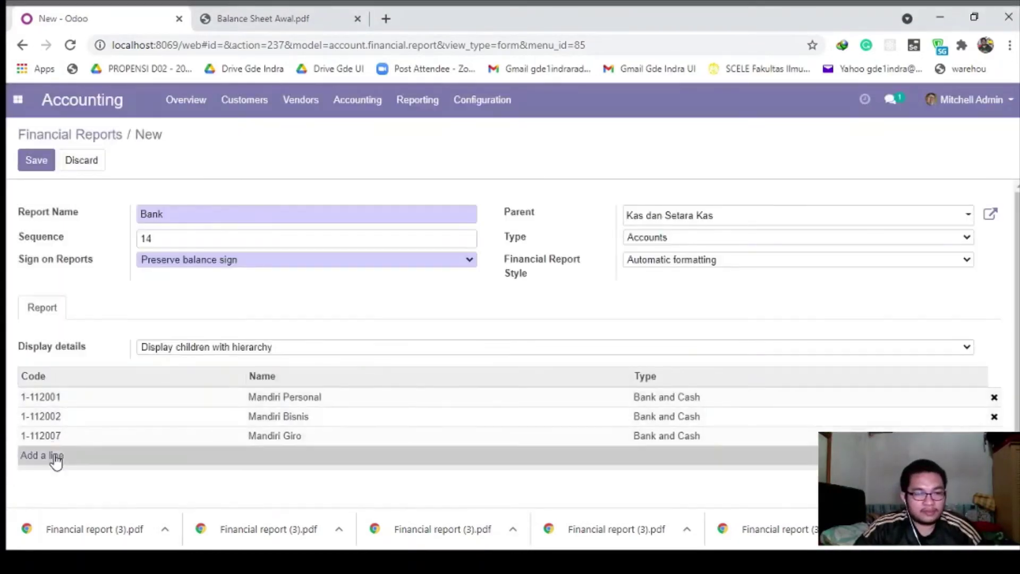
# Search the accounts for "BNI" and add BNI and BNI Giro to the Bank report
pyautogui.click(50, 455)
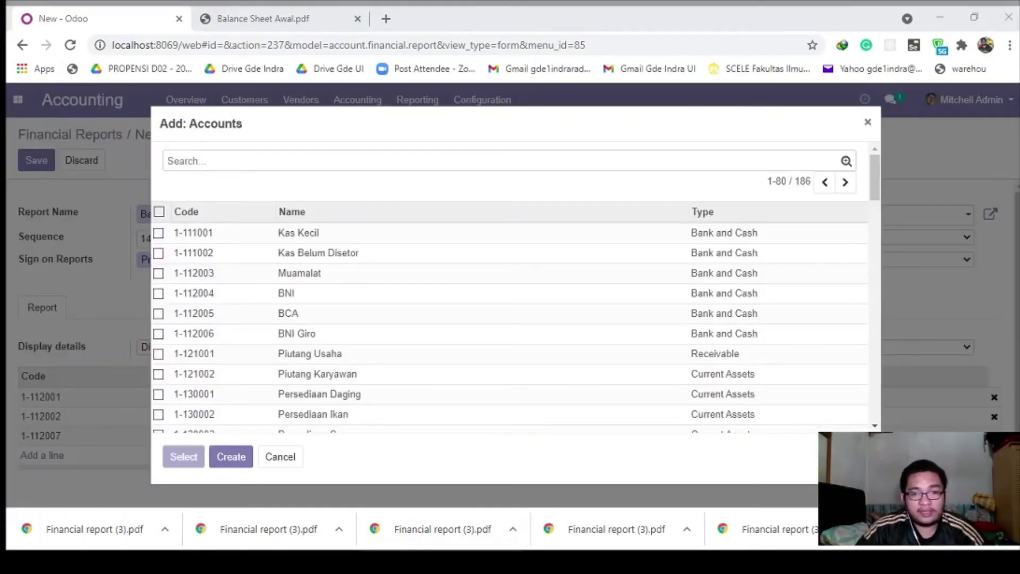
pyautogui.click(426, 192)
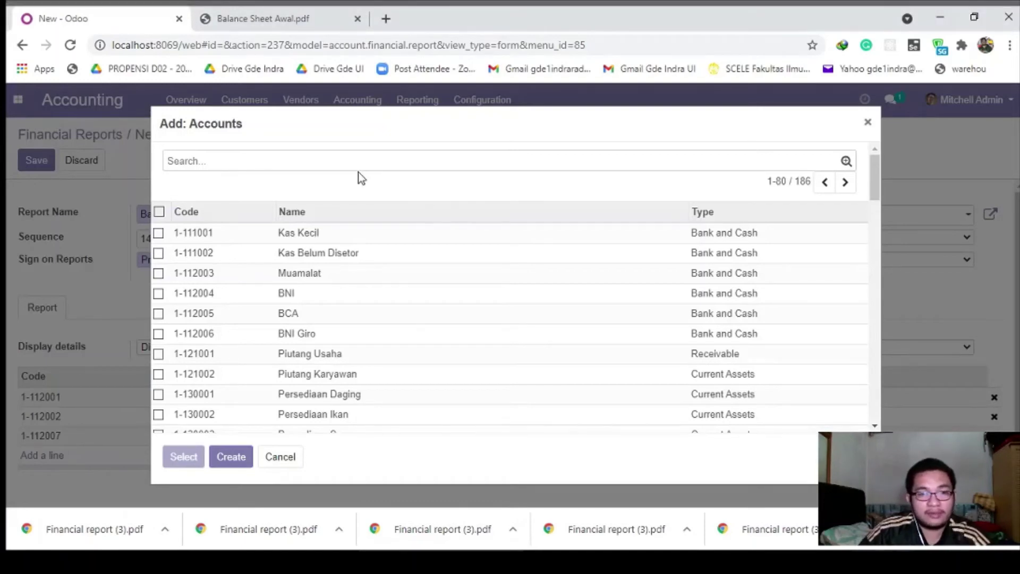
pyautogui.write('BNI')
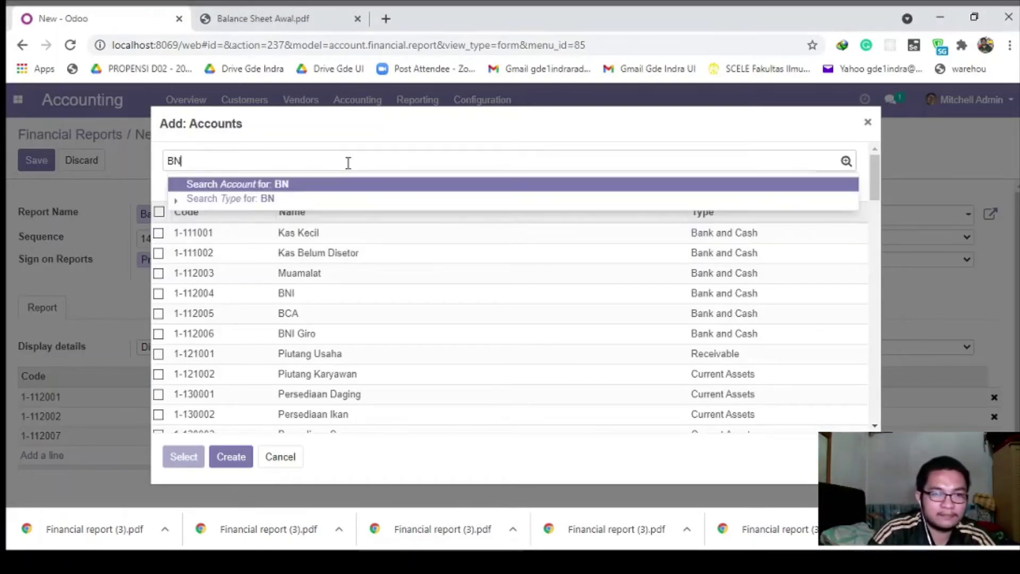
pyautogui.press('Return')
pyautogui.click(158, 233)
pyautogui.click(158, 253)
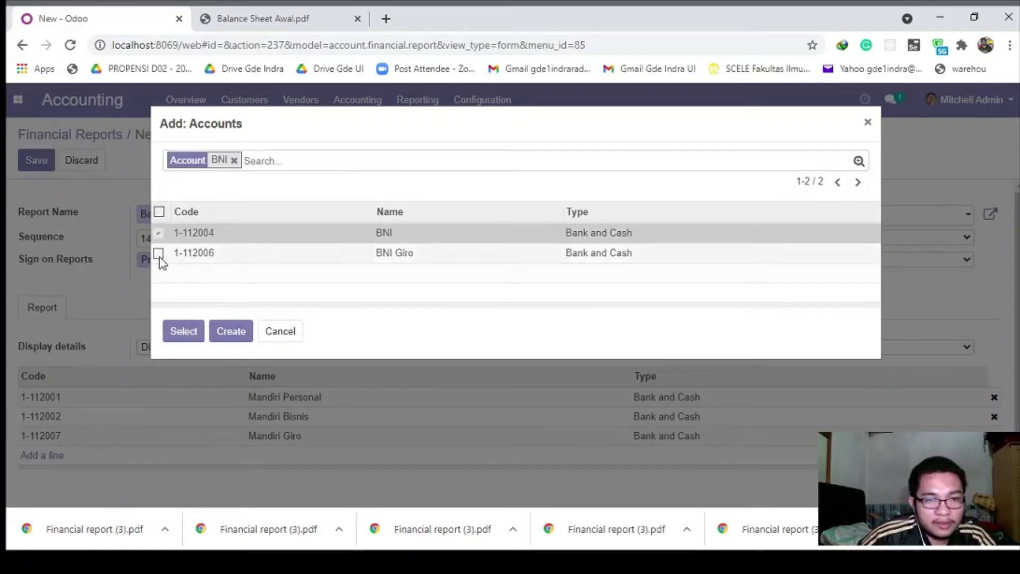
pyautogui.click(182, 323)
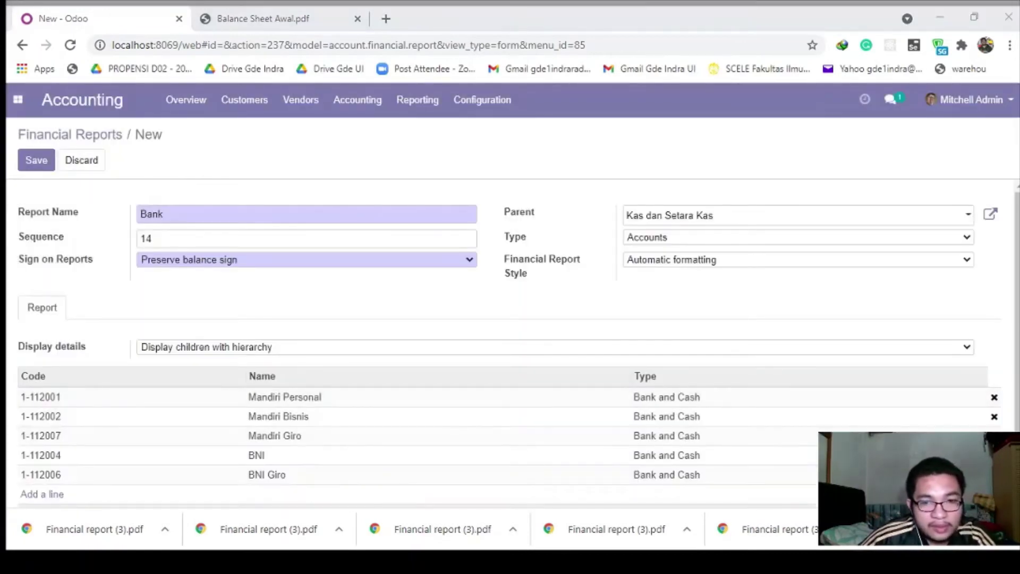
# Search the accounts for "Mua" and add Muamalat to the Bank report
pyautogui.hotkey('alt', 'Tab')
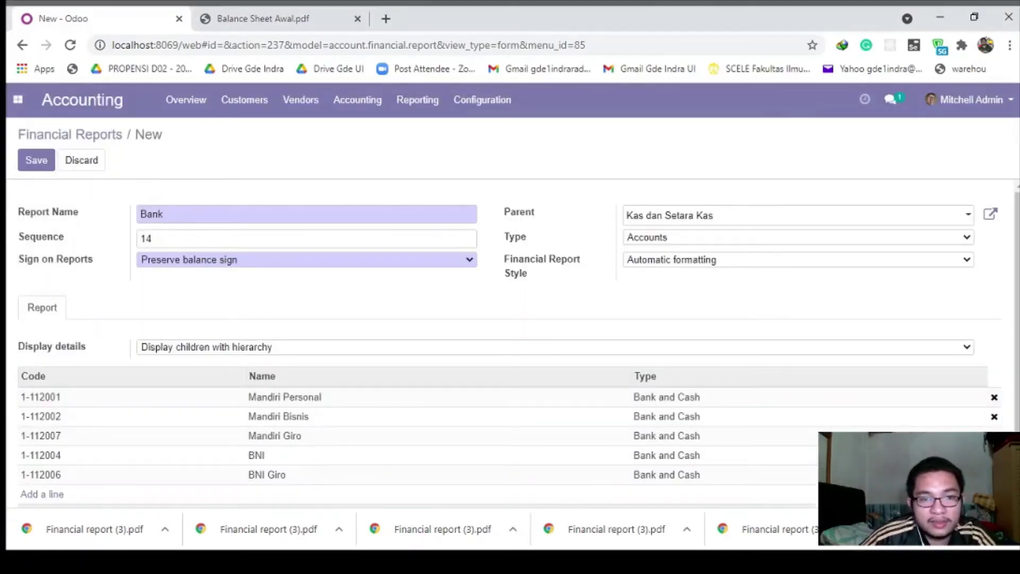
pyautogui.scroll(-1, 38, 425)
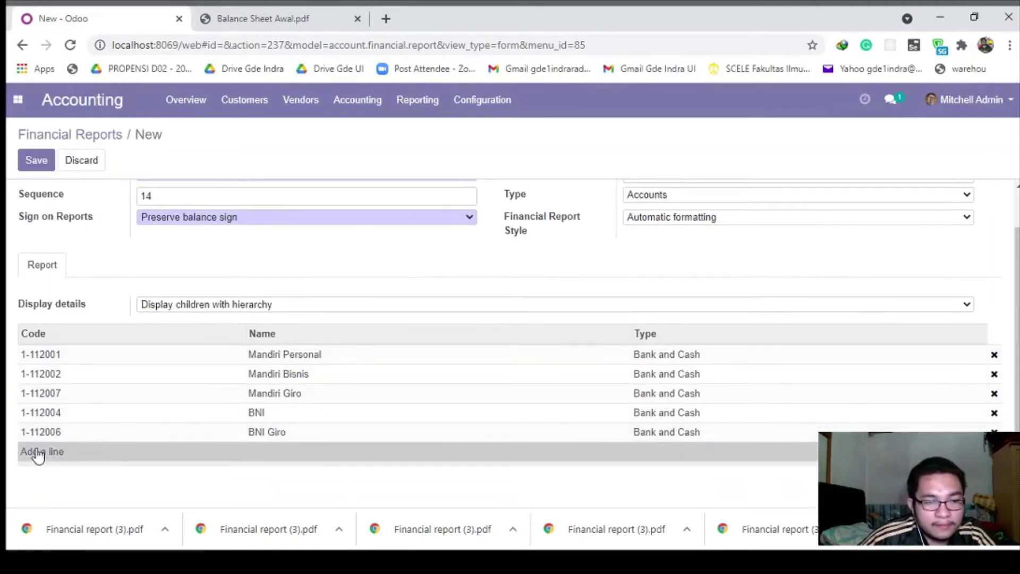
pyautogui.click(37, 452)
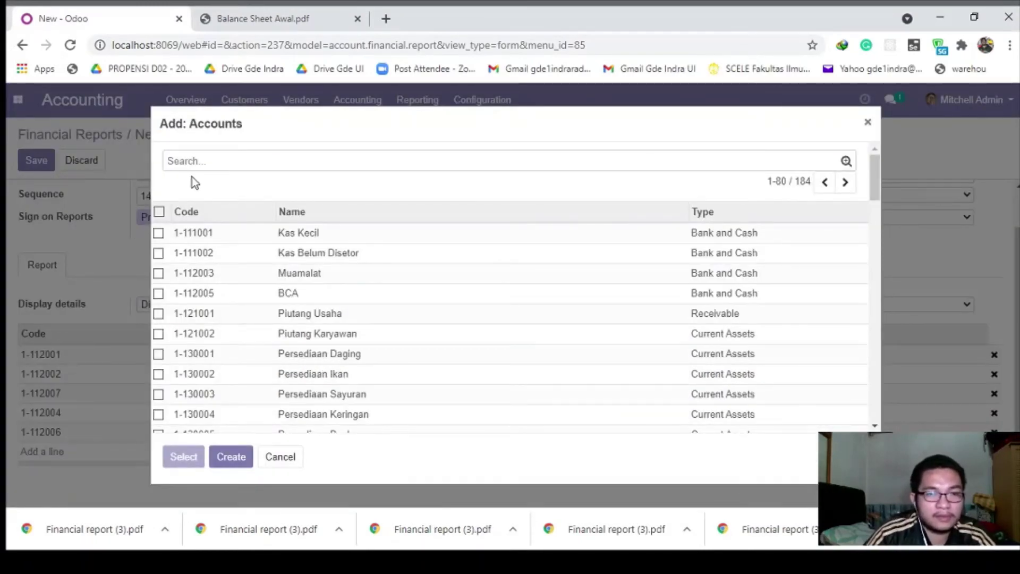
pyautogui.click(215, 163)
pyautogui.write('Mua')
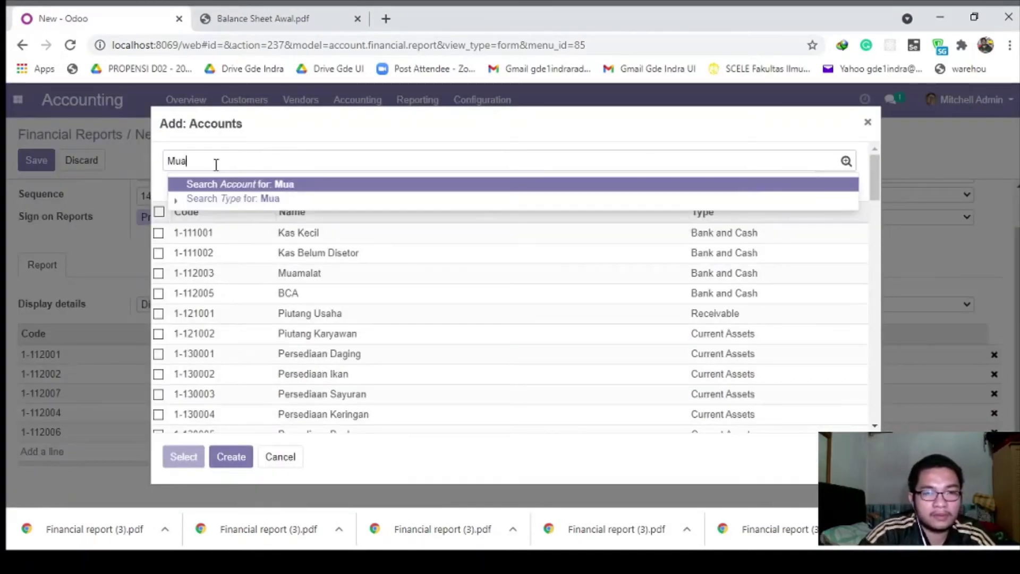
pyautogui.press('Return')
pyautogui.click(158, 233)
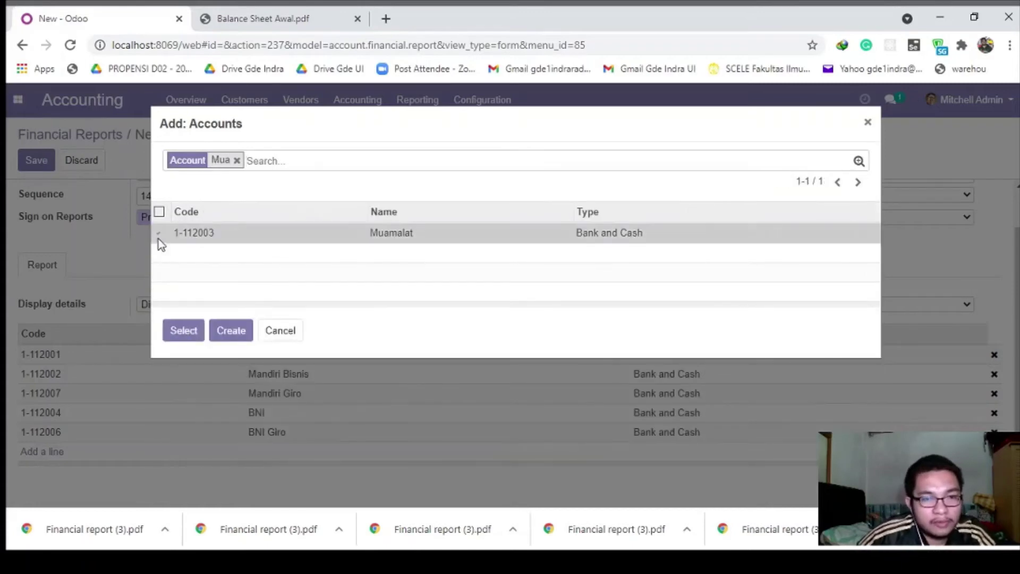
pyautogui.click(186, 334)
# Add the BCA account to the Bank report and save the report
pyautogui.scroll(-1, 150, 376)
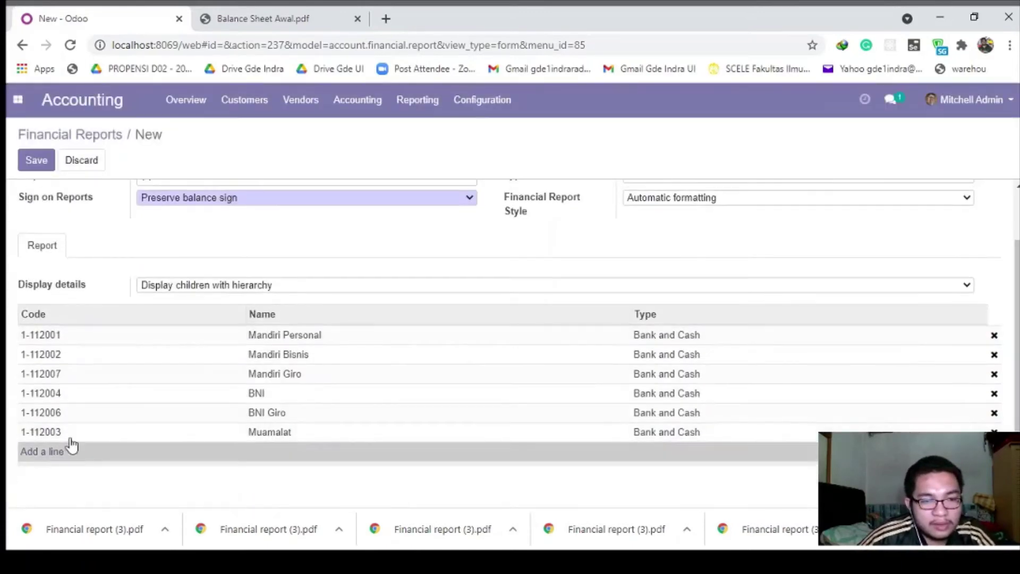
pyautogui.click(66, 451)
pyautogui.click(200, 159)
pyautogui.write('BCA')
pyautogui.press('Return')
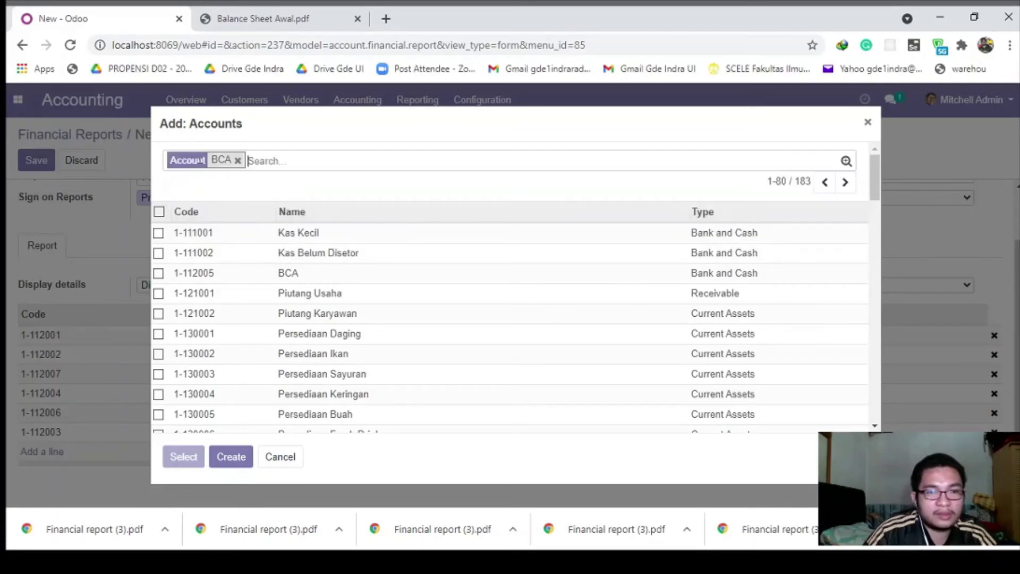
pyautogui.click(159, 233)
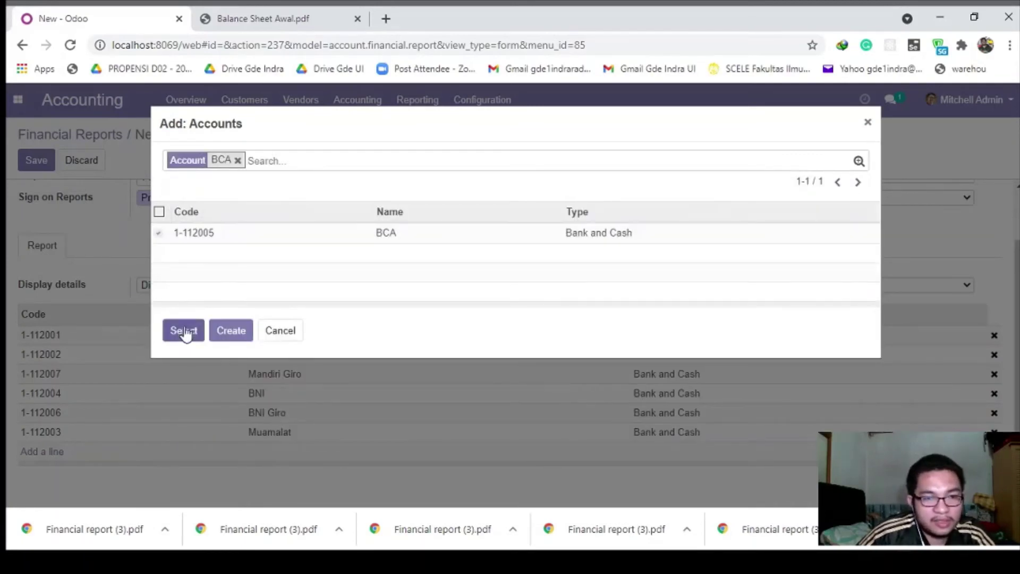
pyautogui.click(183, 330)
pyautogui.scroll(2, 91, 243)
pyautogui.click(43, 165)
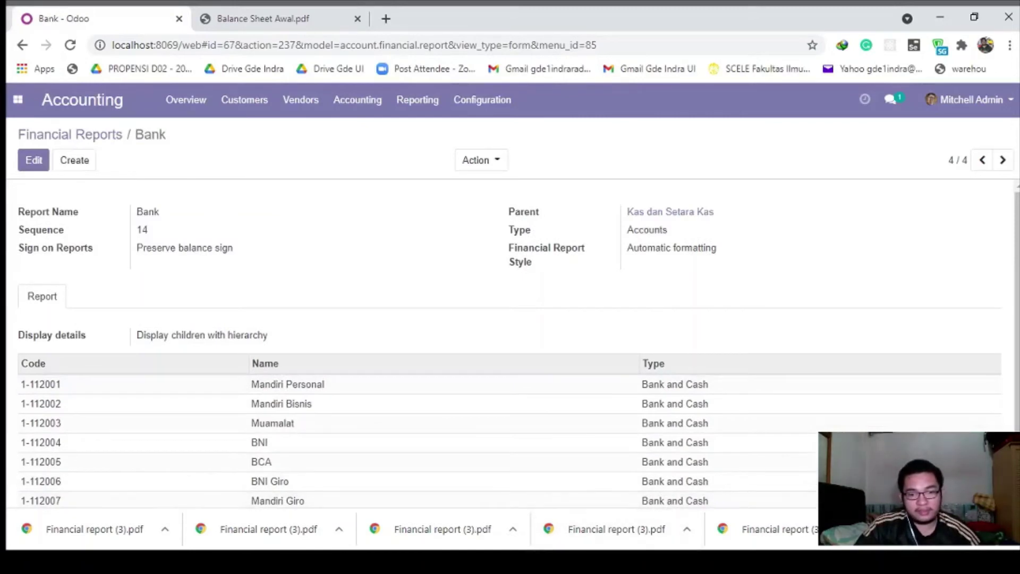
# Switch to the text notes and change the sign on report entry for Piutang to "default"
pyautogui.hotkey('alt', 'Tab')
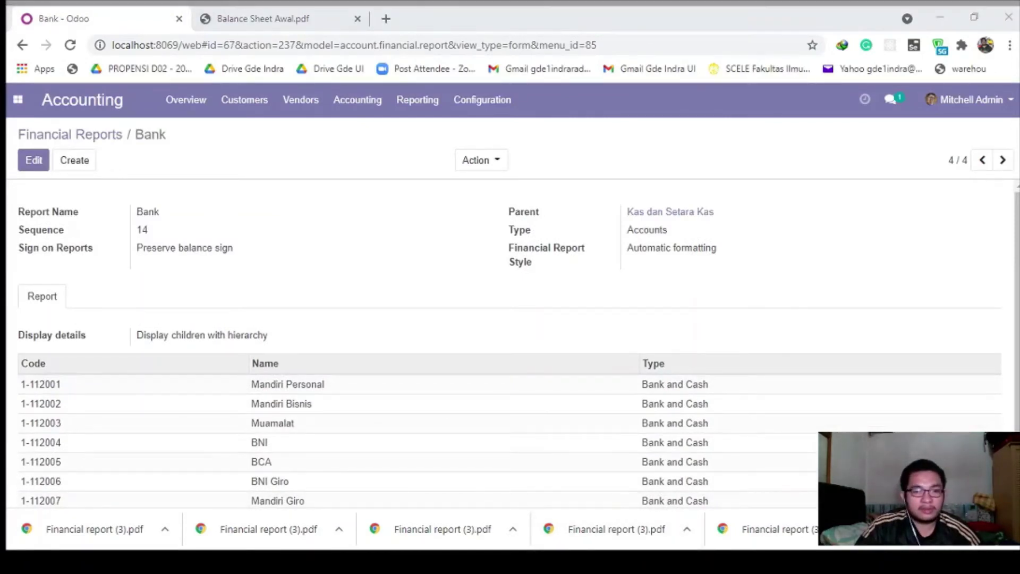
pyautogui.hotkey('alt', 'Tab')
pyautogui.scroll(-2, 106, 419)
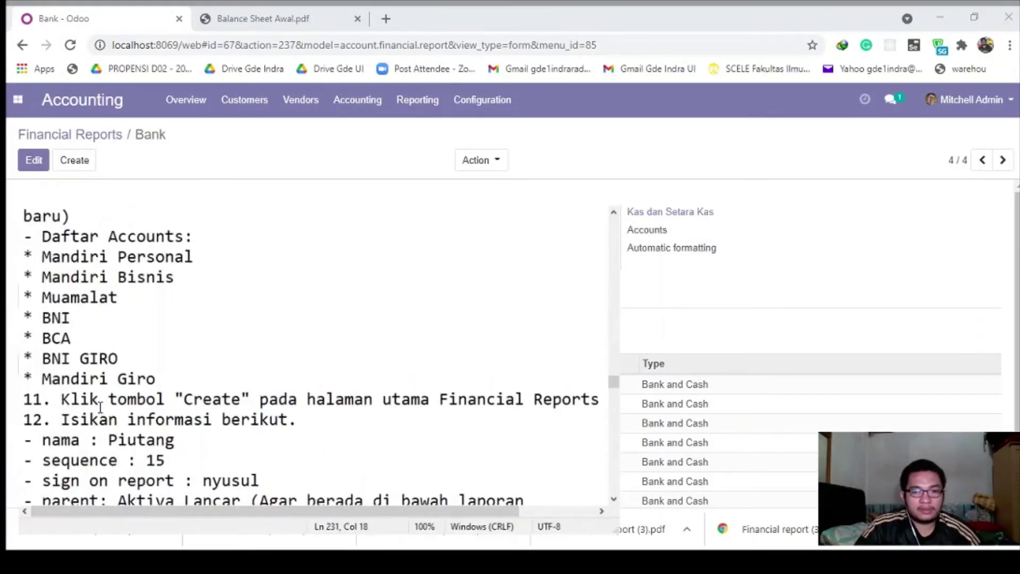
pyautogui.moveTo(260, 420); pyautogui.dragTo(202, 420)
pyautogui.write('default')
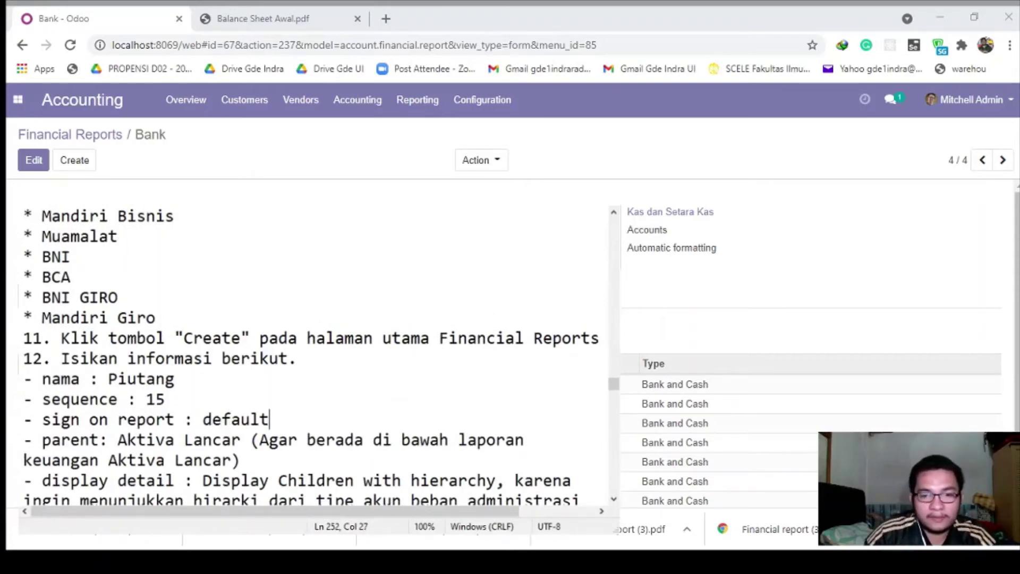
# Check the sequence, parent, display detail, type and account list entries for Piutang in the notes
pyautogui.scroll(4, 210, 417)
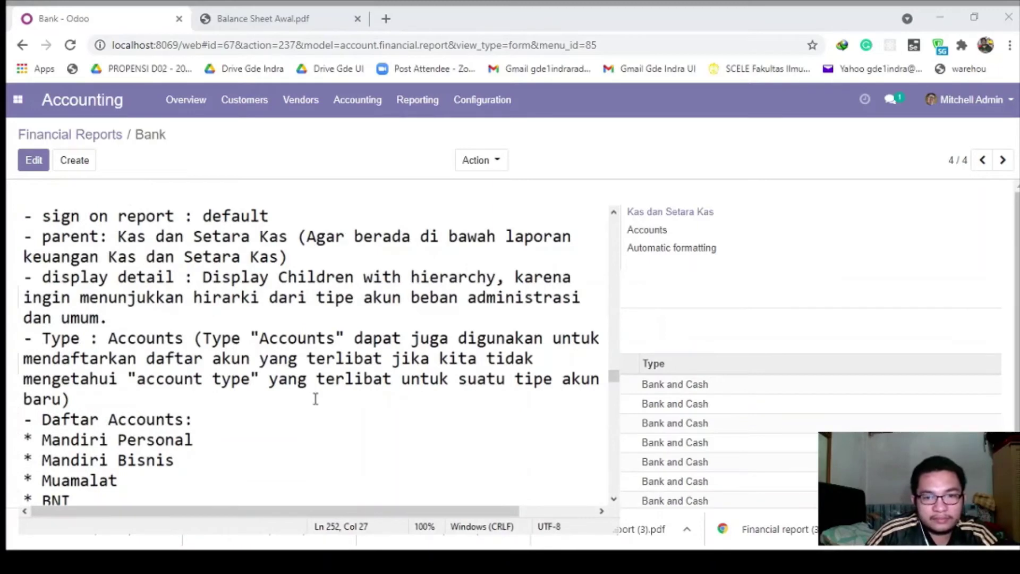
pyautogui.scroll(-4, 316, 398)
pyautogui.moveTo(181, 400); pyautogui.dragTo(147, 399)
pyautogui.click(146, 399)
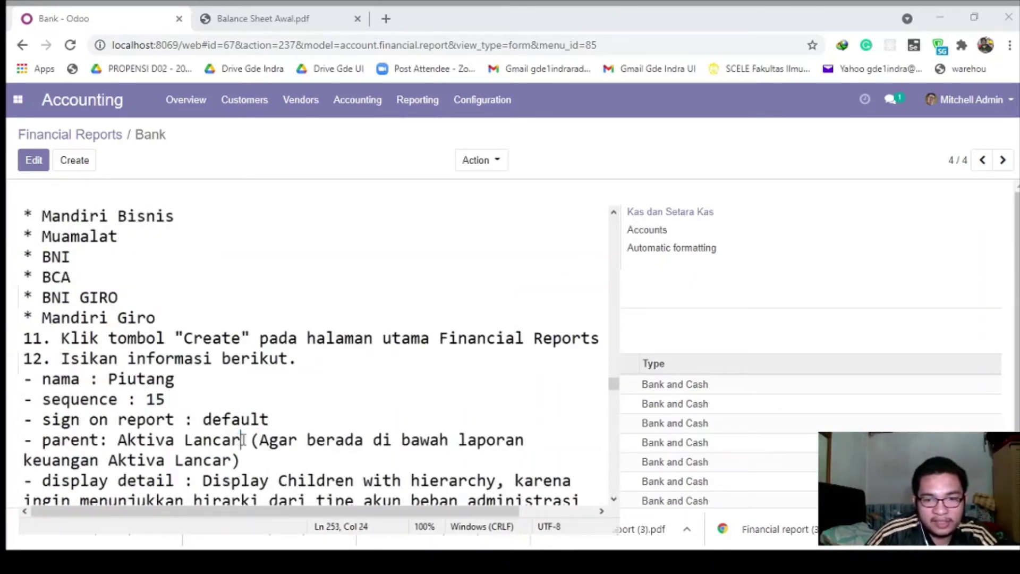
pyautogui.moveTo(243, 440); pyautogui.dragTo(128, 440)
pyautogui.click(128, 440)
pyautogui.scroll(-4, 155, 435)
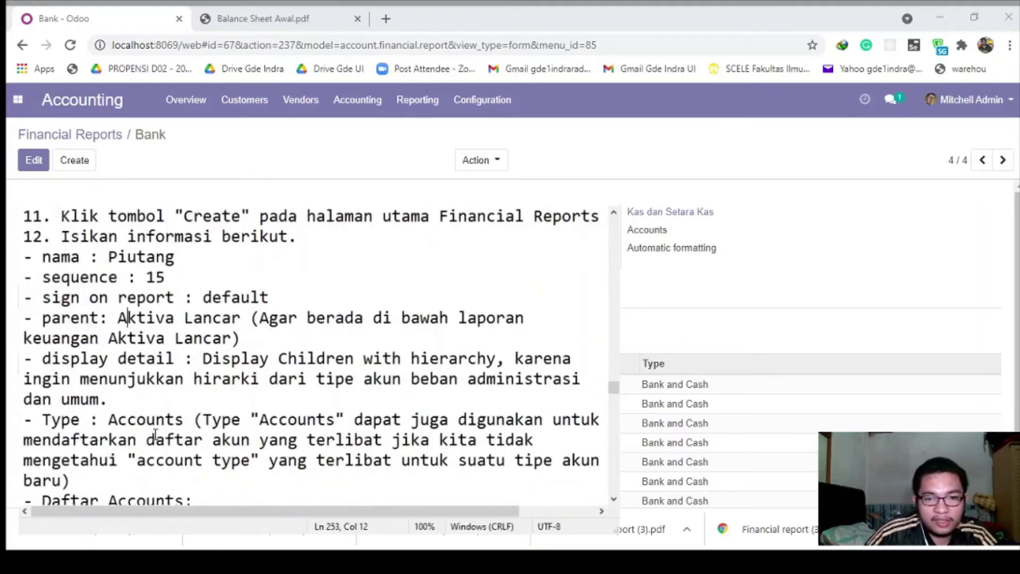
pyautogui.moveTo(196, 417); pyautogui.dragTo(42, 399)
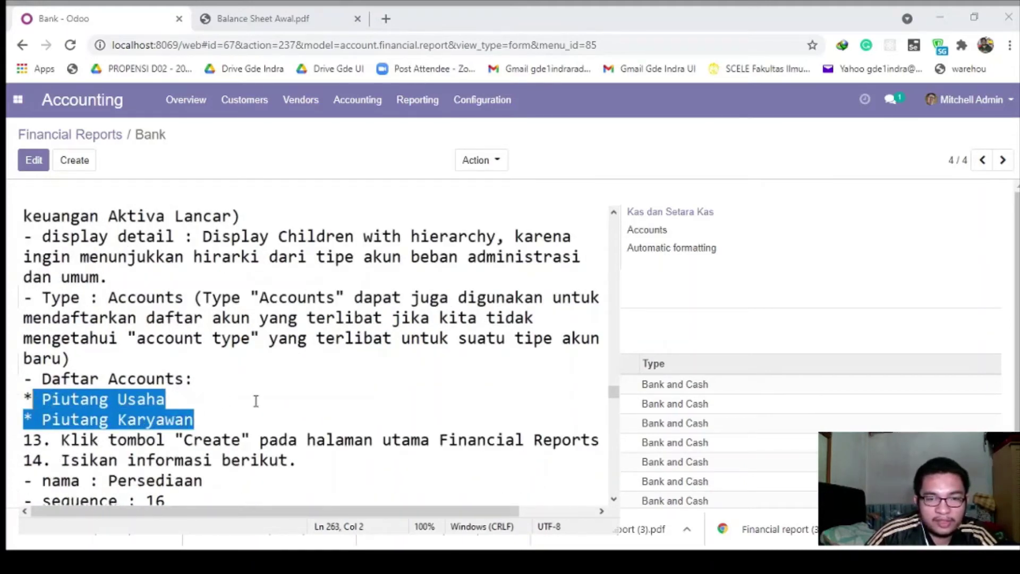
pyautogui.click(249, 404)
pyautogui.scroll(2, 249, 406)
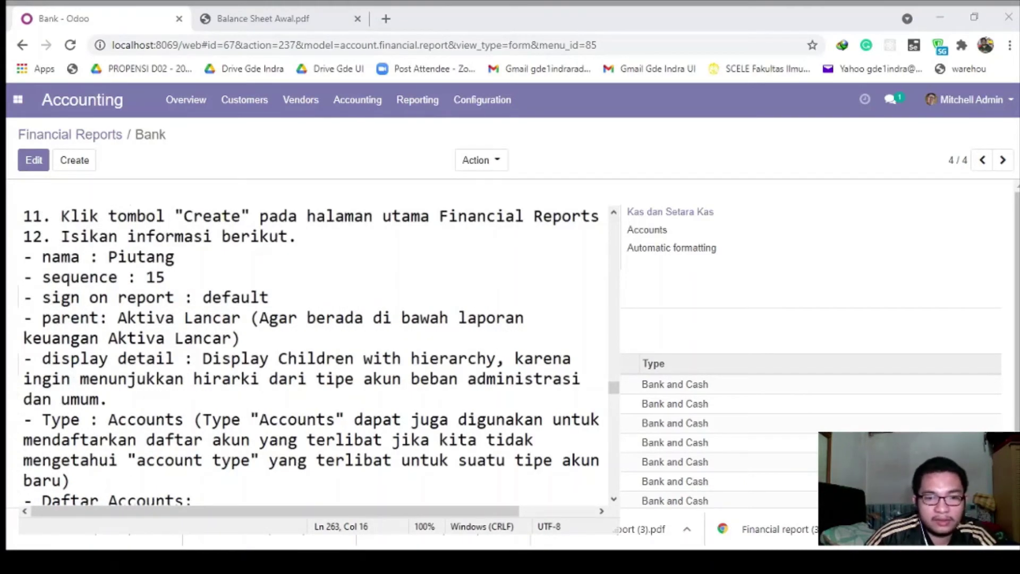
# Return to Odoo and start creating another financial report from the Bank record
pyautogui.click(254, 217)
pyautogui.click(82, 161)
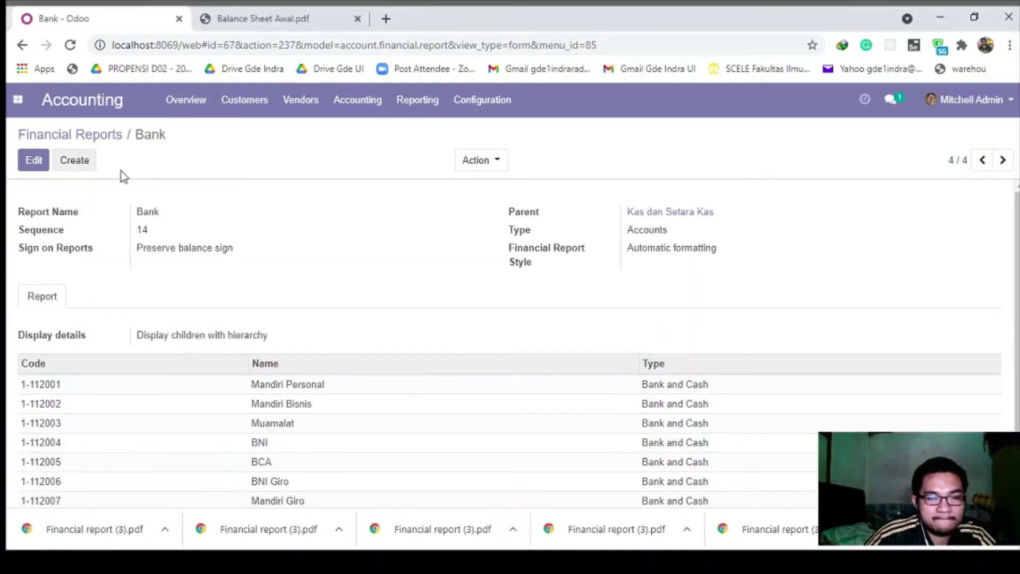
# Start a new financial report named Piutang with sequence 15
pyautogui.write('Piuta')
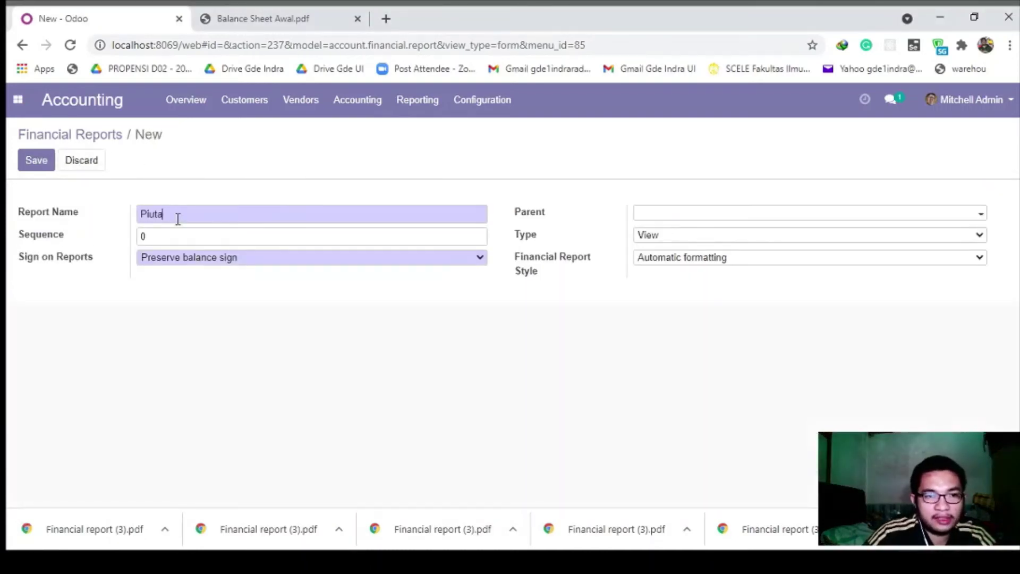
pyautogui.write('ng')
pyautogui.click(157, 235)
pyautogui.press('BackSpace')
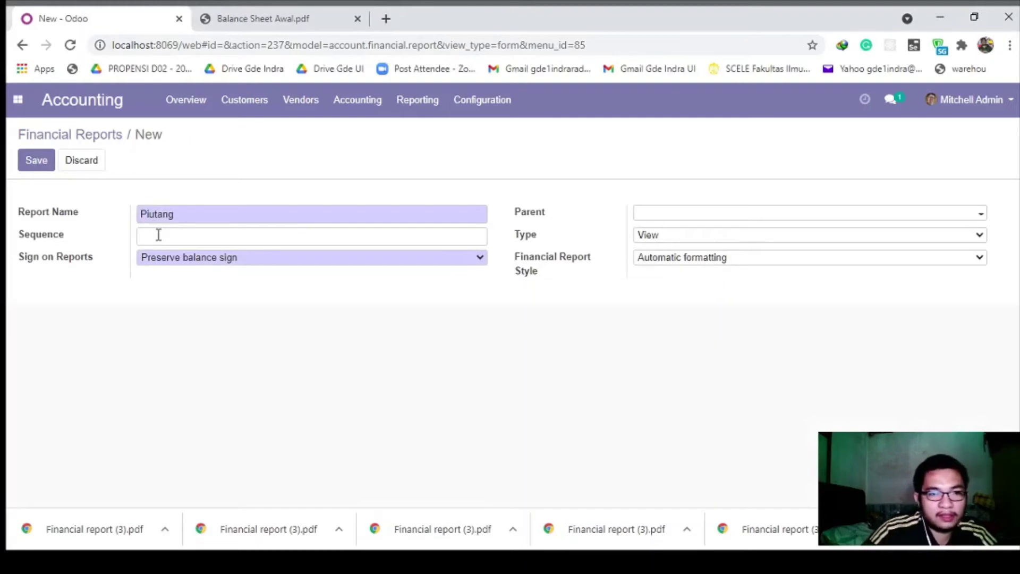
pyautogui.click(512, 562)
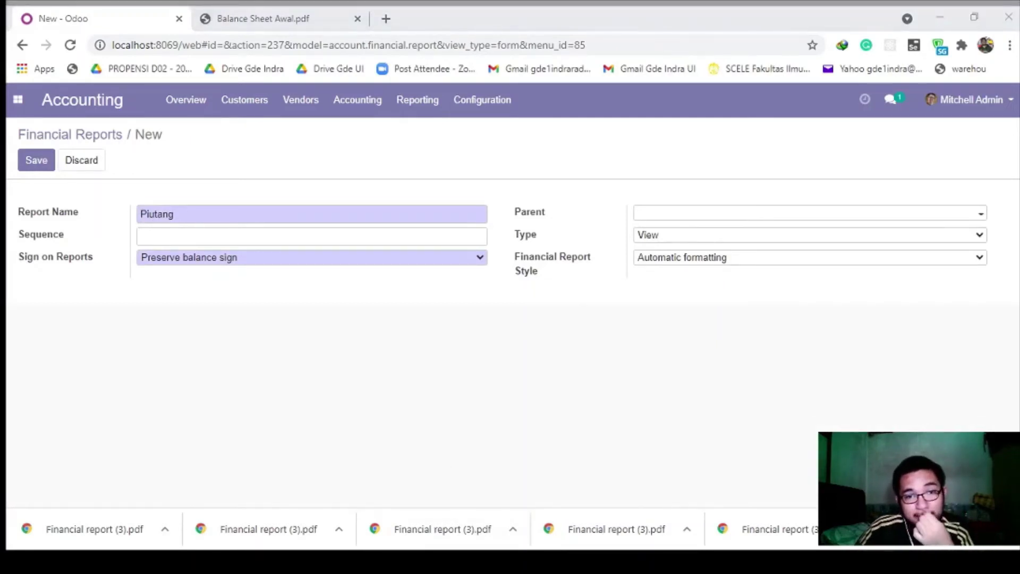
pyautogui.click(182, 238)
pyautogui.write('15')
# Set the Piutang report's parent to Aktiva Lancar
pyautogui.click(649, 215)
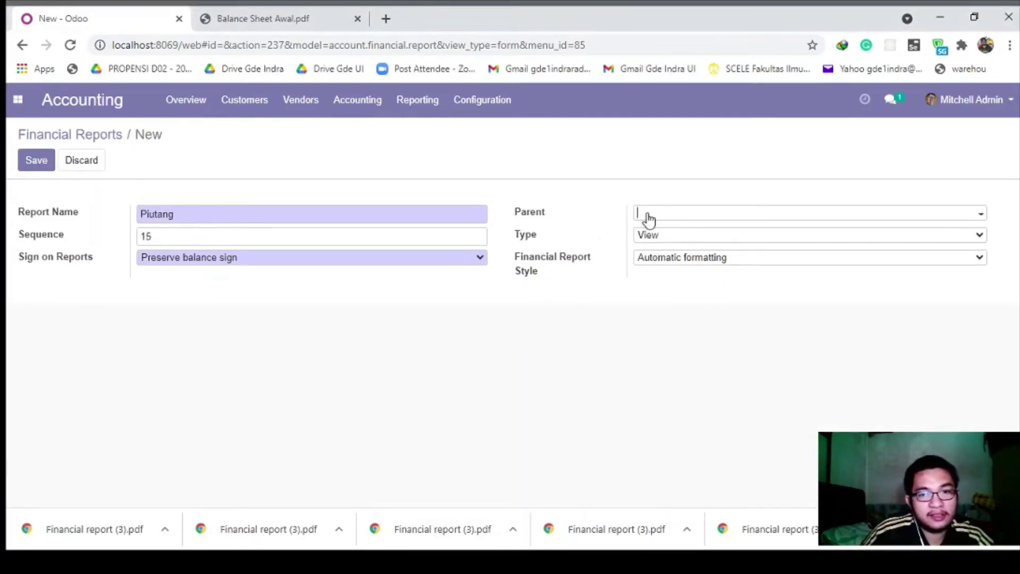
pyautogui.write('Akti')
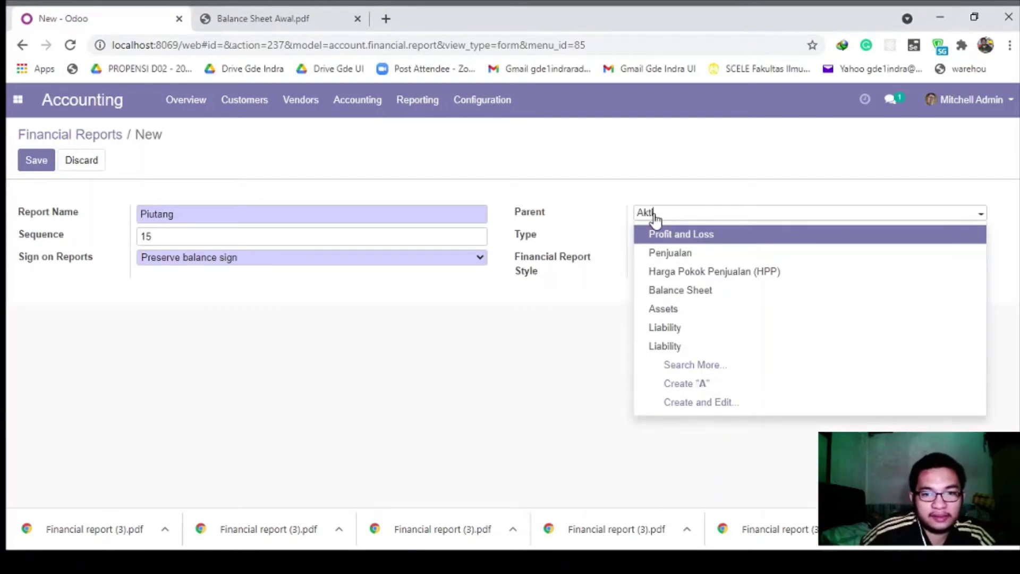
pyautogui.click(676, 251)
pyautogui.click(616, 561)
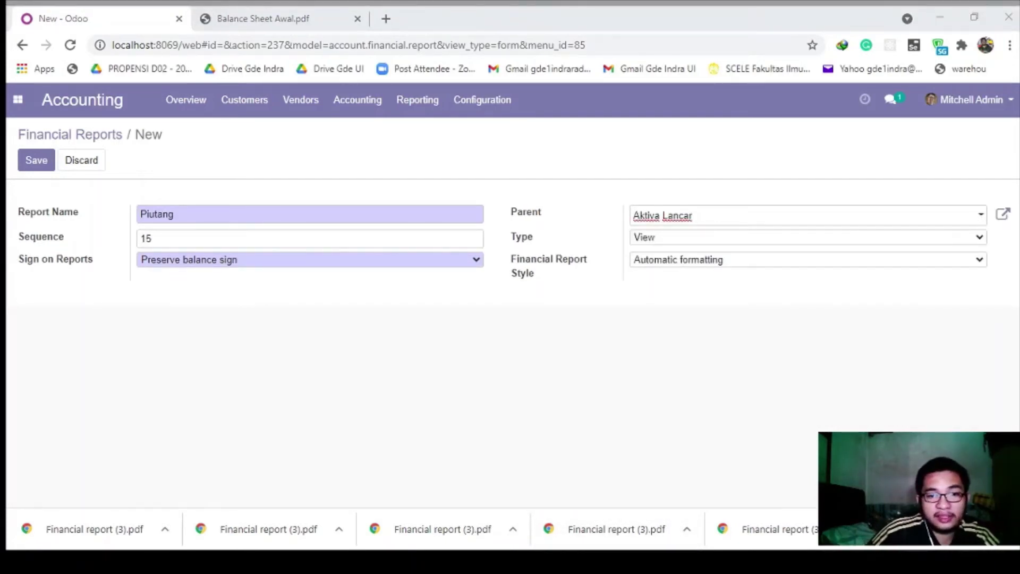
pyautogui.click(360, 322)
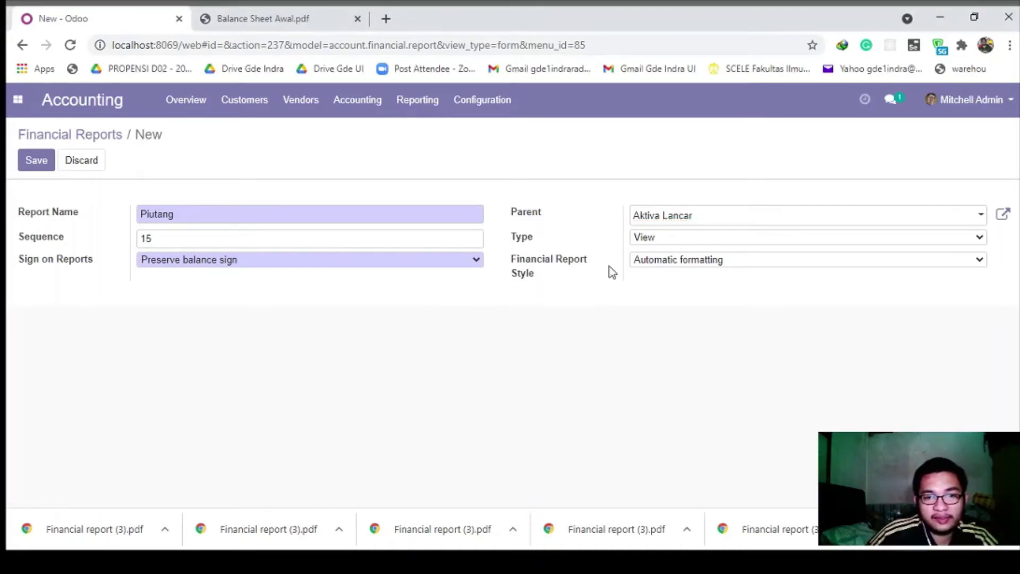
# Set the Piutang report's type to Accounts and its display details to Display children with hierarchy
pyautogui.click(656, 236)
pyautogui.click(668, 285)
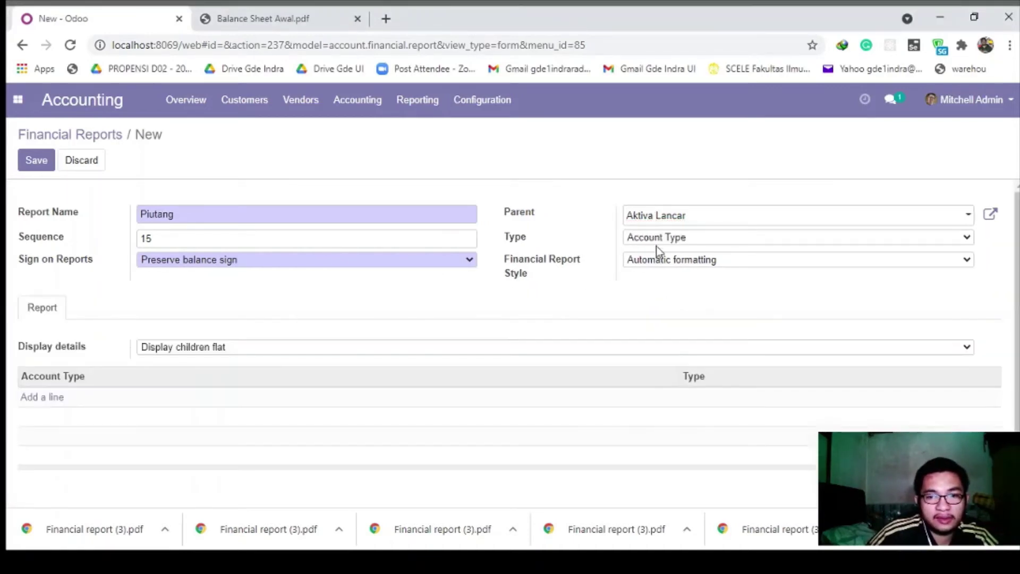
pyautogui.click(665, 276)
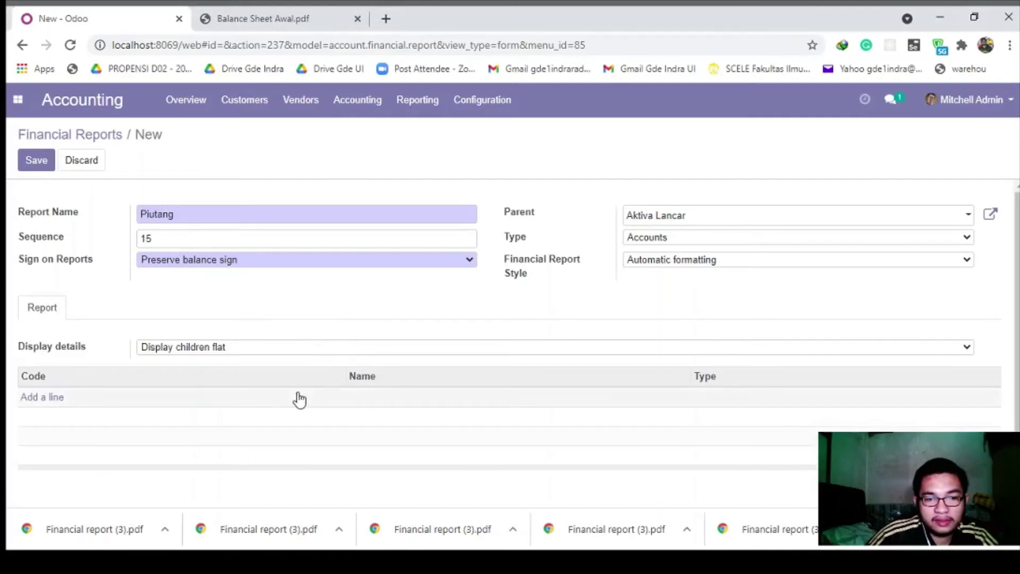
pyautogui.click(251, 346)
pyautogui.click(230, 400)
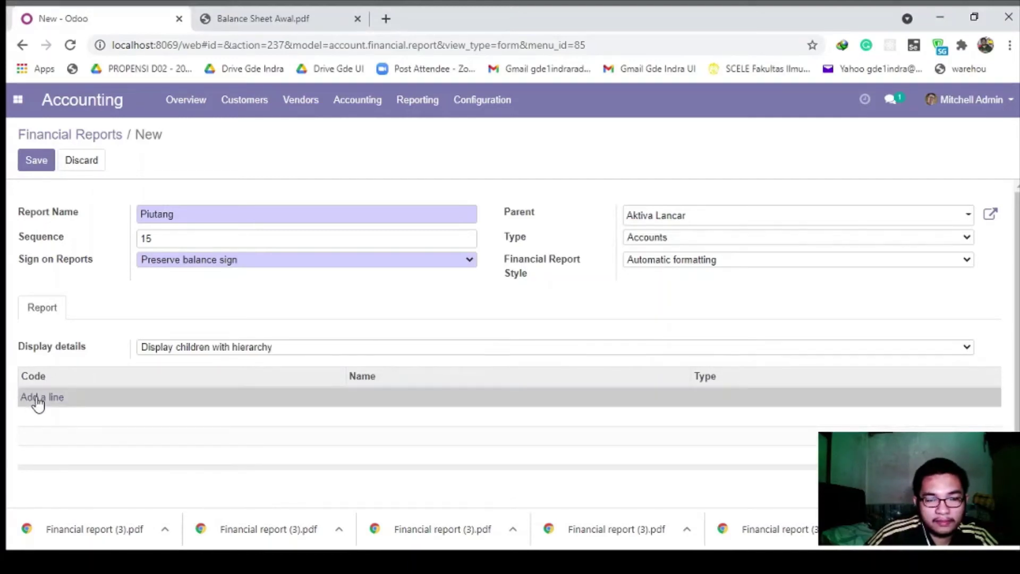
# Add the accounts Piutang Usaha and Piutang Karyawan to the Piutang report and save it
pyautogui.click(38, 403)
pyautogui.write('pi')
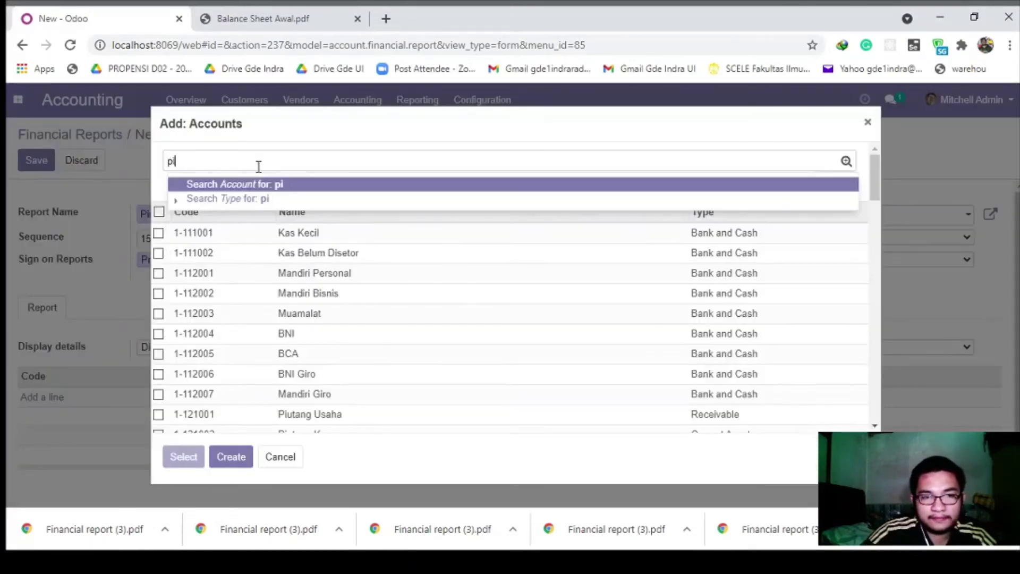
pyautogui.write('utang')
pyautogui.press('Return')
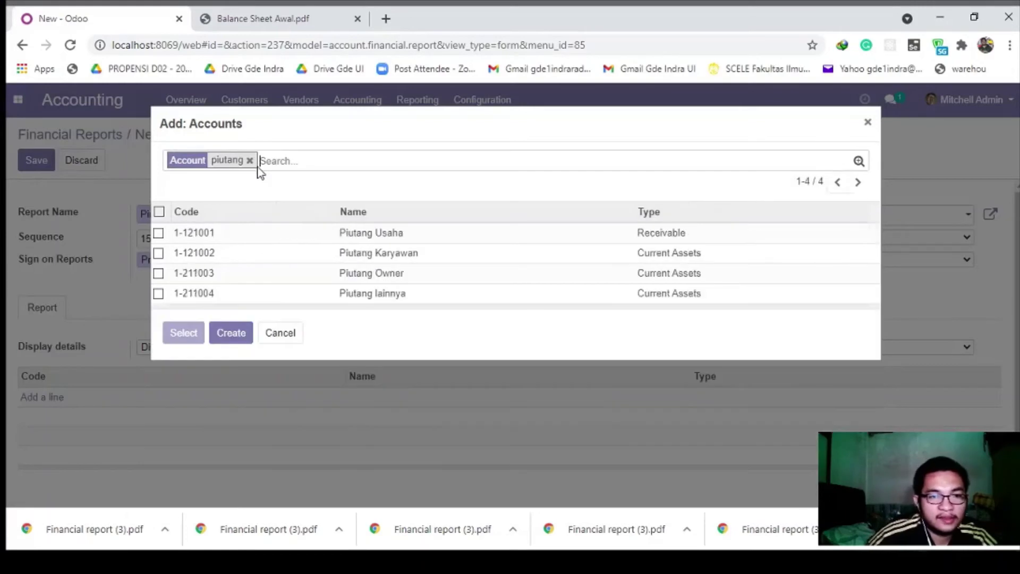
pyautogui.click(158, 233)
pyautogui.click(158, 253)
pyautogui.click(178, 333)
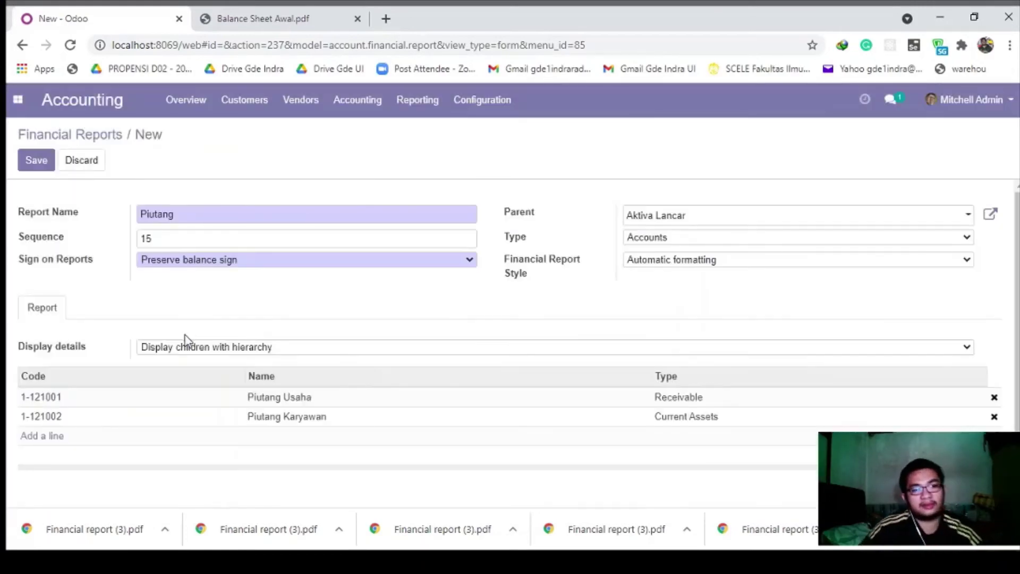
pyautogui.click(36, 165)
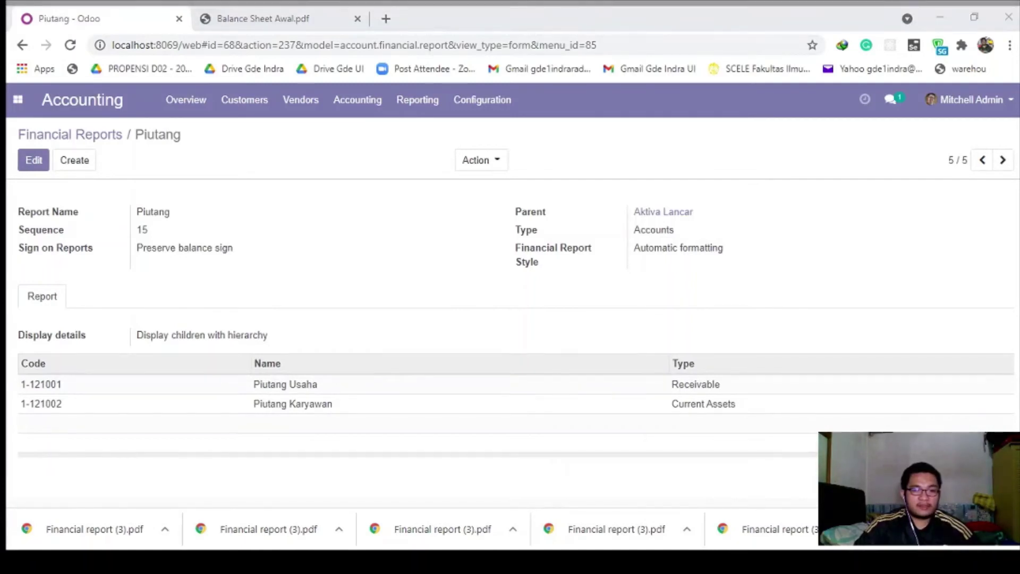
# Switch to the Notepad instructions and replace the sign on report value for Persediaan with "default"
pyautogui.hotkey('alt', 'Tab')
pyautogui.scroll(-1, 144, 468)
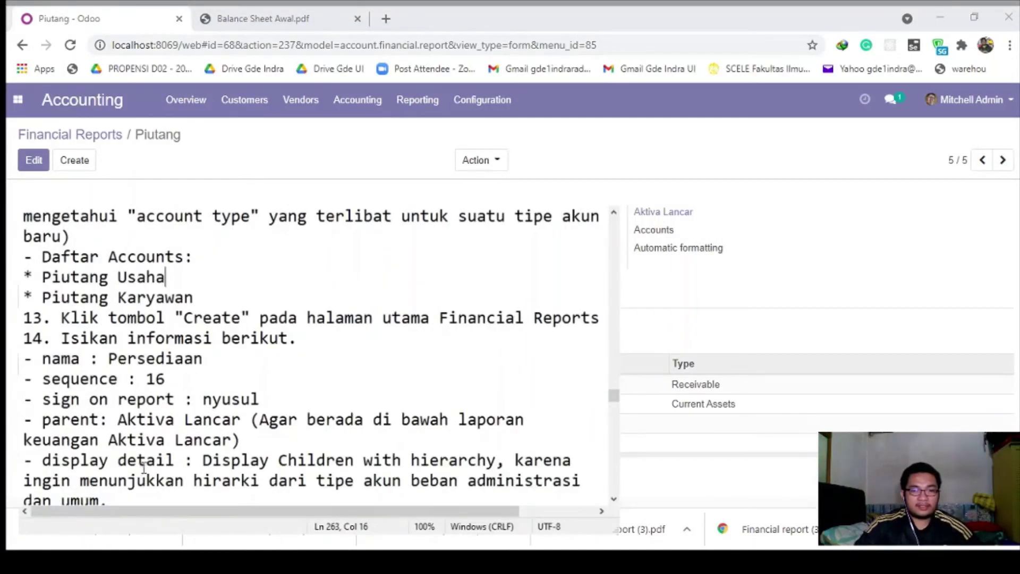
pyautogui.moveTo(266, 399); pyautogui.dragTo(202, 399)
pyautogui.write('de')
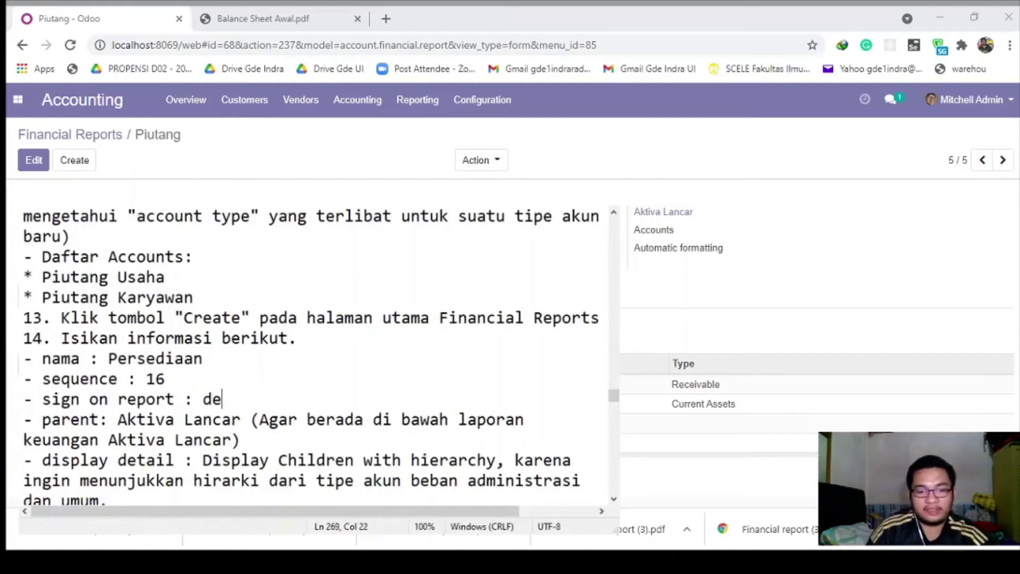
pyautogui.write('fault')
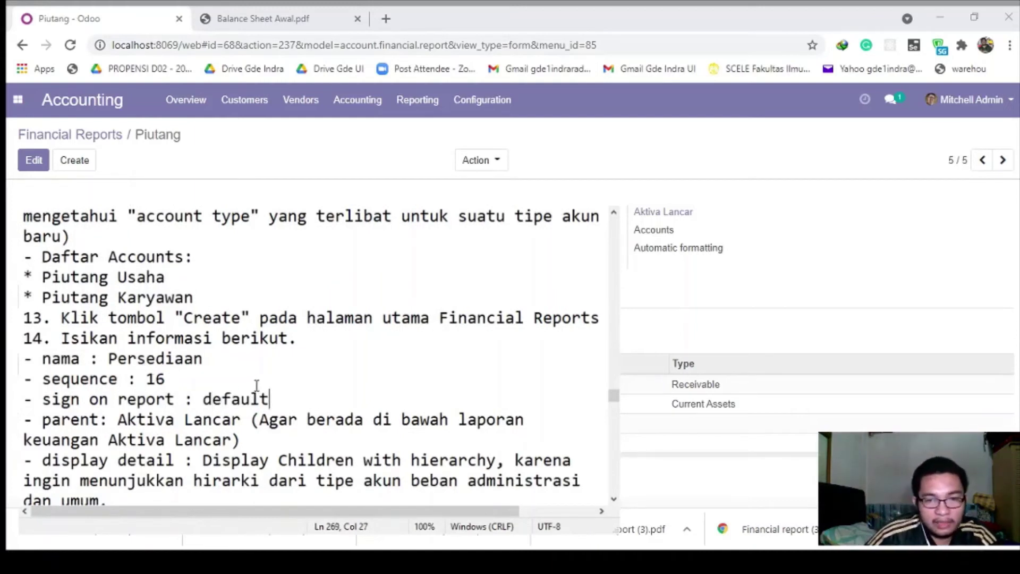
# Review the Persediaan instructions for the sequence, parent, display detail, type and list of accounts
pyautogui.moveTo(182, 382); pyautogui.dragTo(149, 380)
pyautogui.click(187, 385)
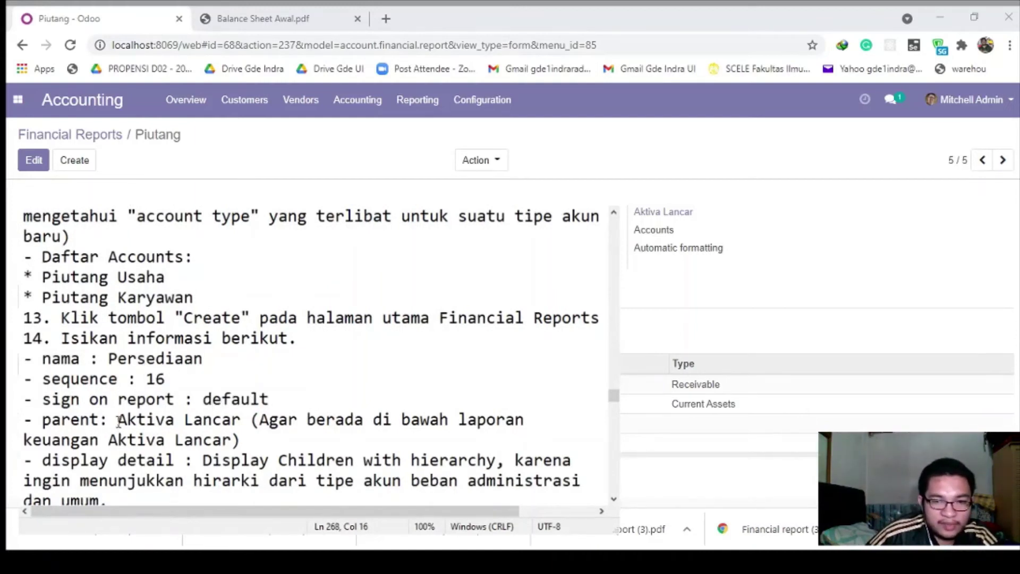
pyautogui.moveTo(117, 420); pyautogui.dragTo(240, 419)
pyautogui.click(241, 420)
pyautogui.scroll(-2, 223, 420)
pyautogui.scroll(-7, 222, 420)
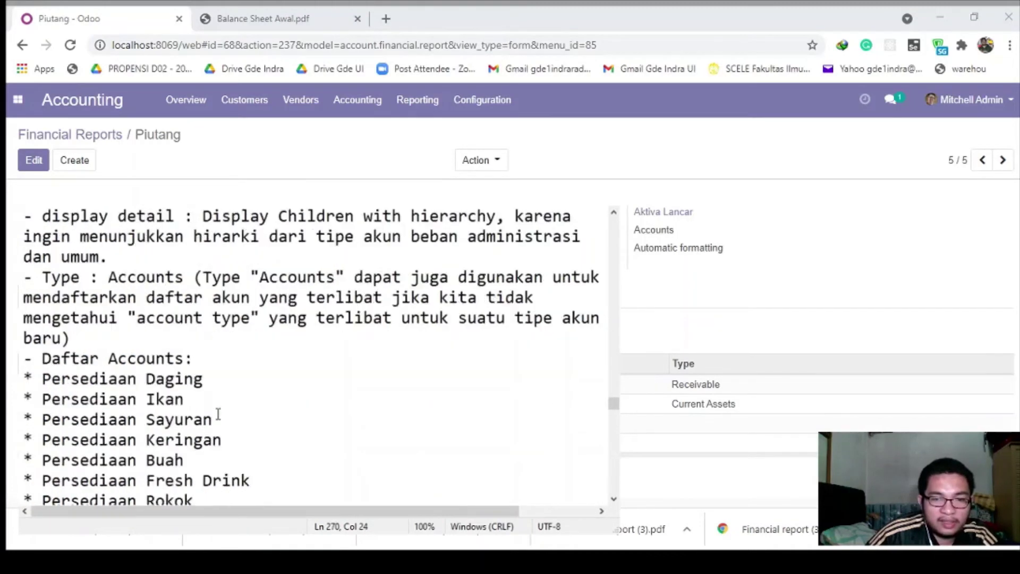
pyautogui.scroll(5, 221, 418)
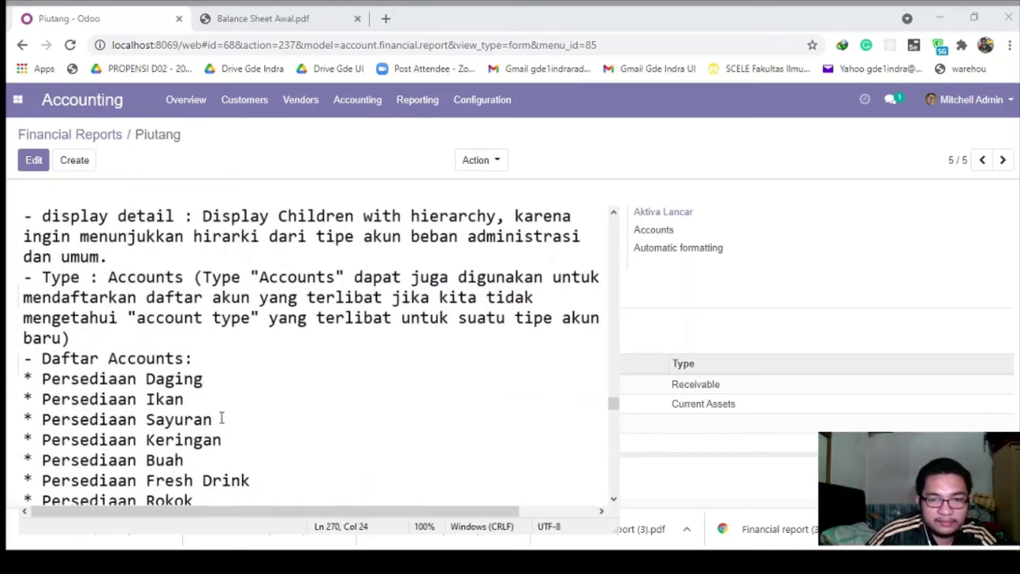
pyautogui.scroll(-4, 221, 418)
pyautogui.scroll(7, 222, 418)
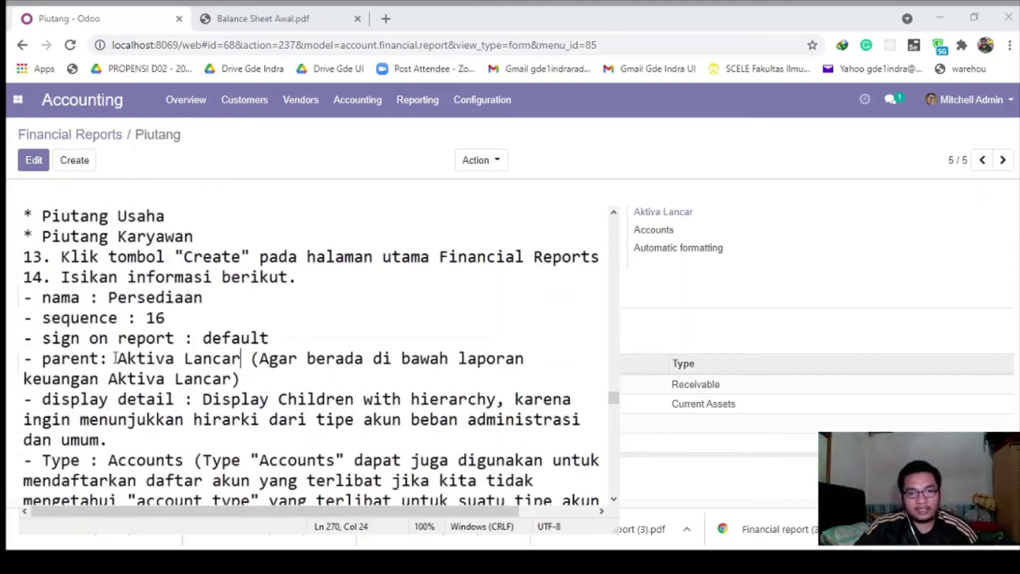
pyautogui.moveTo(116, 358); pyautogui.dragTo(242, 358)
pyautogui.click(182, 319)
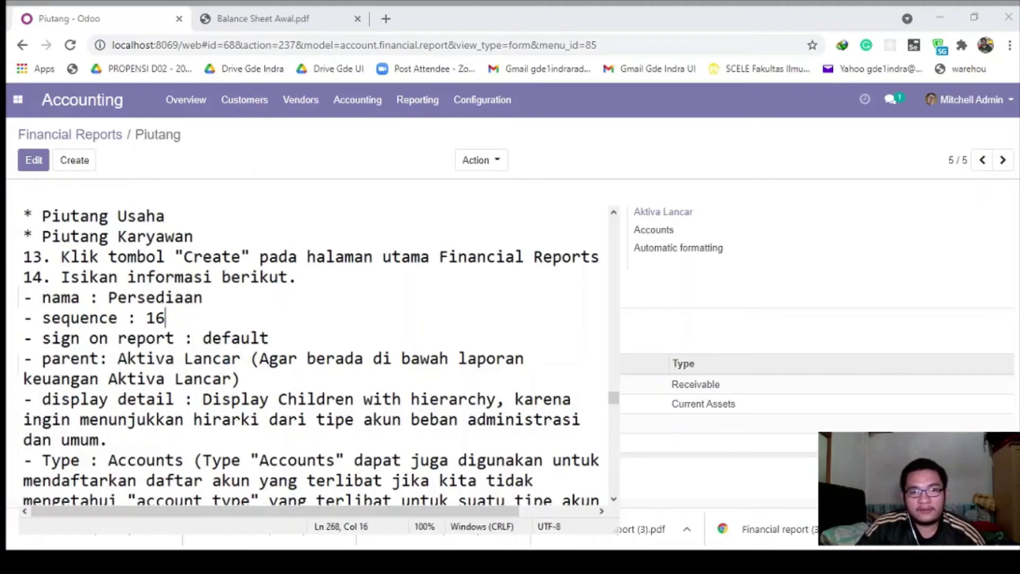
# Switch back to Odoo and start a new financial report named Persediaan with sequence 16
pyautogui.hotkey('alt', 'Tab')
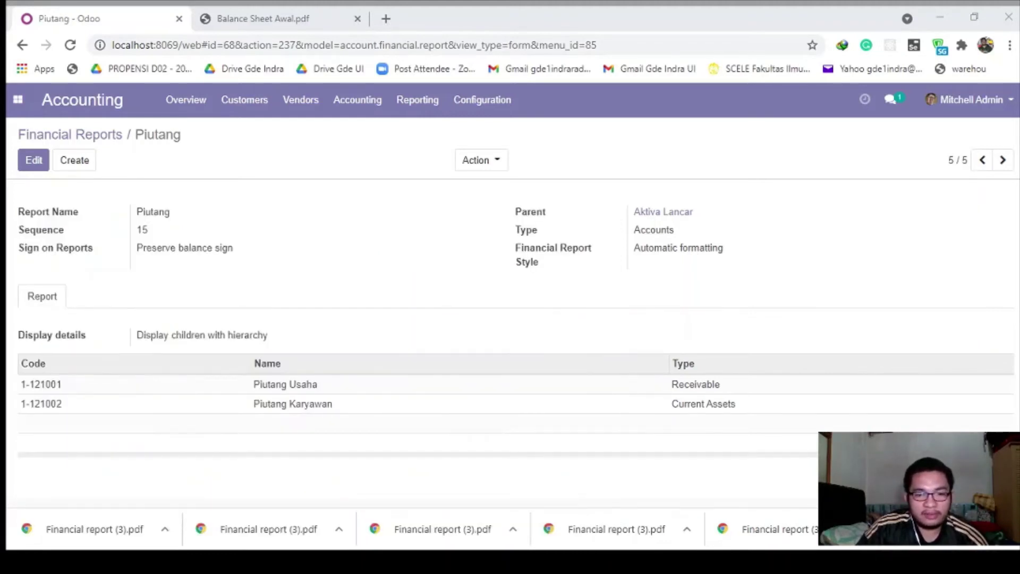
pyautogui.click(77, 161)
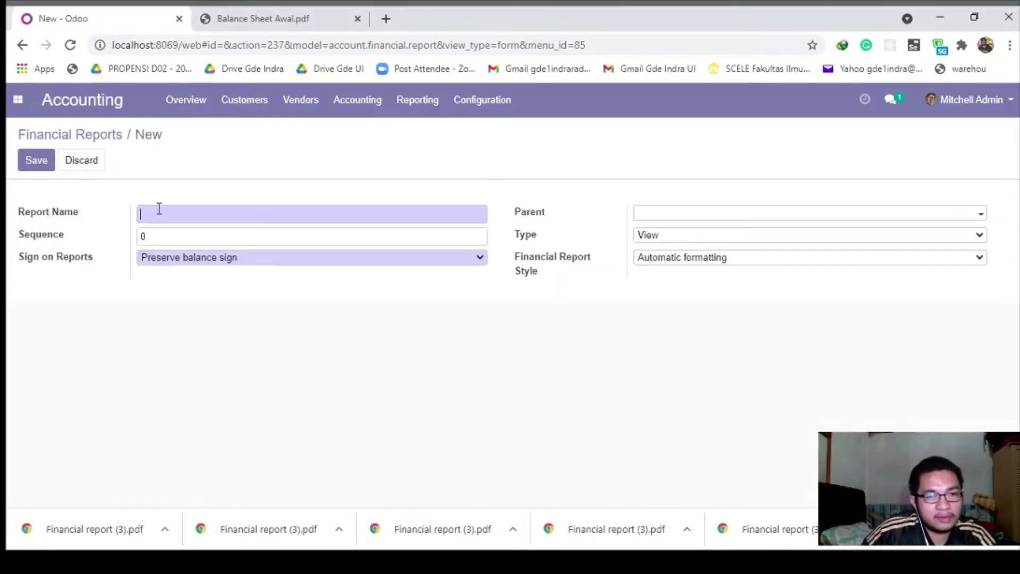
pyautogui.write('Persed')
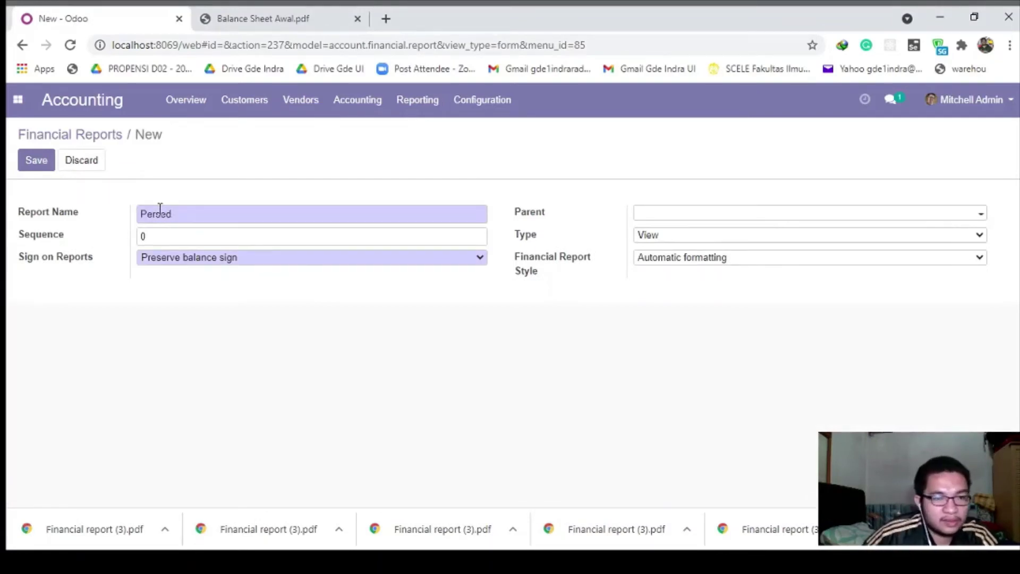
pyautogui.write('iaan')
pyautogui.click(176, 233)
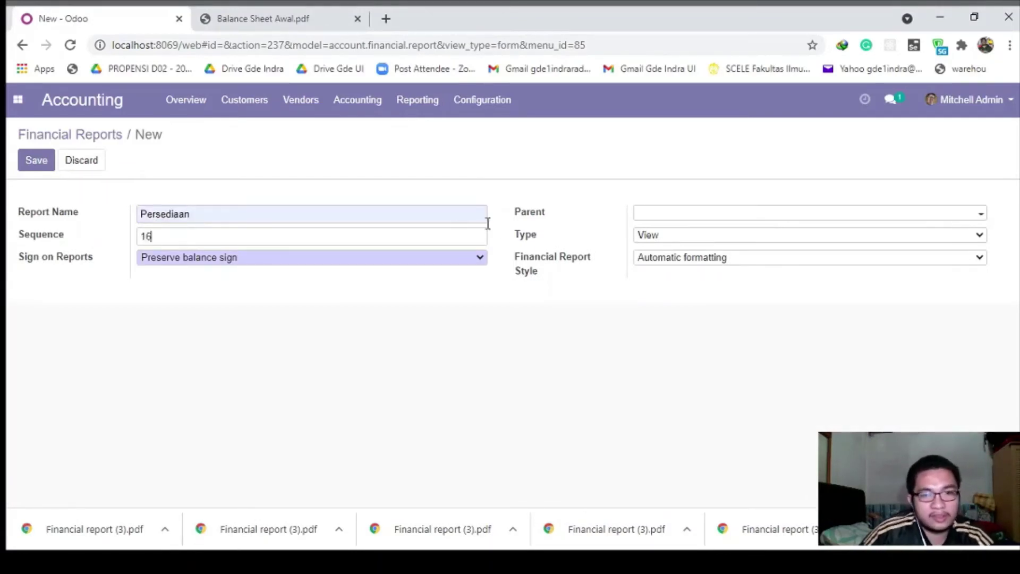
pyautogui.write('16')
# Set the Persediaan report's parent to Aktiva Lancar and its type to Accounts
pyautogui.click(658, 214)
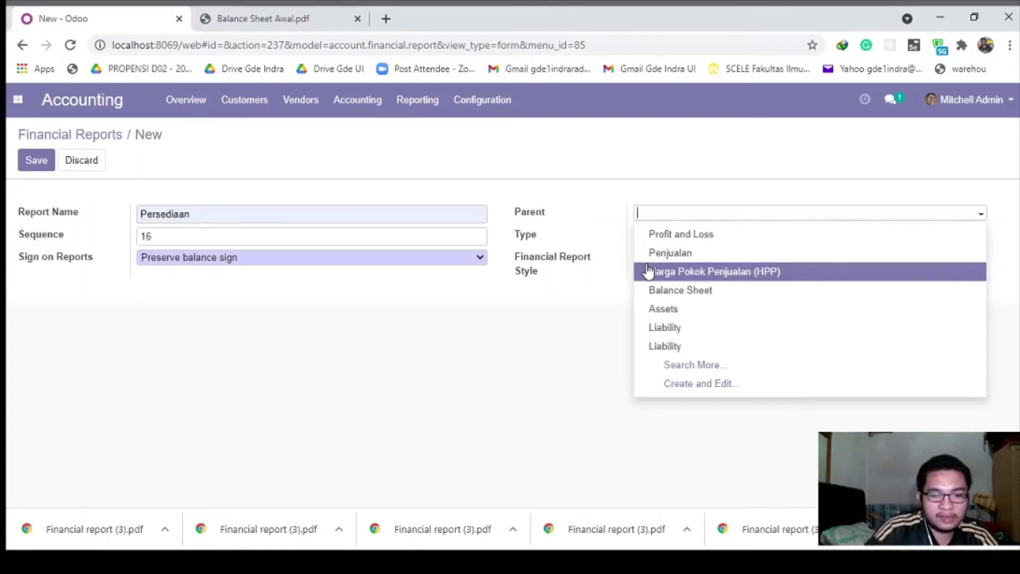
pyautogui.write('Aktiva')
pyautogui.click(678, 250)
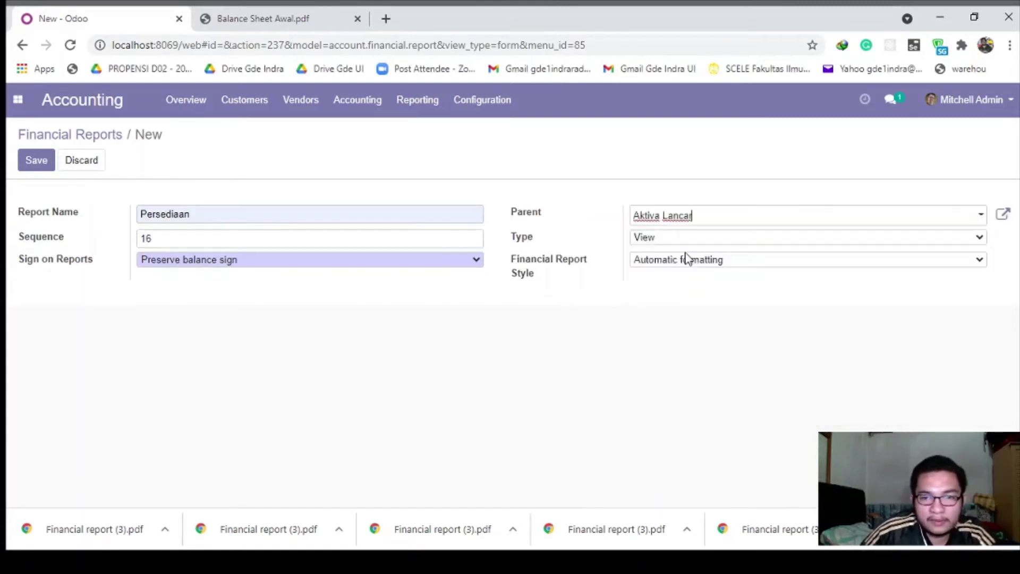
pyautogui.click(668, 260)
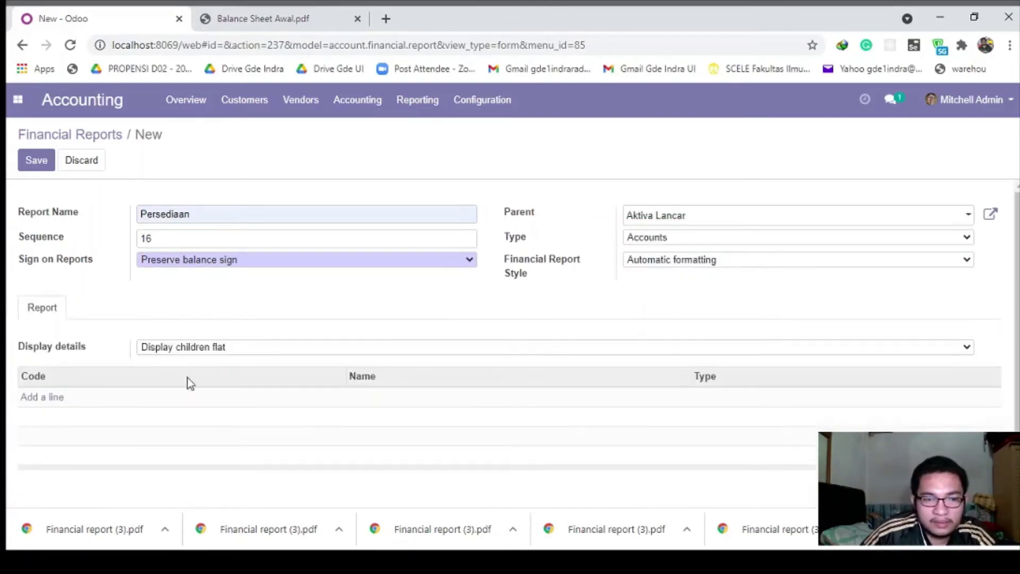
# Open the account selection for the Persediaan report and filter the accounts by "persediaan"
pyautogui.click(48, 397)
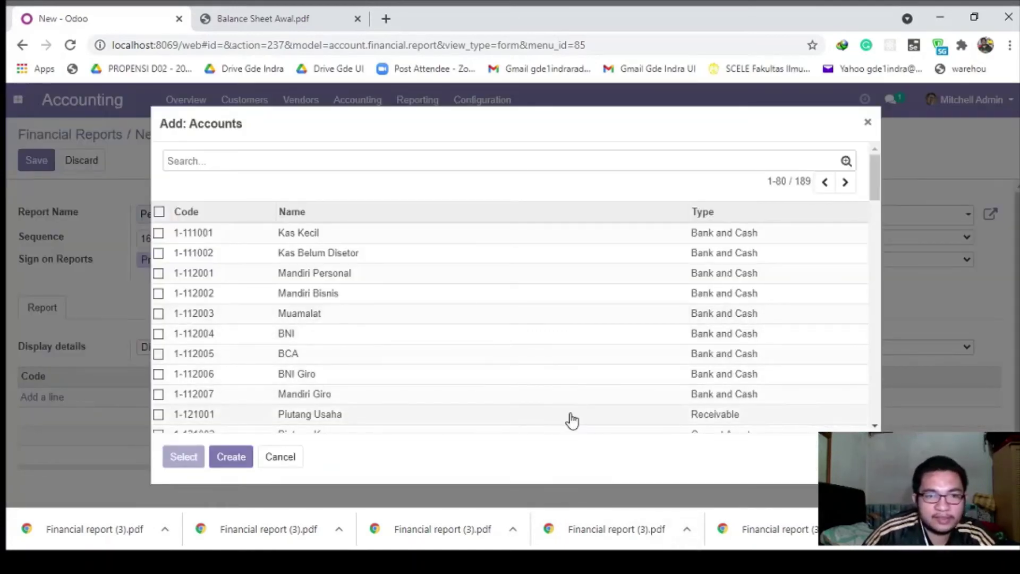
pyautogui.write('persediaan')
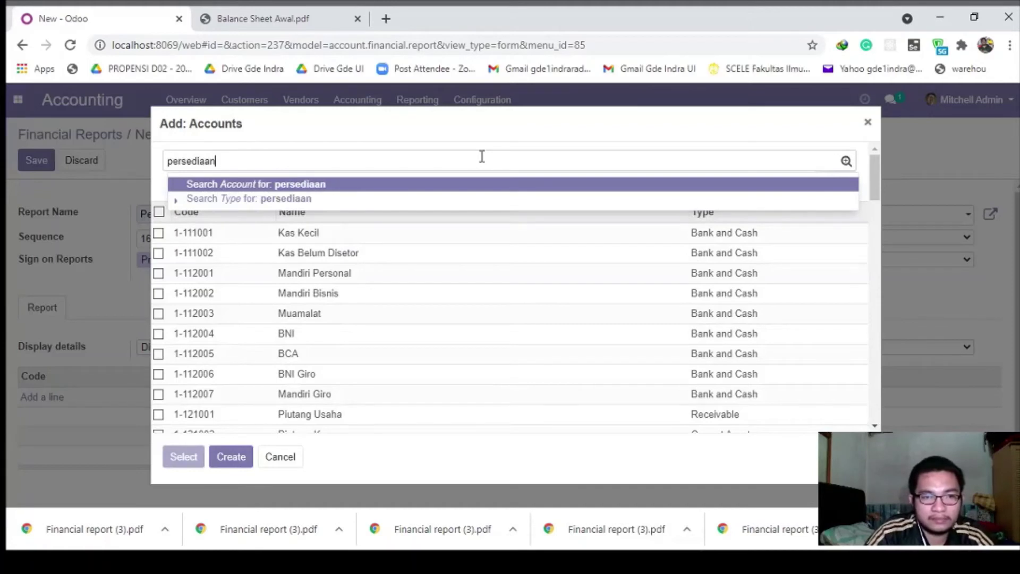
pyautogui.press('Return')
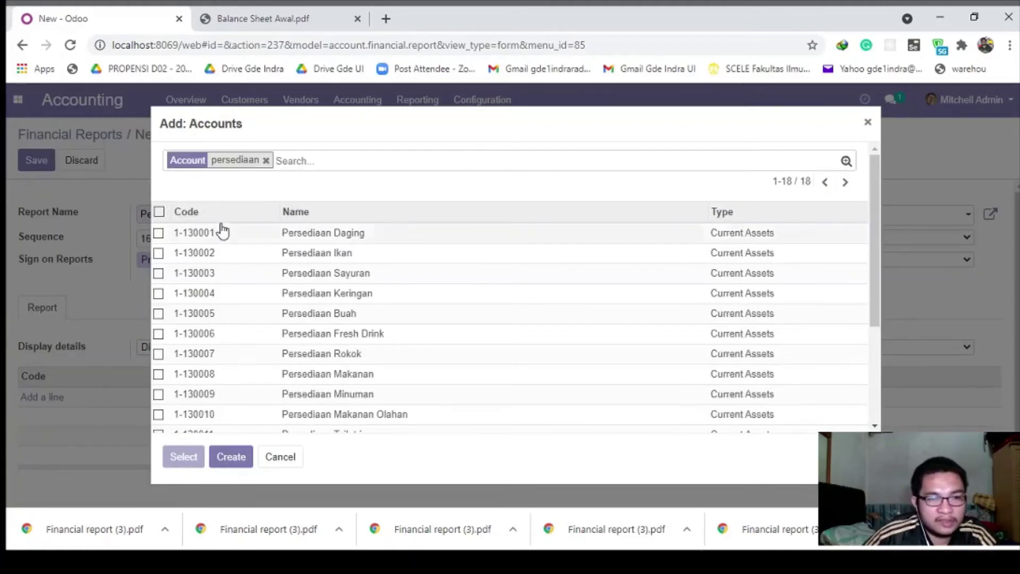
# Add the fifteen accounts from 1-130001 Persediaan Daging through 1-130015 Persediaan Perlengkapan Rumah Tangga to the Persediaan report
pyautogui.click(158, 233)
pyautogui.click(158, 253)
pyautogui.click(159, 273)
pyautogui.click(159, 293)
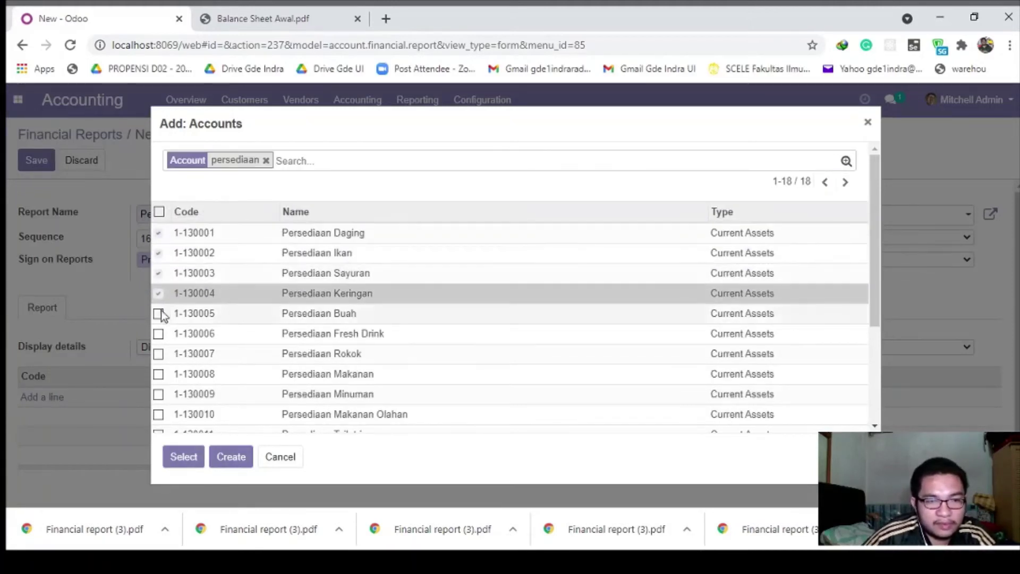
pyautogui.click(159, 314)
pyautogui.click(158, 334)
pyautogui.click(158, 354)
pyautogui.click(158, 374)
pyautogui.click(158, 394)
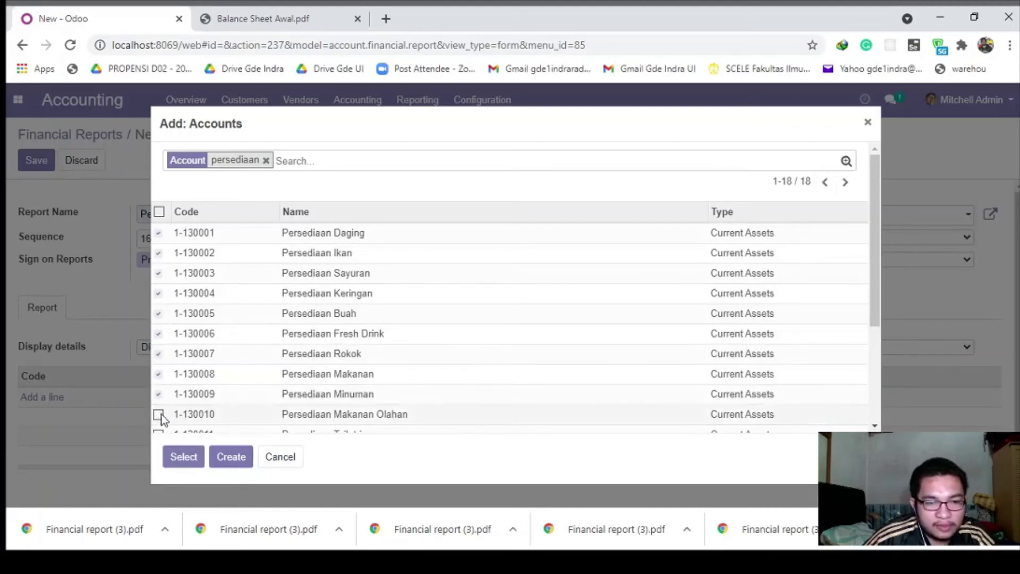
pyautogui.click(159, 414)
pyautogui.scroll(-1, 246, 360)
pyautogui.click(159, 360)
pyautogui.click(158, 380)
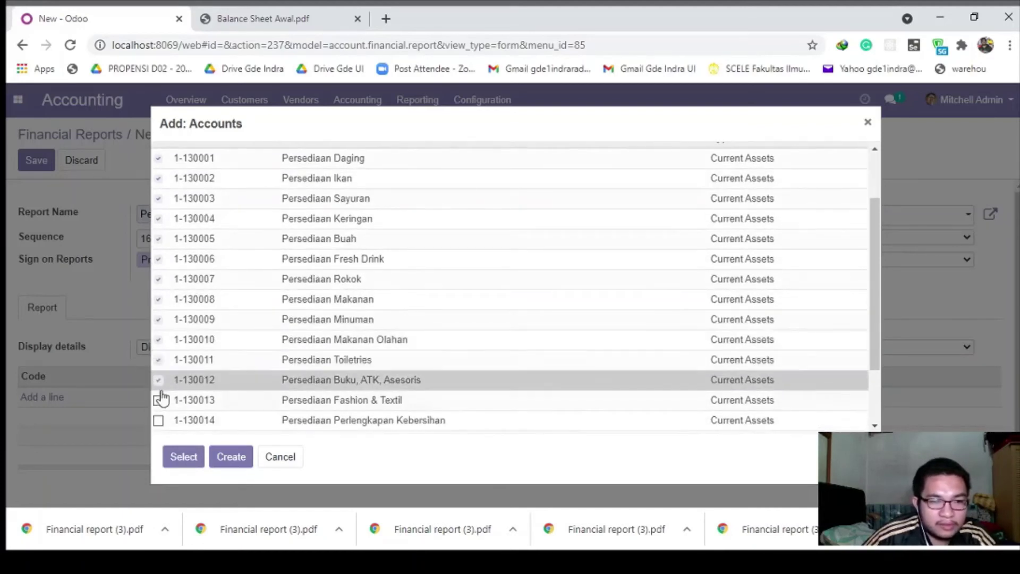
pyautogui.click(158, 399)
pyautogui.scroll(-1, 159, 414)
pyautogui.click(157, 338)
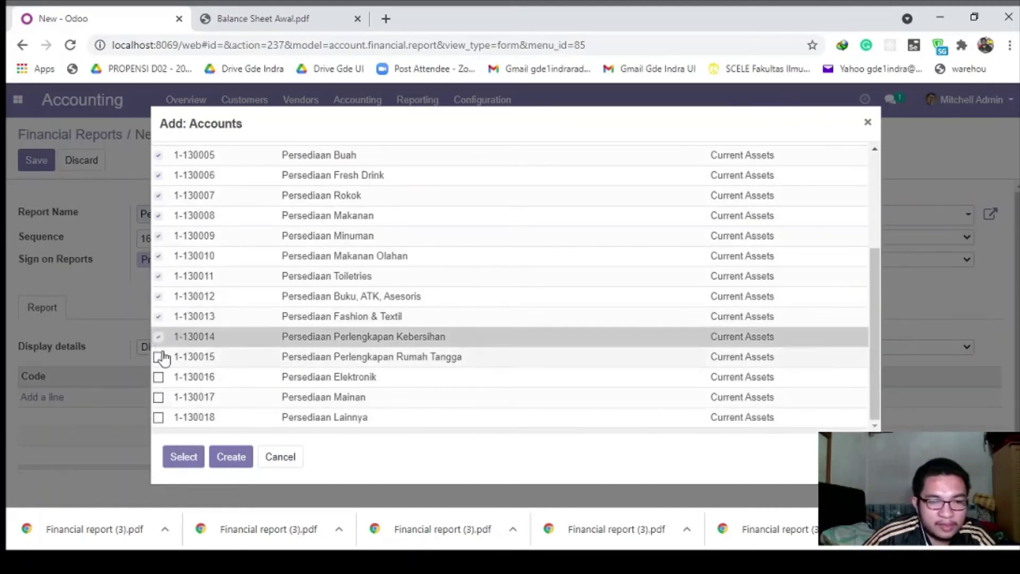
pyautogui.click(158, 356)
pyautogui.click(183, 455)
# Check the Persediaan report's added account lines and save the report
pyautogui.scroll(-3, 188, 430)
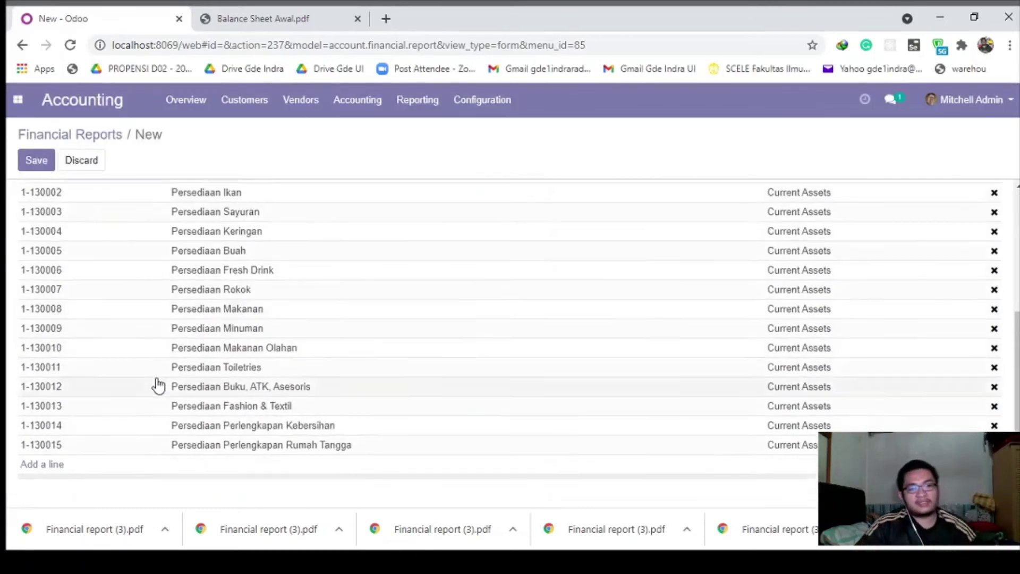
pyautogui.scroll(3, 155, 385)
pyautogui.click(35, 161)
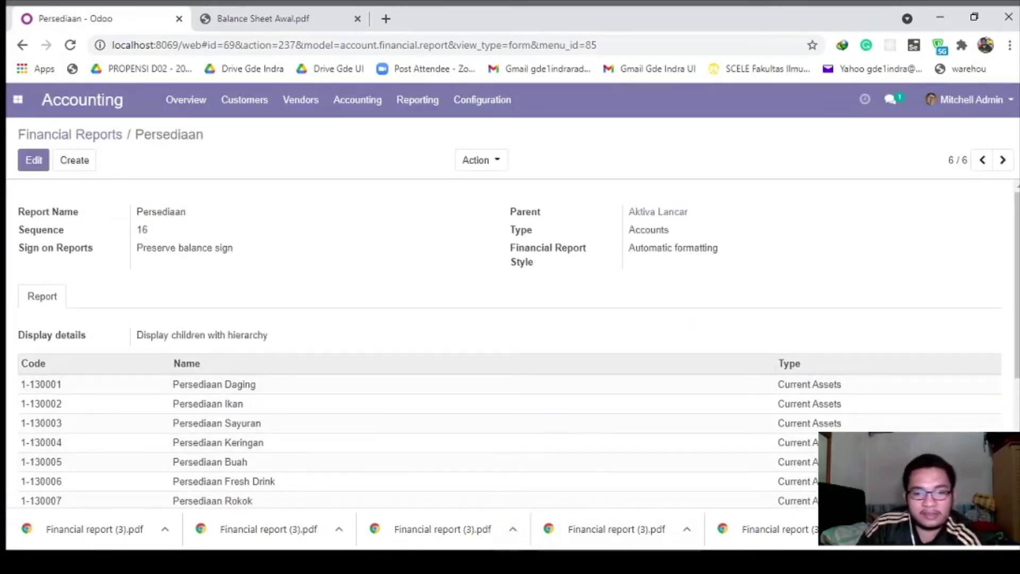
# Switch to the instruction notes, replace "nyusul" with "default" as Aktiva Tidak Lancar's sign on report, and check its type
pyautogui.hotkey('alt', 'Tab')
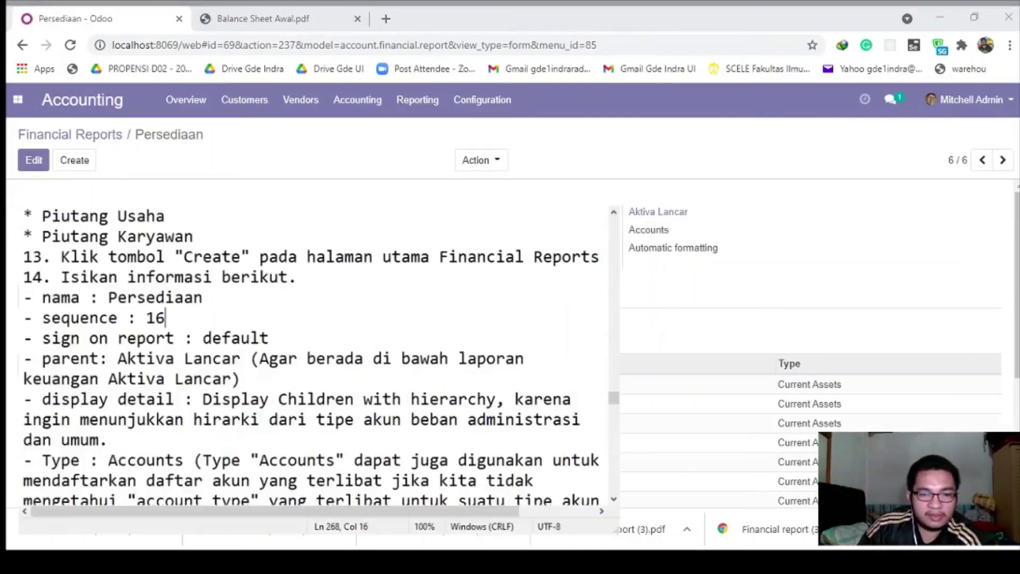
pyautogui.scroll(-2, 218, 414)
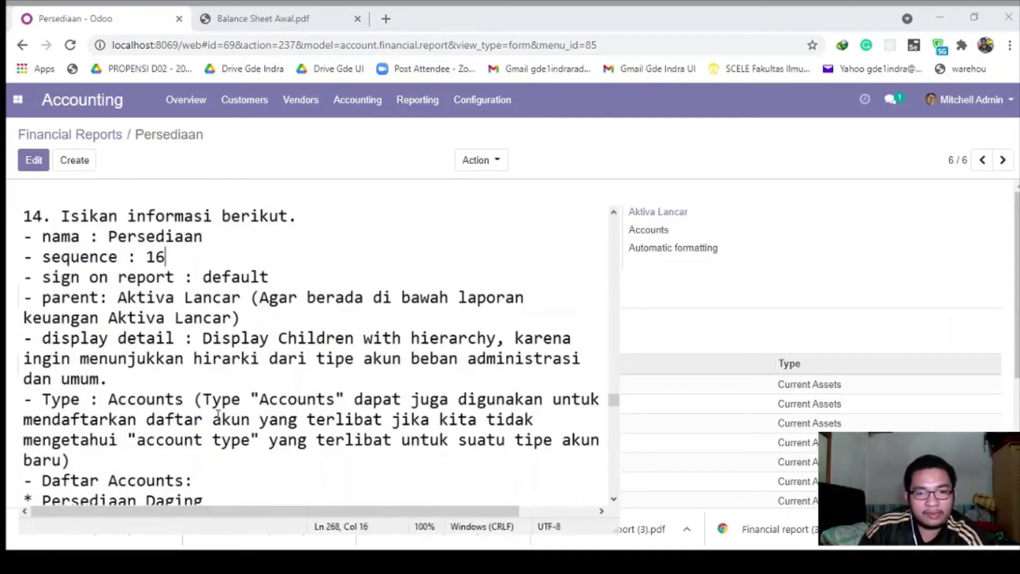
pyautogui.scroll(-8, 217, 413)
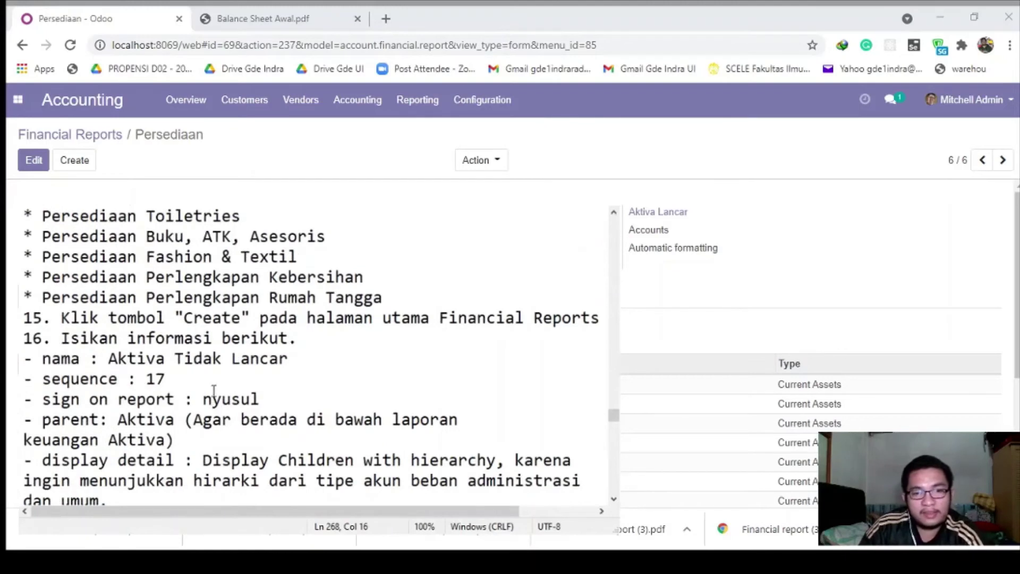
pyautogui.moveTo(113, 355); pyautogui.dragTo(290, 358)
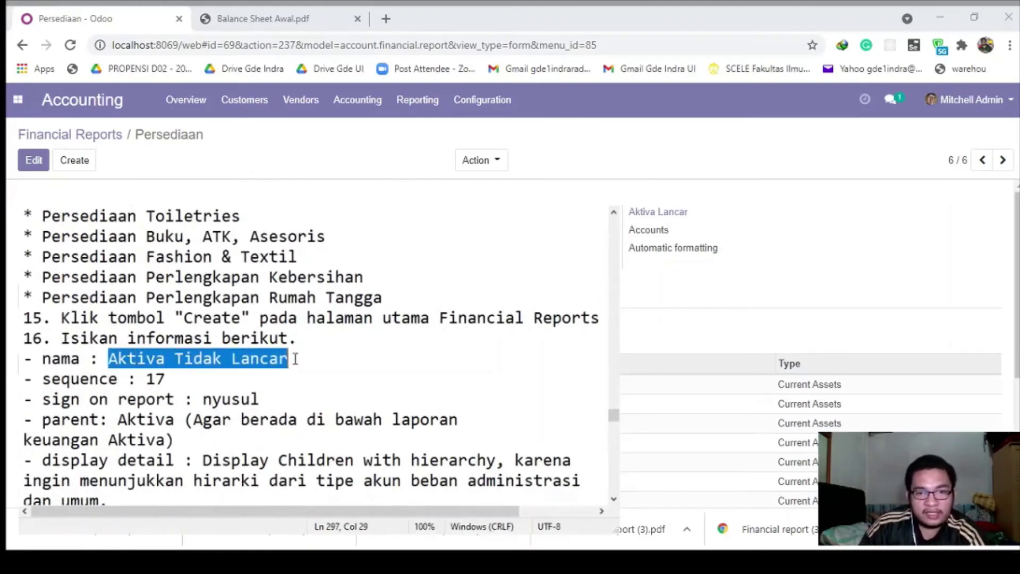
pyautogui.click(268, 357)
pyautogui.moveTo(167, 379); pyautogui.dragTo(144, 379)
pyautogui.click(143, 379)
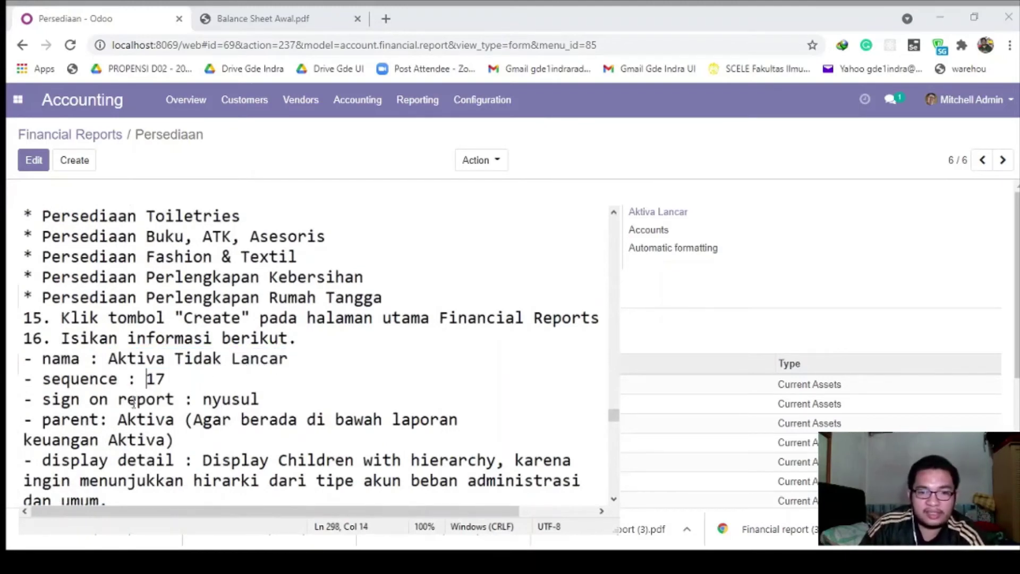
pyautogui.moveTo(260, 399); pyautogui.dragTo(222, 400)
pyautogui.hotkey('ctrl', 'shift', 'Left')
pyautogui.write('default')
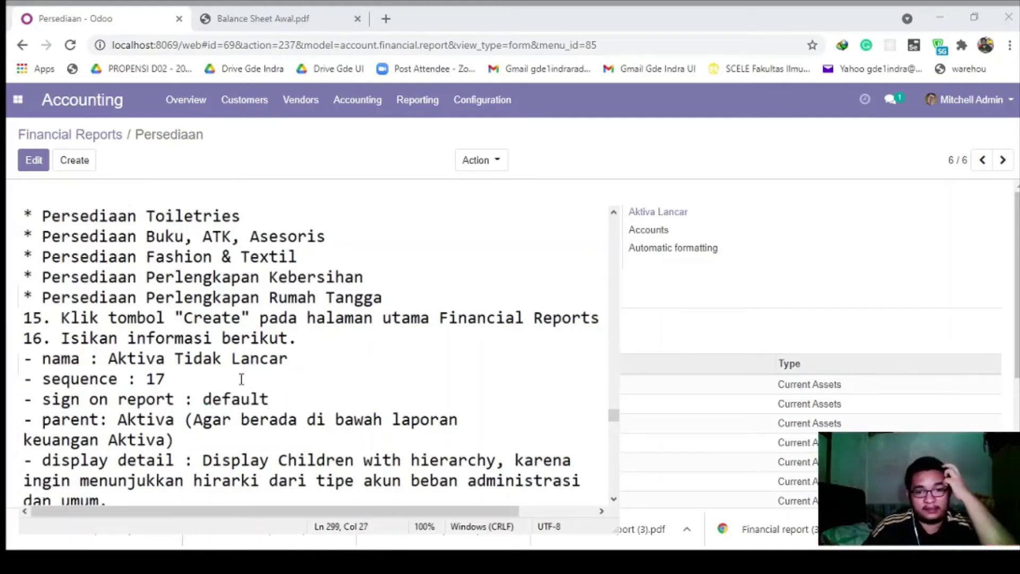
pyautogui.scroll(-2, 239, 383)
pyautogui.moveTo(165, 401); pyautogui.dragTo(105, 401)
pyautogui.click(153, 395)
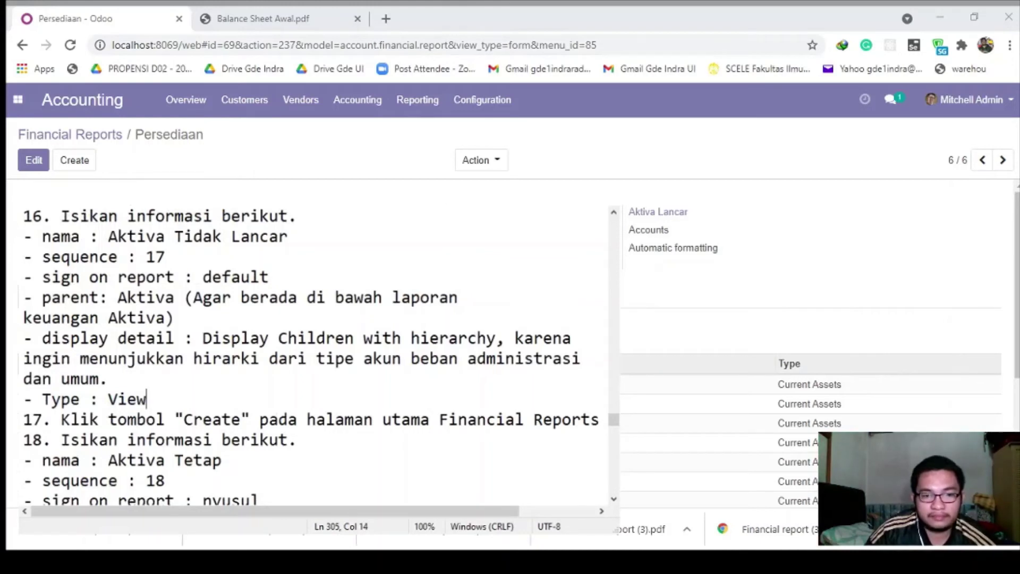
# Switch back to Odoo and start a new financial report named Aktiva Tidak Lancar with sequence 17
pyautogui.hotkey('alt', 'Tab')
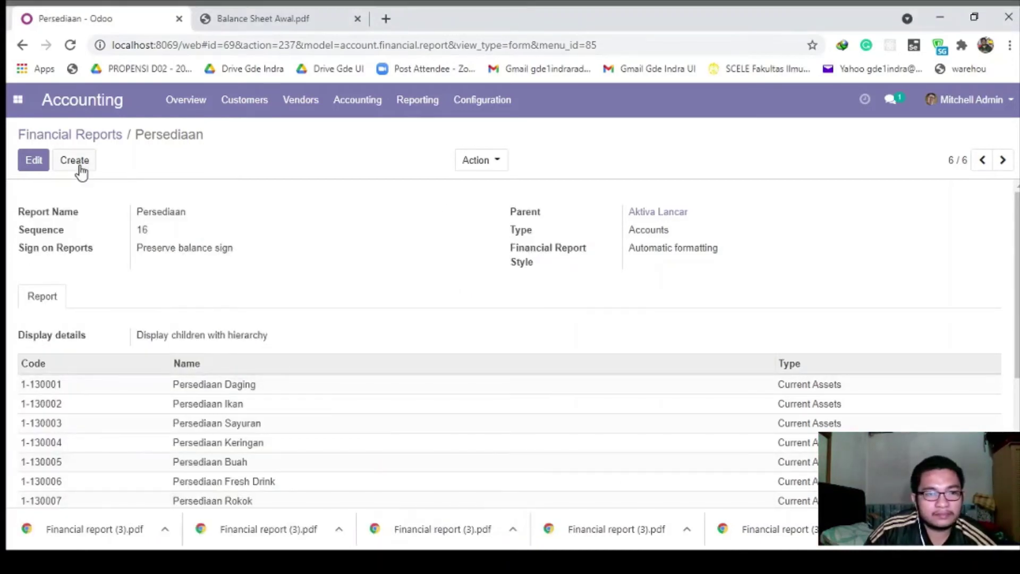
pyautogui.click(77, 163)
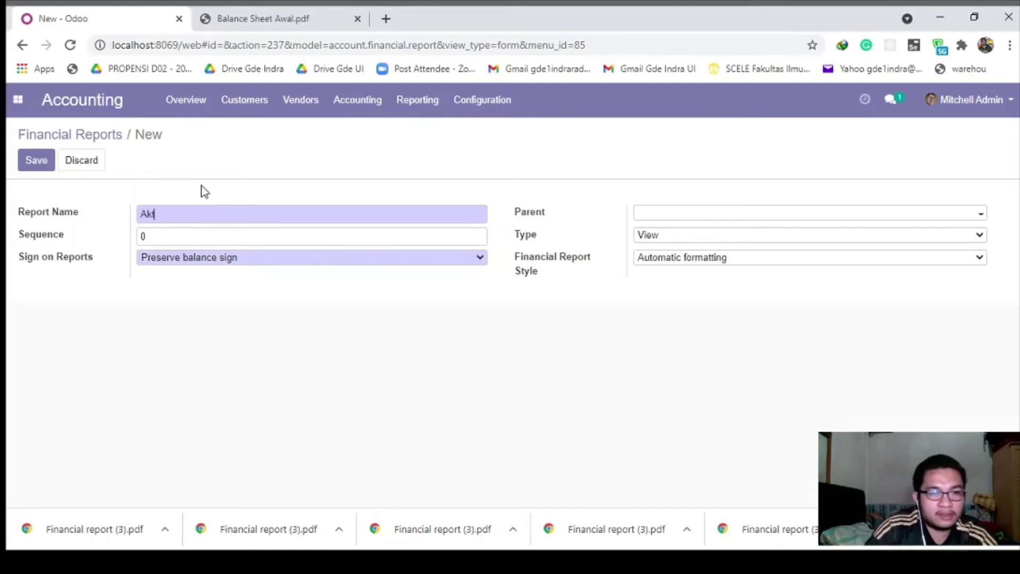
pyautogui.write('Aktiva Tidak Lan')
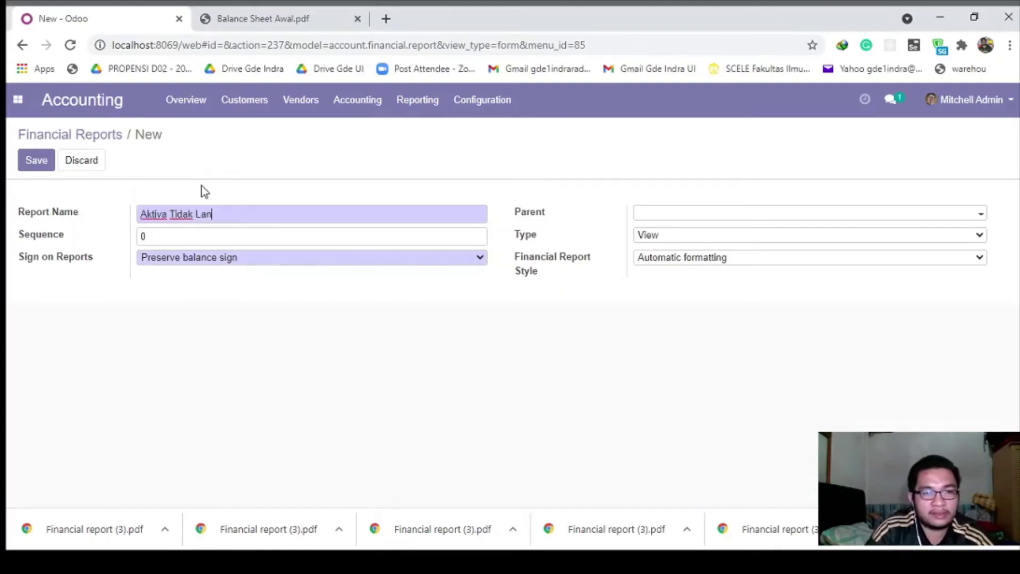
pyautogui.write('car')
pyautogui.hotkey('alt', 'Tab')
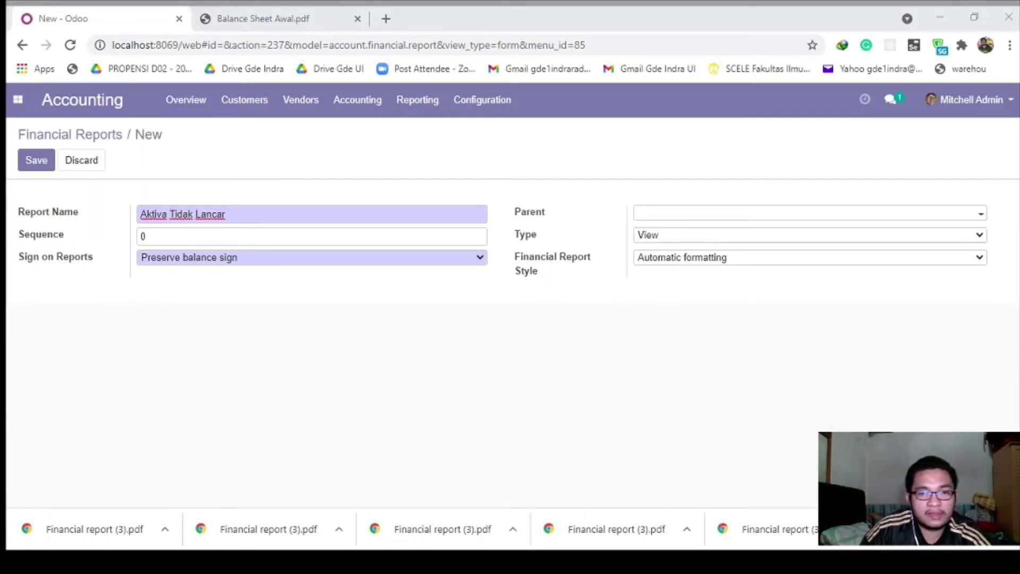
pyautogui.hotkey('alt', 'Tab')
pyautogui.click(191, 232)
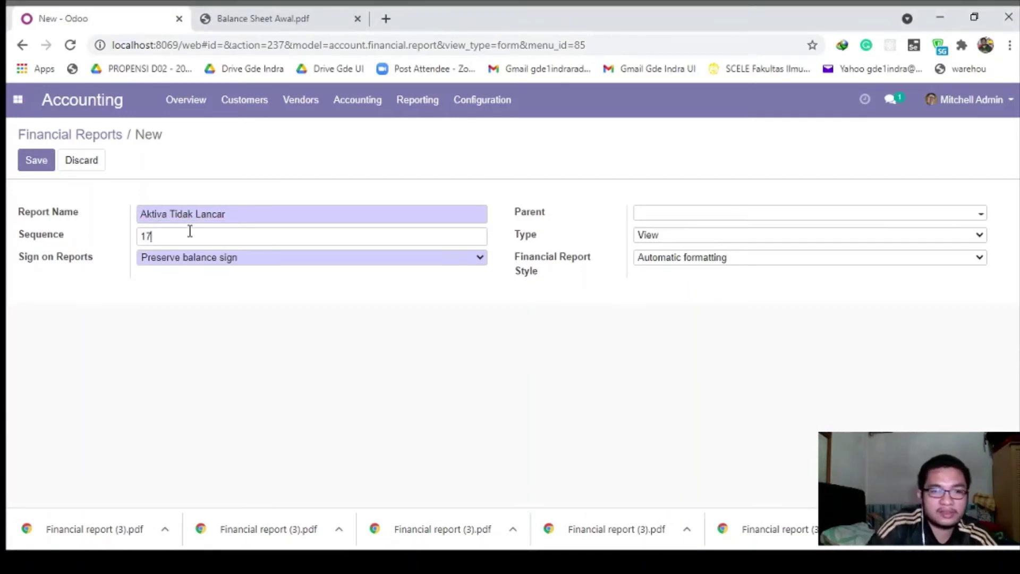
pyautogui.write('17')
# Set the Aktiva Tidak Lancar report's parent to Aktiva and save the report
pyautogui.click(645, 216)
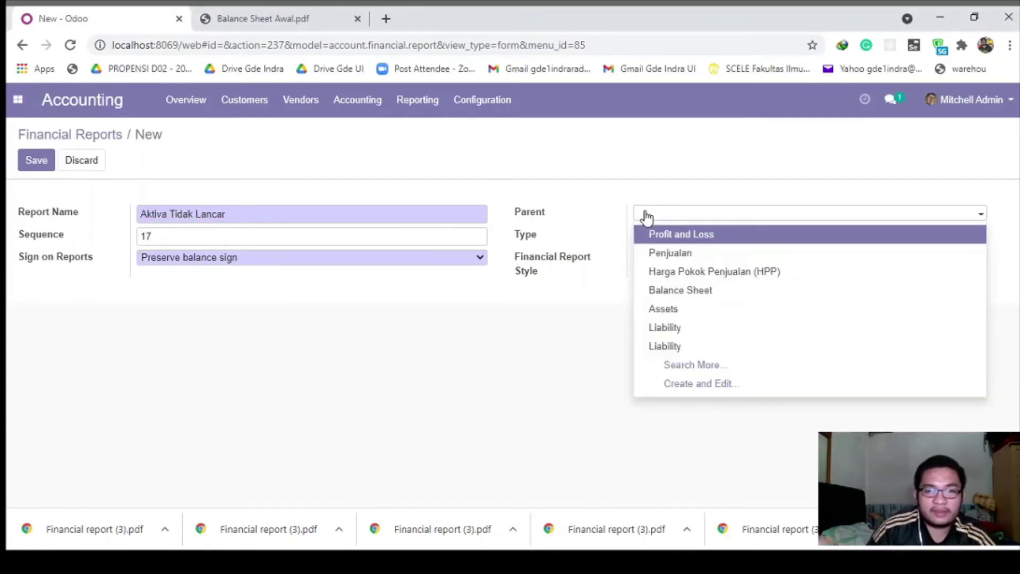
pyautogui.write('akti')
pyautogui.click(689, 234)
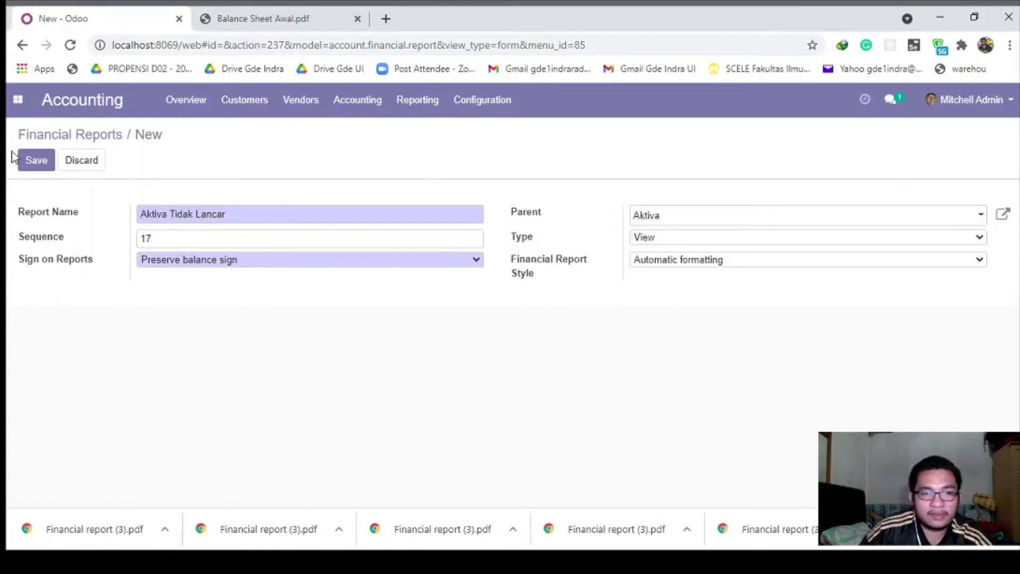
pyautogui.click(36, 162)
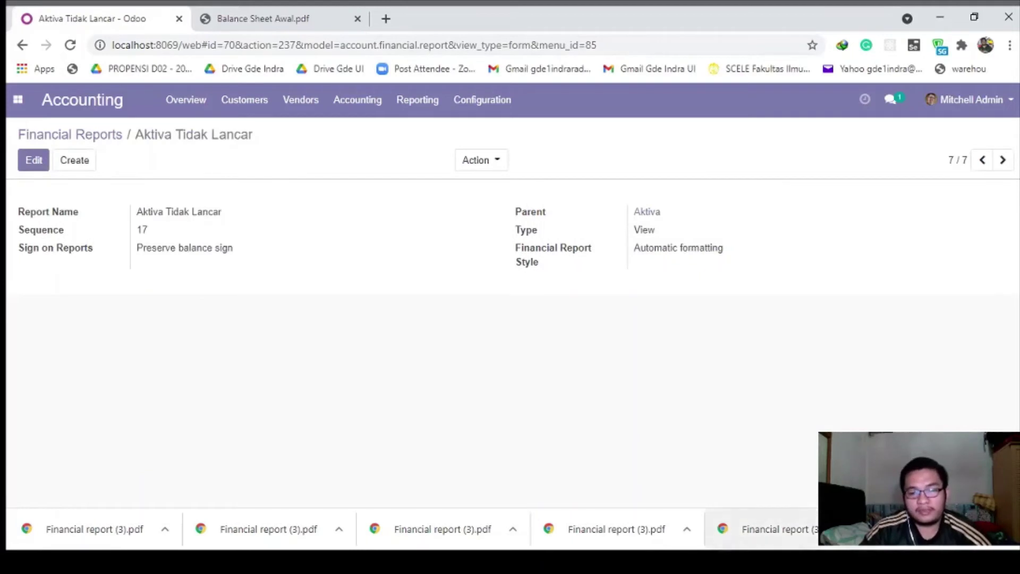
# Switch to the instruction notes, set Aktiva Tetap's sign on report to "default", and review its type and account list
pyautogui.click(736, 561)
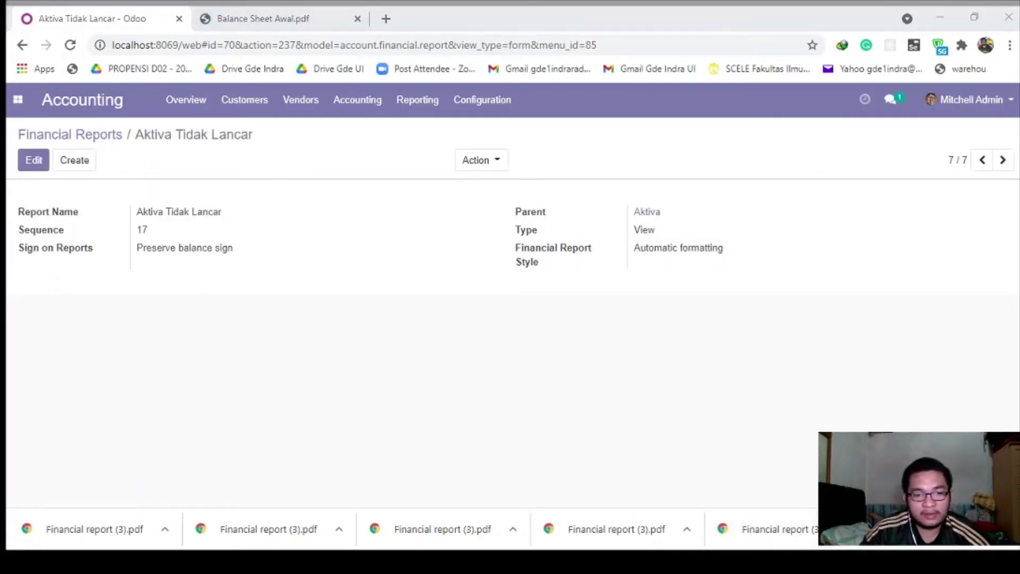
pyautogui.hotkey('alt', 'Tab')
pyautogui.scroll(-1, 170, 441)
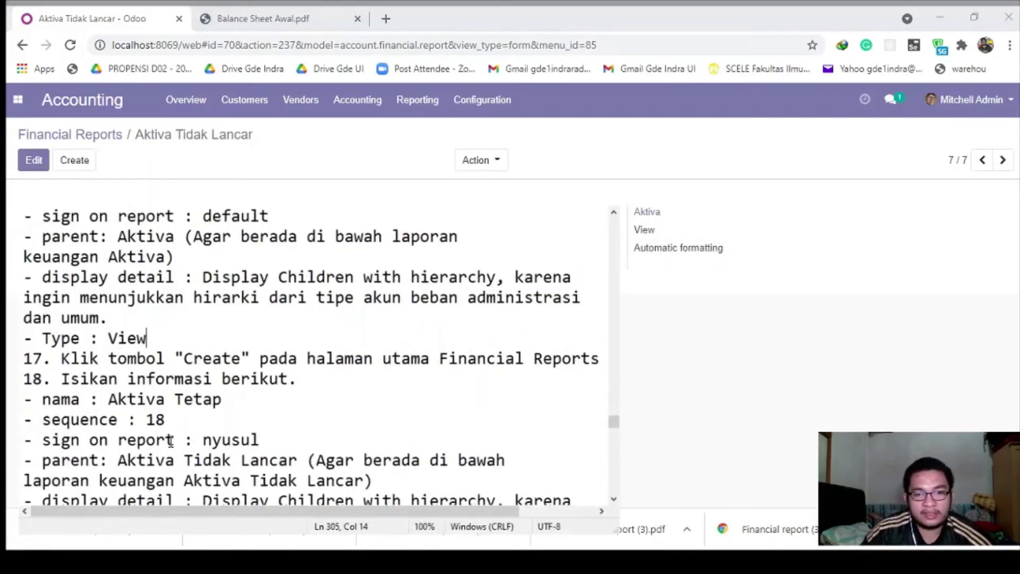
pyautogui.moveTo(222, 399); pyautogui.dragTo(108, 399)
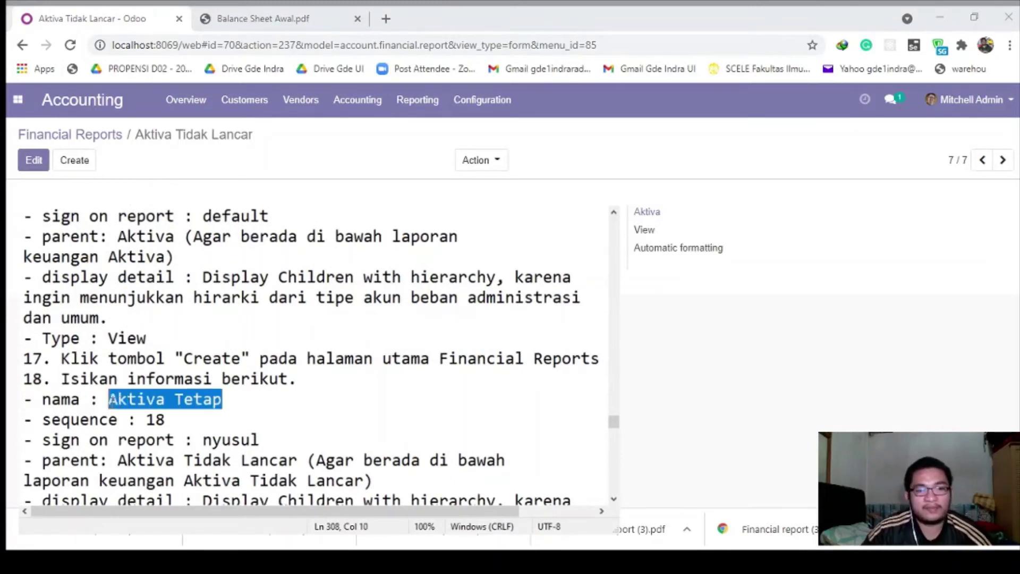
pyautogui.moveTo(268, 445); pyautogui.dragTo(203, 445)
pyautogui.write('default')
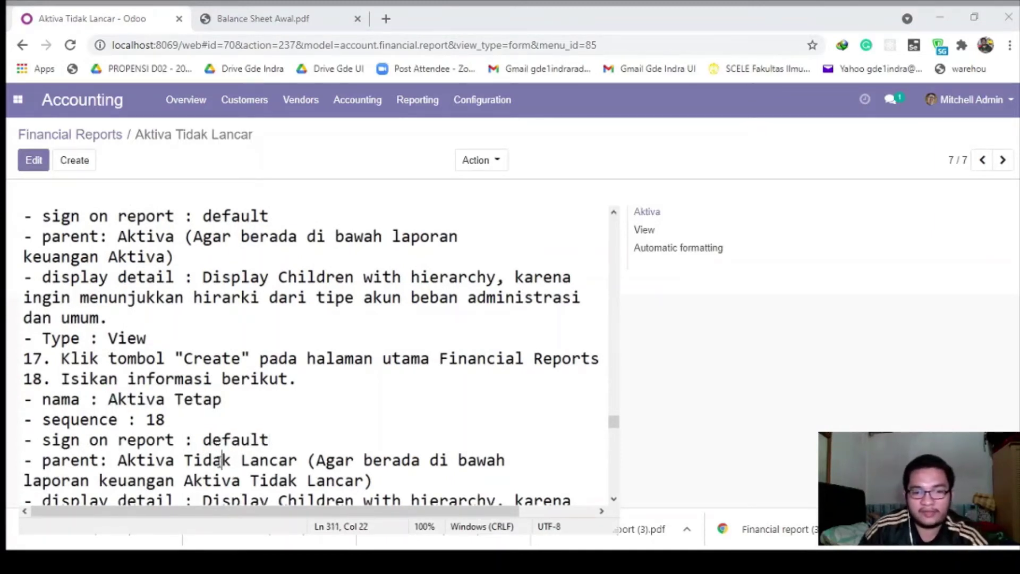
pyautogui.scroll(-4, 217, 451)
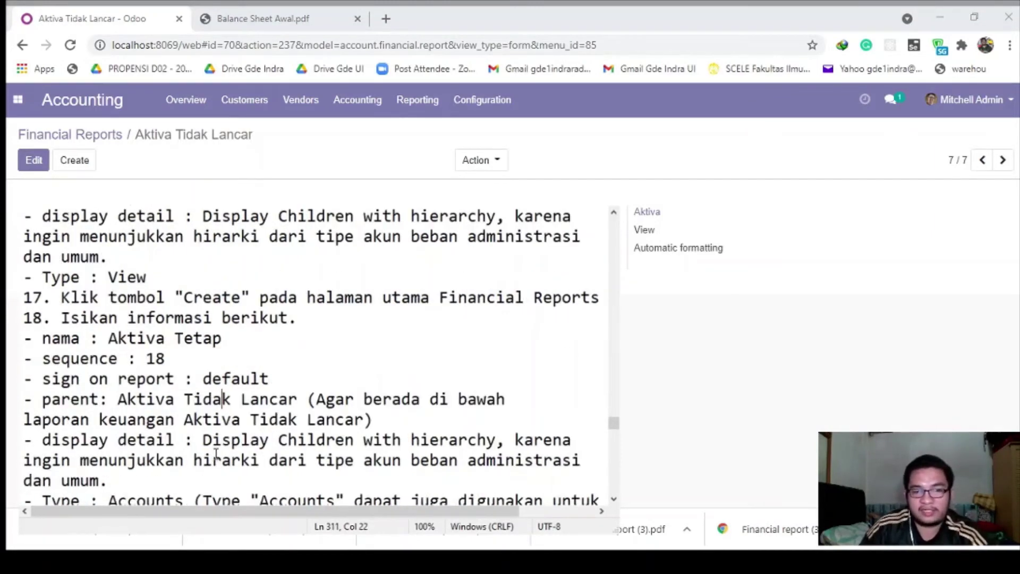
pyautogui.scroll(-2, 217, 448)
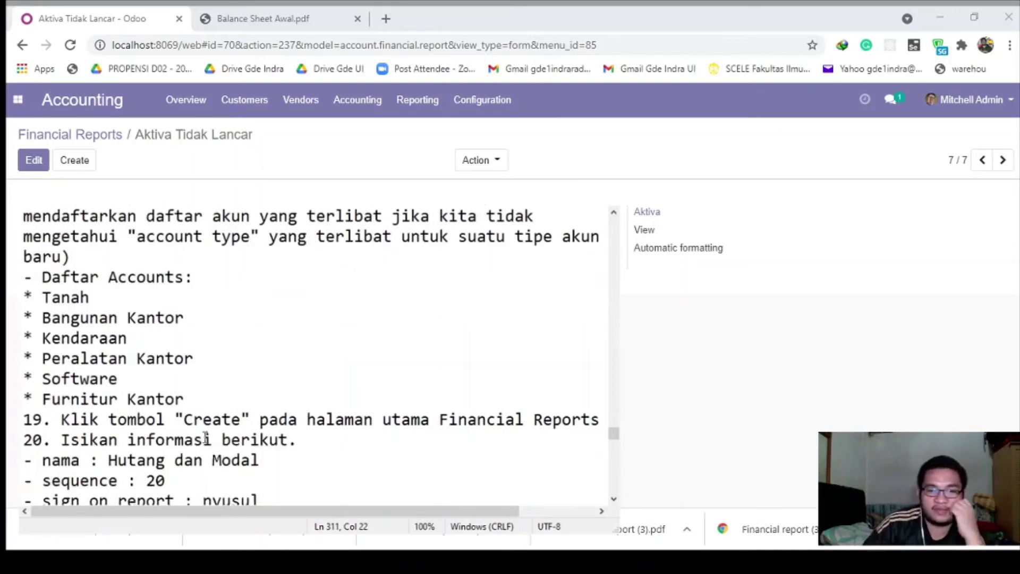
pyautogui.scroll(4, 212, 435)
# Switch back to Odoo and start a new financial report named Aktiva Tetap with sequence 18
pyautogui.hotkey('alt', 'Tab')
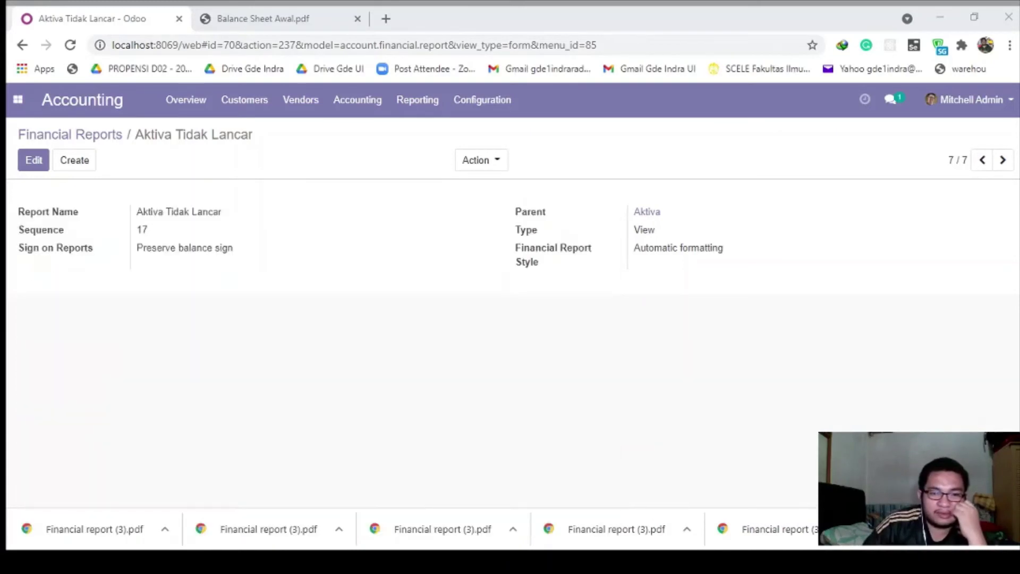
pyautogui.click(75, 161)
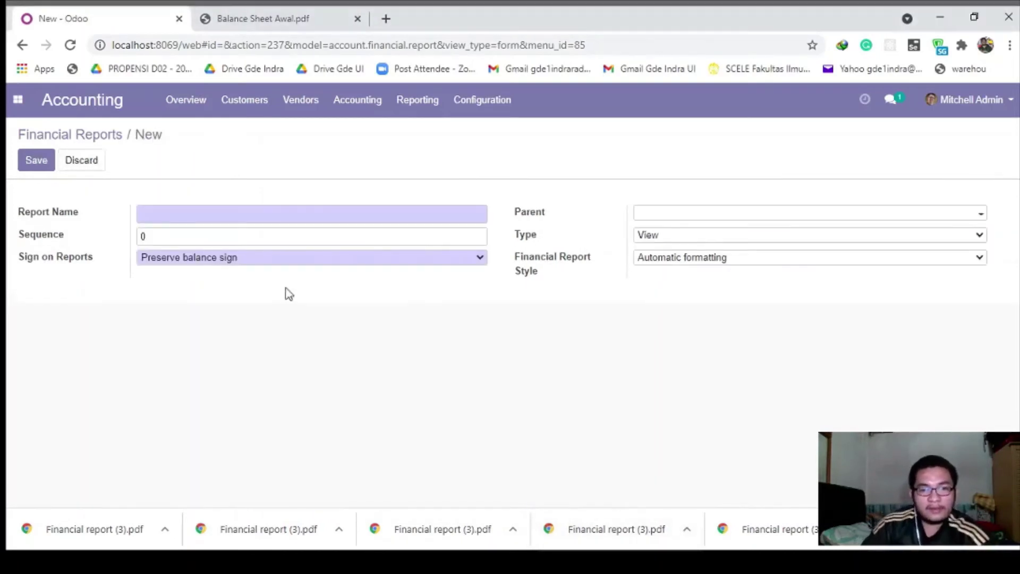
pyautogui.write('Aktiva Tetap')
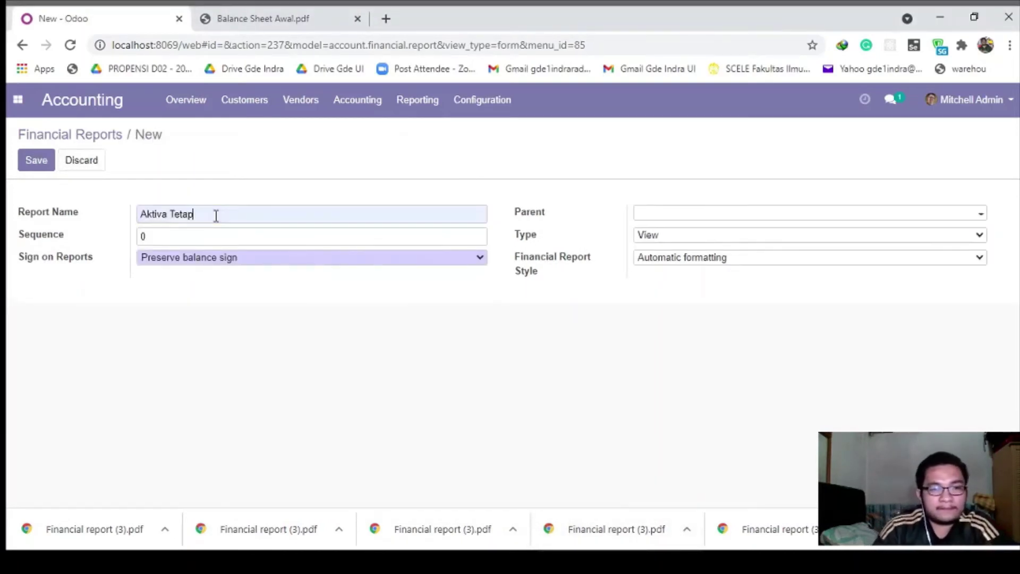
pyautogui.doubleClick(202, 236)
pyautogui.write('18')
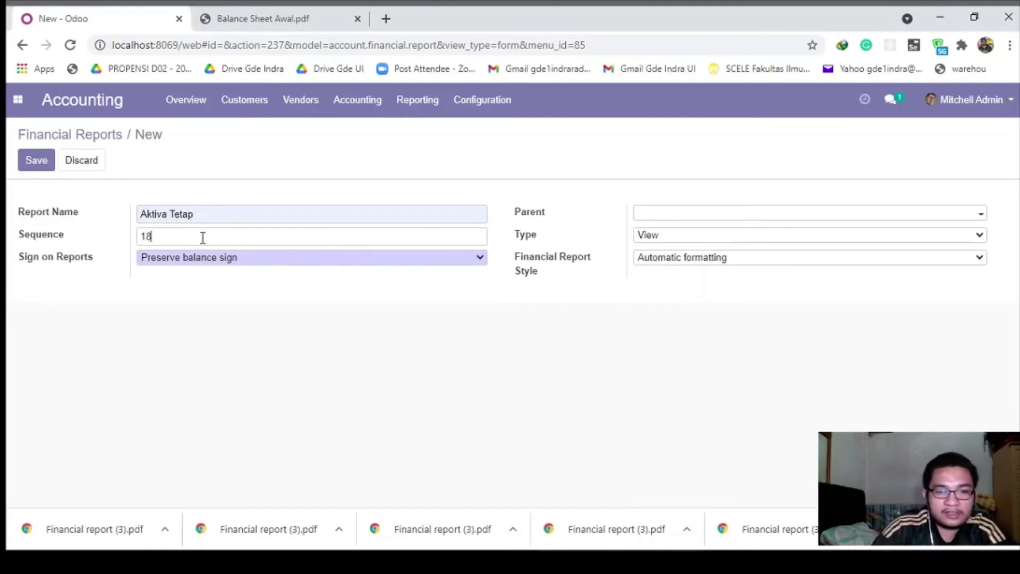
# Set the Aktiva Tetap report's parent to Aktiva Tidak Lancar and type to Accounts, and open its account selection
pyautogui.click(690, 216)
pyautogui.write('a')
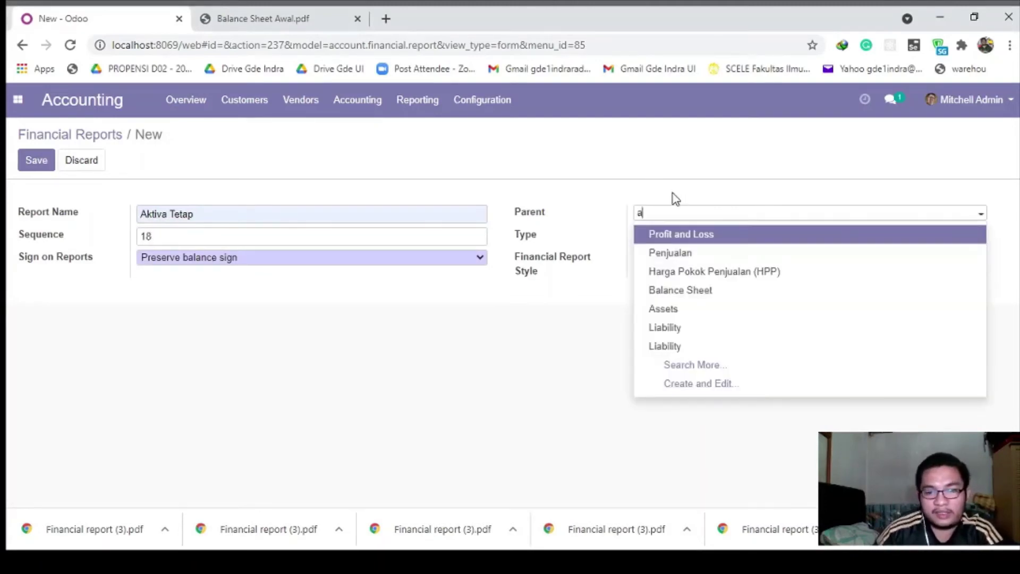
pyautogui.write('ktiva')
pyautogui.click(677, 269)
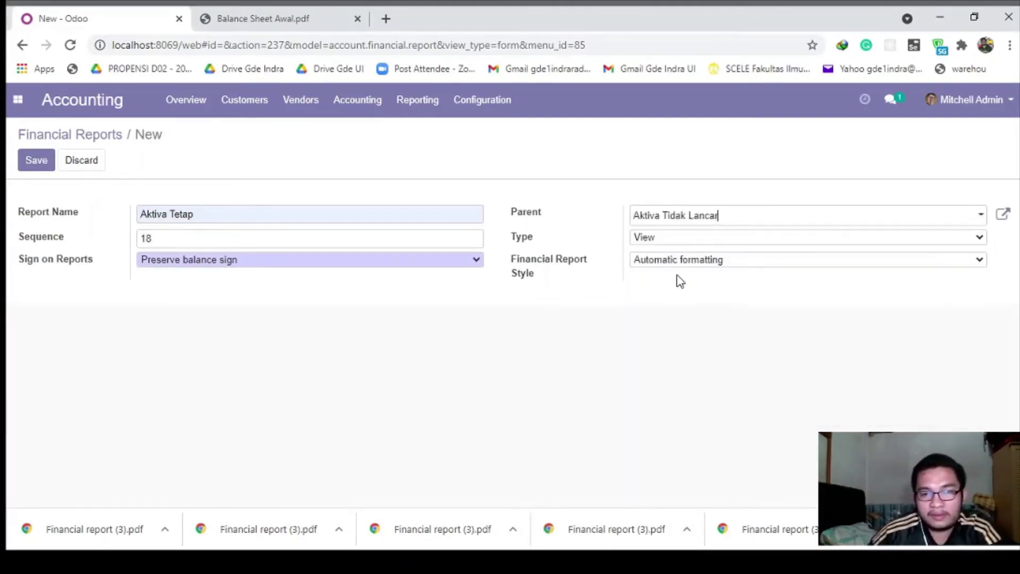
pyautogui.click(671, 280)
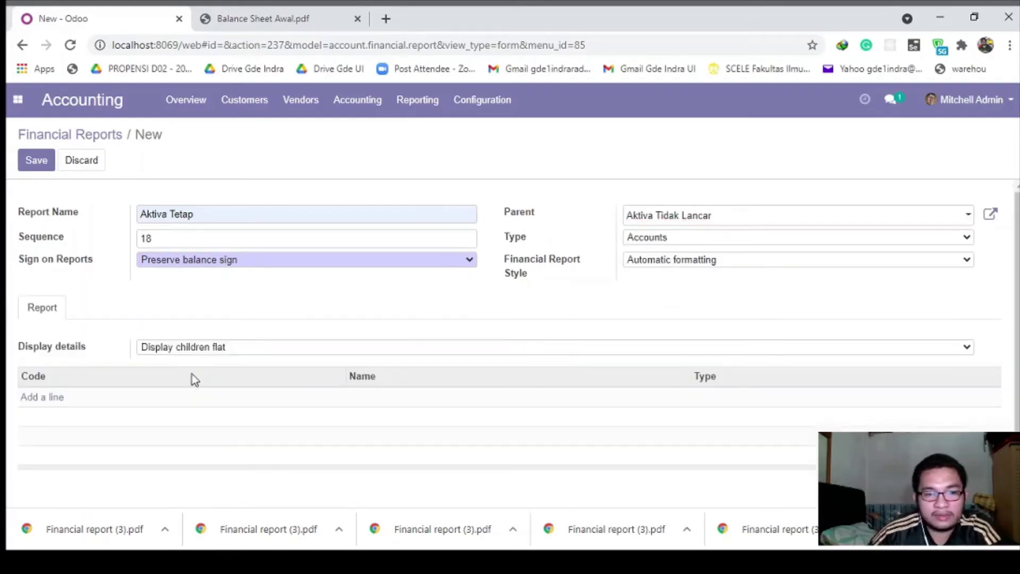
pyautogui.click(41, 397)
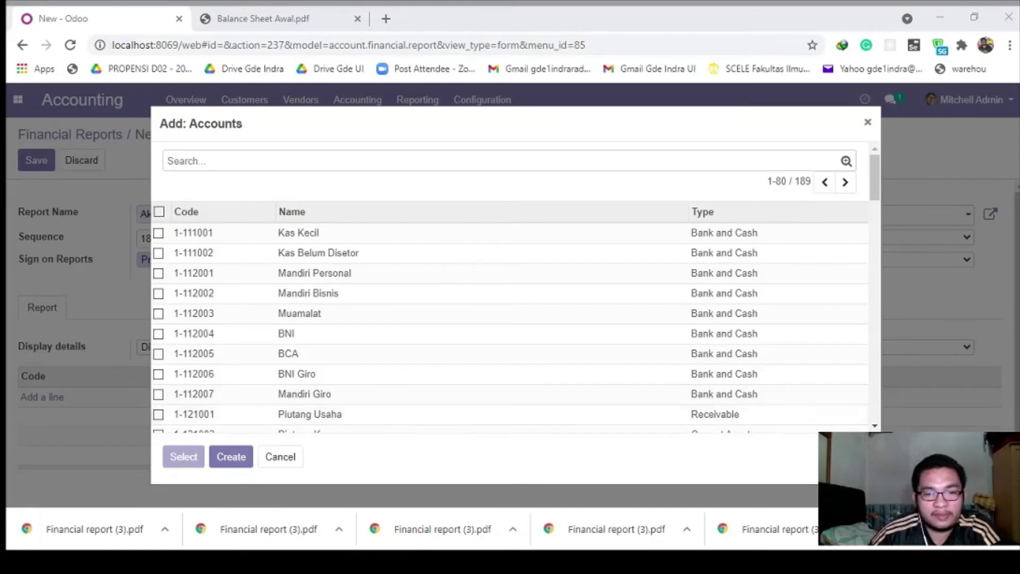
# Search the accounts for Kantor and add fixed-asset accounts 1-221002 Bangunan Kantor, 1-221004 Perlatan Kantor and 1-221006 Furnitur Kantor to Aktiva Tetap
pyautogui.write('Kantor')
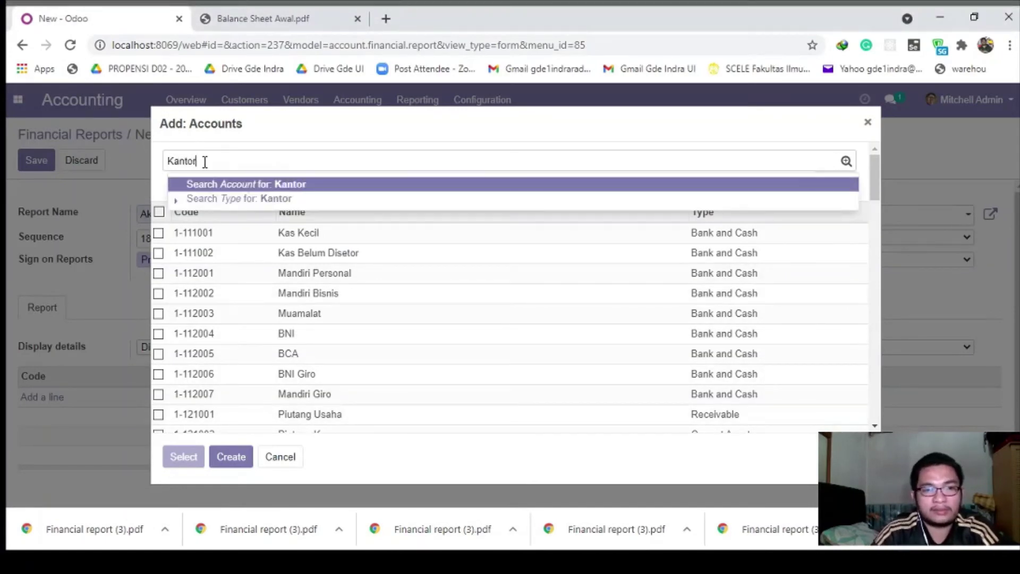
pyautogui.press('Return')
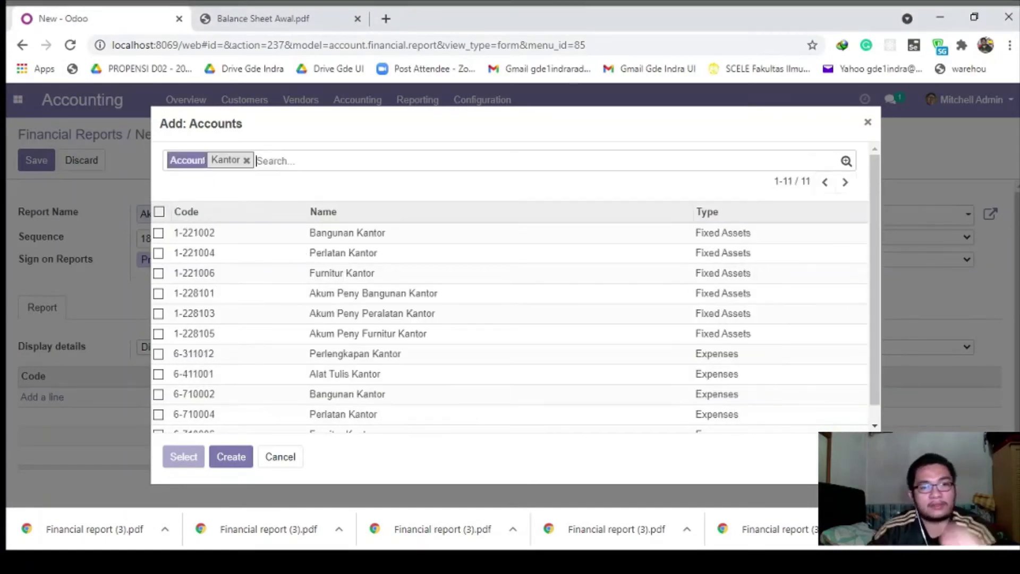
pyautogui.click(158, 232)
pyautogui.click(158, 254)
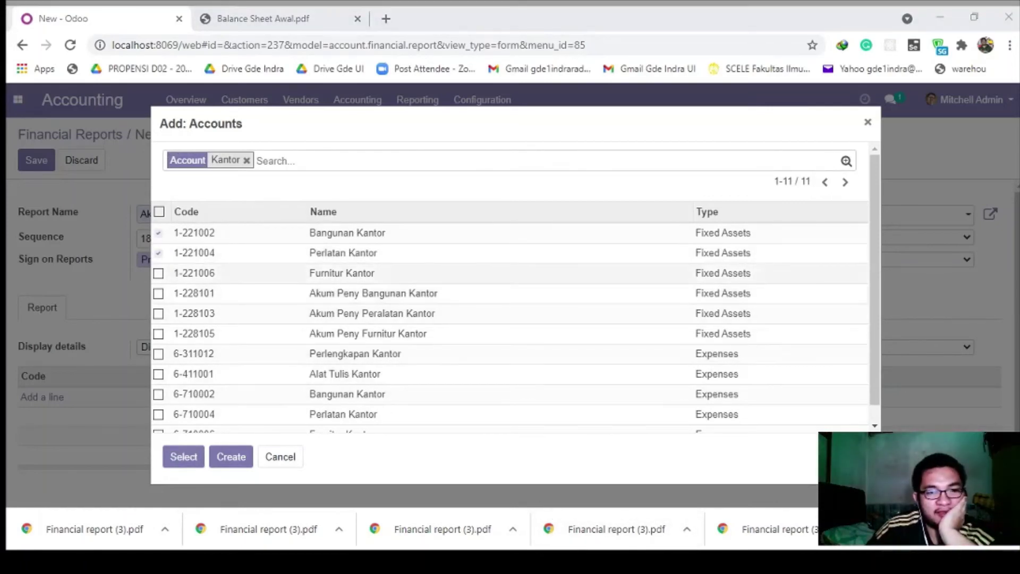
pyautogui.click(159, 273)
pyautogui.click(183, 456)
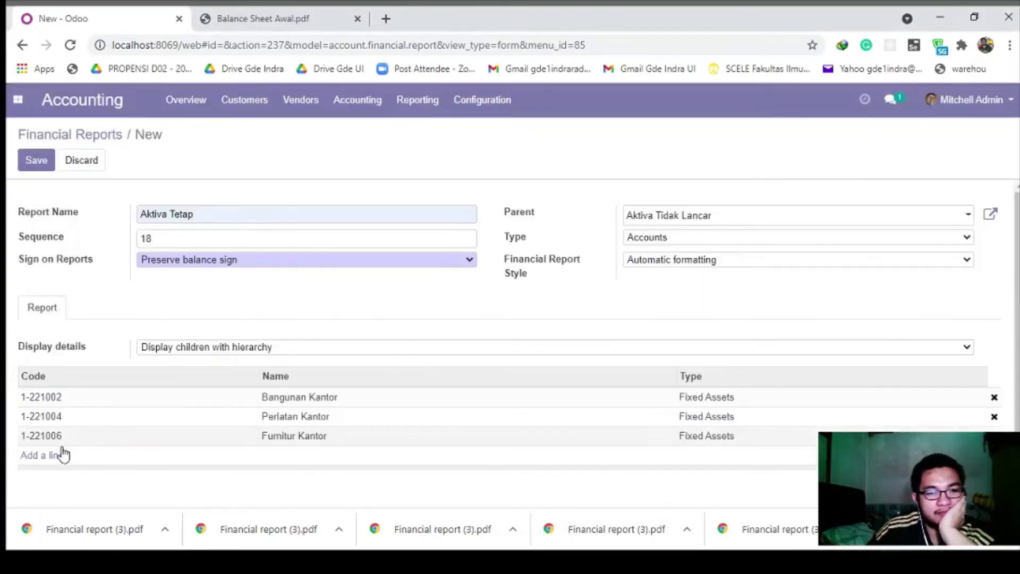
# Find the Tanah accounts and add the fixed-asset one, 1-221001, to the Aktiva Tetap report
pyautogui.click(62, 454)
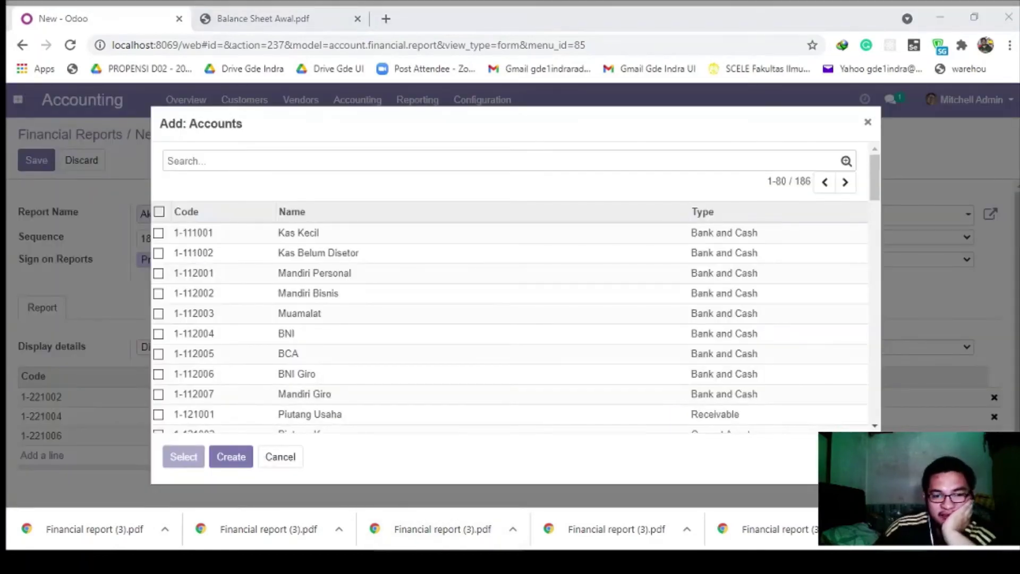
pyautogui.click(253, 155)
pyautogui.write('T')
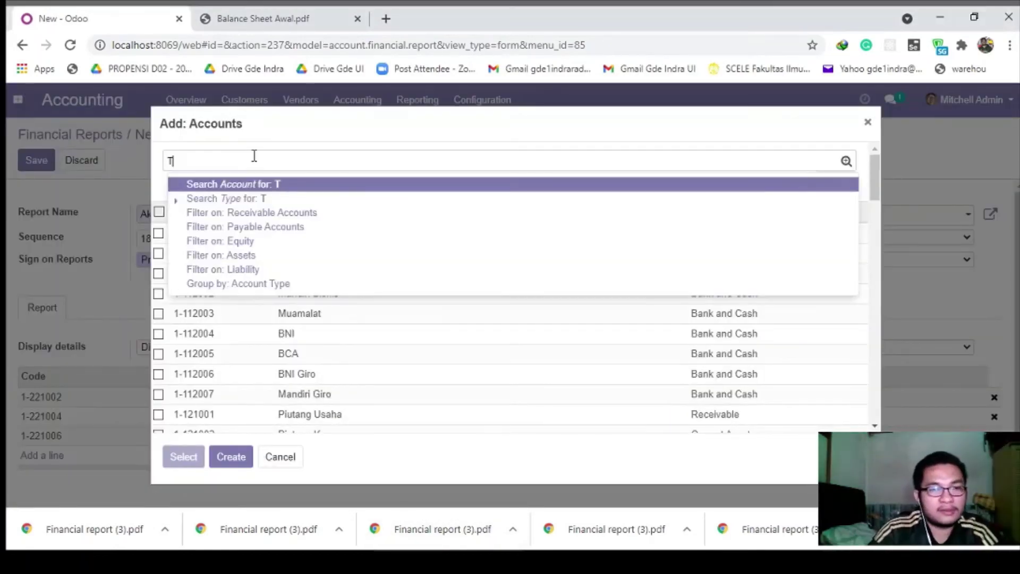
pyautogui.write('anah')
pyautogui.press('Return')
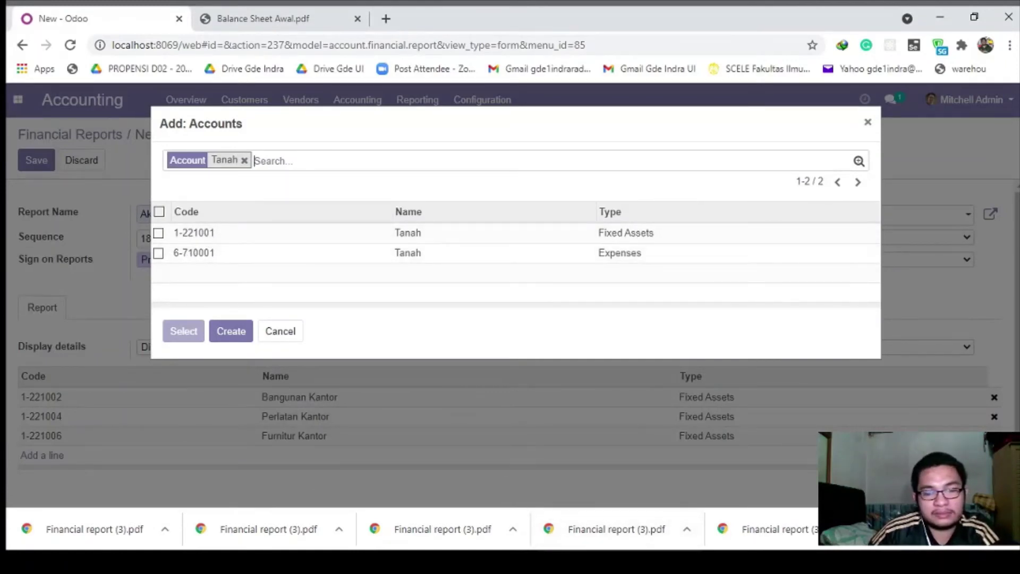
pyautogui.hotkey('alt', 'Tab')
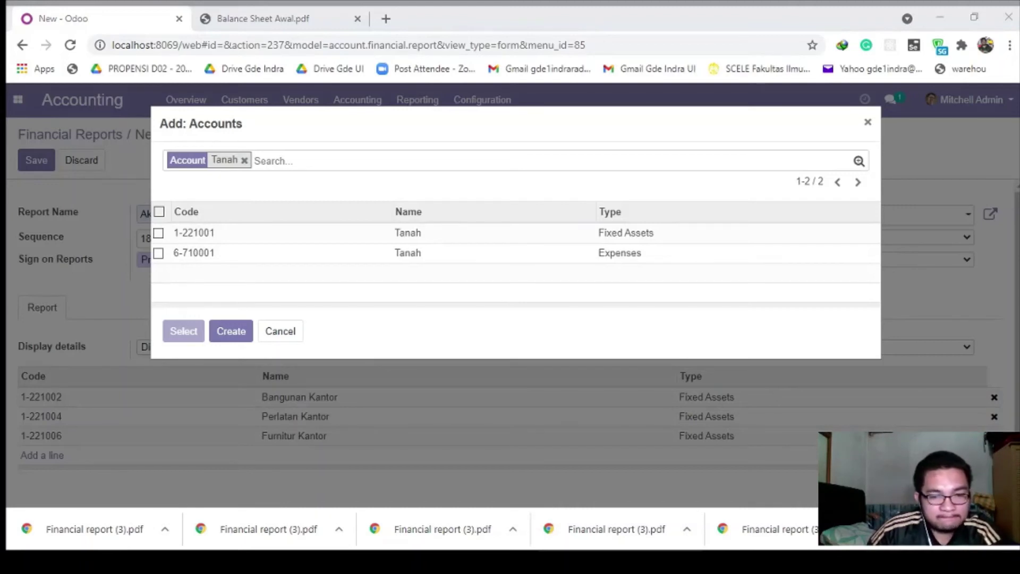
pyautogui.hotkey('alt', 'Tab')
pyautogui.click(159, 233)
pyautogui.click(188, 332)
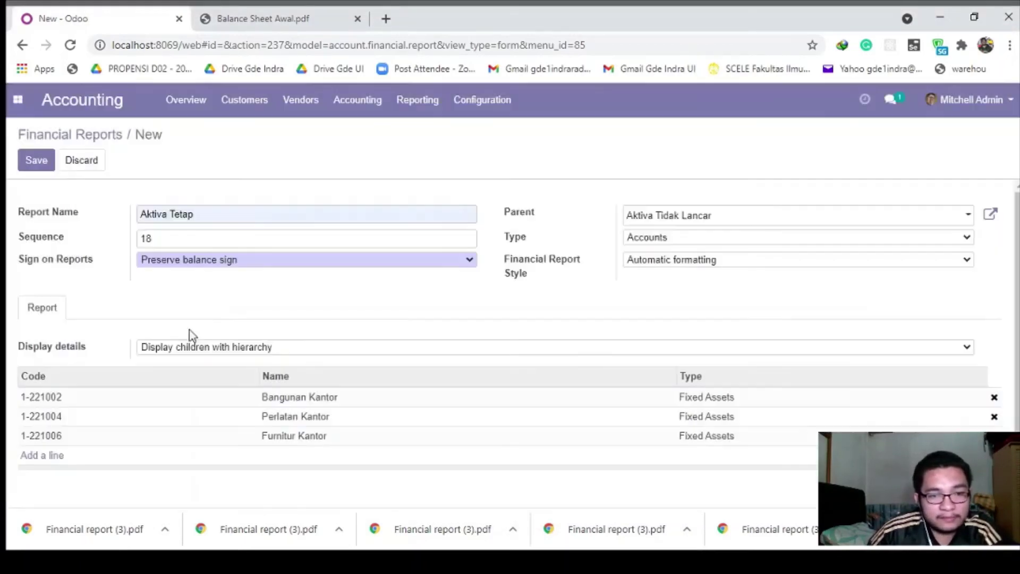
# Add the fixed-asset account 1-221003 Kendaraan to the Aktiva Tetap report and save the report
pyautogui.click(42, 475)
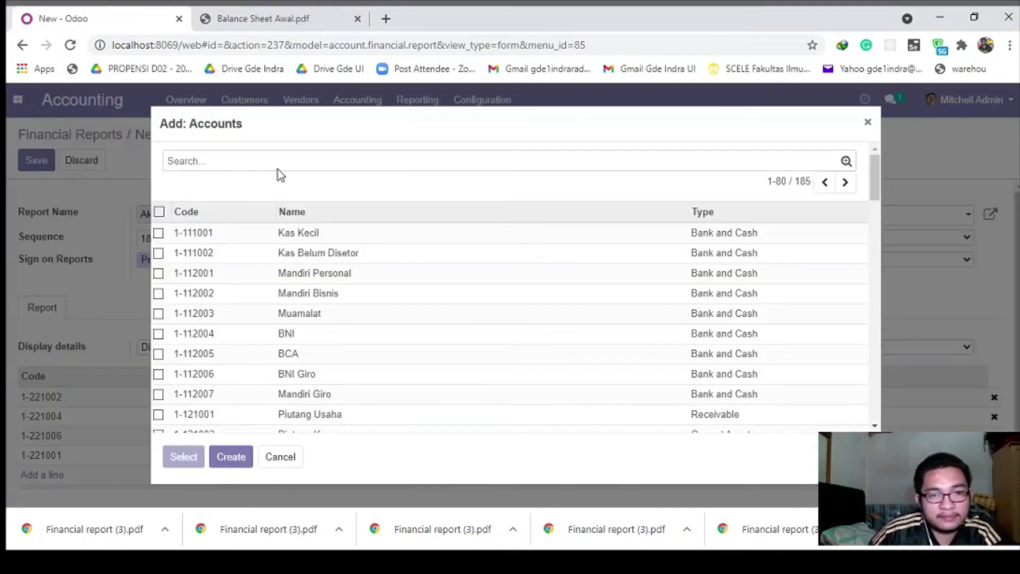
pyautogui.write('kendaraan')
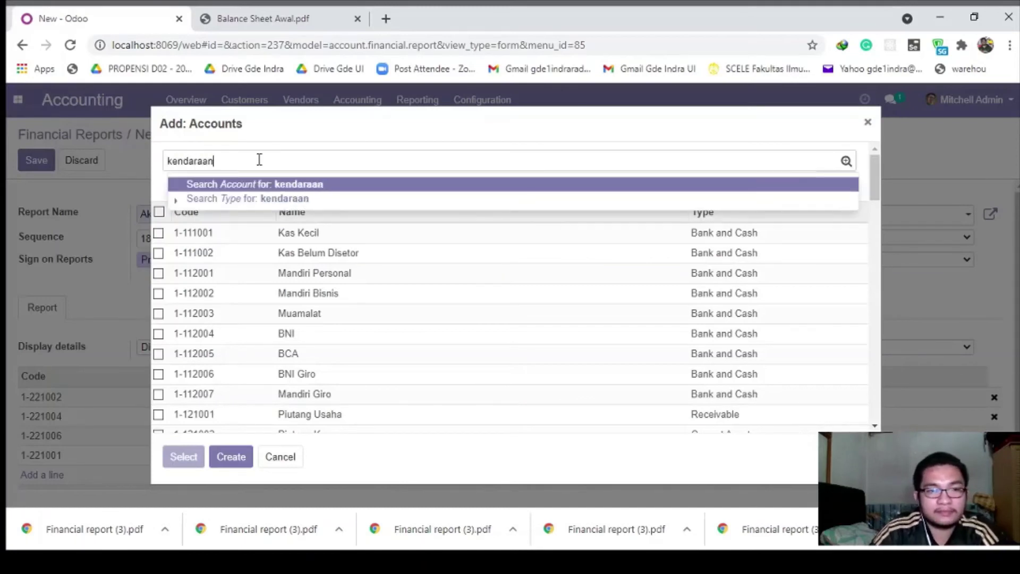
pyautogui.press('Return')
pyautogui.click(158, 232)
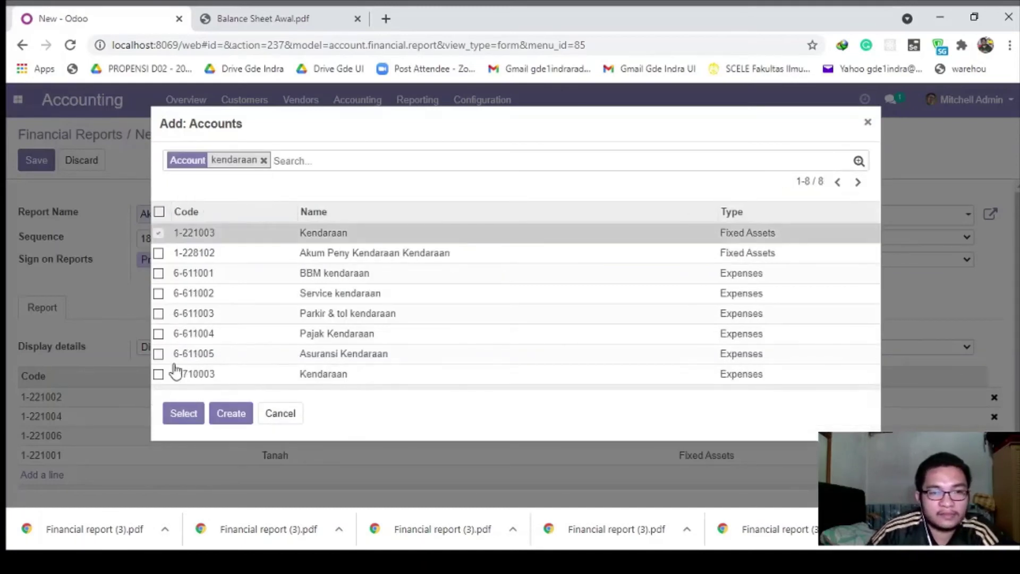
pyautogui.click(181, 413)
pyautogui.scroll(-1, 216, 357)
pyautogui.click(42, 157)
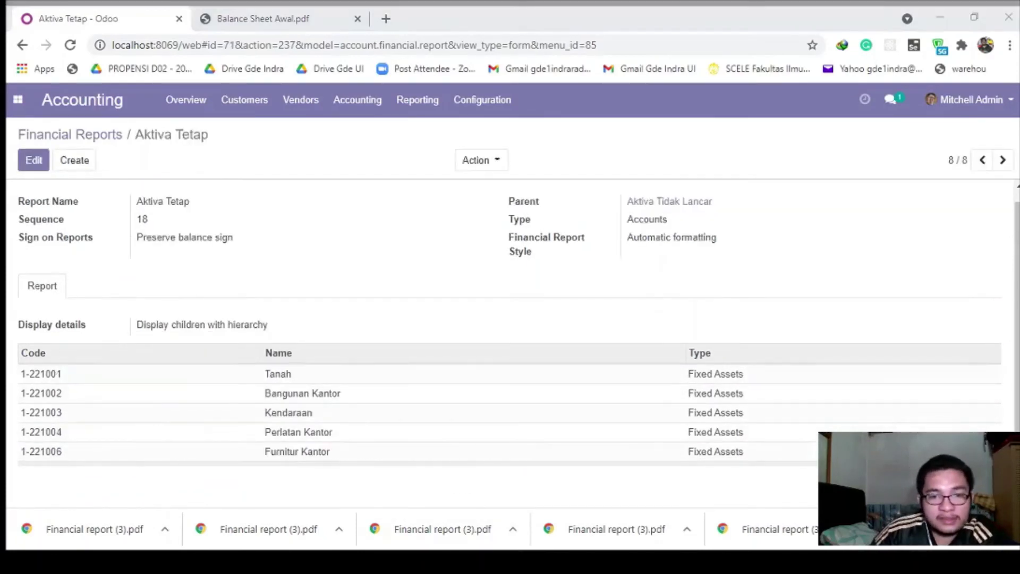
# Switch to the instruction notes and review the Aktiva Tetap account list and the settings given for the Hutang dan Modal report
pyautogui.hotkey('alt', 'Tab')
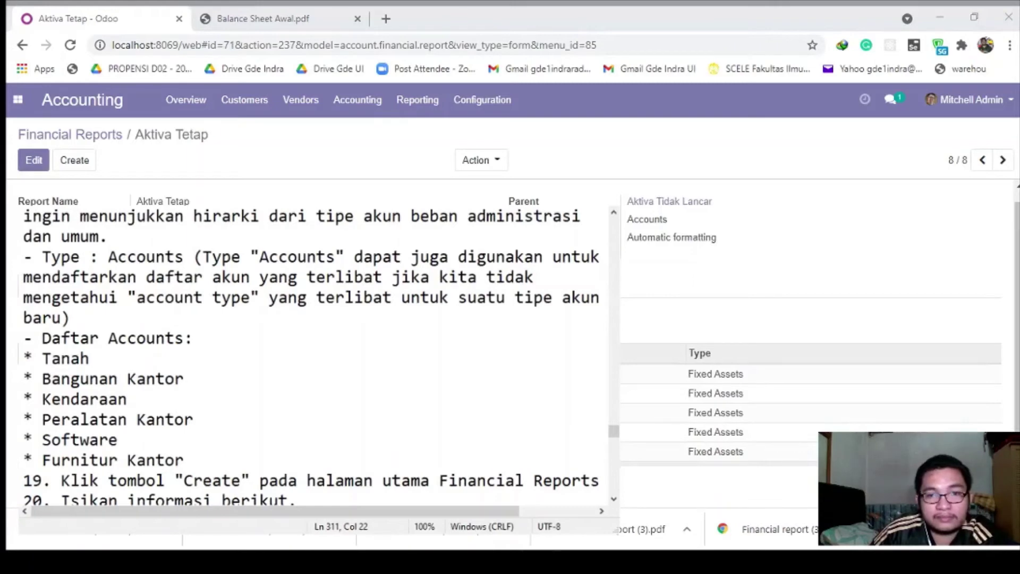
pyautogui.scroll(-1, 257, 345)
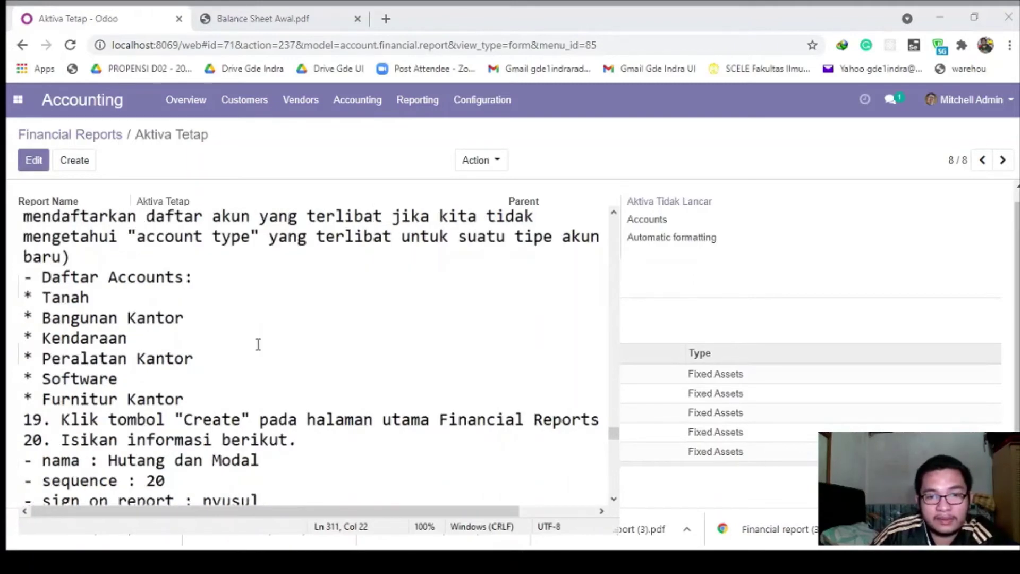
pyautogui.scroll(-1, 257, 344)
pyautogui.scroll(1, 258, 346)
pyautogui.scroll(-1, 234, 383)
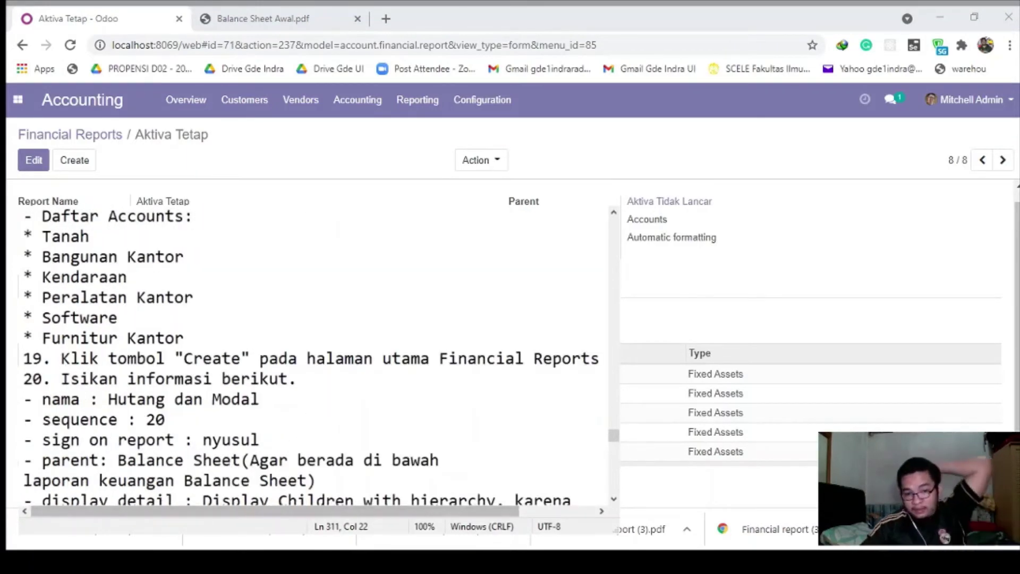
pyautogui.hotkey('alt', 'Tab')
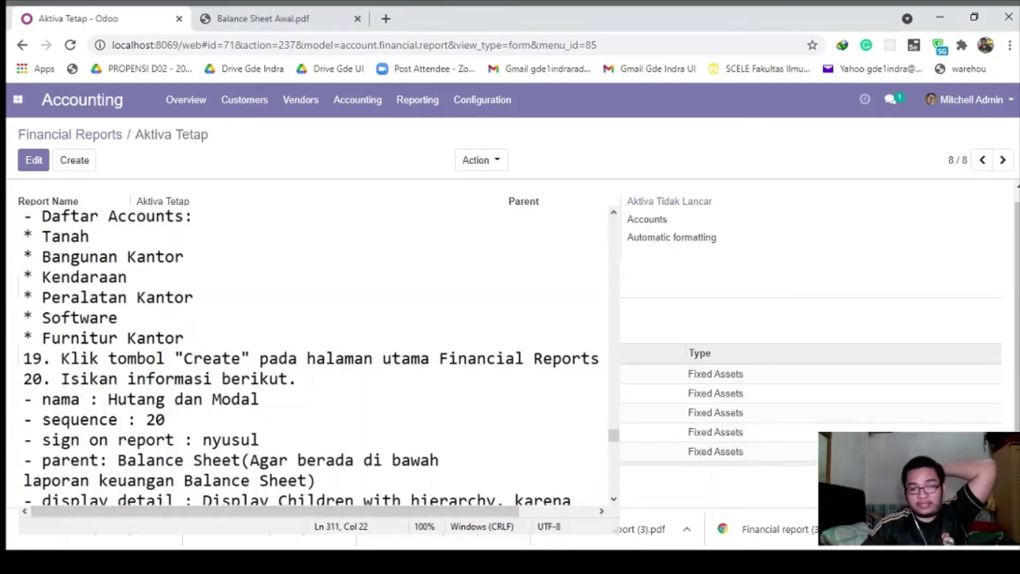
pyautogui.hotkey('alt', 'Tab')
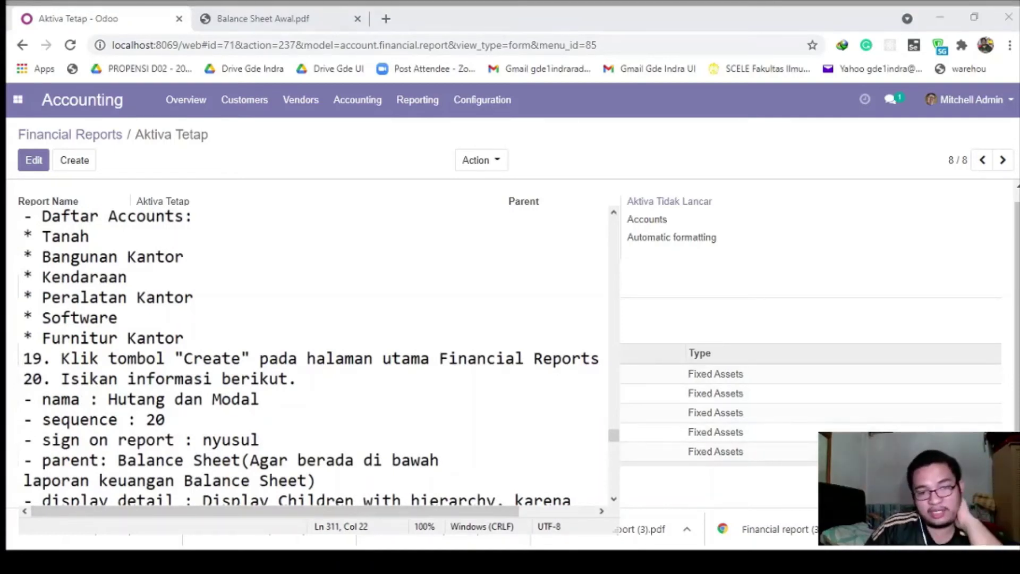
pyautogui.hotkey('alt', 'Tab')
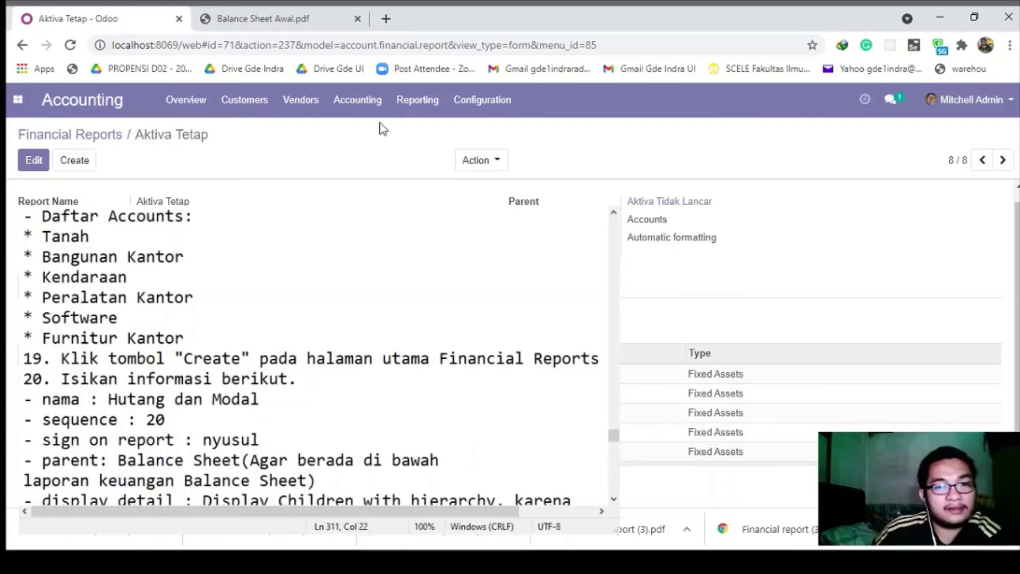
# Open the balance sheet result Hasil Balance Sheet Pengaturan.pdf and look through its first page
pyautogui.click(418, 101)
pyautogui.click(437, 260)
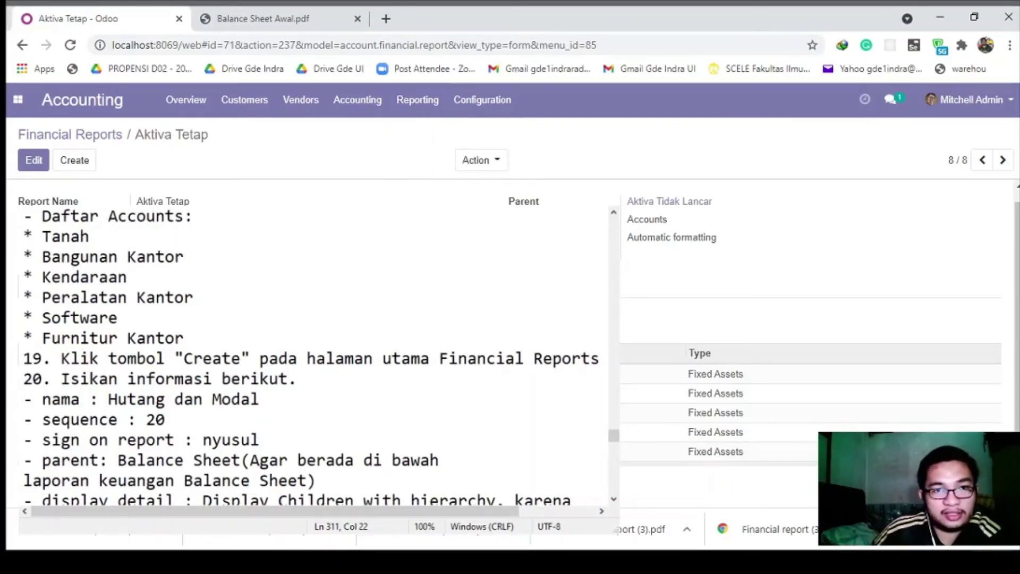
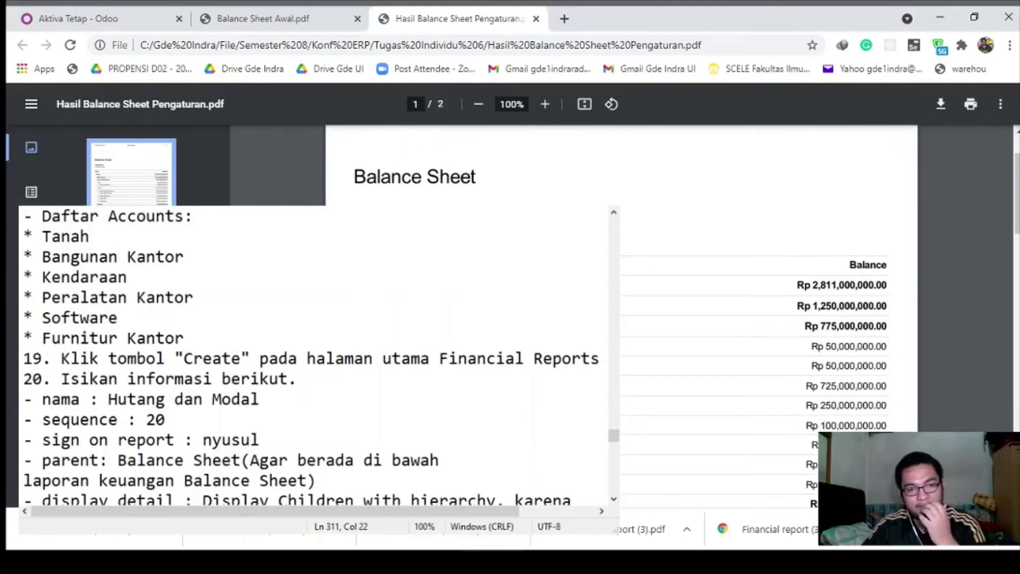
pyautogui.scroll(-9, 744, 276)
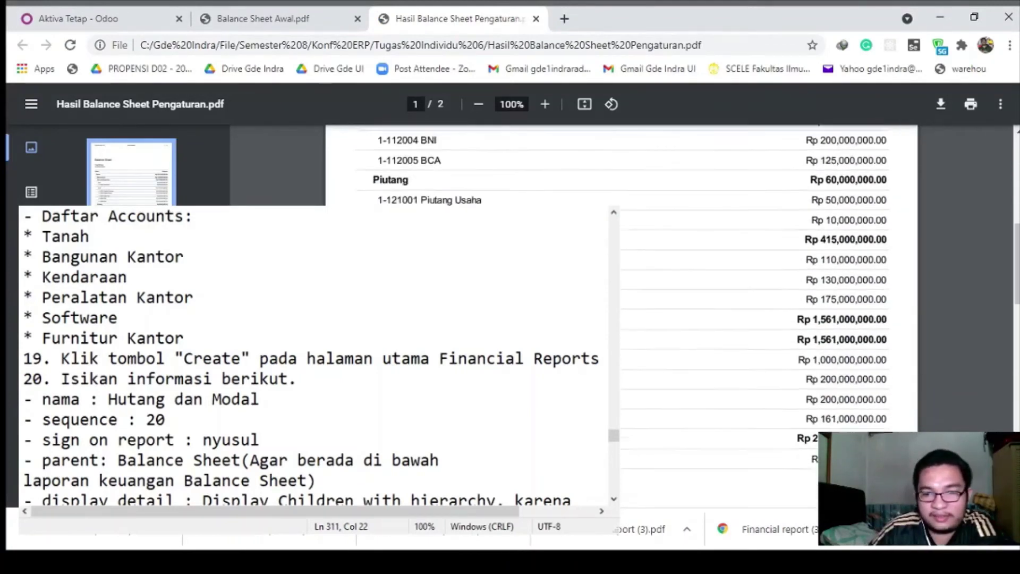
pyautogui.scroll(-1, 744, 277)
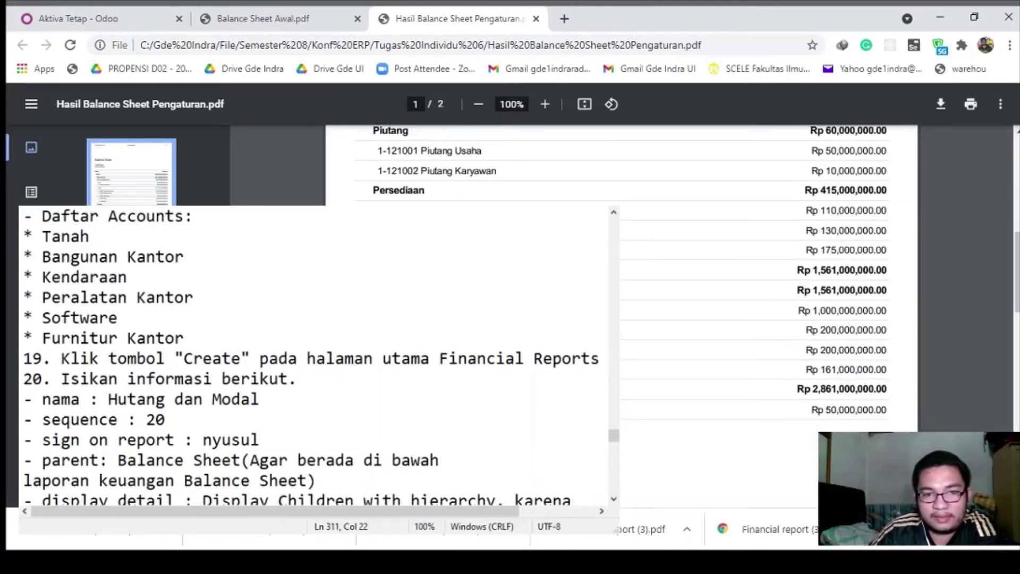
pyautogui.scroll(10, 744, 276)
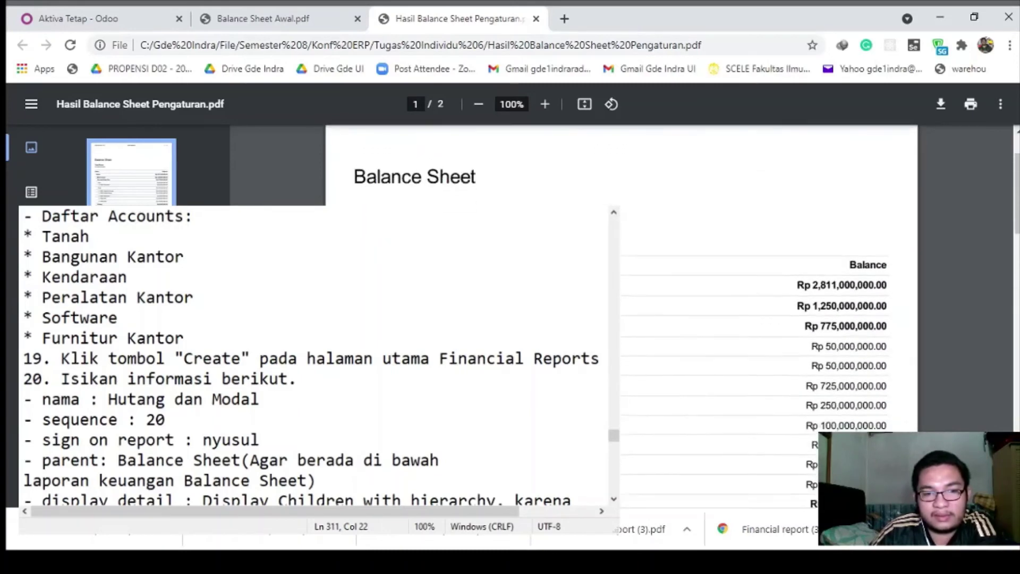
pyautogui.scroll(-15, 744, 277)
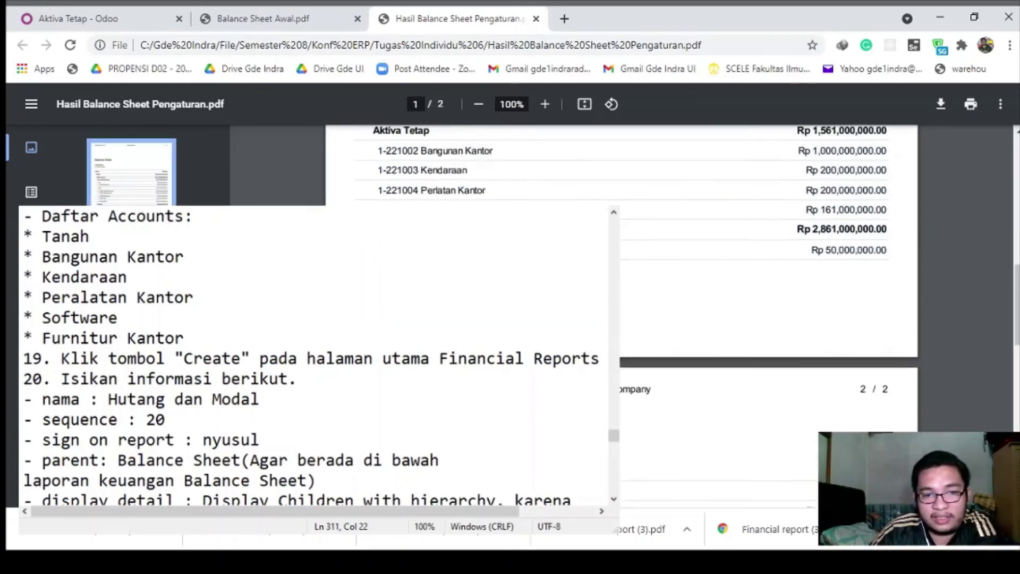
pyautogui.scroll(2, 744, 276)
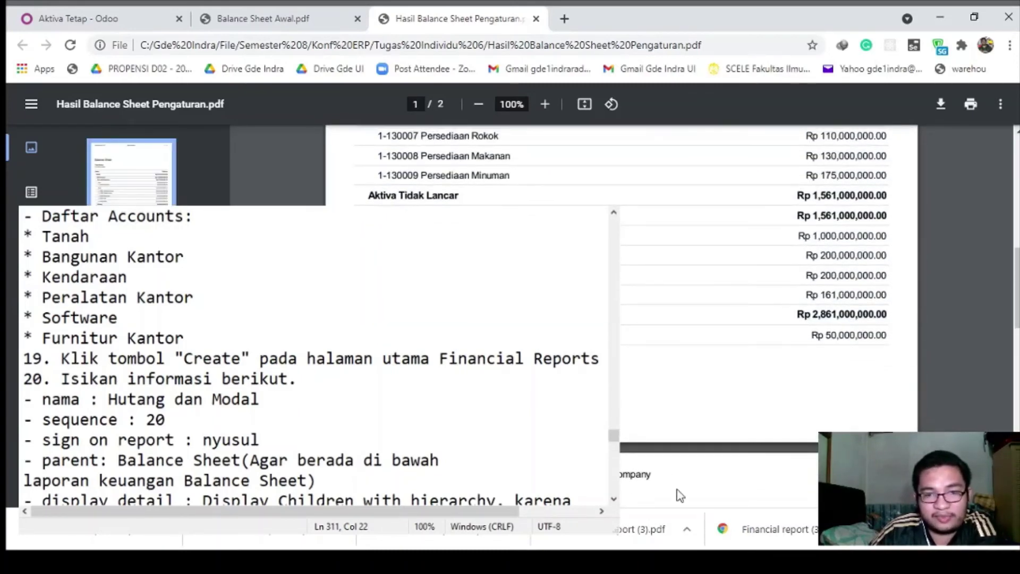
# Clear the notes from in front of the PDF and examine the Aktiva hierarchy from Aktiva Lancar down to Aktiva Tetap
pyautogui.hotkey('alt', 'Tab')
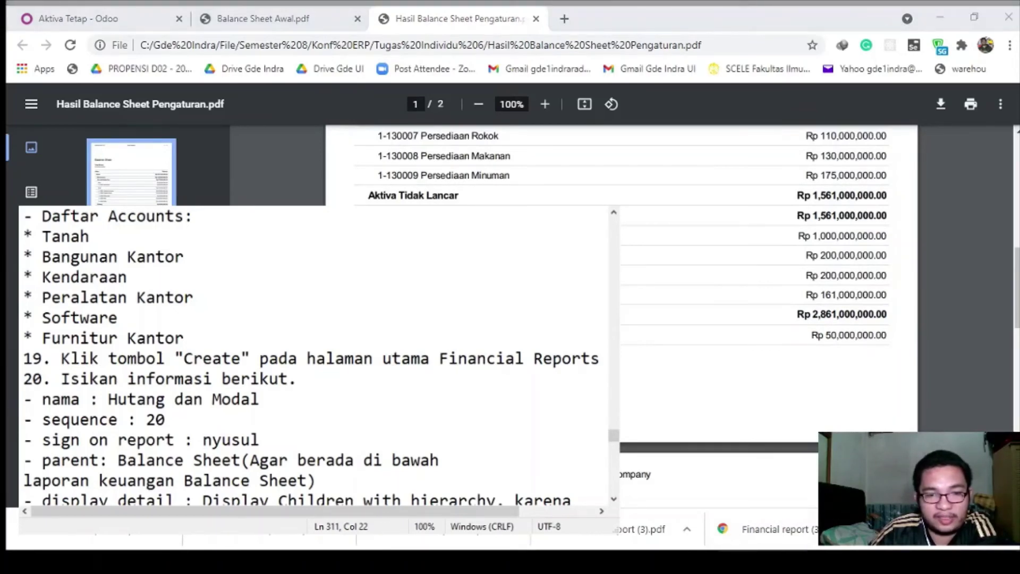
pyautogui.hotkey('alt', 'Tab')
pyautogui.scroll(5, 514, 385)
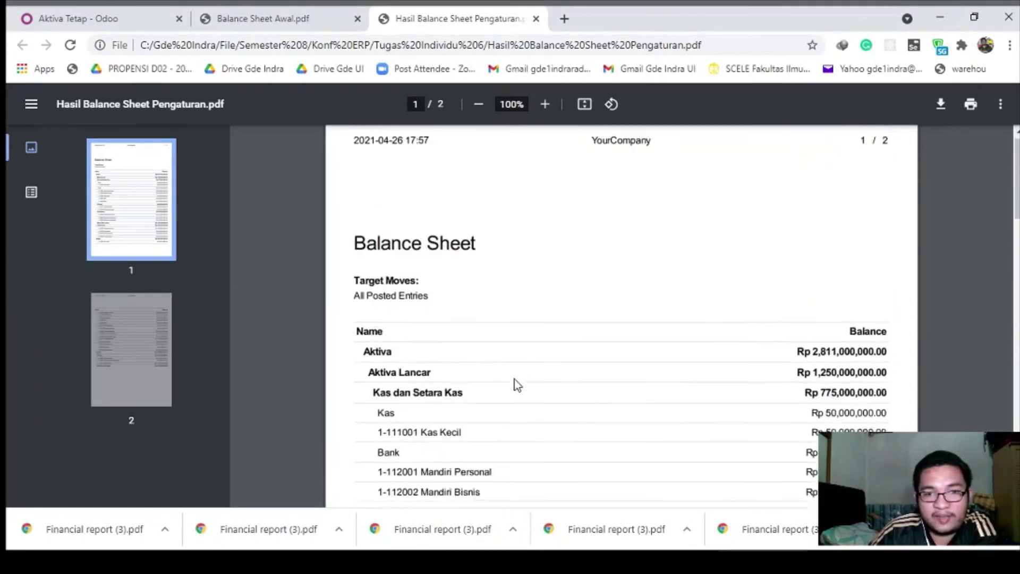
pyautogui.moveTo(363, 359); pyautogui.dragTo(428, 336)
pyautogui.scroll(-3, 462, 387)
pyautogui.scroll(-5, 455, 364)
pyautogui.click(433, 350)
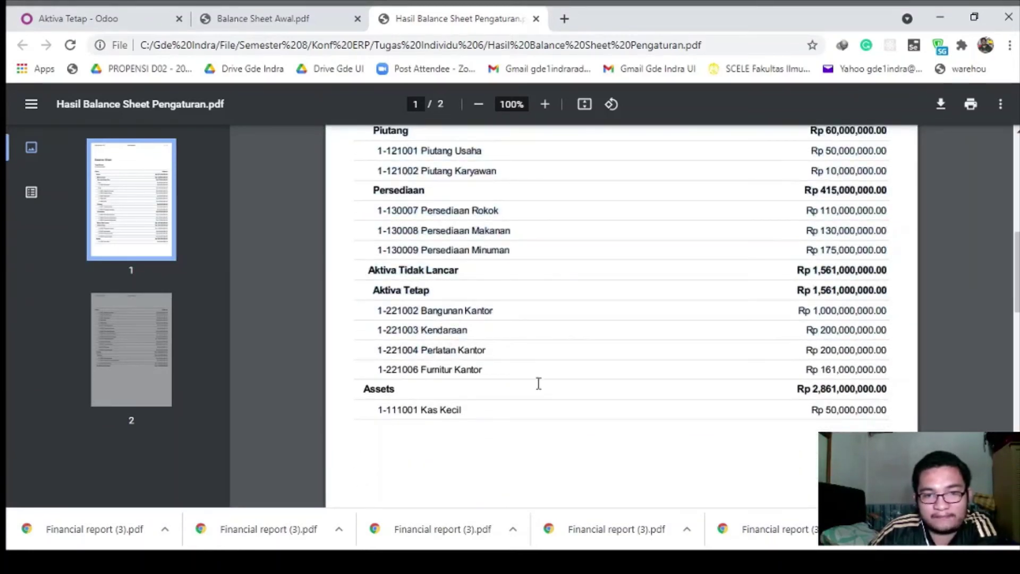
pyautogui.click(797, 562)
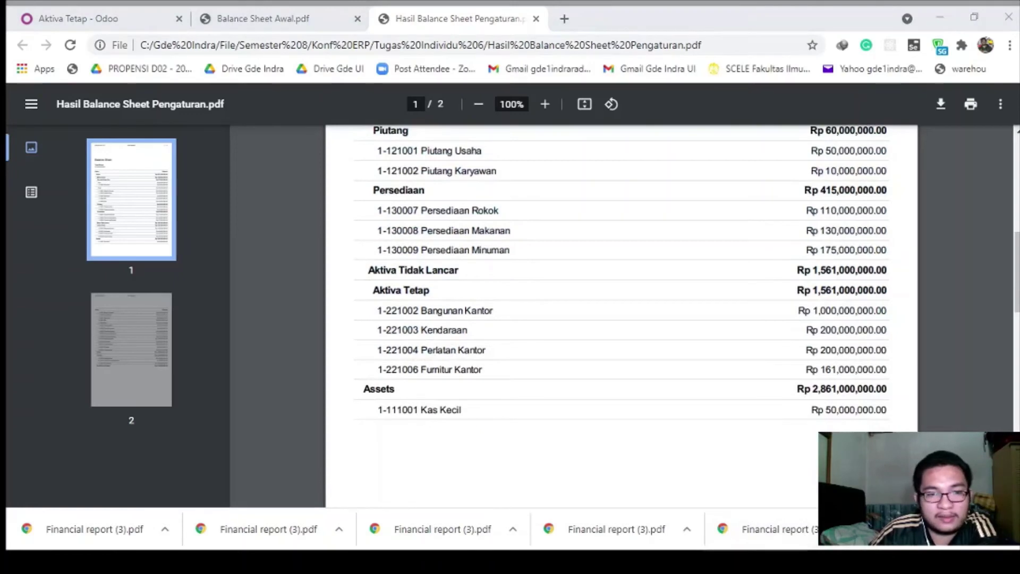
# Examine the default Assets and Liability sections across both PDF pages and return to the Aktiva section for comparison
pyautogui.scroll(-1, 485, 428)
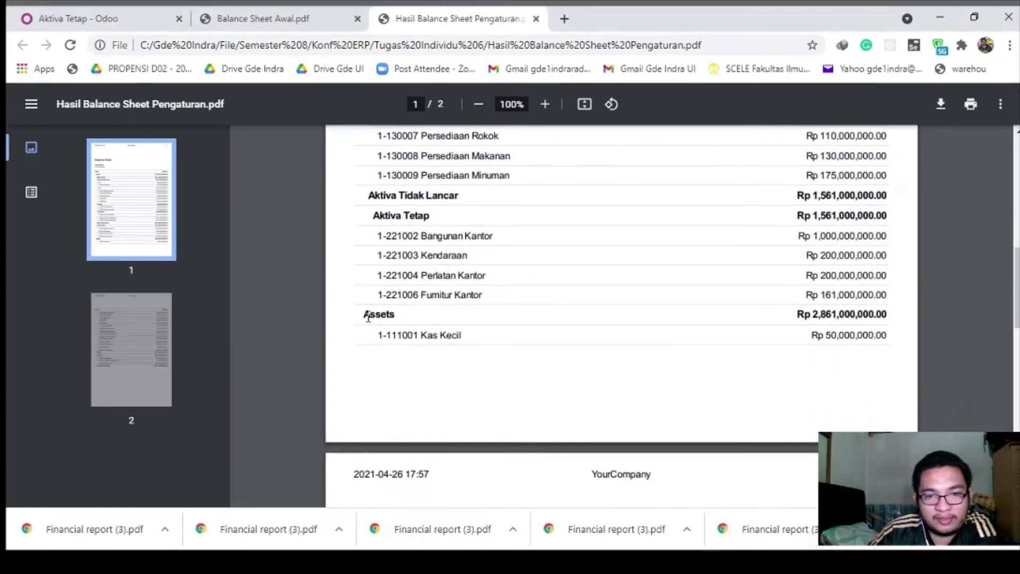
pyautogui.moveTo(367, 316); pyautogui.dragTo(557, 346)
pyautogui.scroll(-10, 555, 350)
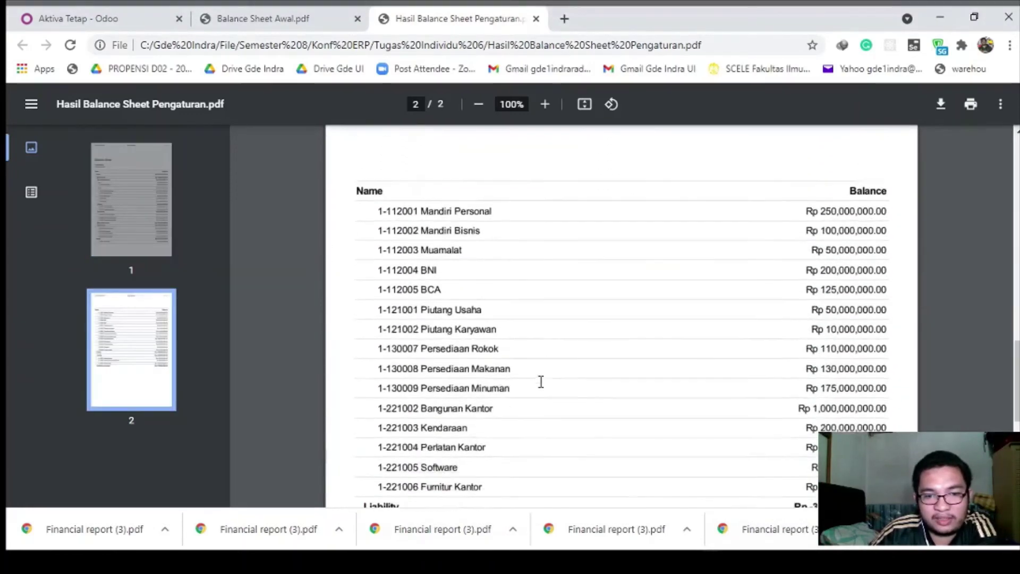
pyautogui.scroll(12, 541, 390)
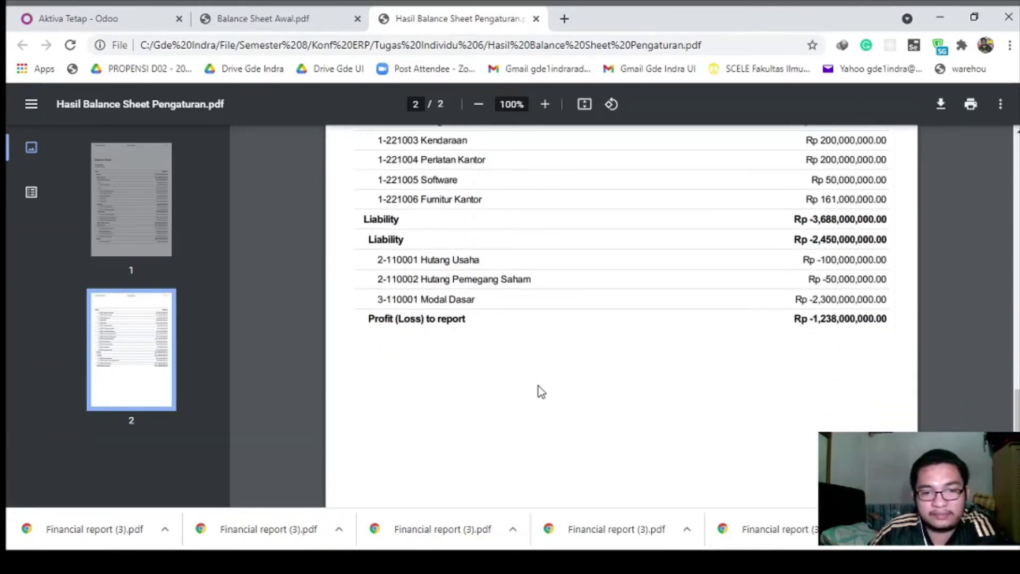
pyautogui.scroll(4, 542, 394)
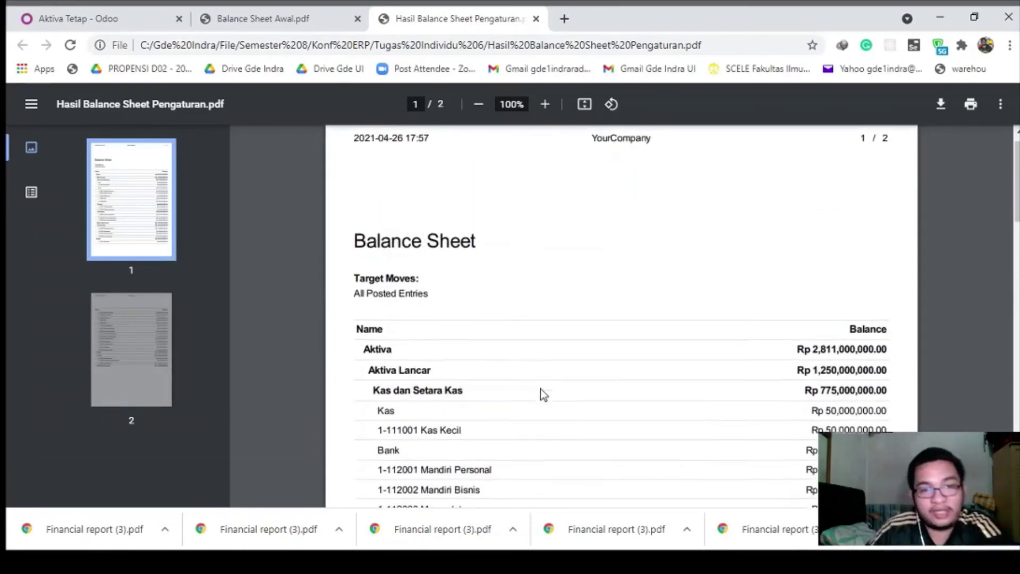
pyautogui.scroll(-3, 542, 394)
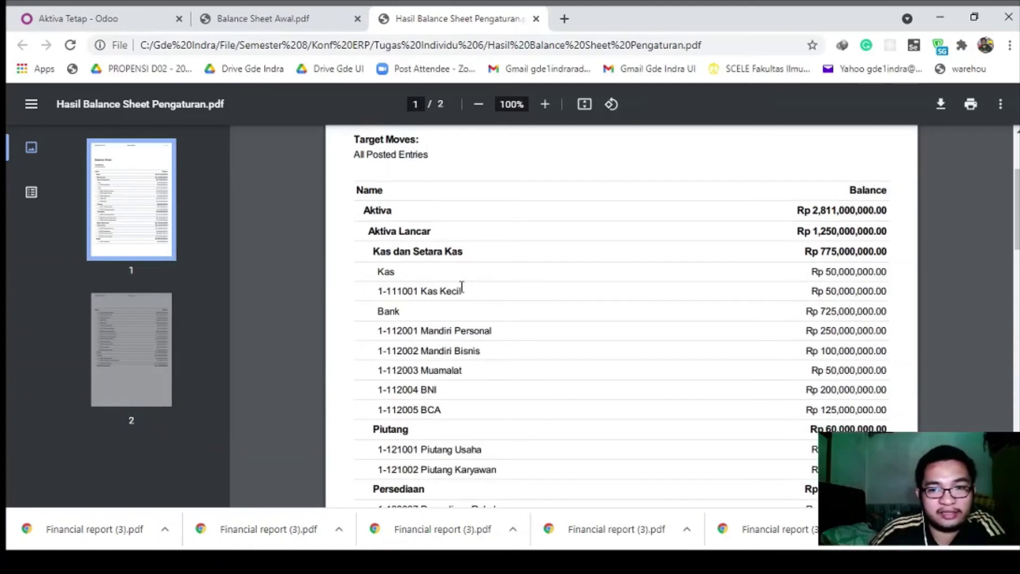
# Switch from the PDF's Aktiva section to Laporan Keuangan.xlsx and examine the Kas, Bank and Piutang rows on the Neraca sheet
pyautogui.moveTo(358, 212); pyautogui.dragTo(433, 253)
pyautogui.click(482, 257)
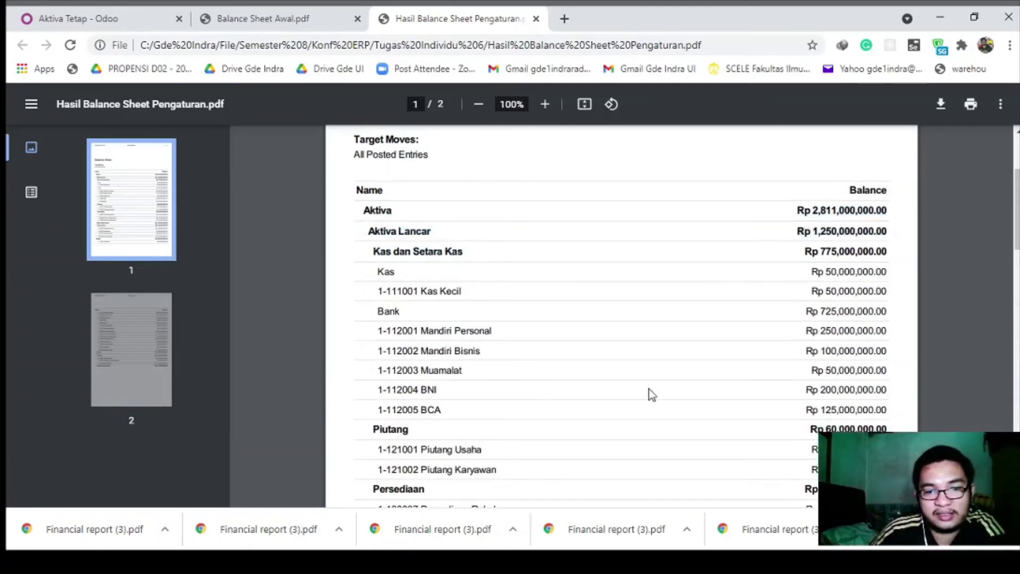
pyautogui.click(790, 538)
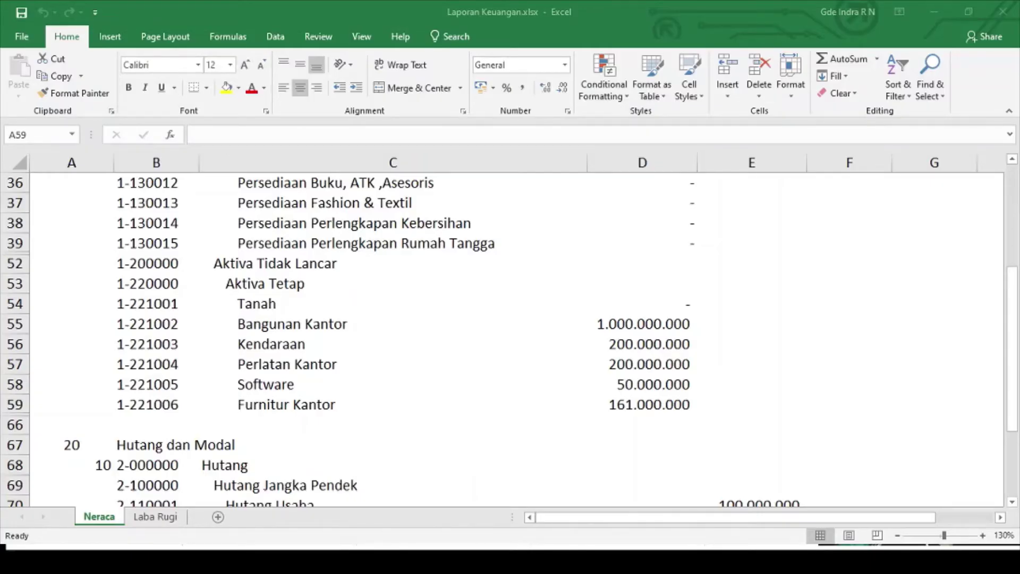
pyautogui.scroll(12, 560, 344)
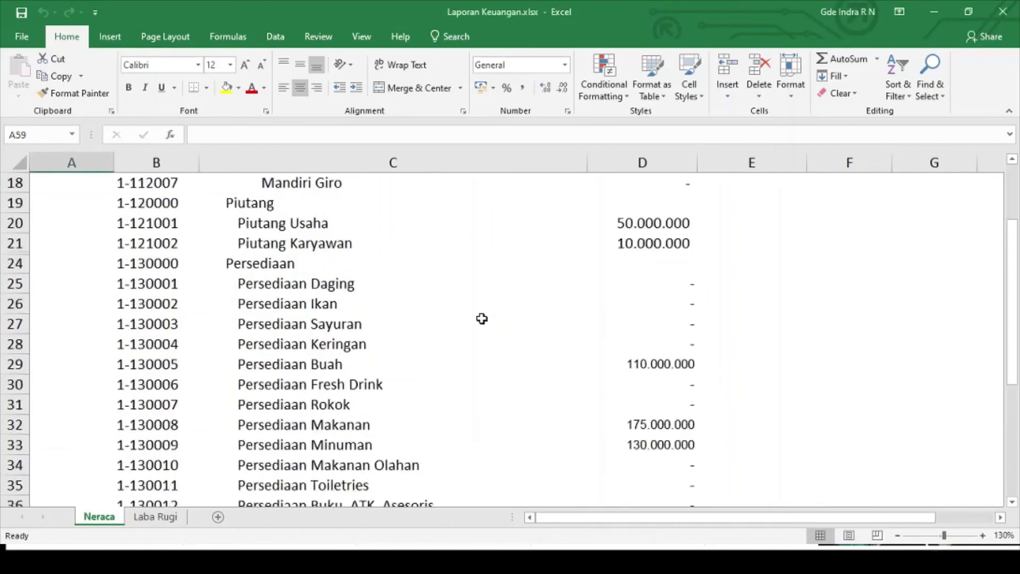
pyautogui.click(266, 324)
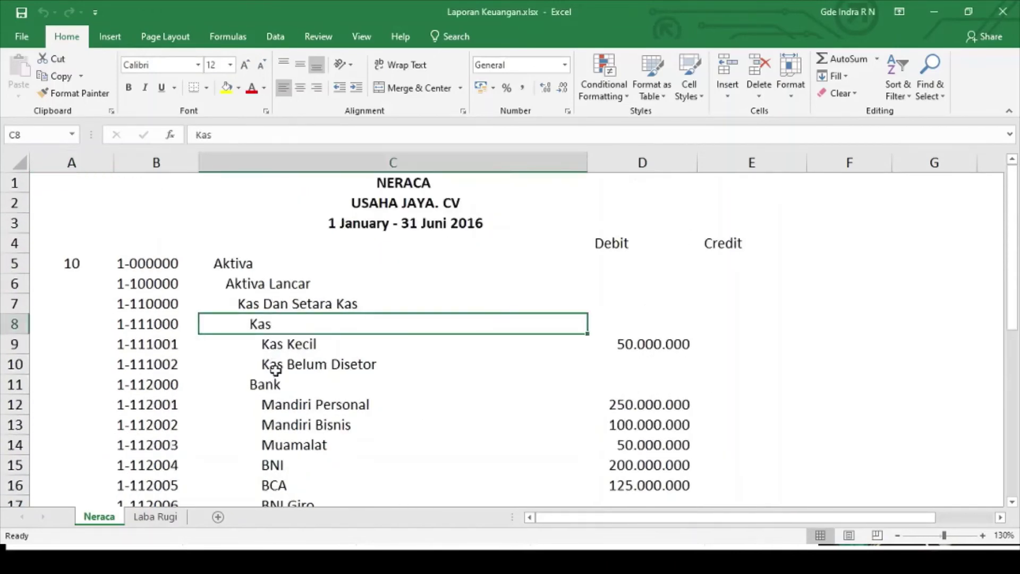
pyautogui.click(273, 364)
pyautogui.click(278, 383)
pyautogui.scroll(-2, 278, 381)
pyautogui.scroll(-1, 279, 382)
pyautogui.click(273, 365)
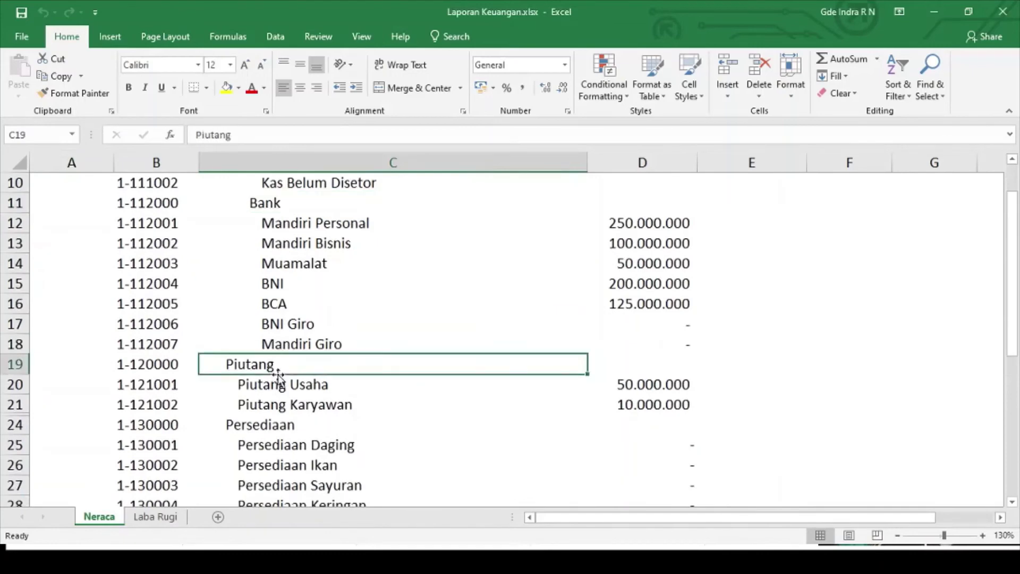
# Compare the Piutang and Persediaan entries in the balance sheet PDF with those on the Neraca sheet in Excel
pyautogui.hotkey('alt', 'Tab')
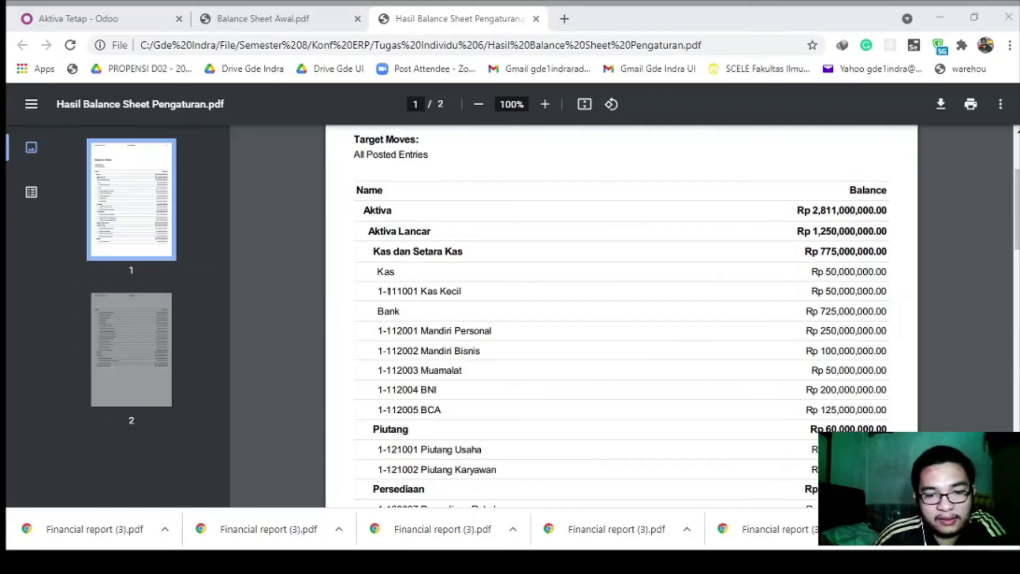
pyautogui.click(487, 489)
pyautogui.scroll(-1, 440, 405)
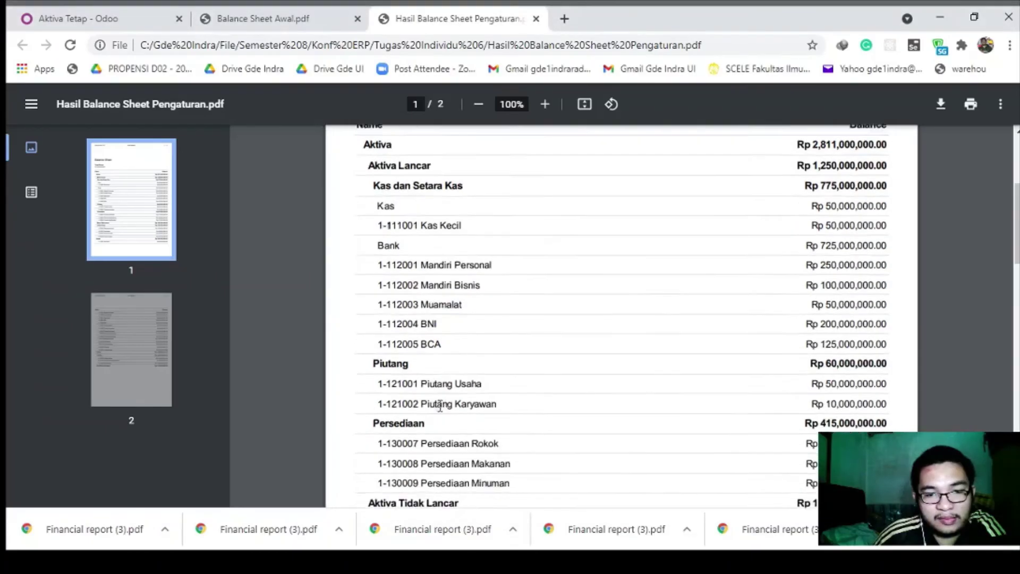
pyautogui.click(761, 562)
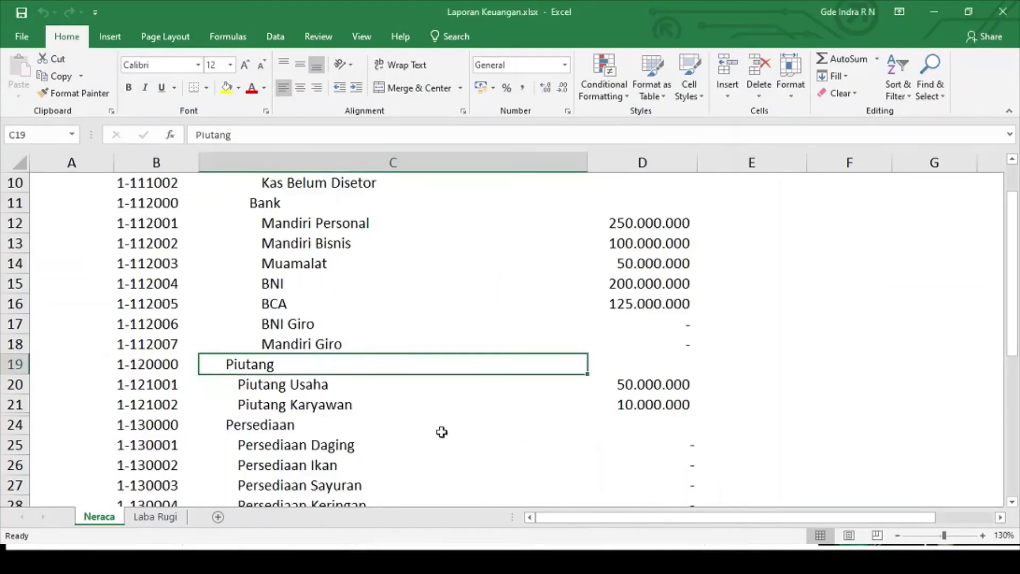
pyautogui.scroll(-2, 354, 418)
pyautogui.scroll(-3, 354, 418)
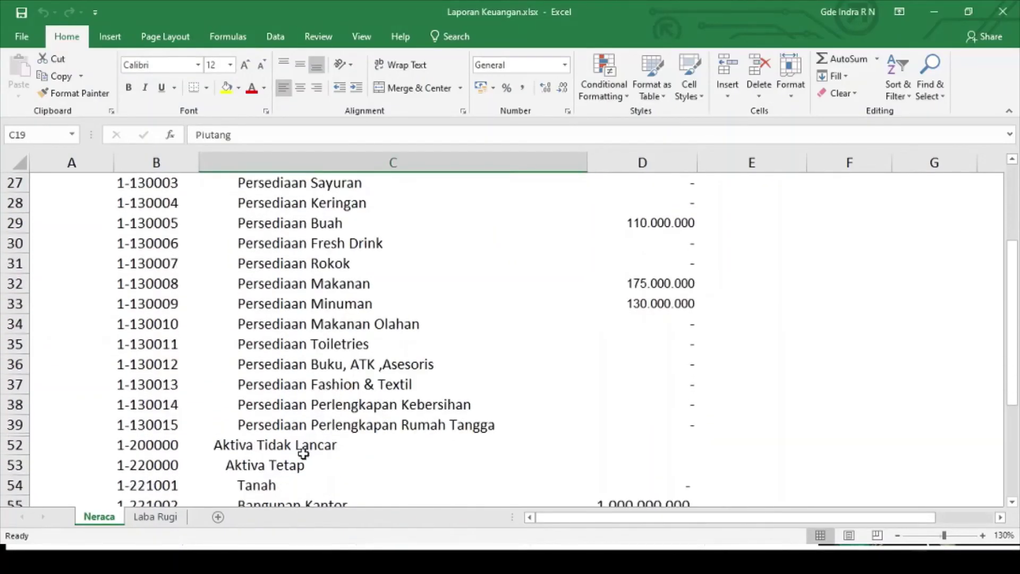
pyautogui.scroll(2, 295, 443)
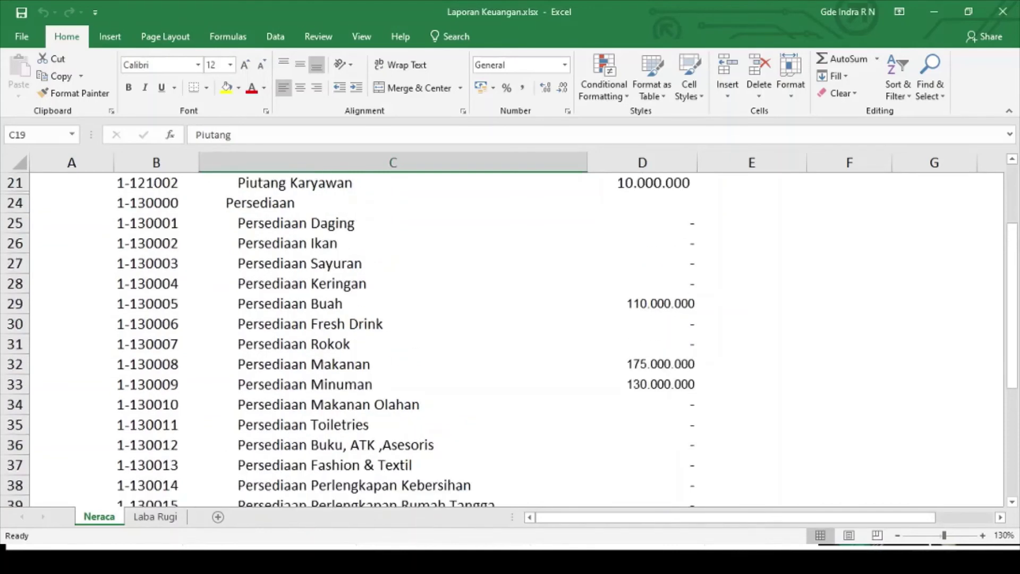
# Return to the balance sheet PDF and examine the Persediaan, Aktiva Tidak Lancar and Aktiva Tetap sections
pyautogui.hotkey('alt', 'Tab')
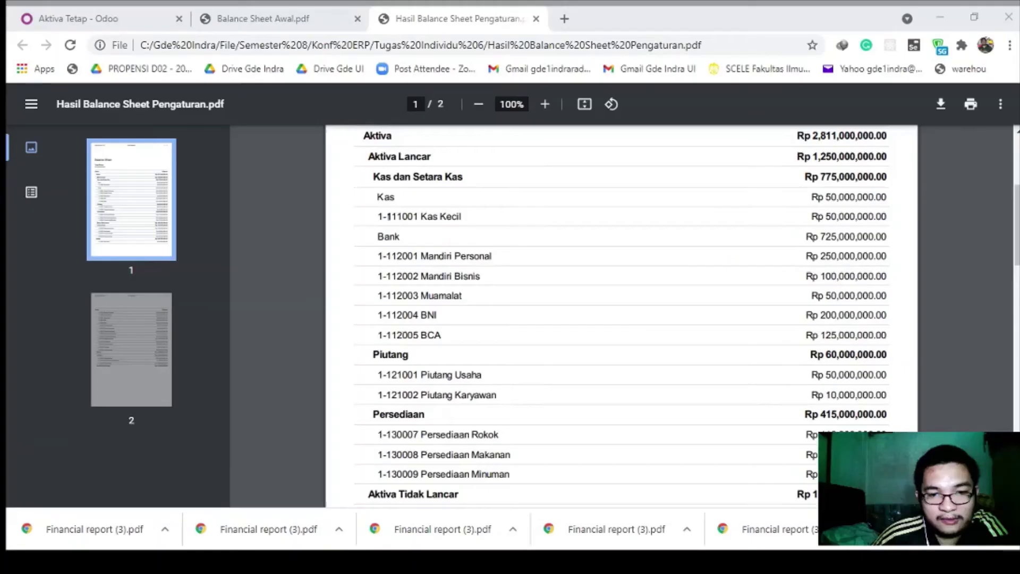
pyautogui.scroll(-3, 512, 418)
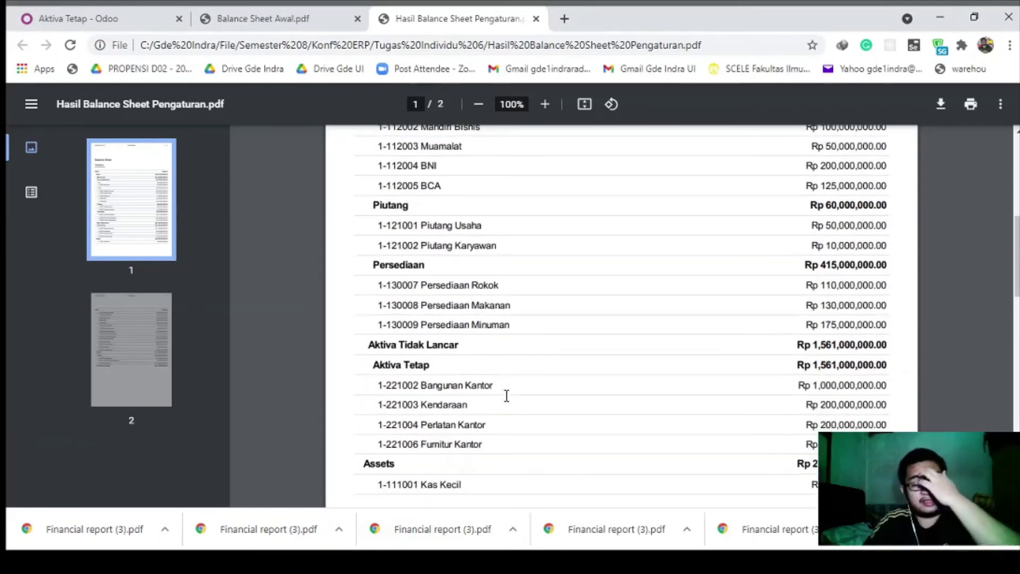
pyautogui.scroll(-2, 506, 396)
pyautogui.scroll(2, 506, 394)
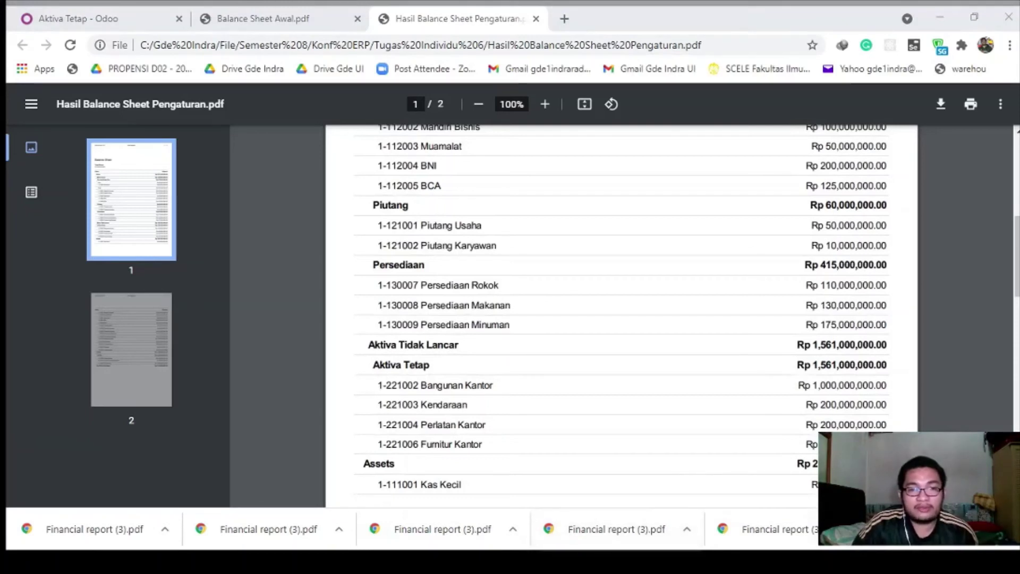
# Switch to the Neraca sheet in Excel and examine the Hutang dan Modal block from Hutang down to Laba Rugi Tahun Berjalan
pyautogui.click(288, 315)
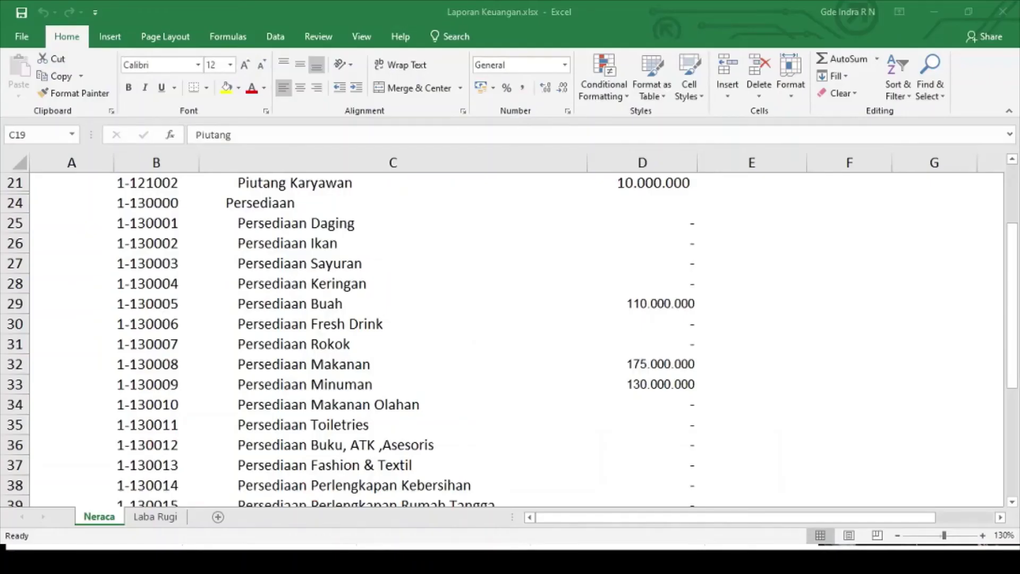
pyautogui.scroll(-11, 489, 393)
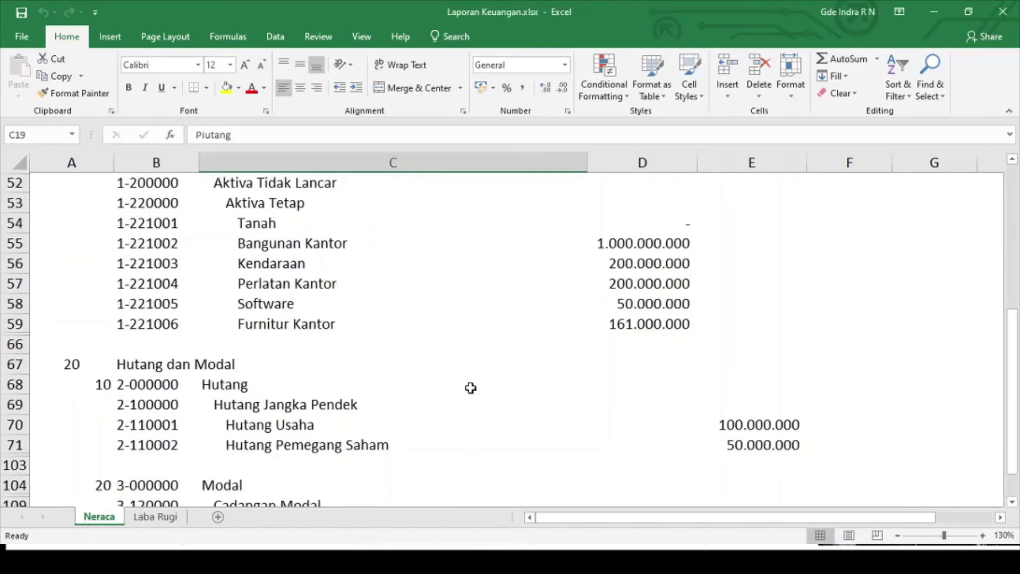
pyautogui.moveTo(70, 312); pyautogui.dragTo(629, 378)
pyautogui.click(69, 420)
pyautogui.scroll(-2, 68, 416)
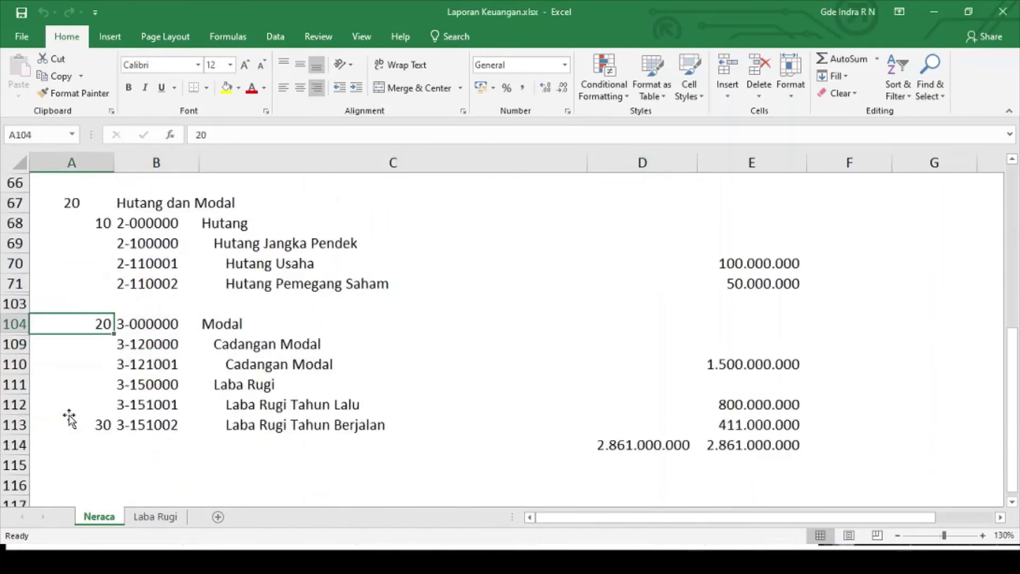
pyautogui.scroll(2, 70, 415)
pyautogui.click(70, 348)
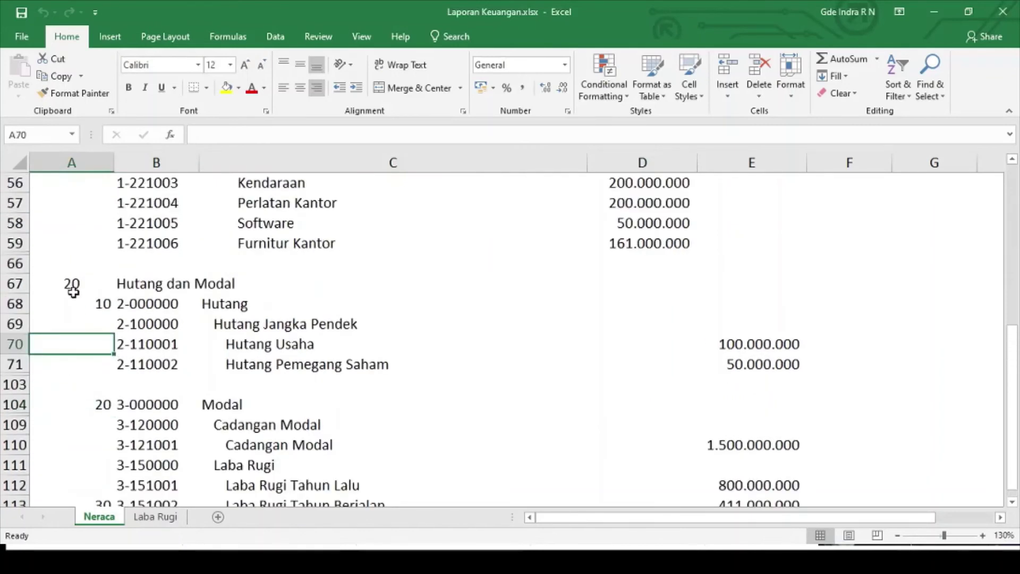
pyautogui.moveTo(71, 287); pyautogui.dragTo(763, 449)
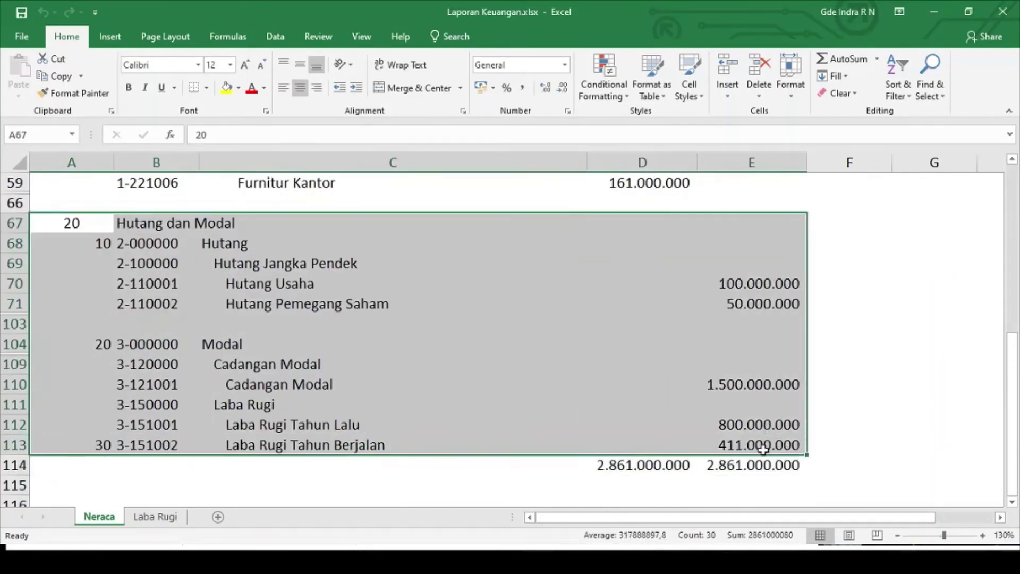
pyautogui.click(531, 462)
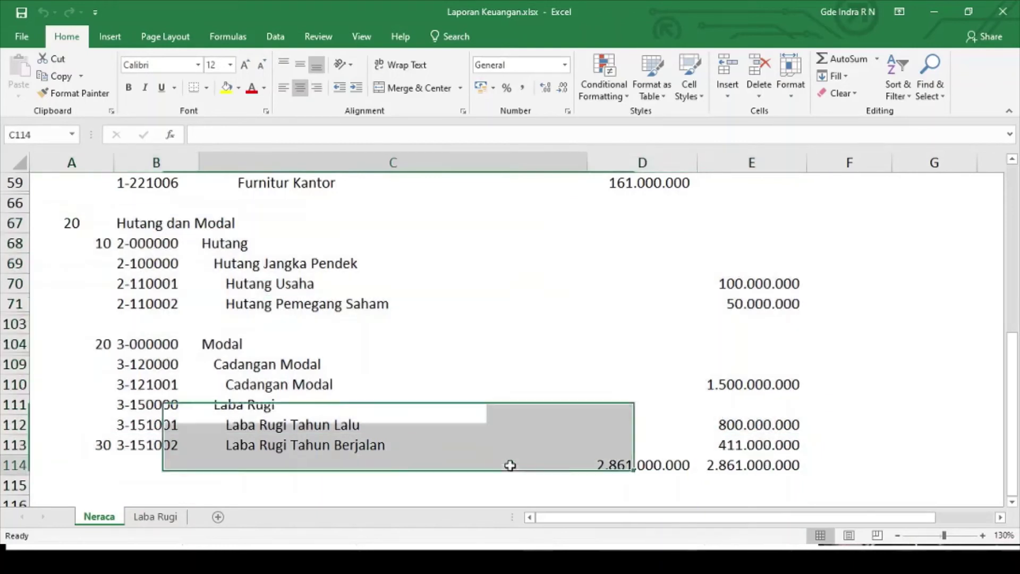
# Switch to the instruction notes and replace the sign on report entry for Hutang dan Modal with "default"
pyautogui.hotkey('alt', 'Tab')
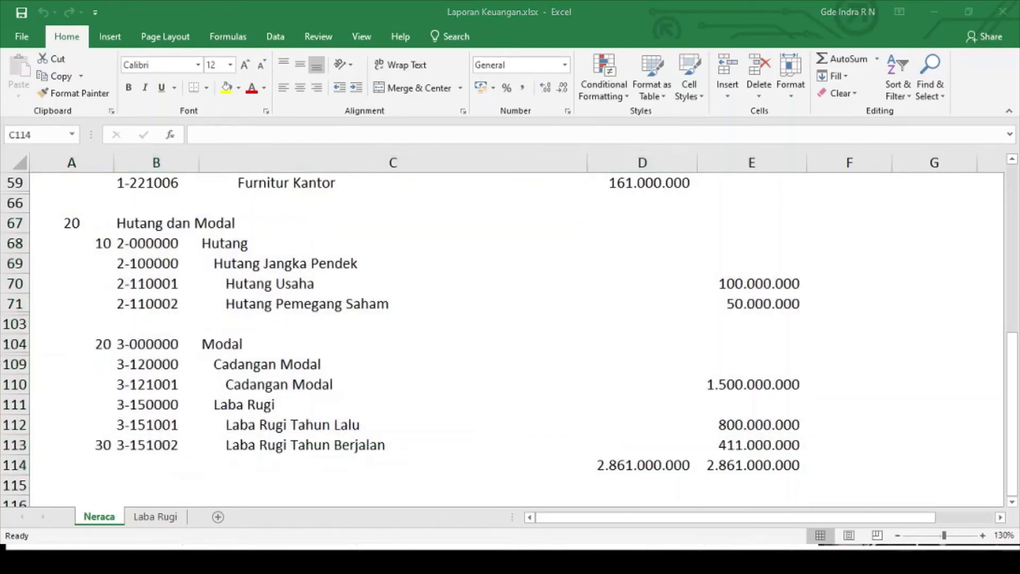
pyautogui.click(175, 562)
pyautogui.click(160, 562)
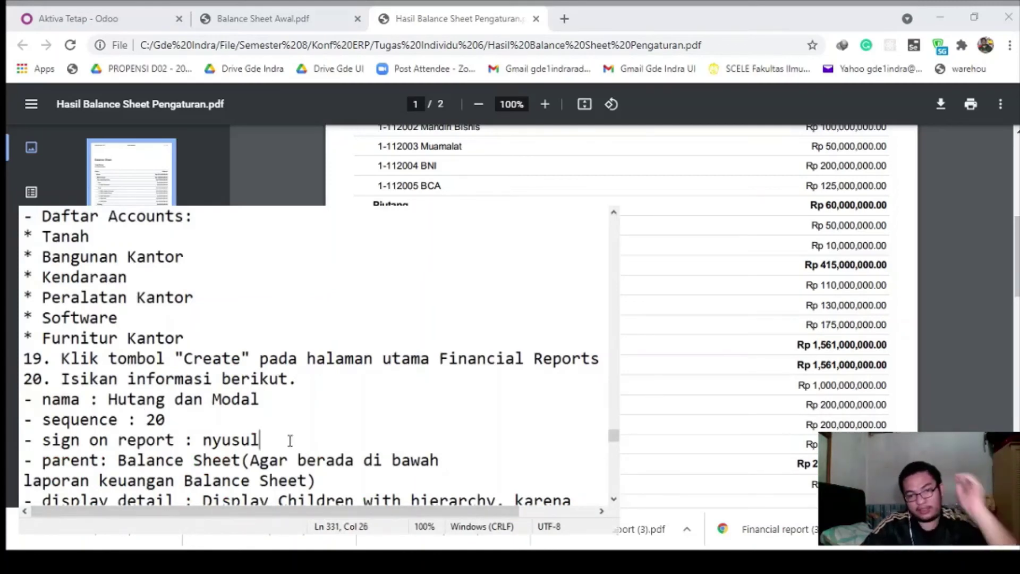
pyautogui.moveTo(289, 439); pyautogui.dragTo(202, 446)
pyautogui.write('def')
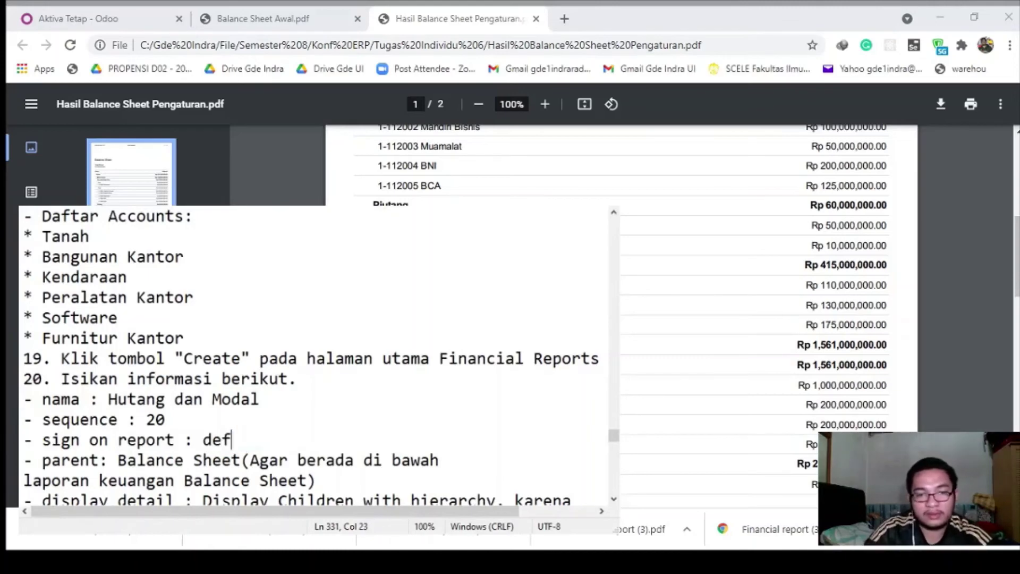
pyautogui.write('autl')
pyautogui.press('BackSpace')
pyautogui.press('BackSpace')
pyautogui.write('lt')
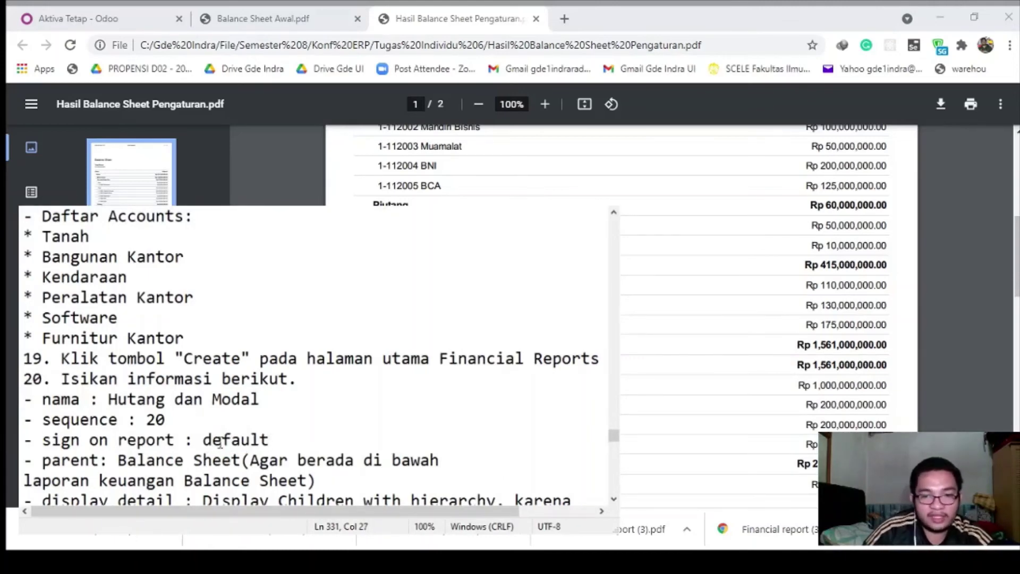
# Review the name, sequence, parent, display detail and type given in the notes for the Hutang dan Modal report
pyautogui.scroll(-1, 220, 443)
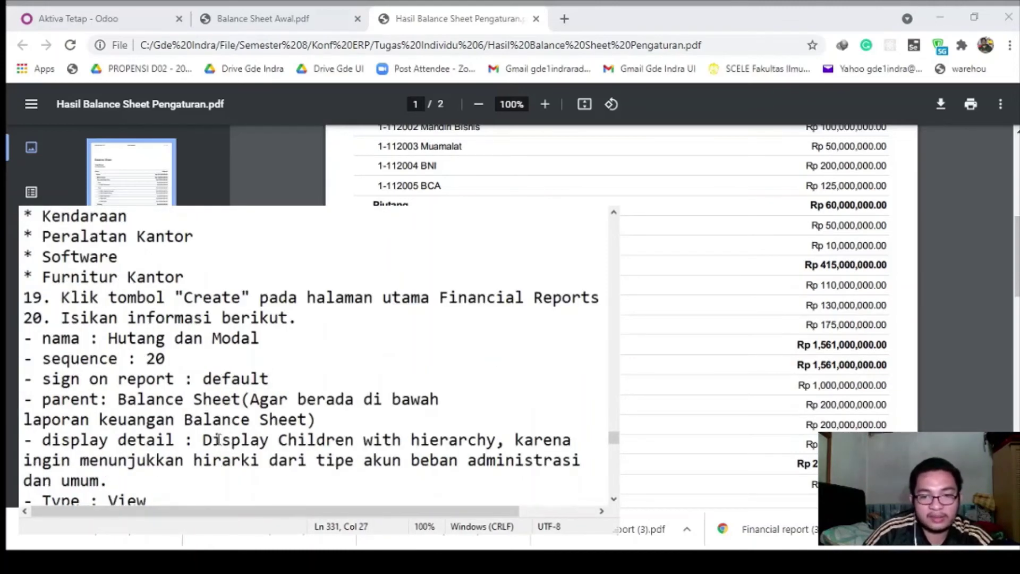
pyautogui.scroll(-1, 219, 439)
pyautogui.click(200, 442)
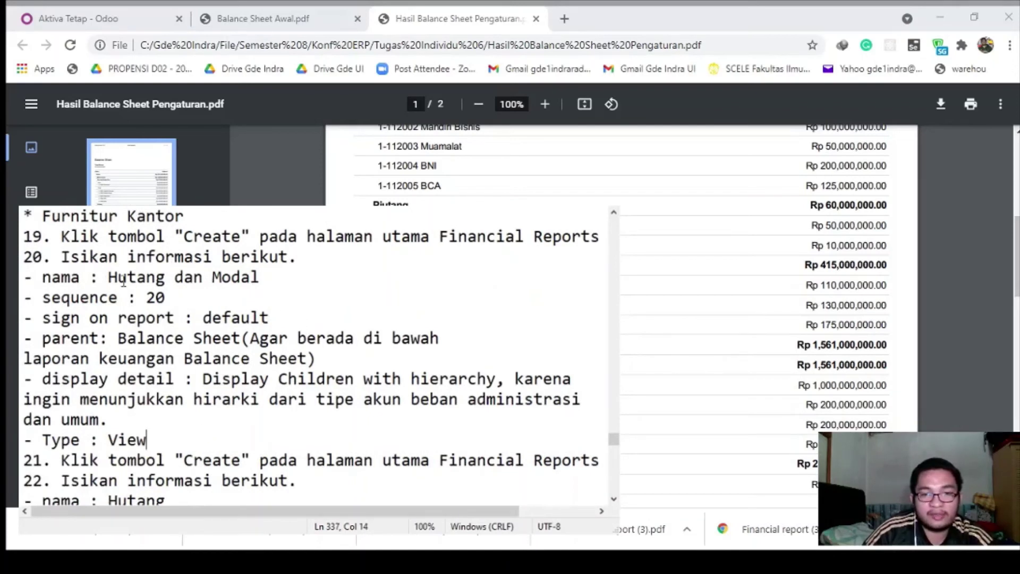
pyautogui.moveTo(108, 276); pyautogui.dragTo(260, 277)
pyautogui.click(260, 277)
pyautogui.moveTo(117, 338); pyautogui.dragTo(251, 338)
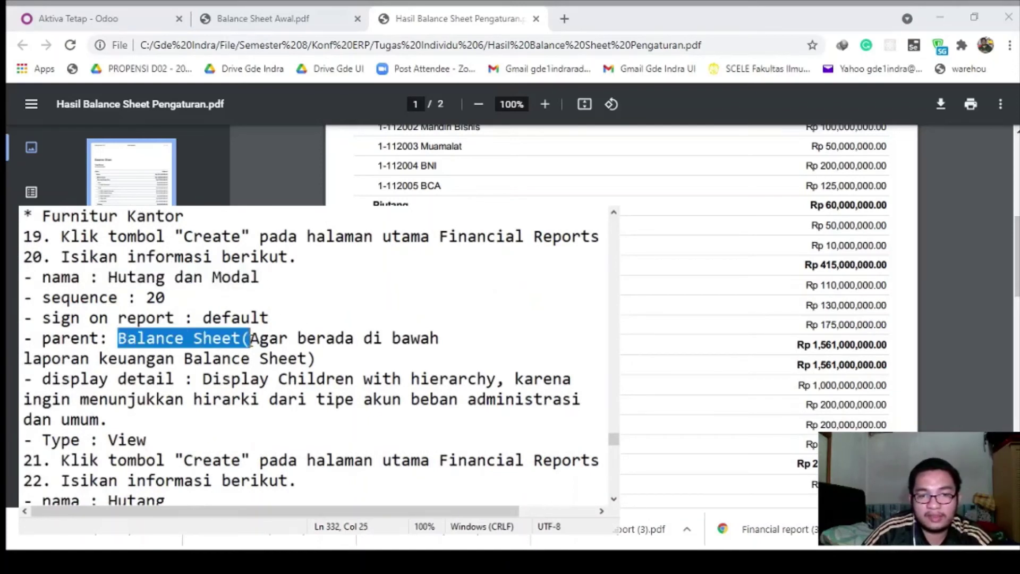
pyautogui.click(181, 379)
pyautogui.moveTo(107, 439); pyautogui.dragTo(146, 440)
pyautogui.moveTo(136, 297); pyautogui.dragTo(151, 297)
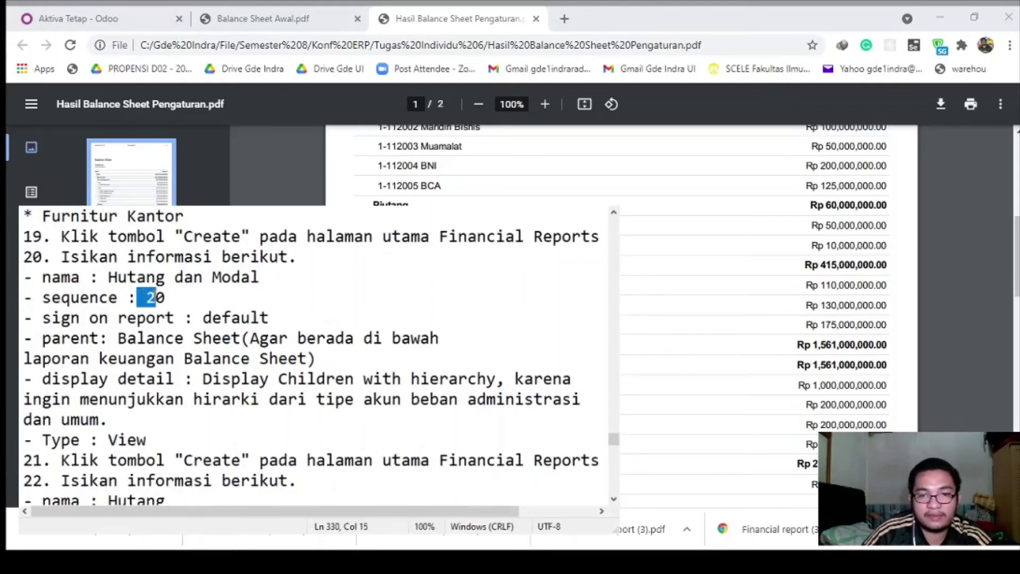
pyautogui.click(196, 296)
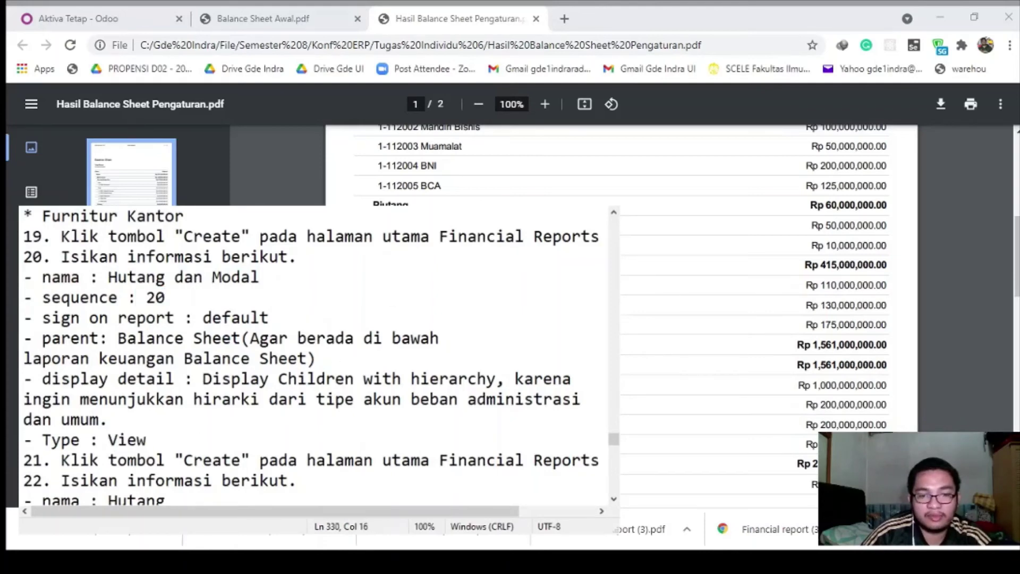
# Switch to the Aktiva Tetap page in Odoo and dismiss the Balance Sheet print dialog
pyautogui.hotkey('alt', 'Tab')
pyautogui.click(139, 13)
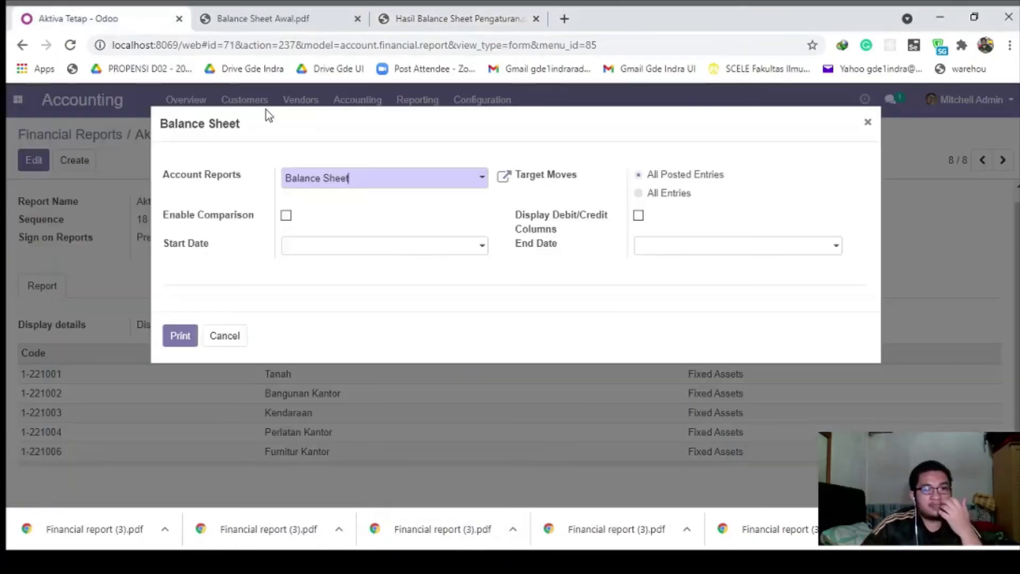
pyautogui.click(223, 340)
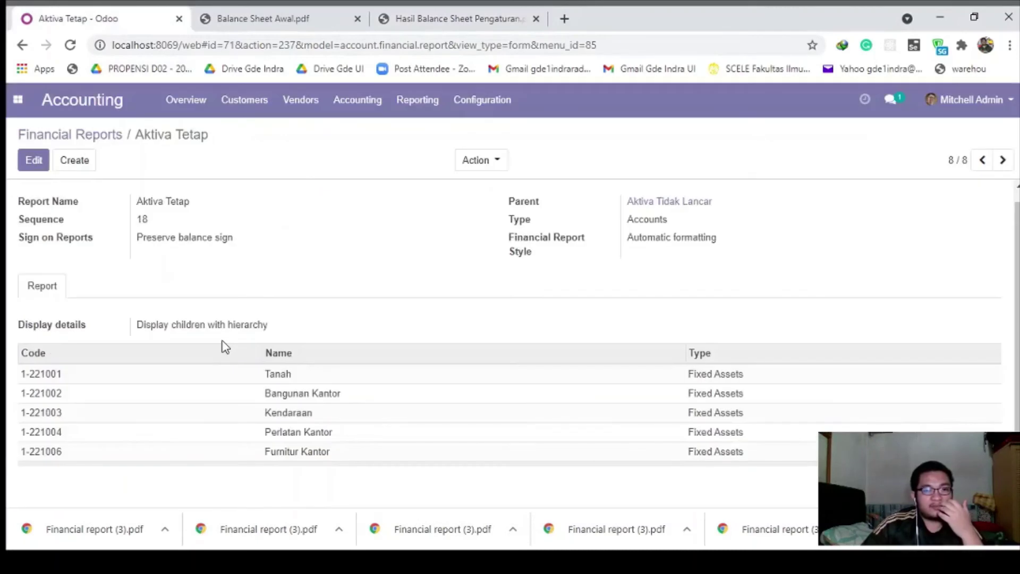
# Create and save a financial report named Hutang dan Modal with sequence 20 and parent Balance Sheet
pyautogui.click(80, 161)
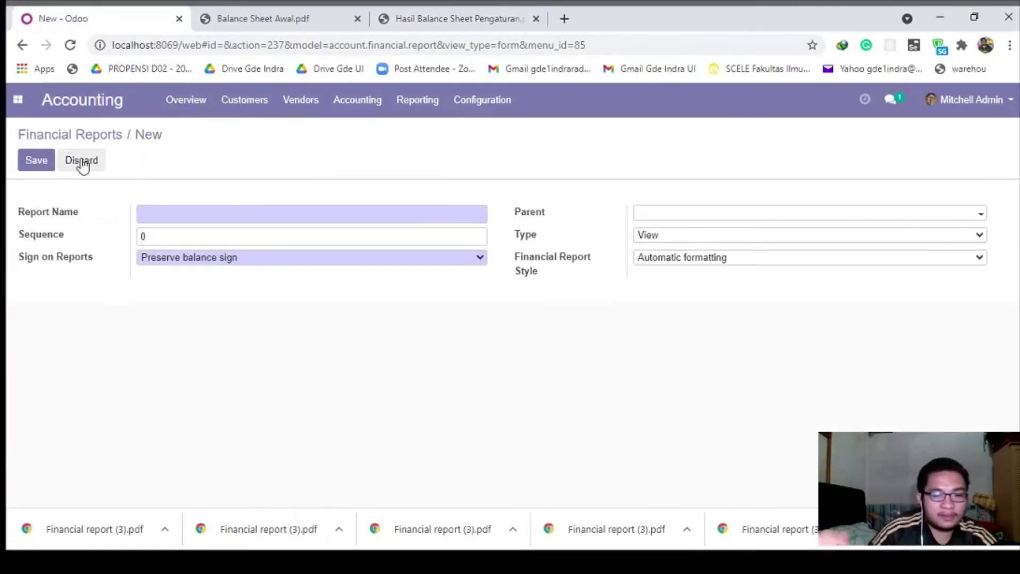
pyautogui.write('Hutang')
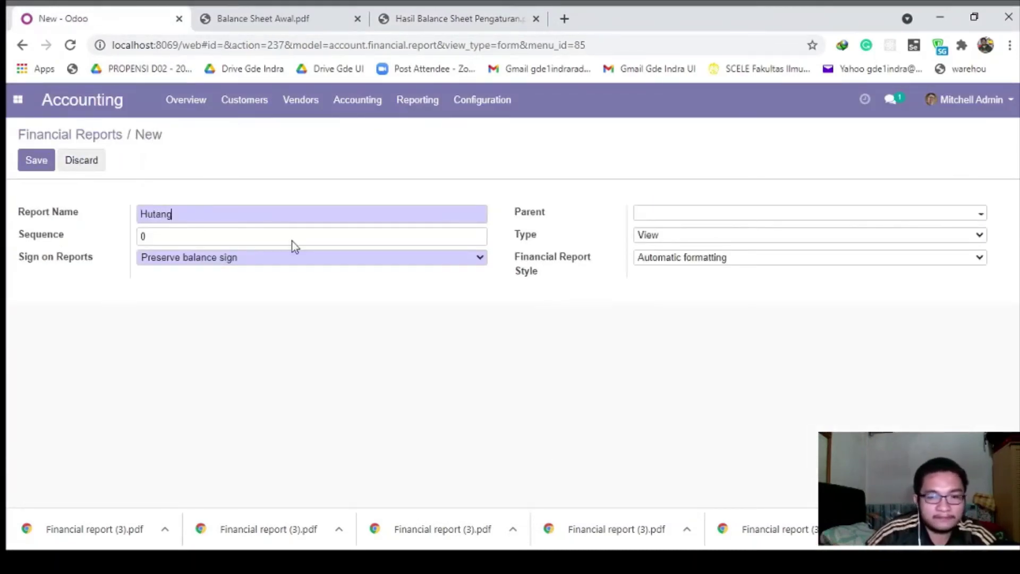
pyautogui.click(145, 288)
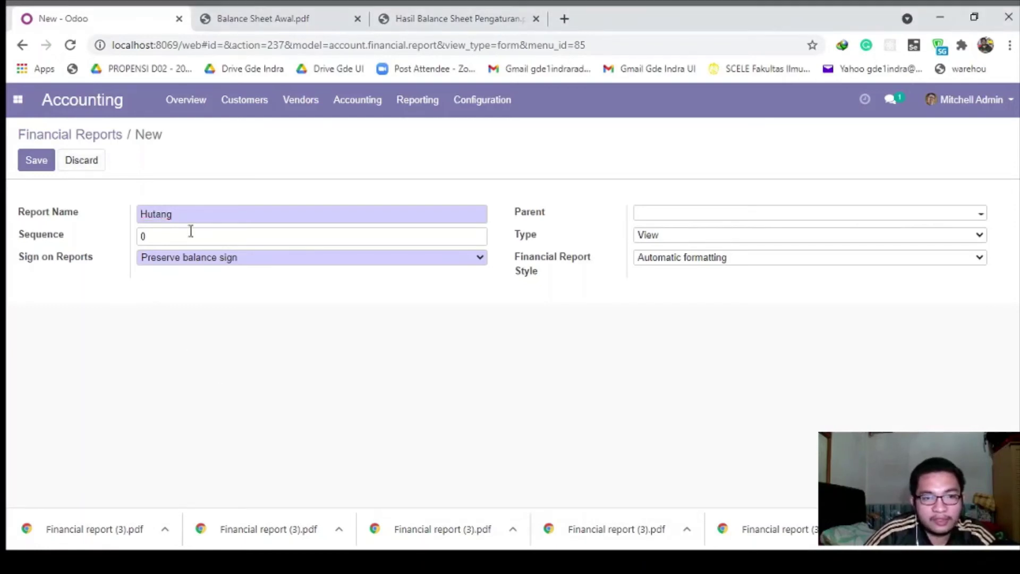
pyautogui.write('dan Modal')
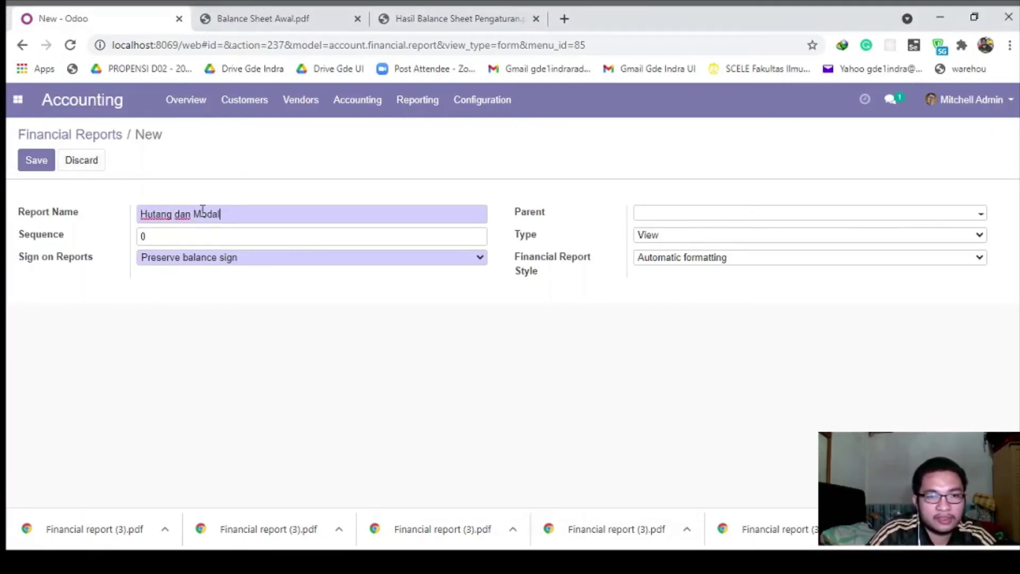
pyautogui.click(191, 241)
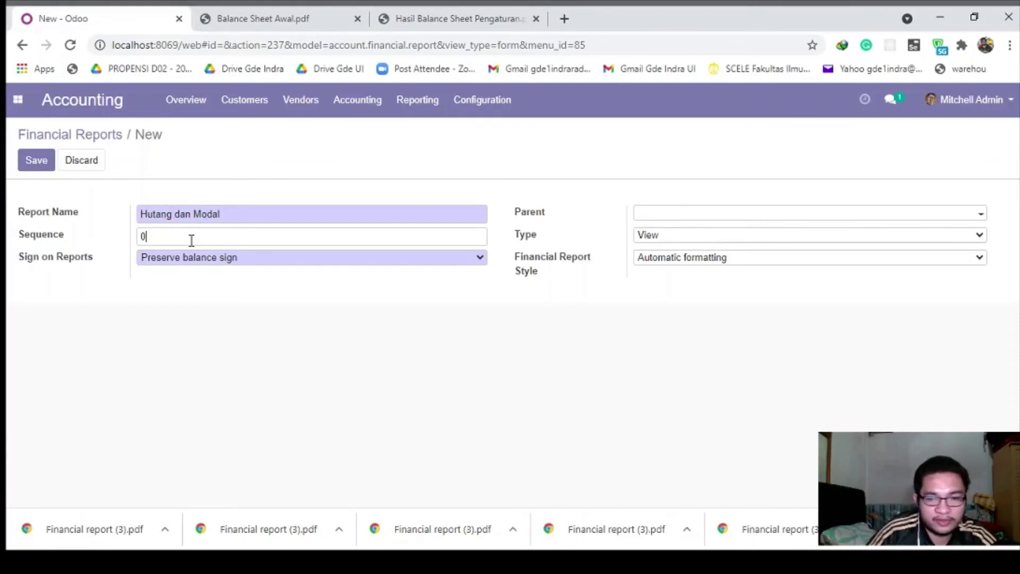
pyautogui.click(654, 216)
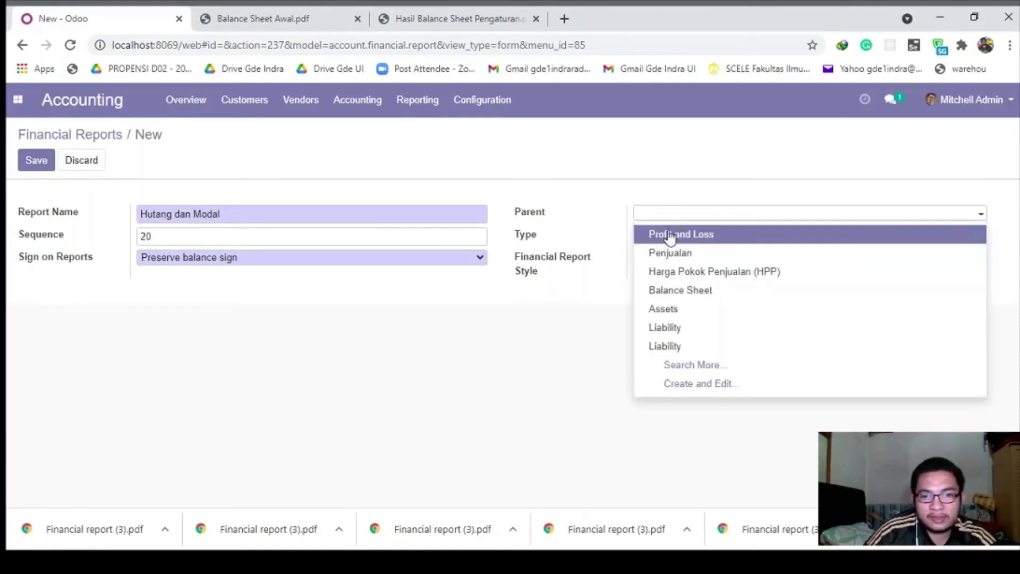
pyautogui.click(696, 295)
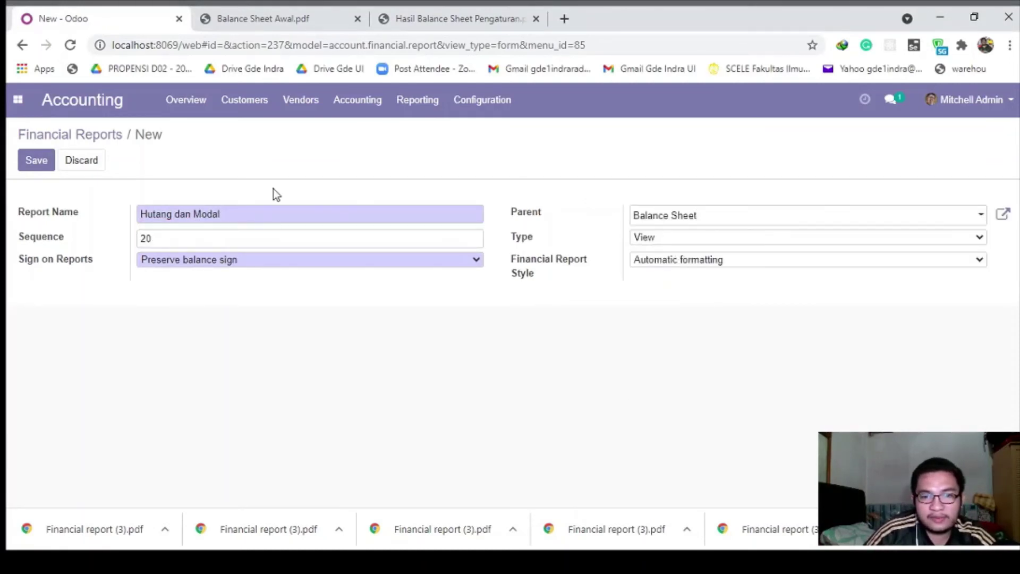
pyautogui.click(49, 167)
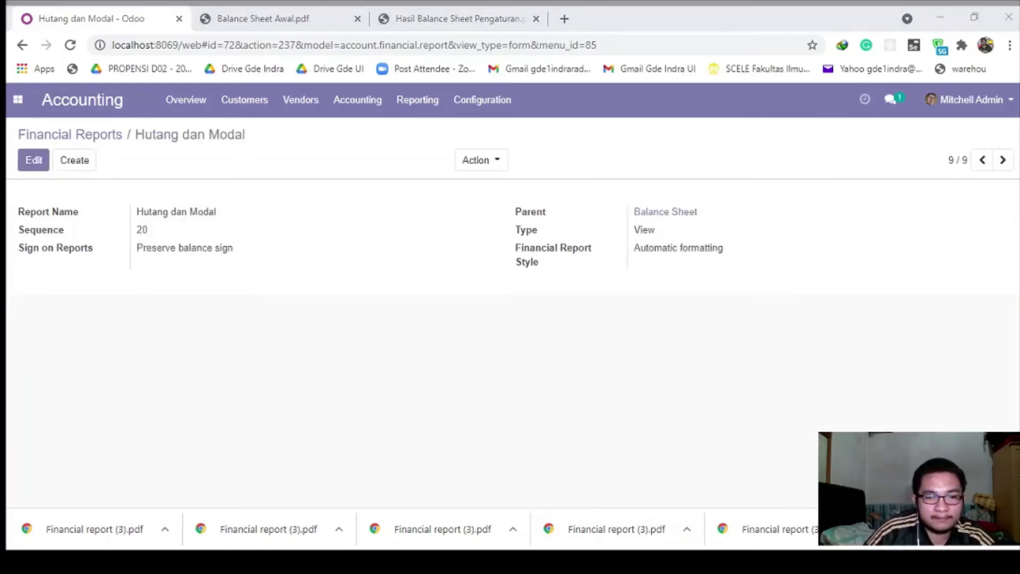
# Switch to the instruction notes, replace the sign on report entry for Hutang with "default" and check its parent
pyautogui.hotkey('alt', 'Tab')
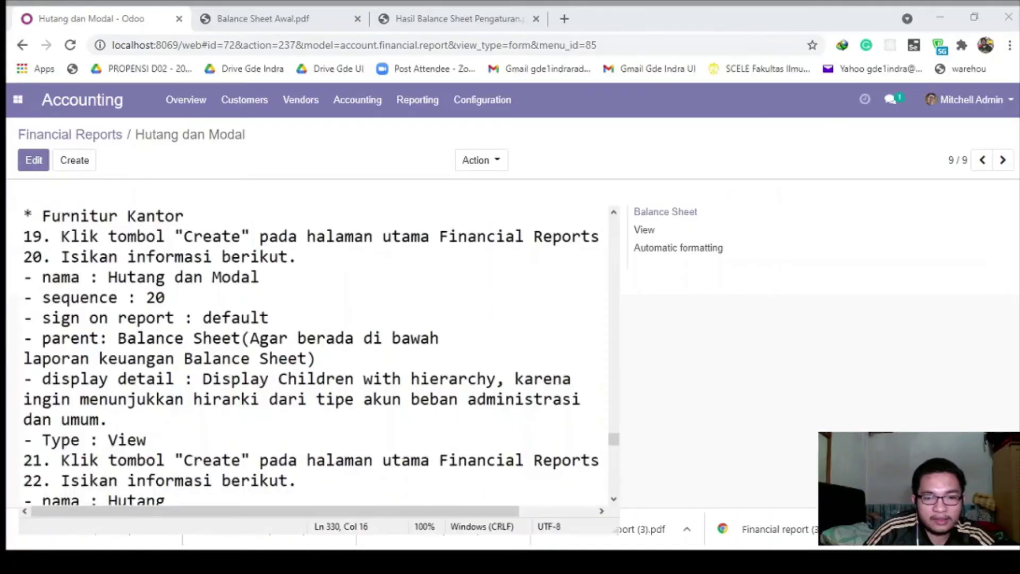
pyautogui.scroll(-1, 199, 406)
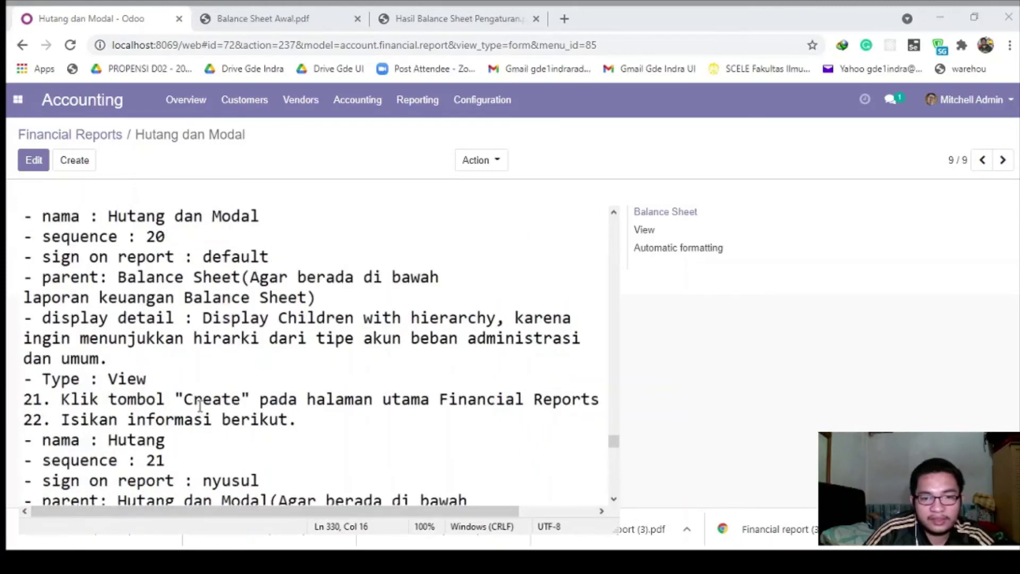
pyautogui.scroll(-1, 199, 407)
pyautogui.moveTo(102, 383); pyautogui.dragTo(177, 380)
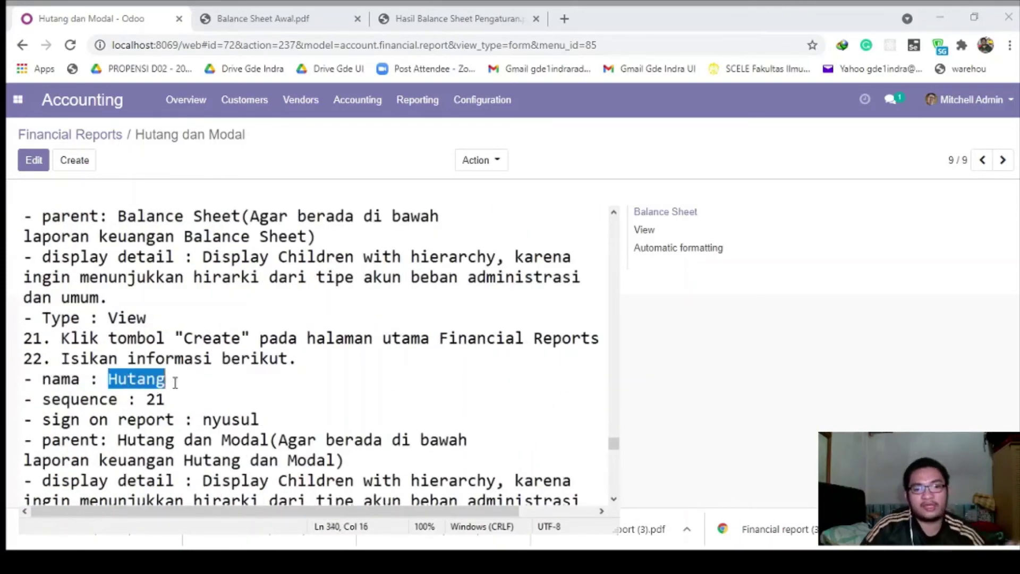
pyautogui.doubleClick(151, 398)
pyautogui.moveTo(282, 416); pyautogui.dragTo(204, 418)
pyautogui.write('e')
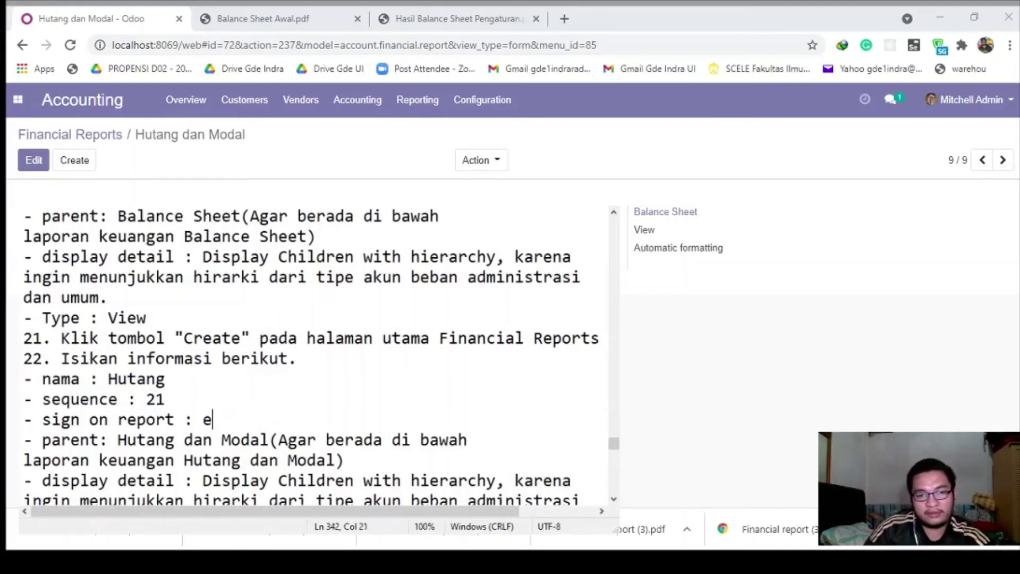
pyautogui.press('BackSpace')
pyautogui.write('df')
pyautogui.press('BackSpace')
pyautogui.write('efault')
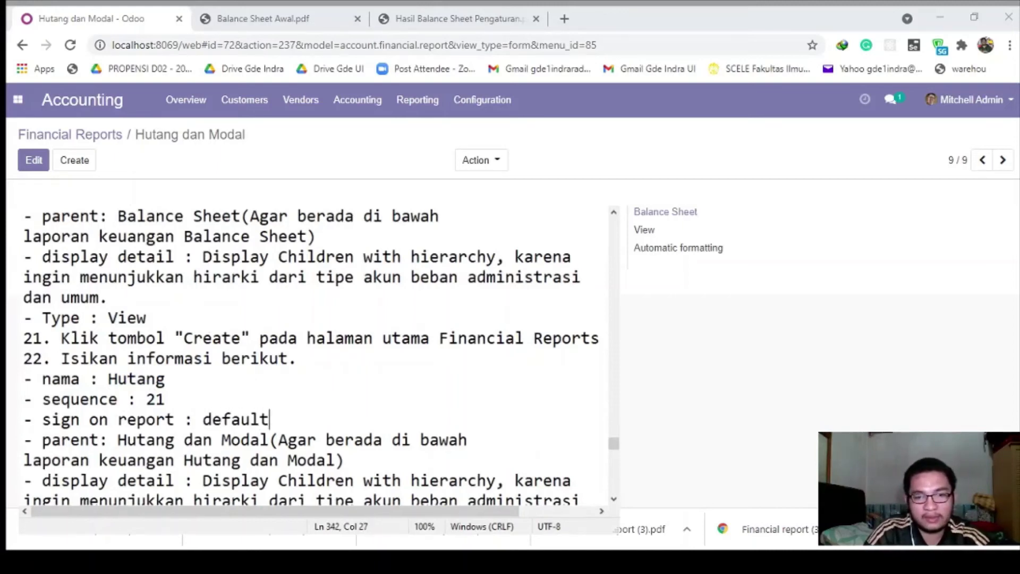
pyautogui.scroll(-1, 176, 410)
pyautogui.moveTo(117, 379); pyautogui.dragTo(270, 380)
pyautogui.click(240, 381)
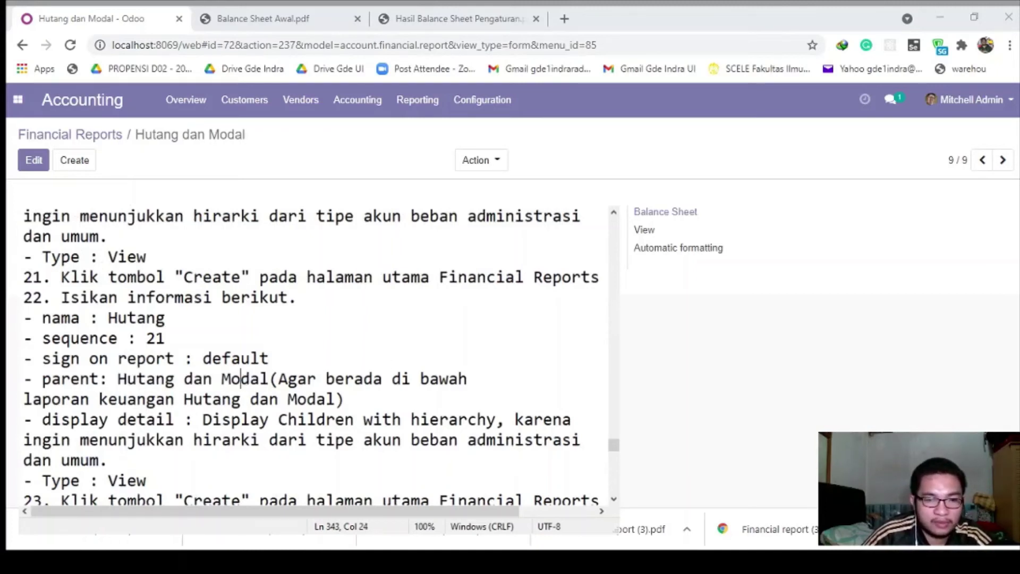
# Switch to Odoo, then create and save a financial report named Hutang with sequence 21 and parent Hutang dan Modal
pyautogui.hotkey('alt', 'Tab')
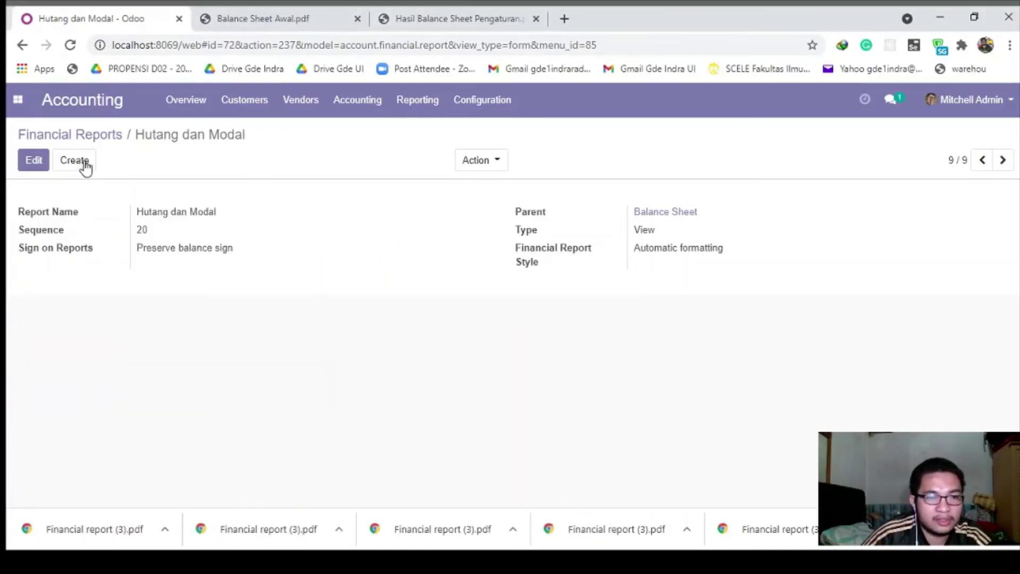
pyautogui.click(80, 162)
pyautogui.click(563, 561)
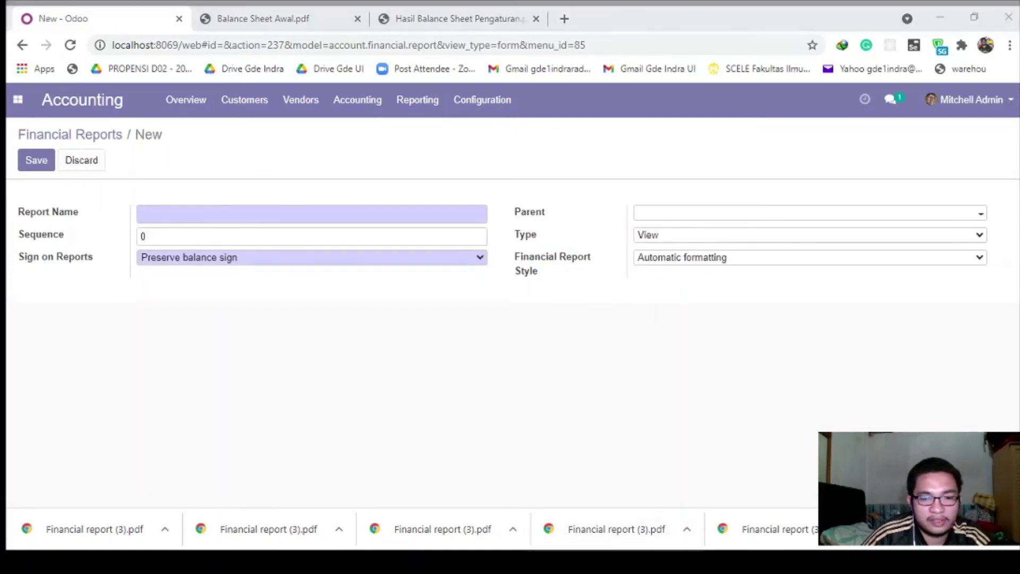
pyautogui.click(184, 218)
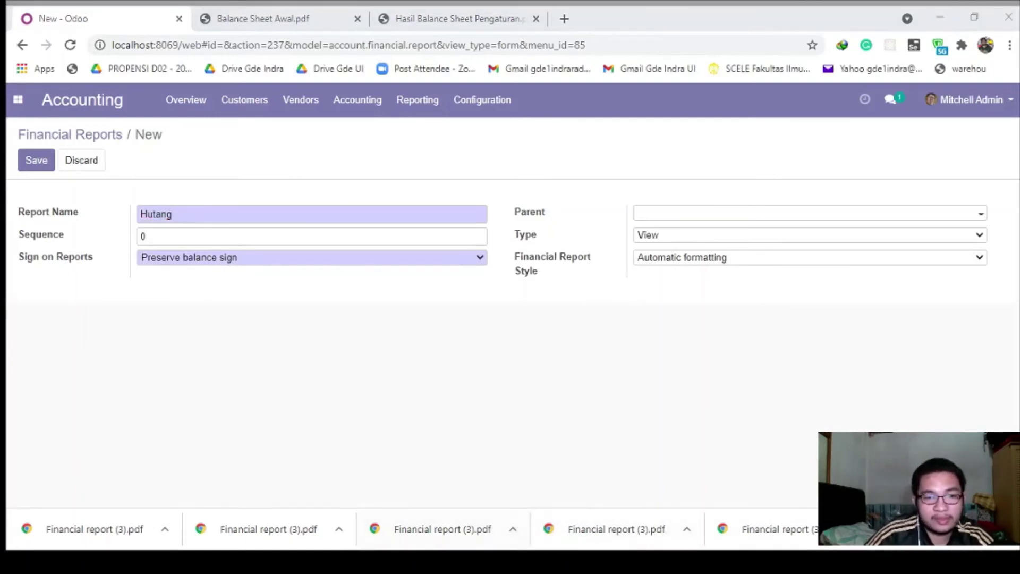
pyautogui.click(180, 235)
pyautogui.write('21')
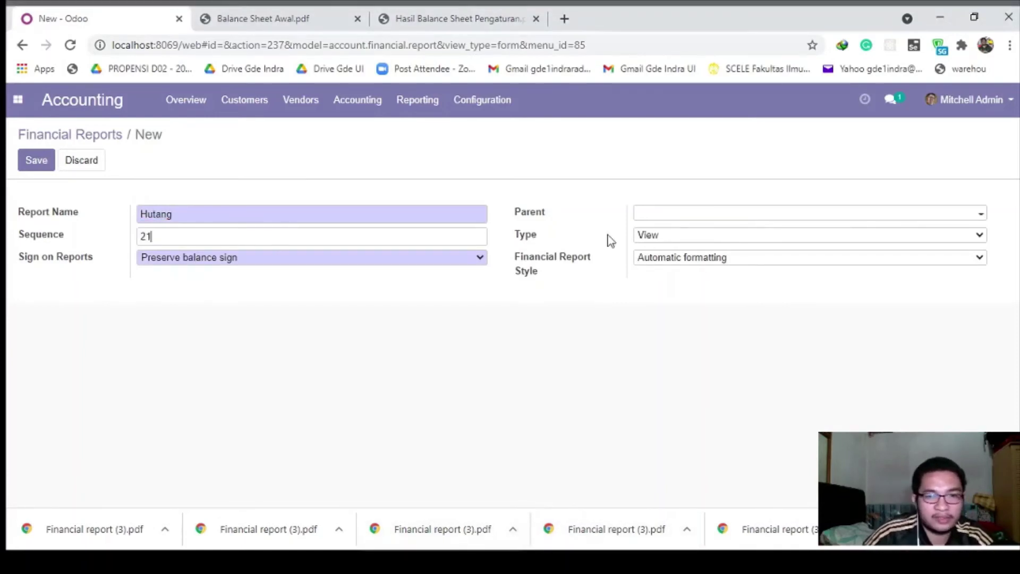
pyautogui.click(688, 215)
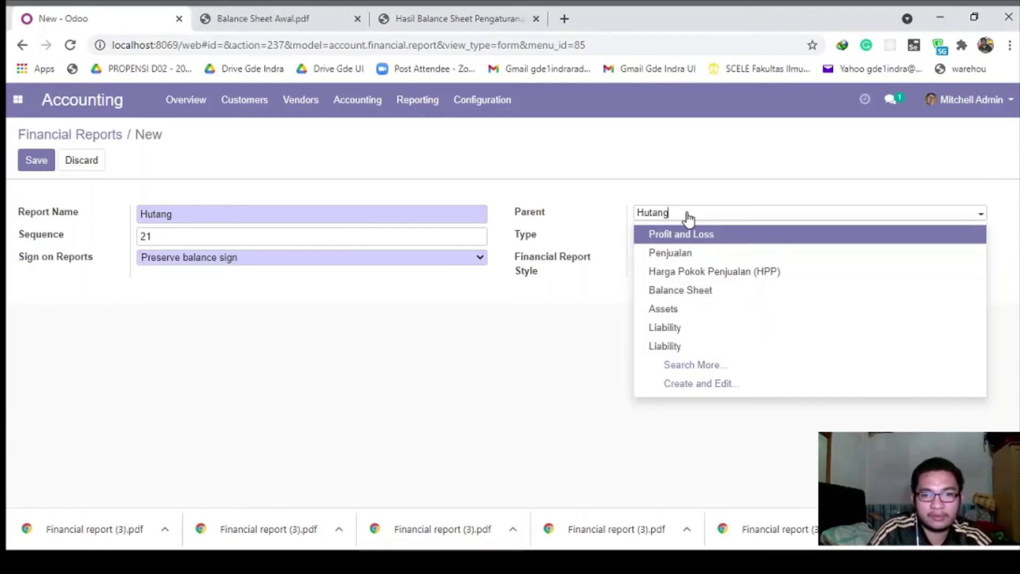
pyautogui.click(678, 236)
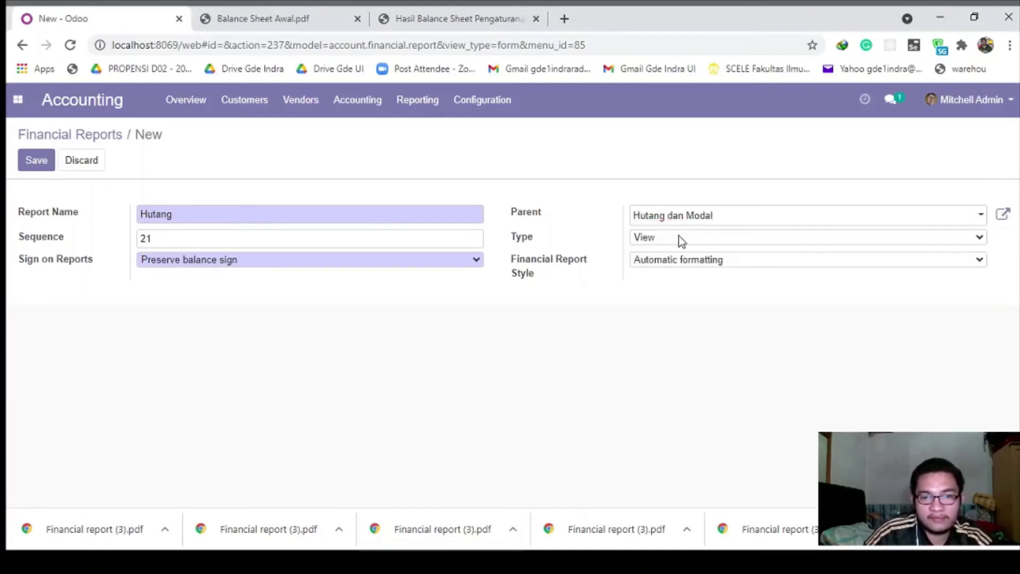
pyautogui.click(34, 159)
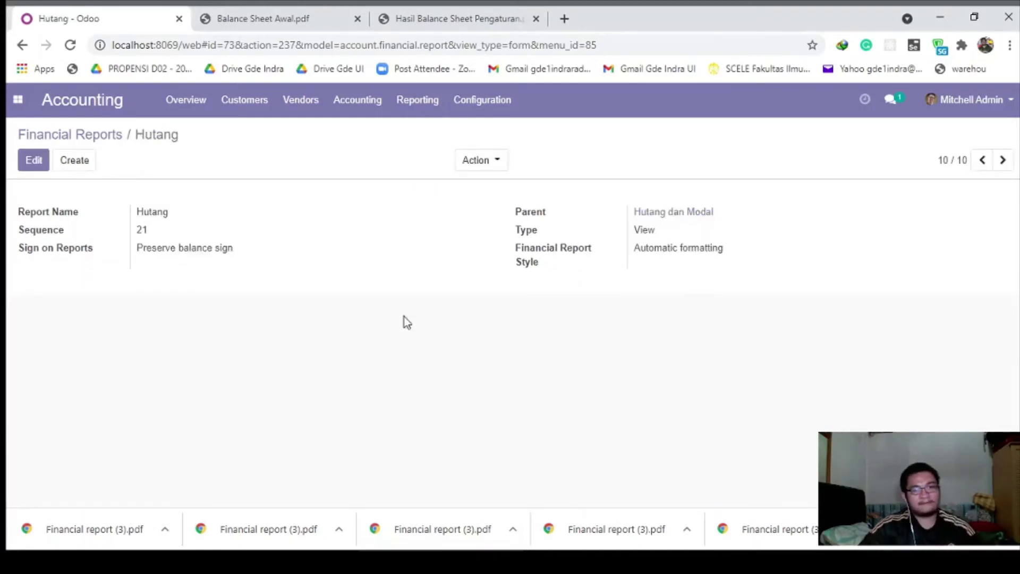
# Switch to the instruction notes and replace the sign on report entry for Hutang Jangka Pendek with "default"
pyautogui.click(708, 560)
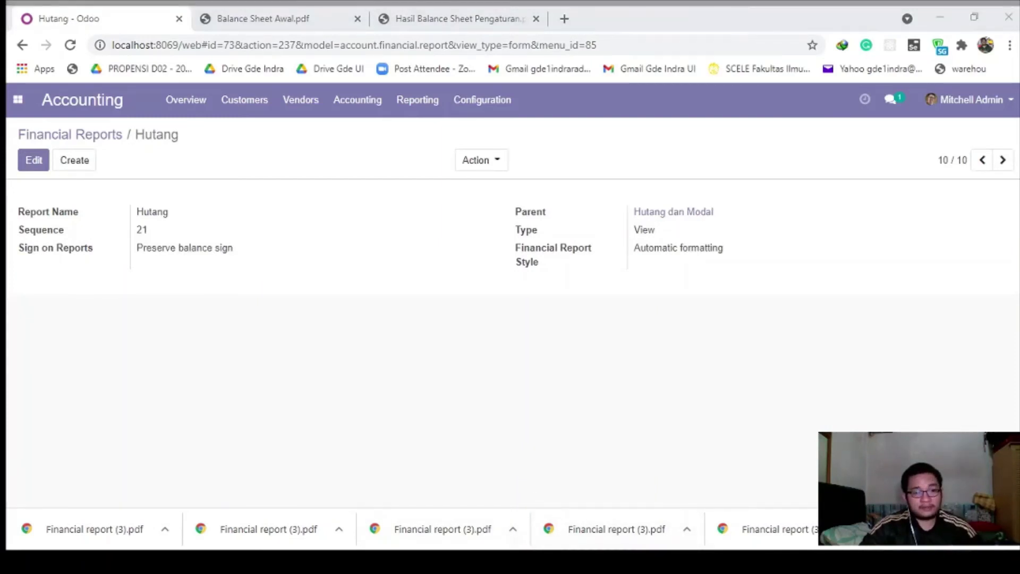
pyautogui.click(708, 531)
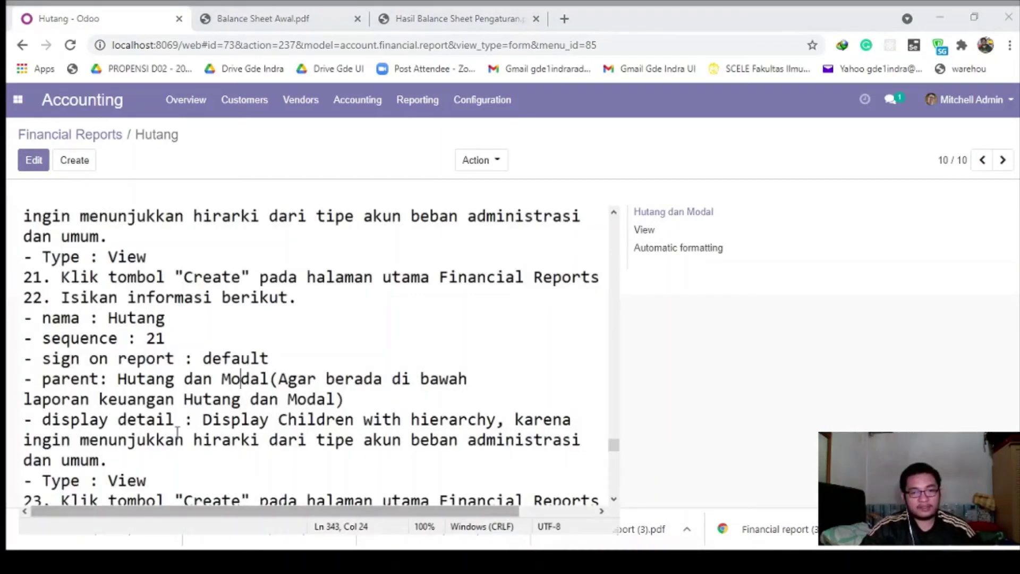
pyautogui.scroll(-2, 178, 351)
pyautogui.scroll(-1, 178, 350)
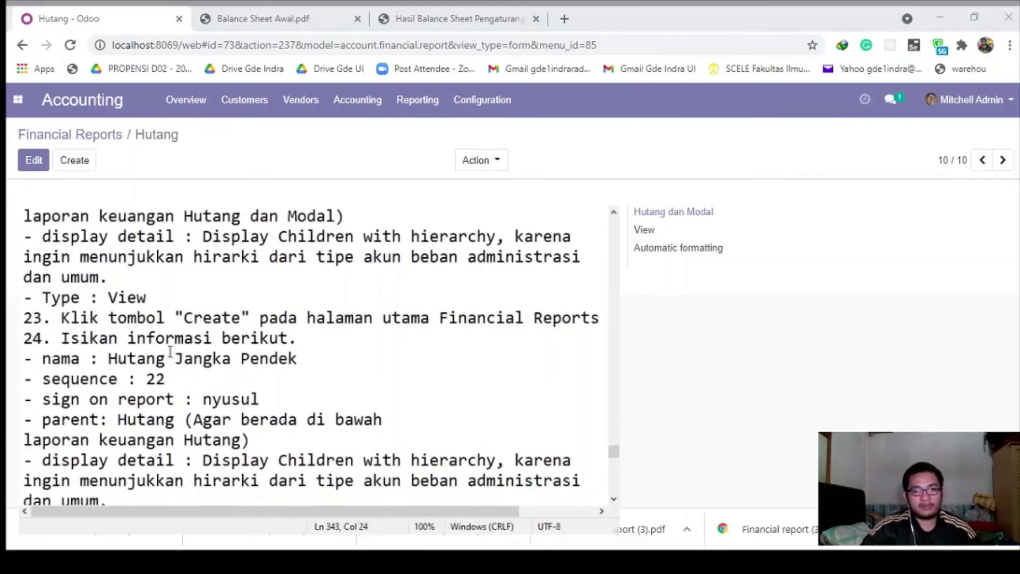
pyautogui.moveTo(109, 359); pyautogui.dragTo(326, 356)
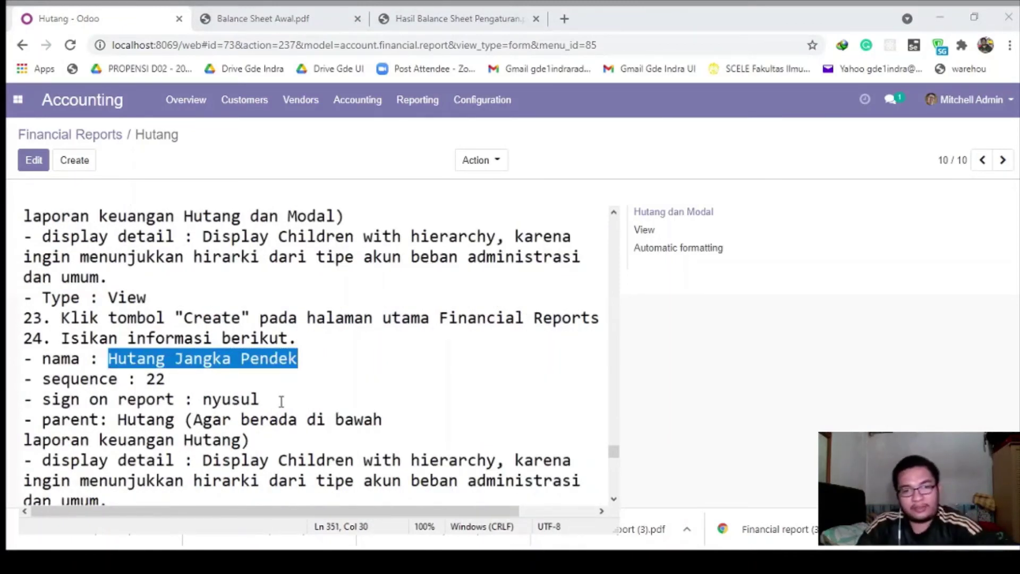
pyautogui.moveTo(281, 399); pyautogui.dragTo(194, 399)
pyautogui.write('default')
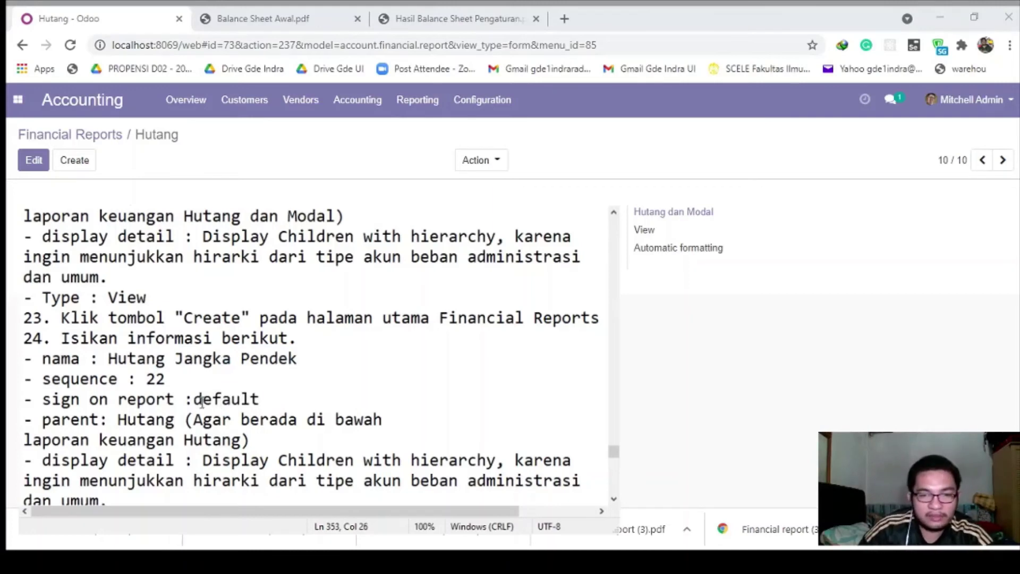
# Review the parent, display detail, type and account list given in the notes for Hutang Jangka Pendek
pyautogui.scroll(-1, 129, 421)
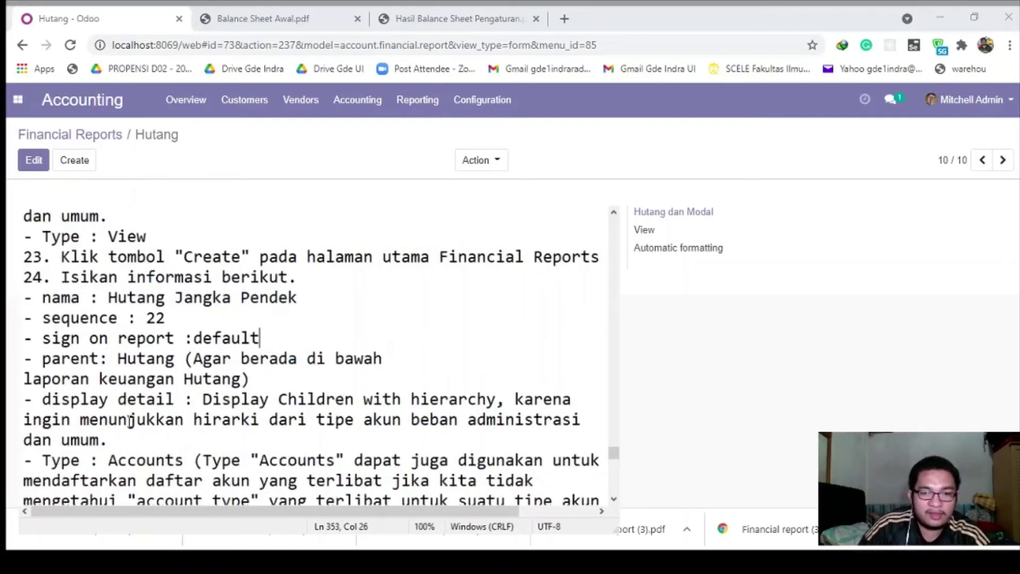
pyautogui.scroll(-3, 130, 421)
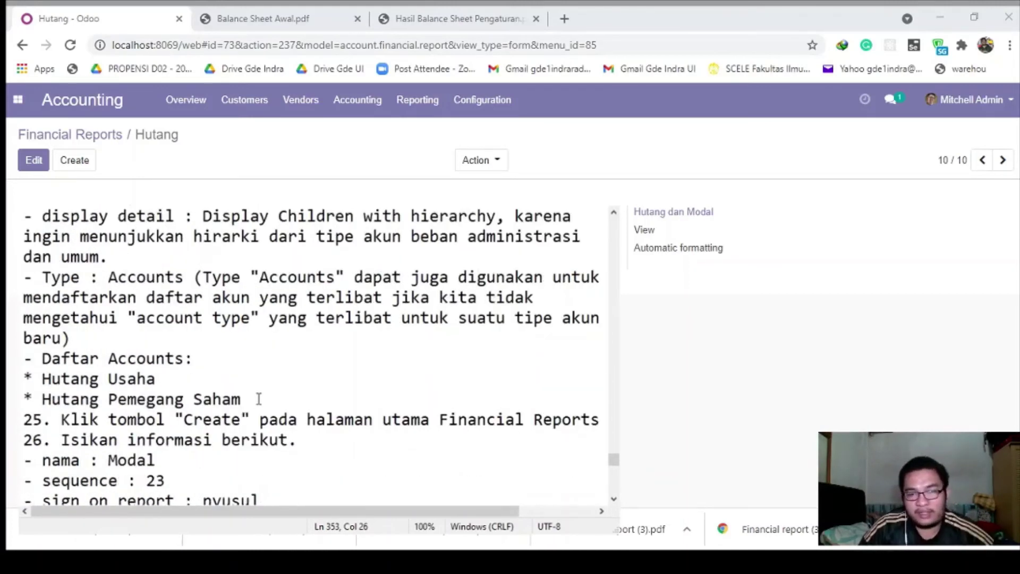
pyautogui.moveTo(258, 399); pyautogui.dragTo(24, 378)
pyautogui.click(70, 378)
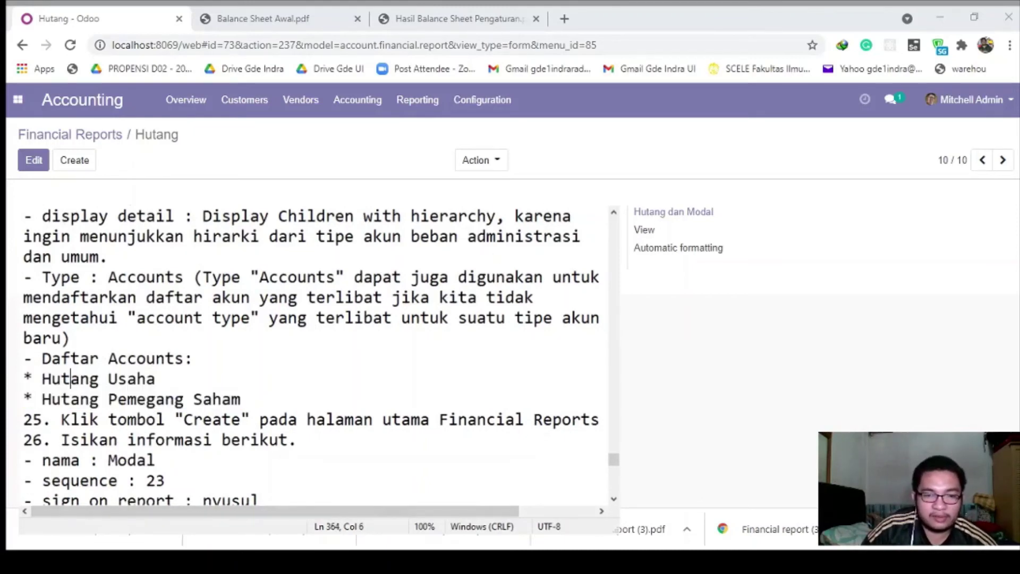
pyautogui.scroll(4, 282, 368)
# Switch to Odoo and start a new financial report named Hutang Jangka Pendek with sequence 22 and parent Hutang
pyautogui.hotkey('alt', 'Tab')
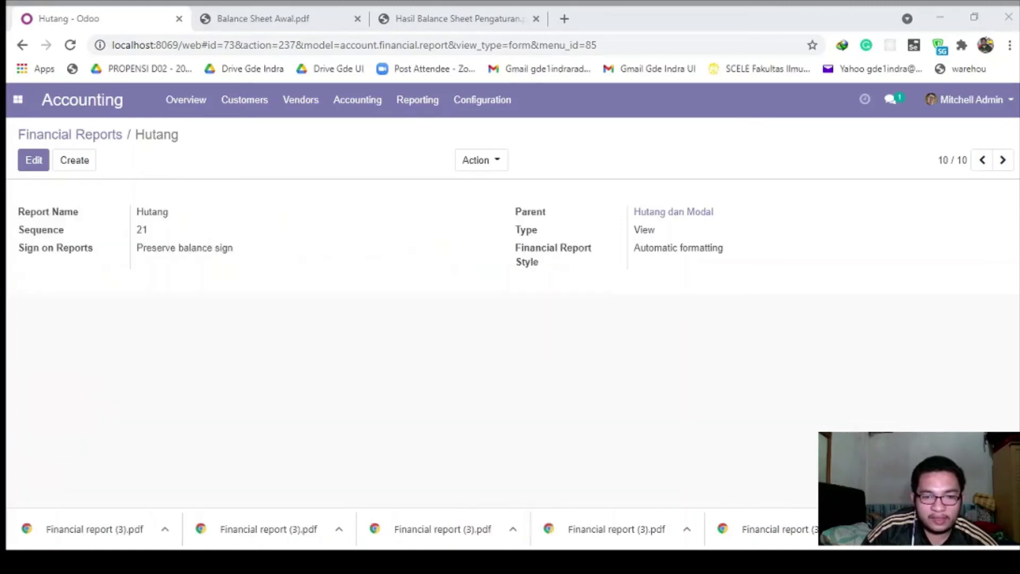
pyautogui.click(82, 165)
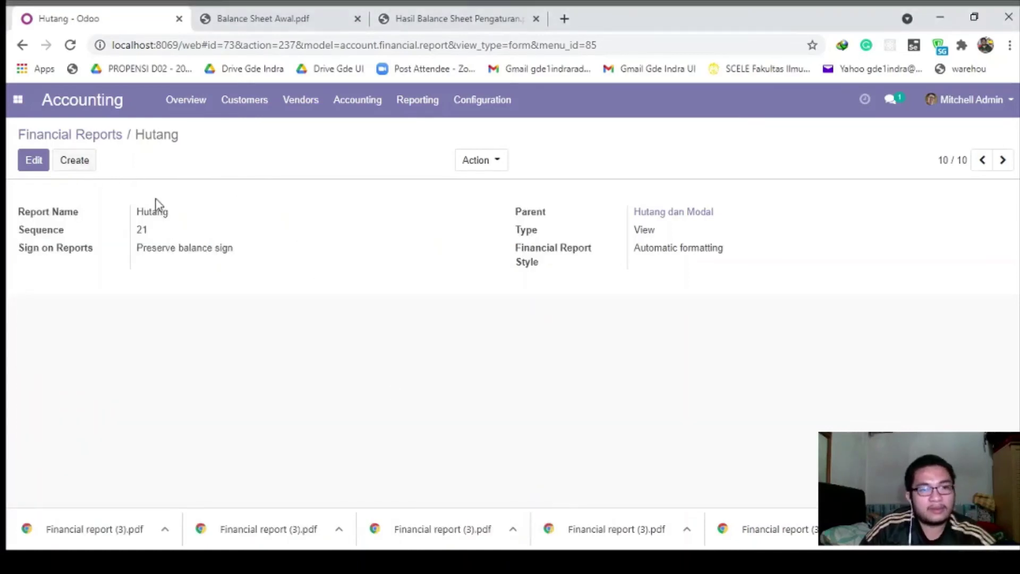
pyautogui.write('Hutang Jangka Pendek')
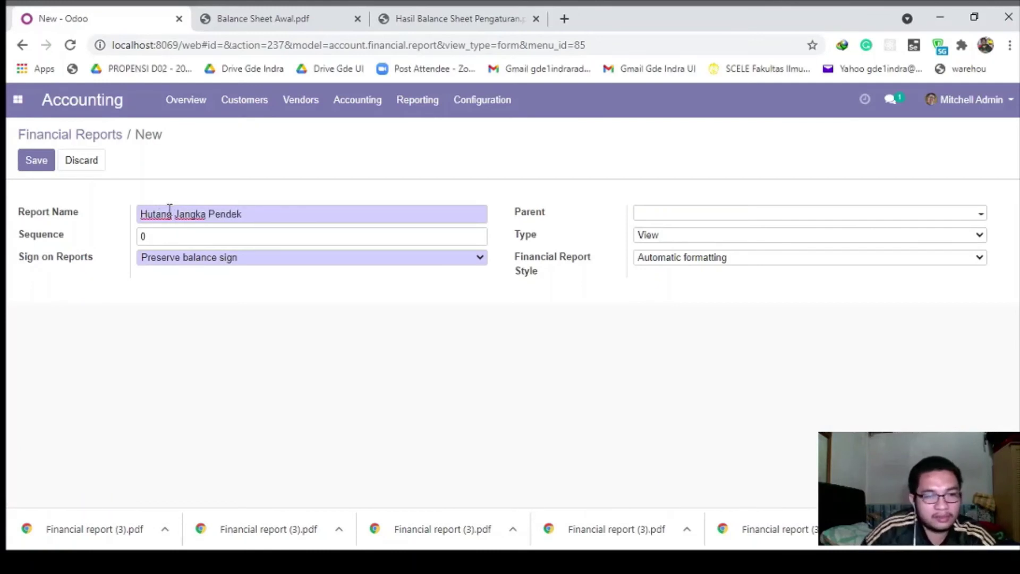
pyautogui.click(185, 236)
pyautogui.write('22')
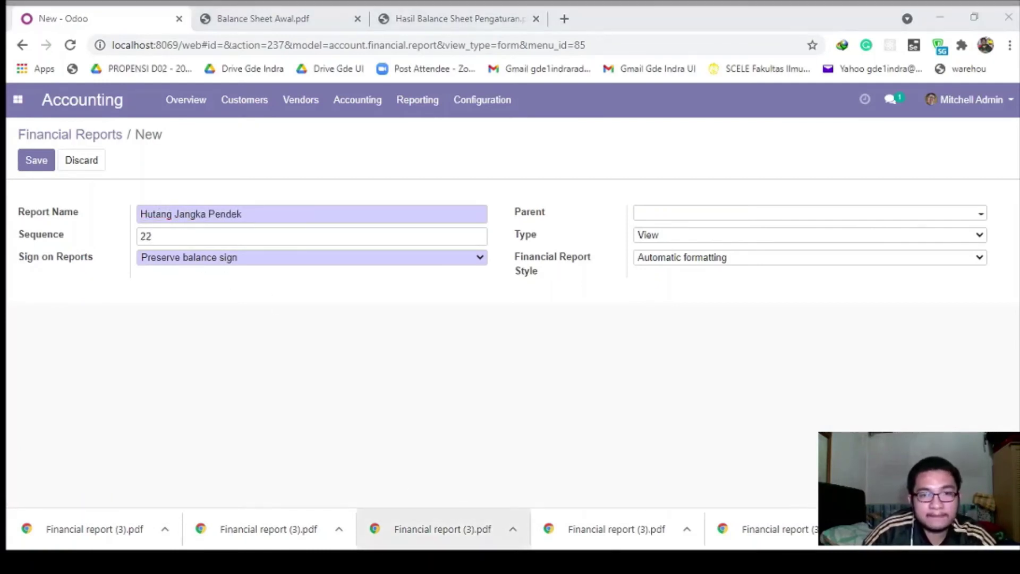
pyautogui.click(661, 213)
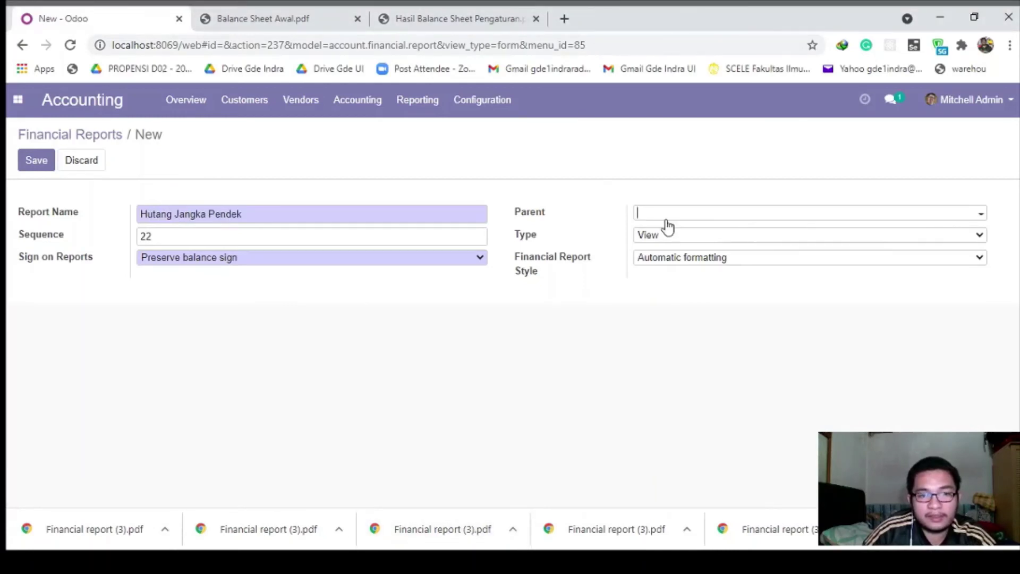
pyautogui.write('Hutang')
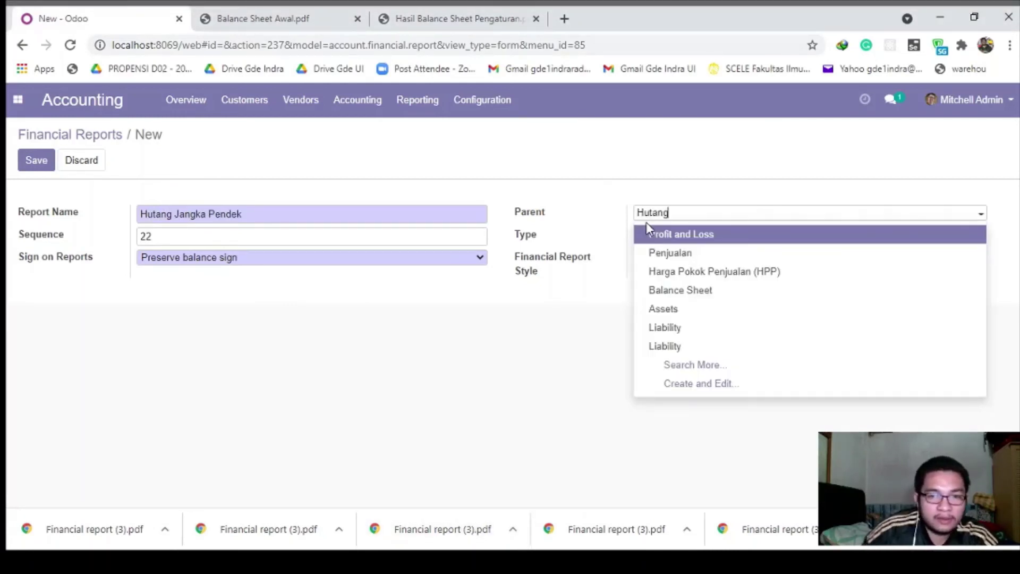
pyautogui.click(681, 253)
# Set the report's type to Accounts and its display details to Display children with hierarchy
pyautogui.click(670, 239)
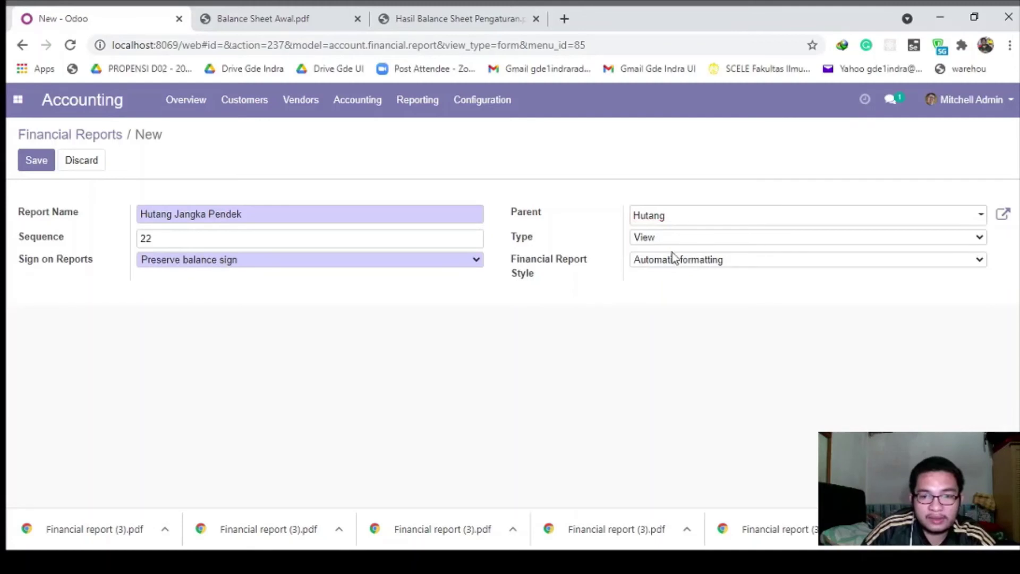
pyautogui.click(676, 277)
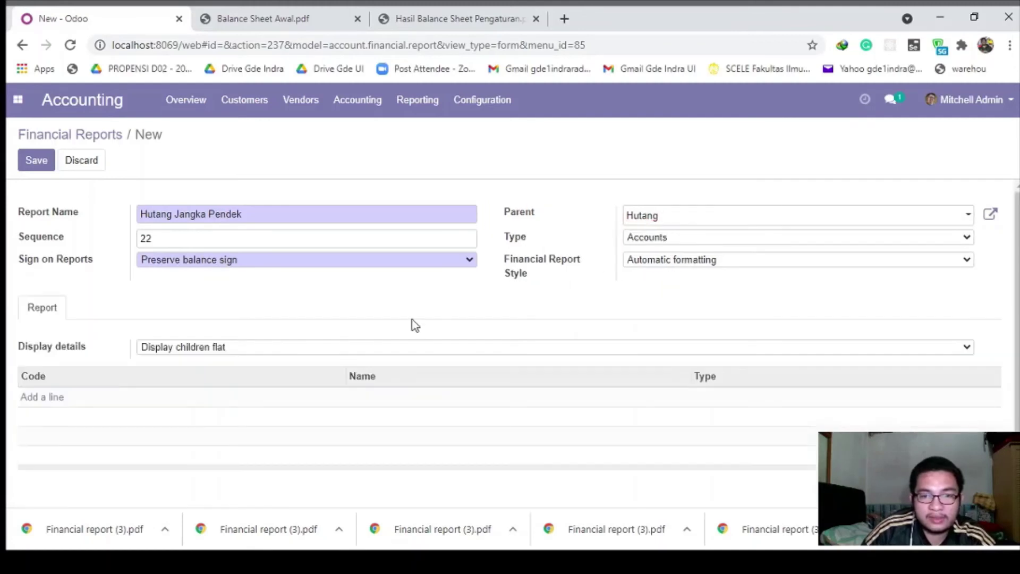
pyautogui.click(259, 405)
# Add the accounts Hutang Usaha and Hutang Pemegang Saham to the Hutang Jangka Pendek report and save it
pyautogui.click(58, 402)
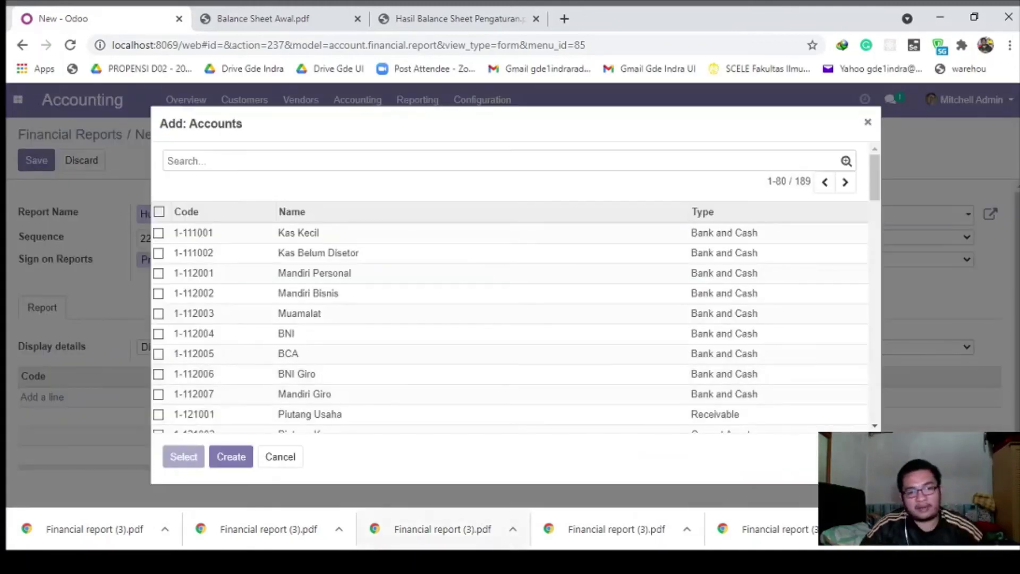
pyautogui.hotkey('alt', 'Tab')
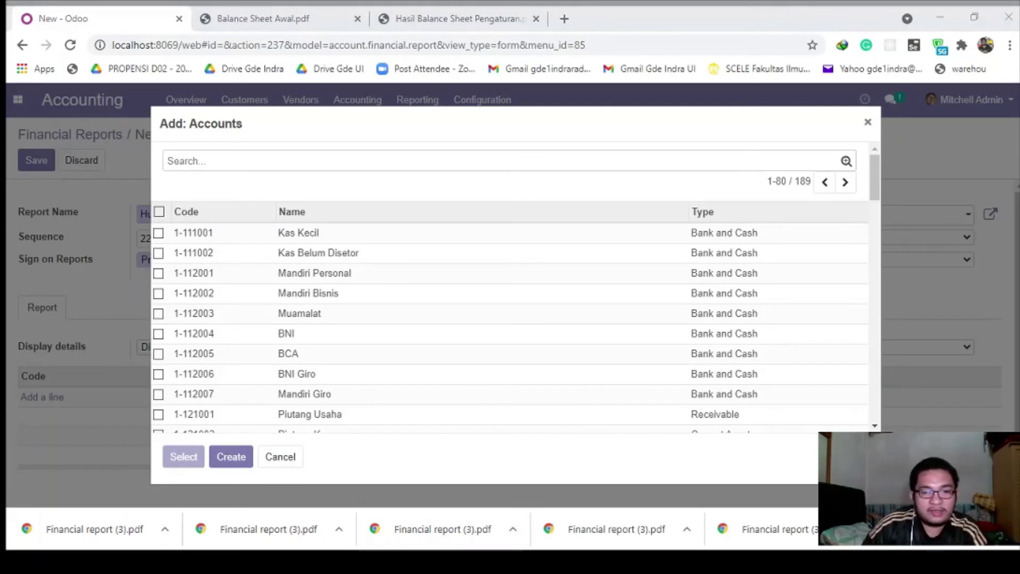
pyautogui.click(303, 162)
pyautogui.write('Hutang')
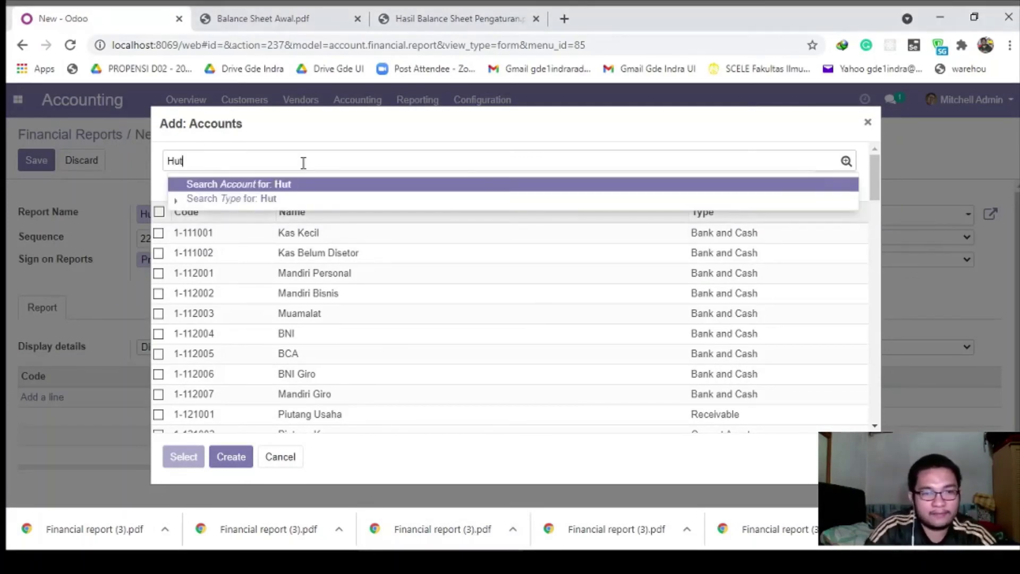
pyautogui.press('Return')
pyautogui.click(159, 233)
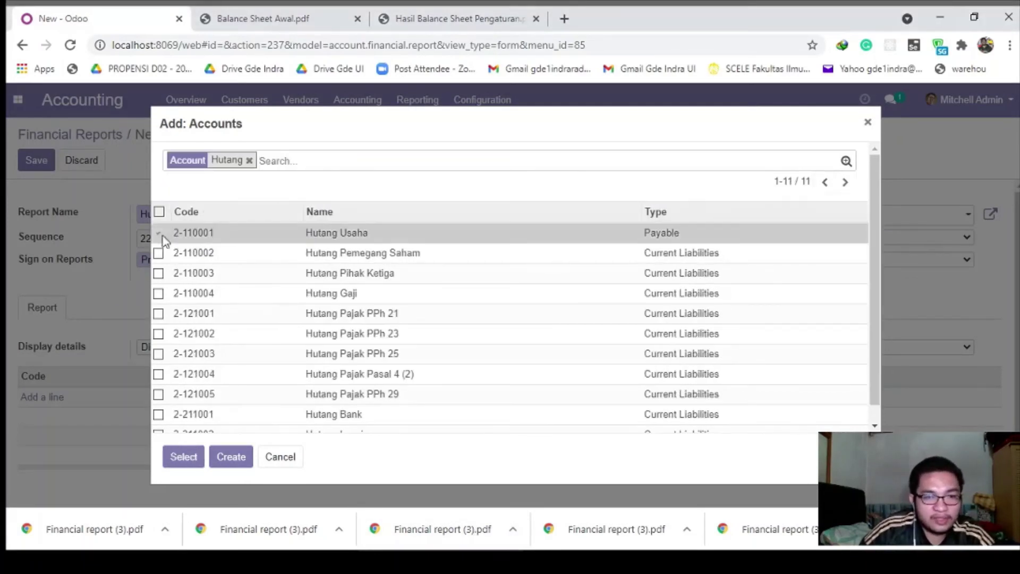
pyautogui.click(158, 253)
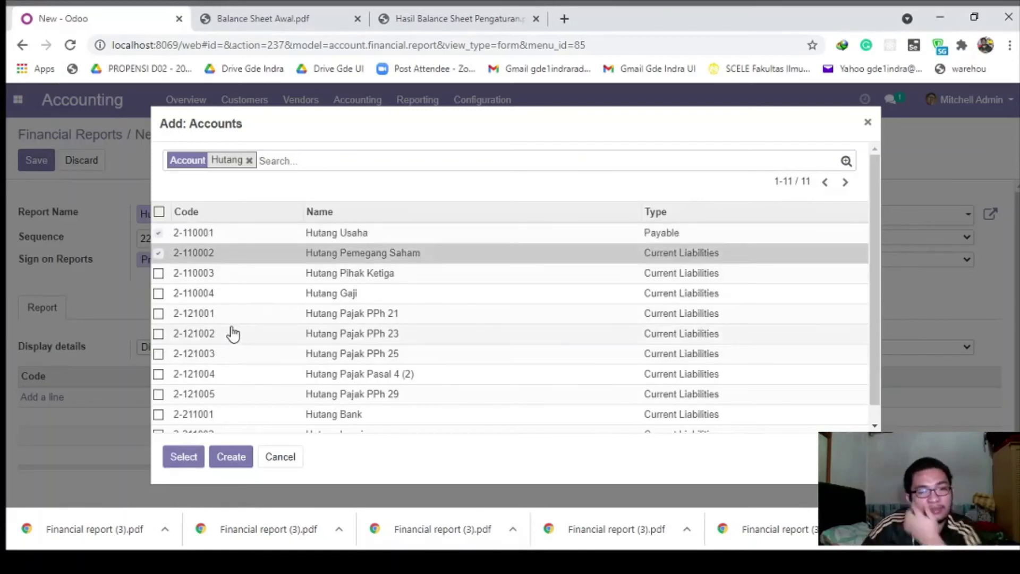
pyautogui.click(189, 460)
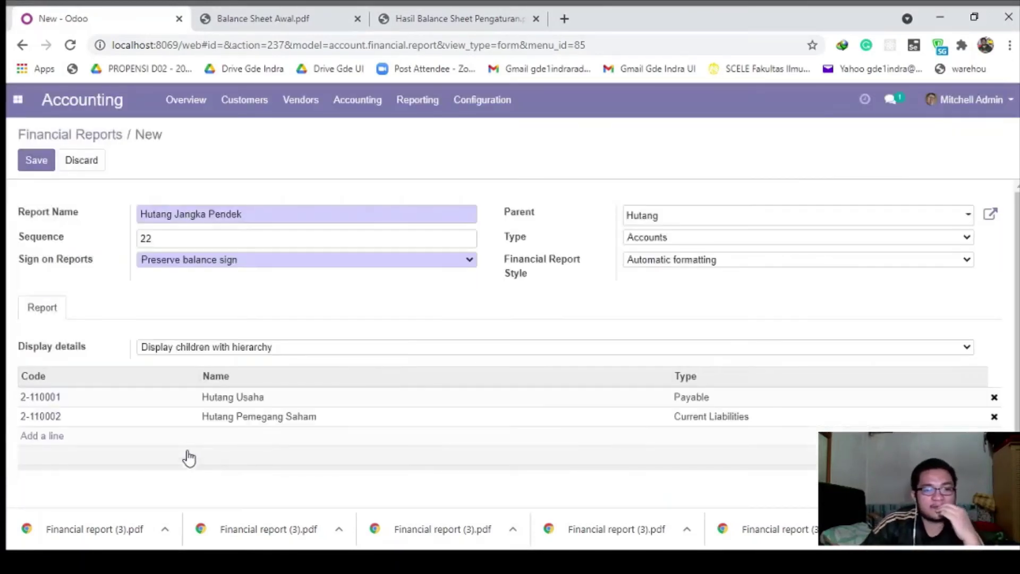
pyautogui.click(37, 161)
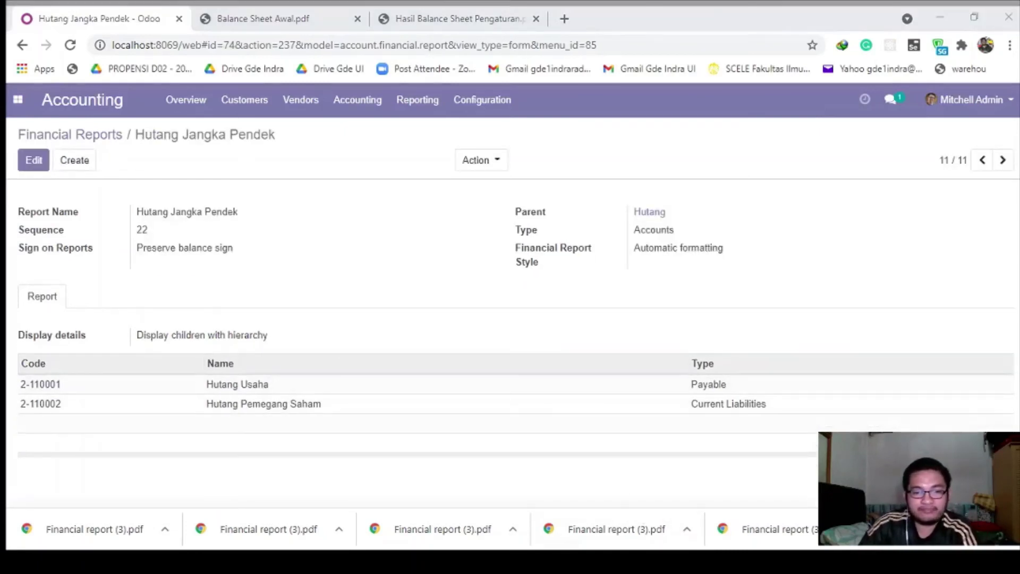
# Switch to the instruction notes and replace the sign on report entry for Modal with "default"
pyautogui.hotkey('alt', 'Tab')
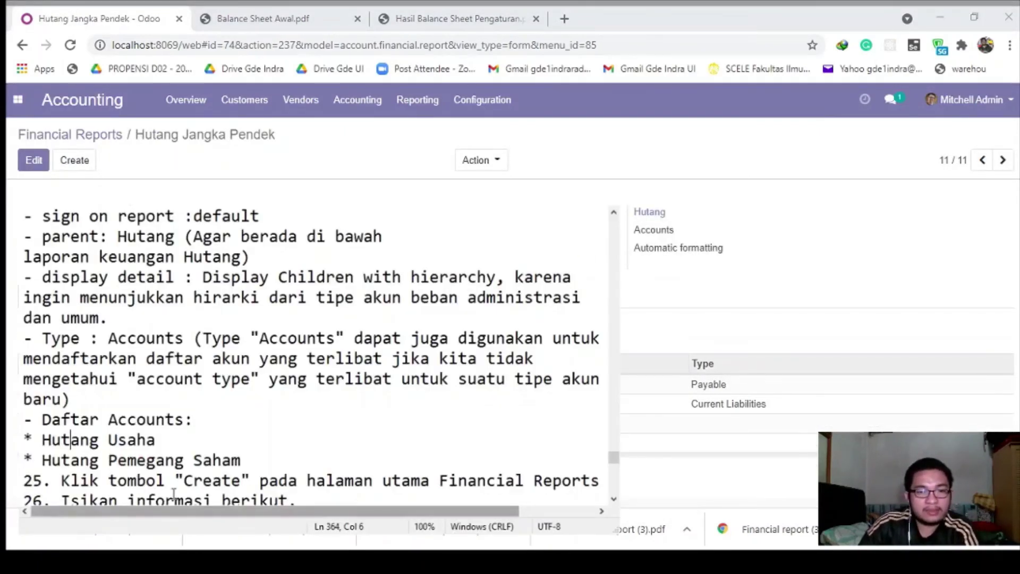
pyautogui.scroll(-2, 188, 446)
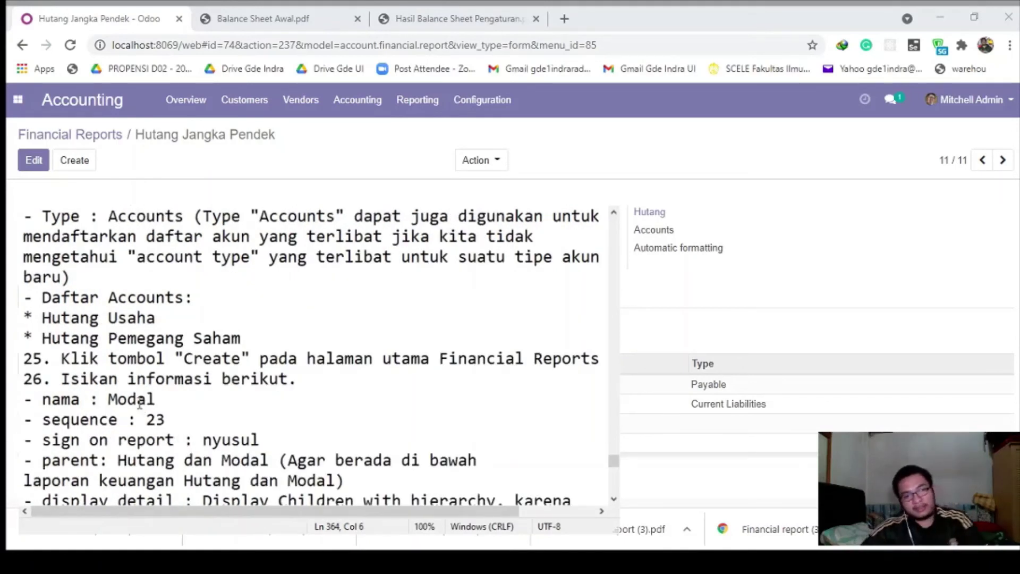
pyautogui.moveTo(260, 439); pyautogui.dragTo(201, 434)
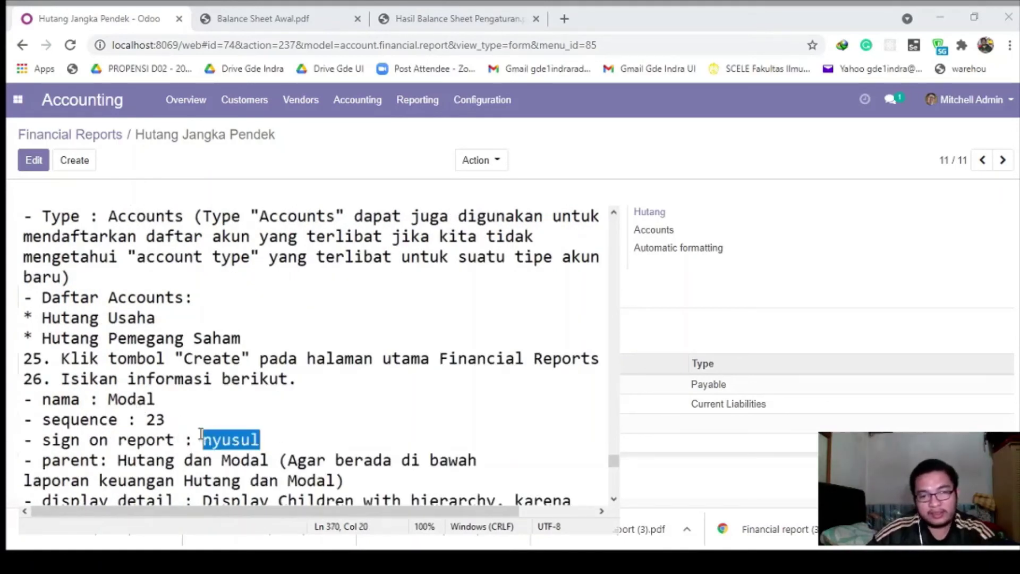
pyautogui.write('default')
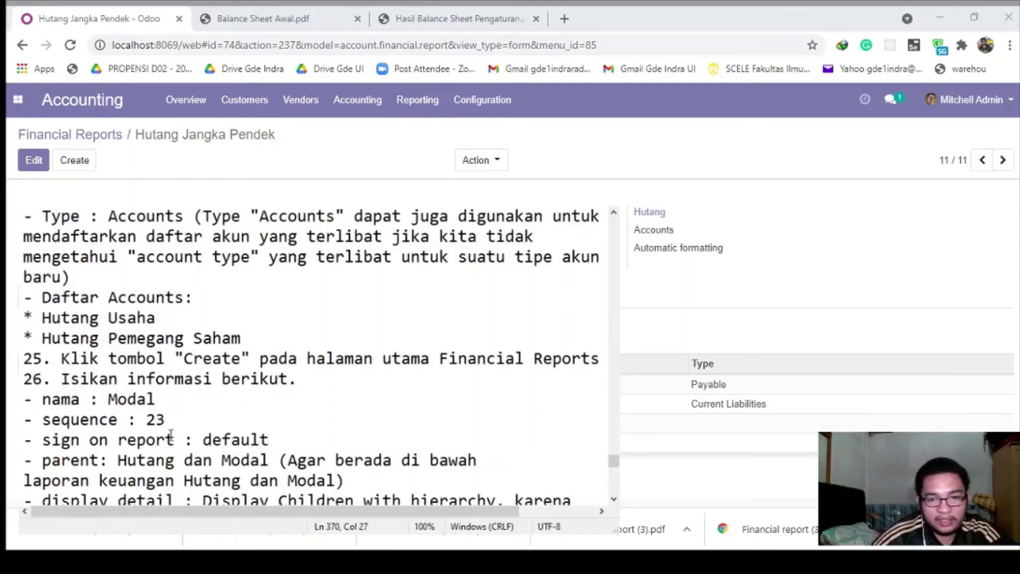
# Review the parent, display detail, type and name given in the notes for Modal
pyautogui.moveTo(117, 460); pyautogui.dragTo(278, 460)
pyautogui.scroll(-1, 262, 451)
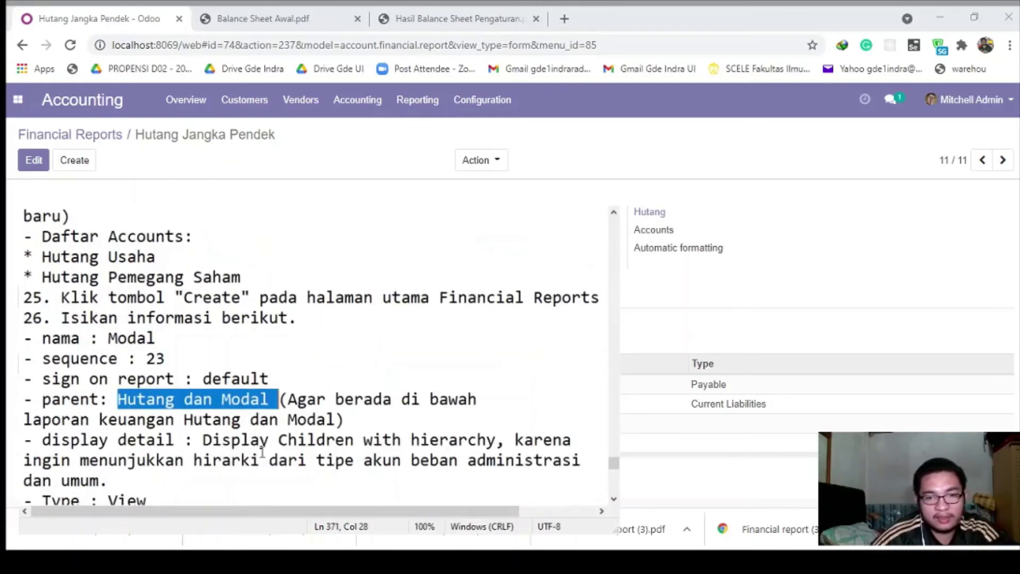
pyautogui.scroll(-1, 255, 449)
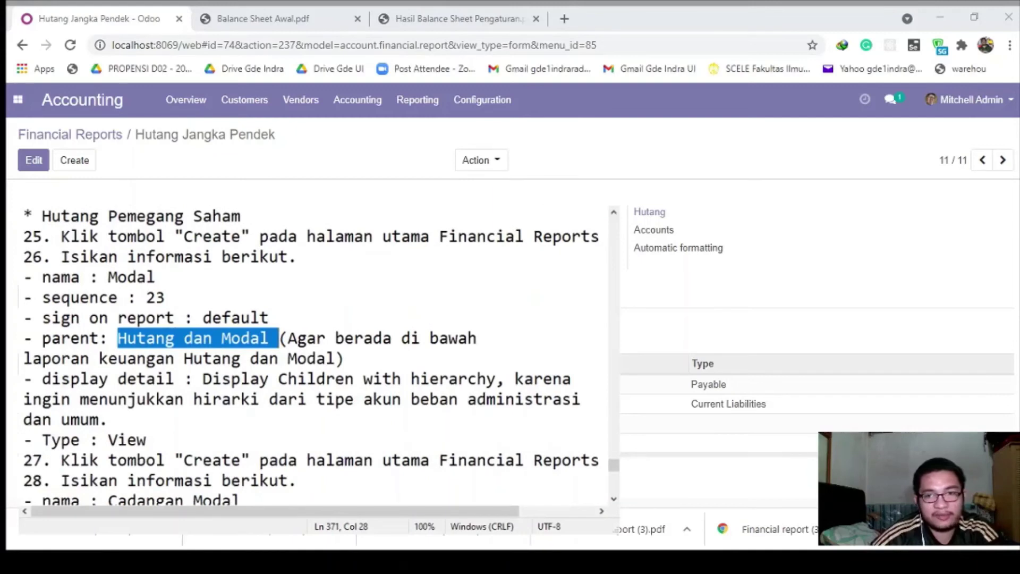
pyautogui.scroll(2, 445, 355)
pyautogui.moveTo(108, 399); pyautogui.dragTo(170, 401)
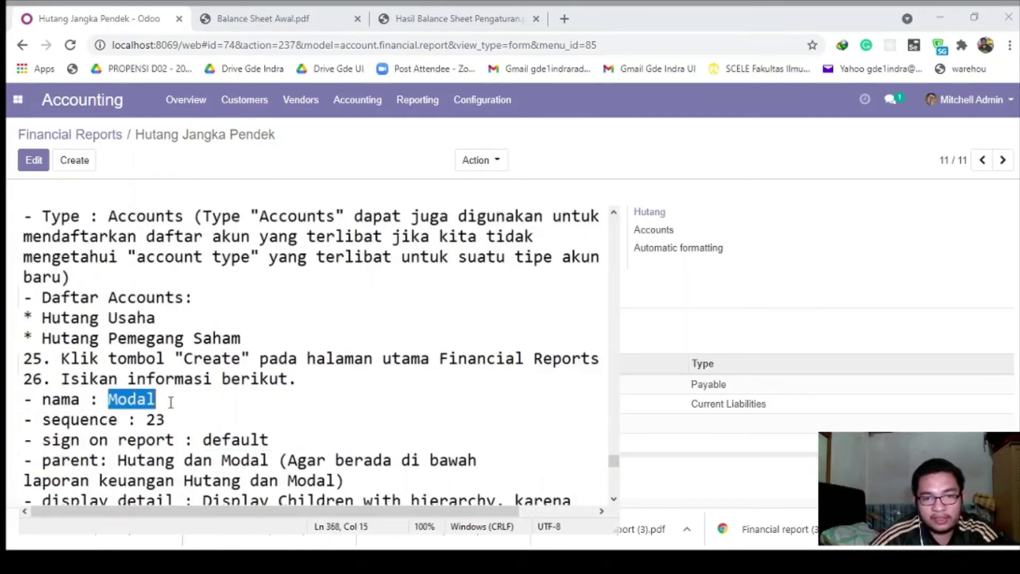
pyautogui.click(171, 402)
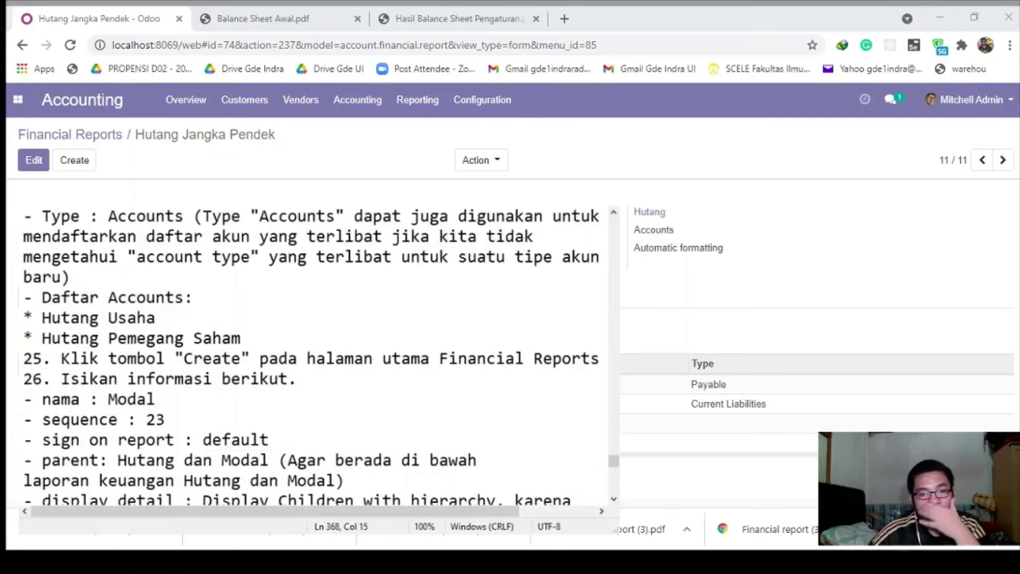
# Switch to Odoo, then create and save a financial report named Modal with sequence 23 and parent Hutang dan Modal
pyautogui.hotkey('alt', 'Tab')
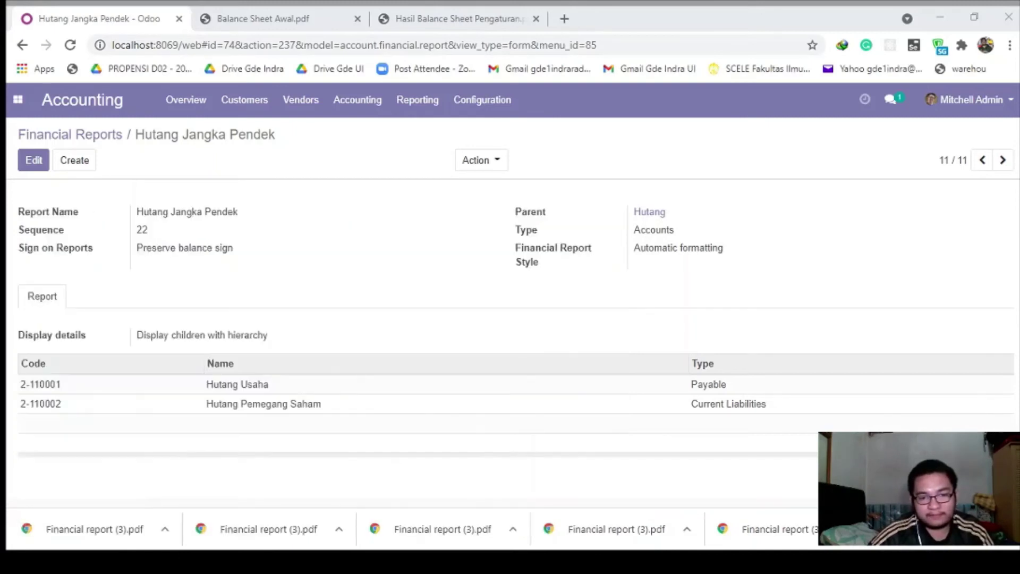
pyautogui.hotkey('alt', 'c')
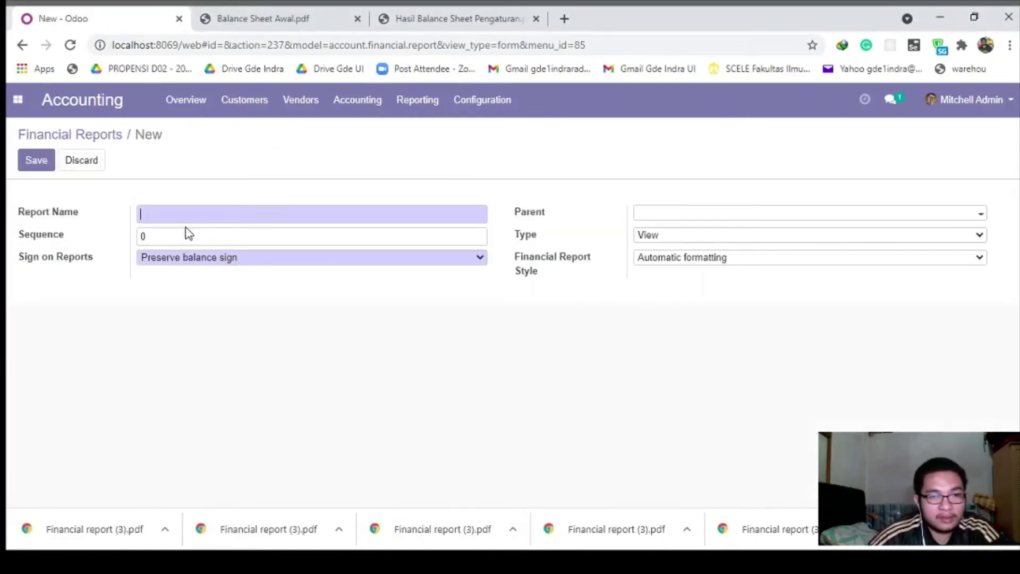
pyautogui.click(187, 233)
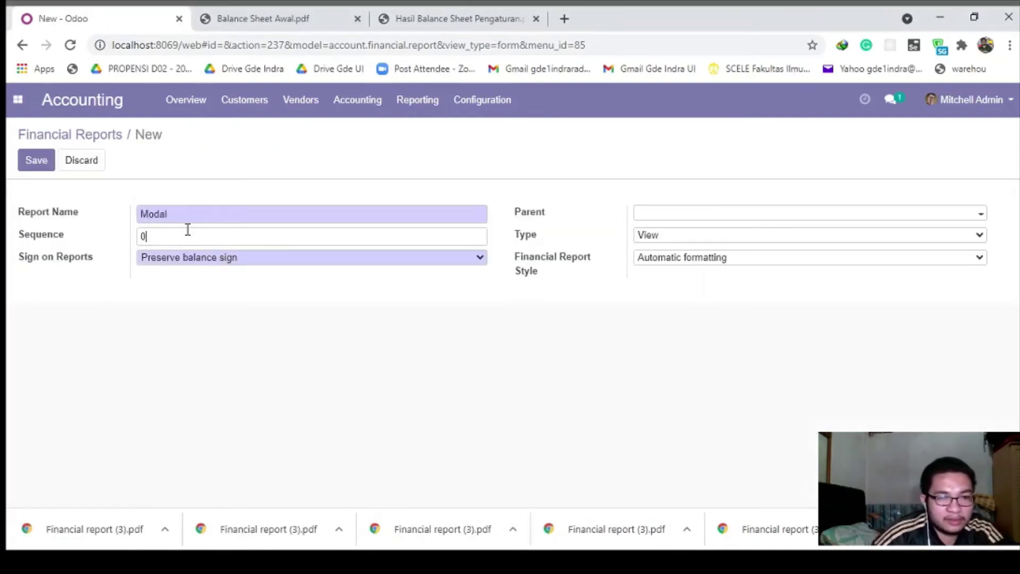
pyautogui.hotkey('alt', 'Tab')
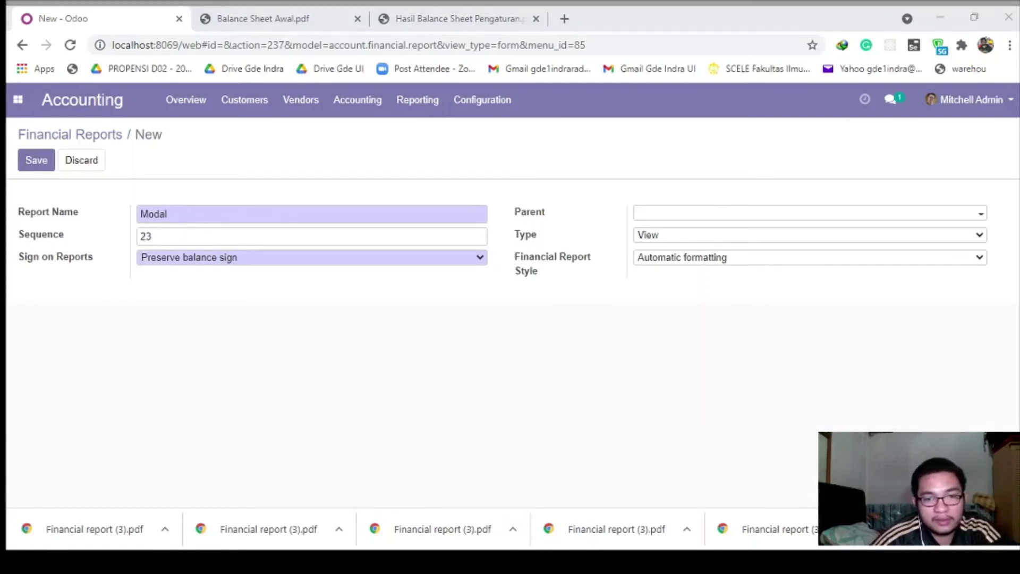
pyautogui.hotkey('alt', 'Tab')
pyautogui.click(666, 215)
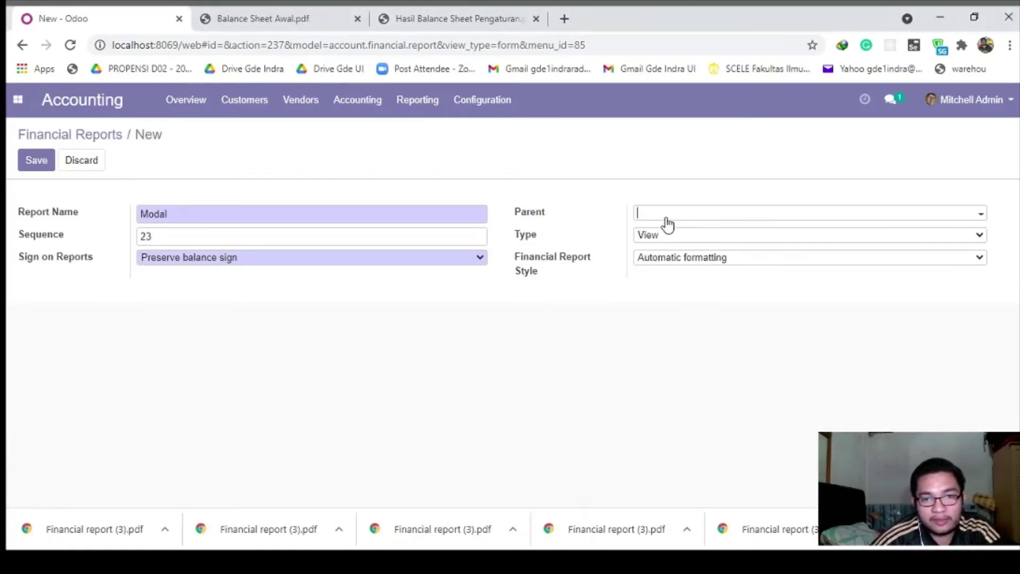
pyautogui.write('Hutang')
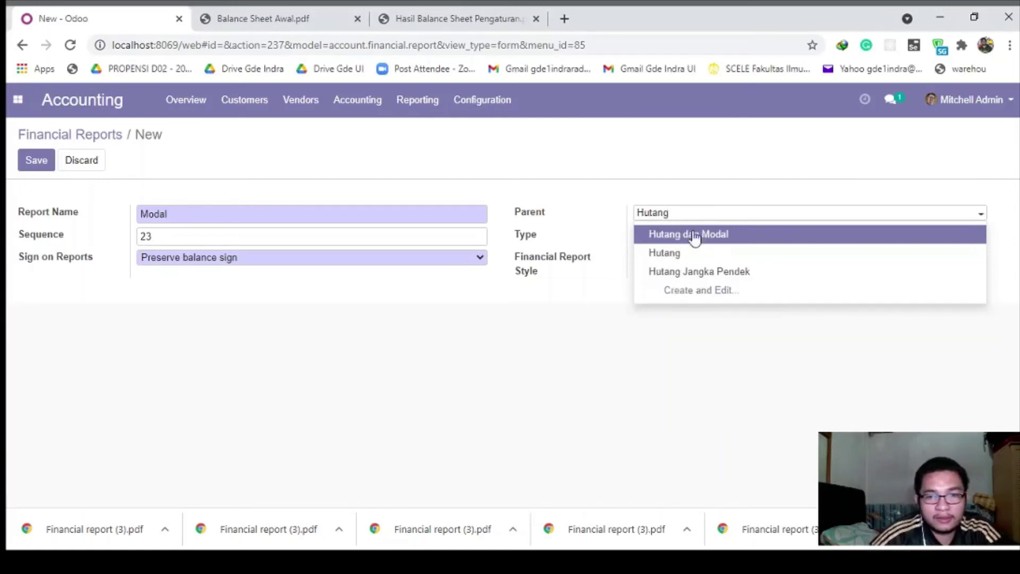
pyautogui.click(678, 238)
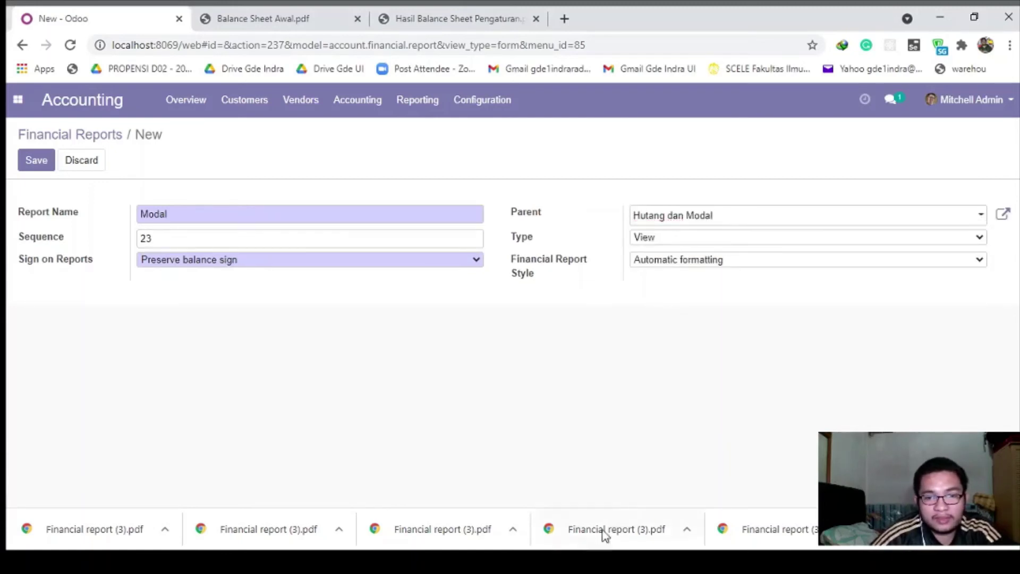
pyautogui.click(600, 562)
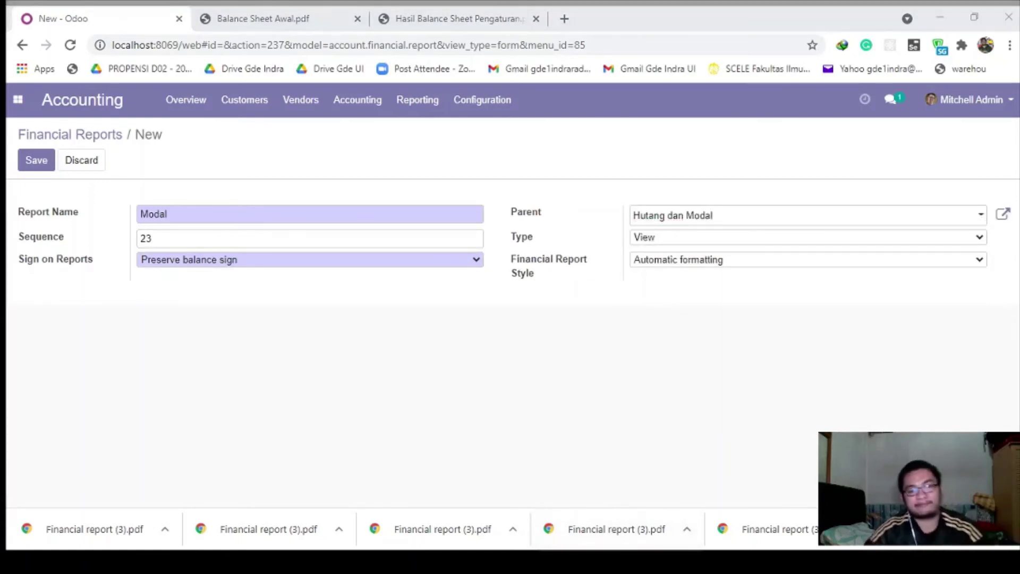
pyautogui.hotkey('alt', 'Tab')
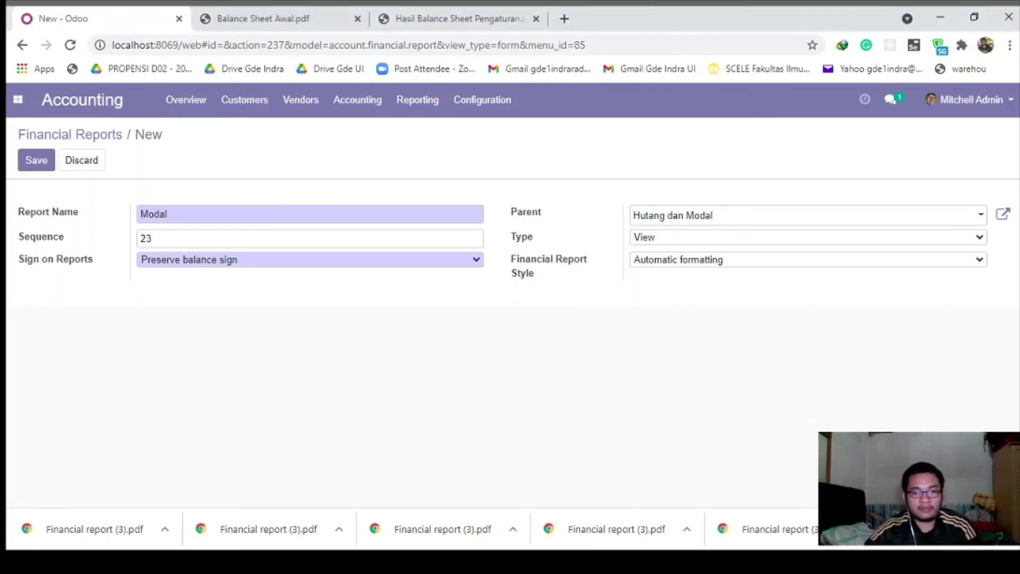
pyautogui.click(35, 160)
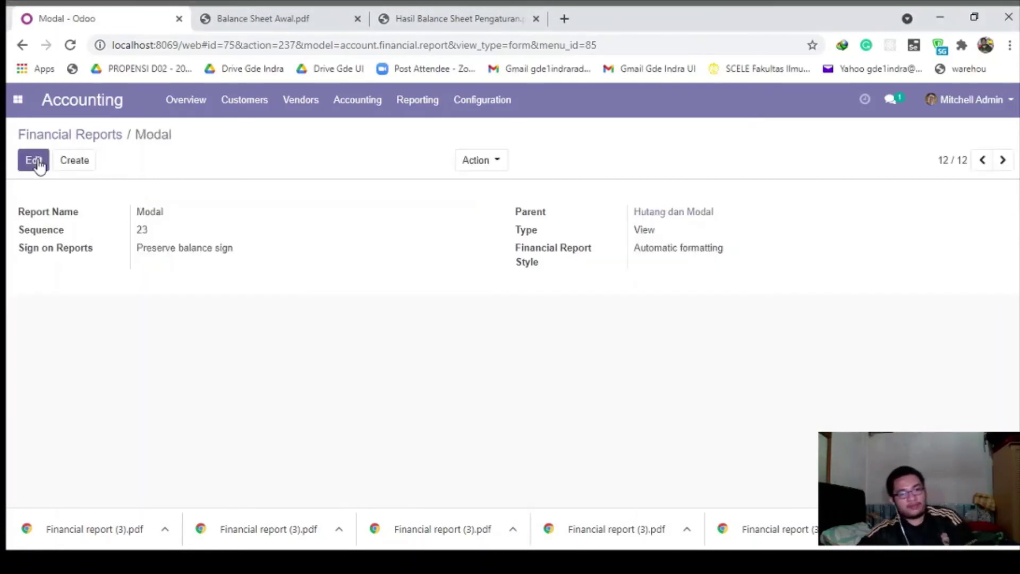
# Switch to the instruction notes and replace the sign on report entry for Cadangan Modal with "default"
pyautogui.hotkey('alt', 'Tab')
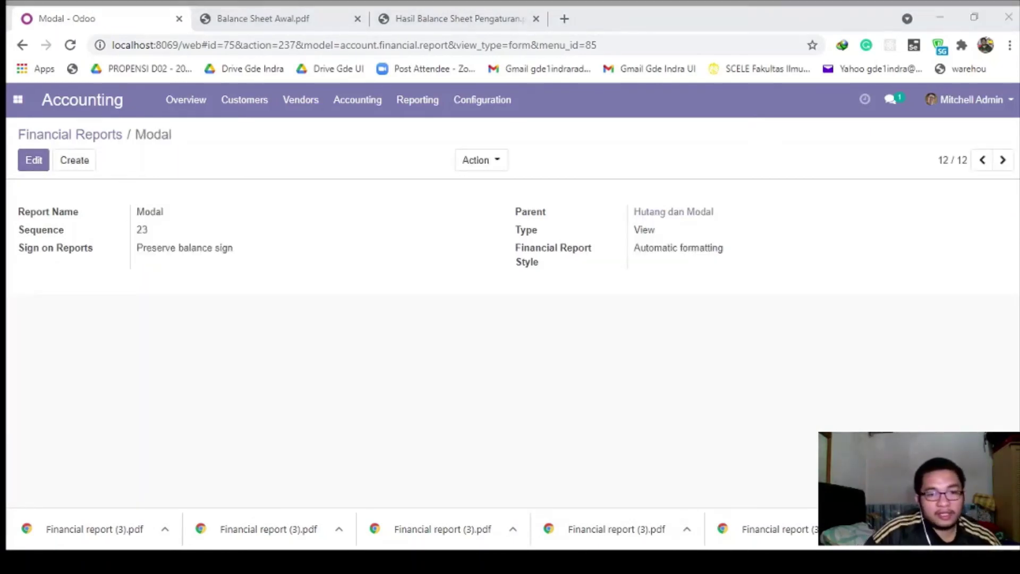
pyautogui.scroll(-3, 183, 430)
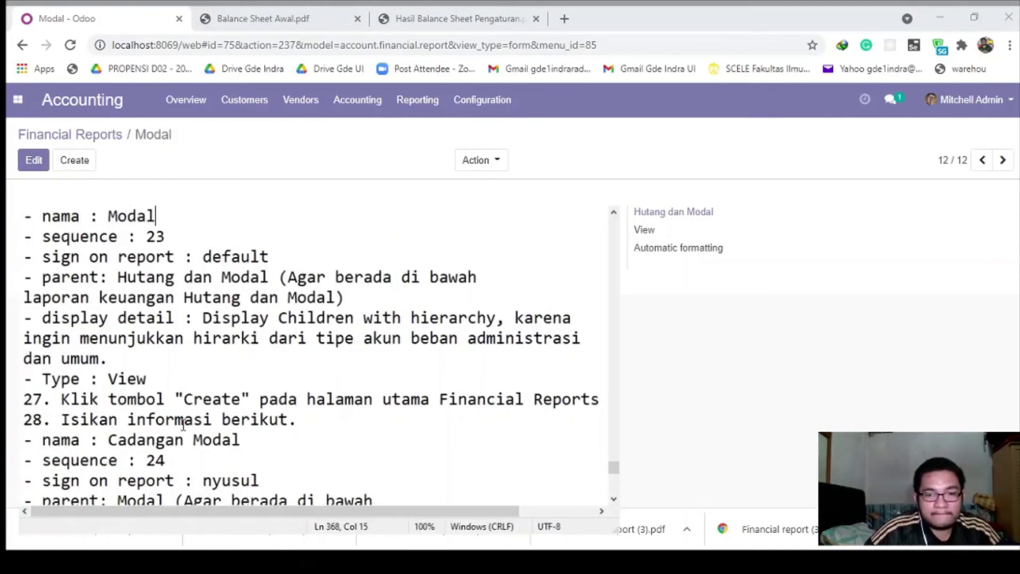
pyautogui.scroll(-2, 182, 421)
pyautogui.scroll(4, 182, 421)
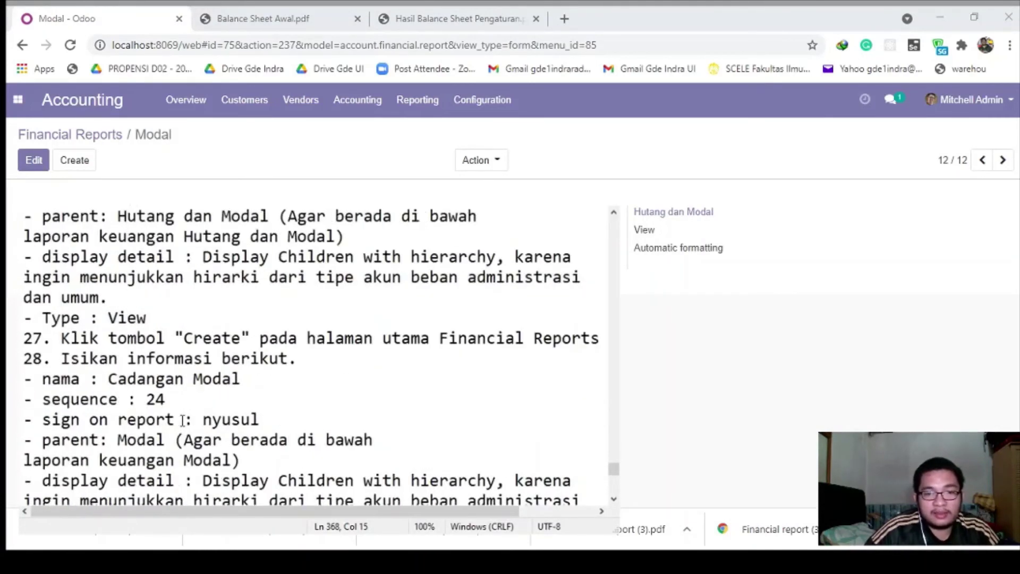
pyautogui.doubleClick(270, 417)
pyautogui.press('BackSpace')
pyautogui.press('BackSpace')
pyautogui.write('default')
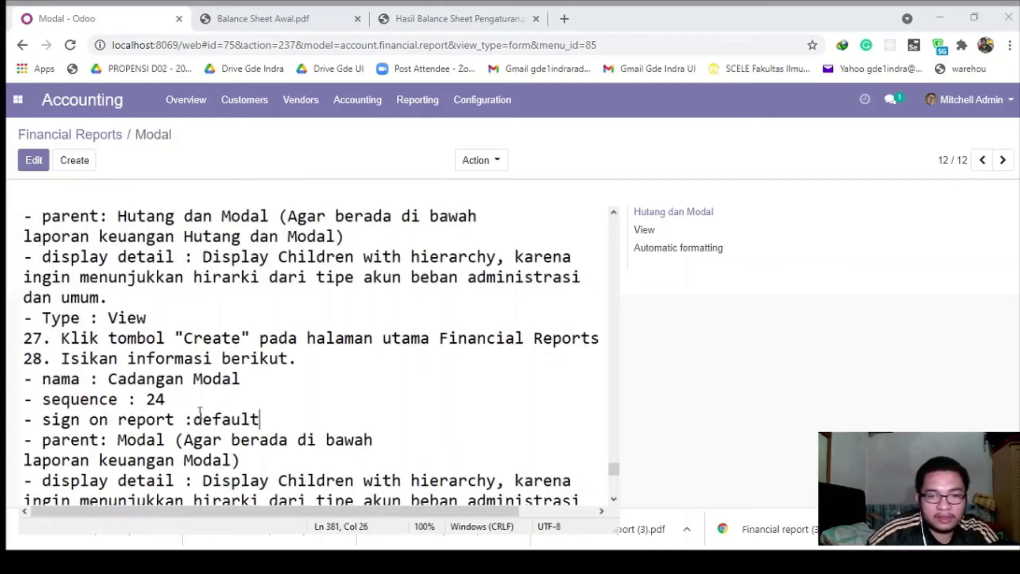
# Check the notes, switch to Odoo, and start a financial report named Cadangan Modal with sequence 24, parent Modal and type Accounts
pyautogui.moveTo(117, 444); pyautogui.dragTo(144, 446)
pyautogui.click(138, 445)
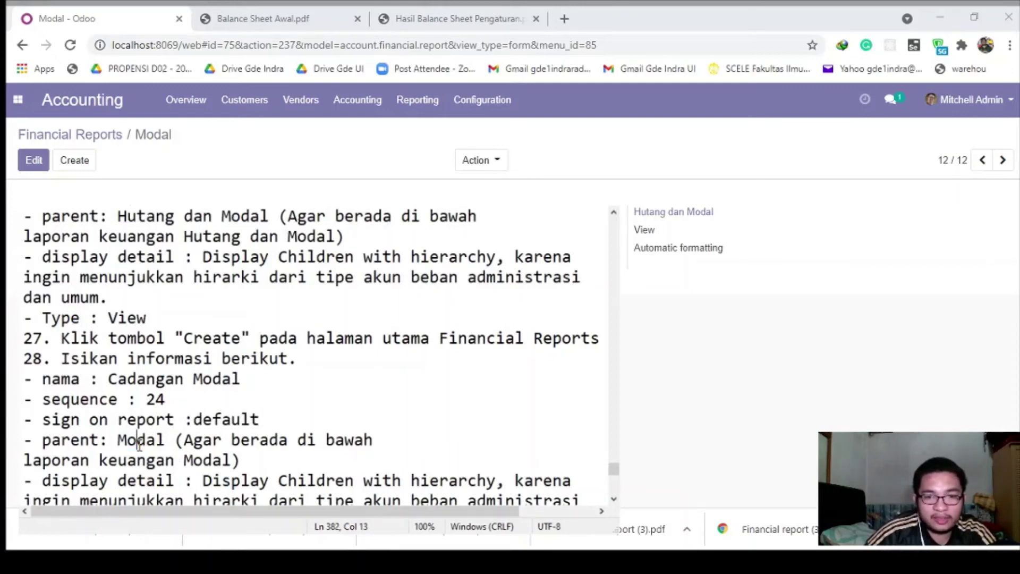
pyautogui.scroll(-3, 138, 445)
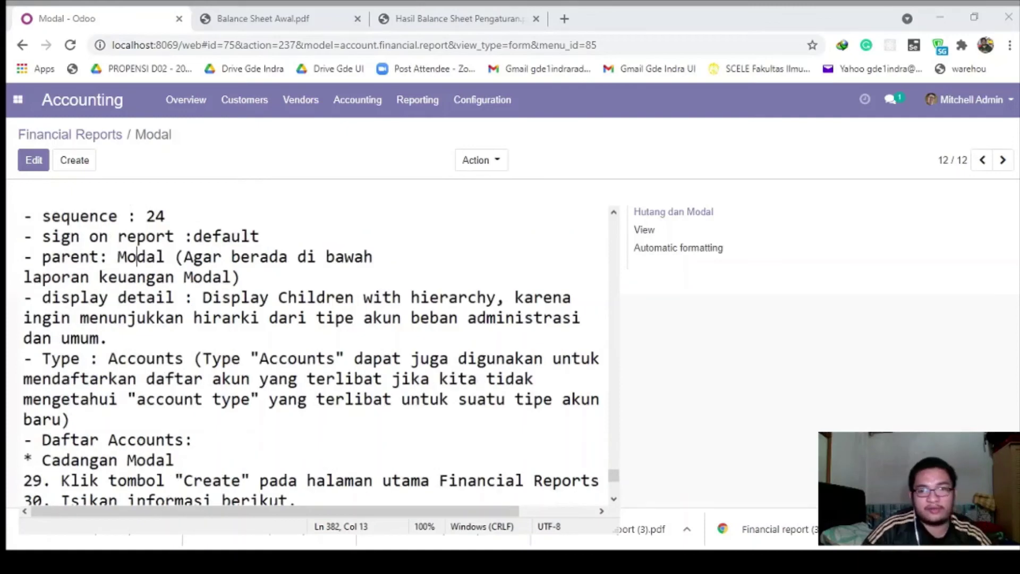
pyautogui.scroll(2, 179, 368)
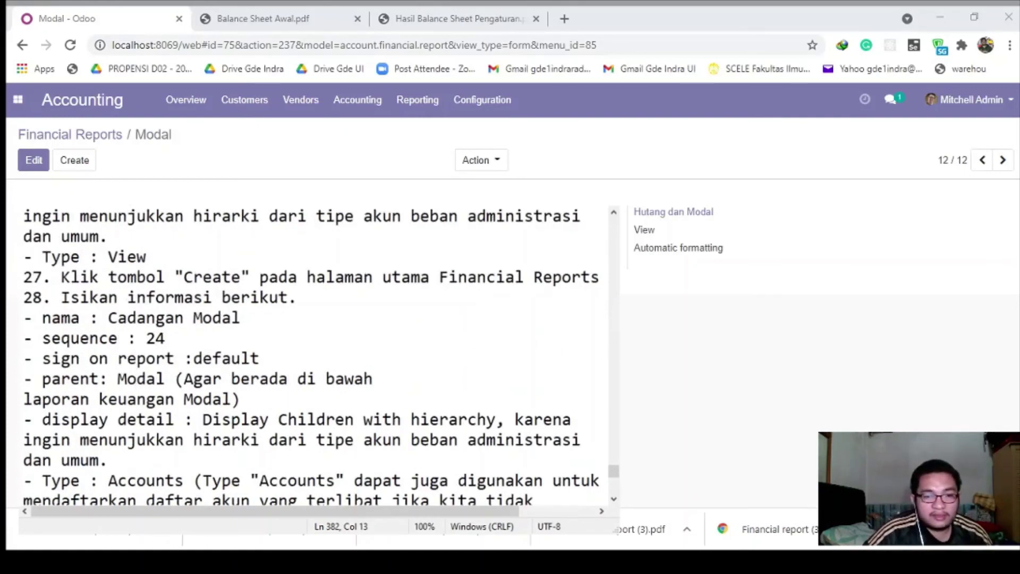
pyautogui.hotkey('alt', 'Tab')
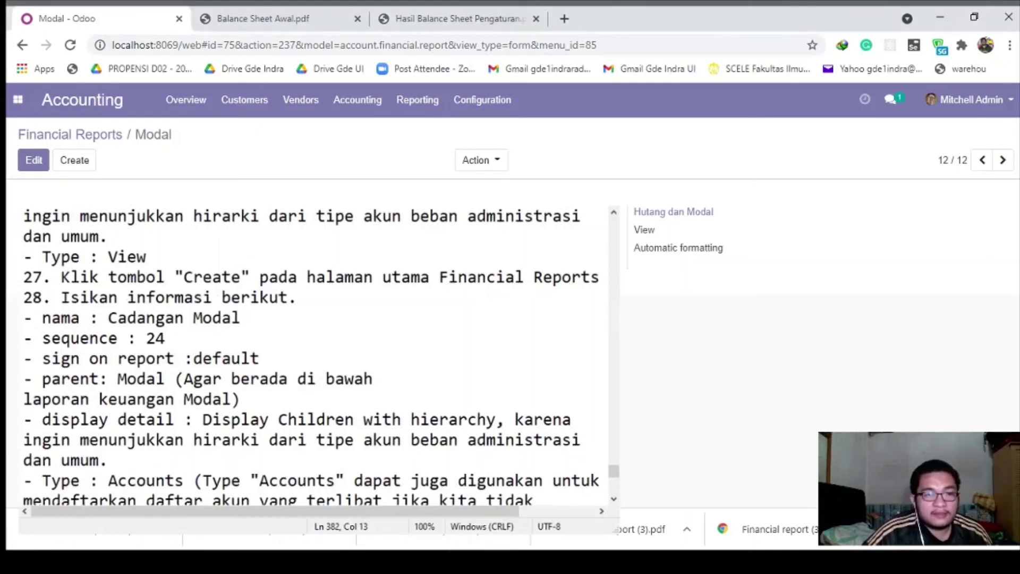
pyautogui.click(75, 161)
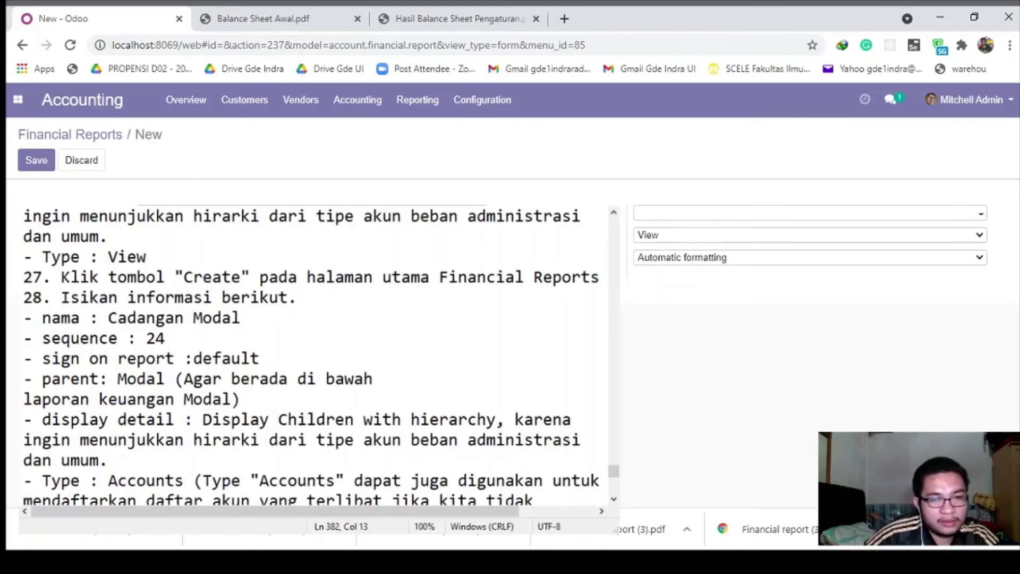
pyautogui.click(703, 216)
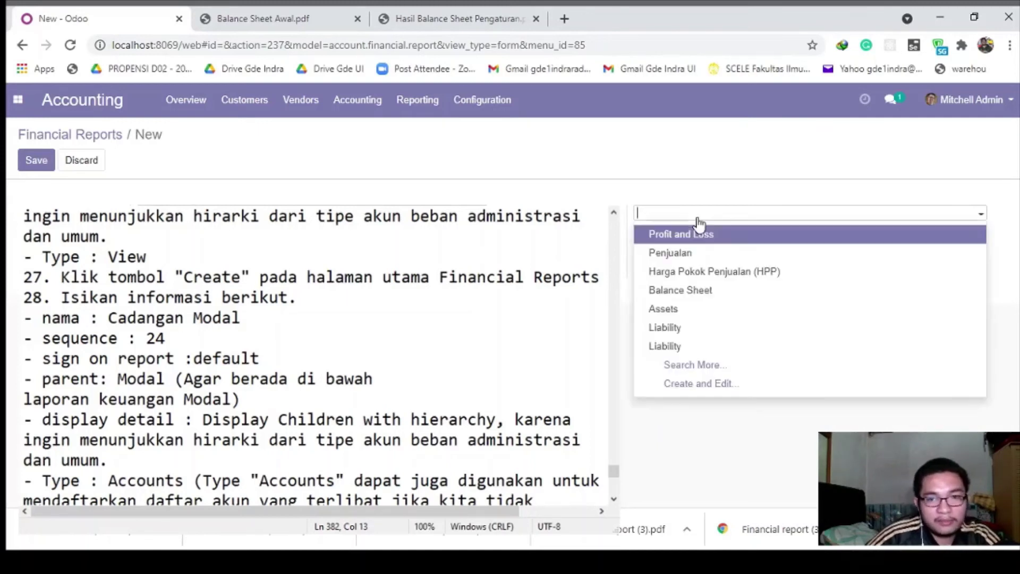
pyautogui.write('Modal')
pyautogui.click(680, 253)
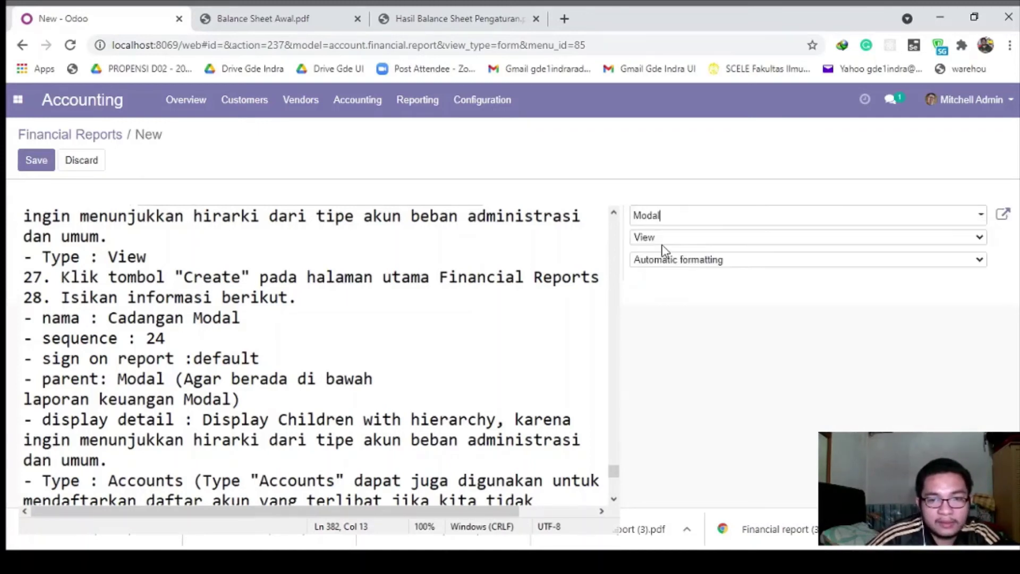
pyautogui.click(667, 280)
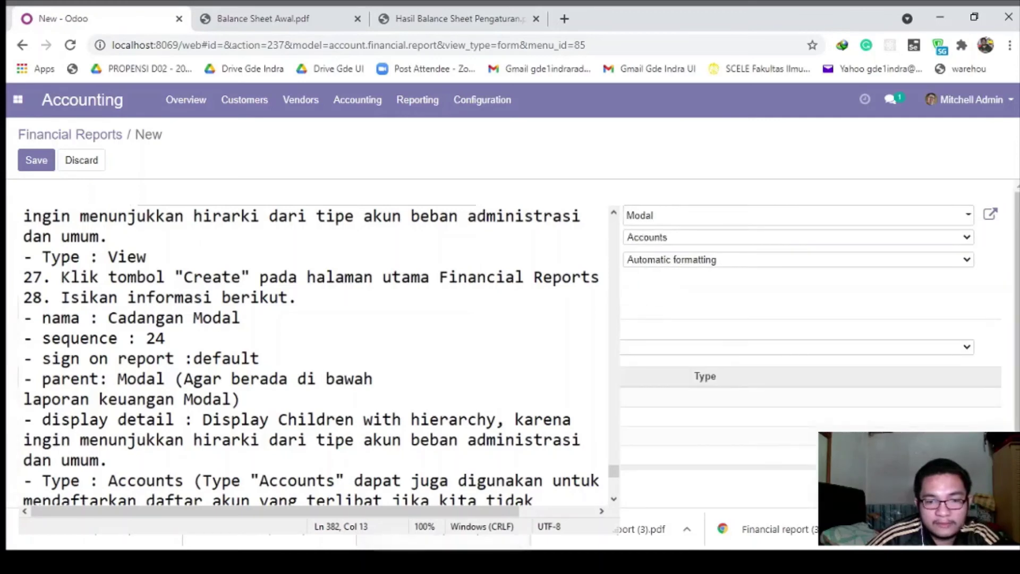
# Check the account list in the notes, add the Cadangan Modal account with children displayed with hierarchy, and save the report
pyautogui.click(409, 560)
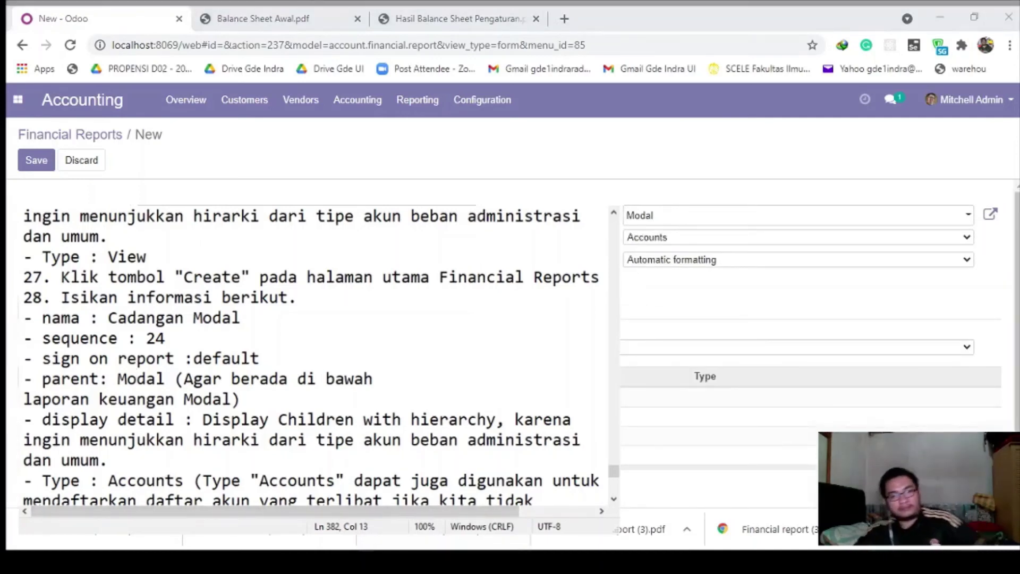
pyautogui.scroll(-3, 190, 400)
pyautogui.hotkey('alt', 'Tab')
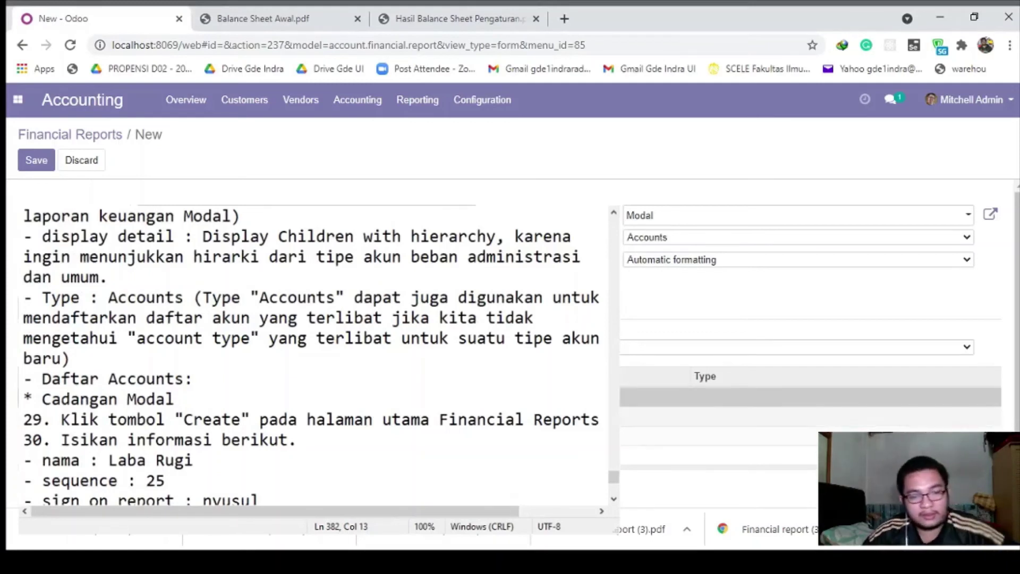
pyautogui.click(45, 397)
pyautogui.write('Cadangan')
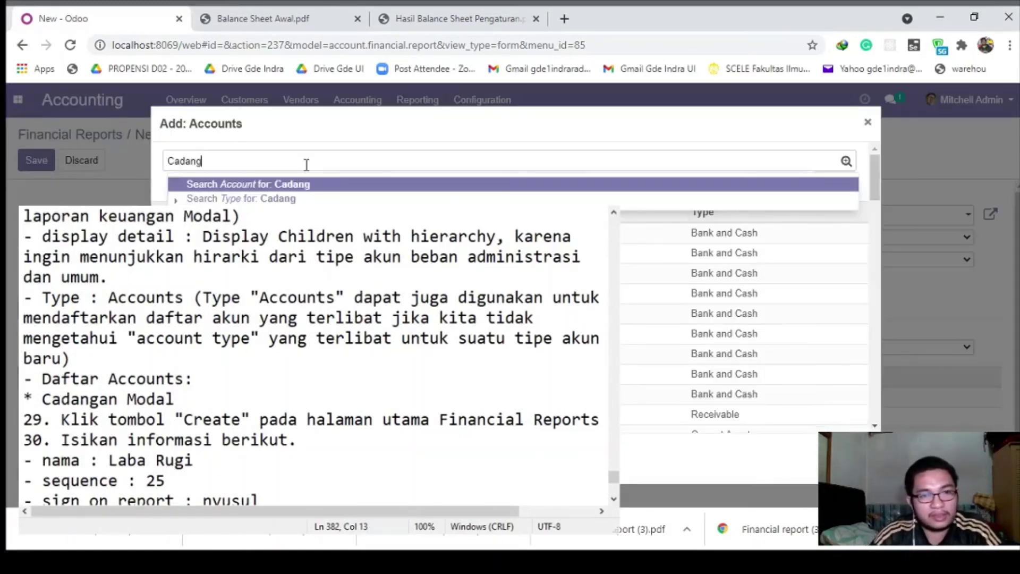
pyautogui.press('Return')
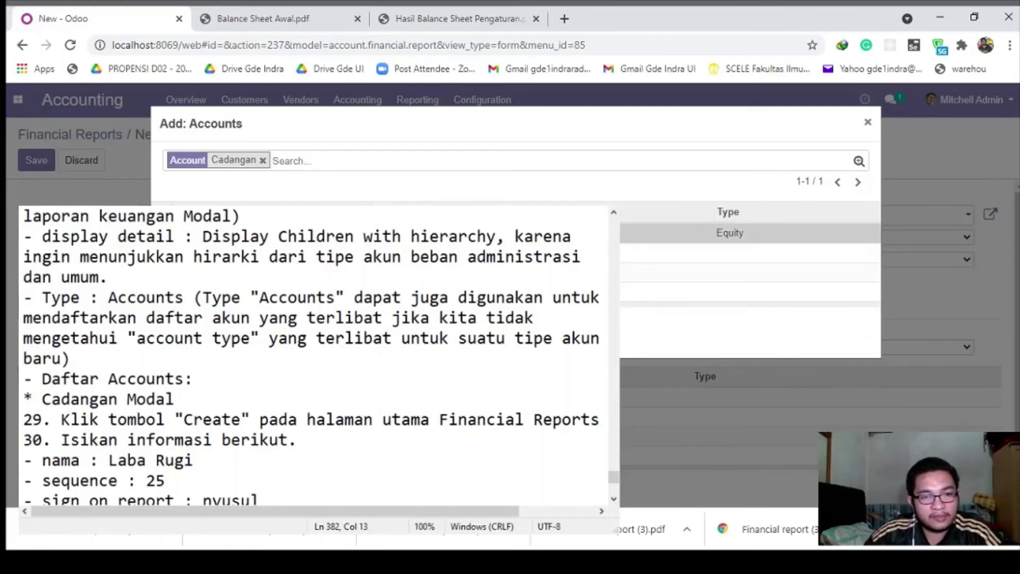
pyautogui.click(165, 233)
pyautogui.click(178, 340)
pyautogui.click(28, 168)
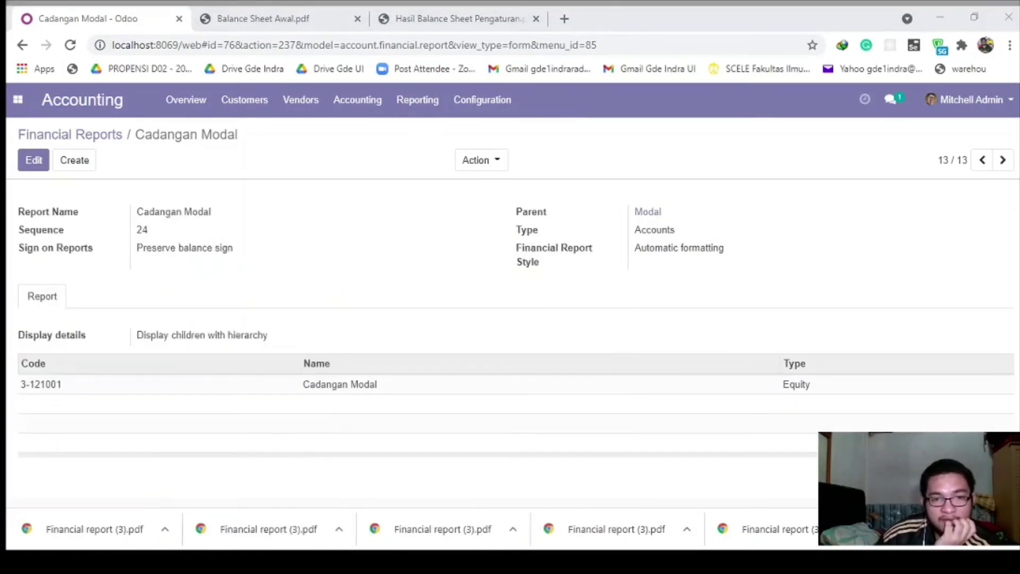
# In the instruction notes, replace the sign on report entry for Laba Rugi with "default"
pyautogui.scroll(3, 122, 478)
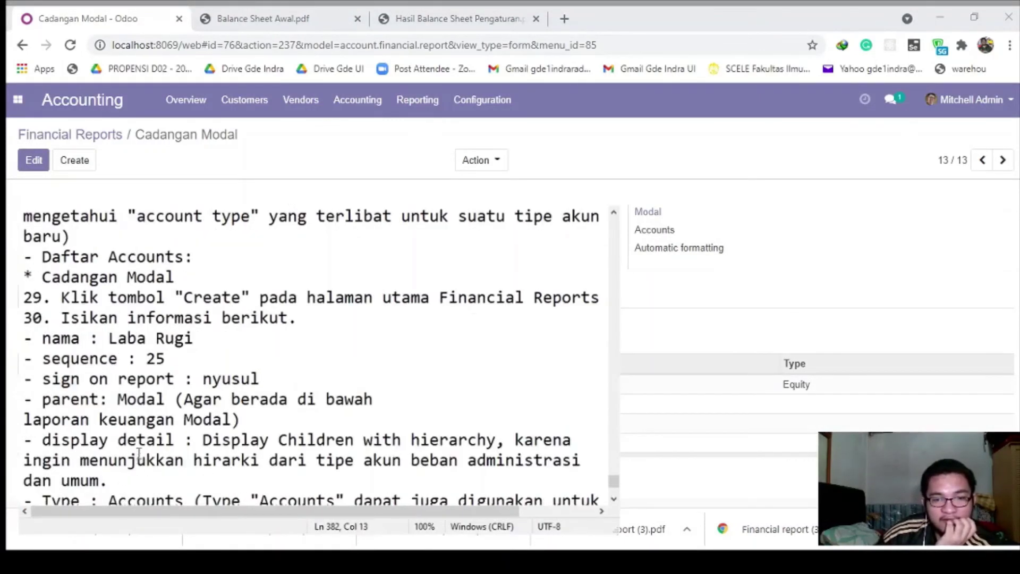
pyautogui.moveTo(32, 338); pyautogui.dragTo(155, 338)
pyautogui.click(194, 357)
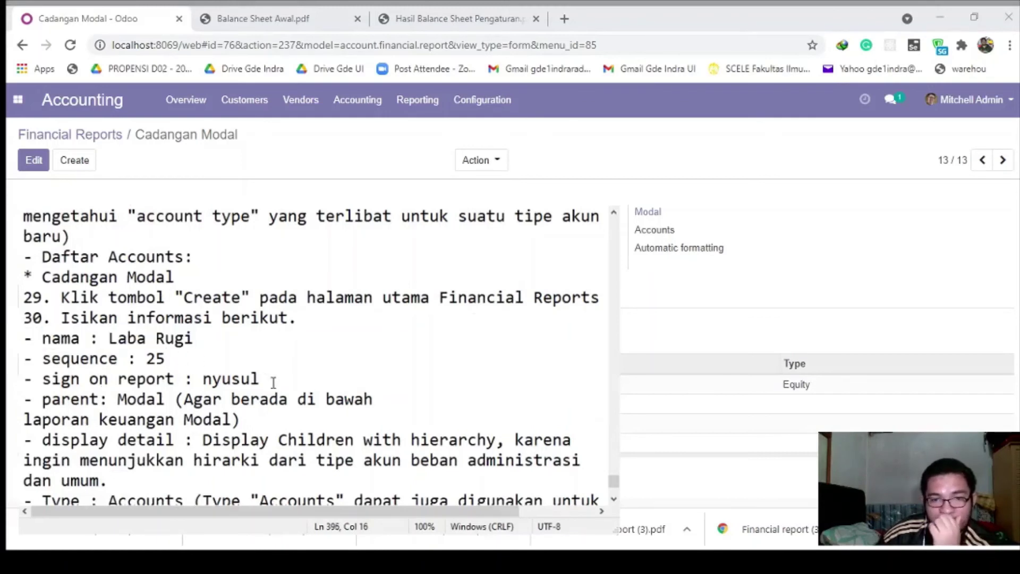
pyautogui.moveTo(261, 379); pyautogui.dragTo(194, 379)
pyautogui.write('defaukt')
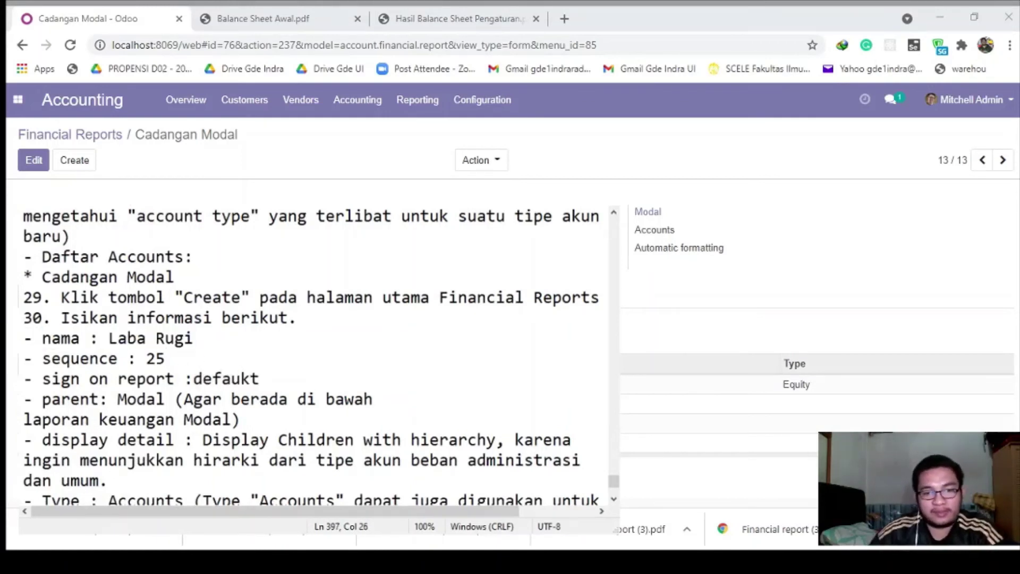
pyautogui.press('BackSpace')
pyautogui.press('BackSpace')
pyautogui.write('lt')
pyautogui.click(333, 488)
# Take the name Laba Rugi from the notes and start a new Odoo financial report with that name and sequence 25
pyautogui.scroll(-3, 287, 457)
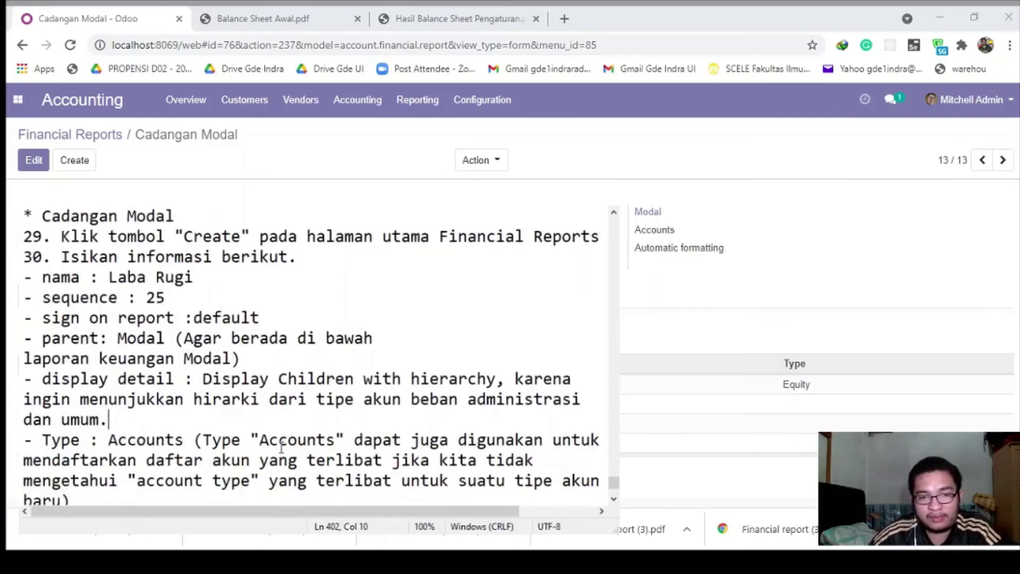
pyautogui.scroll(1, 255, 464)
pyautogui.scroll(1, 255, 463)
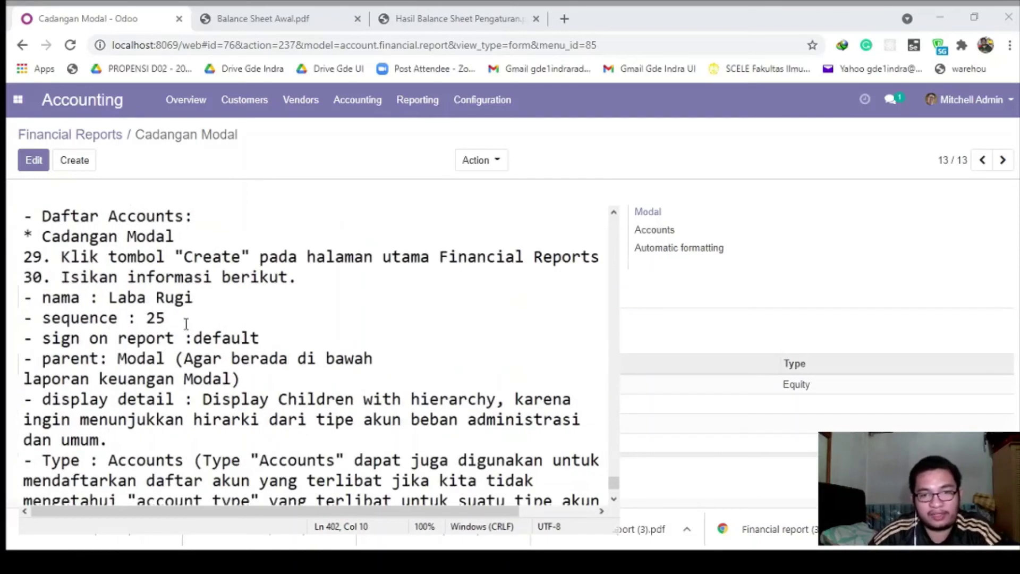
pyautogui.moveTo(108, 298); pyautogui.dragTo(195, 298)
pyautogui.press('Down')
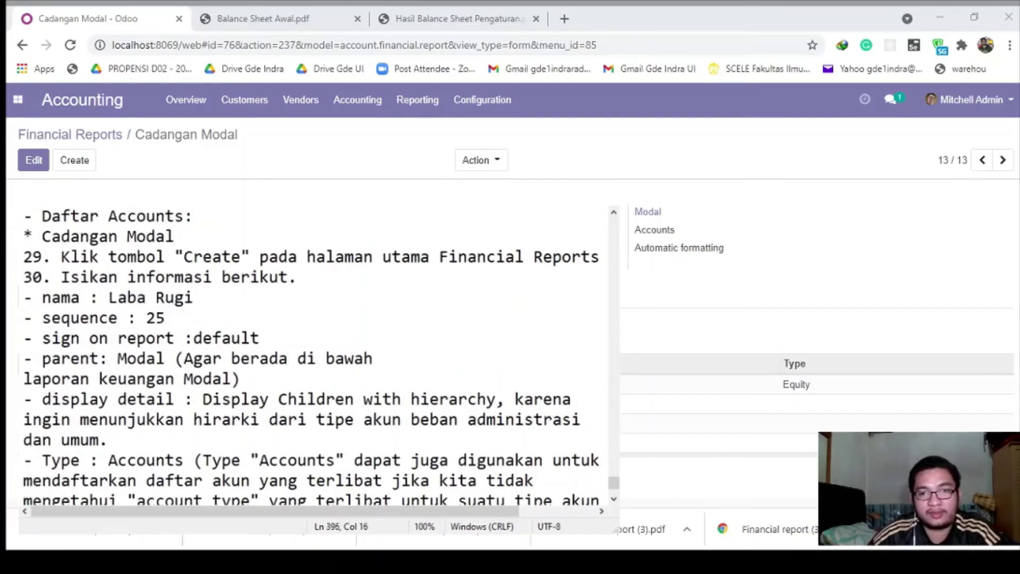
pyautogui.hotkey('alt', 'Tab')
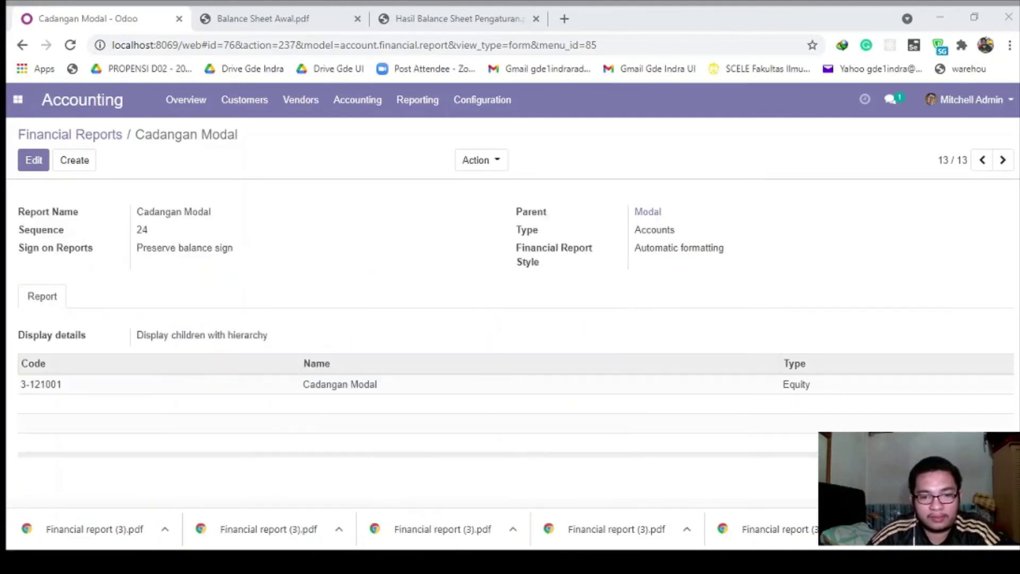
pyautogui.click(76, 164)
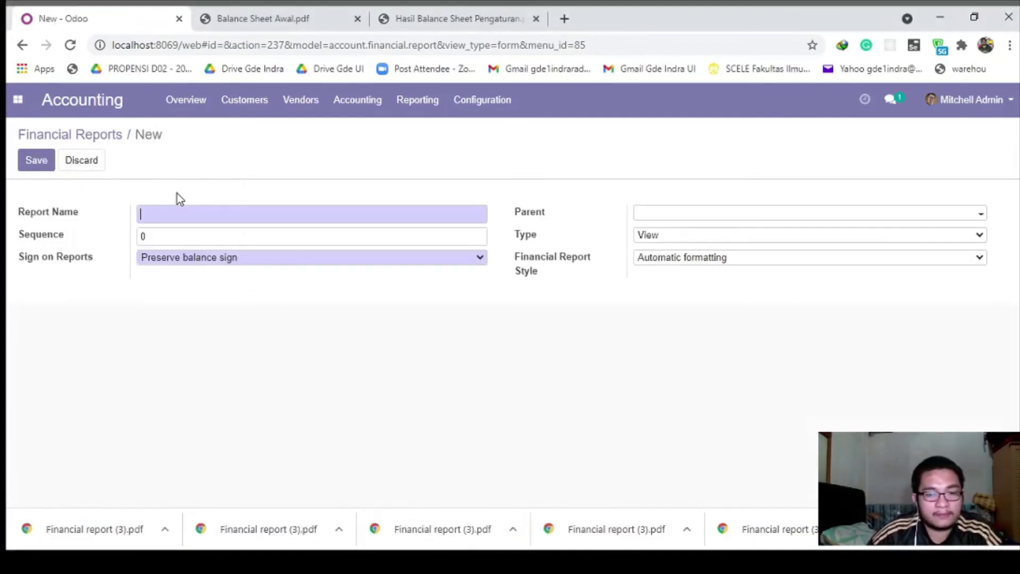
pyautogui.click(289, 394)
pyautogui.click(211, 229)
pyautogui.write('25')
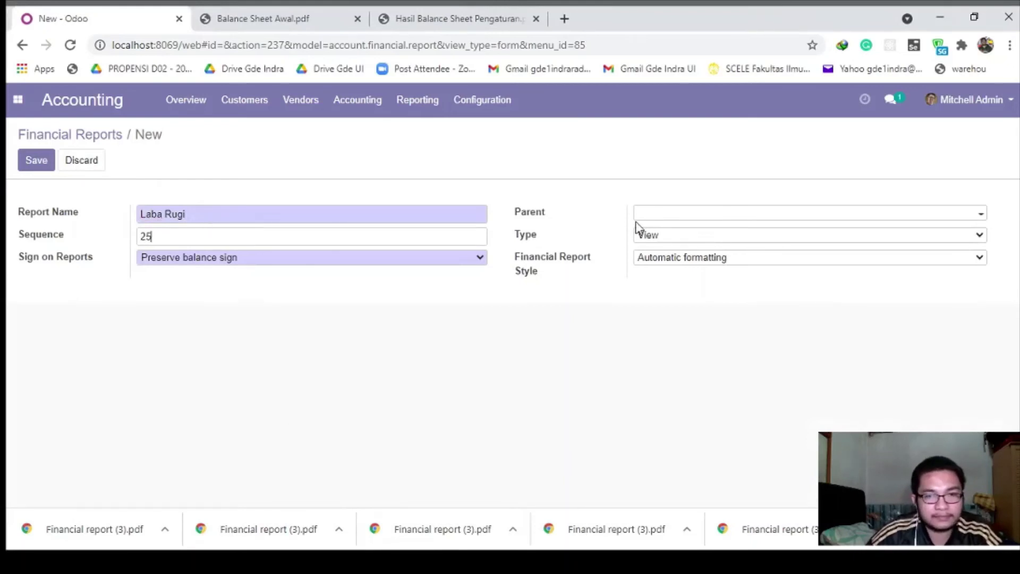
# Set the Laba Rugi report's parent to Modal, type to Accounts and display details to Display children with hierarchy
pyautogui.click(649, 215)
pyautogui.click(618, 562)
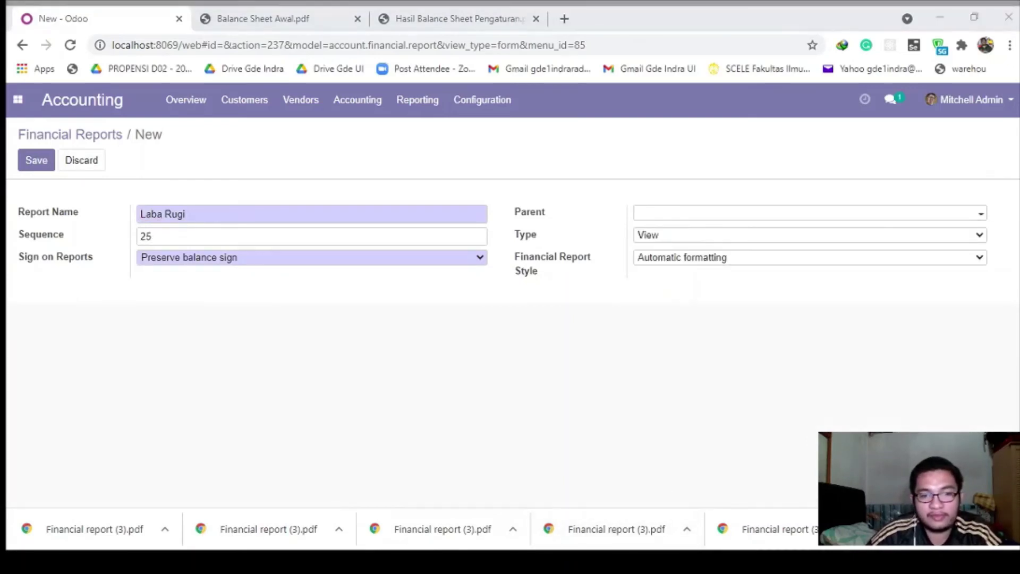
pyautogui.click(350, 409)
pyautogui.click(677, 215)
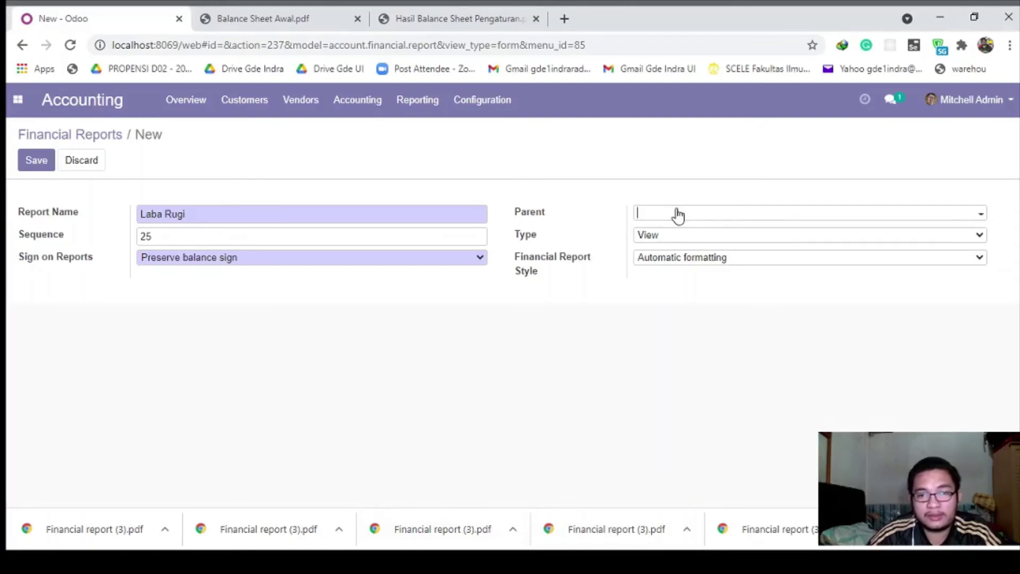
pyautogui.write('Modal')
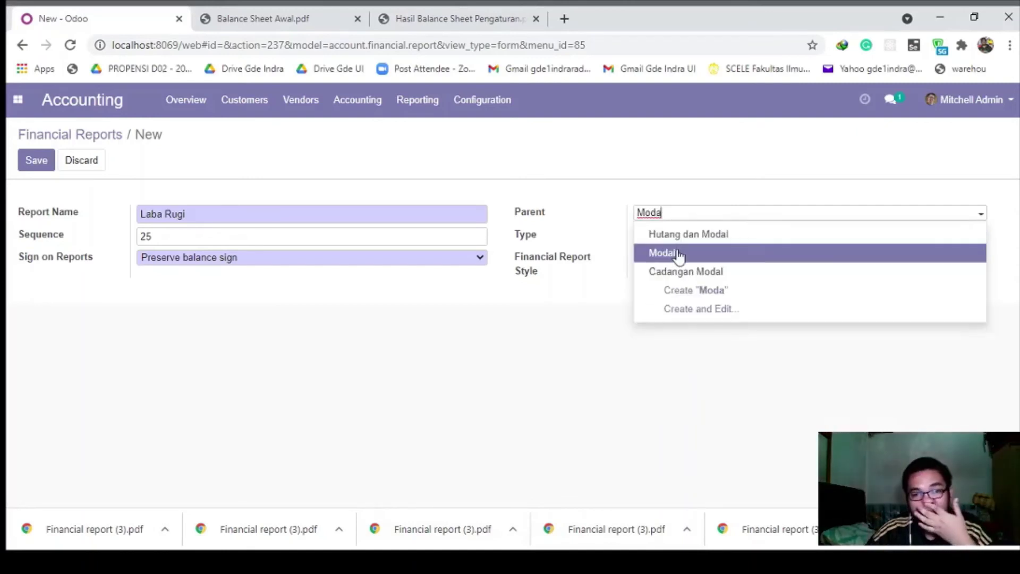
pyautogui.click(675, 253)
pyautogui.click(667, 239)
pyautogui.click(659, 282)
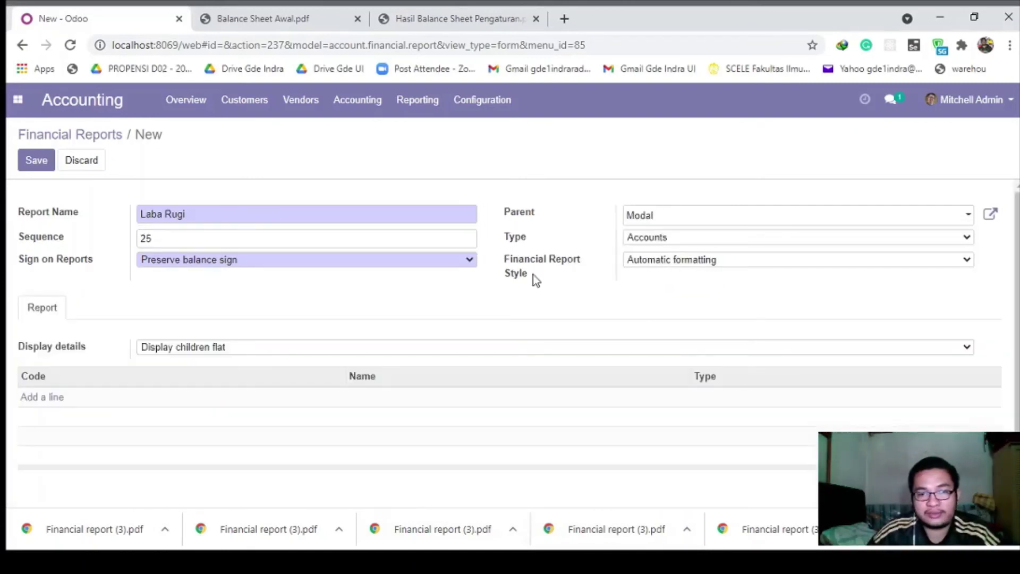
pyautogui.click(307, 348)
pyautogui.click(296, 387)
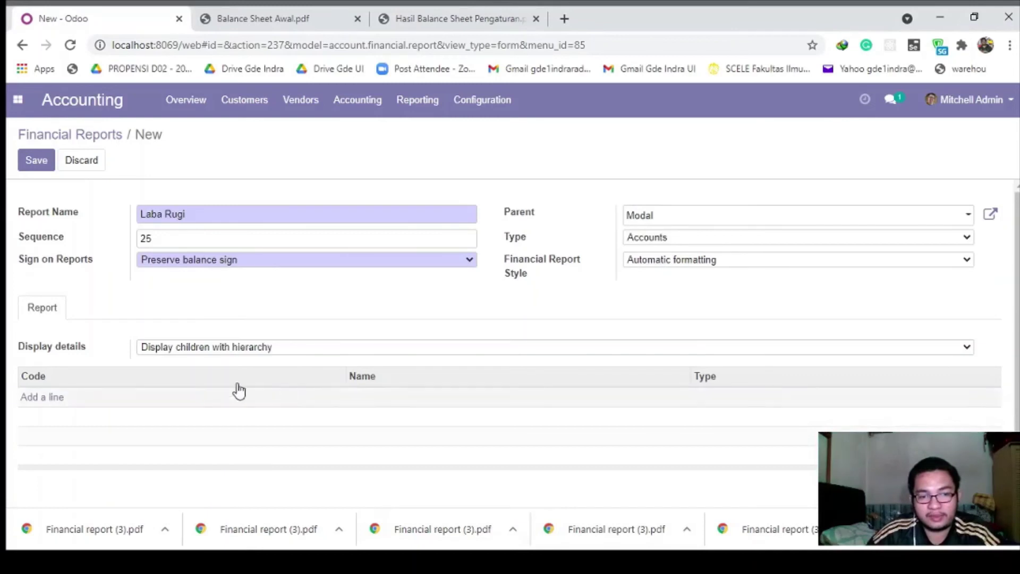
# Search the accounts for "laba rugi" and add Laba Rugi Tahun Lalu and Laba Rugi Tahun Berjalan to the report
pyautogui.click(53, 402)
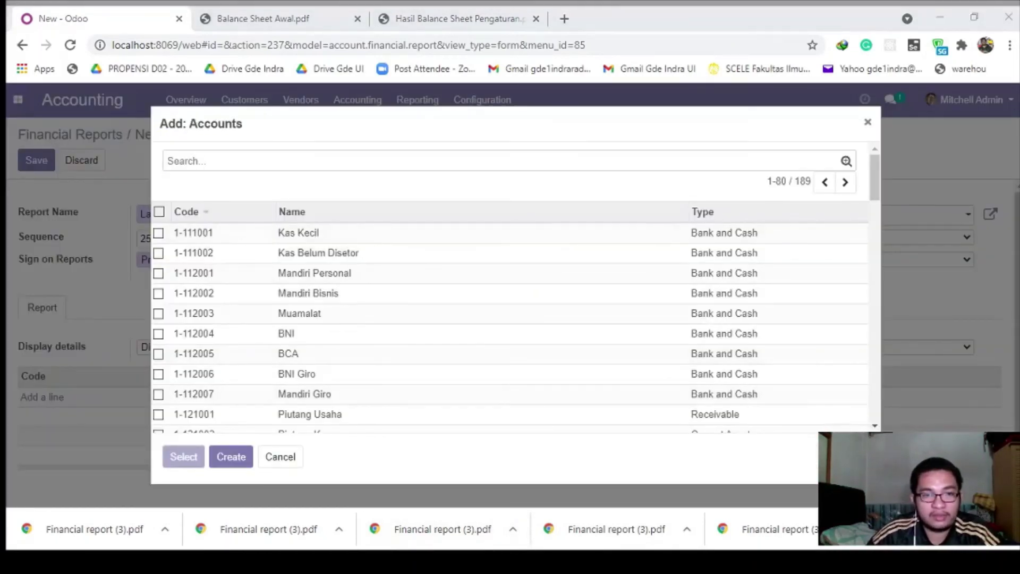
pyautogui.write('laba rugi')
pyautogui.press('Return')
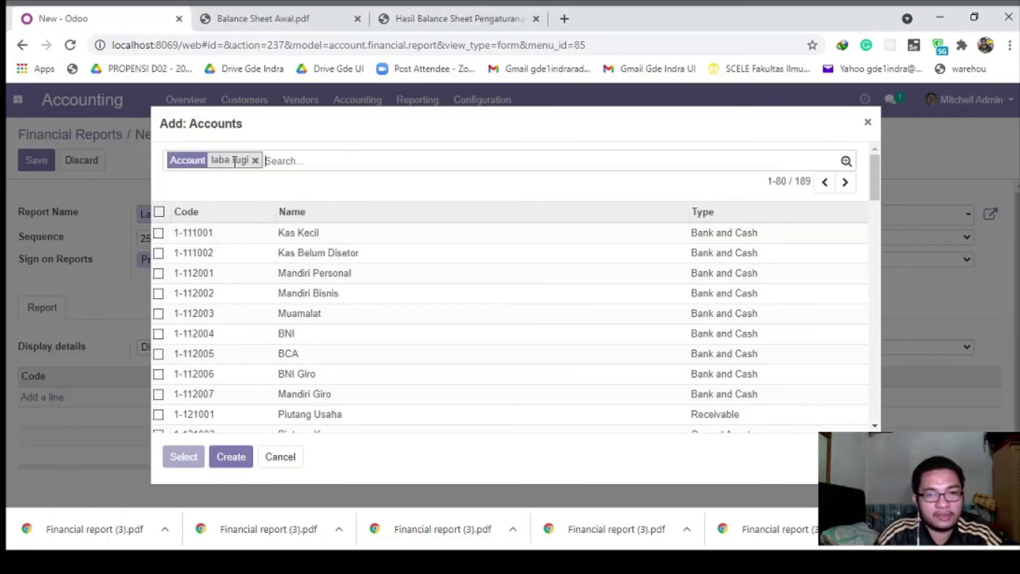
pyautogui.click(159, 232)
pyautogui.click(158, 253)
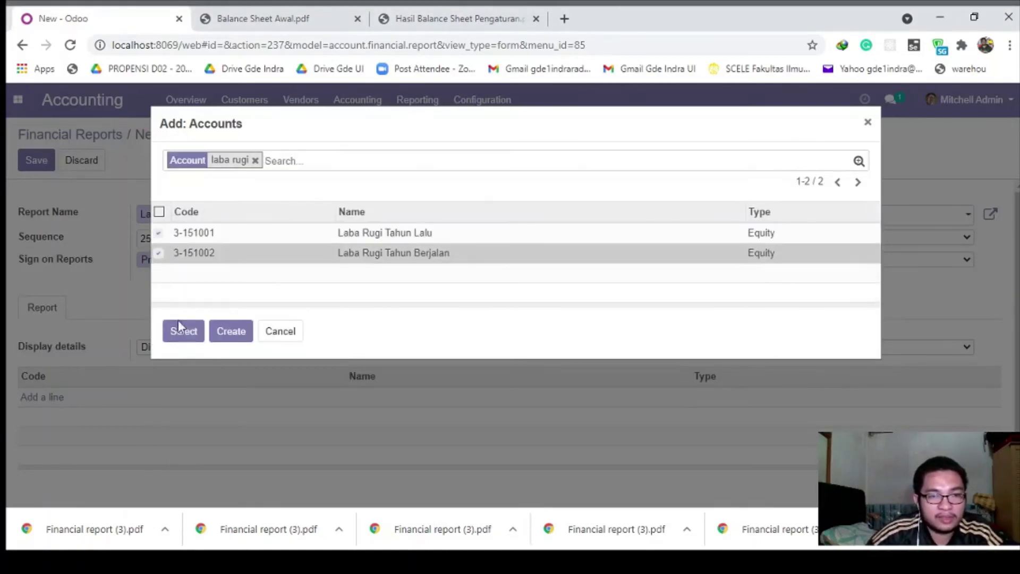
pyautogui.click(180, 330)
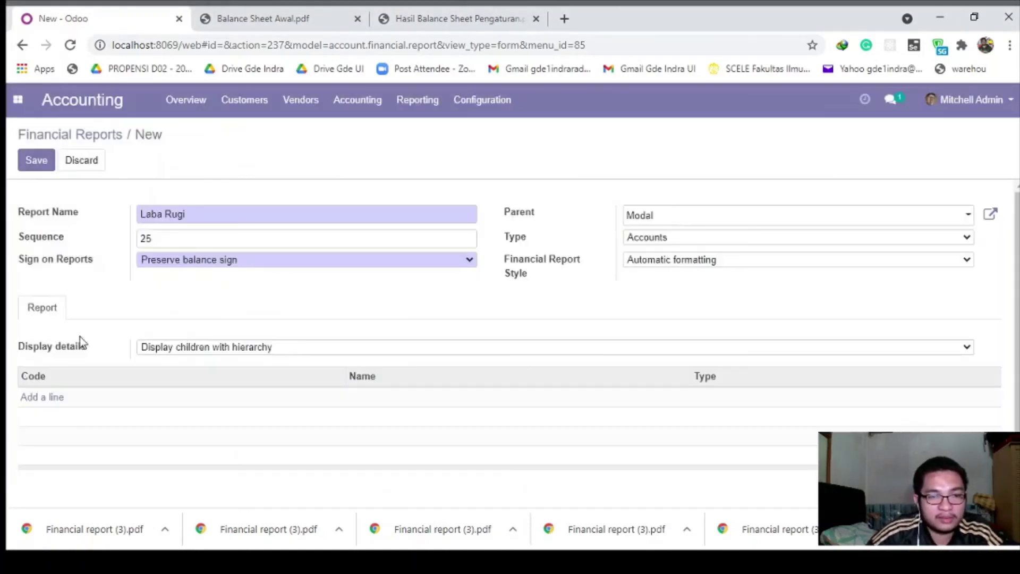
# Save the Laba Rugi report and return to the list of financial reports
pyautogui.click(33, 160)
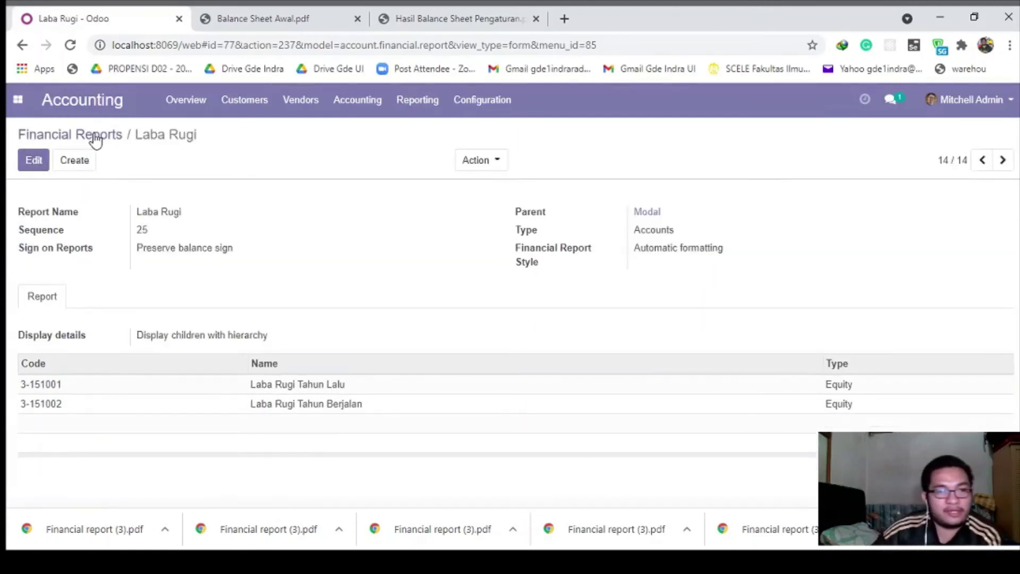
pyautogui.click(95, 139)
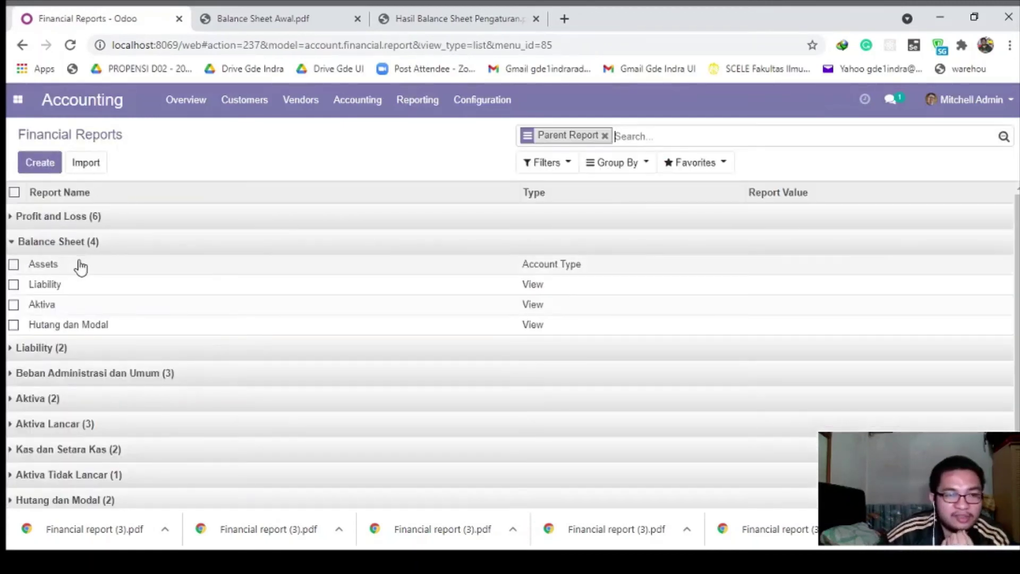
pyautogui.doubleClick(65, 246)
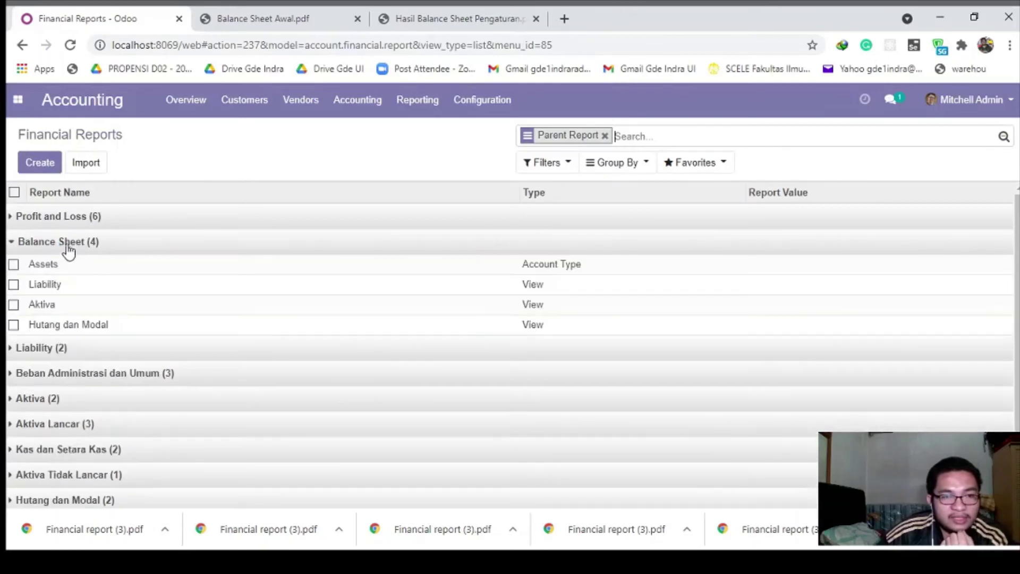
# Check the Assets and Liability sections in Hasil Balance Sheet Pengaturan.pdf, and delete the Assets and Liability reports under Balance Sheet in Odoo
pyautogui.click(461, 18)
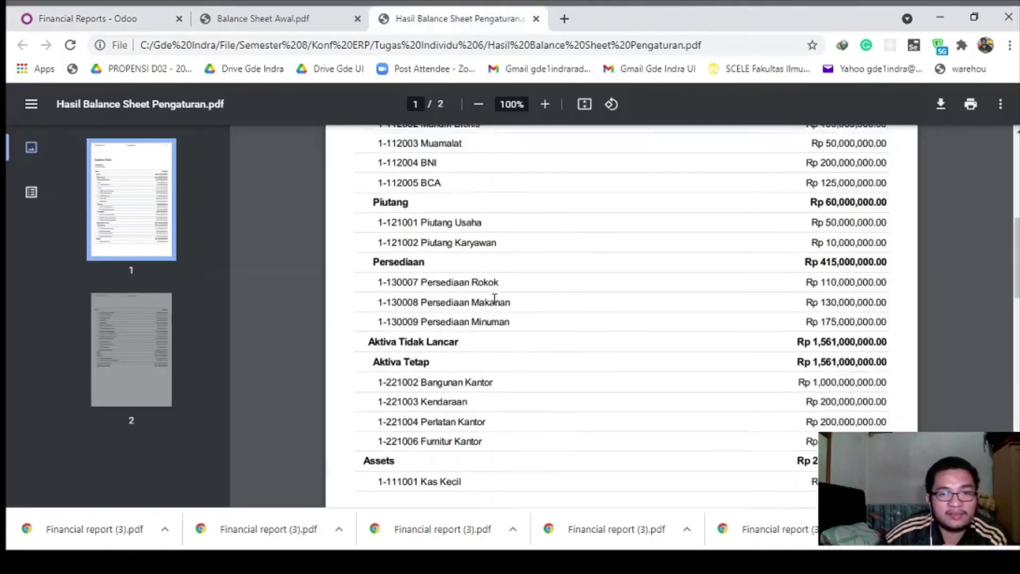
pyautogui.scroll(-5, 493, 299)
pyautogui.scroll(-10, 494, 299)
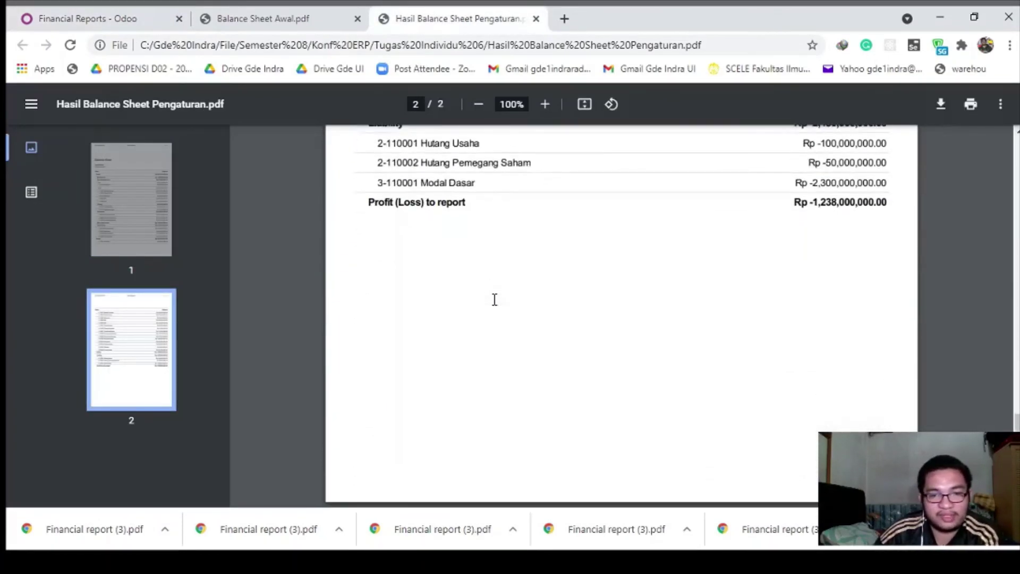
pyautogui.scroll(15, 511, 346)
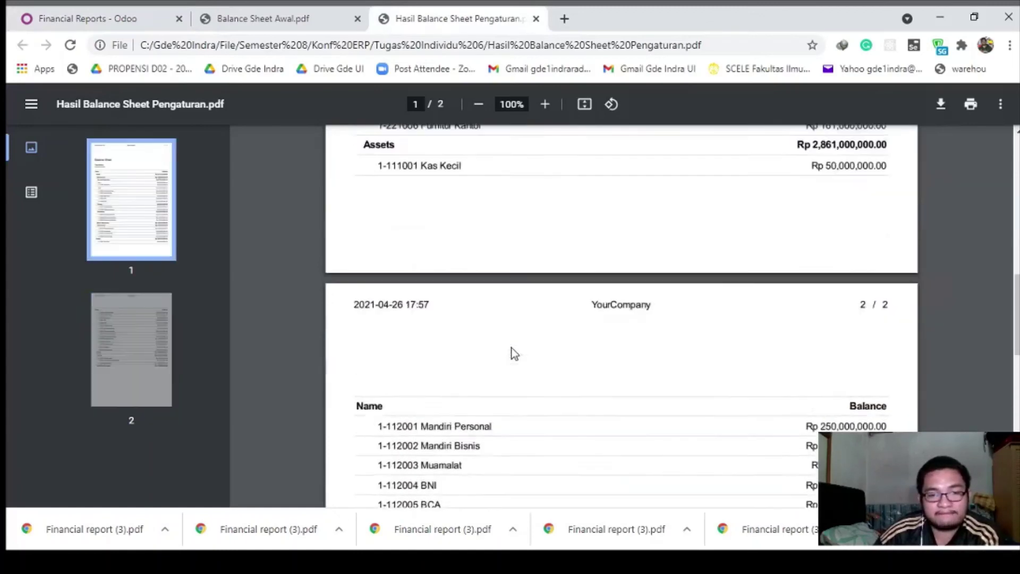
pyautogui.click(306, 18)
pyautogui.click(84, 17)
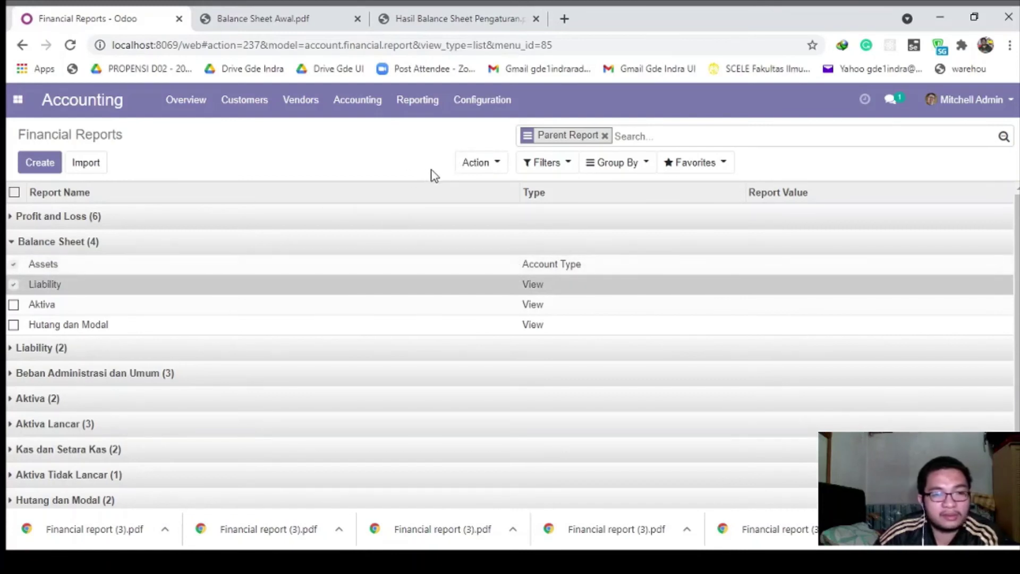
pyautogui.click(473, 162)
pyautogui.click(480, 211)
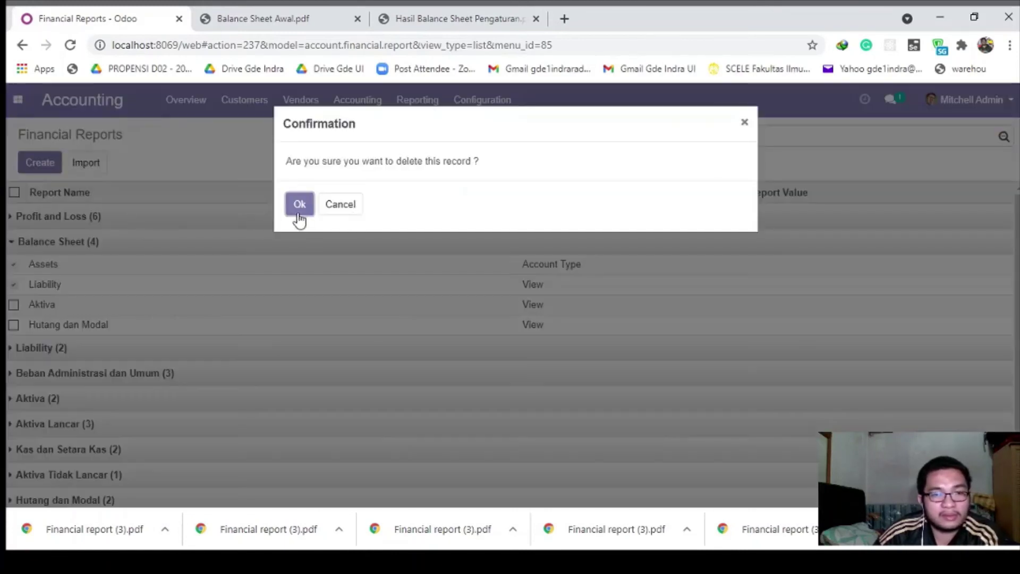
pyautogui.click(300, 211)
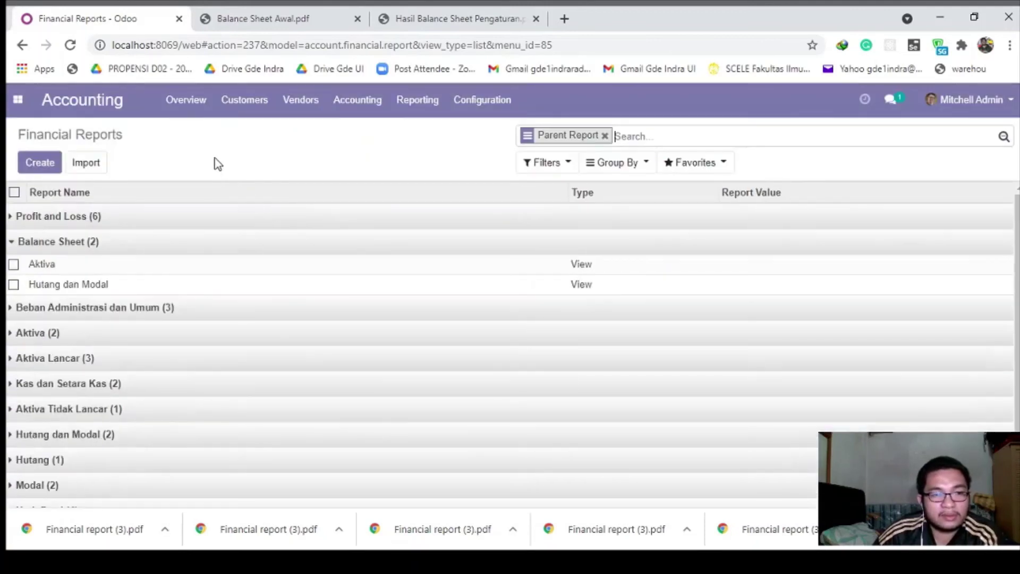
# Print the Balance Sheet report for all posted entries and open it as Penambahan Sequence 20.pdf
pyautogui.click(406, 104)
pyautogui.click(440, 298)
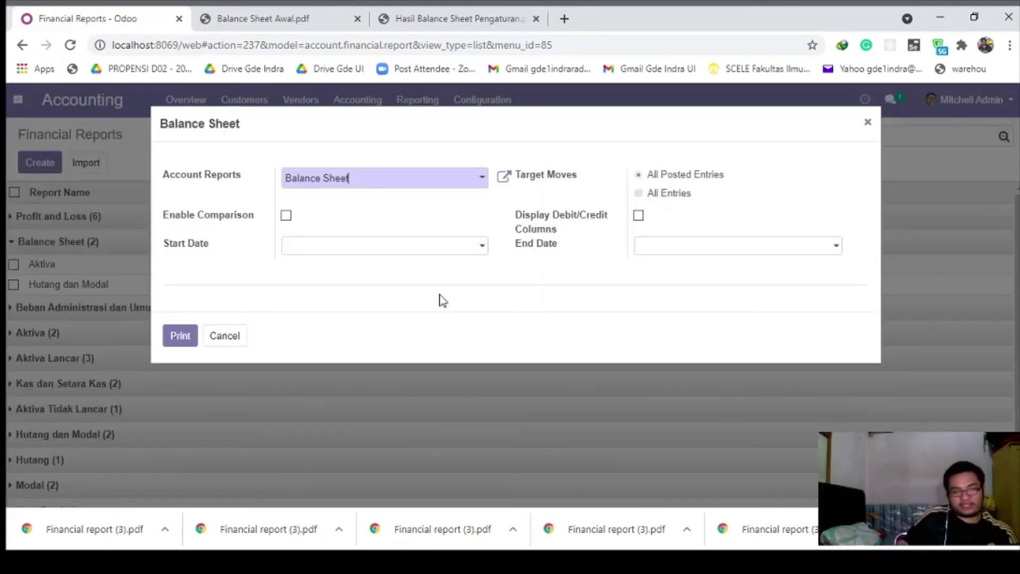
pyautogui.click(179, 331)
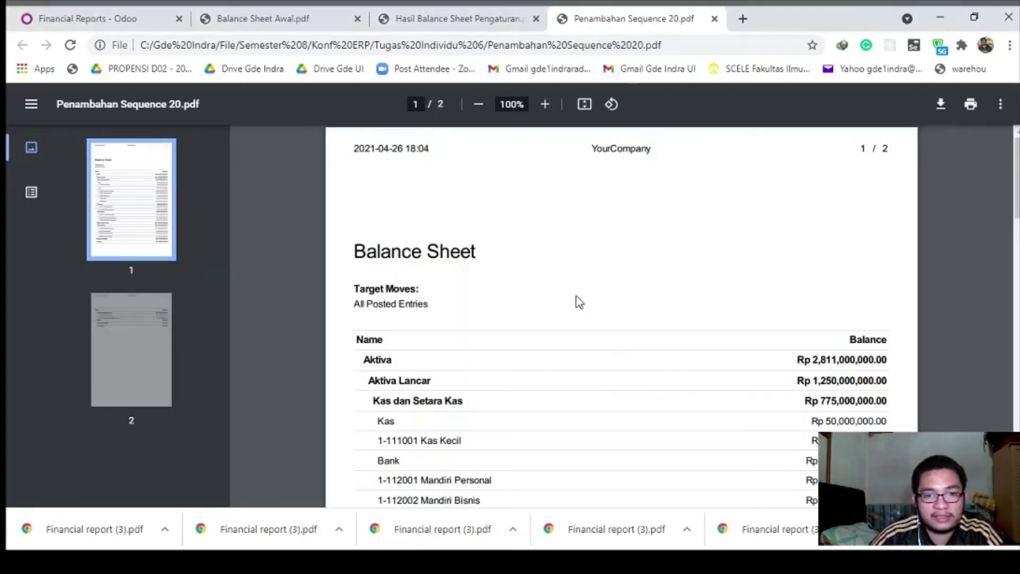
# Examine the Hutang dan Modal section of the printed balance sheet, including Hutang Jangka Pendek, Modal, Cadangan Modal and Laba Rugi
pyautogui.scroll(-4, 577, 301)
pyautogui.scroll(-5, 579, 303)
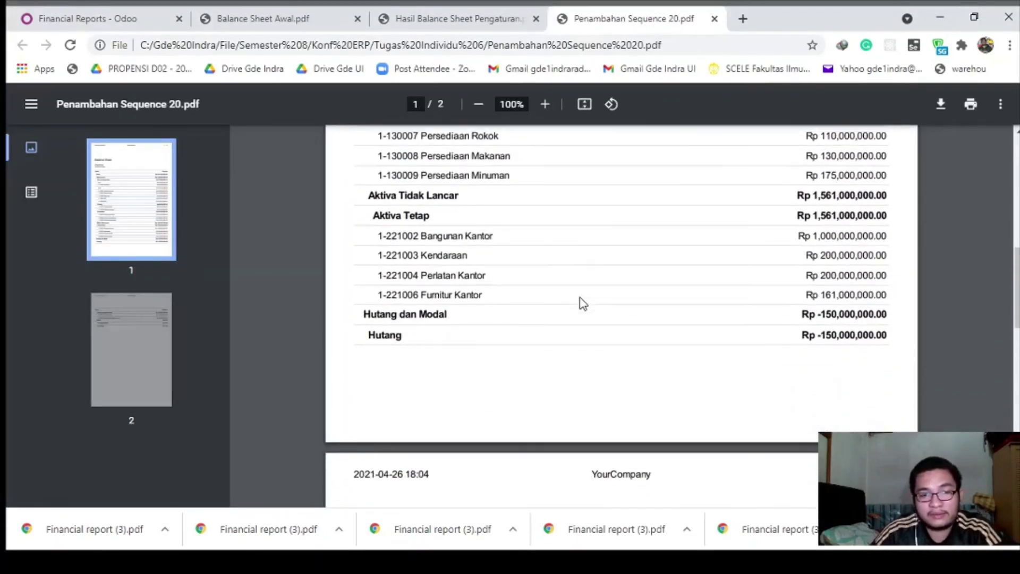
pyautogui.scroll(-1, 581, 303)
pyautogui.scroll(1, 583, 303)
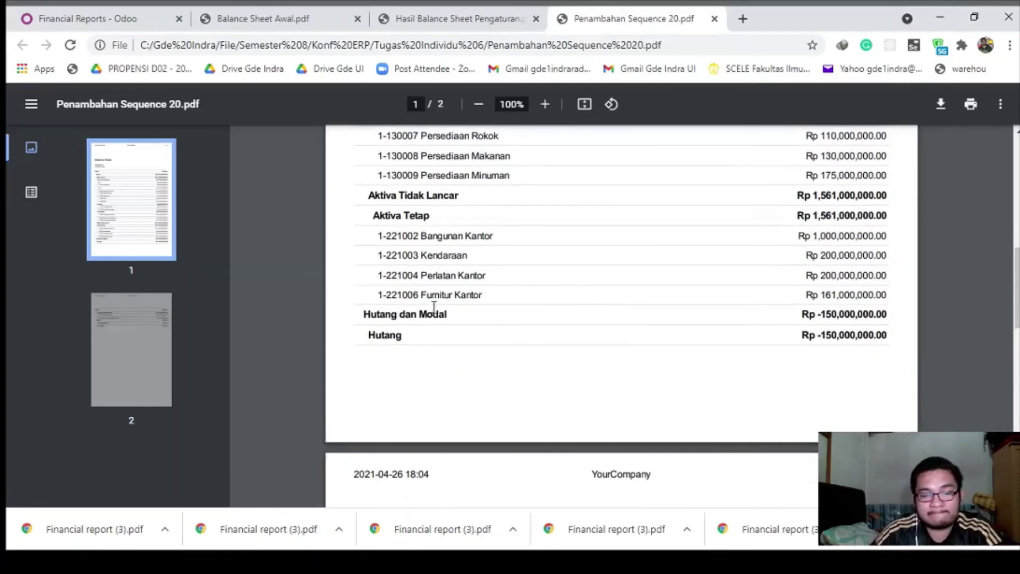
pyautogui.scroll(-1, 409, 311)
pyautogui.scroll(-5, 404, 307)
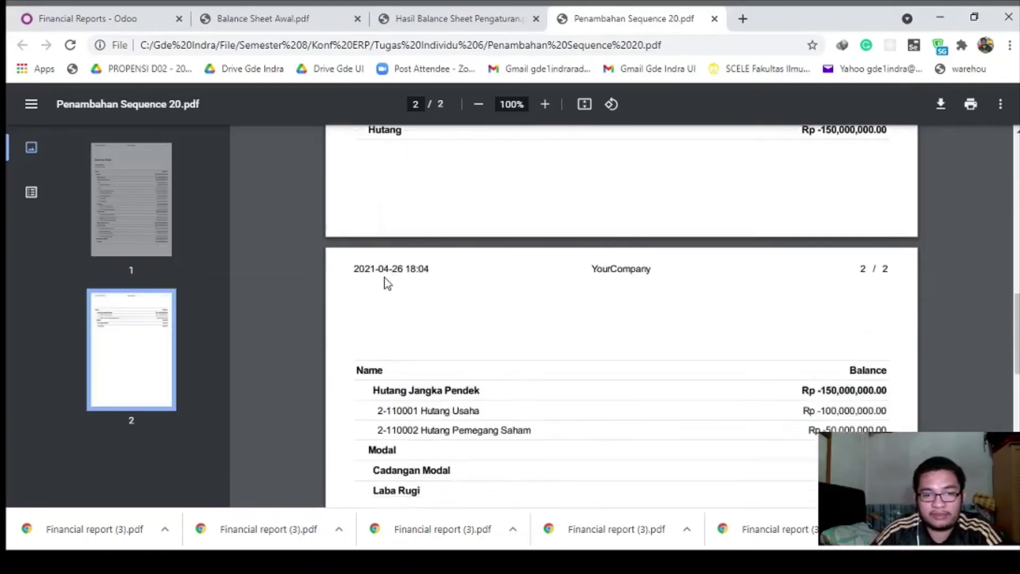
pyautogui.moveTo(374, 297); pyautogui.dragTo(536, 338)
pyautogui.click(427, 357)
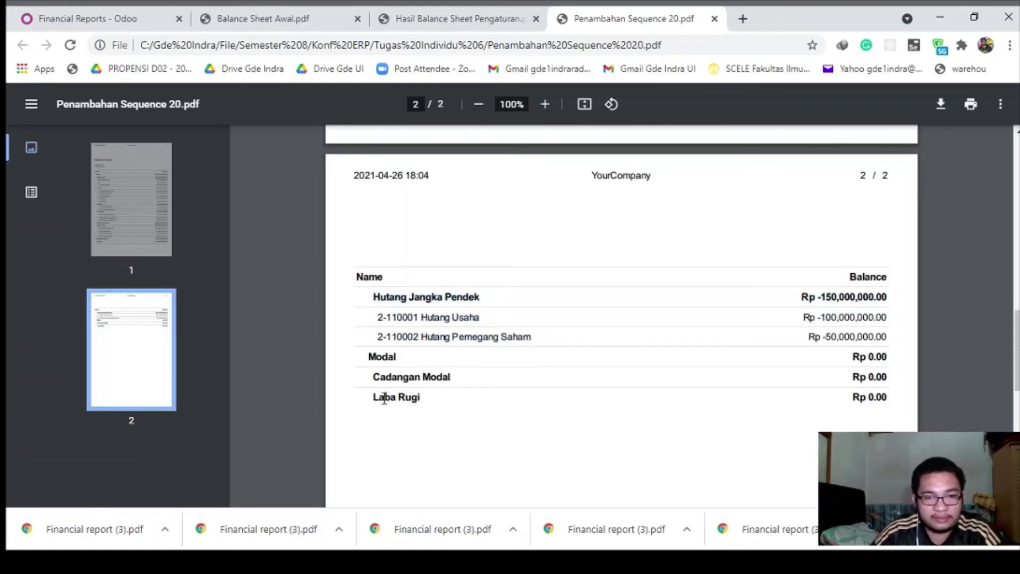
pyautogui.moveTo(373, 397)
pyautogui.mouseDown()
pyautogui.moveTo(425, 405)
pyautogui.moveTo(372, 400)
pyautogui.mouseUp()
pyautogui.click(425, 404)
pyautogui.click(479, 418)
pyautogui.click(791, 562)
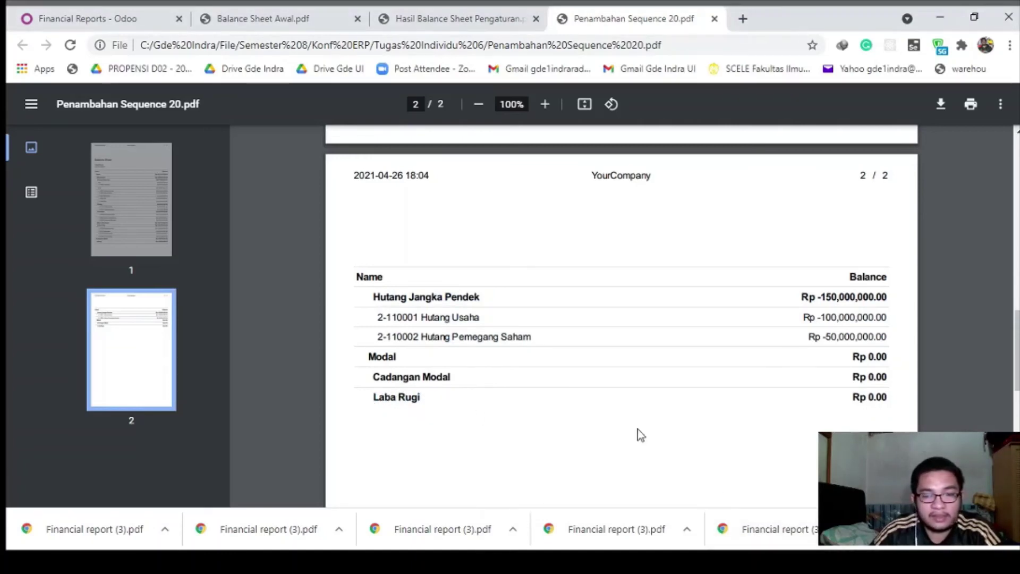
# Review the Aktiva accounts and their balances in the printed balance sheet
pyautogui.scroll(7, 638, 430)
pyautogui.scroll(3, 639, 429)
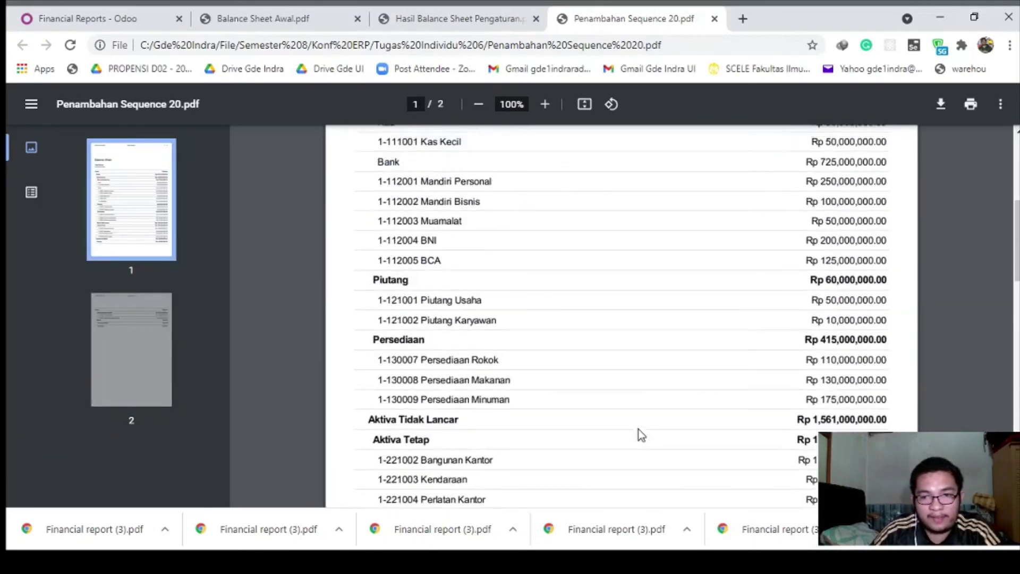
pyautogui.scroll(-1, 626, 428)
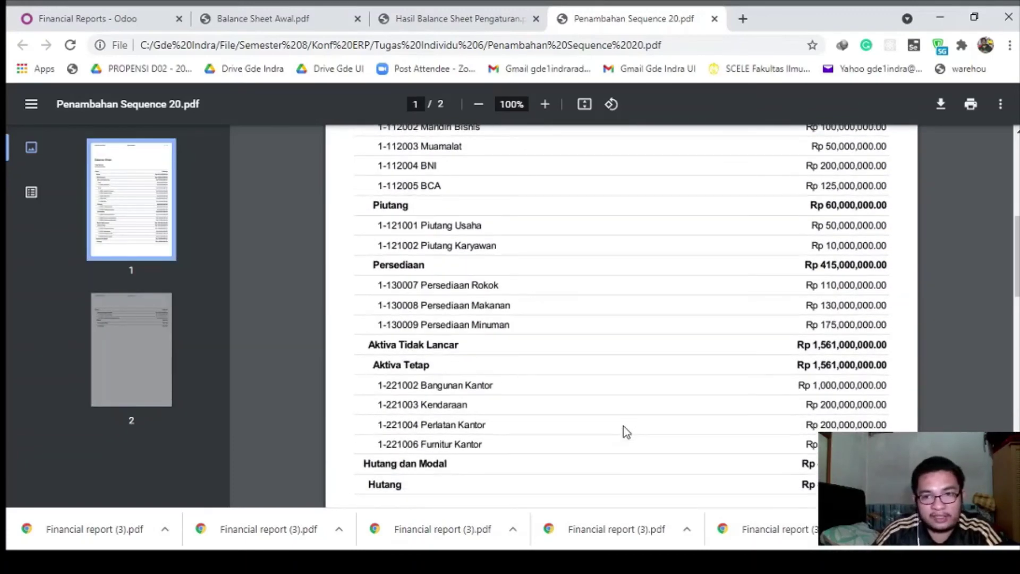
pyautogui.scroll(8, 623, 426)
pyautogui.scroll(-11, 625, 429)
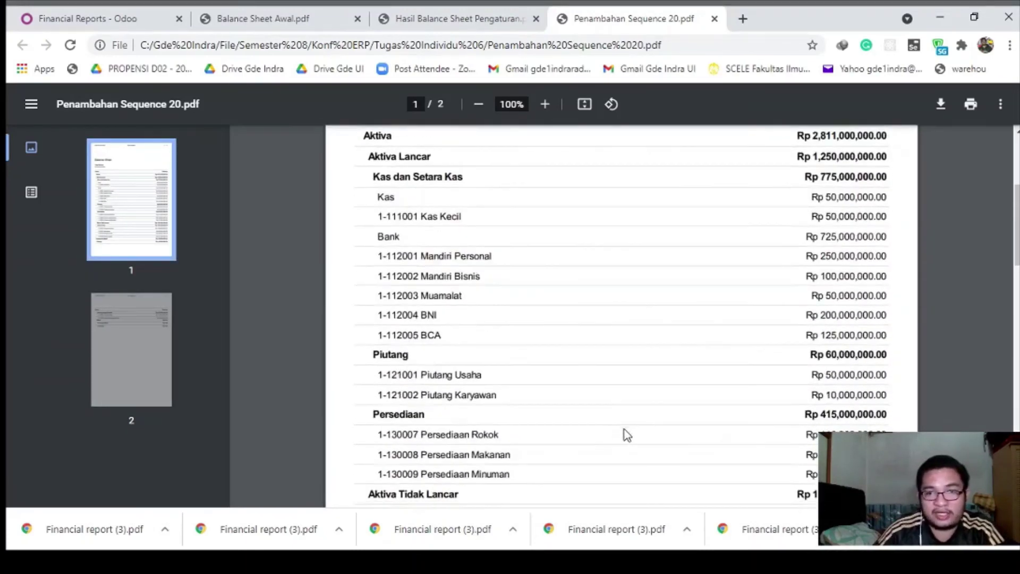
pyautogui.scroll(-4, 624, 433)
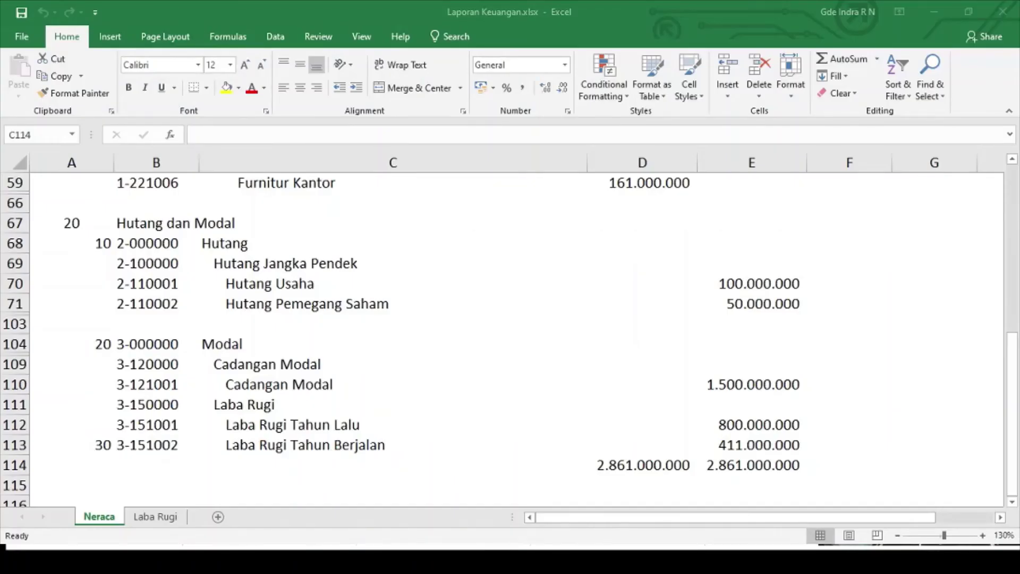
# Compare the debit and credit columns in the Neraca sheet of Laporan Keuangan.xlsx in Excel with the printed balance sheet PDF
pyautogui.scroll(15, 643, 388)
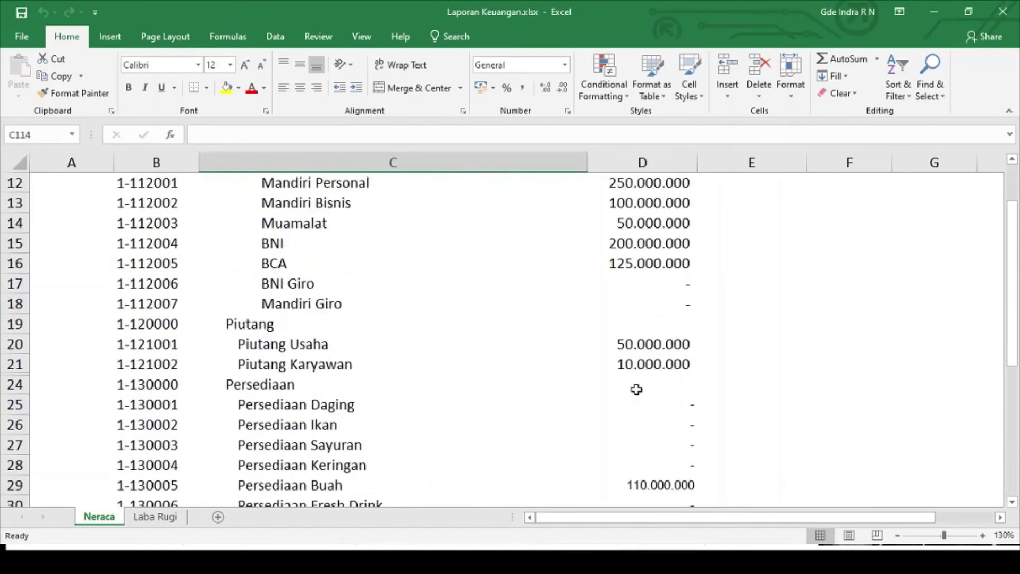
pyautogui.scroll(3, 637, 389)
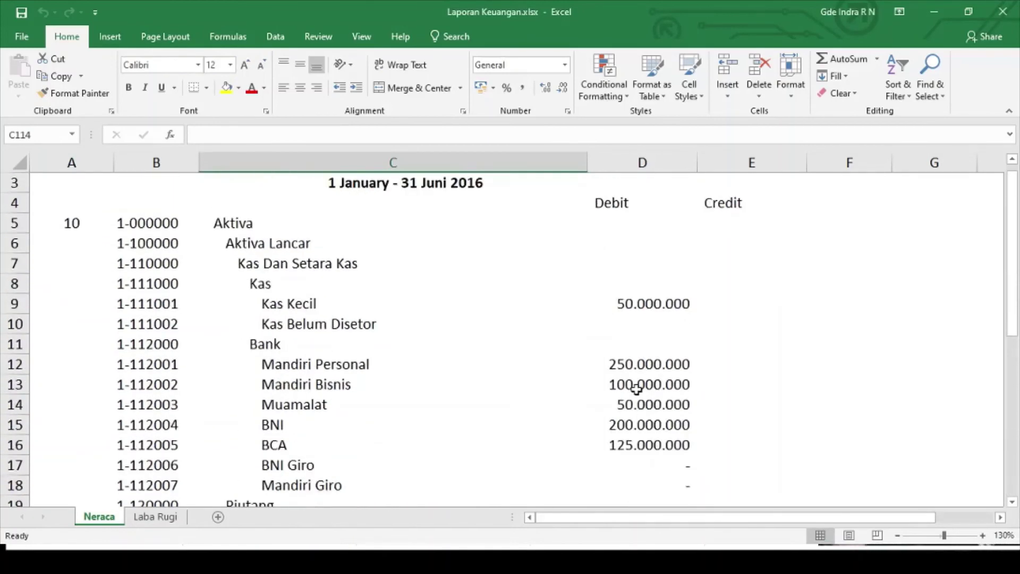
pyautogui.scroll(-7, 686, 327)
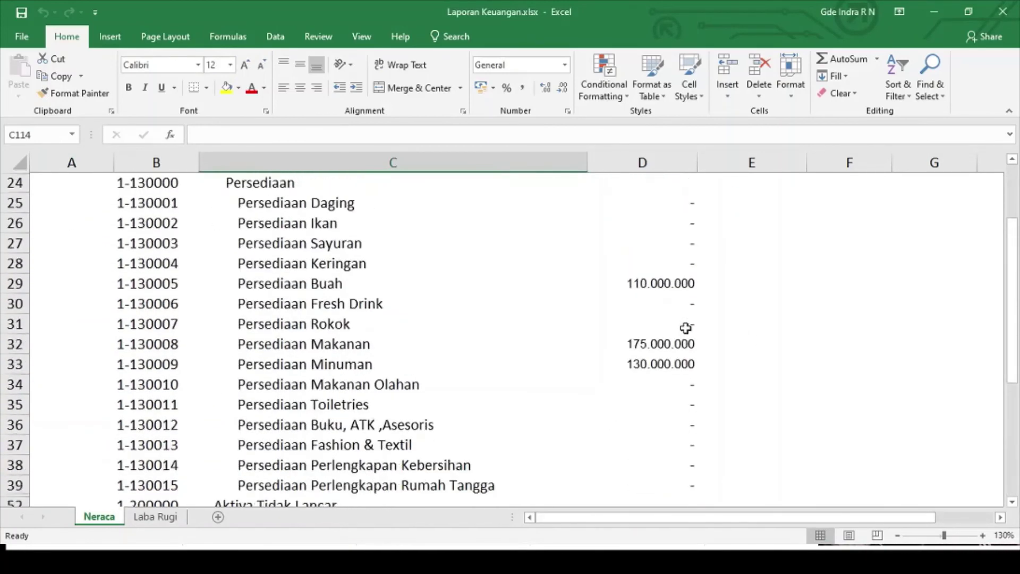
pyautogui.scroll(-9, 686, 328)
pyautogui.scroll(3, 685, 328)
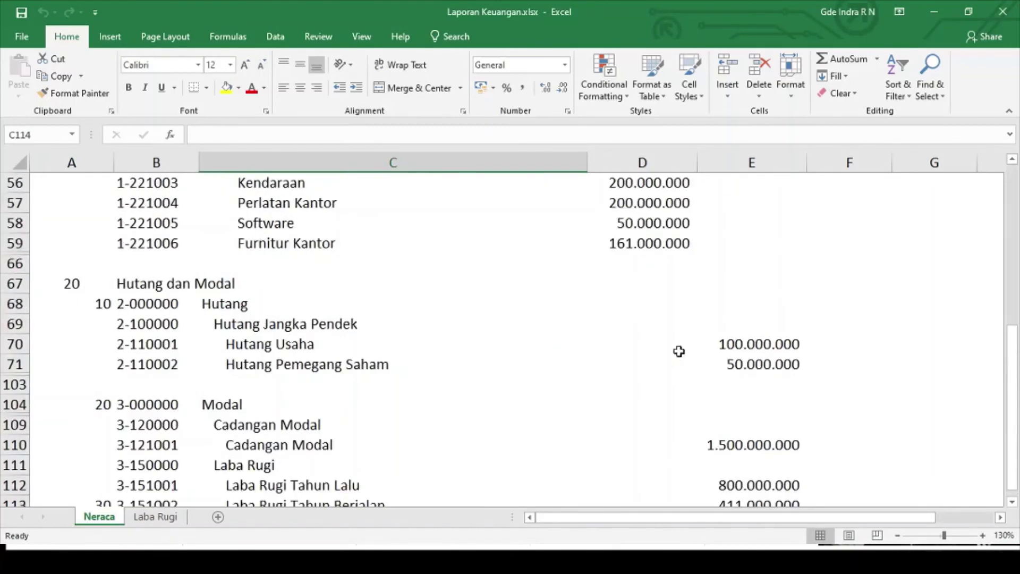
pyautogui.scroll(15, 677, 356)
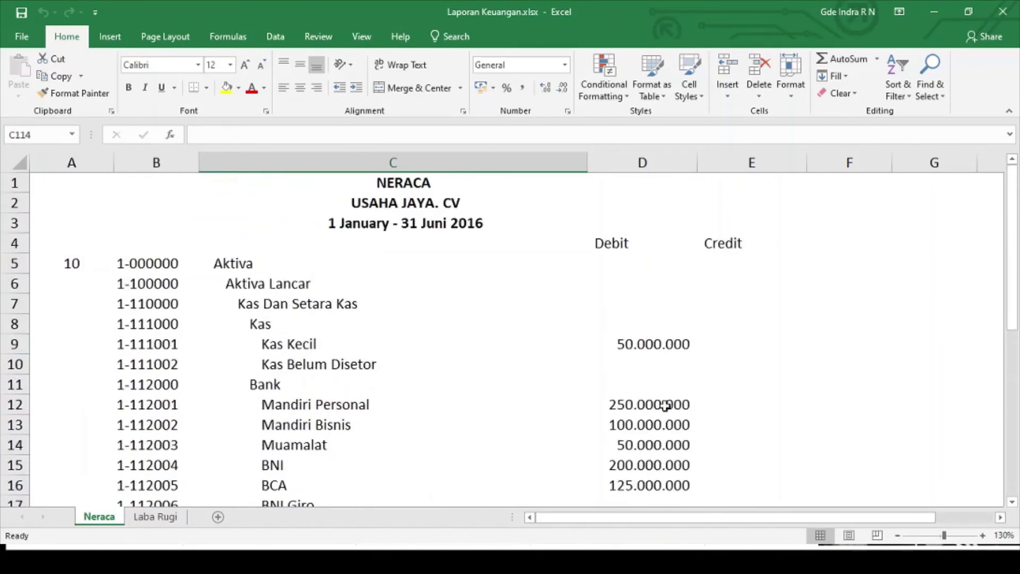
pyautogui.scroll(-1, 665, 391)
pyautogui.scroll(1, 665, 388)
pyautogui.hotkey('alt', 'Tab')
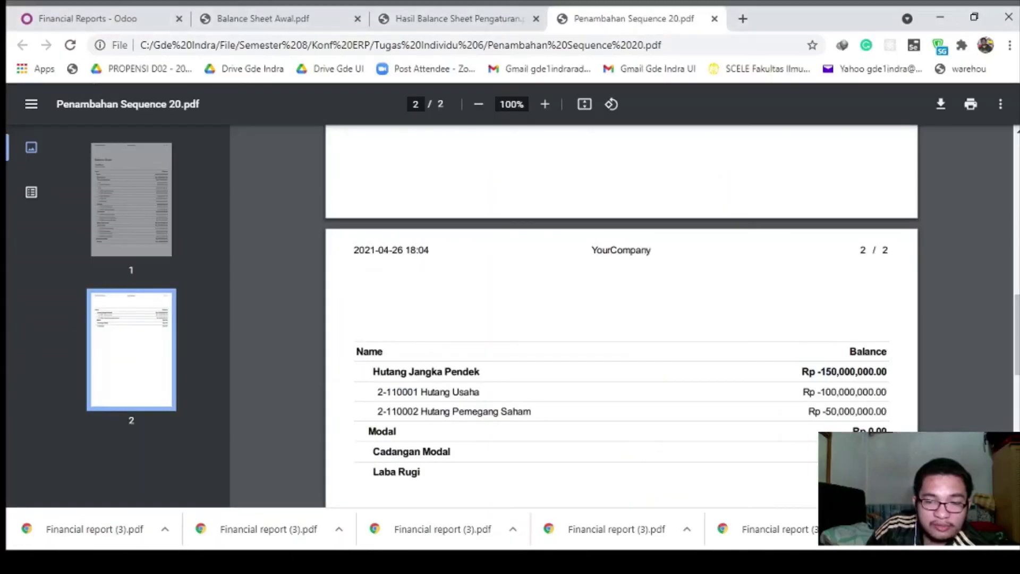
pyautogui.scroll(-1, 541, 432)
pyautogui.scroll(10, 563, 409)
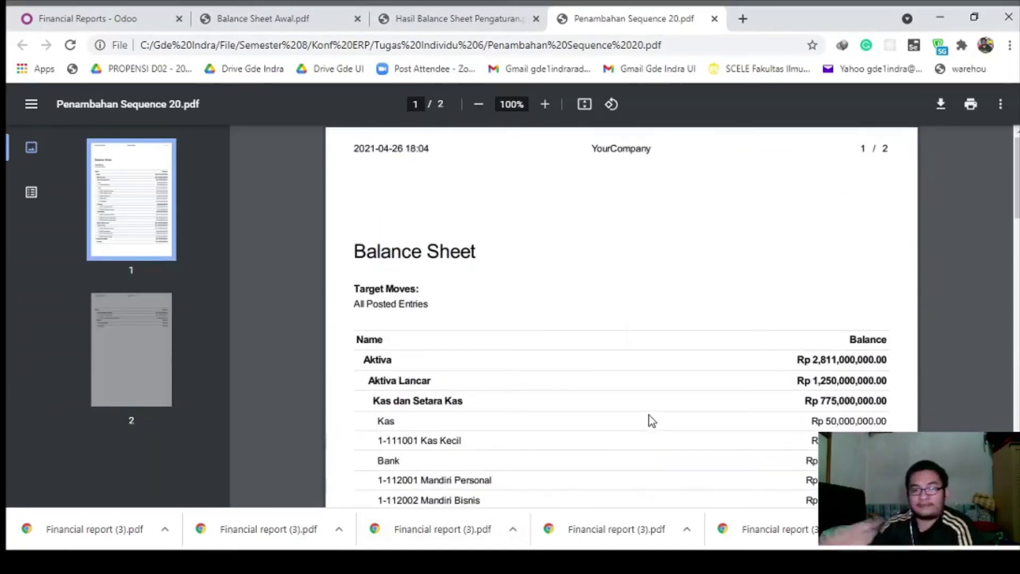
pyautogui.click(823, 561)
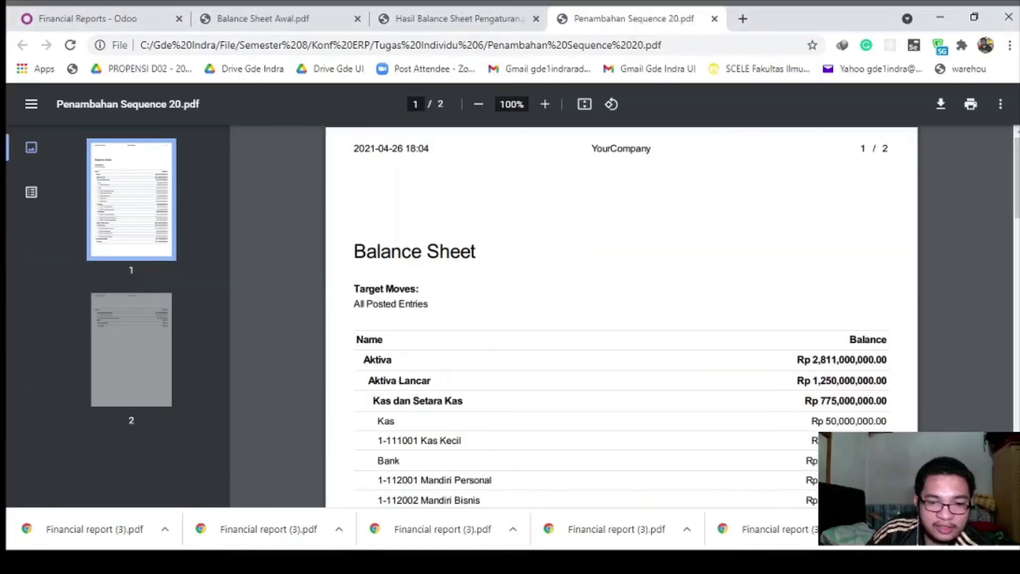
# In Odoo, print the Balance Sheet with debit and credit columns displayed and open it as Balance Sheet Debit Credit.pdf
pyautogui.click(134, 13)
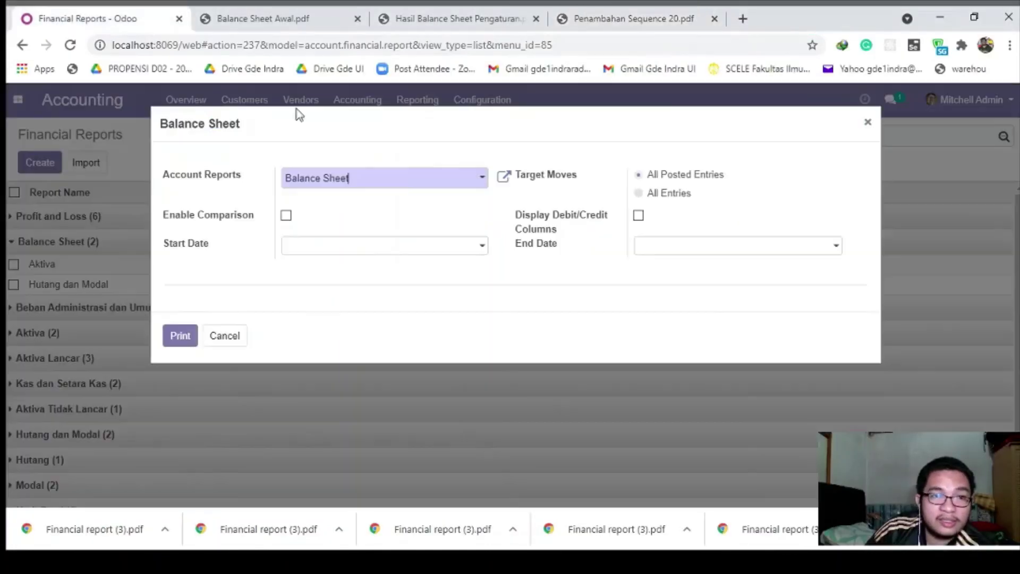
pyautogui.click(224, 335)
pyautogui.click(418, 99)
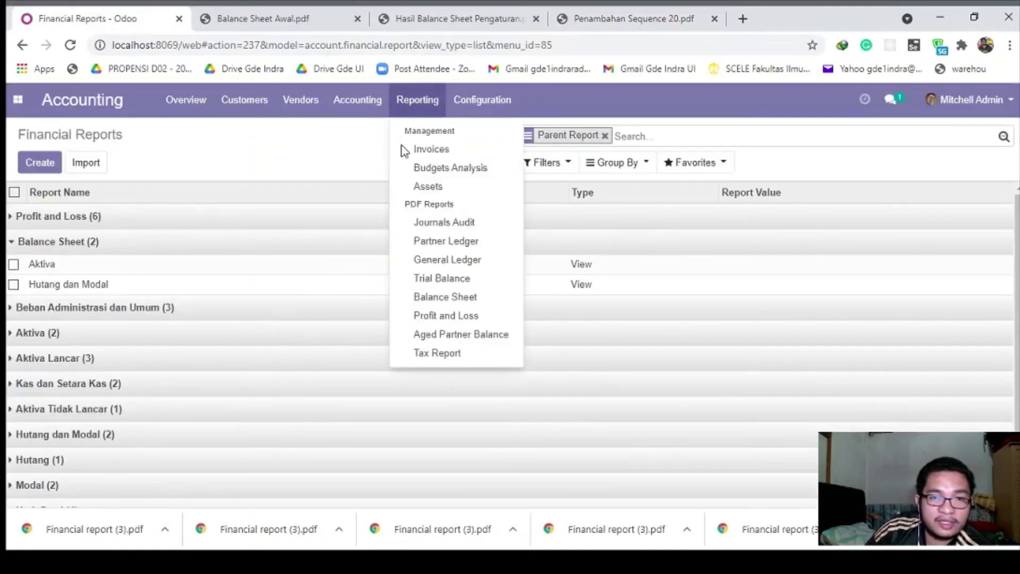
pyautogui.click(435, 302)
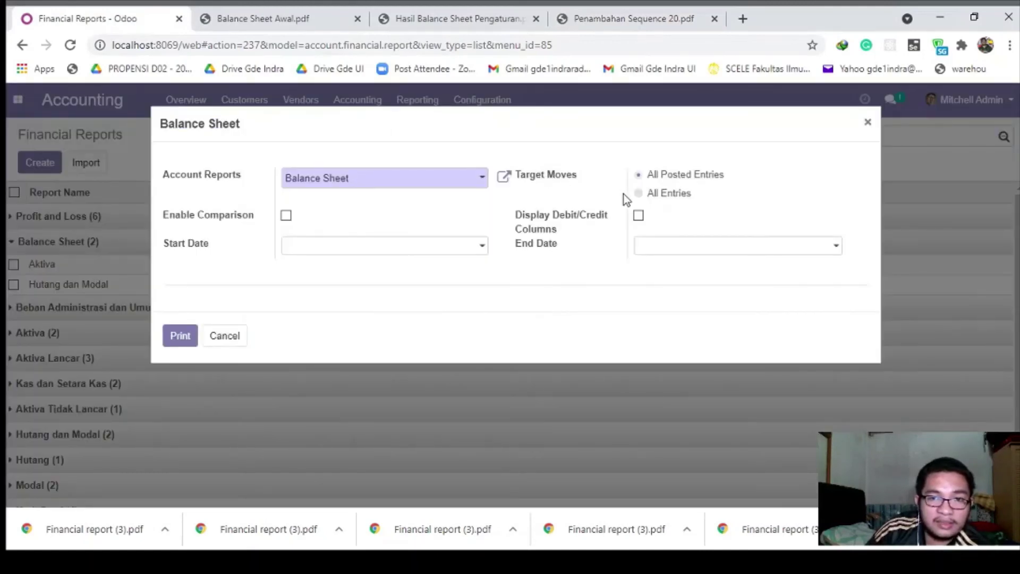
pyautogui.click(638, 215)
pyautogui.click(181, 337)
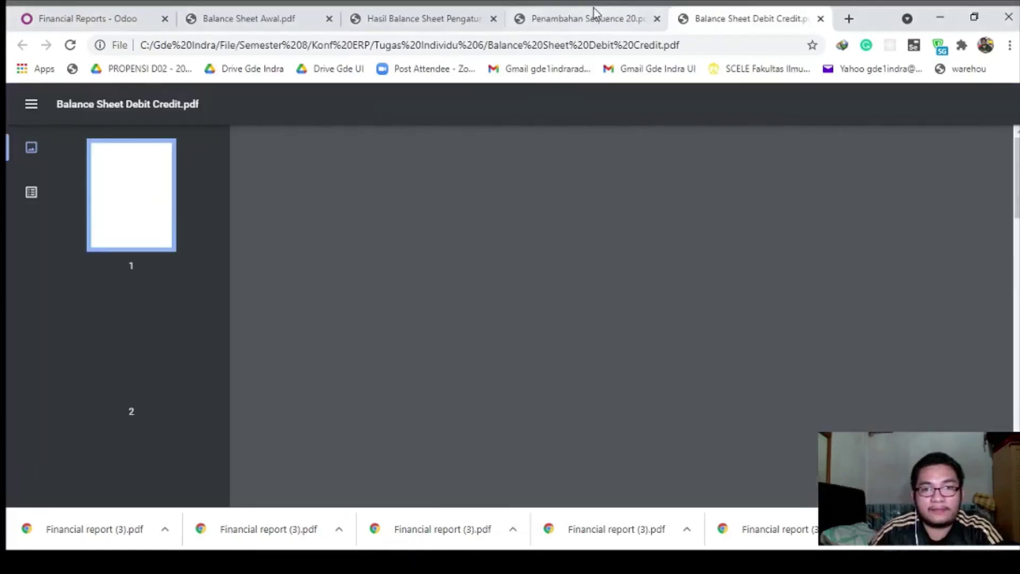
# Close Penambahan Sequence 20.pdf and examine the Aktiva hierarchy in Balance Sheet Debit Credit.pdf, from Aktiva Lancar to Aktiva Tetap
pyautogui.click(592, 16)
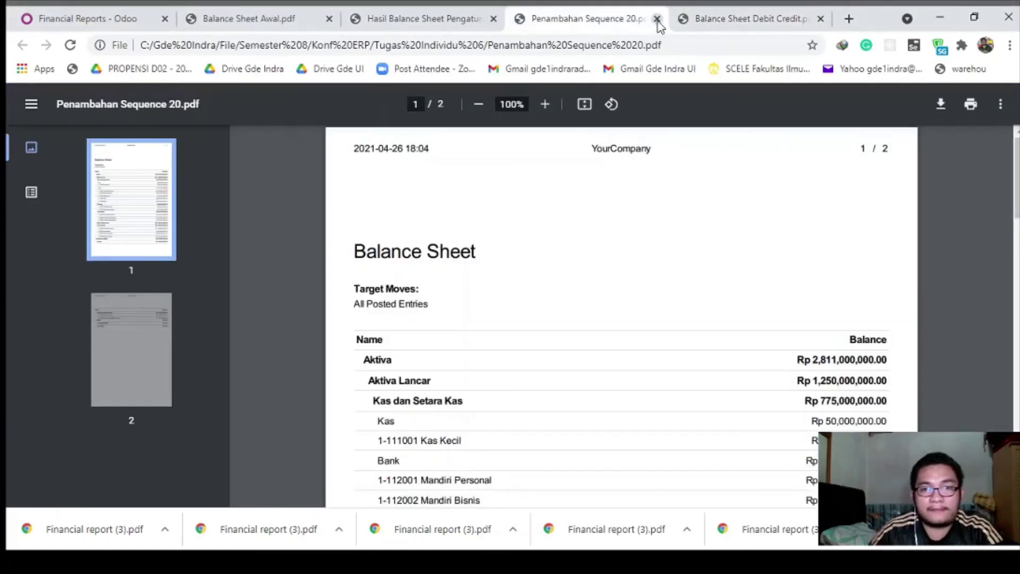
pyautogui.click(658, 19)
pyautogui.scroll(-2, 608, 336)
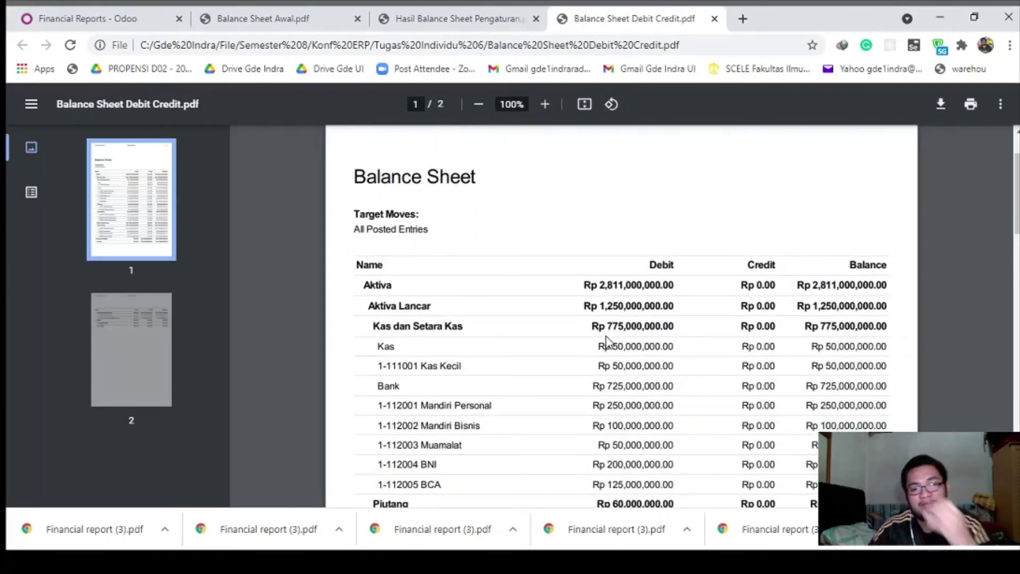
pyautogui.scroll(-2, 608, 342)
pyautogui.scroll(-2, 608, 340)
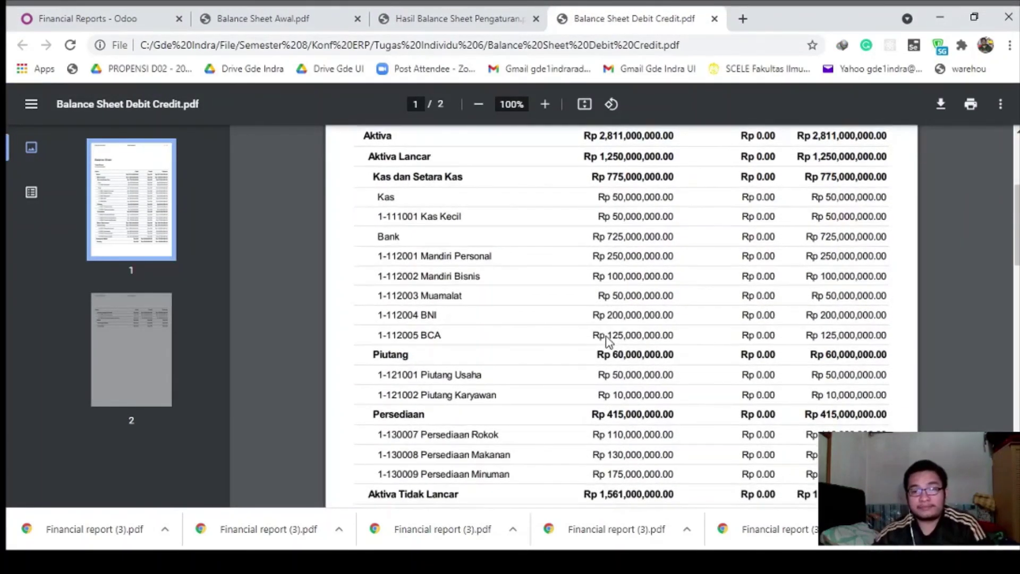
pyautogui.scroll(2, 609, 340)
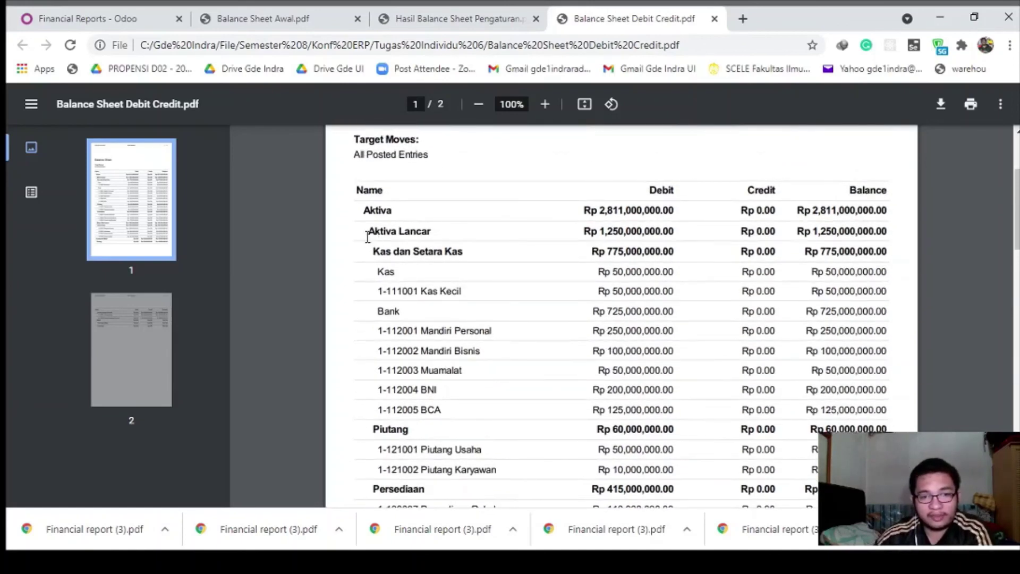
pyautogui.scroll(-2, 377, 418)
pyautogui.scroll(-2, 377, 409)
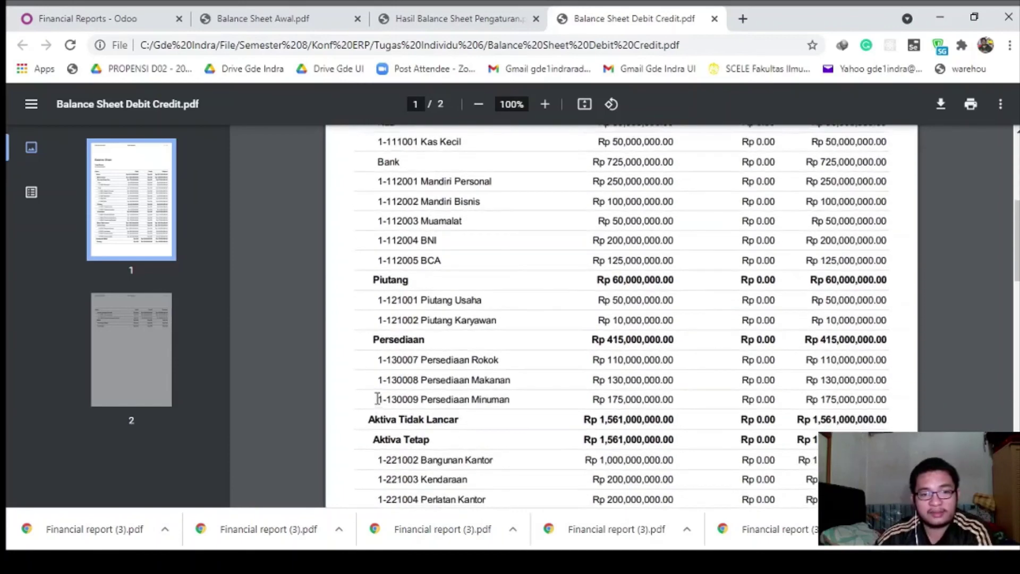
pyautogui.scroll(1, 376, 399)
pyautogui.scroll(-3, 376, 388)
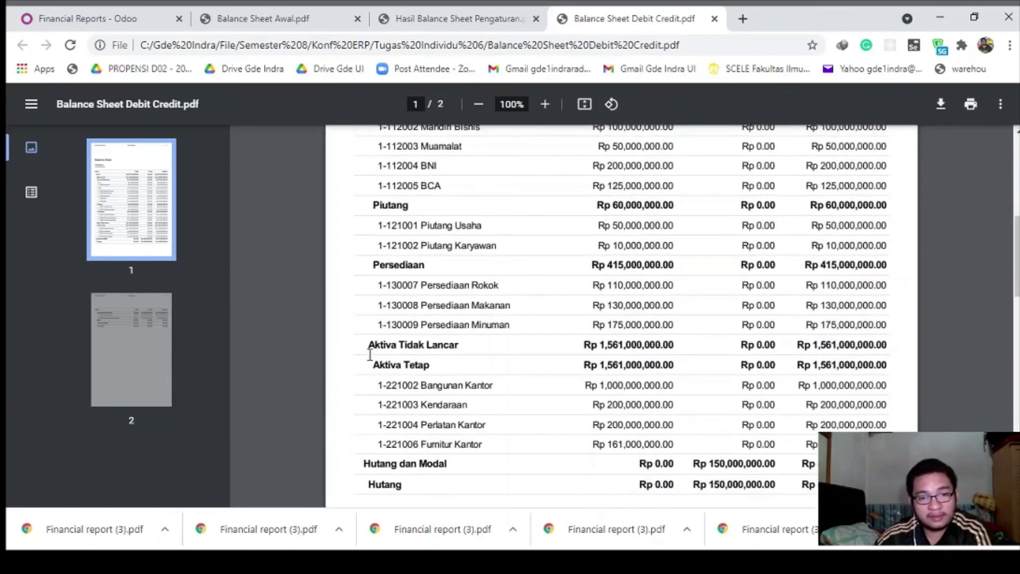
pyautogui.scroll(2, 370, 349)
pyautogui.scroll(-2, 368, 352)
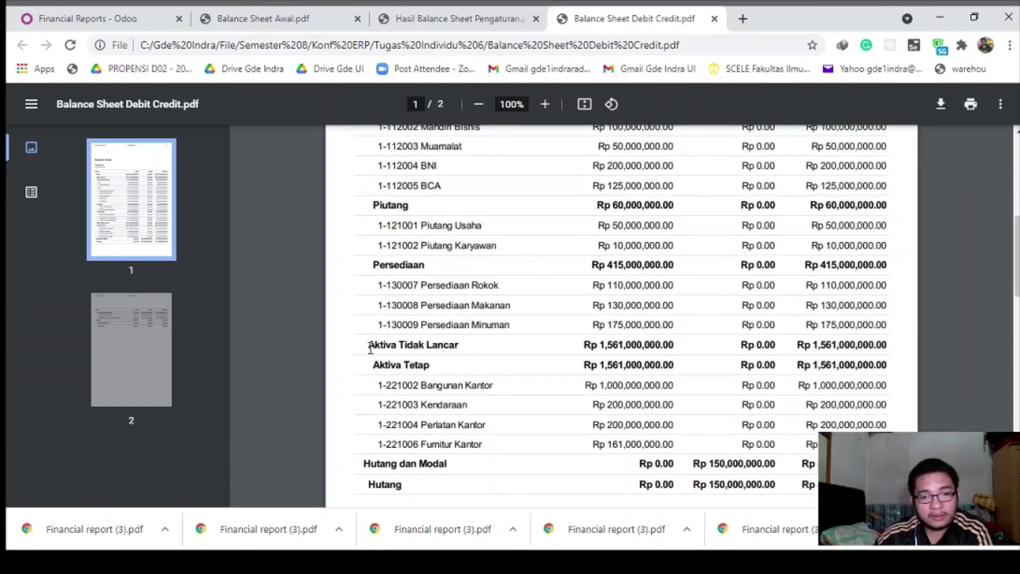
# Compare the Debit, Credit and Balance columns of the Aktiva accounts with those of Hutang dan Modal
pyautogui.scroll(4, 371, 348)
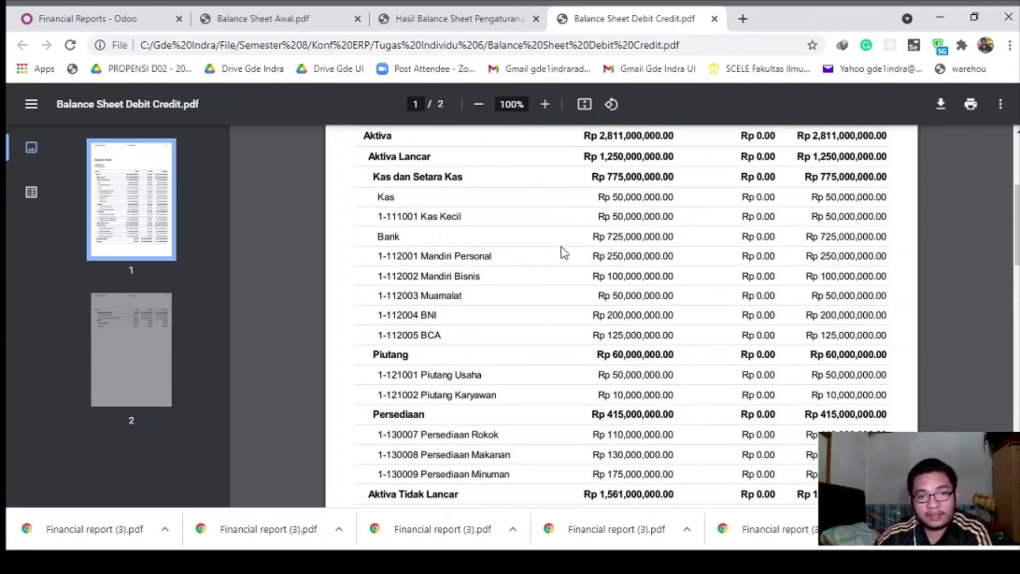
pyautogui.scroll(2, 598, 234)
pyautogui.scroll(-8, 601, 234)
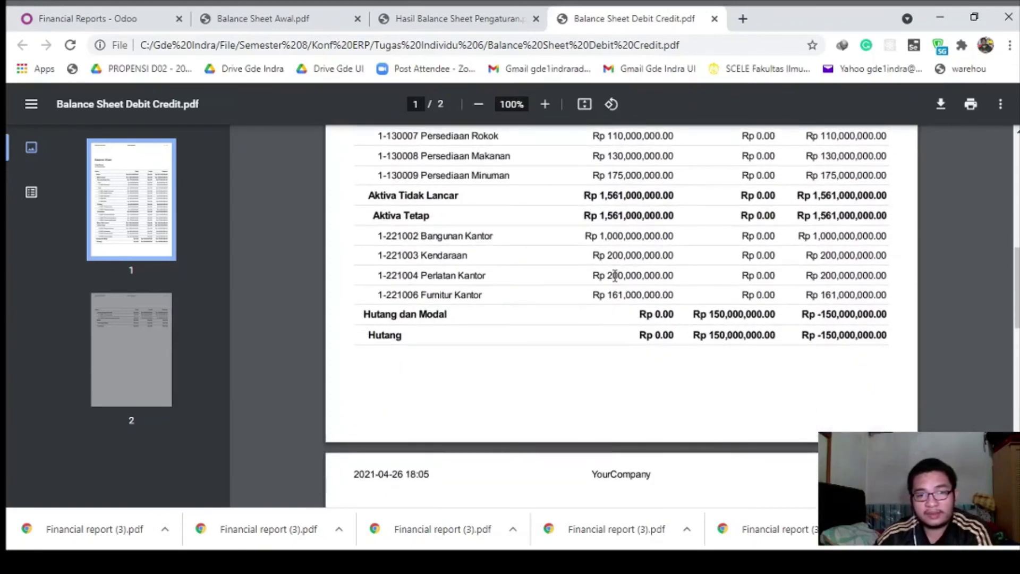
pyautogui.scroll(8, 812, 325)
pyautogui.scroll(5, 813, 325)
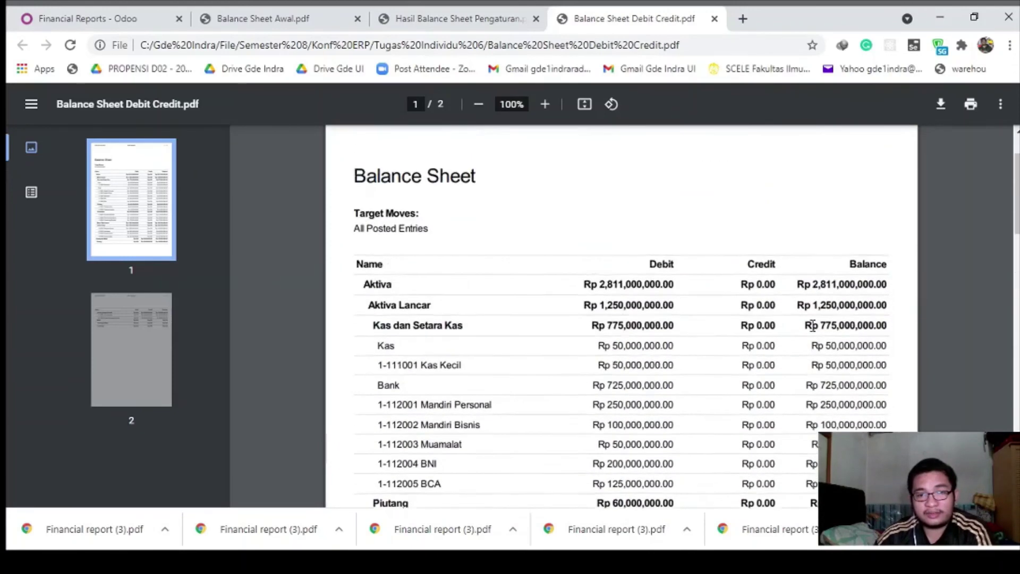
pyautogui.scroll(-15, 812, 326)
pyautogui.scroll(-3, 812, 328)
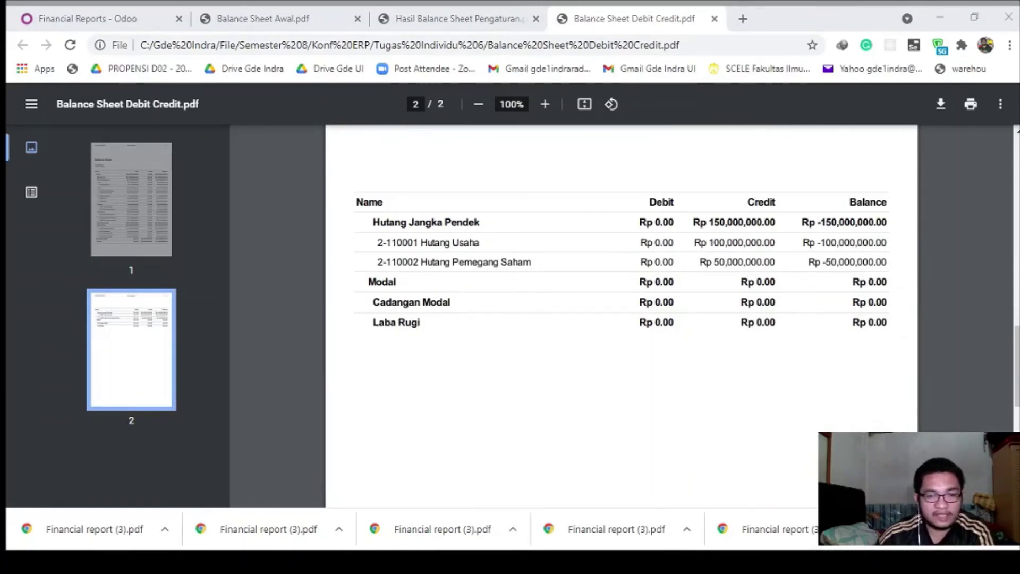
pyautogui.click(603, 432)
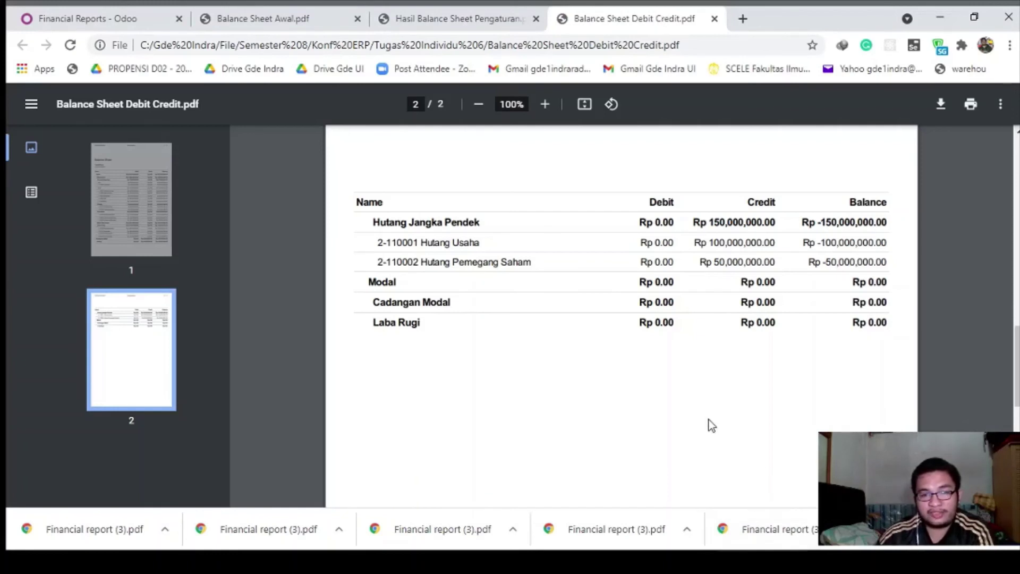
pyautogui.scroll(3, 712, 425)
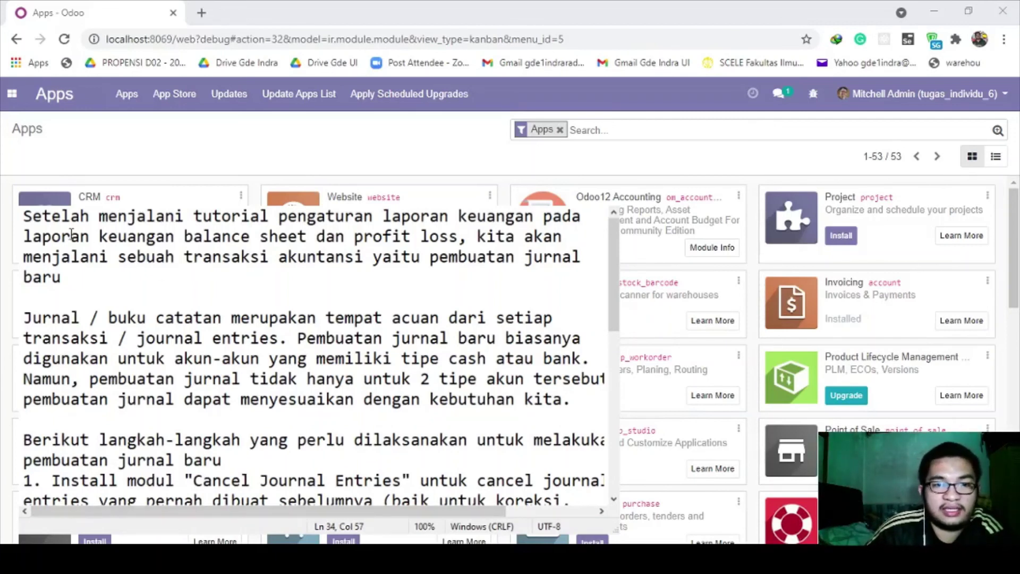
# Read the introduction in the text notes on what a journal is and which account types need a new one
pyautogui.moveTo(24, 216); pyautogui.dragTo(128, 276)
pyautogui.click(127, 277)
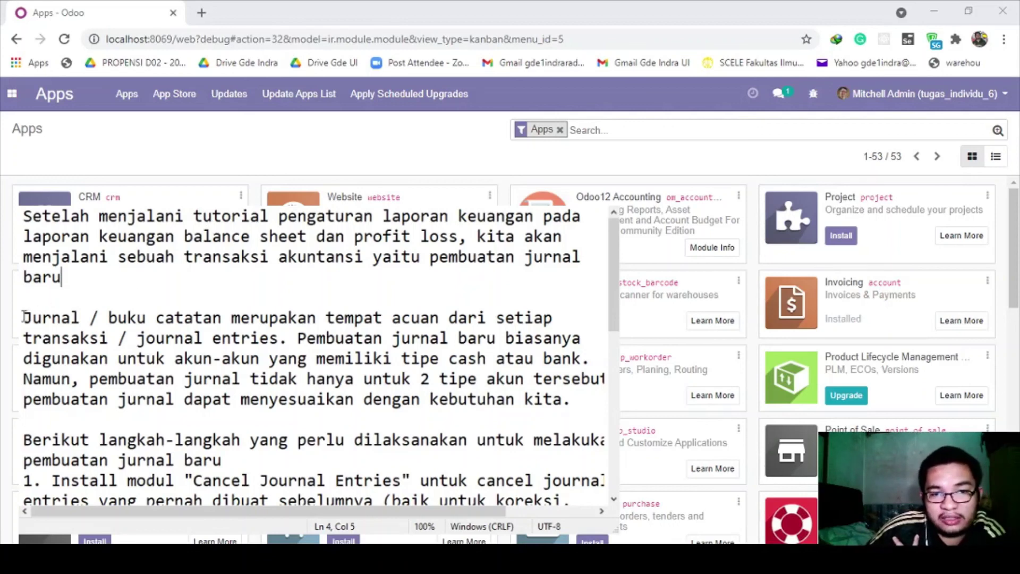
pyautogui.moveTo(23, 318); pyautogui.dragTo(269, 318)
pyautogui.moveTo(334, 319); pyautogui.dragTo(282, 340)
pyautogui.click(281, 340)
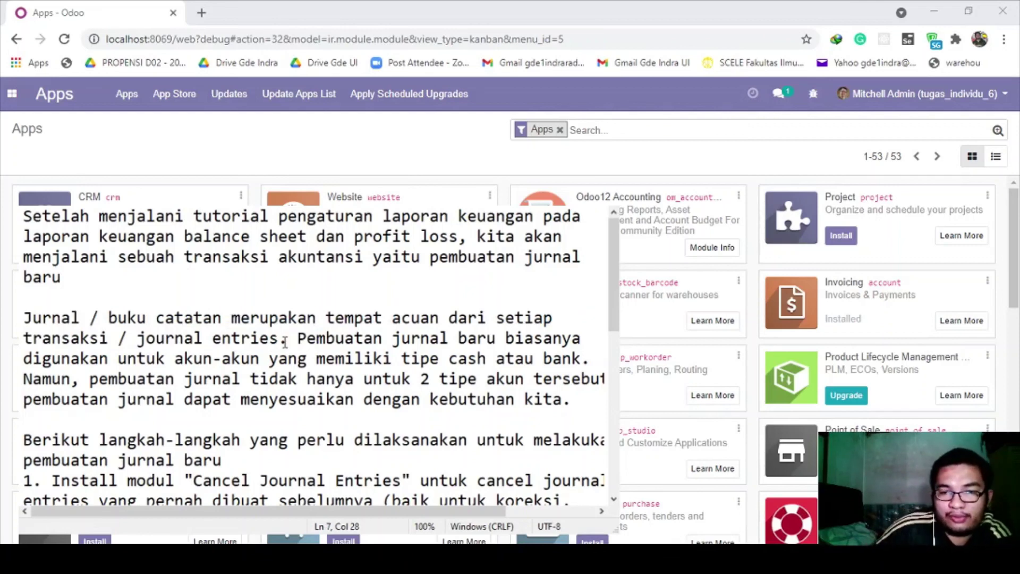
pyautogui.moveTo(390, 359); pyautogui.dragTo(512, 359)
pyautogui.click(269, 378)
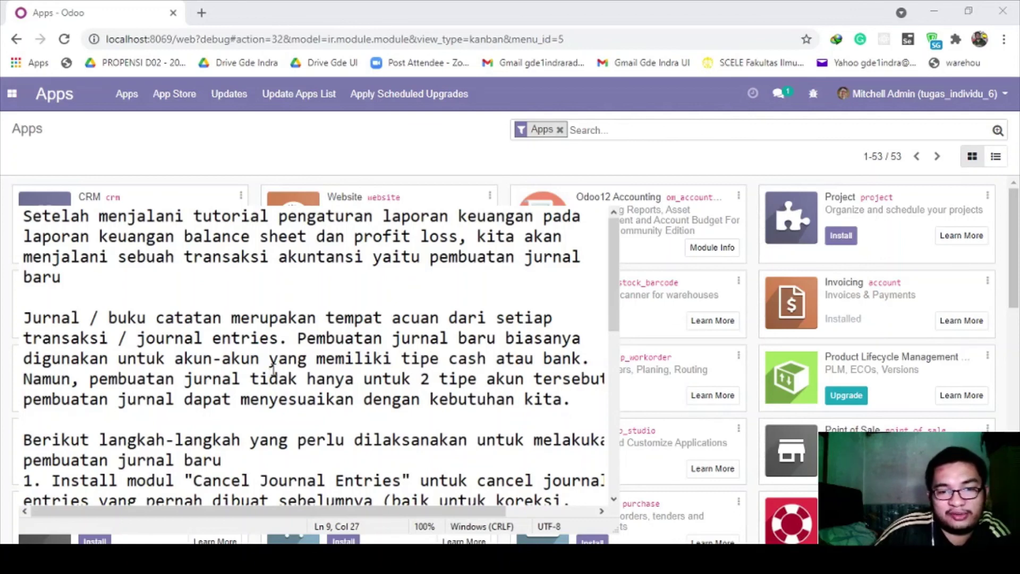
# Read the heading of the journal creation steps and why the "Cancel Journal Entries" module has to be installed
pyautogui.scroll(-1, 273, 369)
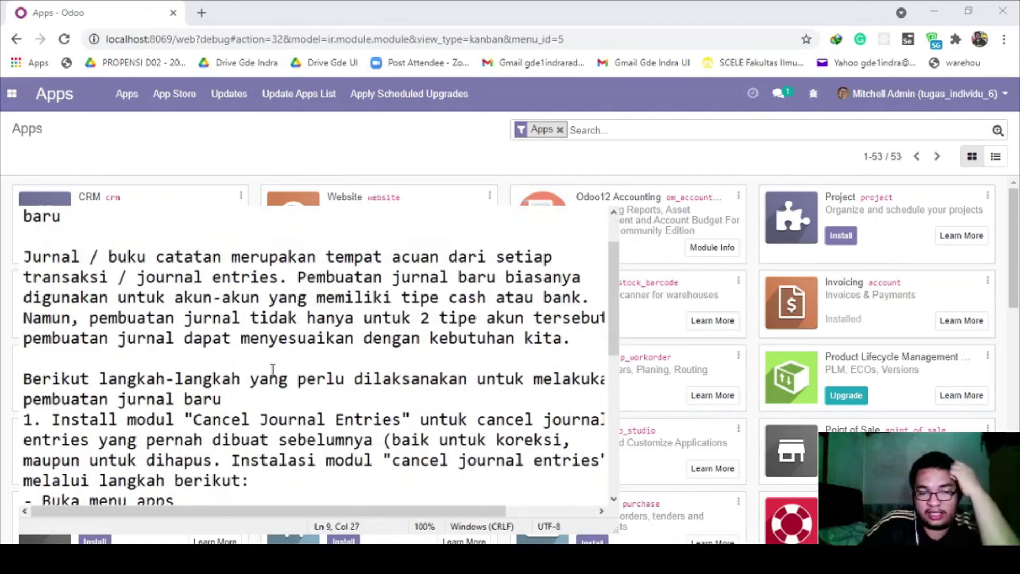
pyautogui.moveTo(25, 378); pyautogui.dragTo(216, 398)
pyautogui.click(253, 396)
pyautogui.scroll(-1, 223, 393)
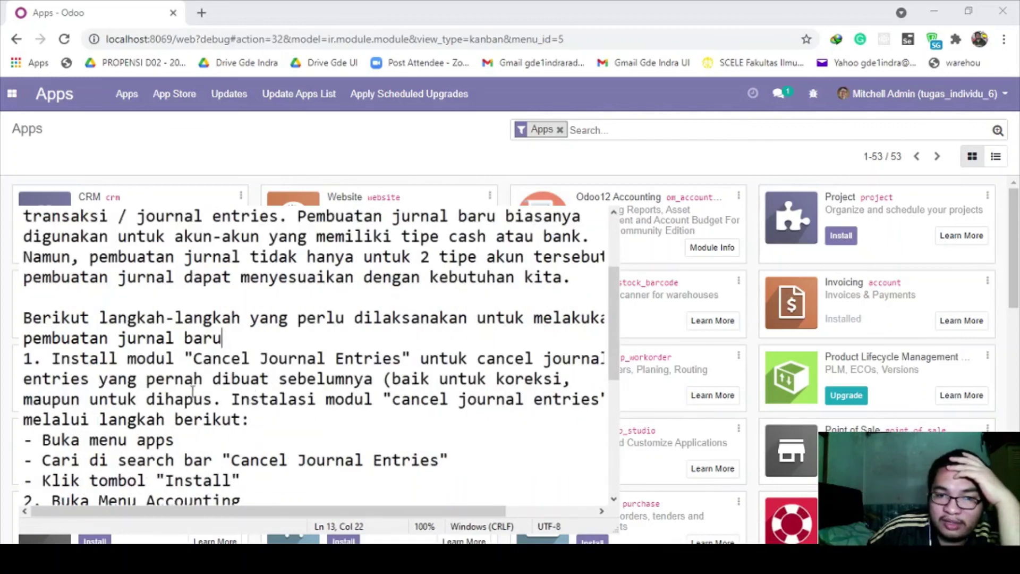
pyautogui.moveTo(51, 359); pyautogui.dragTo(410, 359)
pyautogui.click(410, 359)
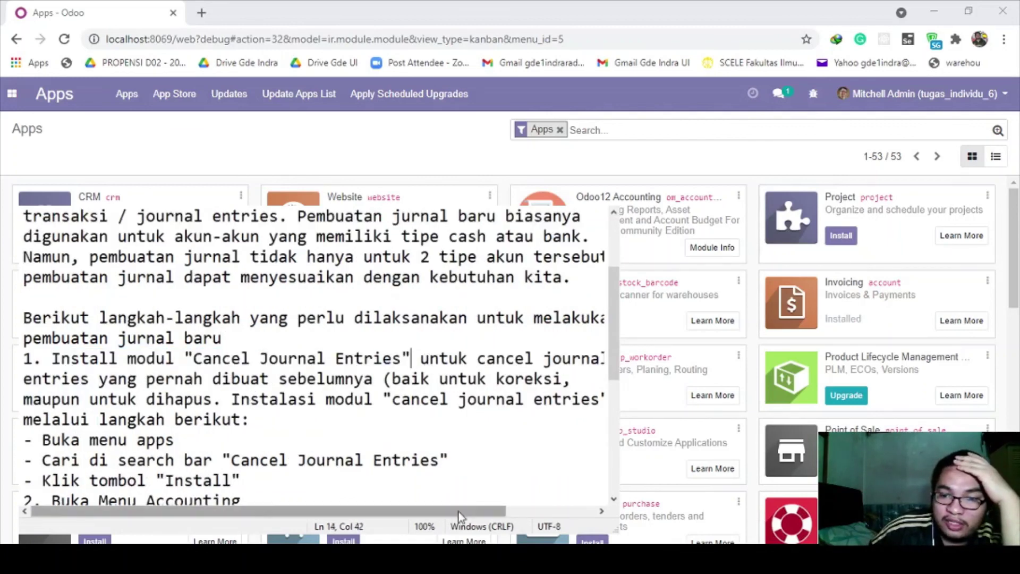
pyautogui.moveTo(459, 515)
pyautogui.mouseDown()
pyautogui.moveTo(485, 516)
pyautogui.moveTo(458, 515)
pyautogui.mouseUp()
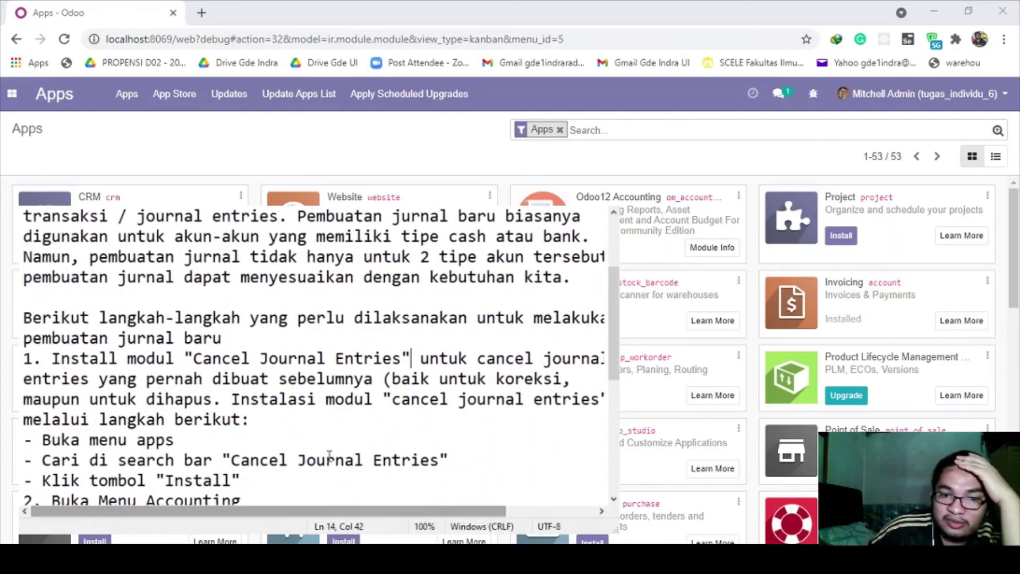
pyautogui.click(222, 378)
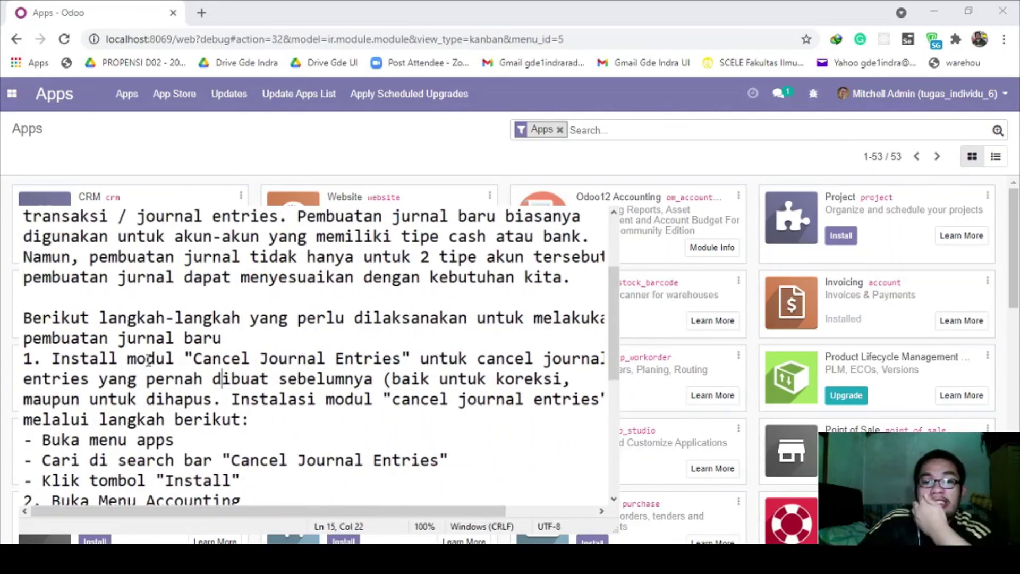
# Insert the missing closing parenthesis after "maupun untuk dihapus" in step 1 of the notes
pyautogui.moveTo(22, 399); pyautogui.dragTo(213, 399)
pyautogui.click(212, 400)
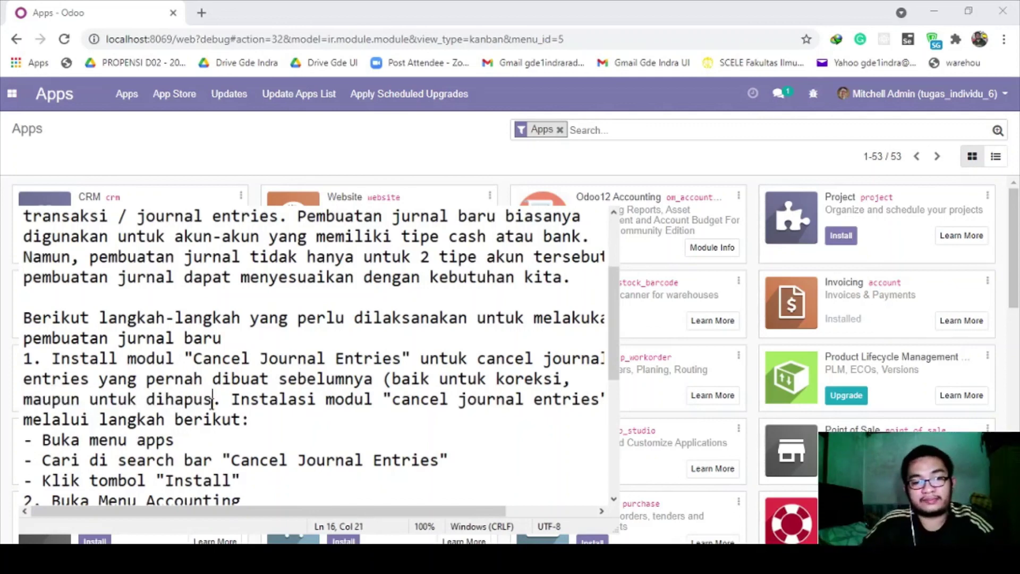
pyautogui.write(')')
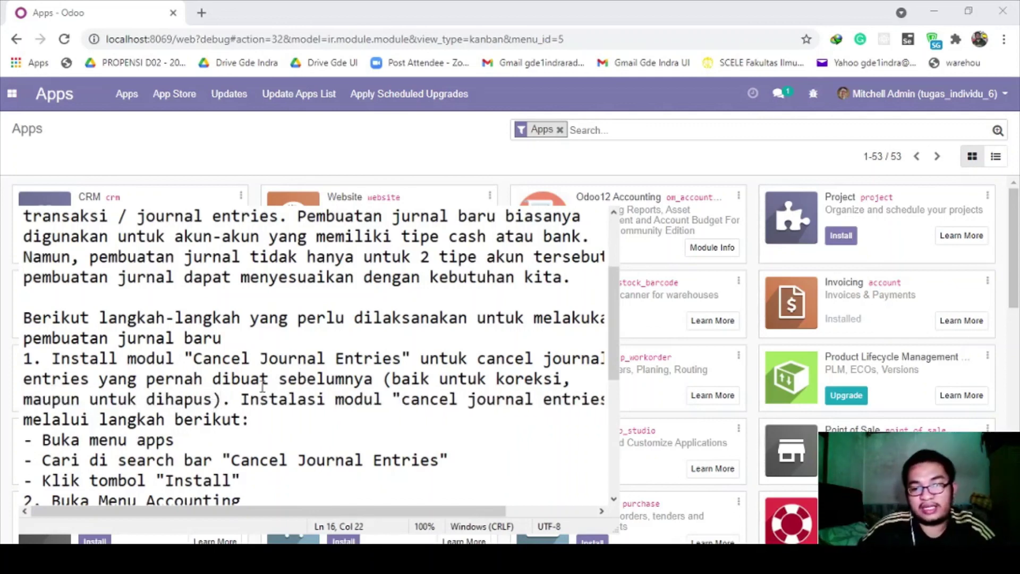
# Read the notes' instructions for finding and installing the "Cancel Journal Entries" module through the Apps menu
pyautogui.moveTo(302, 512); pyautogui.dragTo(265, 515)
pyautogui.click(241, 420)
pyautogui.scroll(-1, 240, 419)
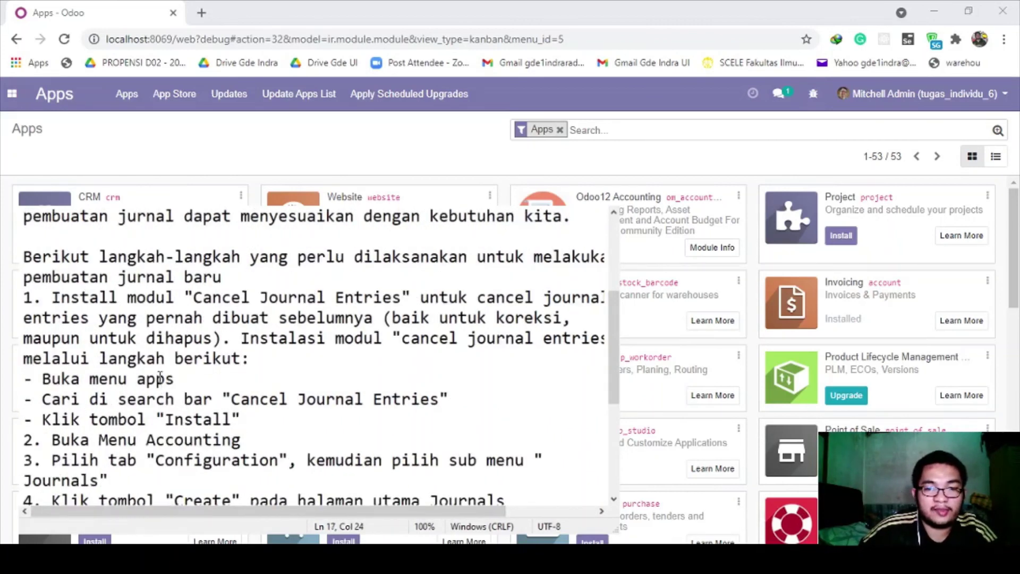
pyautogui.click(175, 378)
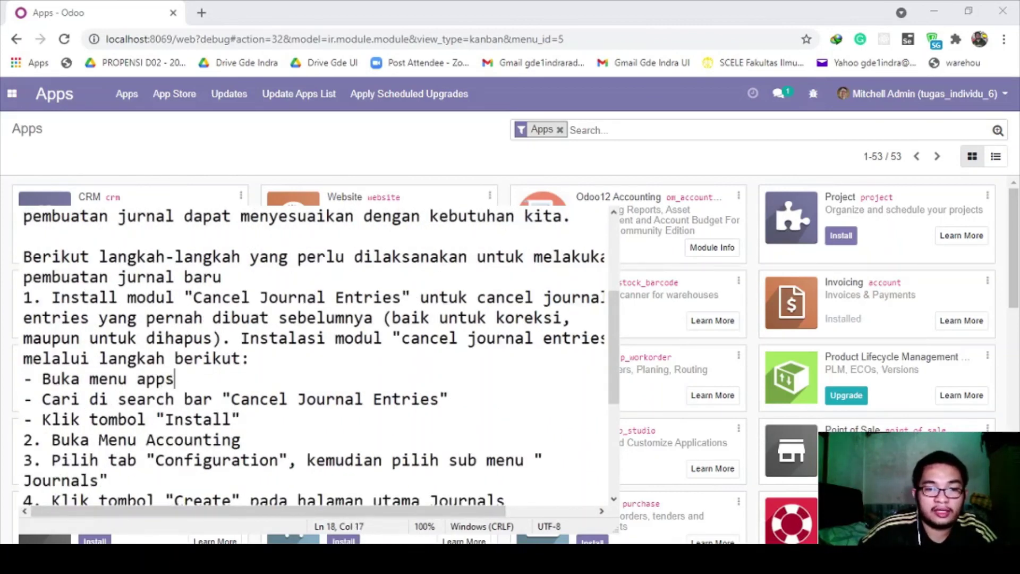
pyautogui.hotkey('alt', 'Tab')
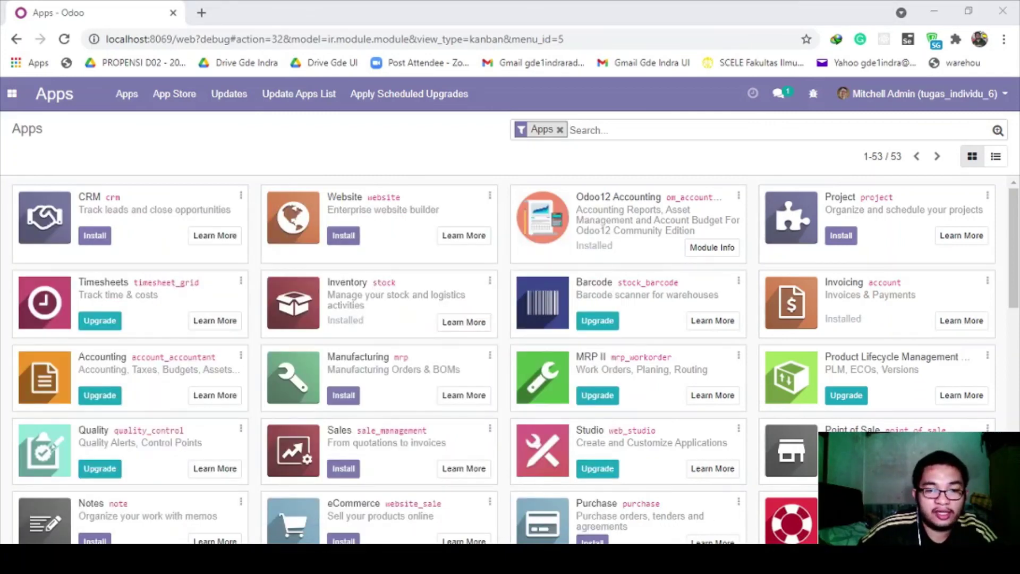
pyautogui.hotkey('alt', 'Tab')
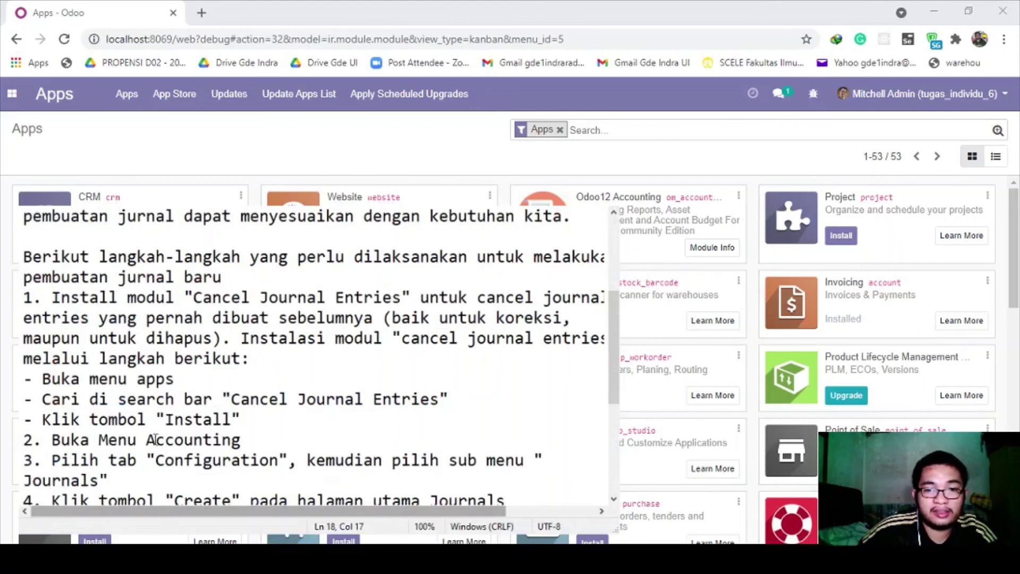
pyautogui.moveTo(230, 399); pyautogui.dragTo(446, 399)
pyautogui.click(245, 416)
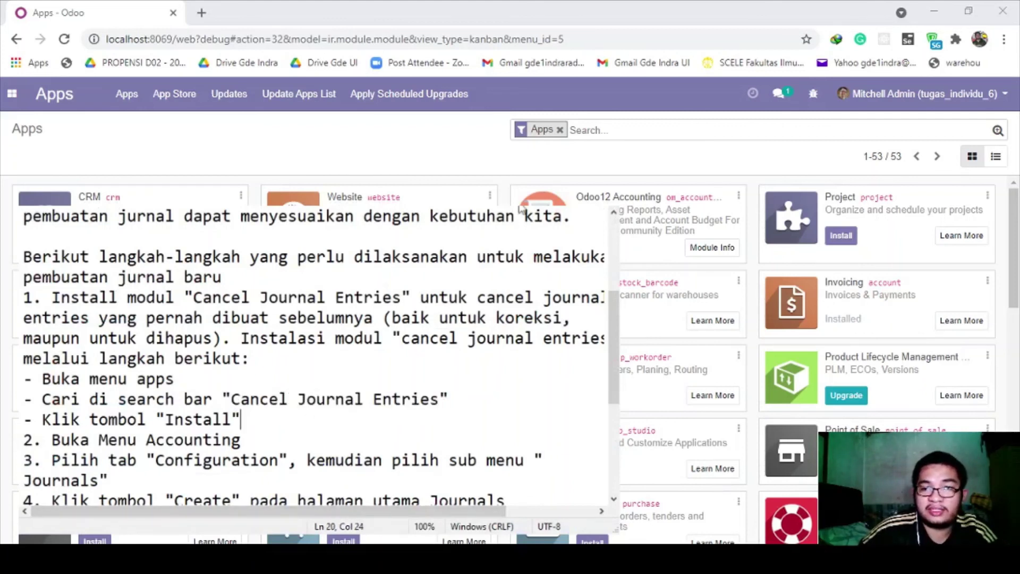
# Copy "Cancel Journal Entries" from the notes, search Odoo's modules for it without the Apps filter, and install it
pyautogui.moveTo(231, 399); pyautogui.dragTo(439, 409)
pyautogui.hotkey('ctrl', 'c')
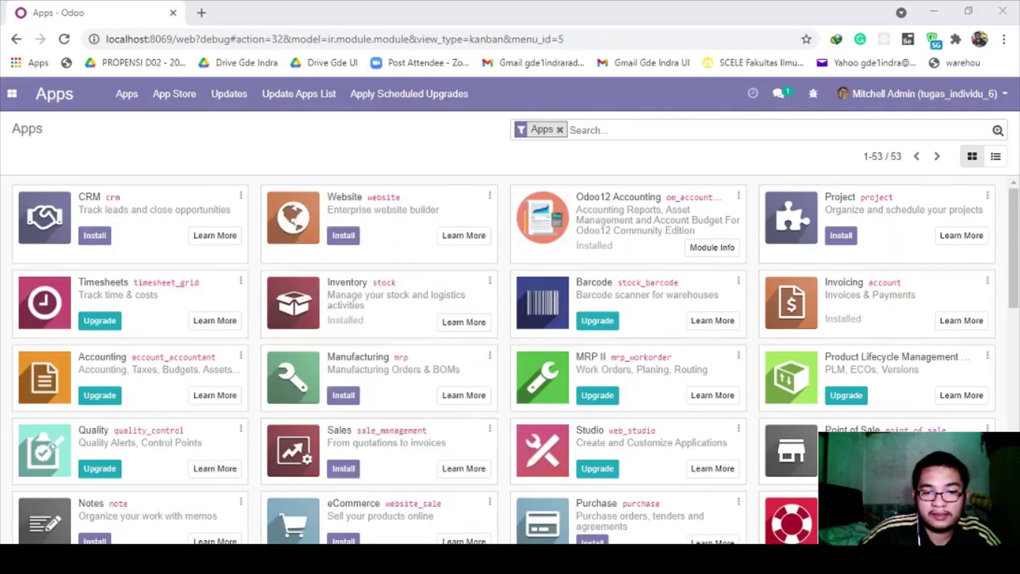
pyautogui.click(470, 537)
pyautogui.click(561, 131)
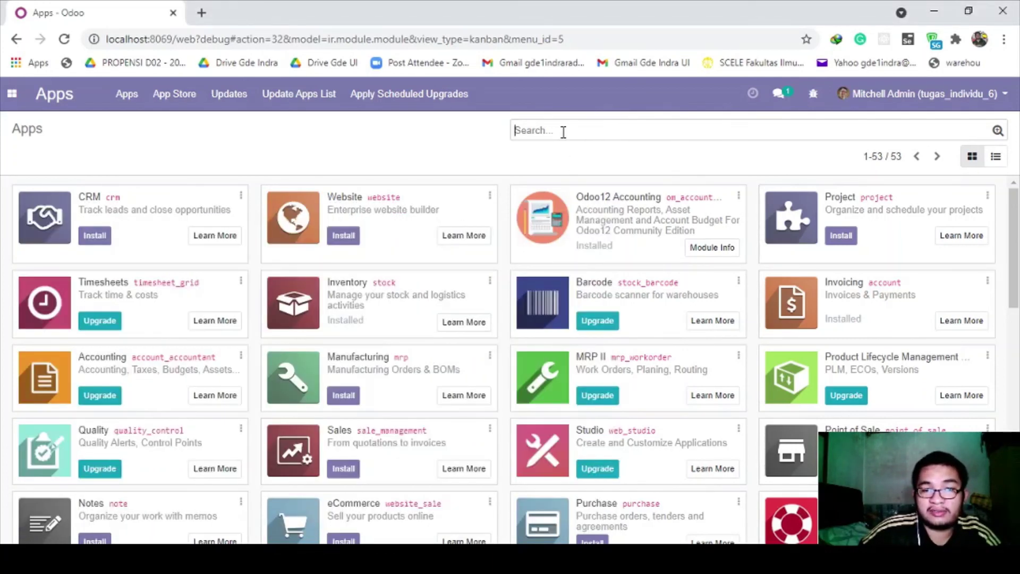
pyautogui.hotkey('ctrl', 'v')
pyautogui.press('Return')
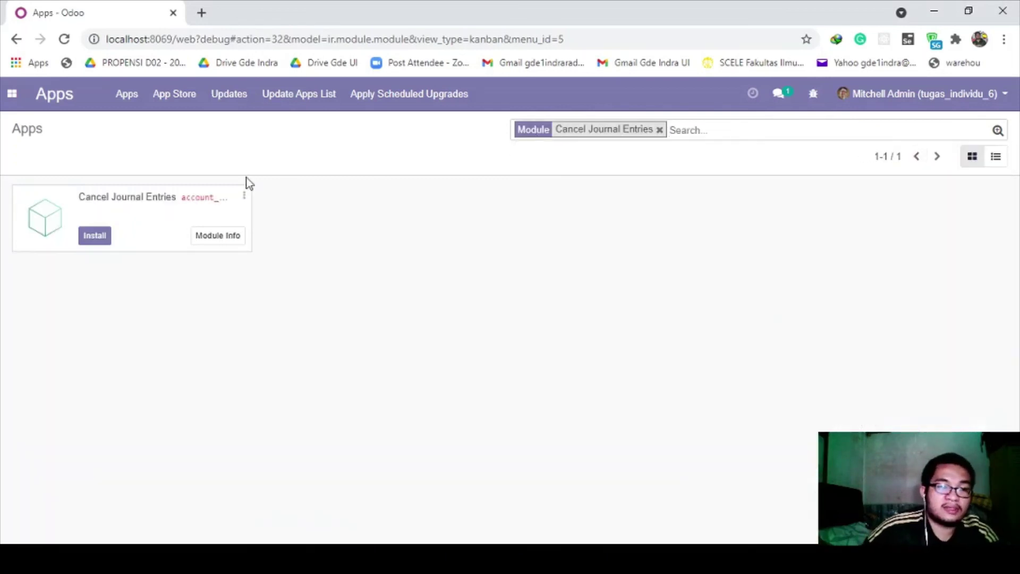
pyautogui.click(105, 237)
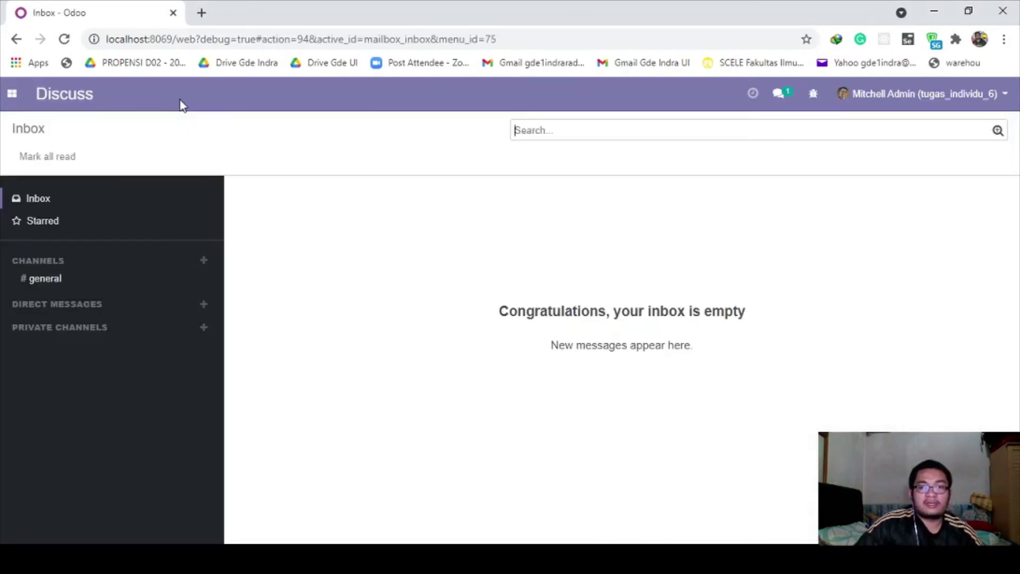
# Search Odoo's apps for "Cancel Journal Entries" without the Apps filter to check the module's installation status
pyautogui.click(15, 97)
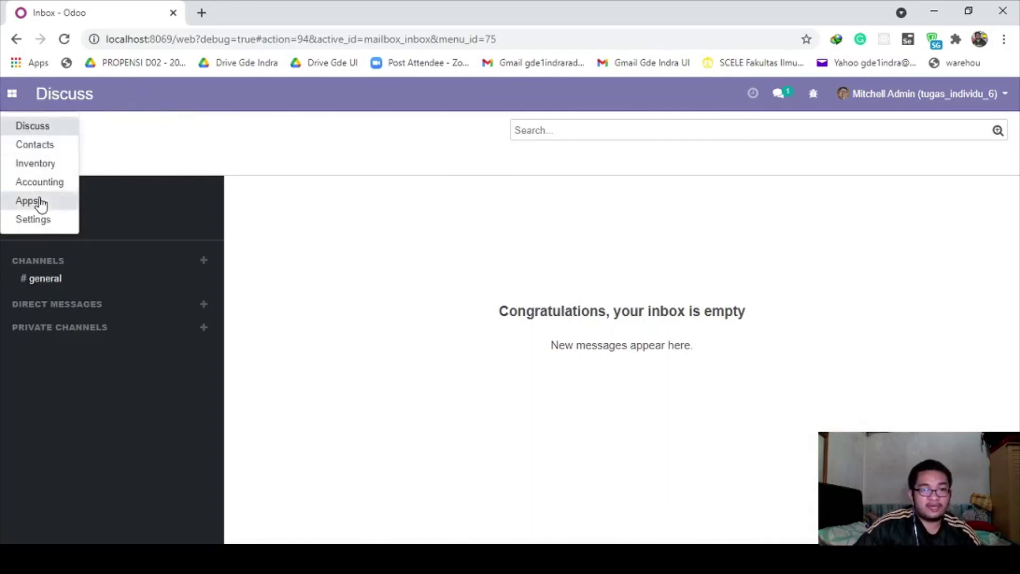
pyautogui.click(39, 202)
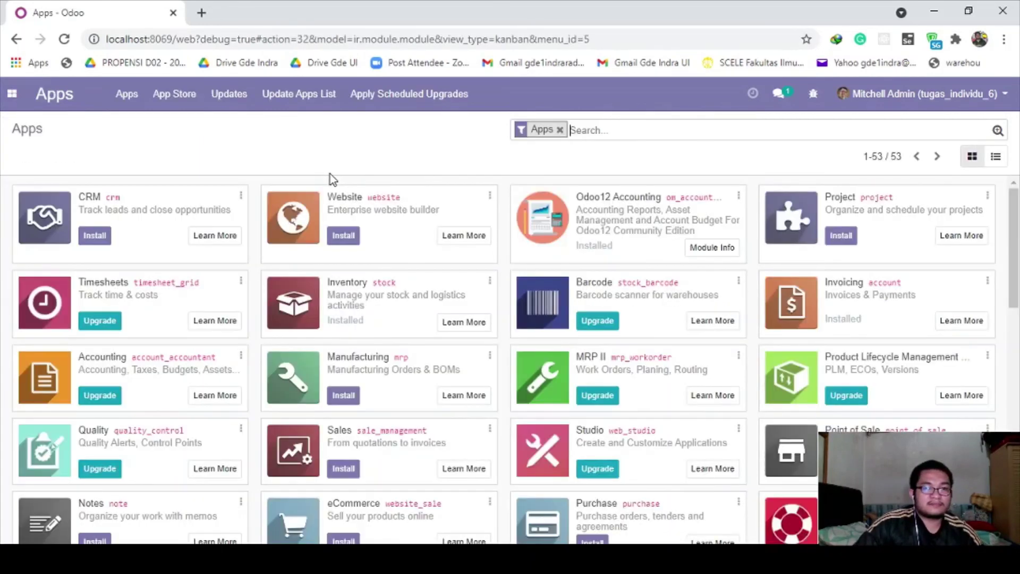
pyautogui.click(560, 129)
pyautogui.hotkey('ctrl', 'v')
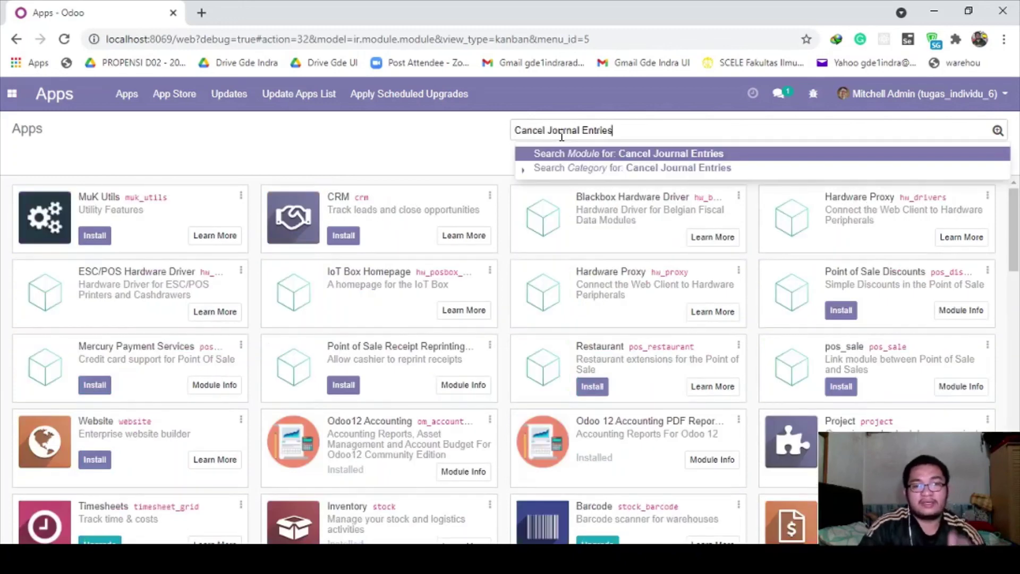
pyautogui.press('Return')
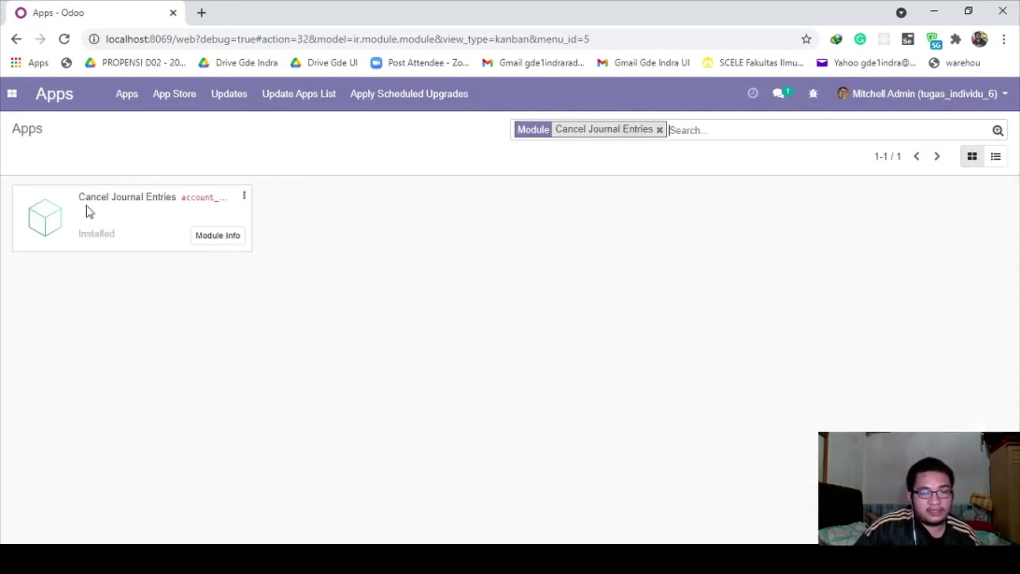
# Switch to the notes and read steps 2 and 3 on reaching the Journals configuration in Accounting
pyautogui.click(762, 542)
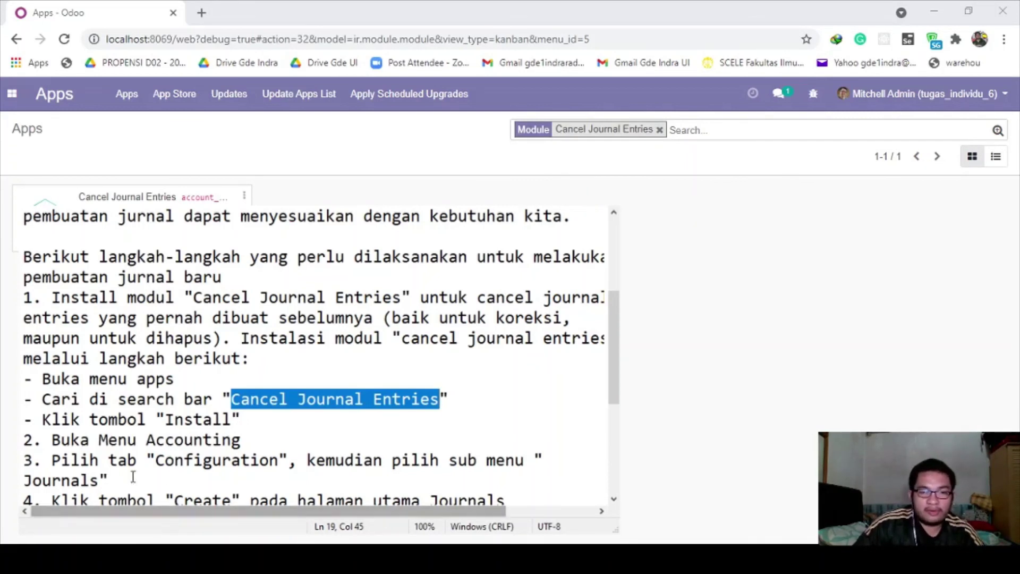
pyautogui.click(127, 460)
pyautogui.scroll(-1, 129, 460)
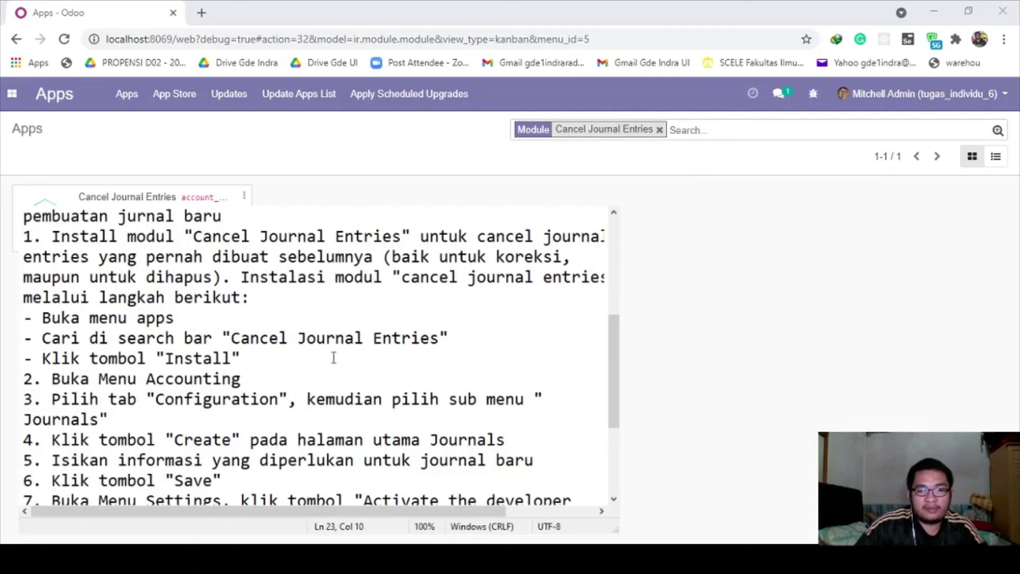
pyautogui.moveTo(154, 379); pyautogui.dragTo(258, 385)
pyautogui.click(206, 403)
pyautogui.moveTo(159, 399); pyautogui.dragTo(259, 416)
pyautogui.click(259, 415)
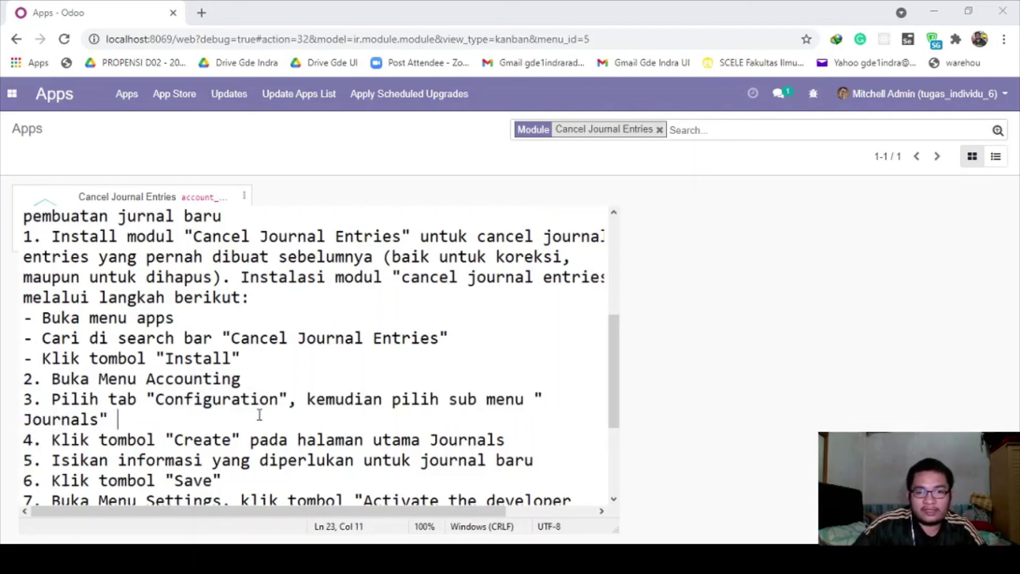
pyautogui.hotkey('alt', 'Tab')
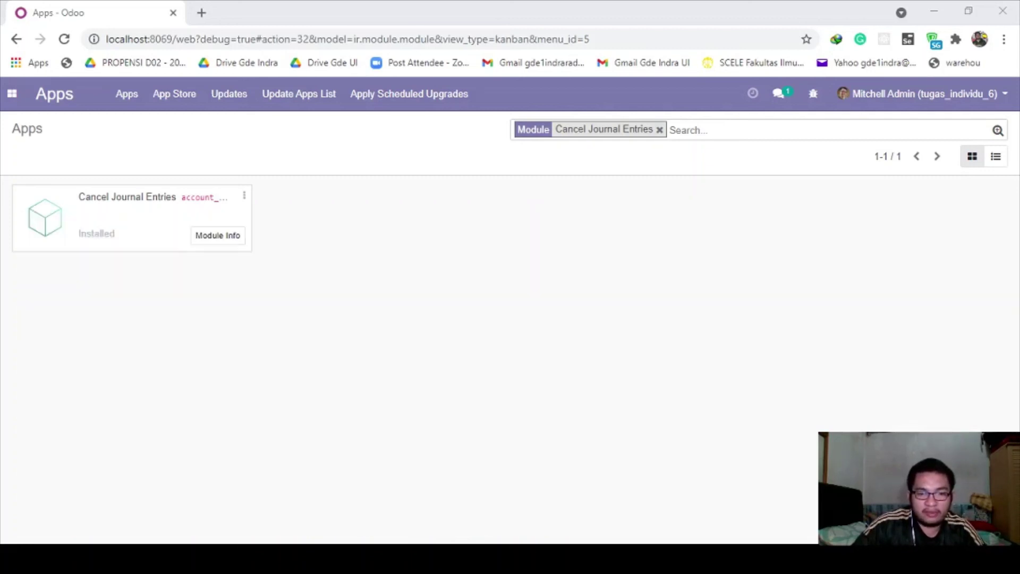
# Open the Journals list from the configuration of Odoo's Accounting app
pyautogui.click(12, 93)
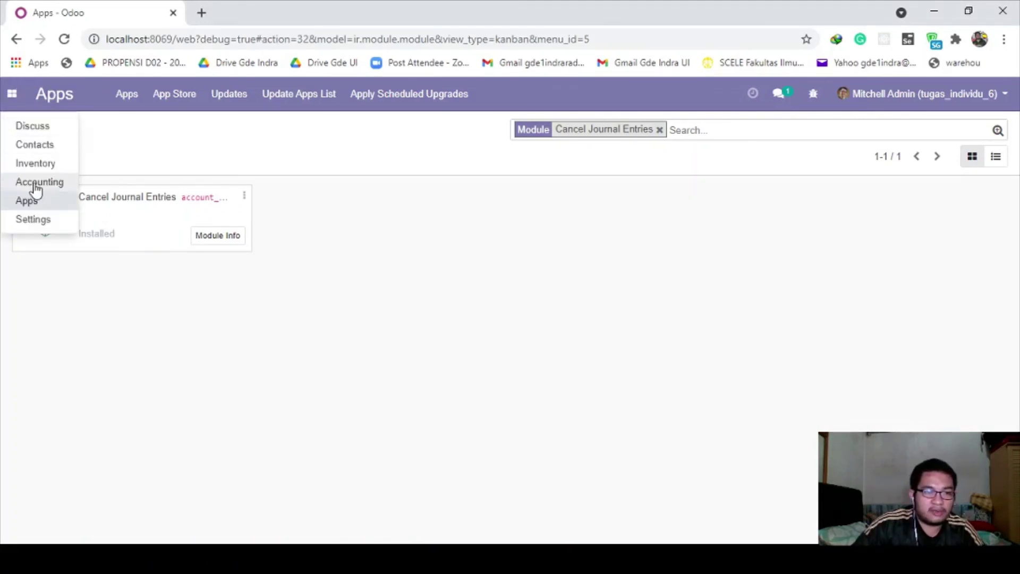
pyautogui.click(35, 186)
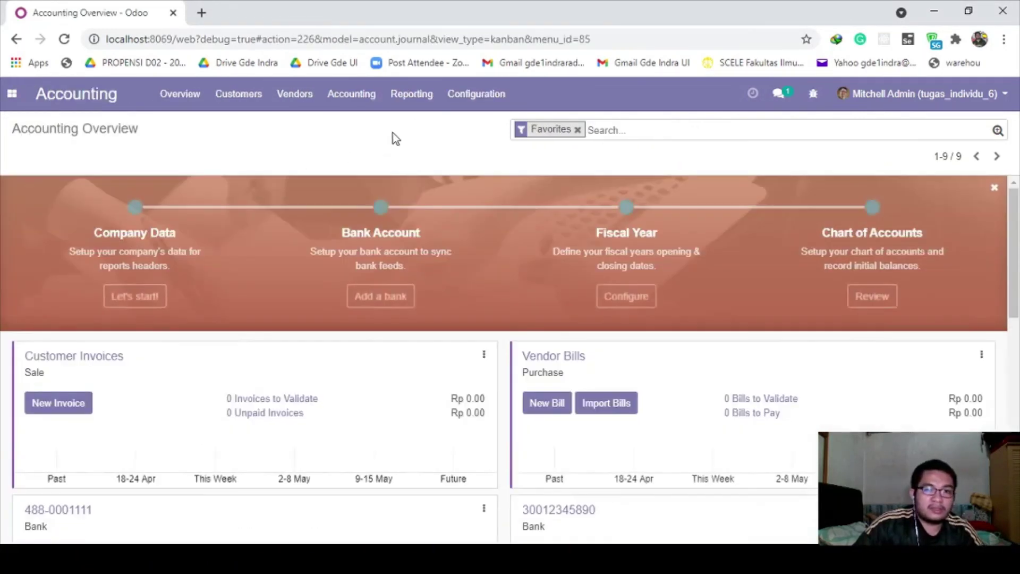
pyautogui.click(475, 94)
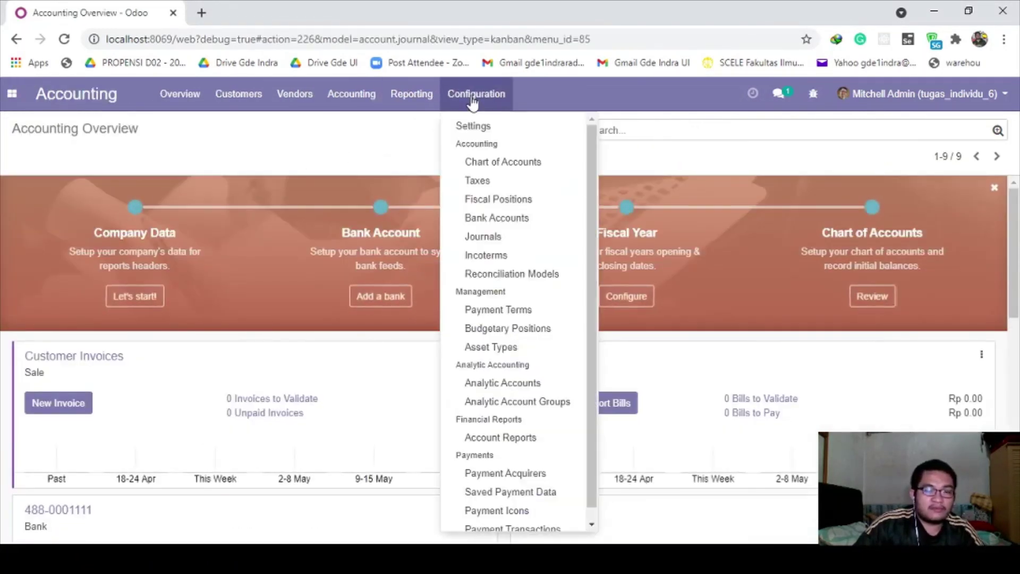
pyautogui.click(488, 235)
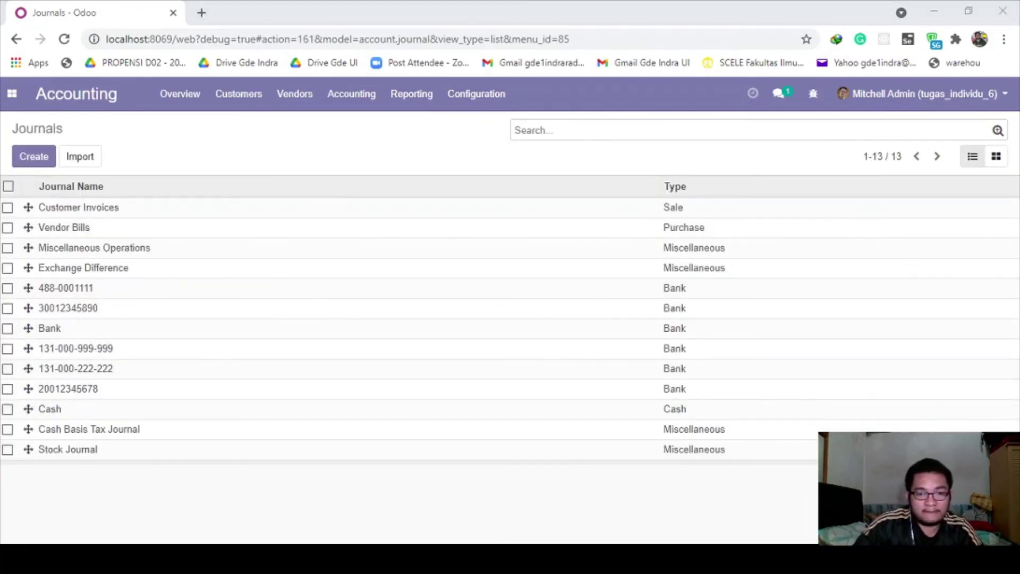
# Read step 4 of the notes and start creating a new journal in Odoo
pyautogui.hotkey('alt', 'Tab')
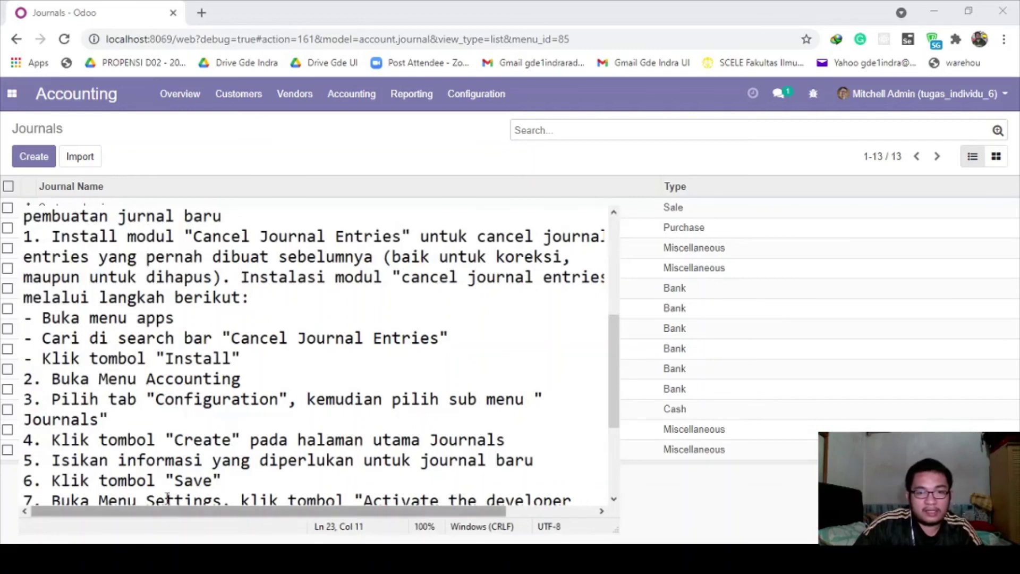
pyautogui.moveTo(52, 439); pyautogui.dragTo(507, 439)
pyautogui.click(507, 439)
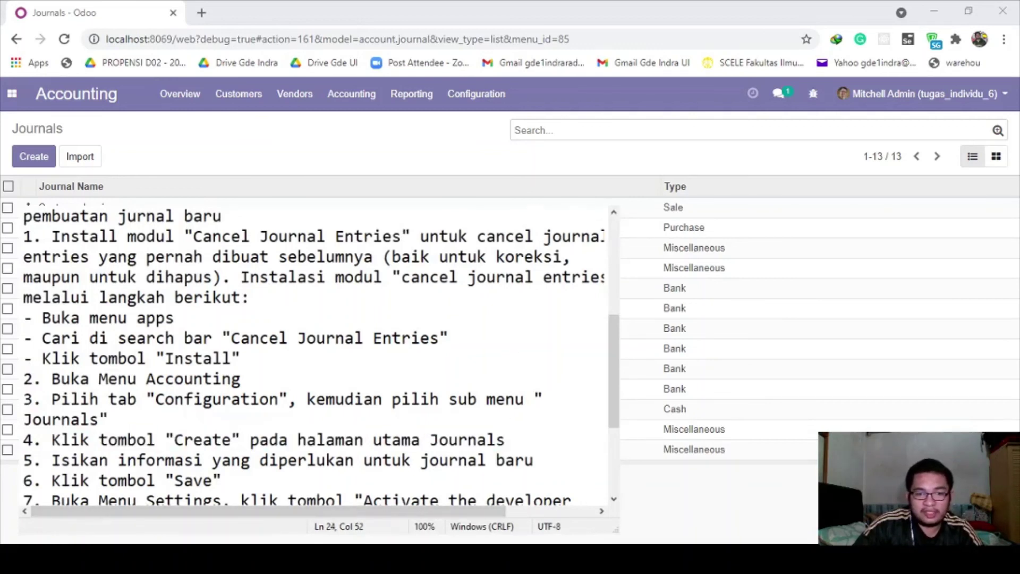
pyautogui.hotkey('alt', 'Tab')
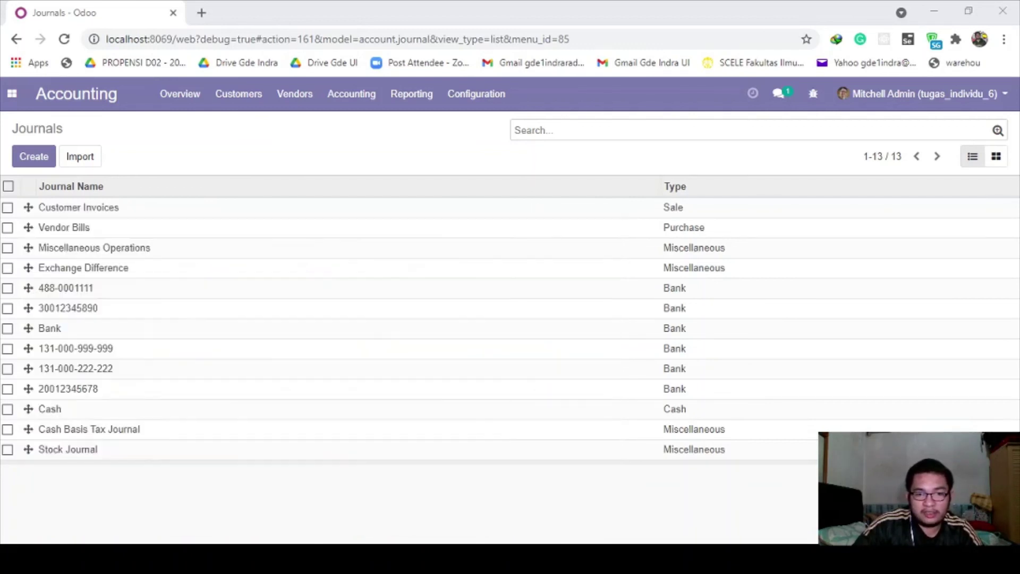
pyautogui.click(34, 159)
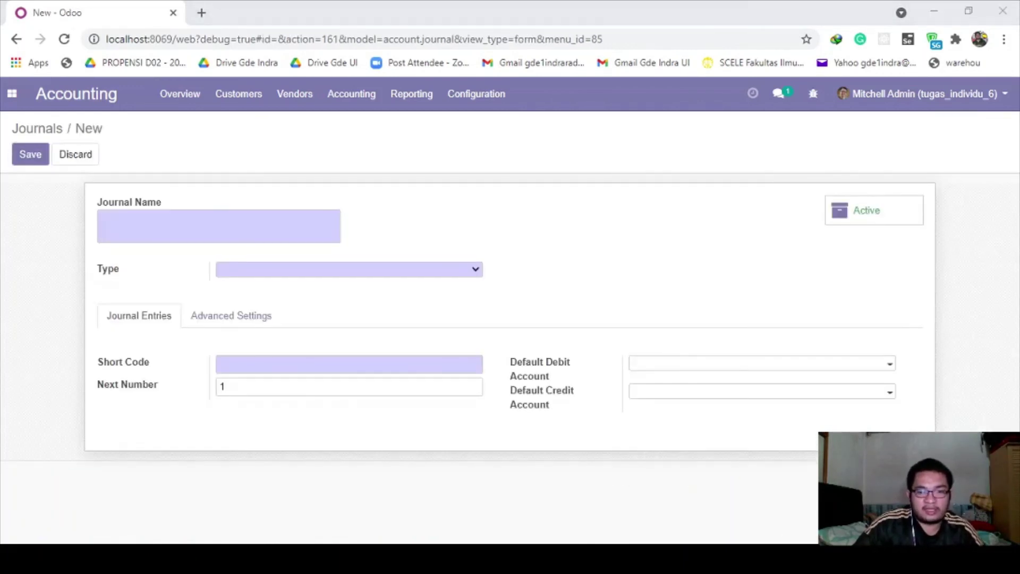
# Read step 5 of the notes, and give the new journal the name Service, type Sale and short code SVC
pyautogui.hotkey('alt', 'Tab')
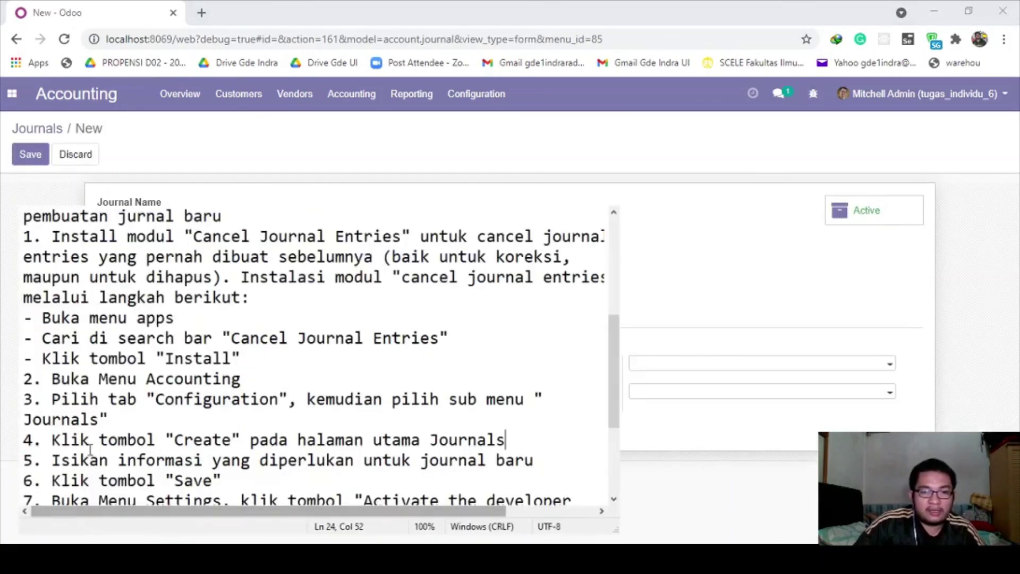
pyautogui.moveTo(61, 460); pyautogui.dragTo(538, 443)
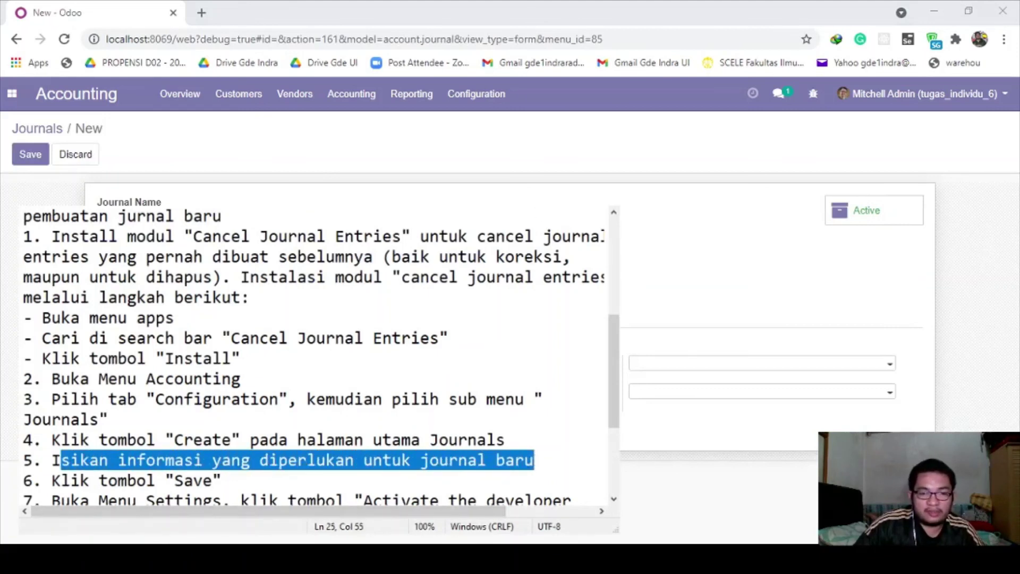
pyautogui.hotkey('alt', 'Tab')
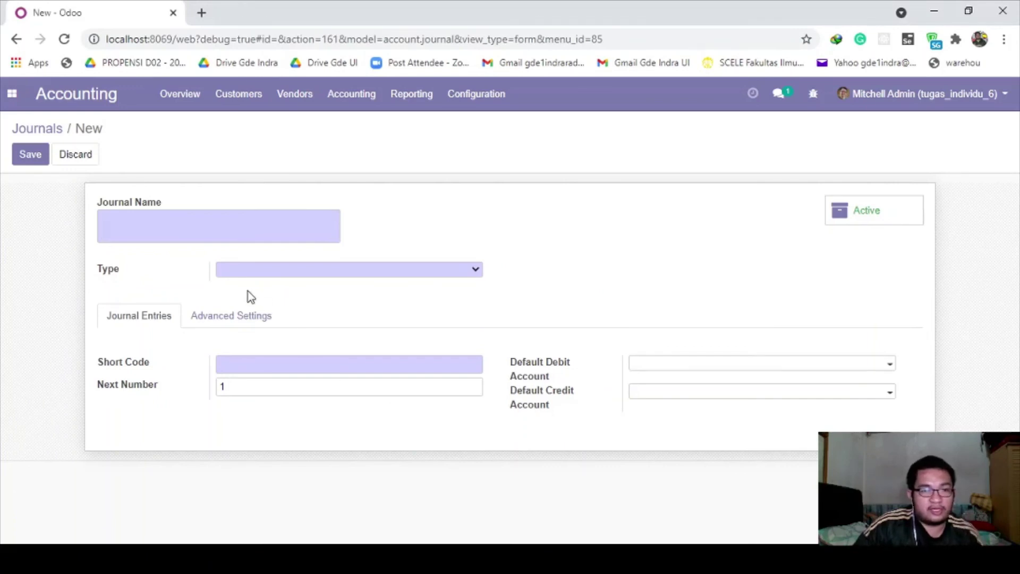
pyautogui.write('Service')
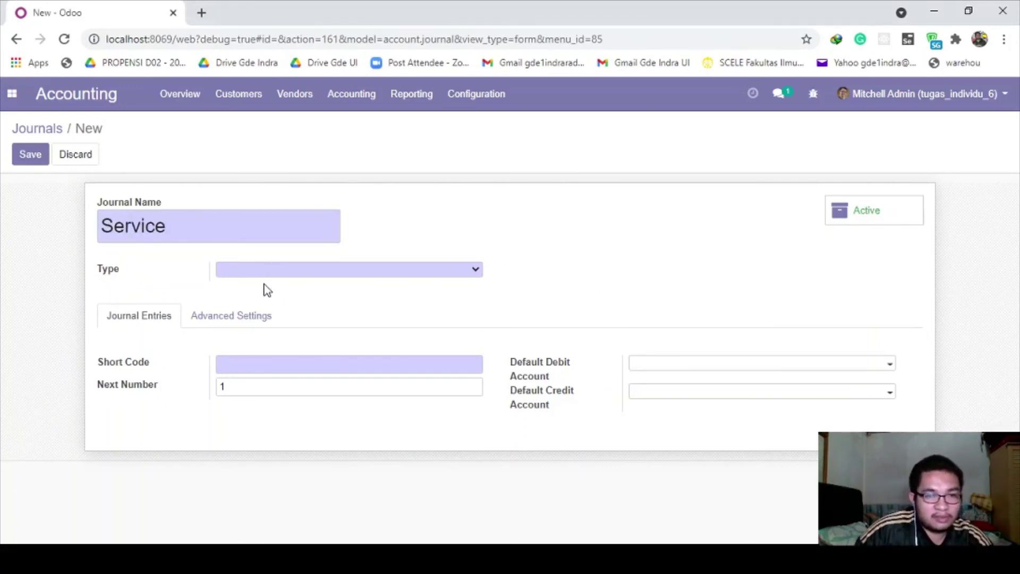
pyautogui.click(267, 290)
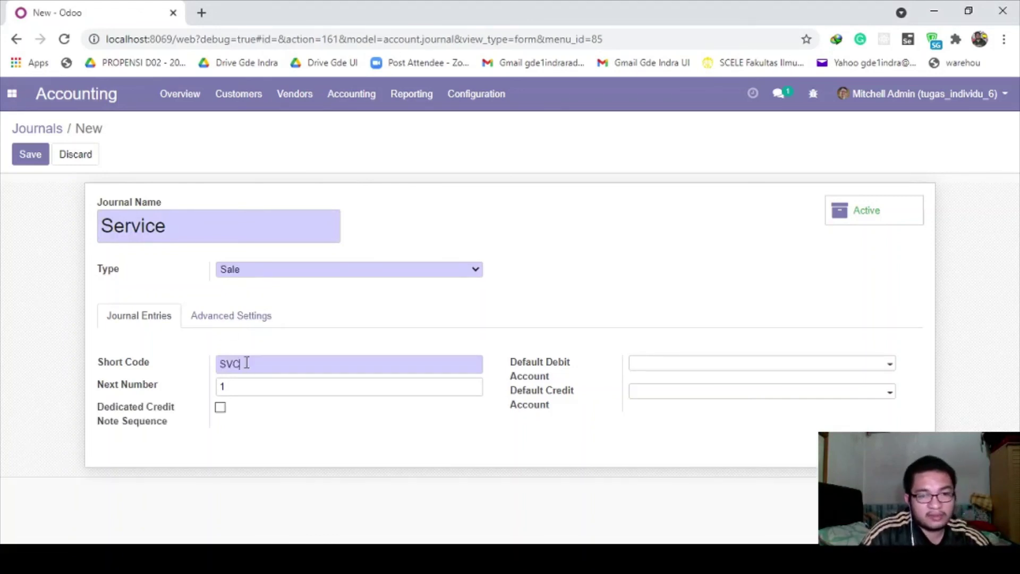
pyautogui.click(638, 372)
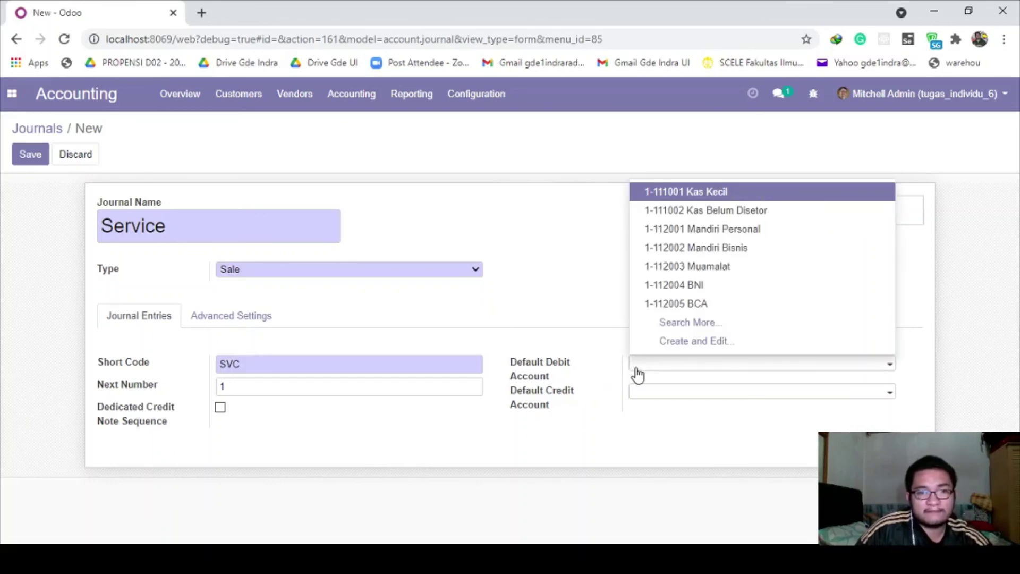
pyautogui.write('ser')
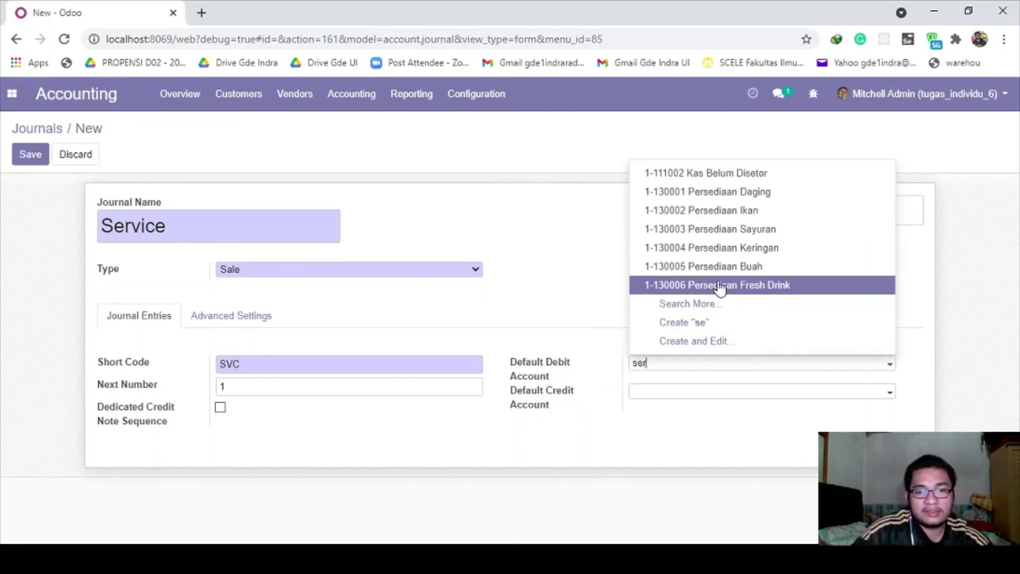
pyautogui.write('v')
pyautogui.press('BackSpace')
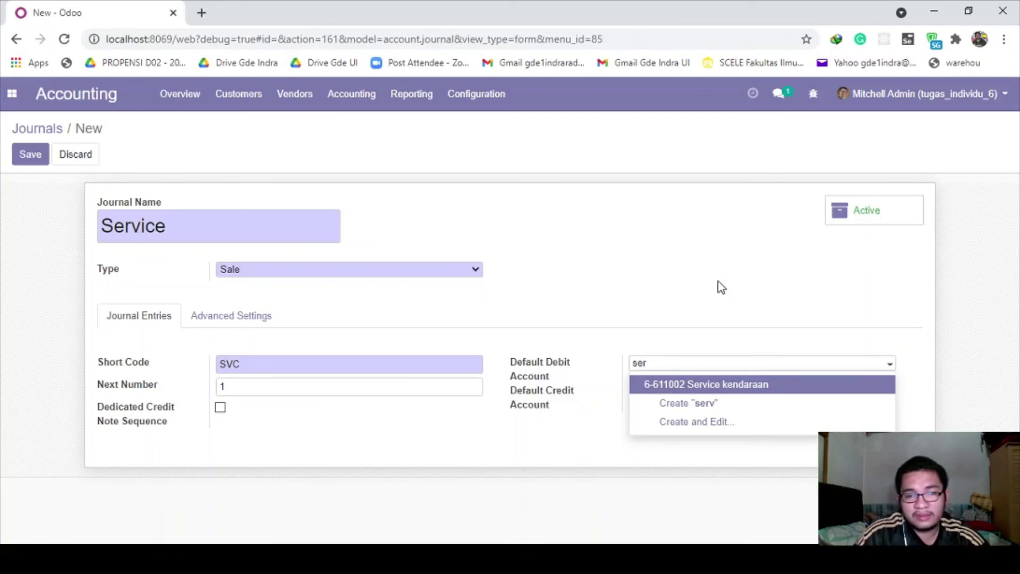
pyautogui.press('BackSpace')
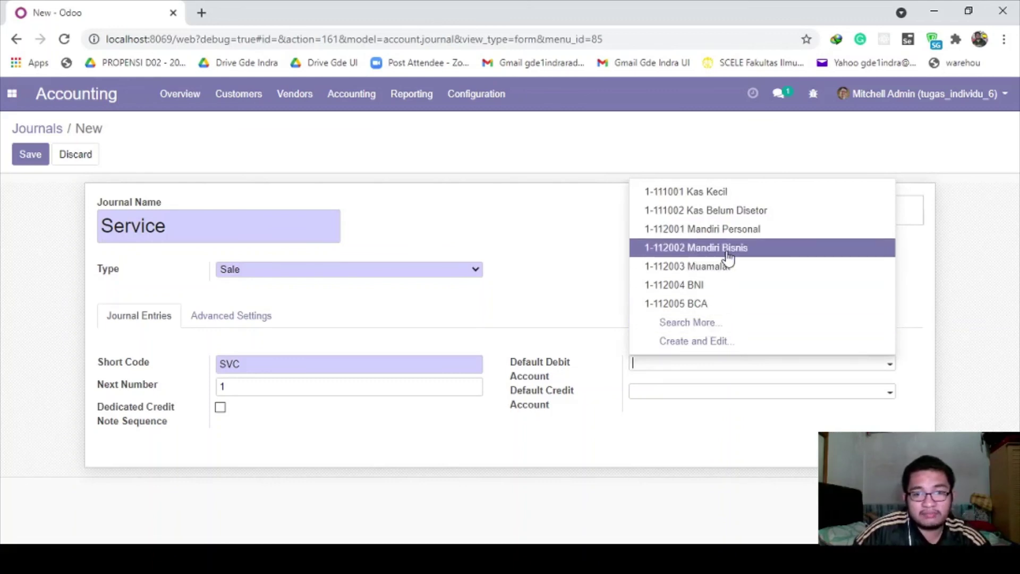
# Browse the full account list and set both the default debit and default credit accounts to 1-121001 Piutang Usaha
pyautogui.click(692, 328)
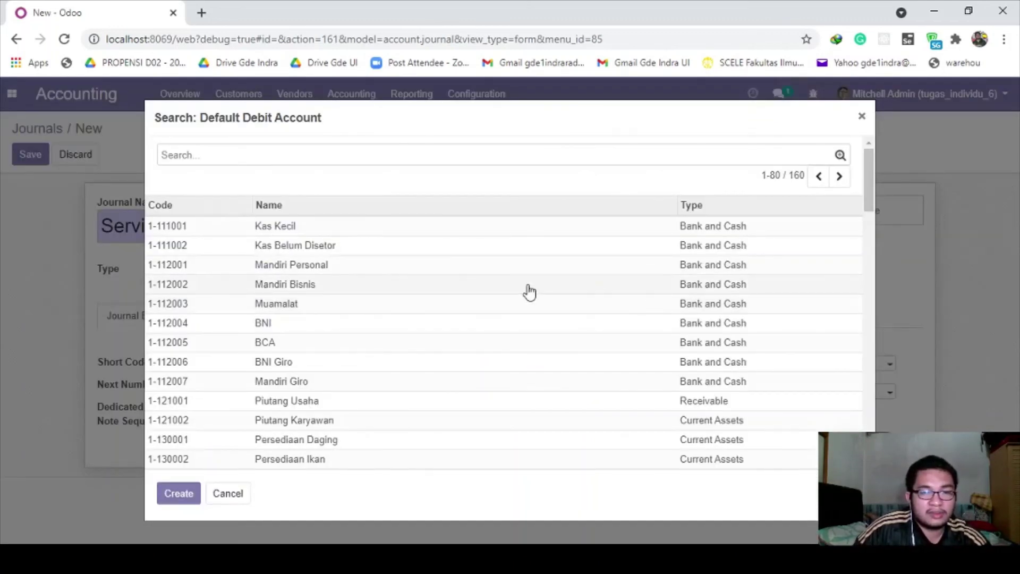
pyautogui.scroll(-3, 371, 292)
pyautogui.scroll(-8, 375, 296)
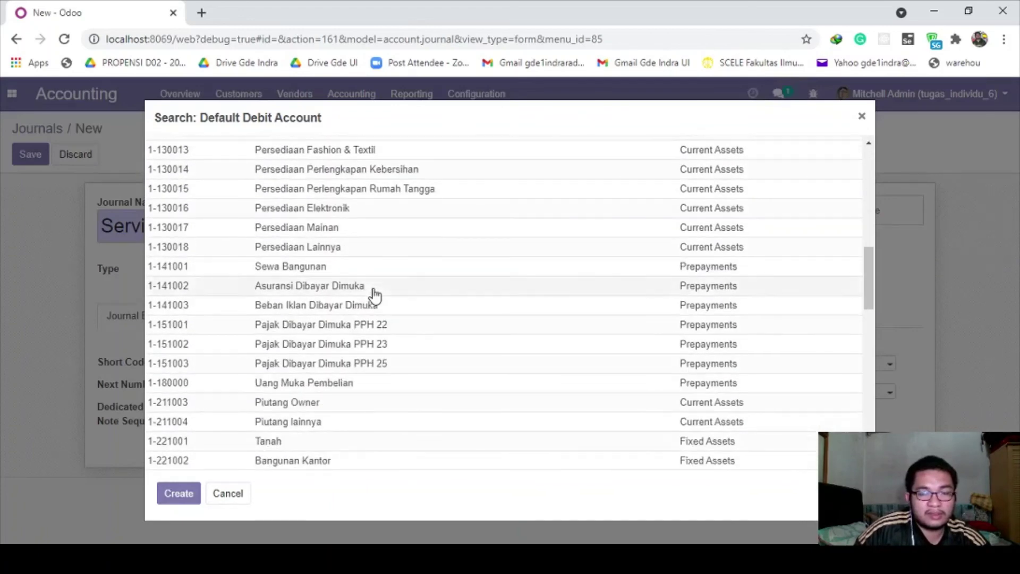
pyautogui.scroll(10, 375, 295)
pyautogui.scroll(-20, 375, 296)
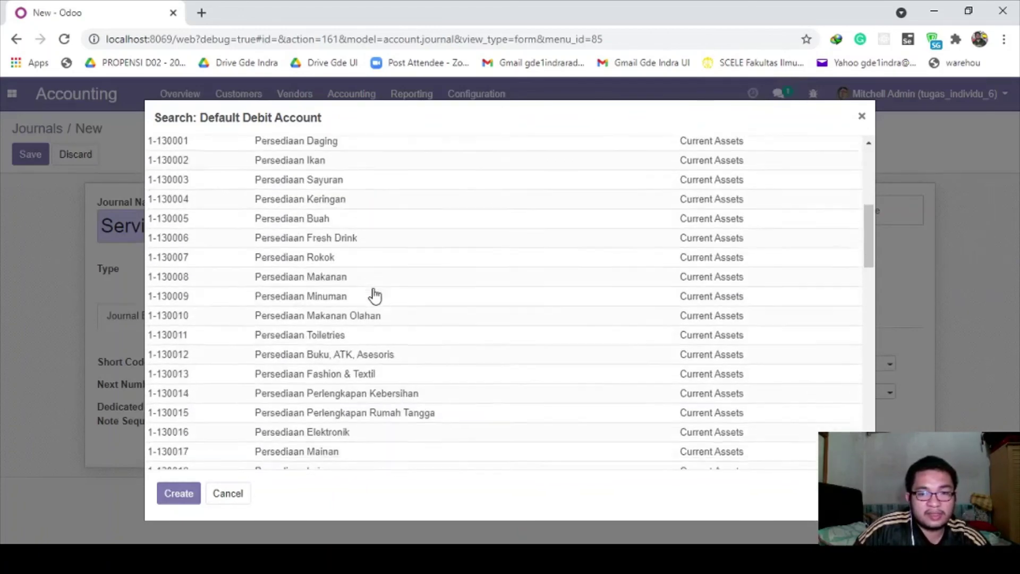
pyautogui.scroll(-2, 375, 296)
pyautogui.scroll(18, 376, 296)
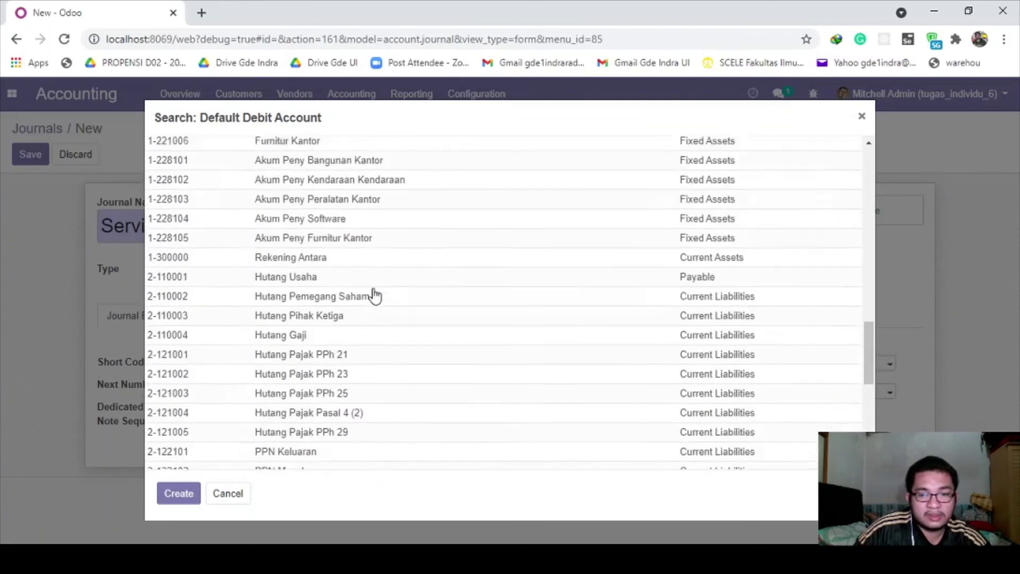
pyautogui.scroll(3, 375, 296)
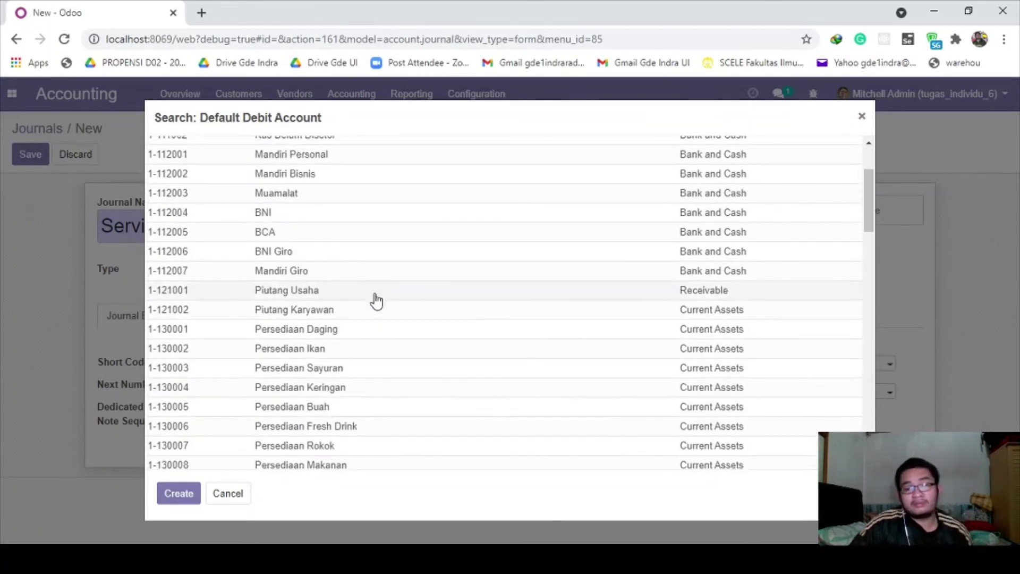
pyautogui.press('Escape')
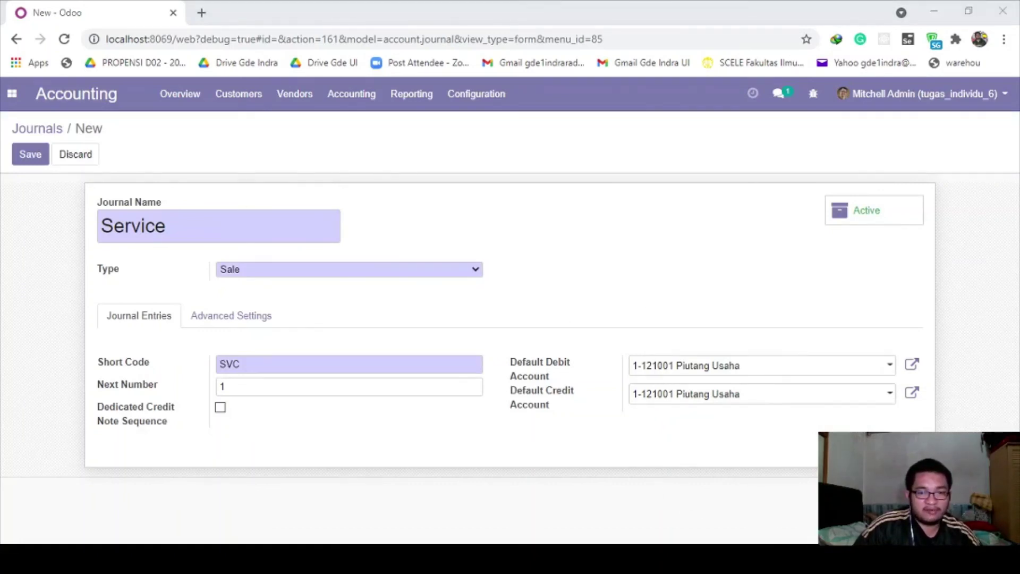
# Check the notes, save the Service journal in Odoo, and return to the notes
pyautogui.hotkey('alt', 'Tab')
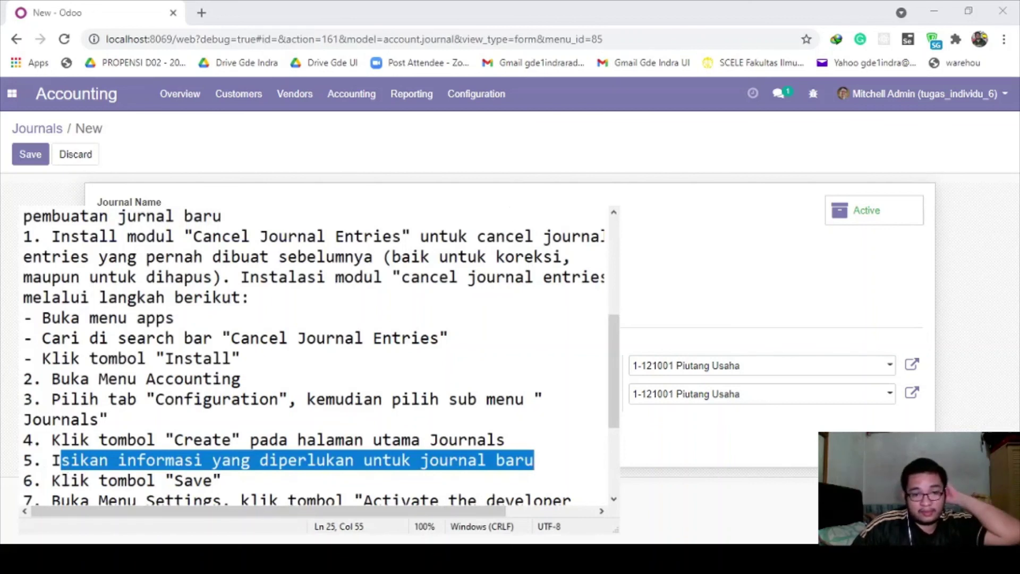
pyautogui.hotkey('alt', 'Tab')
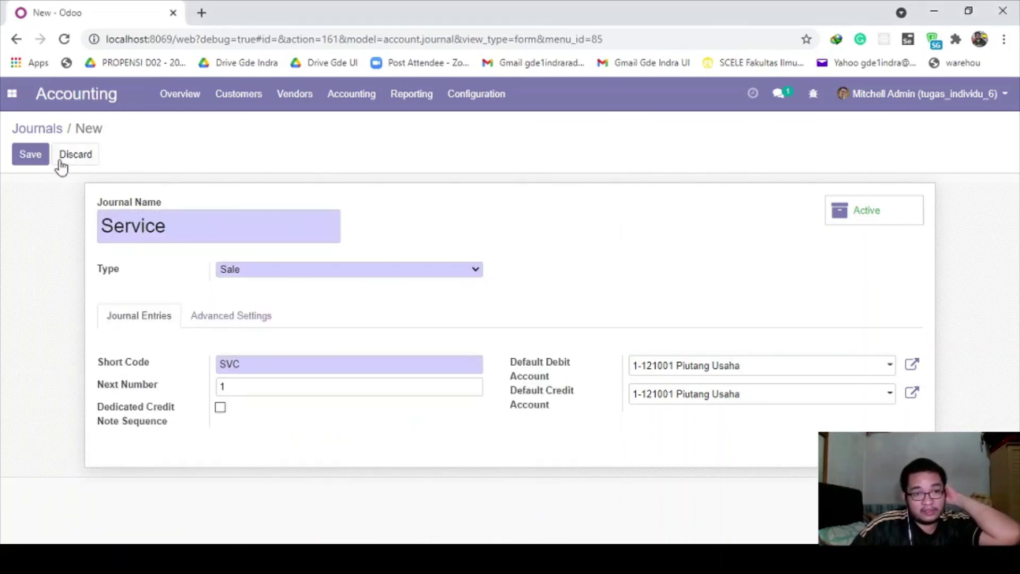
pyautogui.click(30, 154)
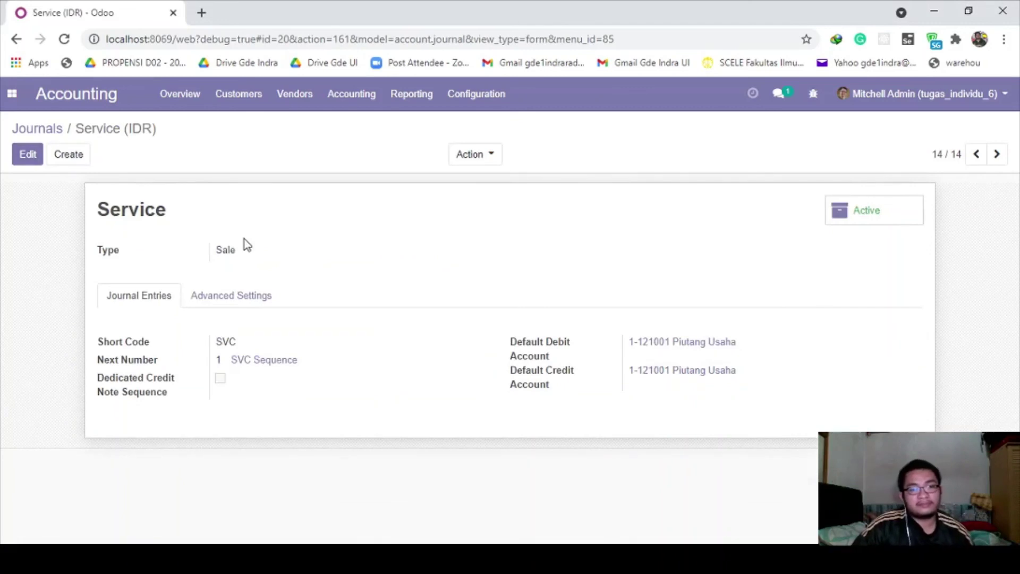
pyautogui.hotkey('alt', 'Tab')
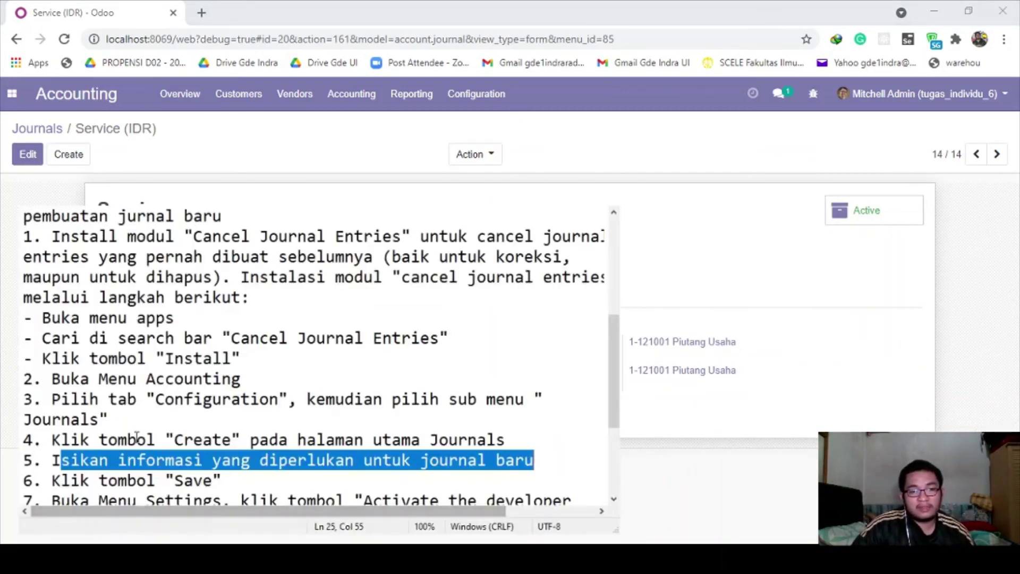
# Read step 7 of the notes and activate the developer mode in the Odoo settings
pyautogui.scroll(-2, 139, 436)
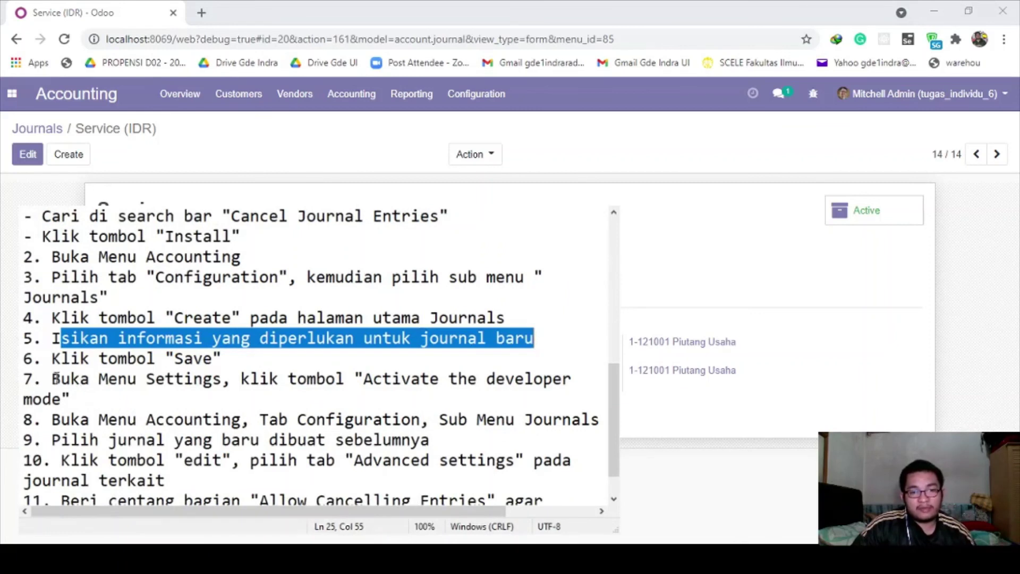
pyautogui.moveTo(53, 378); pyautogui.dragTo(99, 395)
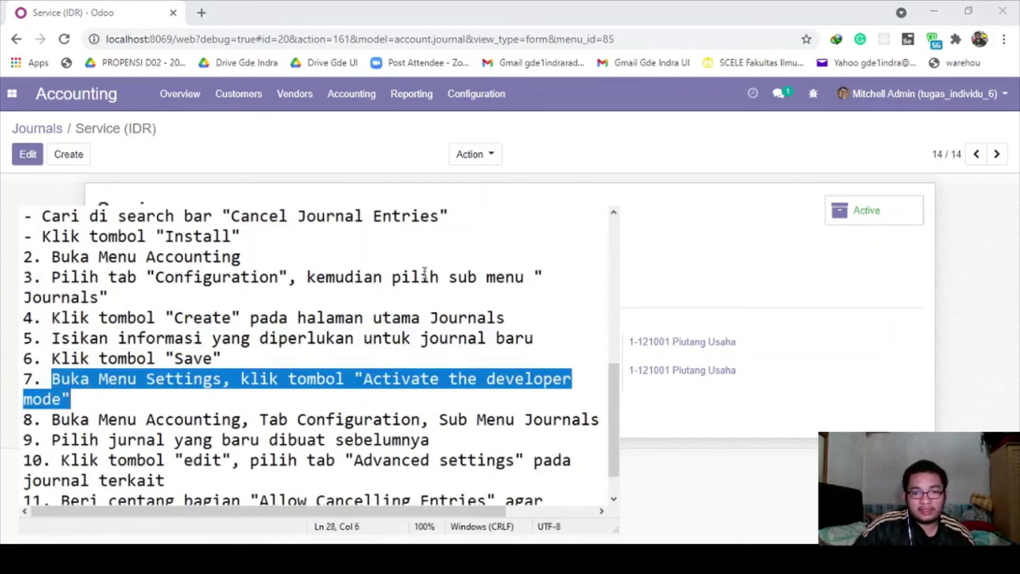
pyautogui.click(211, 179)
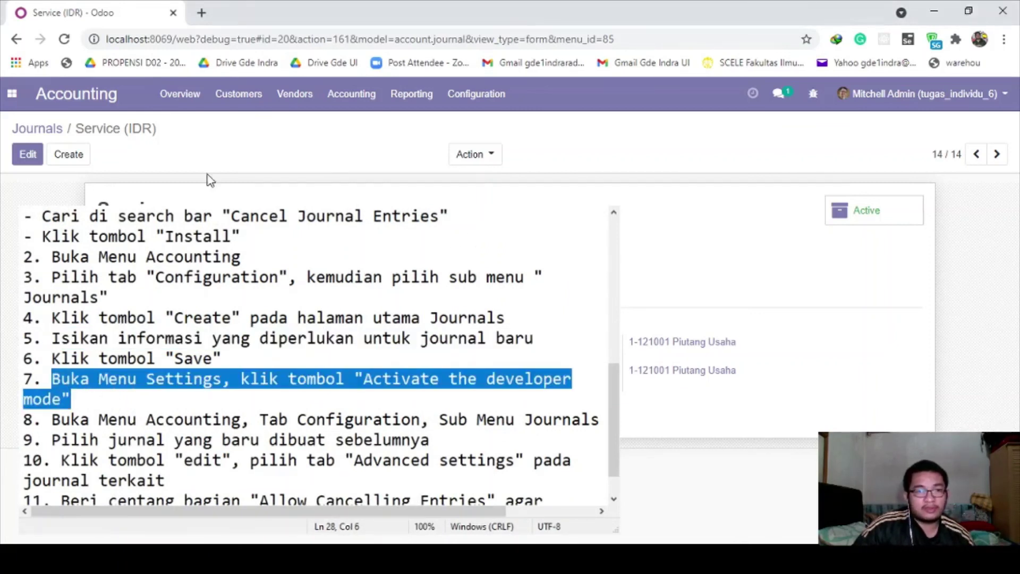
pyautogui.click(12, 94)
pyautogui.click(31, 180)
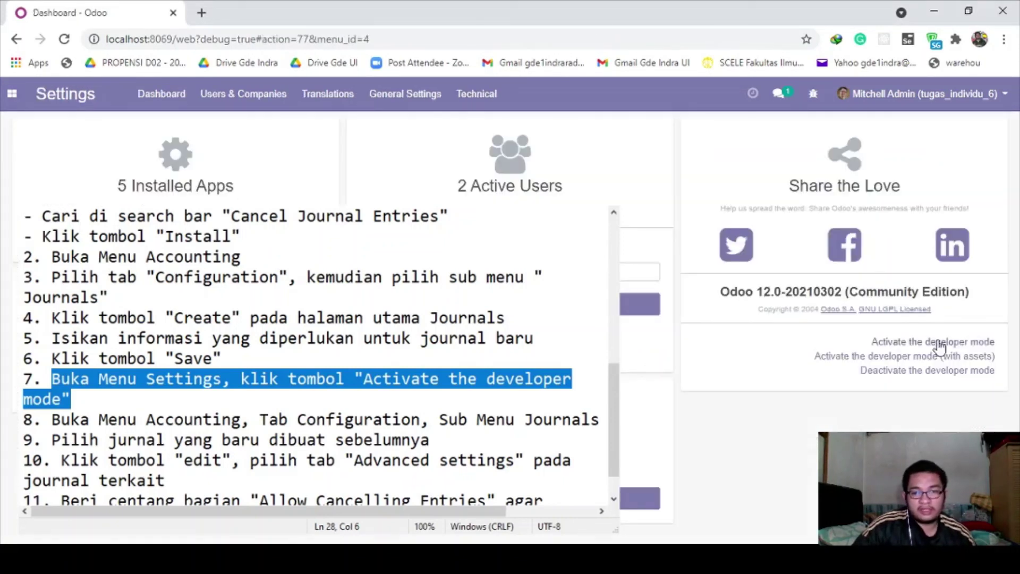
pyautogui.click(938, 343)
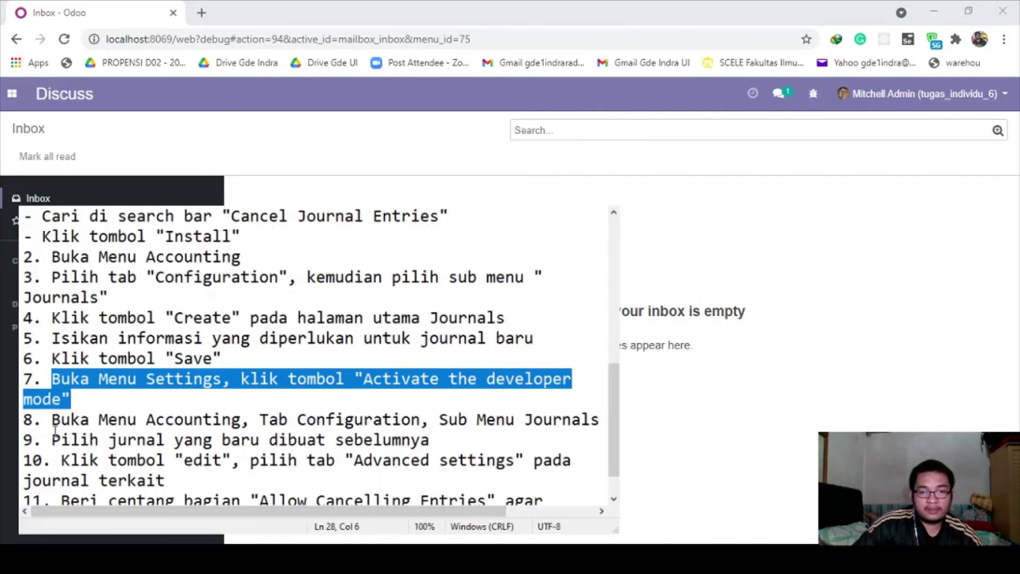
# Read steps 8 and 9 of the notes, and open the Service journal from the Accounting journals list in Odoo
pyautogui.moveTo(57, 425); pyautogui.dragTo(600, 422)
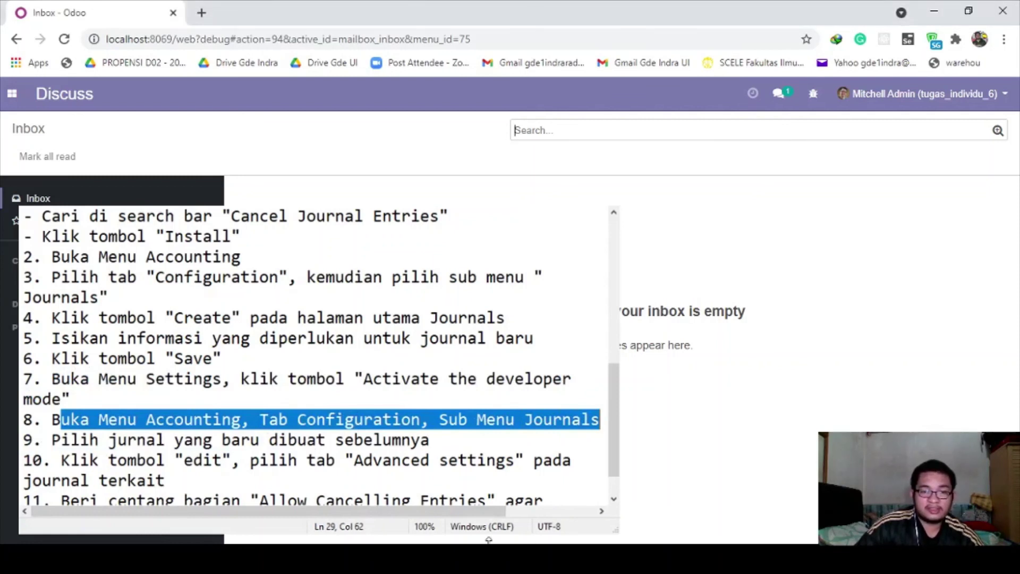
pyautogui.hotkey('alt', 'Tab')
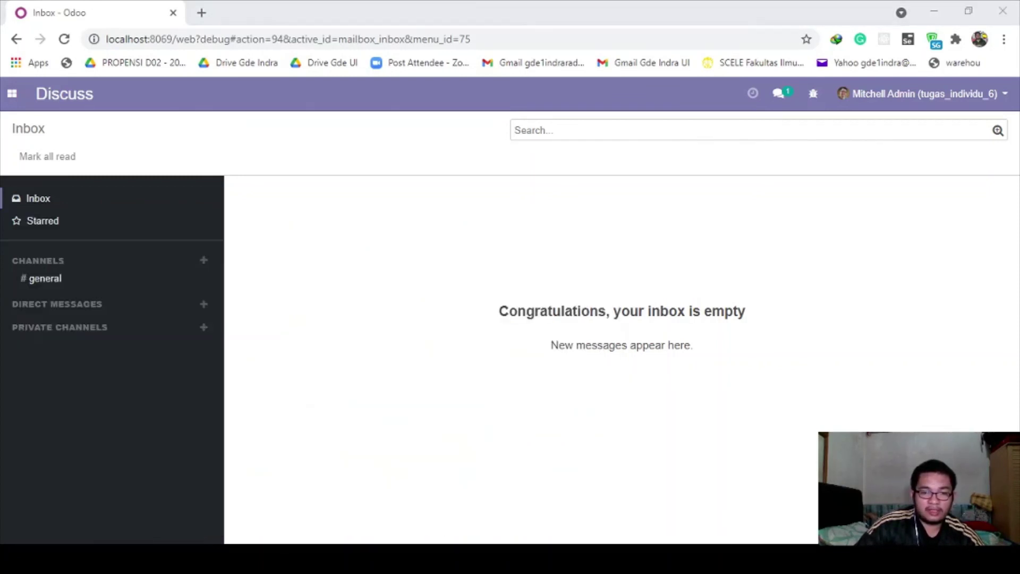
pyautogui.click(11, 93)
pyautogui.click(41, 183)
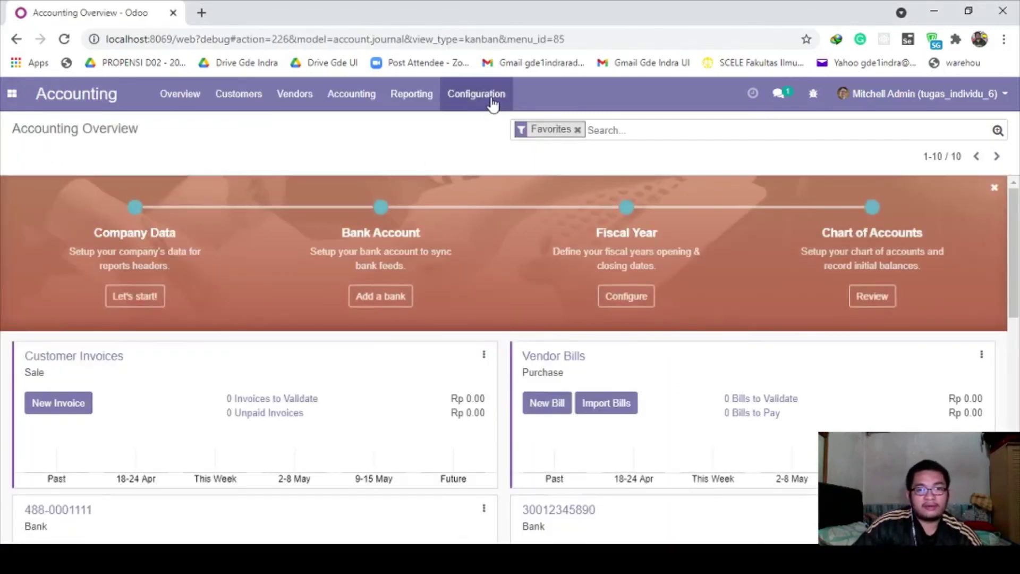
pyautogui.click(476, 95)
pyautogui.click(491, 237)
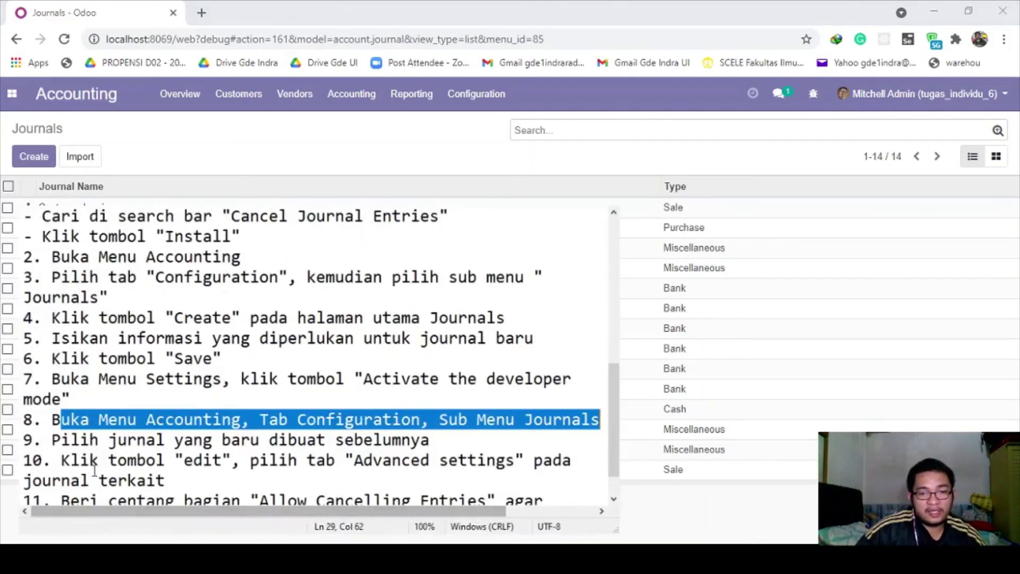
pyautogui.moveTo(52, 440); pyautogui.dragTo(429, 440)
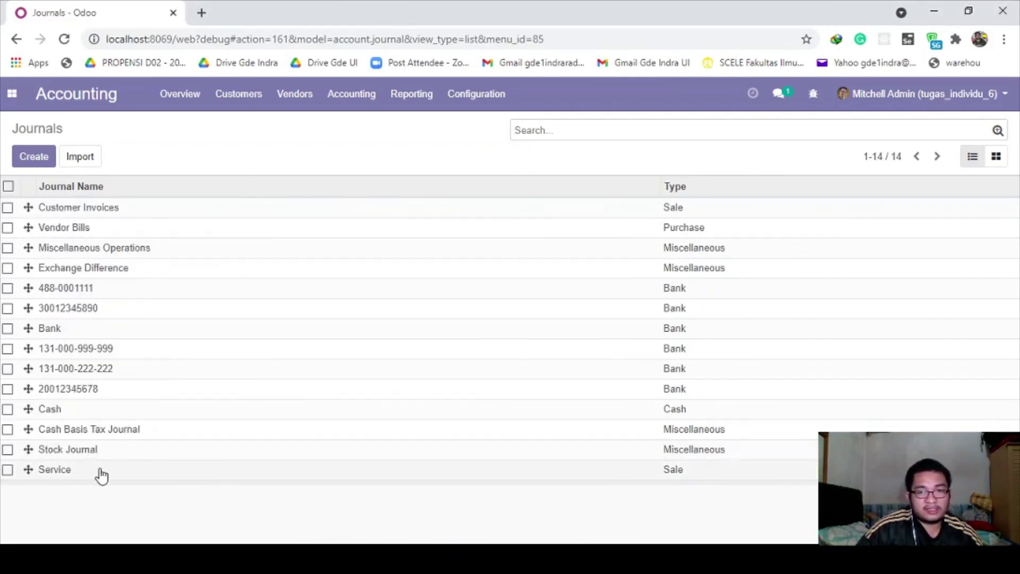
pyautogui.click(55, 470)
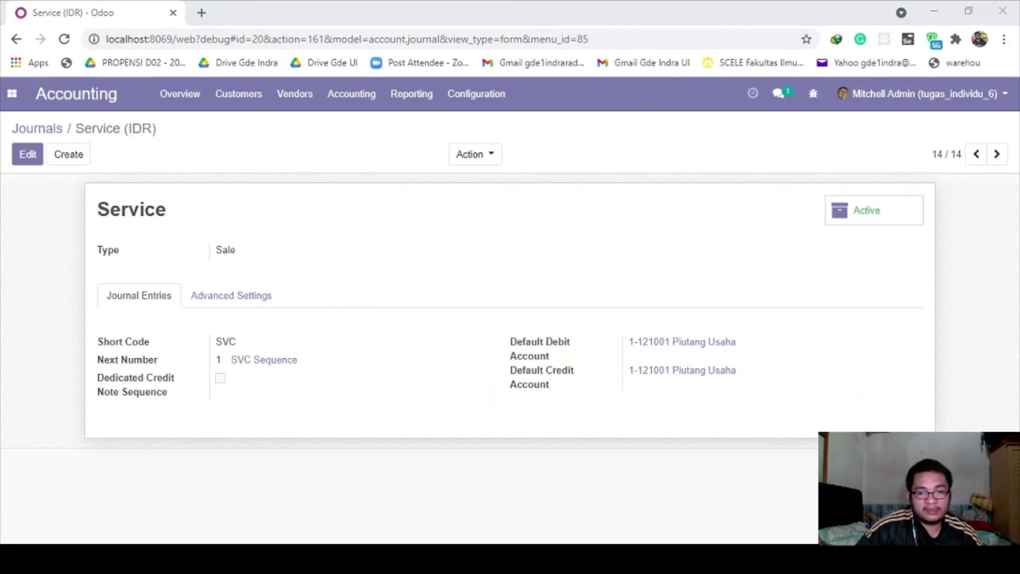
# Read step 10 of the notes, and start editing the Service journal's advanced settings in Odoo
pyautogui.hotkey('alt', 'Tab')
pyautogui.scroll(-1, 114, 436)
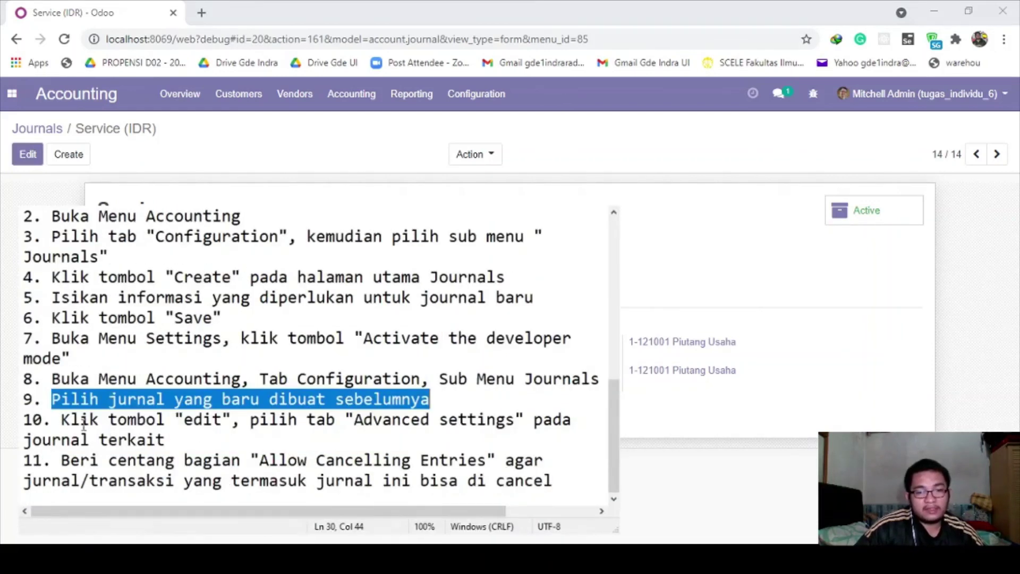
pyautogui.moveTo(62, 420); pyautogui.dragTo(262, 442)
pyautogui.click(326, 435)
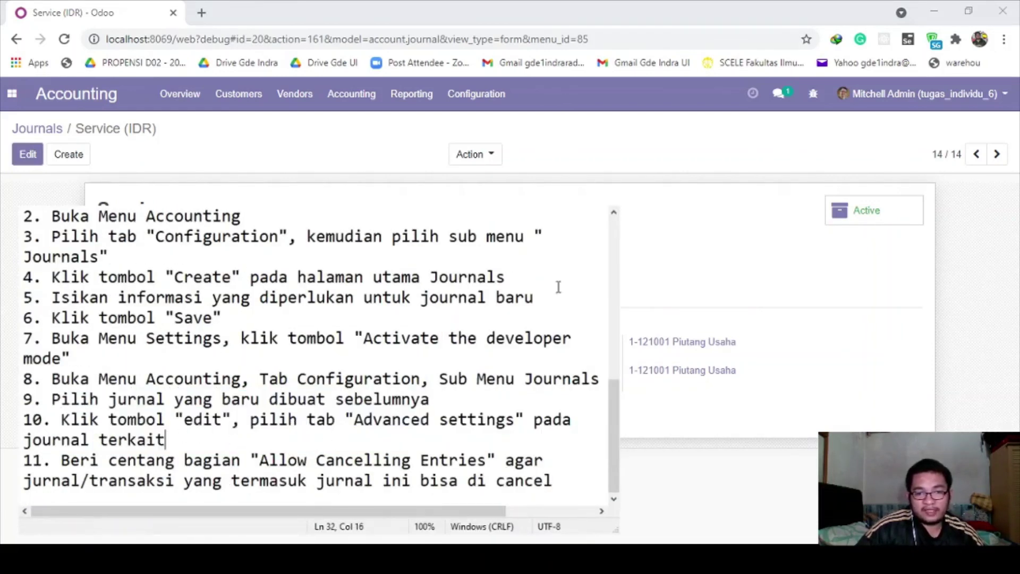
pyautogui.hotkey('alt', 'Tab')
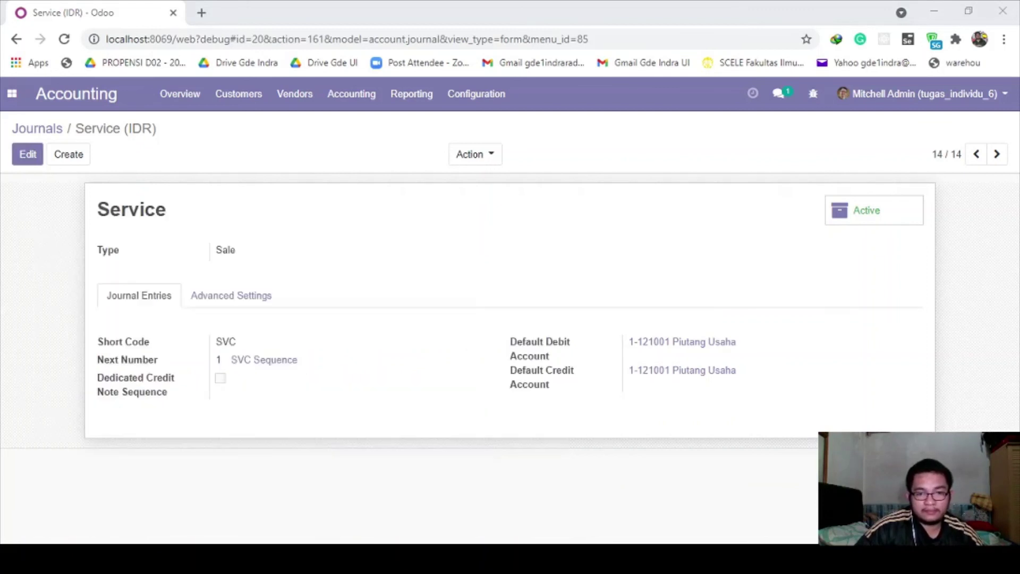
pyautogui.click(31, 158)
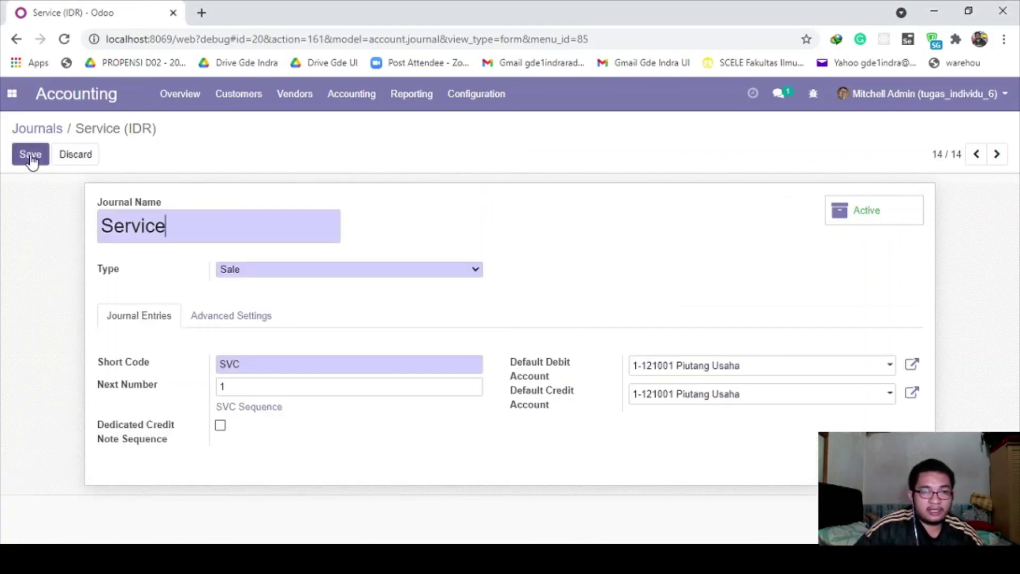
pyautogui.click(221, 317)
# Read step 11 of the notes, enable Allow Cancelling Entries for the Service journal in Odoo, and save it
pyautogui.hotkey('alt', 'Tab')
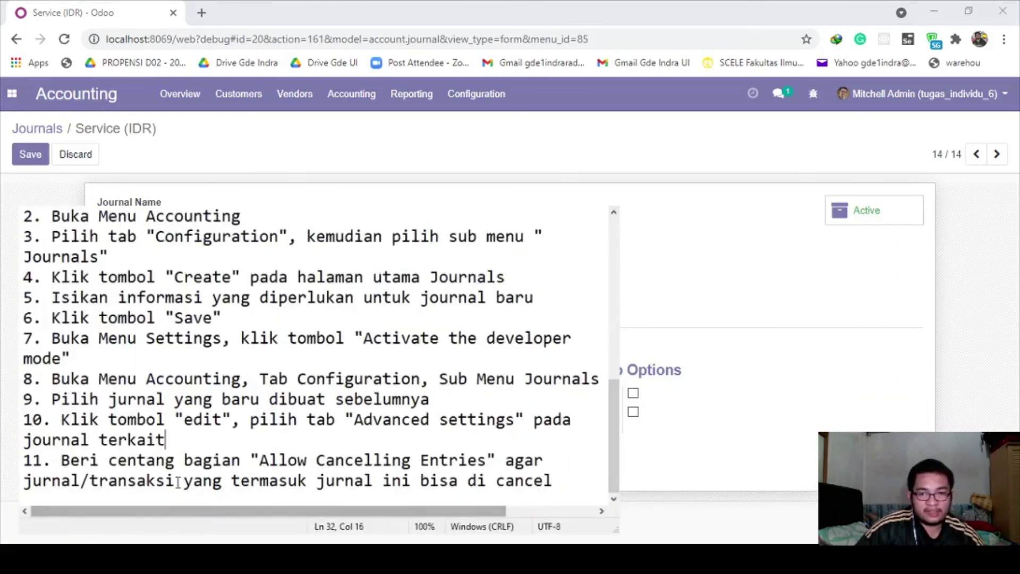
pyautogui.click(99, 461)
pyautogui.moveTo(61, 460); pyautogui.dragTo(497, 458)
pyautogui.click(496, 459)
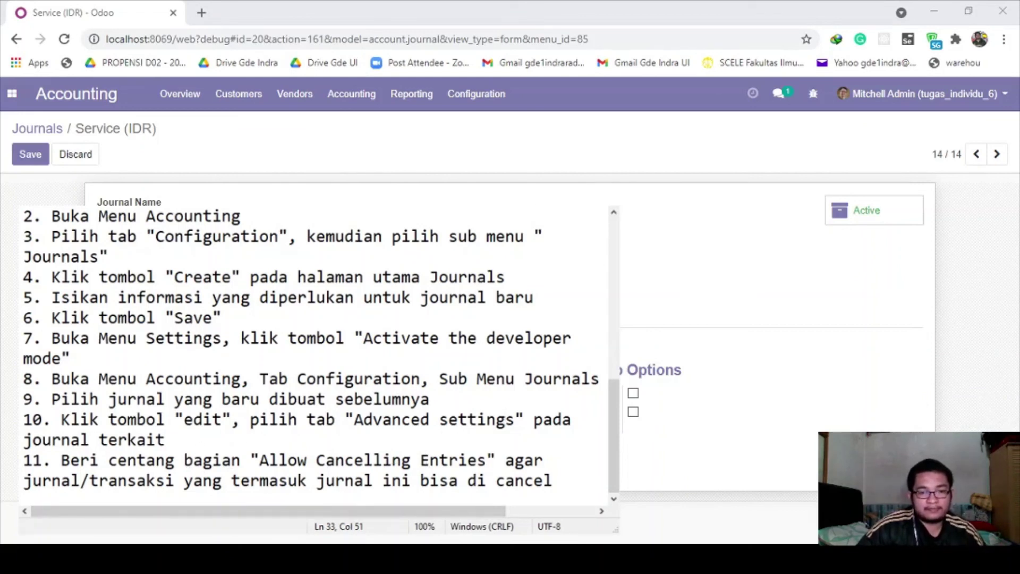
pyautogui.hotkey('alt', 'Tab')
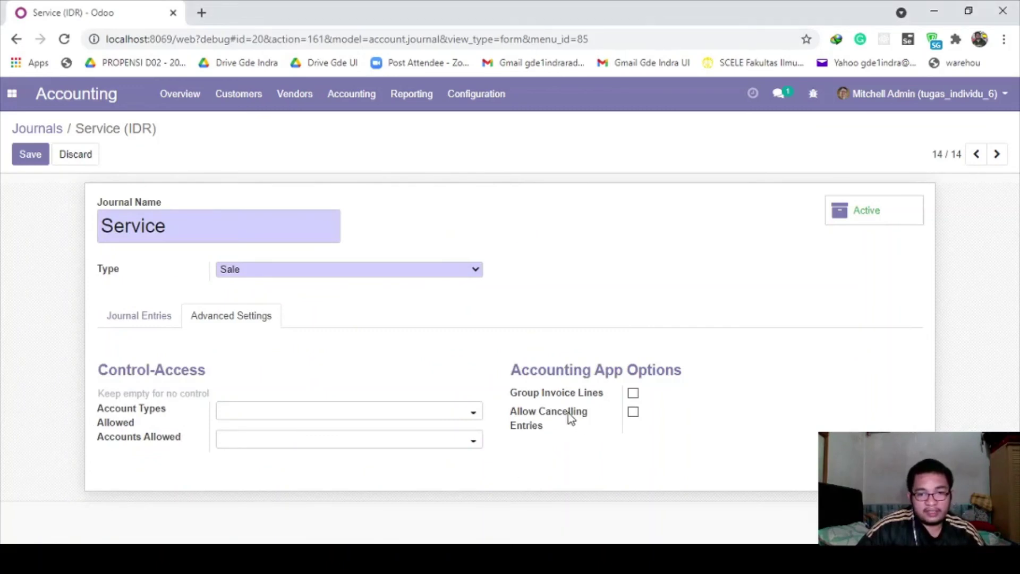
pyautogui.click(632, 413)
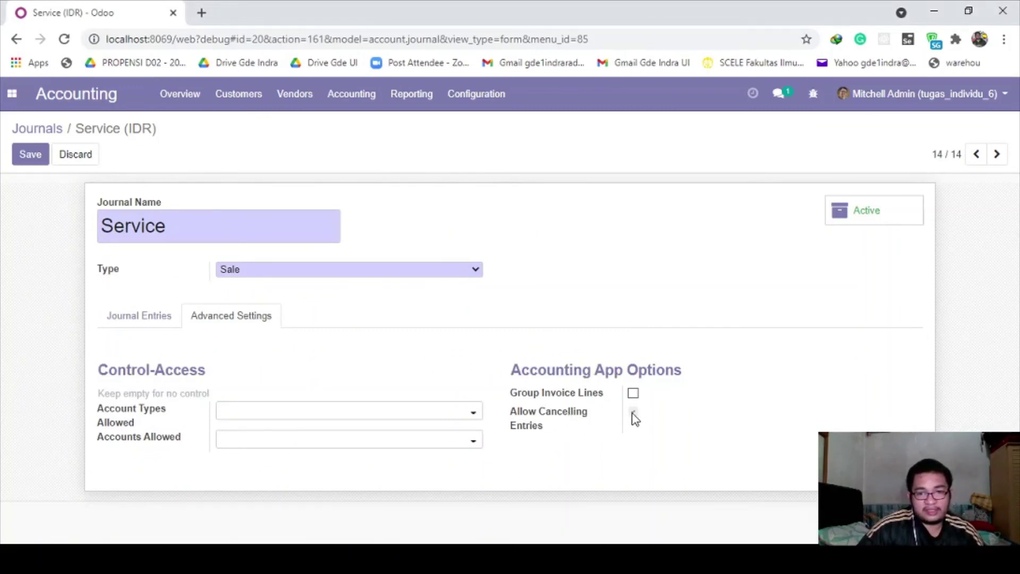
pyautogui.click(25, 166)
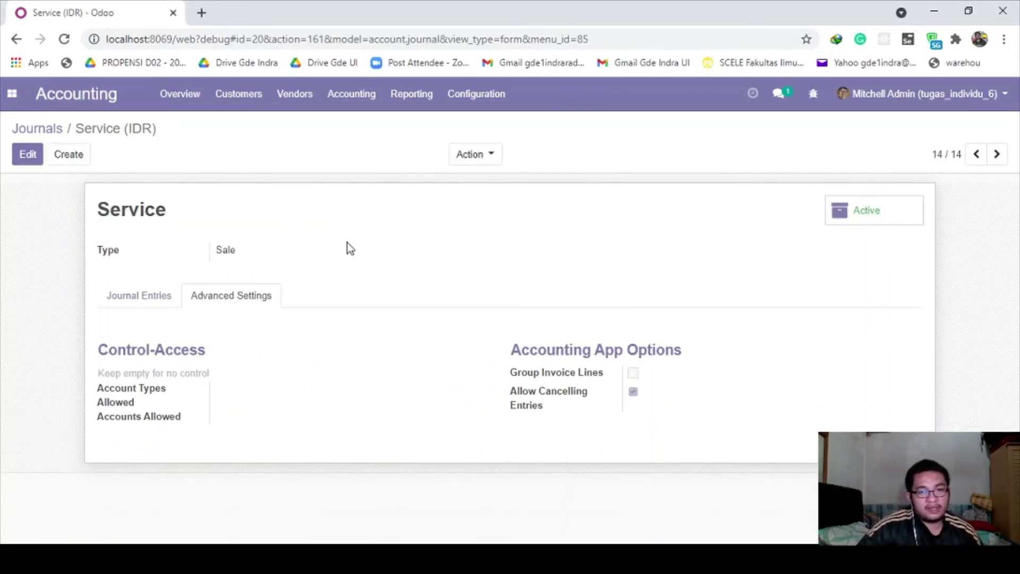